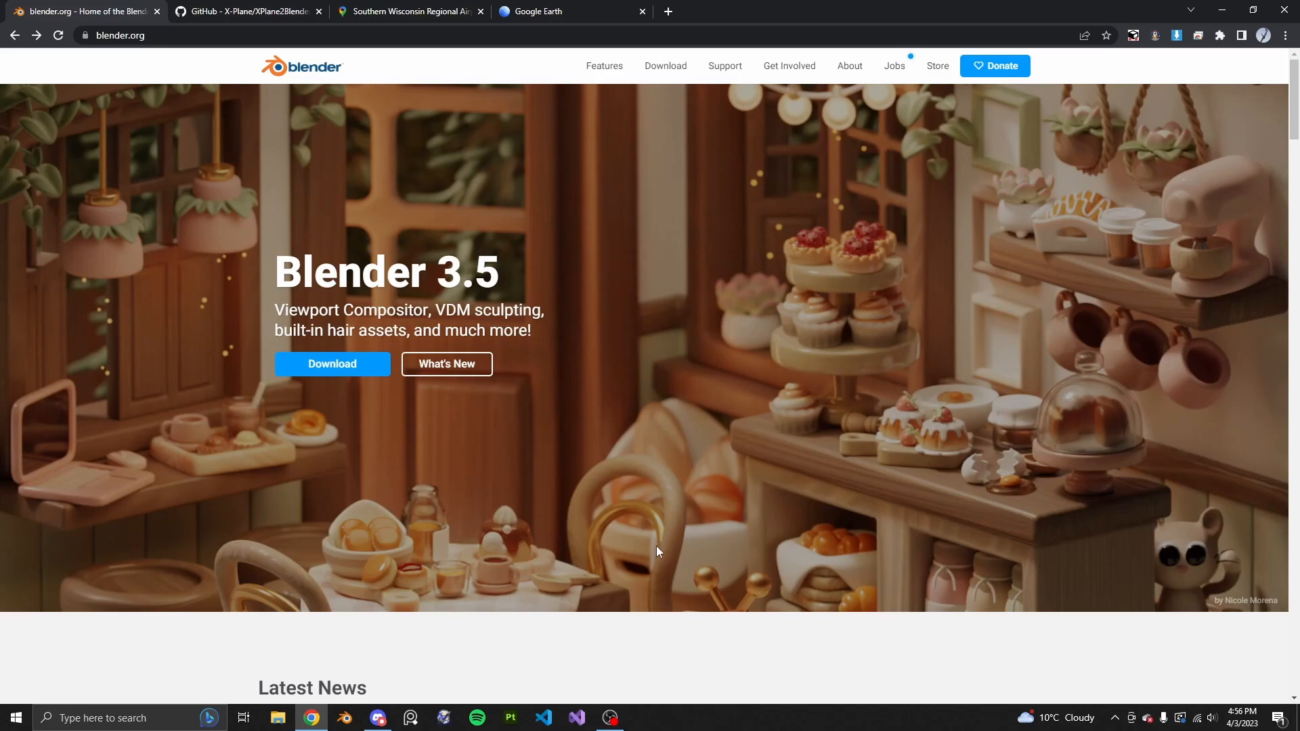
Download the Blender 3.5 Windows installer from blender.org and launch it
left_click(359, 366)
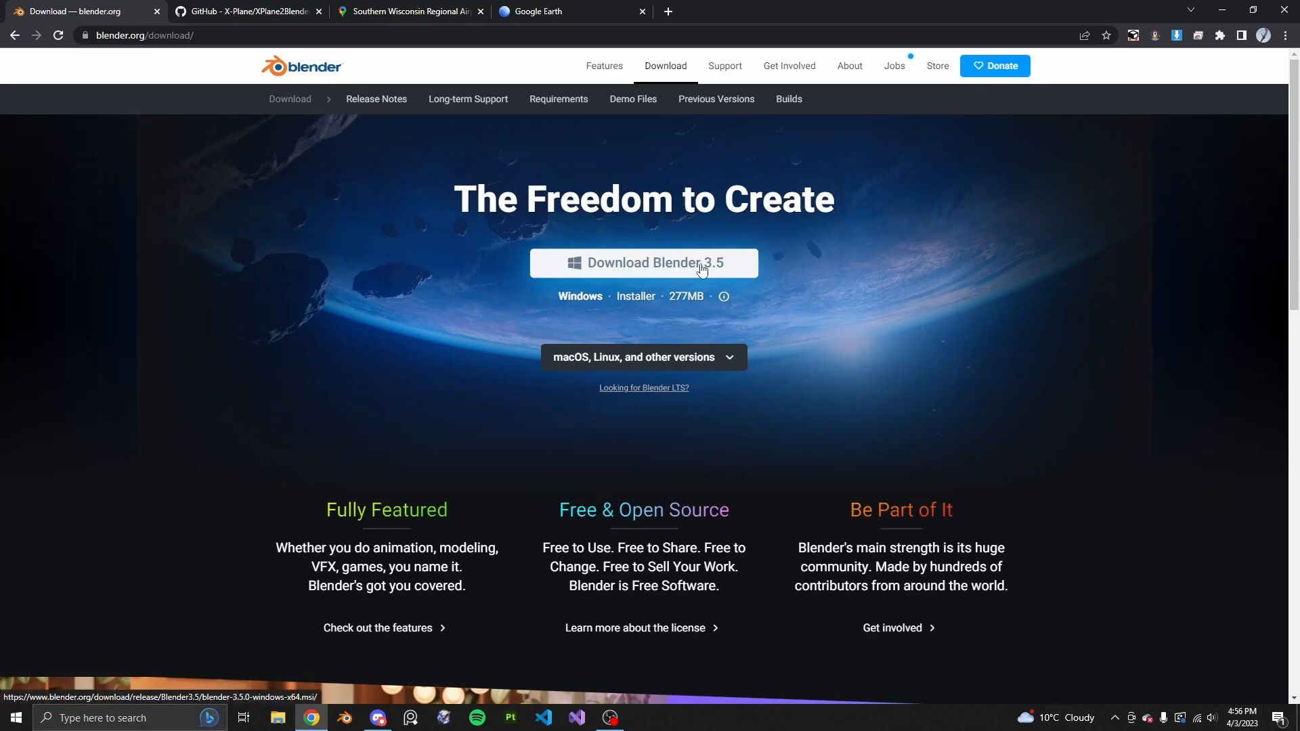
left_click(721, 270)
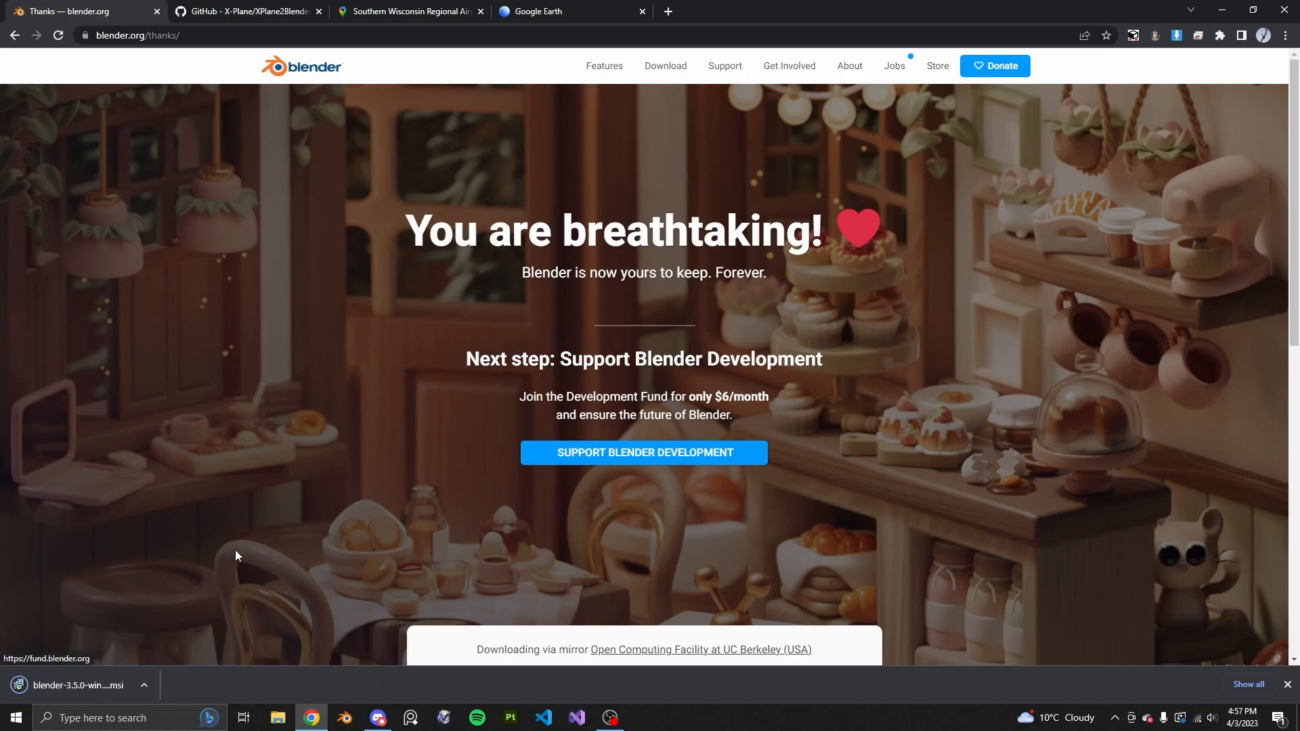
left_click(110, 686)
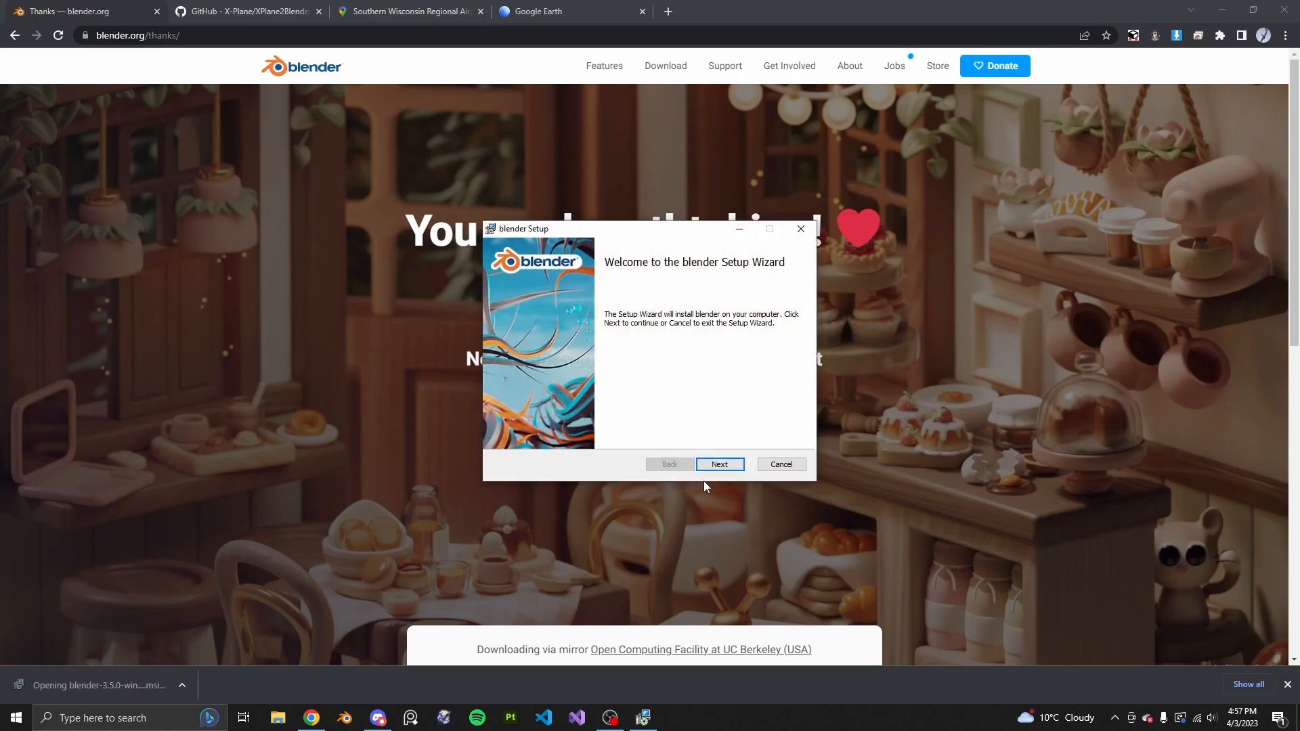
Accept the licence agreement and install Blender 3.5 with the default features and location
left_click(719, 464)
left_click(504, 433)
left_click(720, 465)
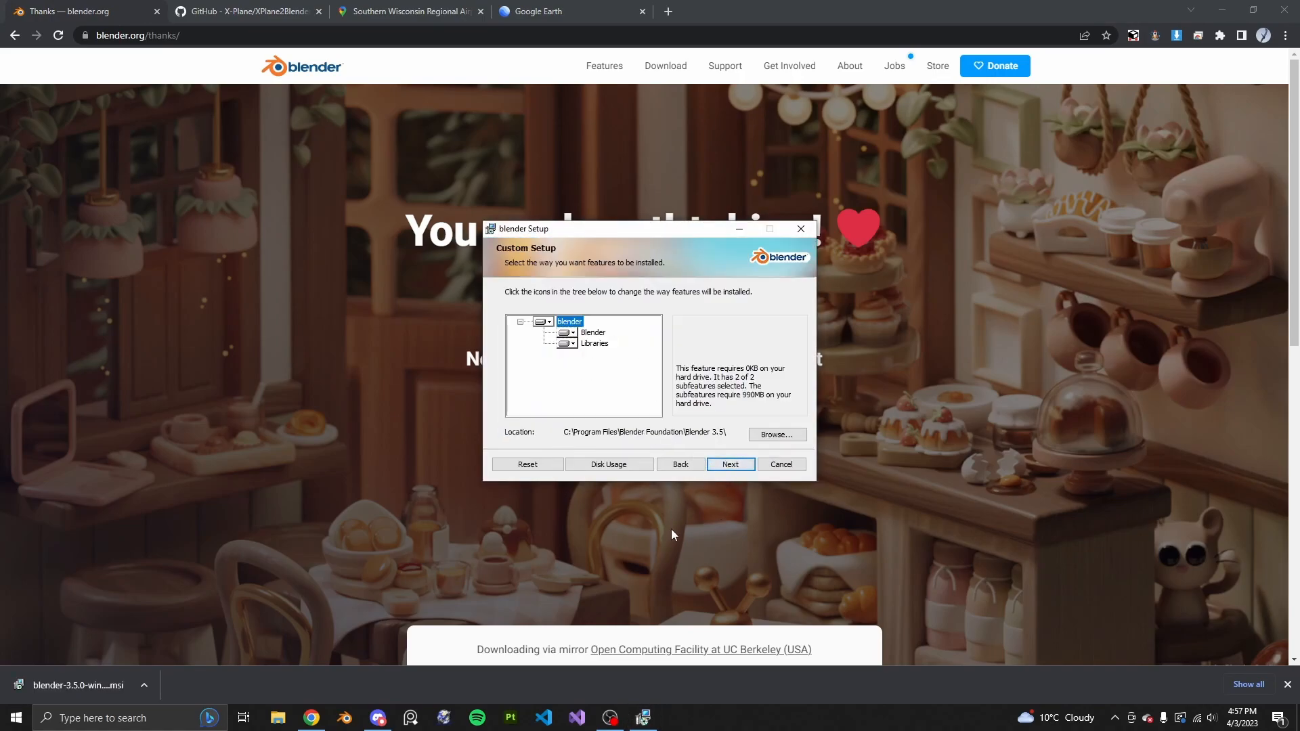
left_click(723, 465)
left_click(723, 467)
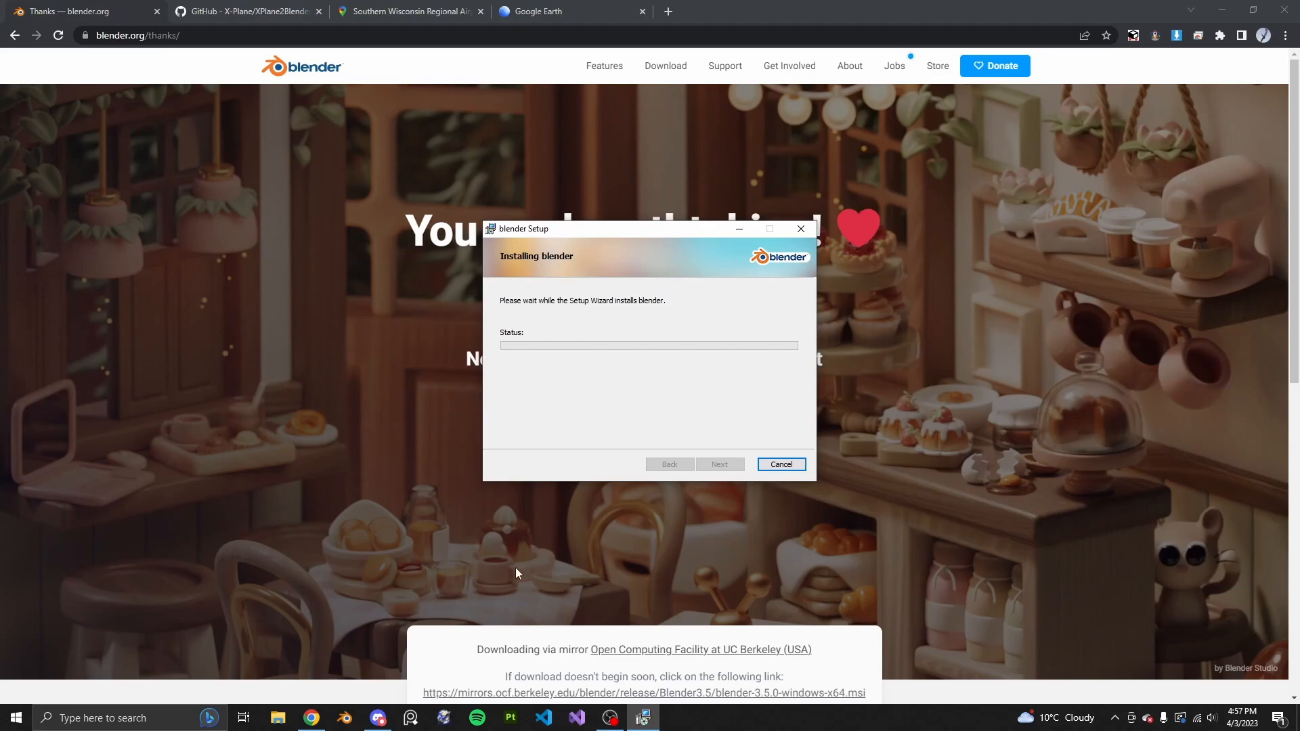
left_click(735, 466)
key("super")
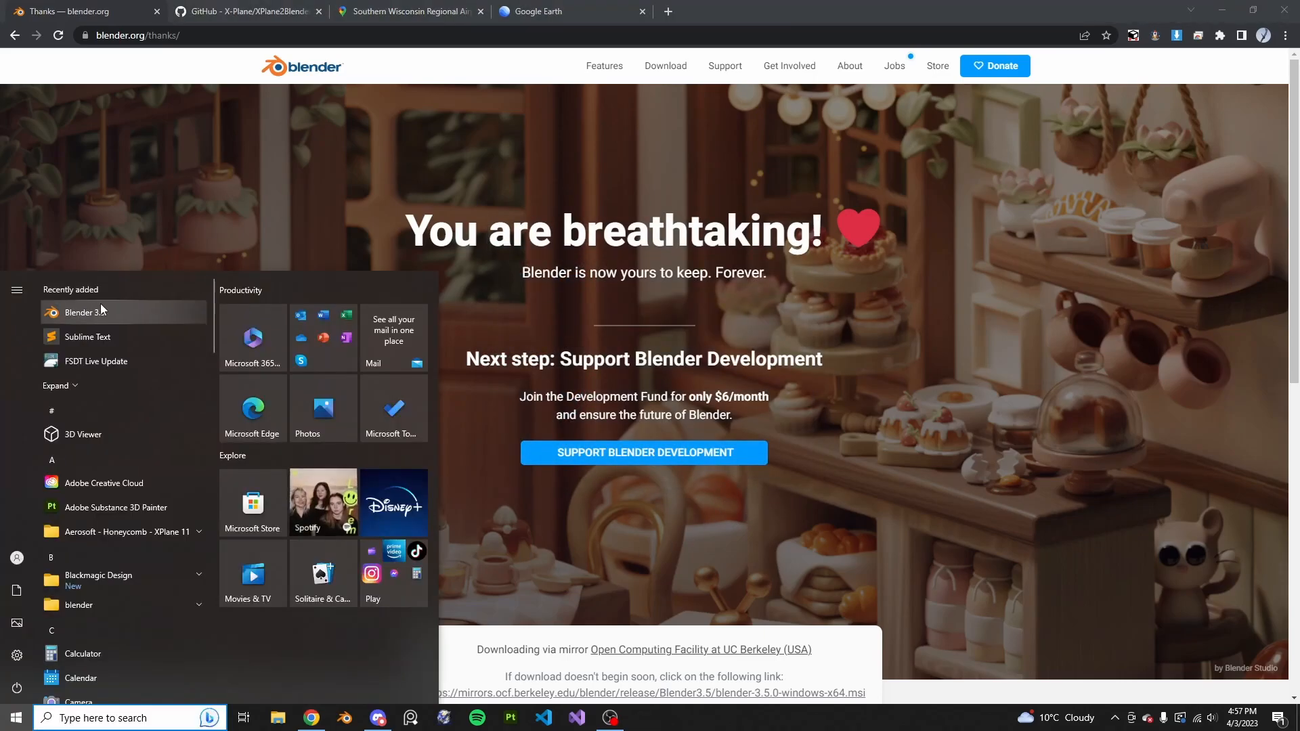
left_click(18, 720)
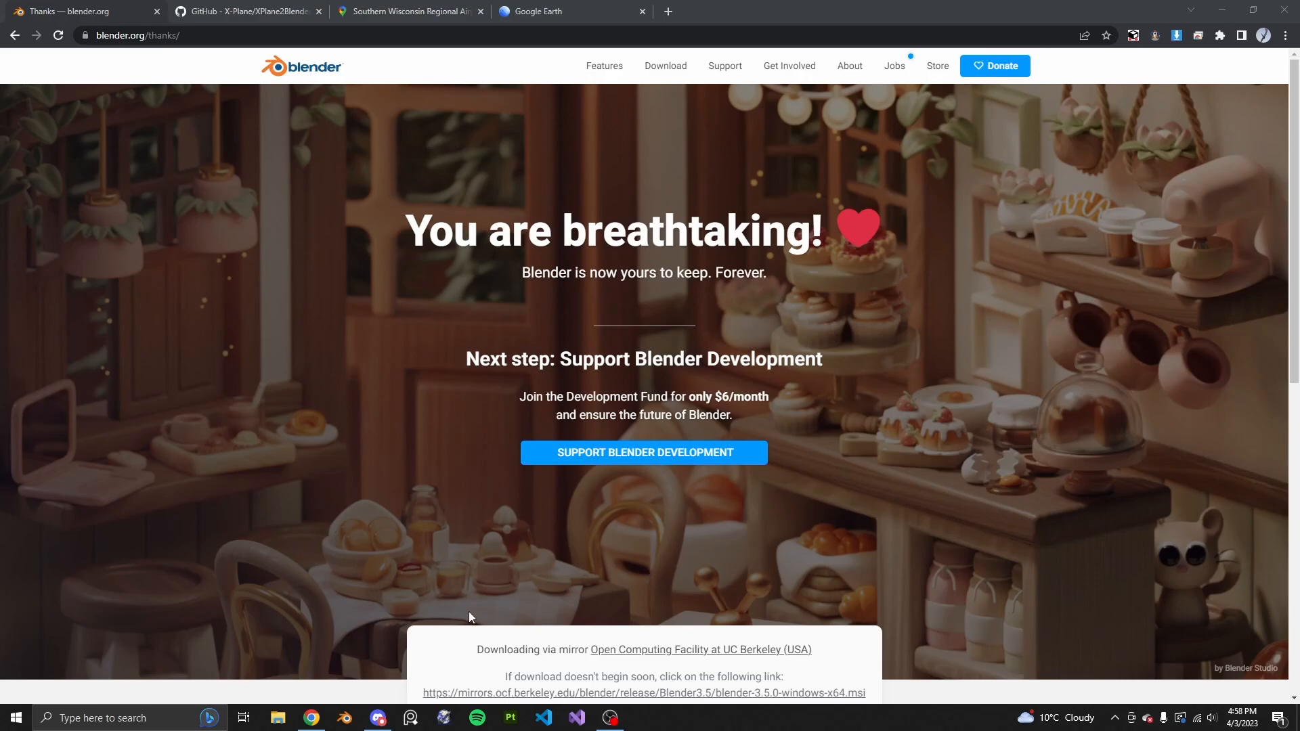
Open the releases page of the XPlane2Blender GitHub repository through the link in its README
left_click(241, 11)
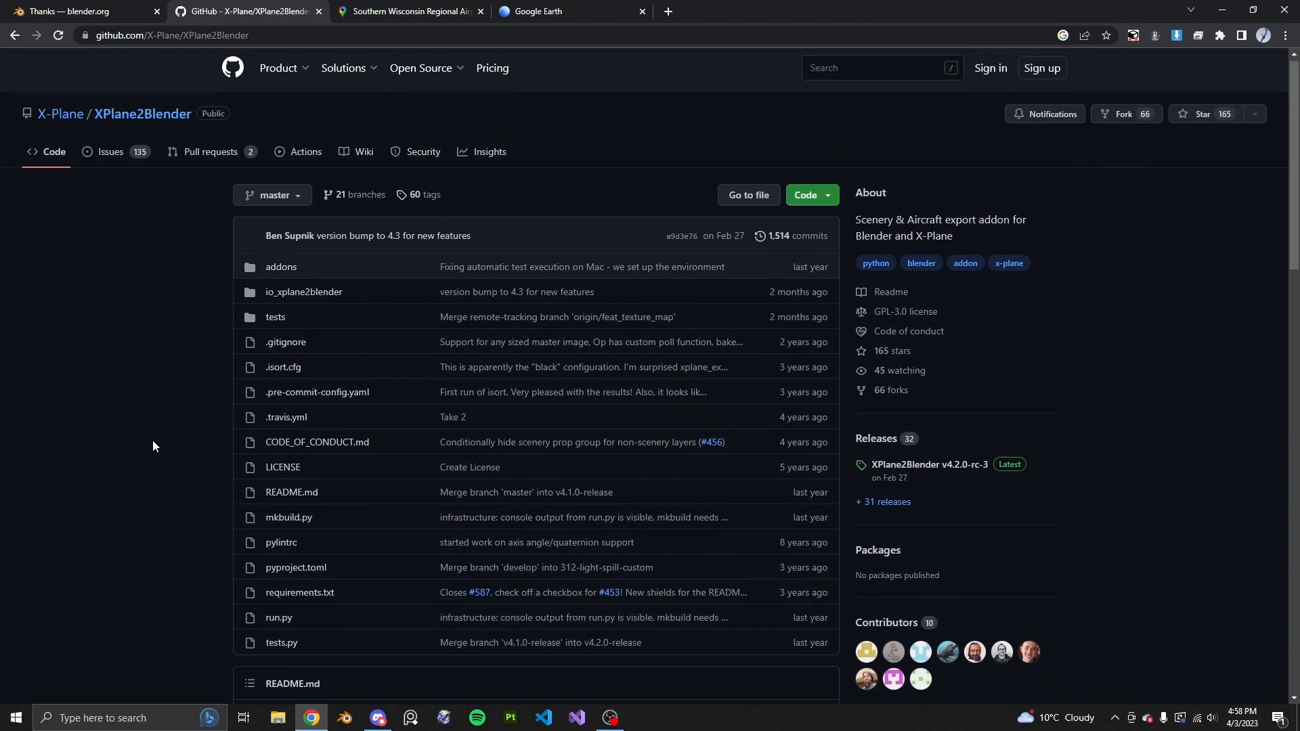
scroll(141, 331, "down", 6)
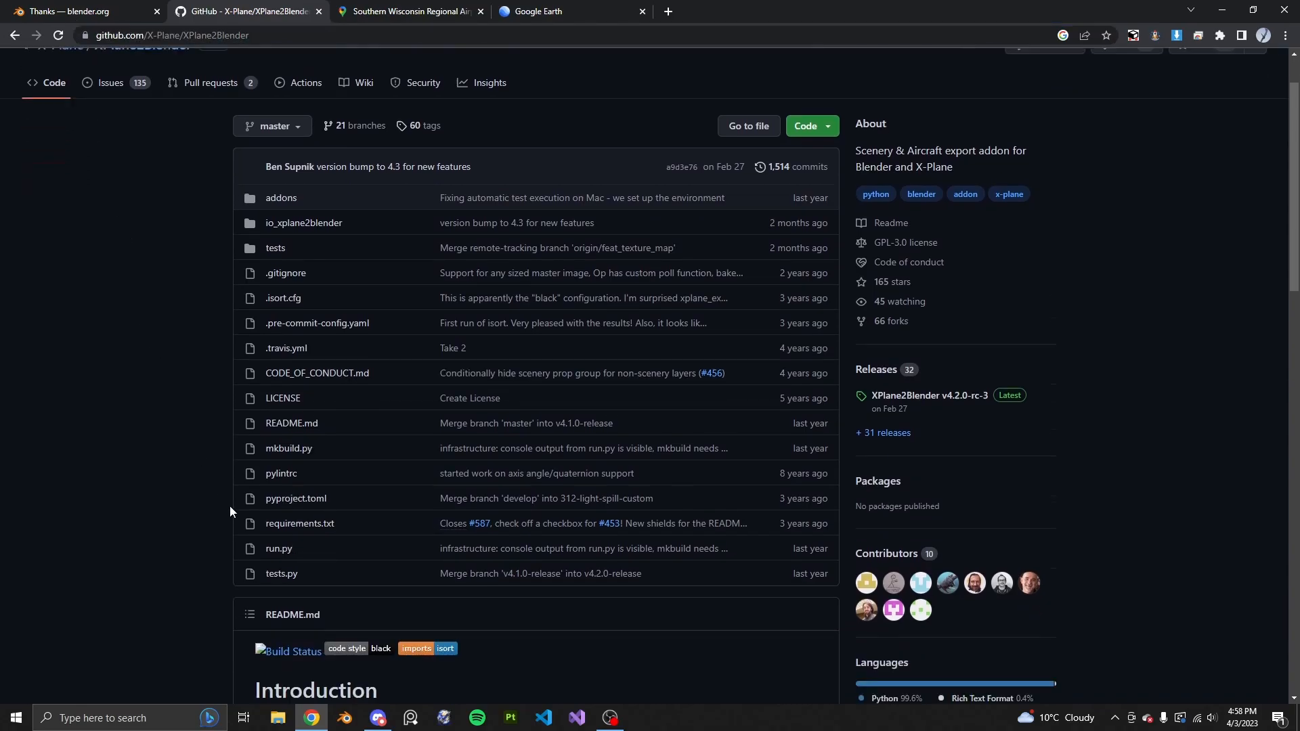
scroll(193, 212, "down", 1)
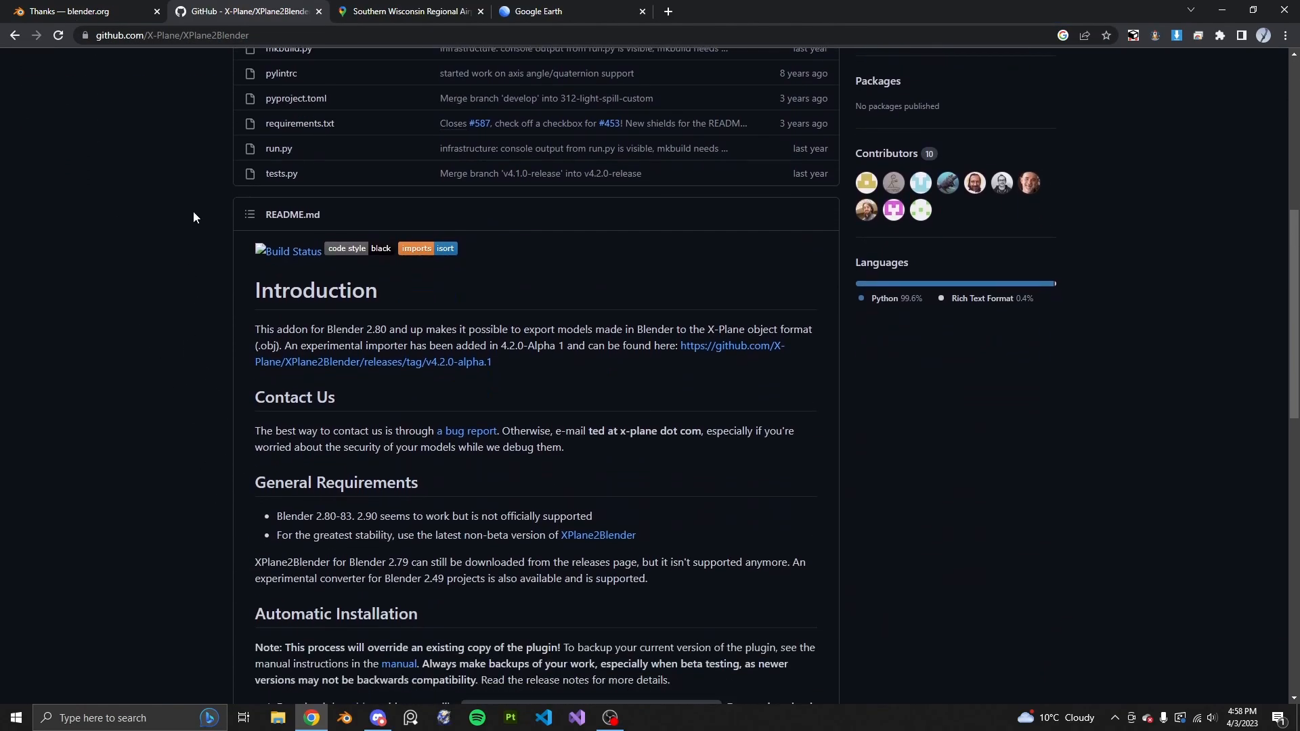
scroll(189, 222, "down", 5)
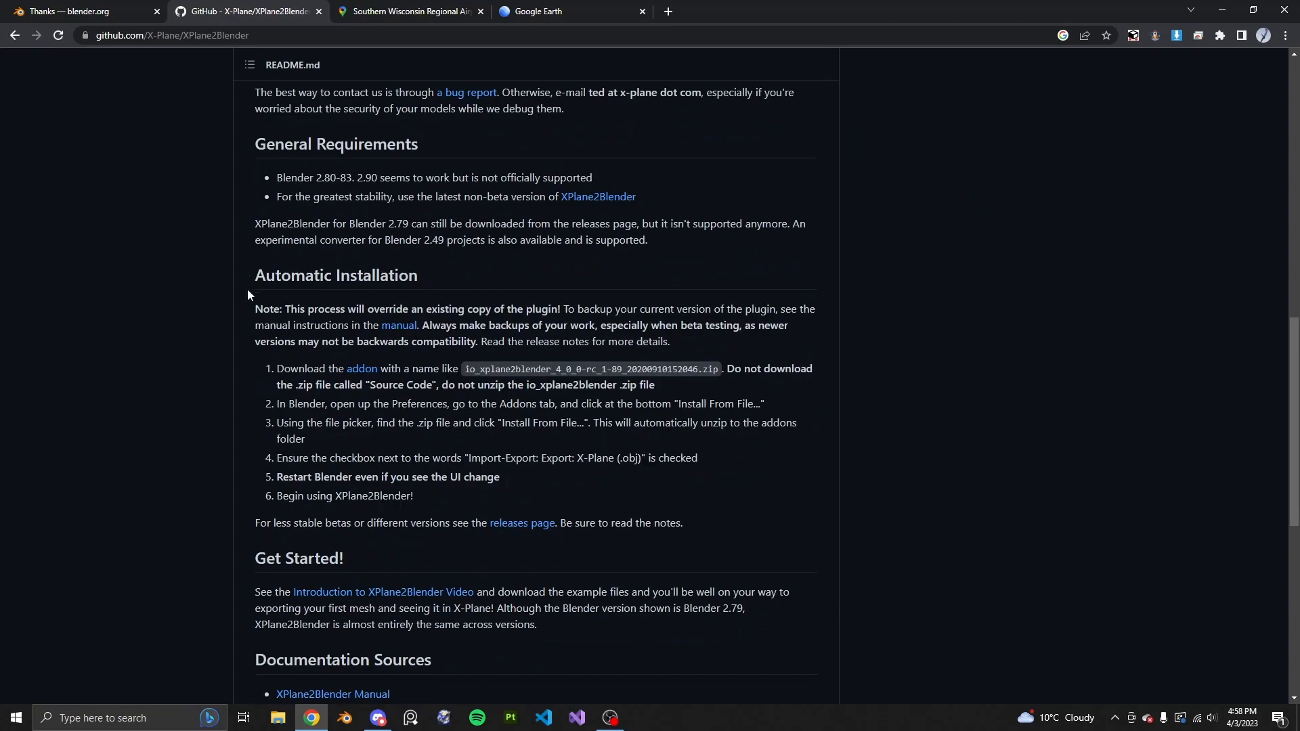
left_click(516, 532)
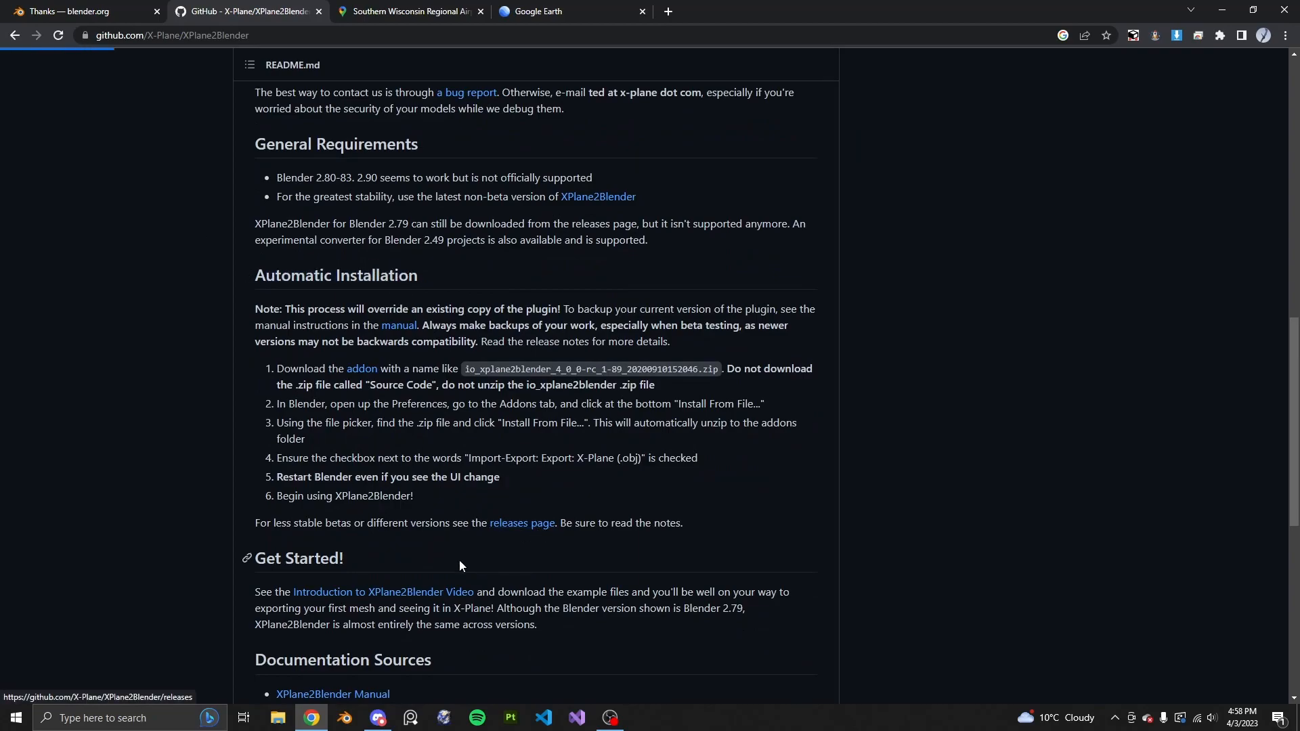
scroll(287, 403, "down", 1)
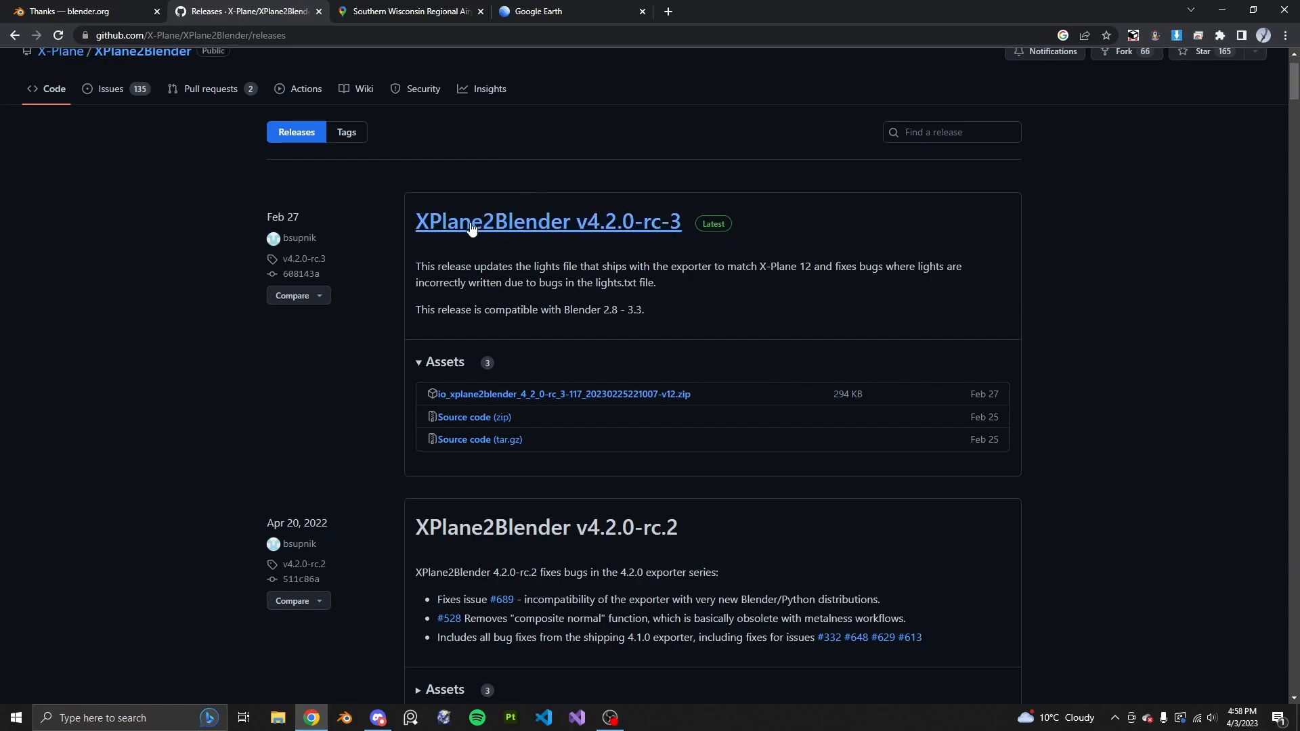
left_click(324, 220)
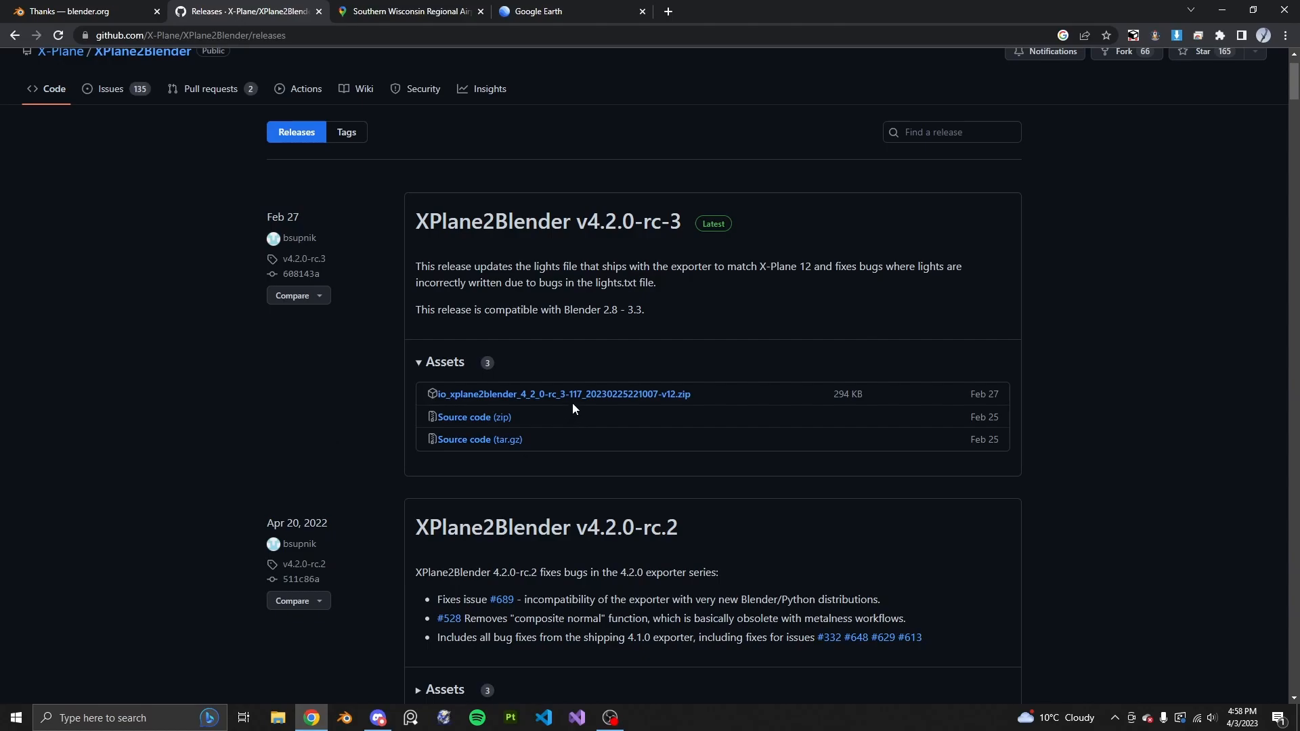
left_click(644, 396)
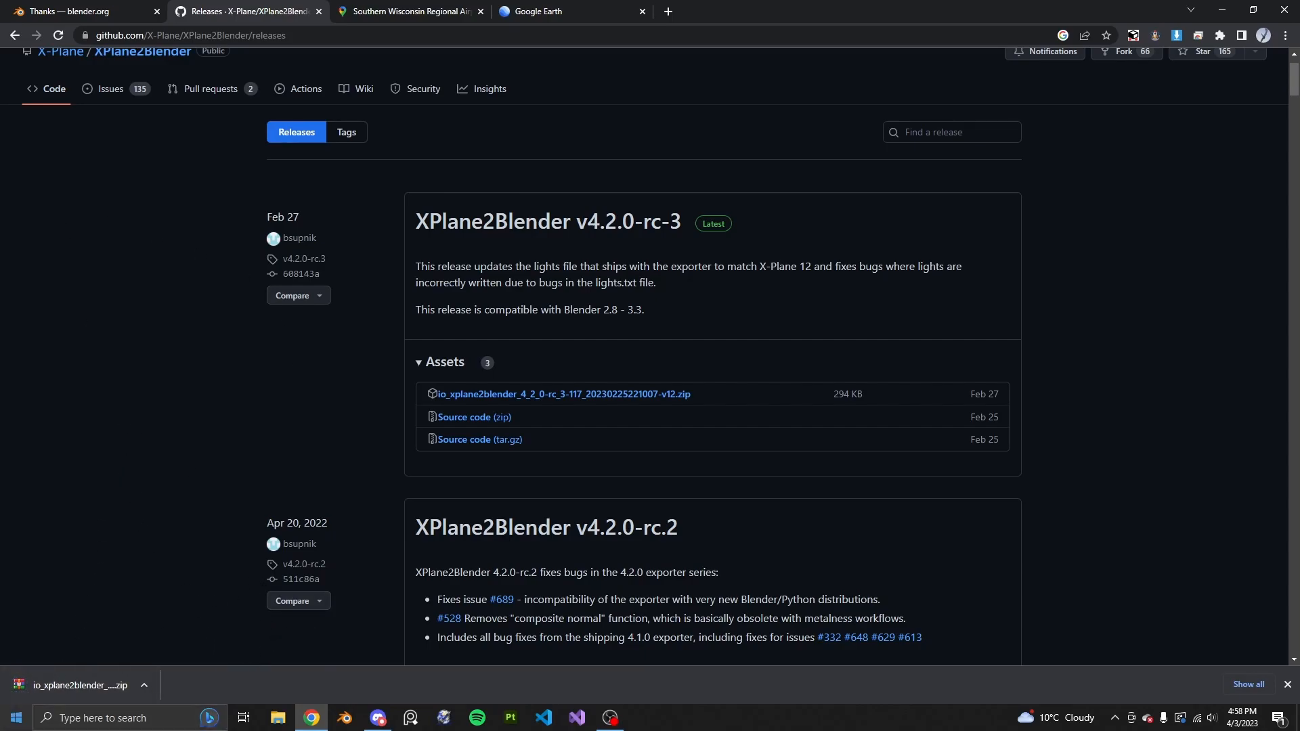
left_click(13, 719)
left_click(112, 320)
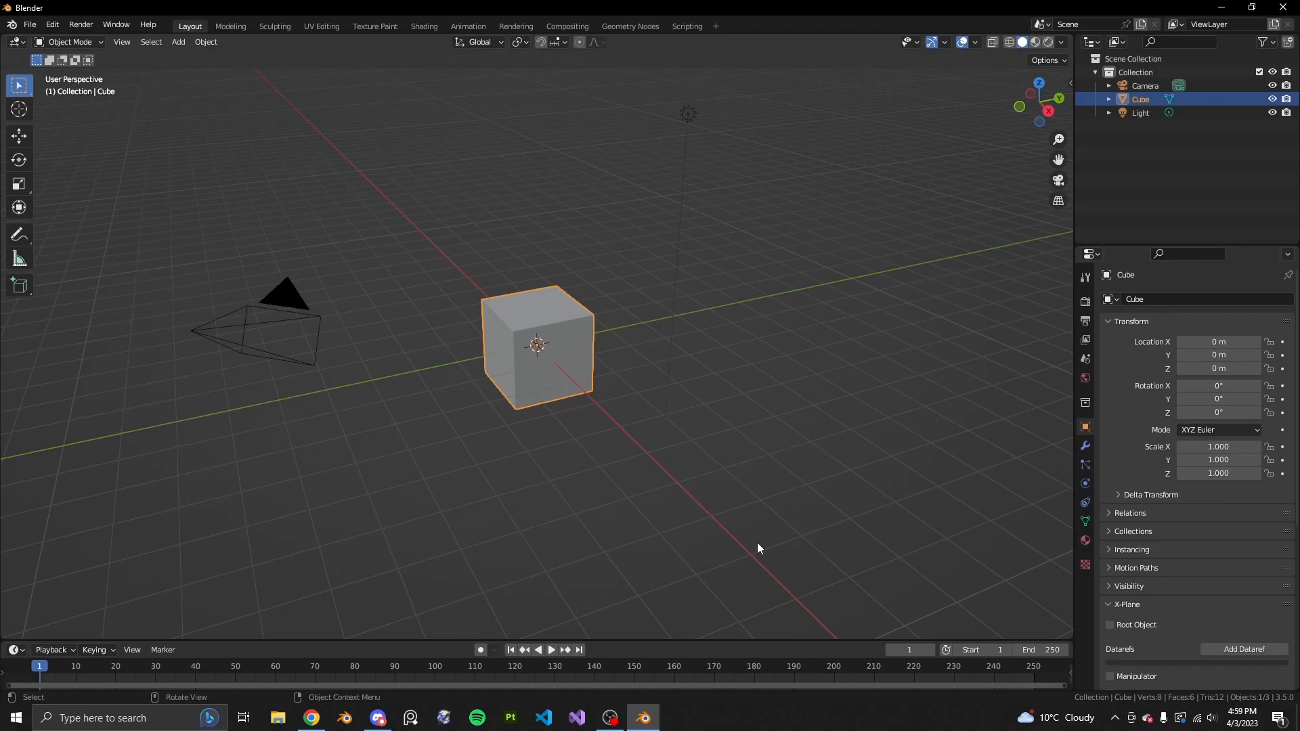
left_click(1284, 7)
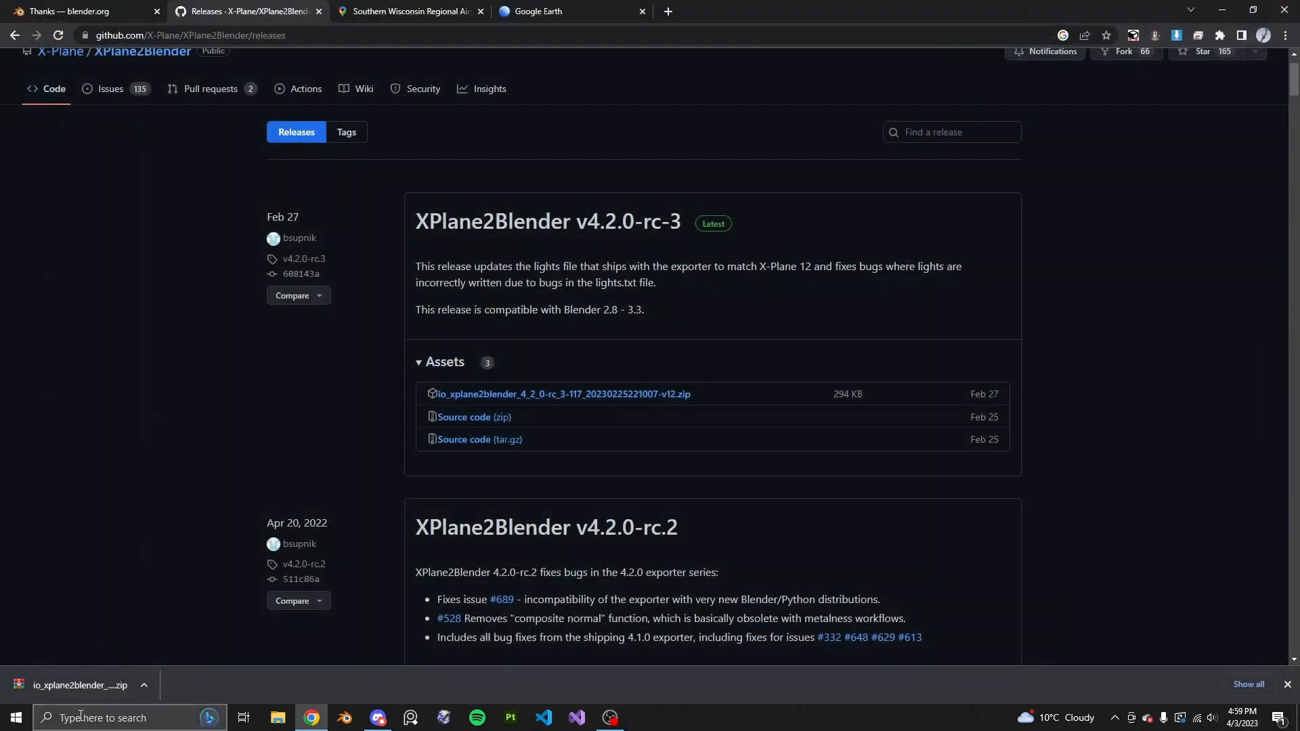
Launch Blender 3.5, start a new General file and deselect all objects in the scene
left_click(15, 716)
left_click(103, 321)
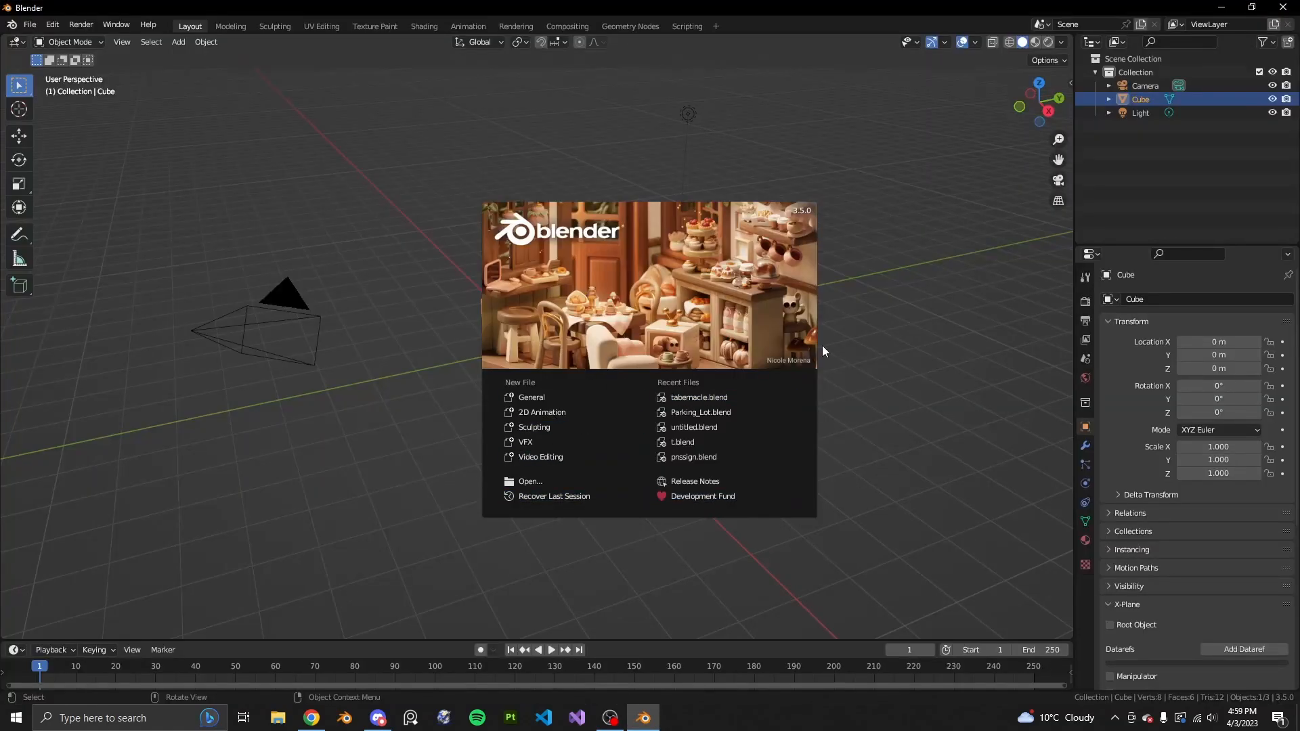
left_click(579, 396)
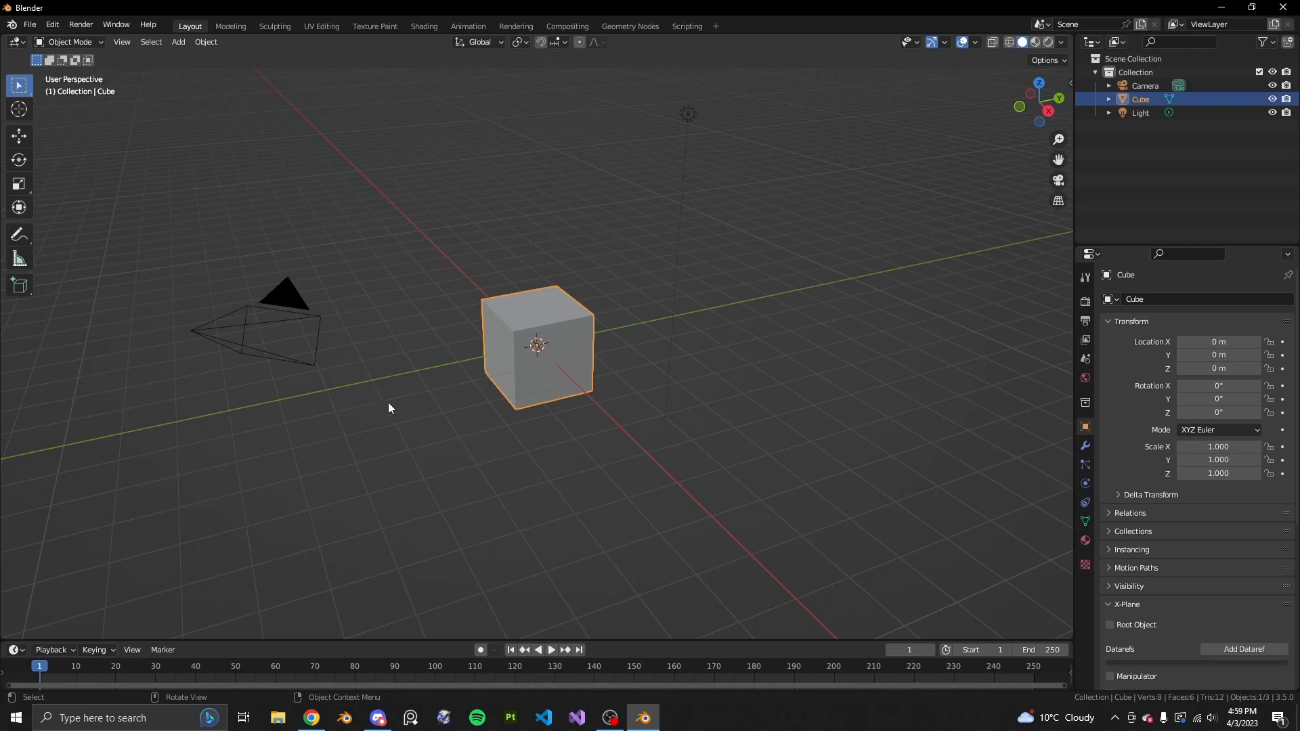
left_click_drag(165, 185, 802, 505, "ctrl")
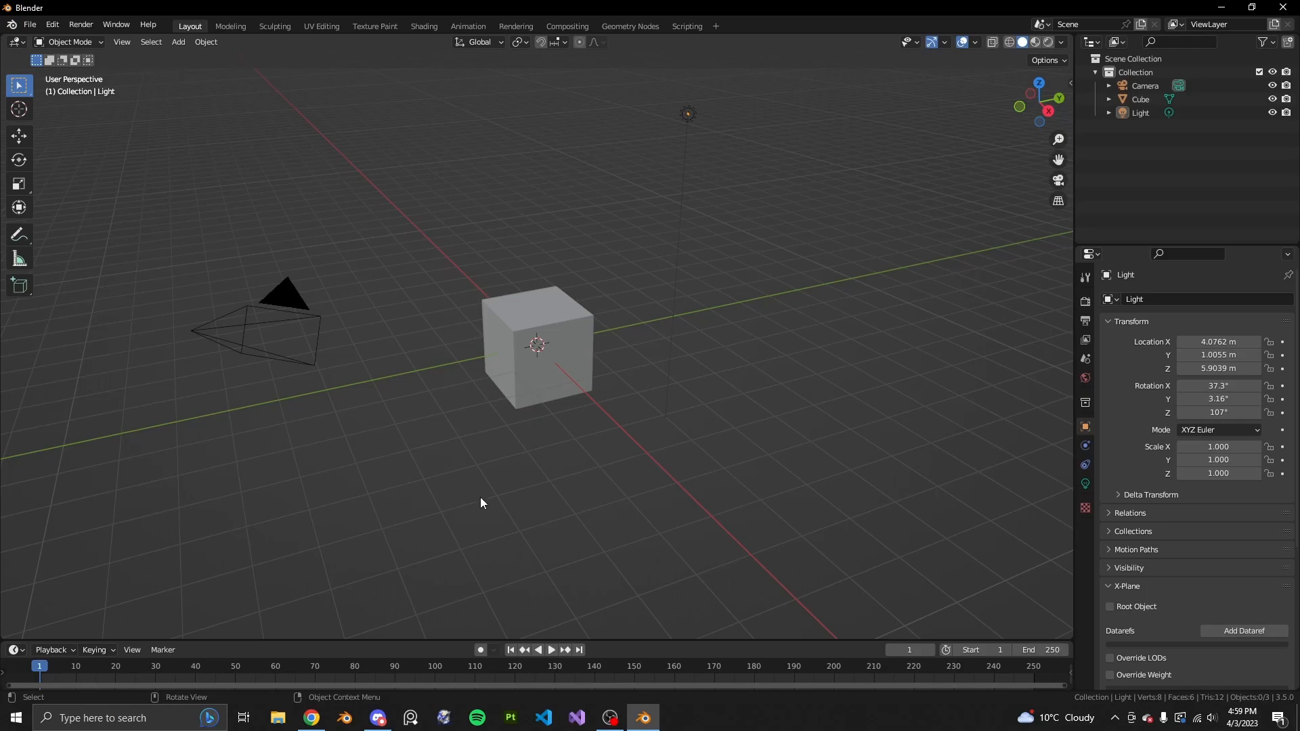
left_click(55, 26)
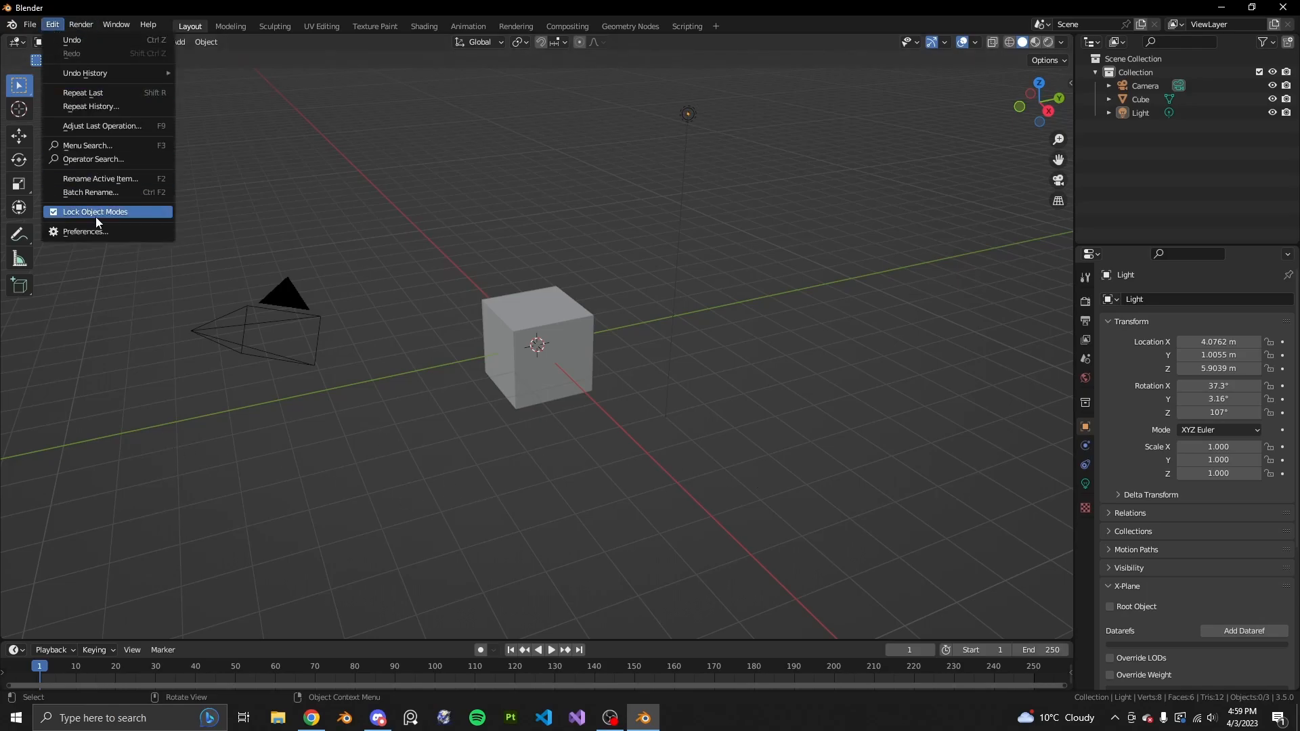
left_click(92, 230)
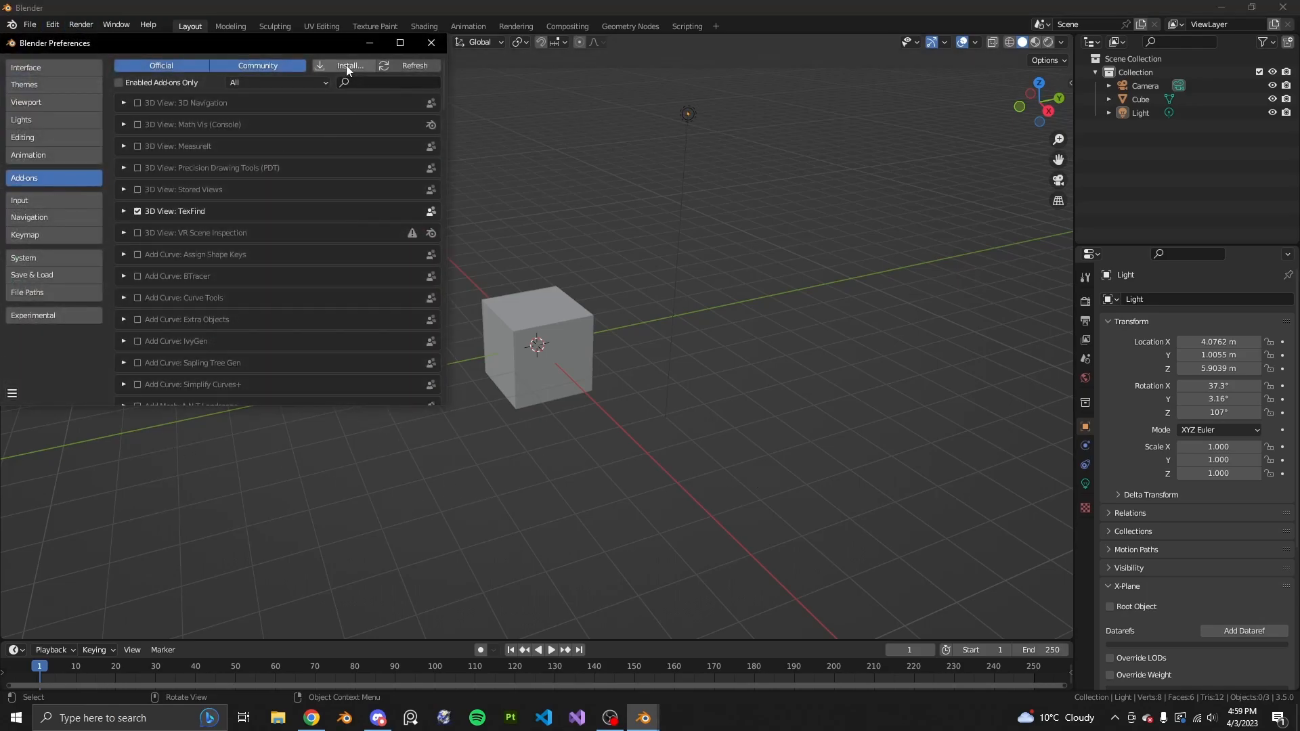
left_click(339, 64)
left_click(68, 191)
scroll(233, 282, "down", 5)
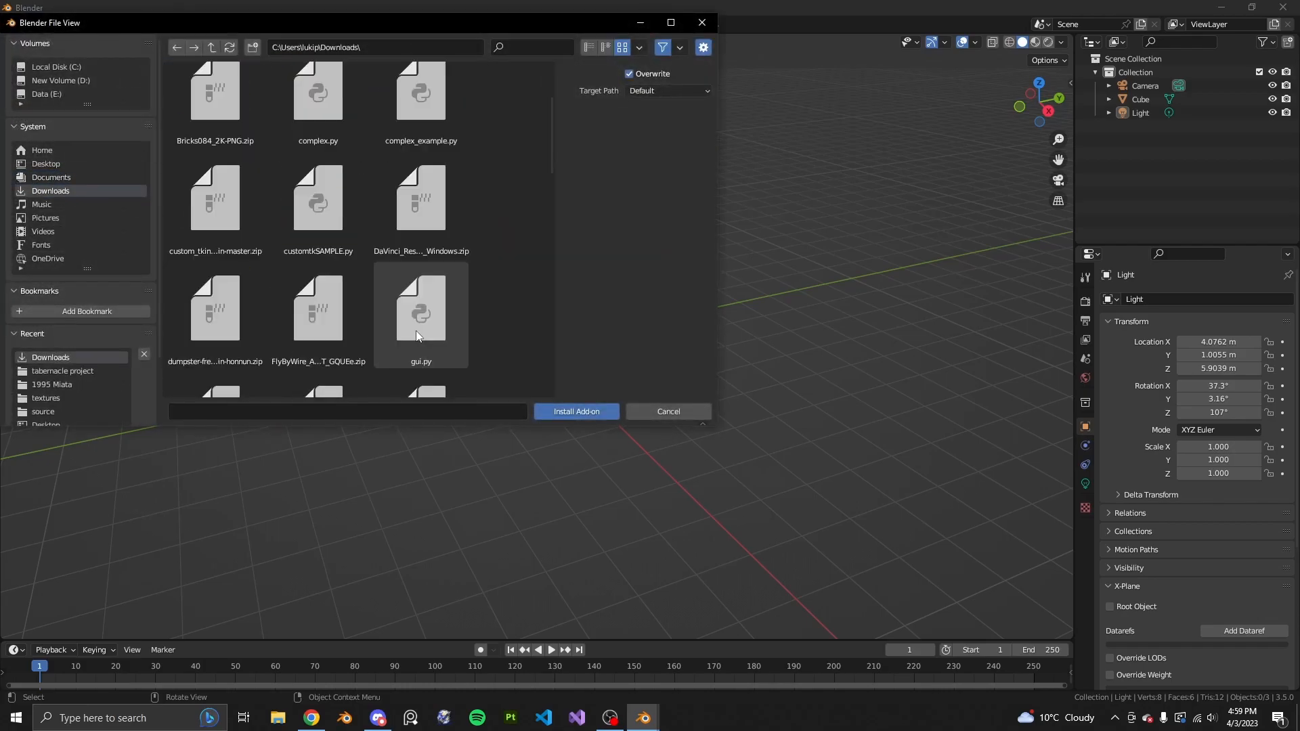
scroll(416, 332, "down", 4)
scroll(416, 330, "up", 2)
left_click(436, 132)
scroll(445, 300, "up", 2)
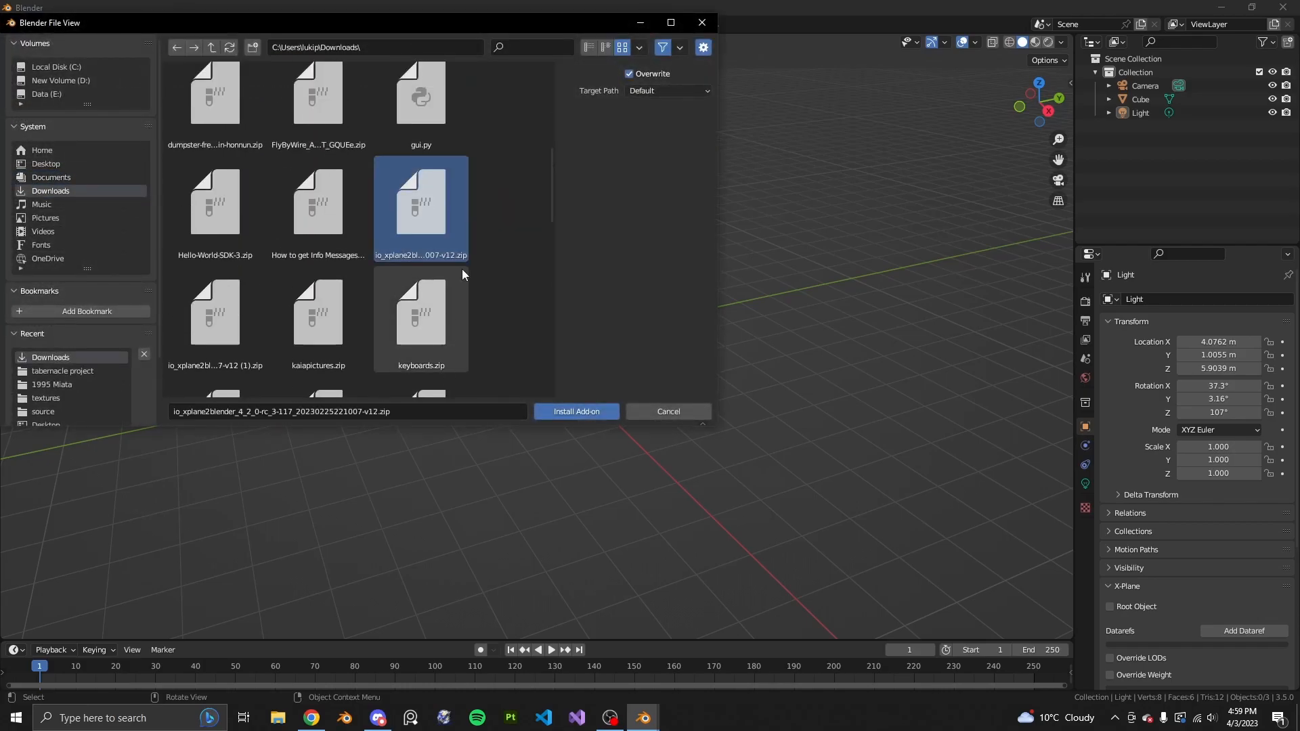
left_click(559, 410)
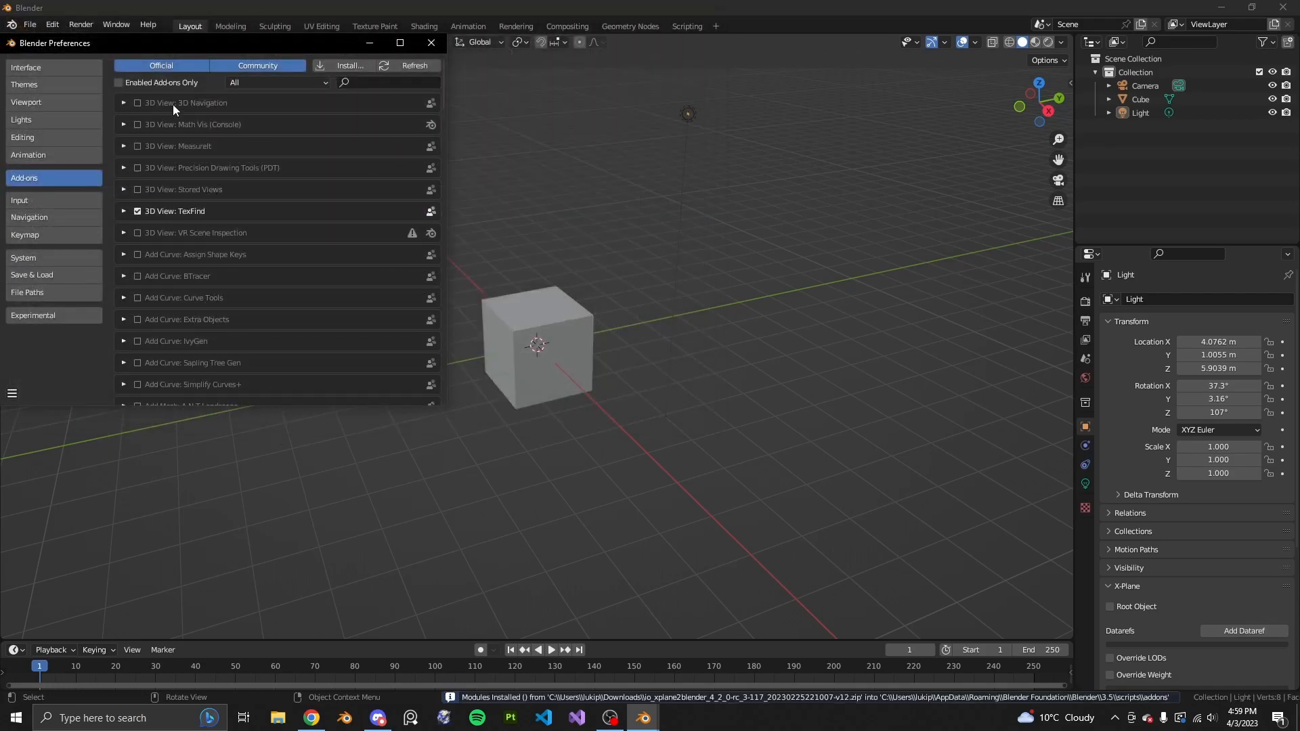
Filter the add-on list by "x-" and expand the details of Import-Export: Export: X-Plane (.obj)
left_click(389, 84)
type("x")
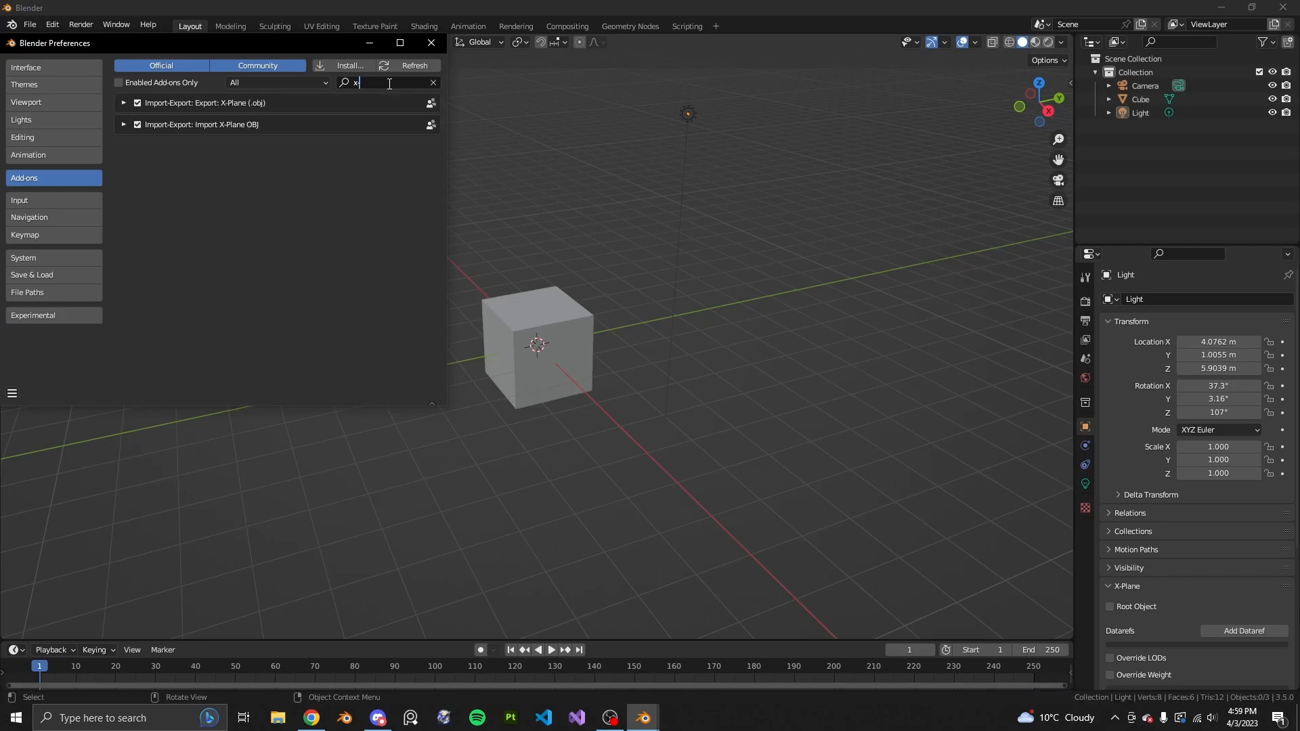
type("-")
left_click(124, 102)
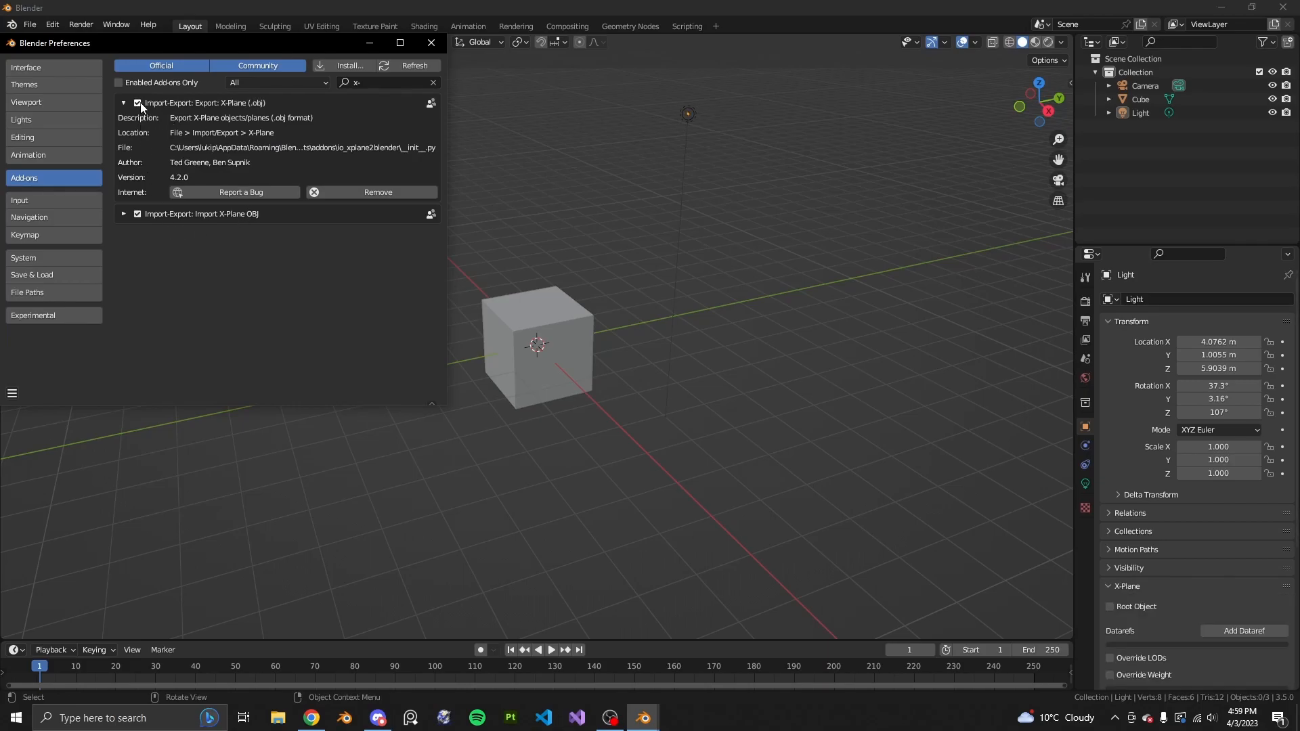
Save the Blender preferences and close the preferences window
left_click(12, 393)
left_click(12, 395)
left_click(12, 393)
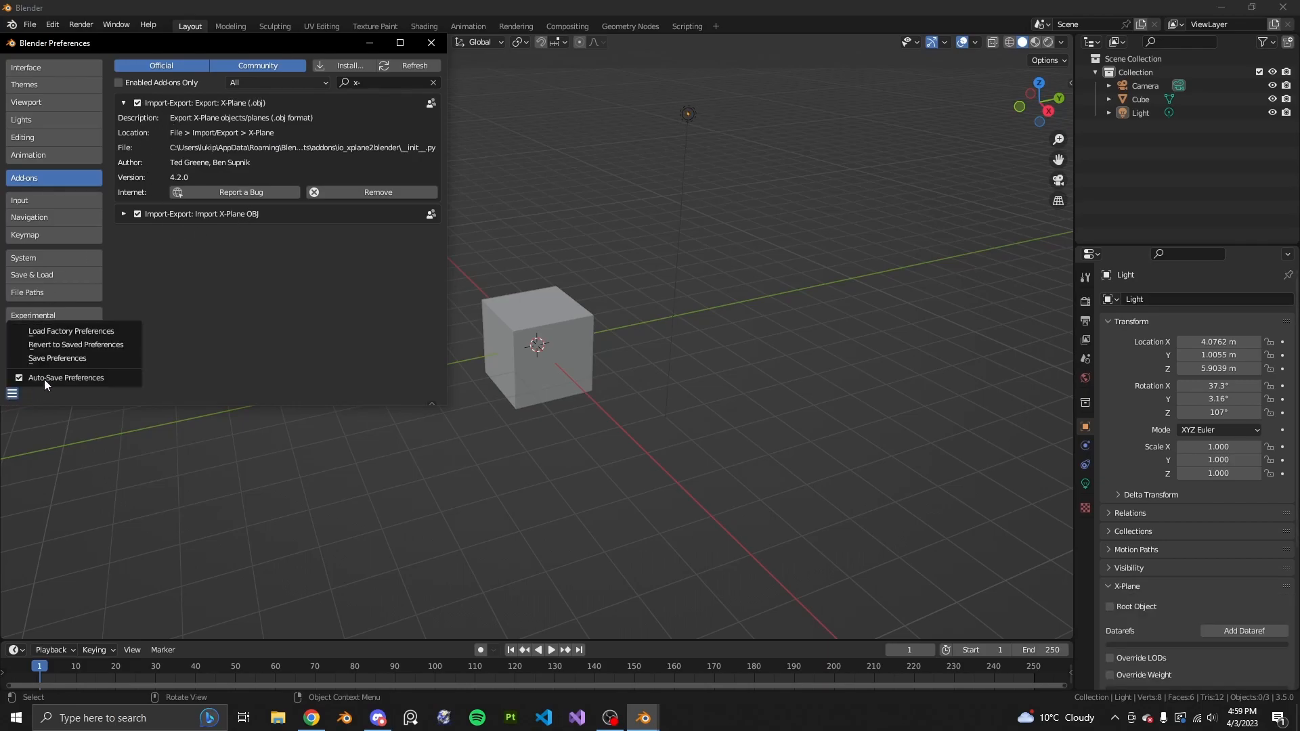
left_click(47, 358)
left_click(431, 42)
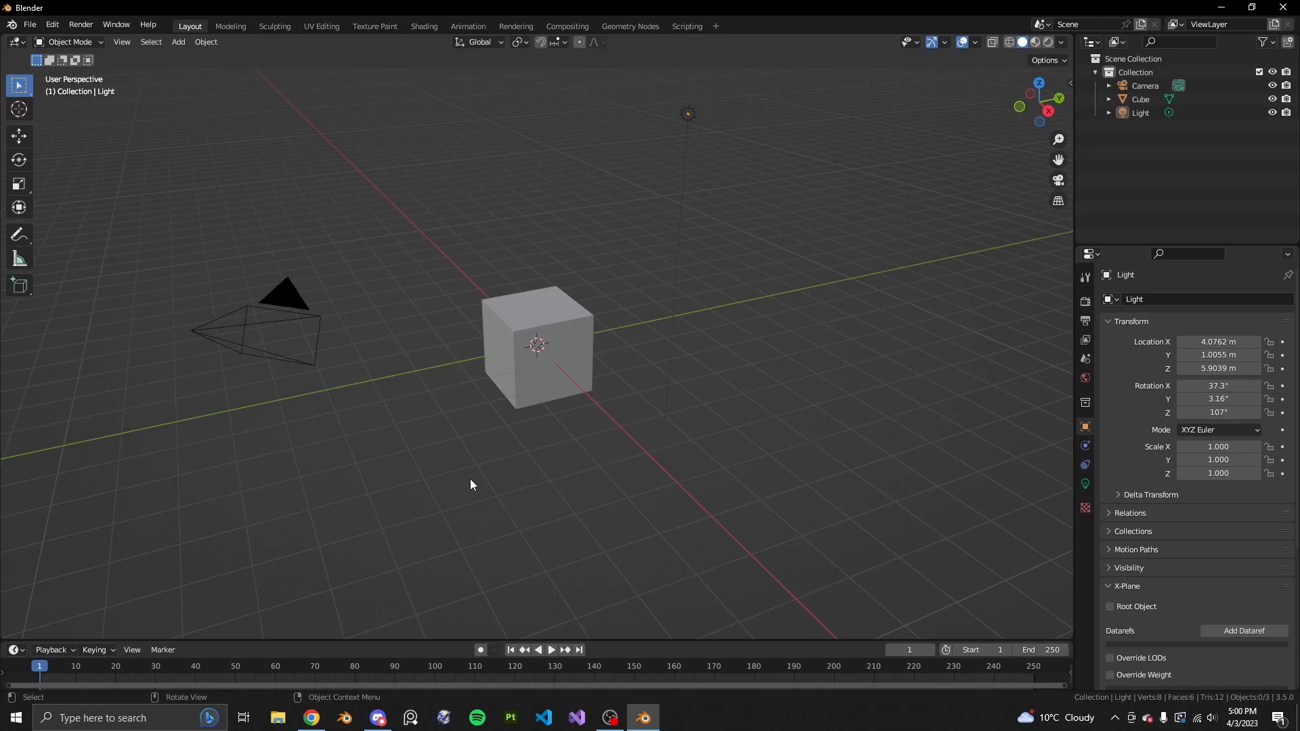
Switch to Chrome and close the XPlane2Blender releases and Blender thank-you pages
left_click(311, 718)
left_click(319, 14)
left_click(102, 12)
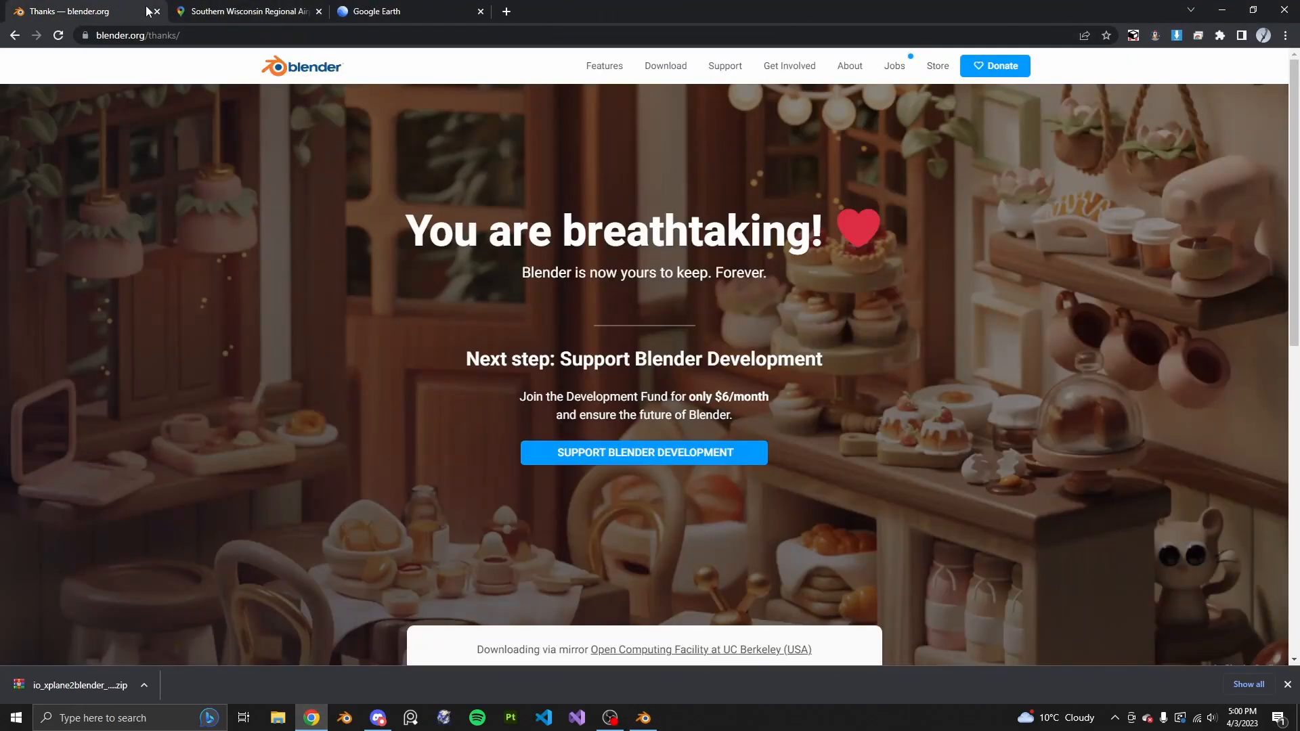
left_click(156, 11)
View Southern Wisconsin Regional Airport on the Google Maps satellite image and its hangars in Google Earth
scroll(644, 486, "down", 3)
scroll(644, 486, "down", 2)
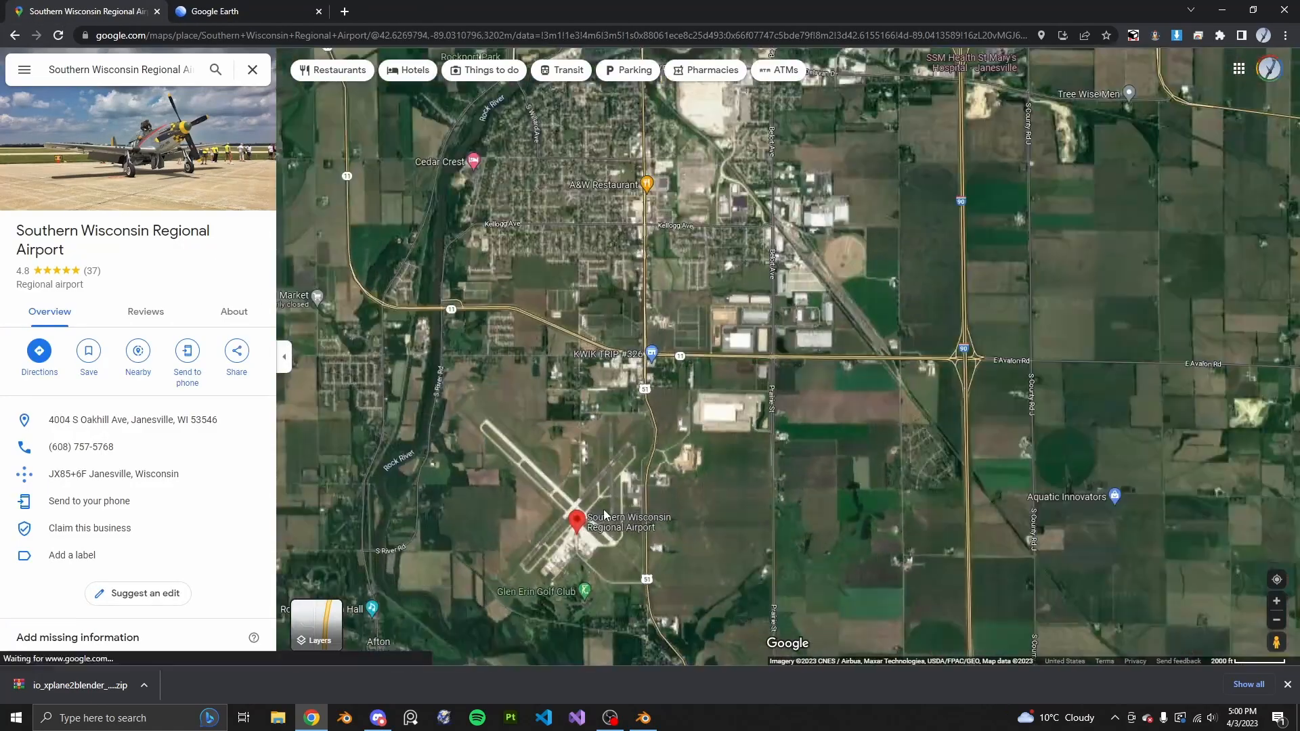
scroll(579, 509, "up", 5)
left_click(256, 14)
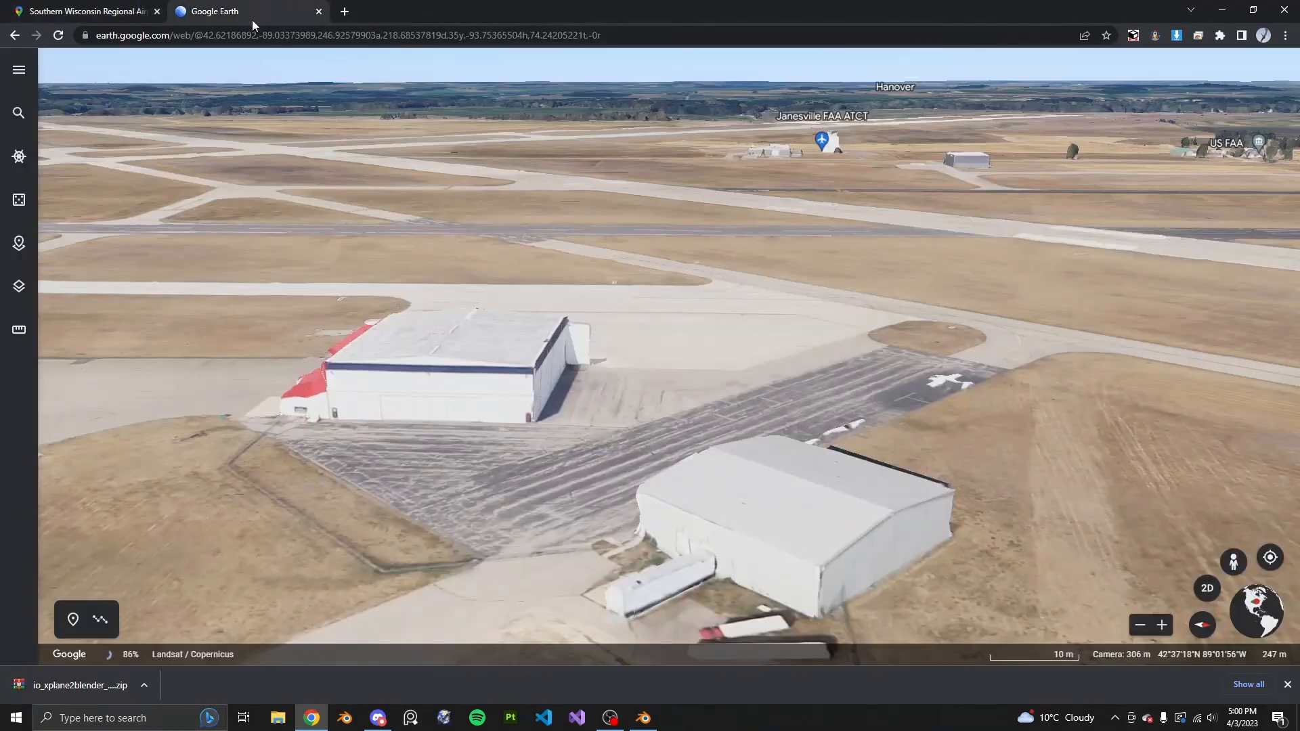
Examine the airport's buildings on the Google Maps satellite image, ending close up on the square hangar by S Discovery Dr
left_click(95, 12)
scroll(739, 375, "up", 2)
scroll(621, 400, "down", 3)
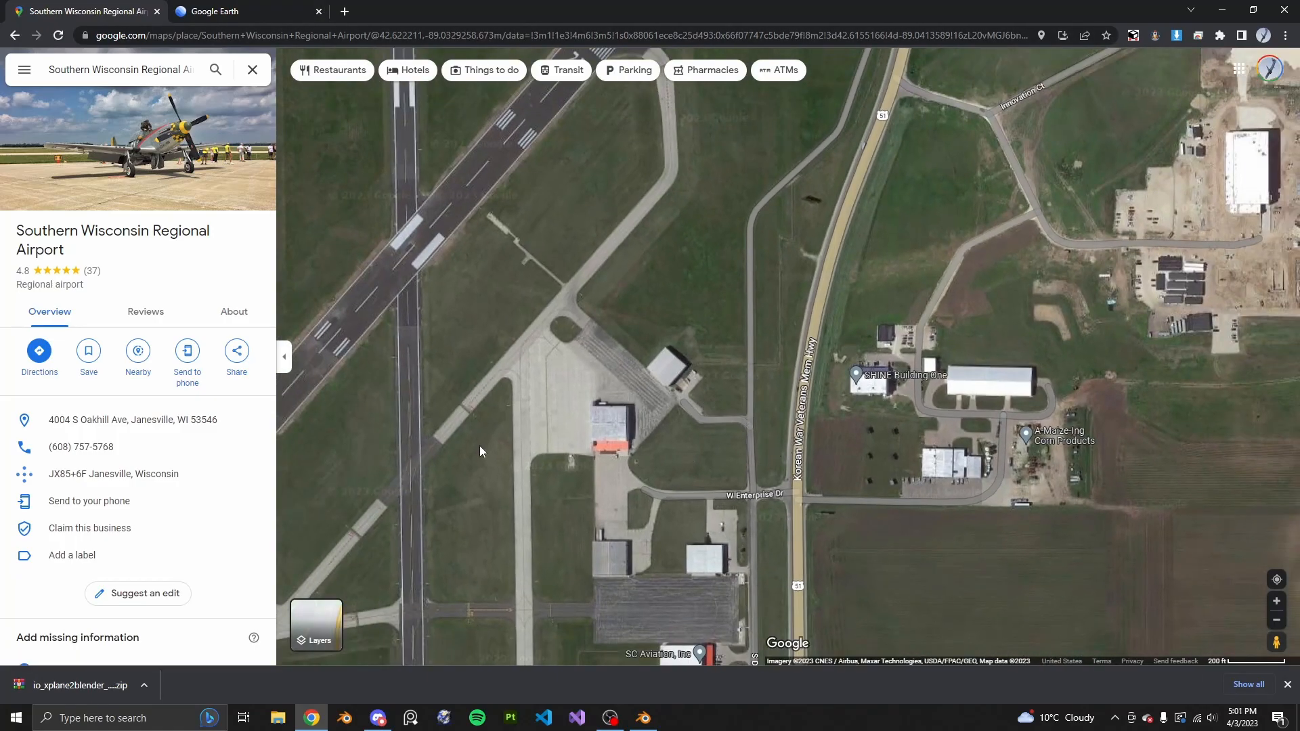
scroll(480, 447, "down", 2)
scroll(798, 234, "up", 3)
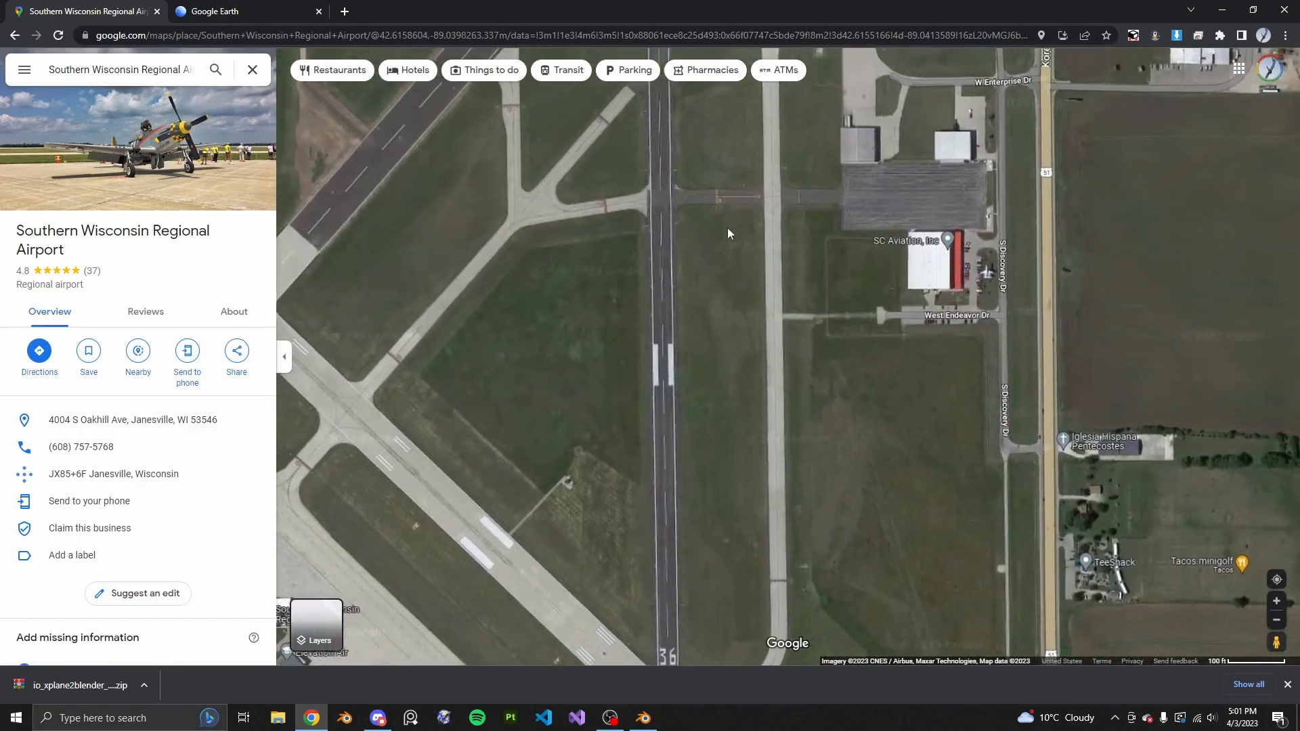
scroll(719, 248, "up", 1)
left_click_drag(907, 156, 656, 400)
left_click_drag(694, 238, 627, 399)
scroll(620, 370, "up", 4)
scroll(522, 481, "down", 5)
mouse_move(489, 483)
left_mouse_down()
mouse_move(731, 369)
mouse_move(949, 241)
mouse_move(1044, 144)
mouse_move(704, 501)
left_mouse_up()
scroll(722, 505, "up", 5)
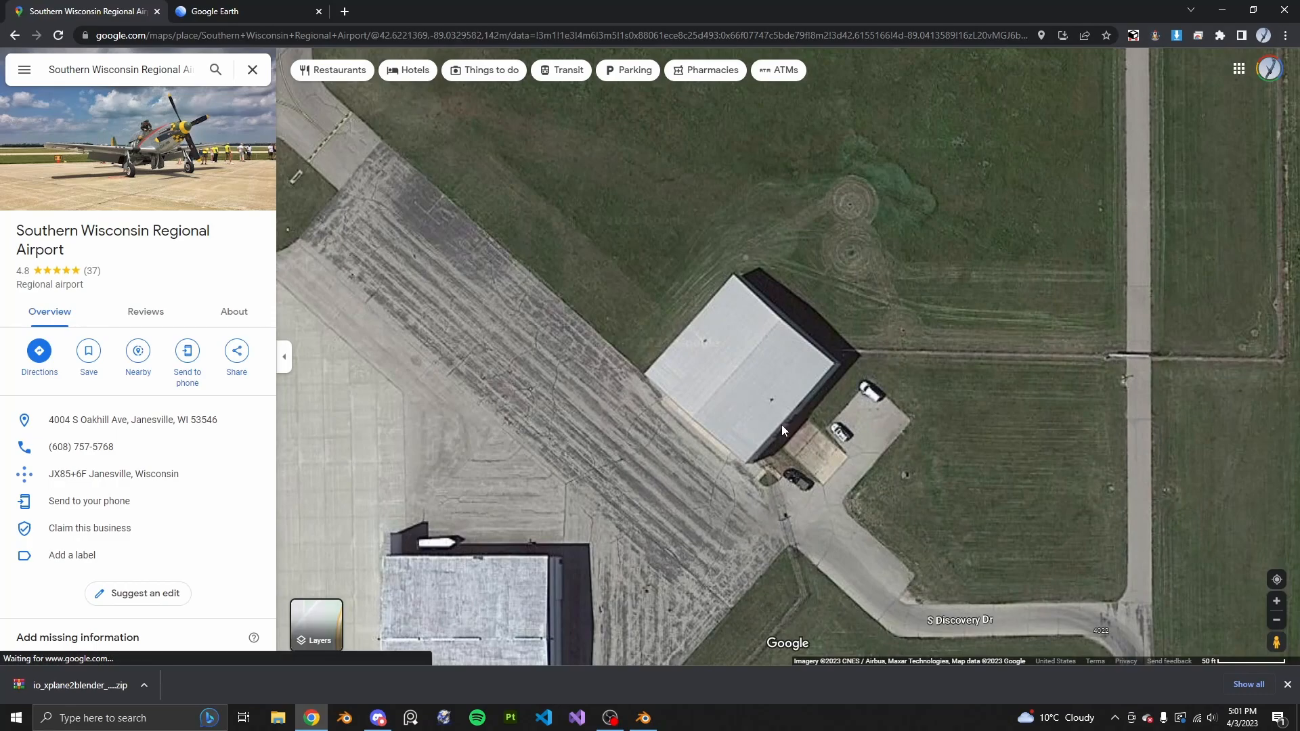
Examine the area around the square hangar on the satellite map, from the nearby apron and highway out to the whole airport
left_click_drag(867, 331, 759, 411)
scroll(758, 412, "down", 3)
left_click_drag(760, 477, 823, 509)
scroll(835, 456, "up", 2)
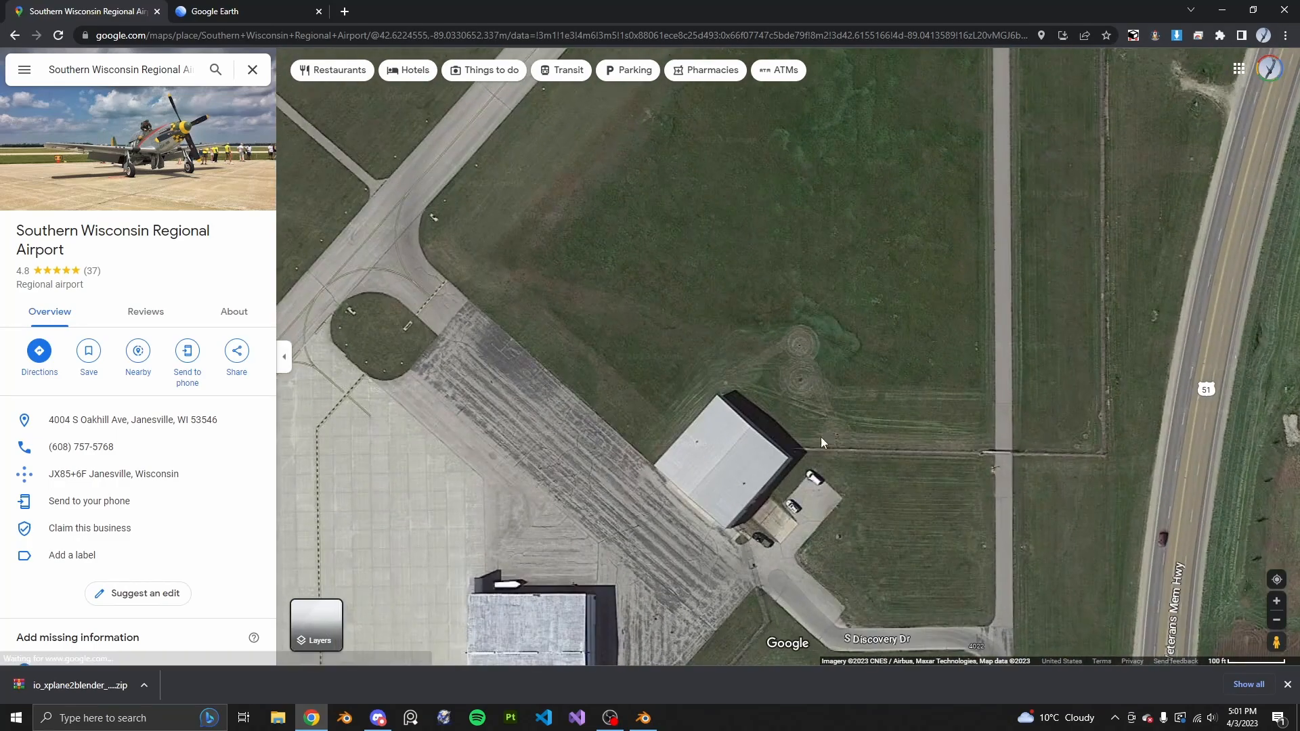
scroll(810, 481, "down", 2)
left_click_drag(945, 463, 691, 437)
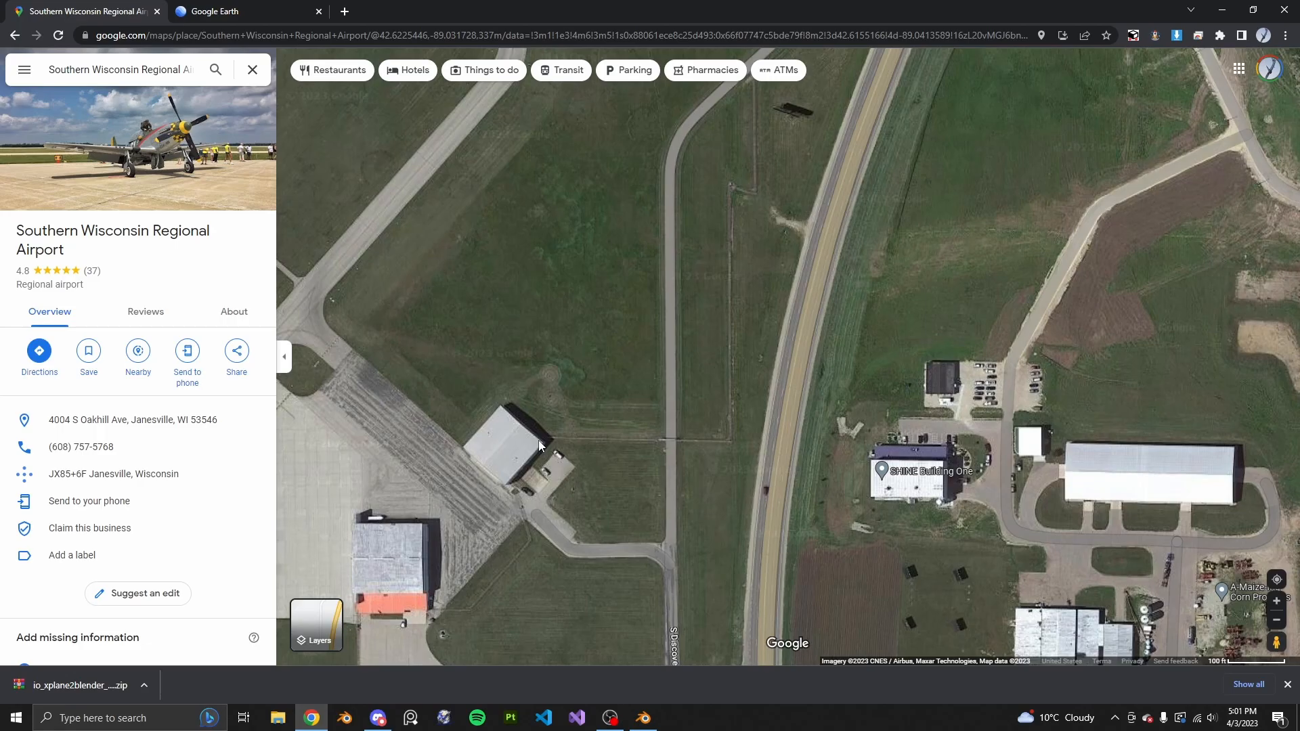
scroll(539, 445, "down", 1)
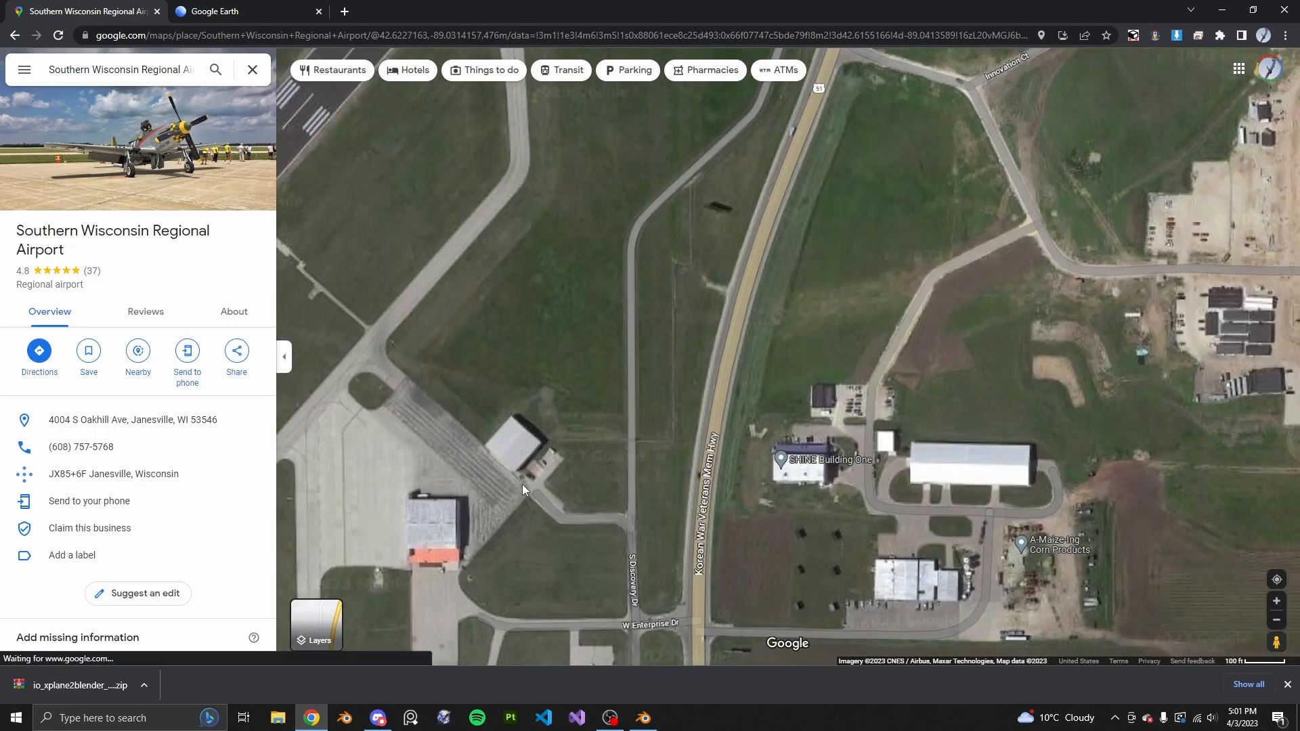
scroll(612, 327, "down", 4)
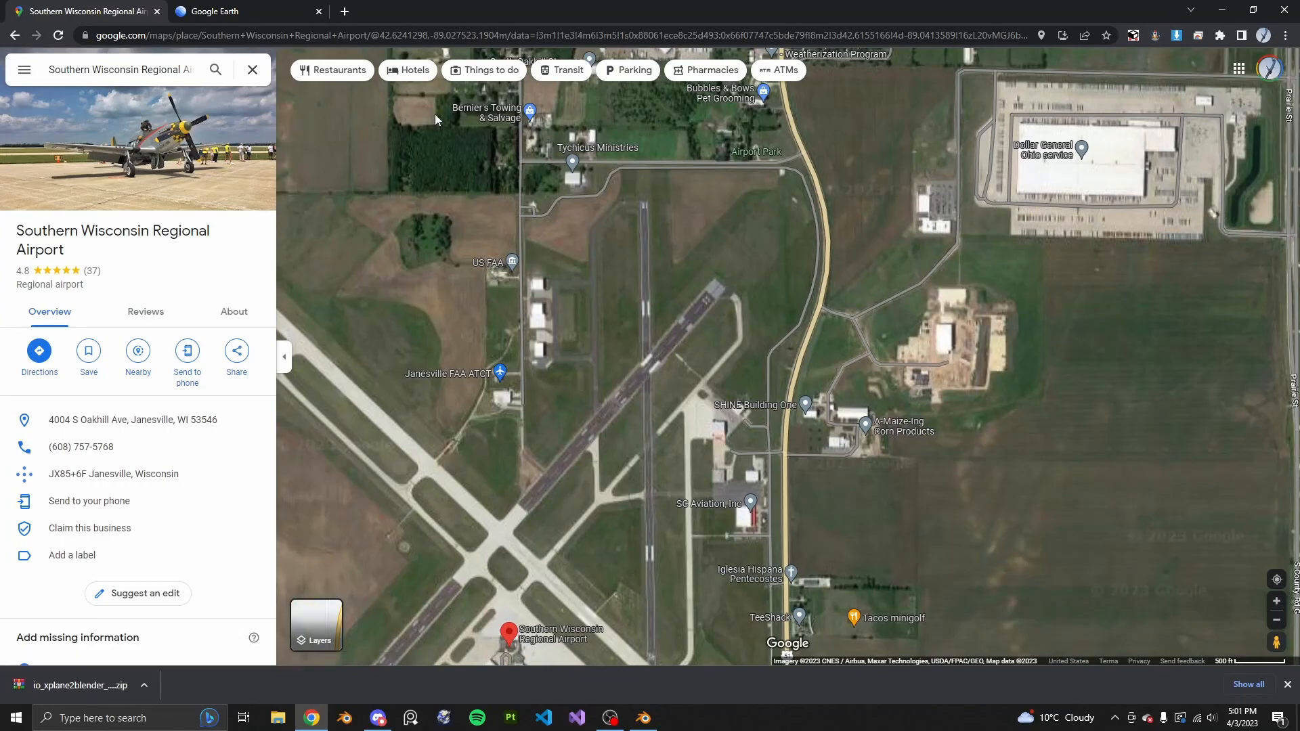
Examine the same square hangar in Google Earth's 3D view, looking at its door side, end walls, roof and surroundings
left_click(232, 11)
scroll(575, 348, "down", 5)
middle_click_drag(576, 351, 353, 504)
left_click_drag(355, 505, 502, 407)
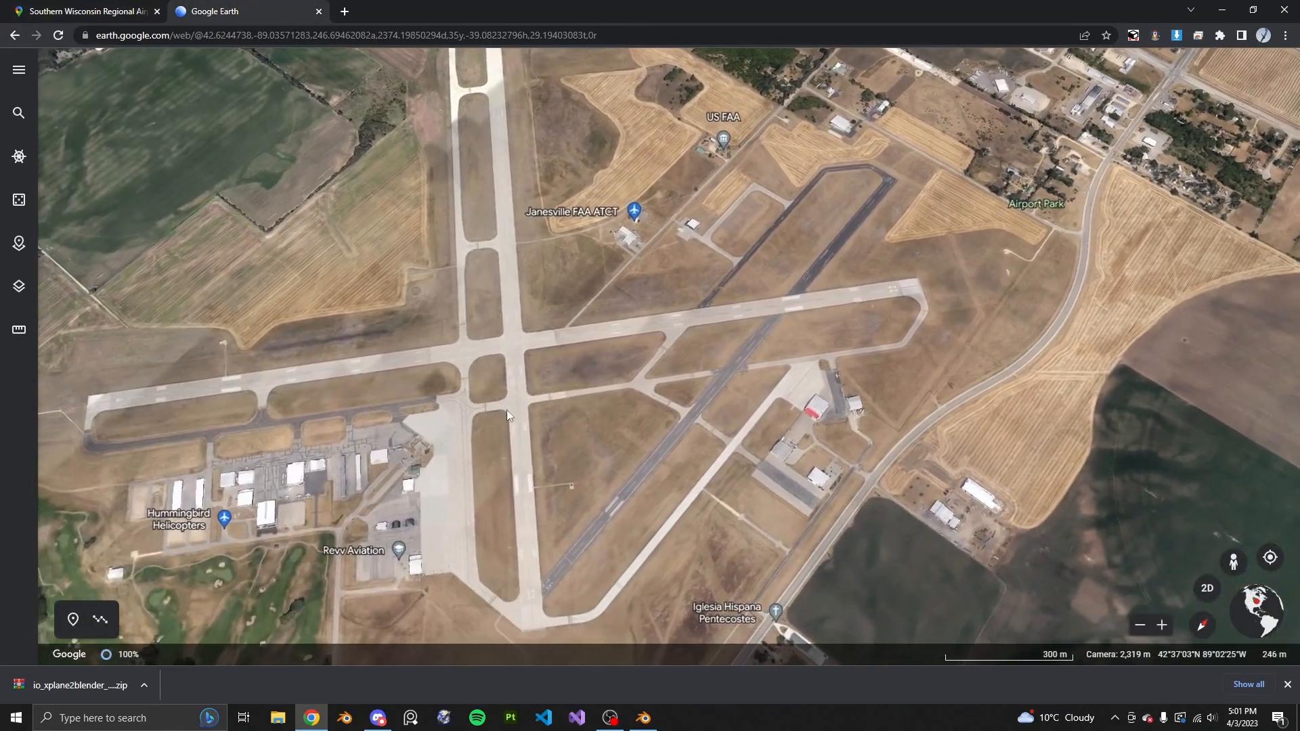
scroll(840, 379, "up", 5)
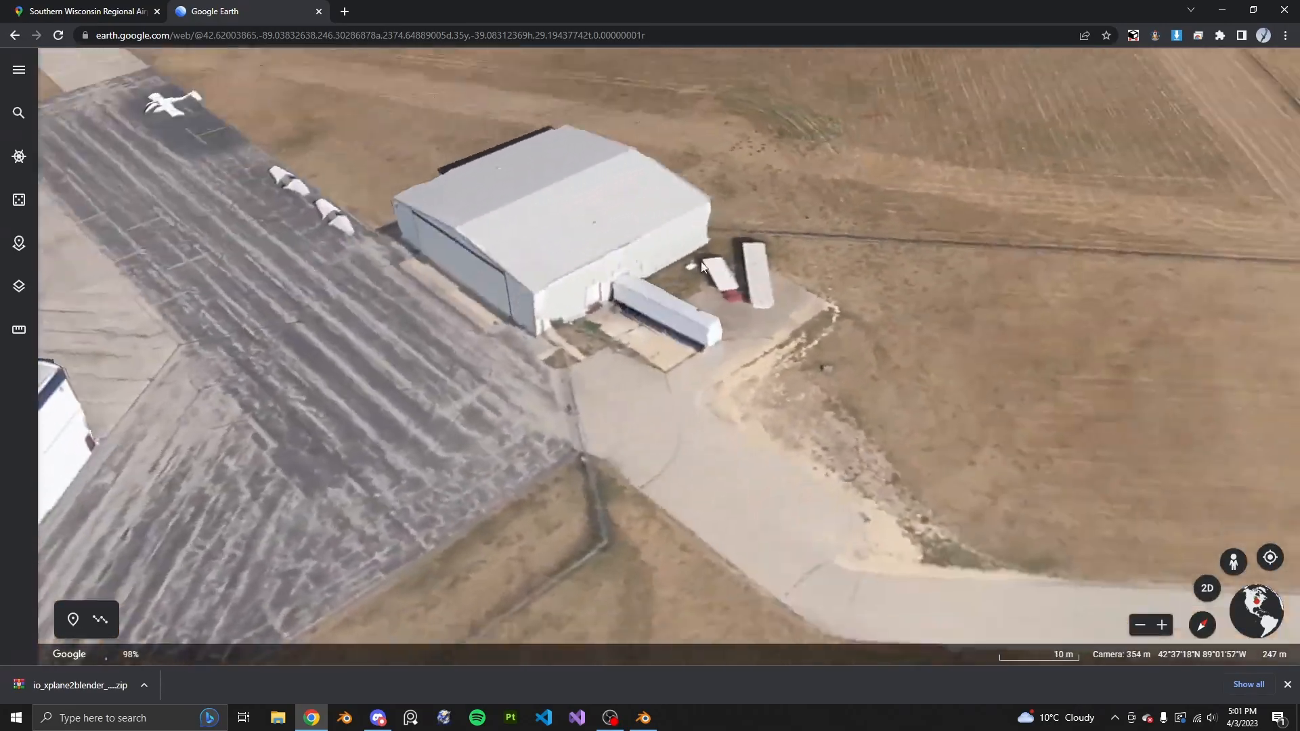
middle_click_drag(696, 268, 611, 238)
scroll(547, 251, "down", 3)
left_click_drag(548, 250, 508, 392)
middle_click_drag(508, 392, 359, 343)
left_click_drag(650, 234, 549, 365)
middle_click_drag(549, 365, 704, 353)
left_click_drag(704, 352, 569, 230)
scroll(587, 409, "down", 3)
middle_click_drag(681, 421, 565, 389)
scroll(689, 412, "up", 2)
middle_click_drag(775, 425, 758, 398)
middle_click_drag(623, 423, 383, 359)
middle_click_drag(745, 295, 551, 275)
left_click_drag(518, 234, 623, 283)
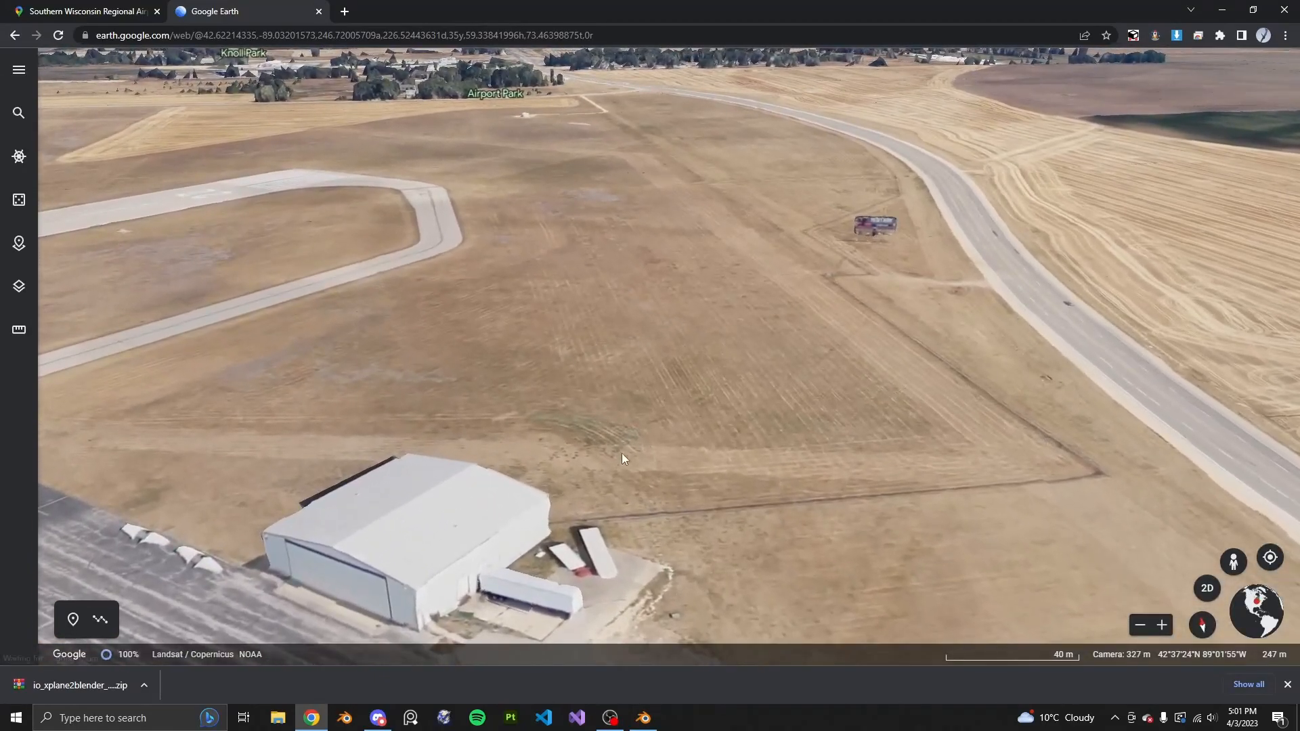
Return to the Google Maps satellite view and enter Street View on US-51 near the hangar
left_click(94, 4)
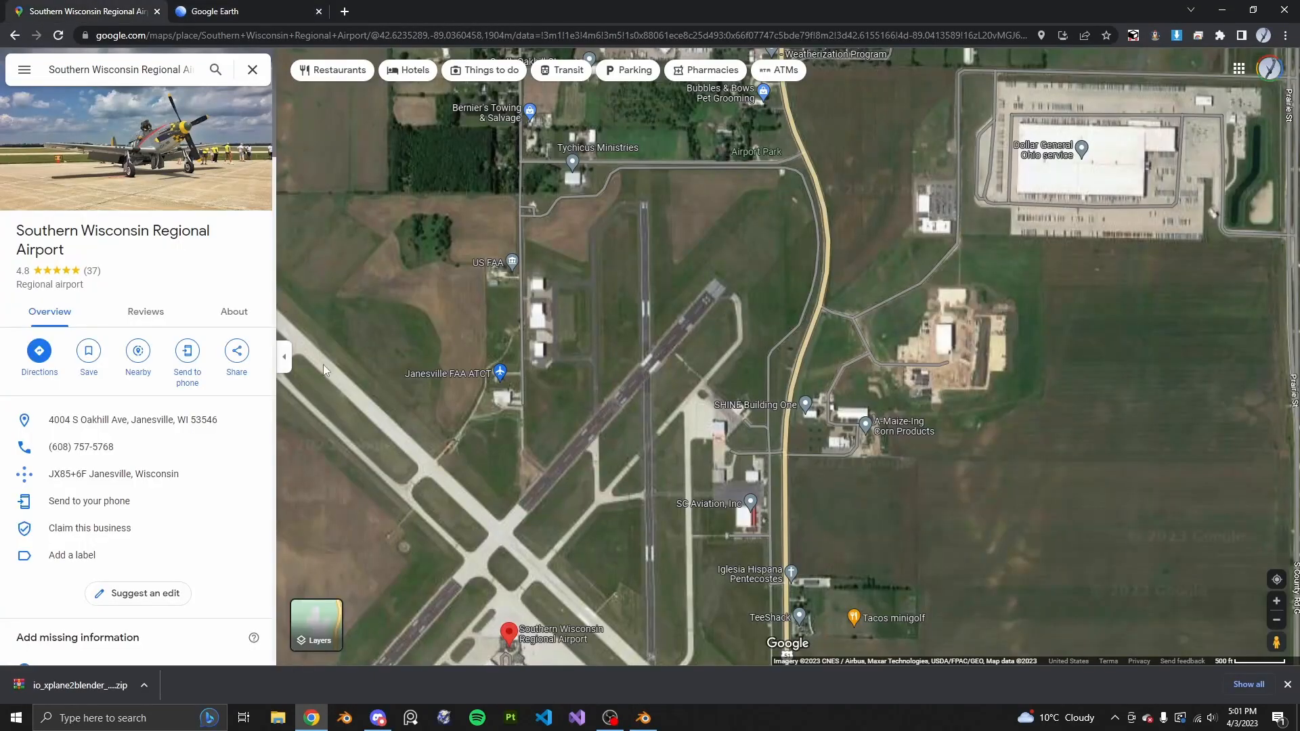
scroll(621, 574, "up", 1)
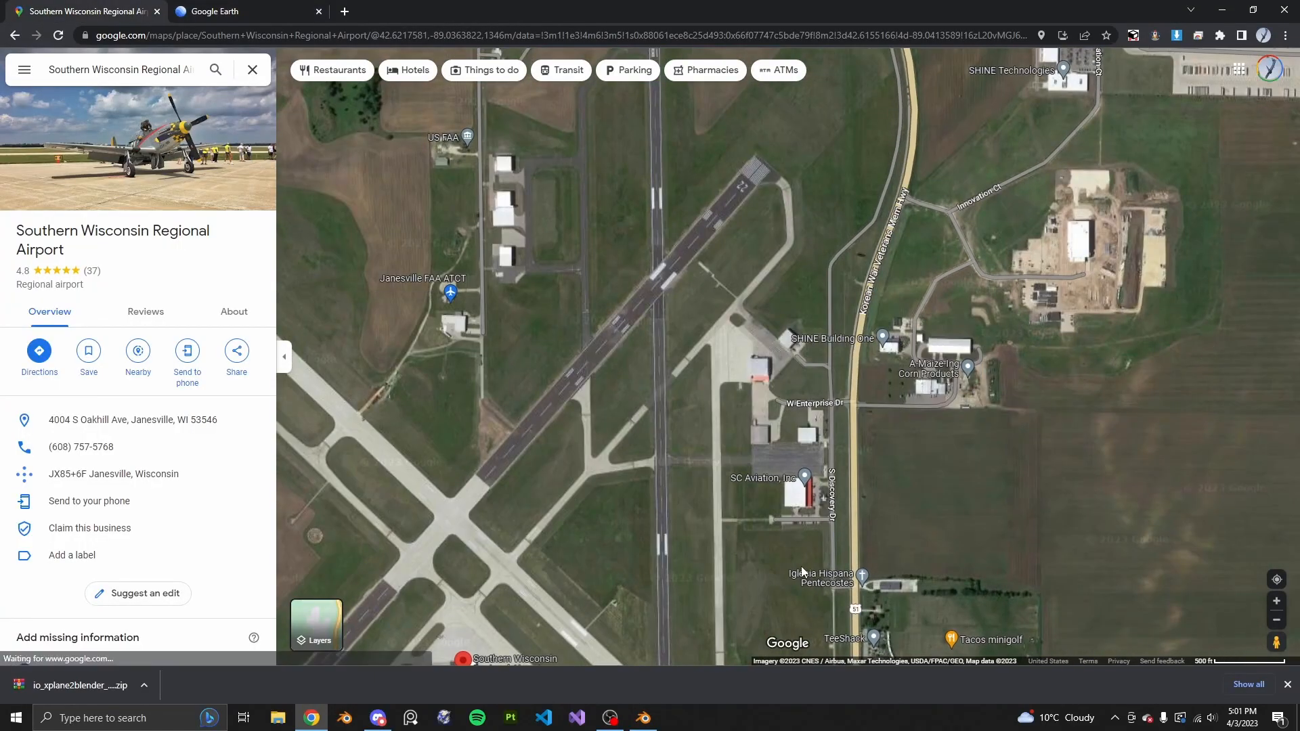
scroll(579, 450, "down", 2)
scroll(579, 449, "up", 5)
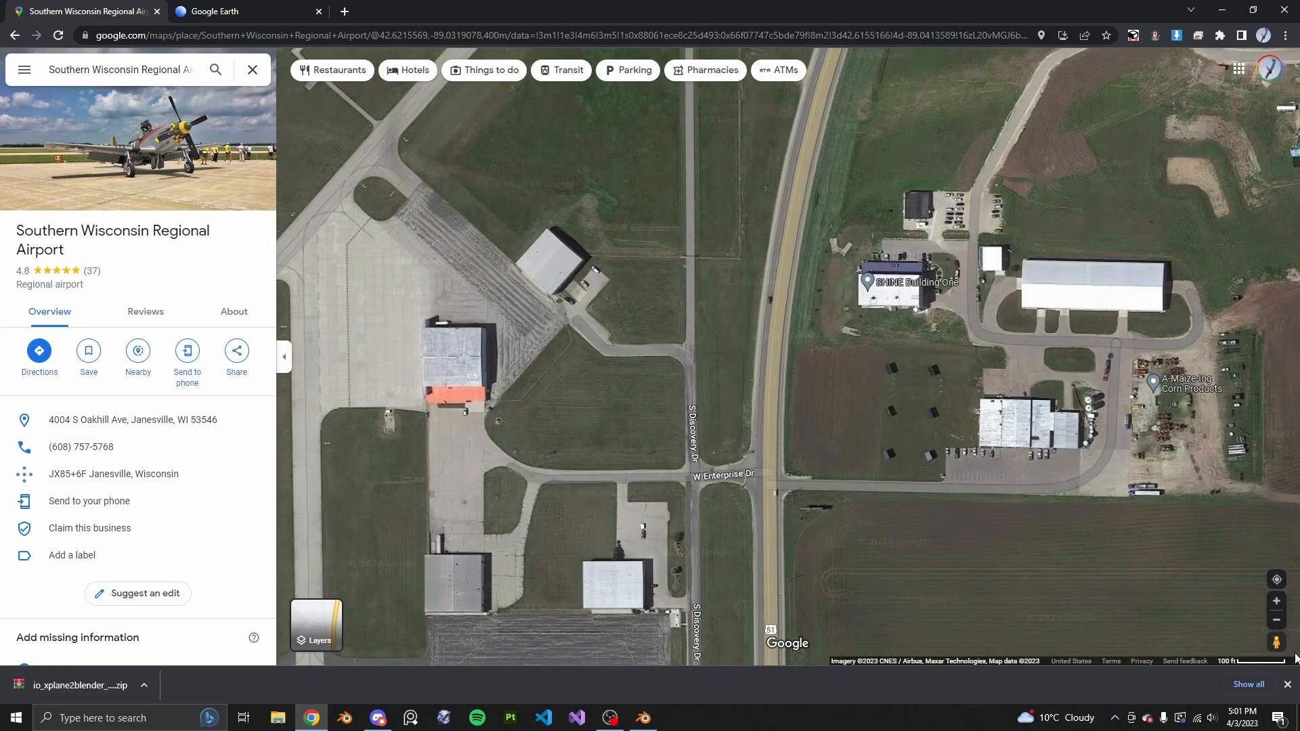
left_click_drag(1277, 642, 773, 314)
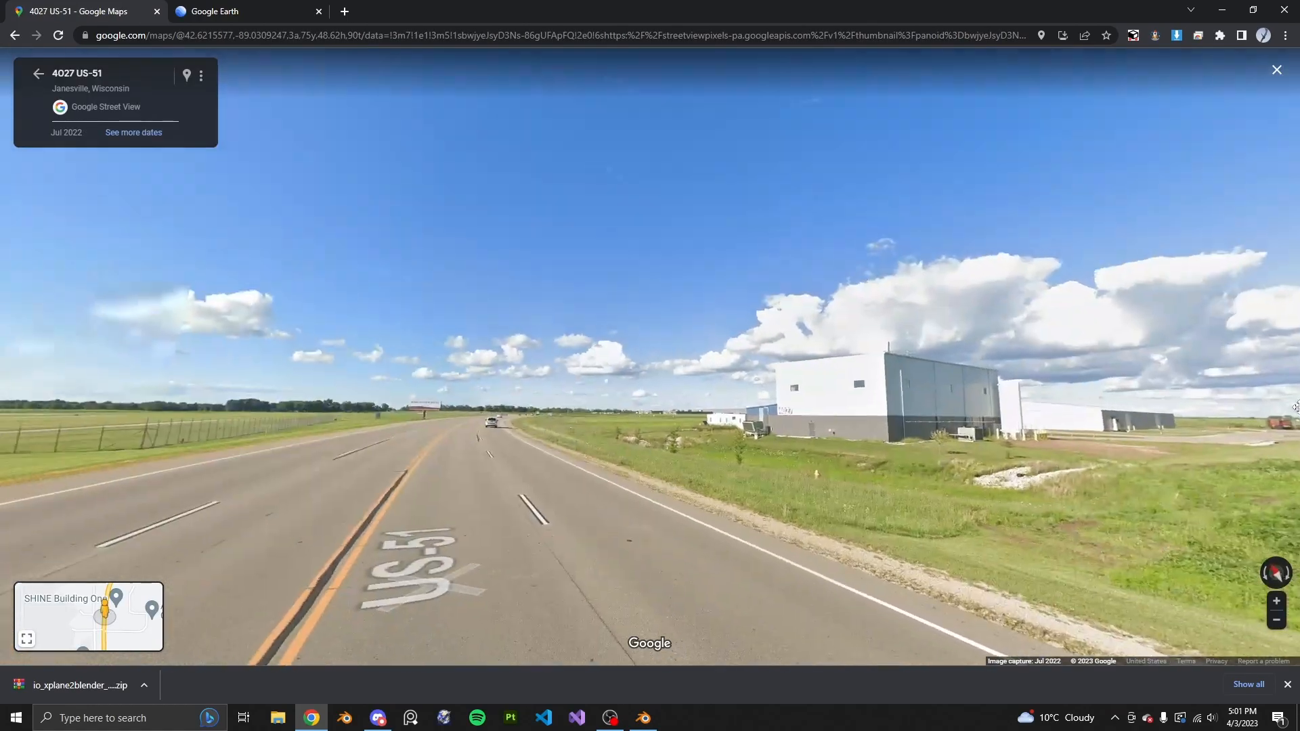
Find the hangar from US-51 in Street View and compare its road-facing wall with the Google Earth 3D model
left_click_drag(51, 133, 86, 133)
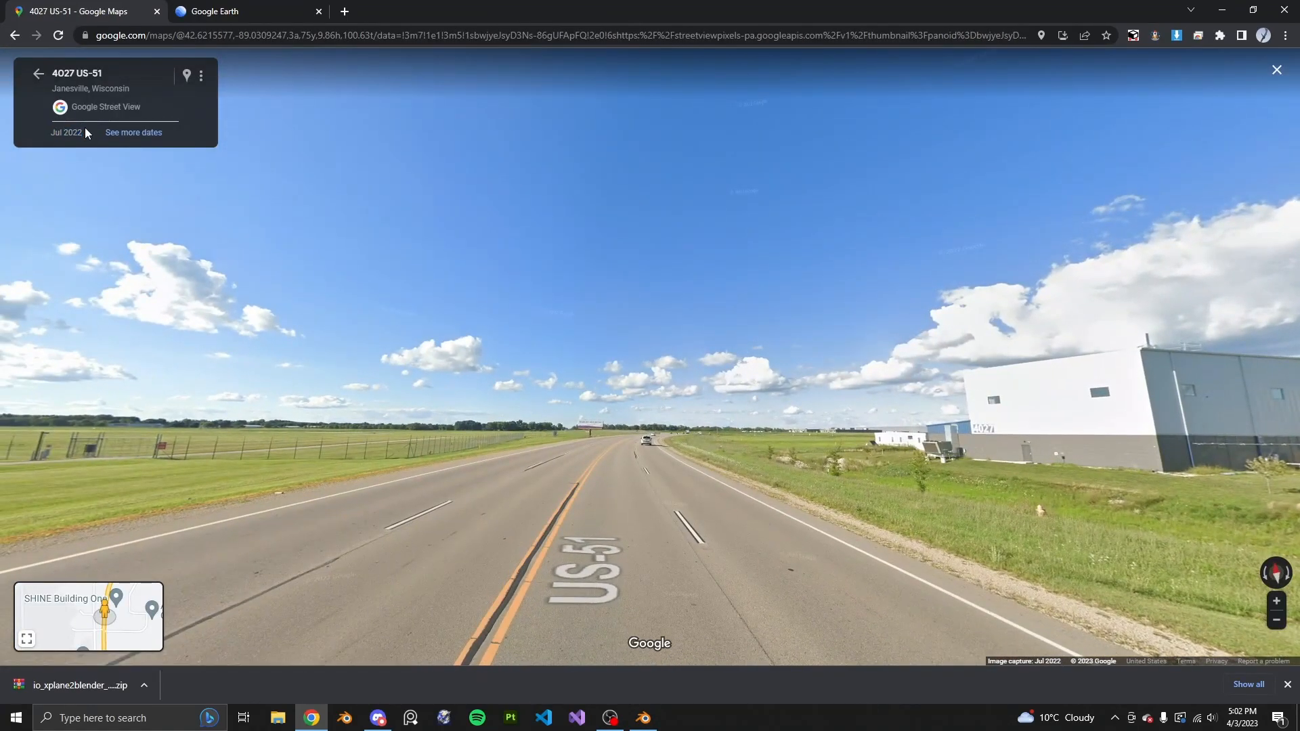
left_click_drag(389, 463, 2, 346)
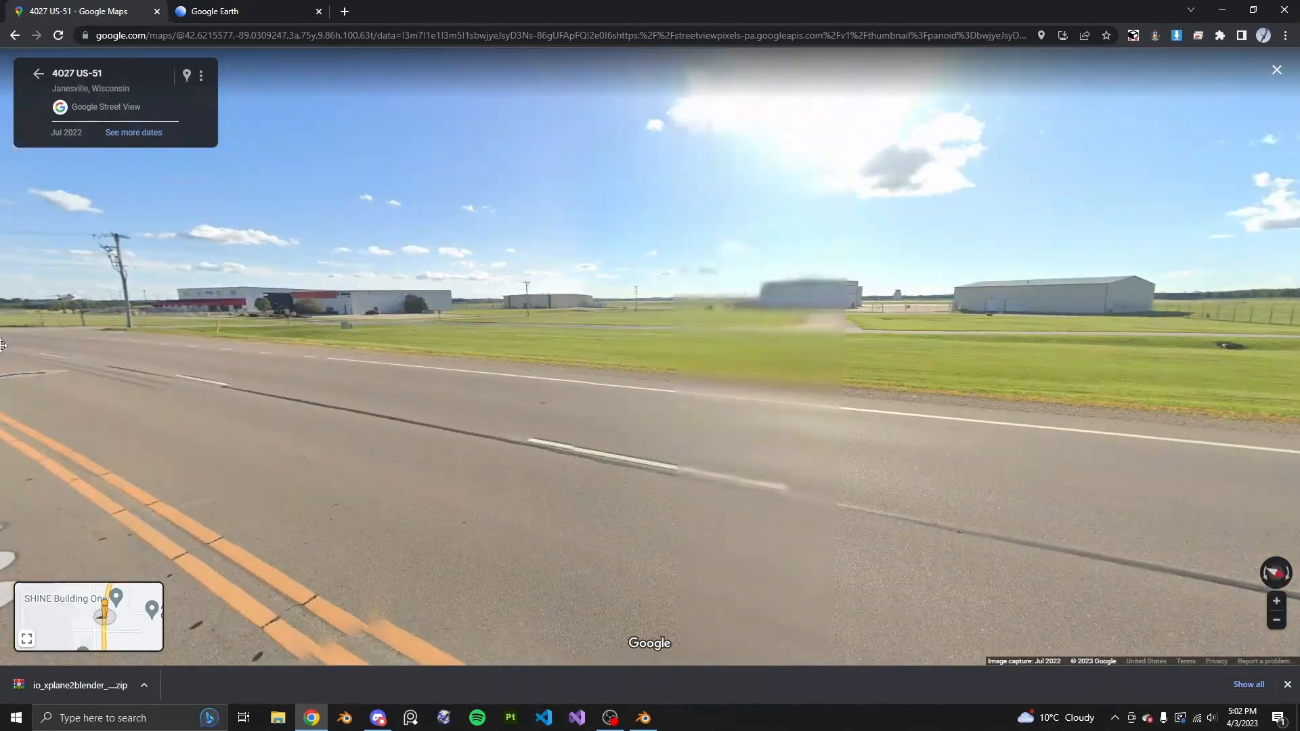
left_click(578, 380)
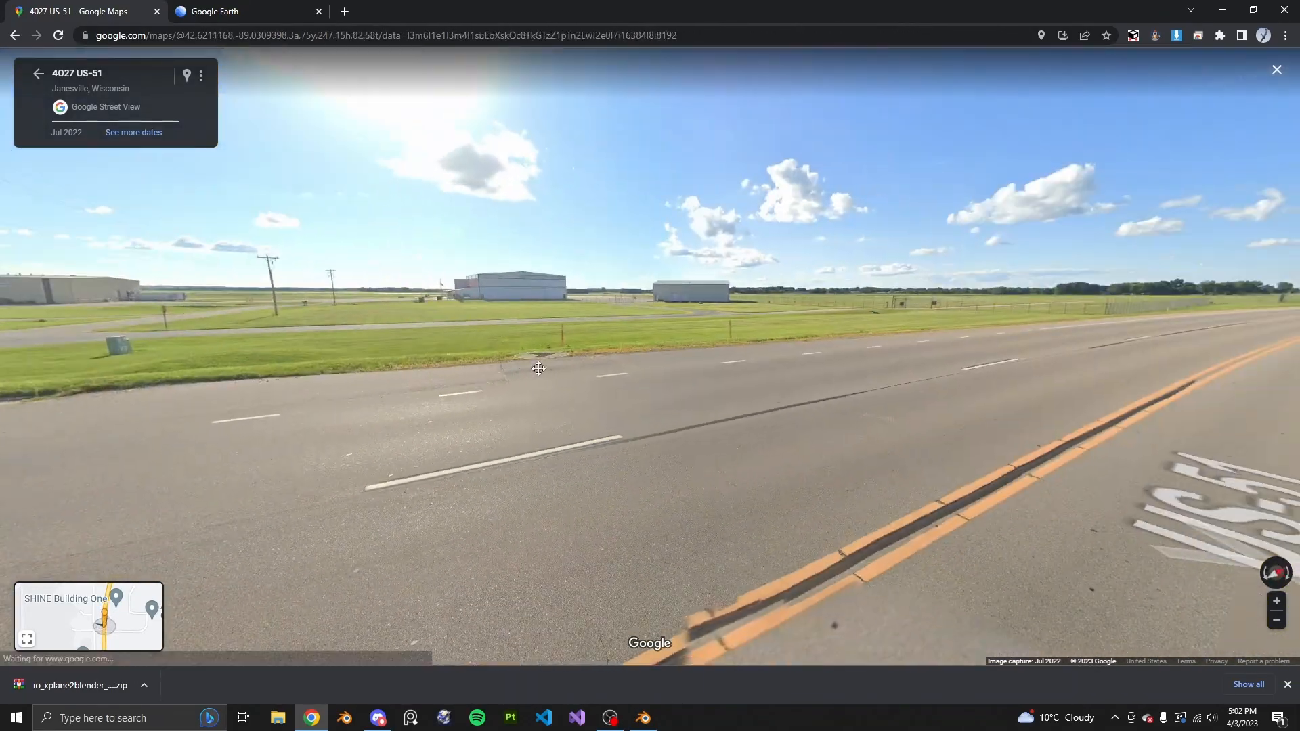
scroll(705, 278, "up", 5)
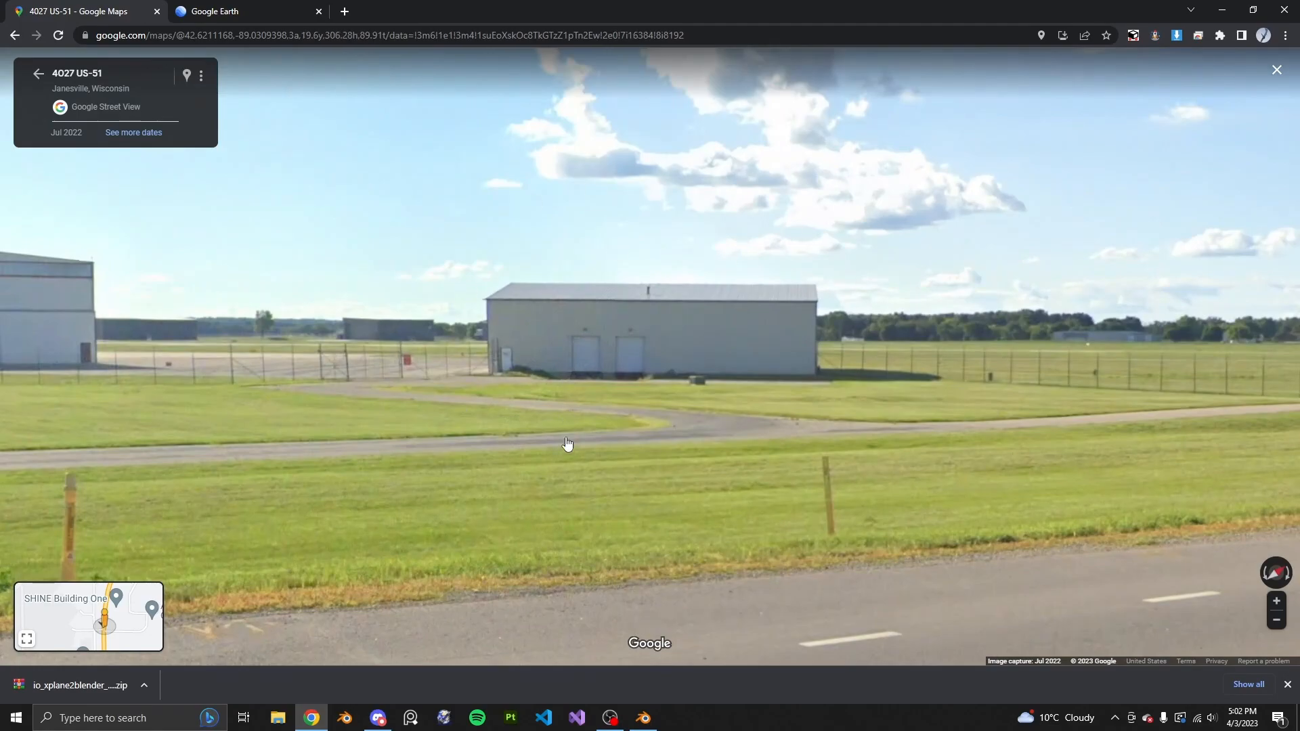
key("ctrl+Tab")
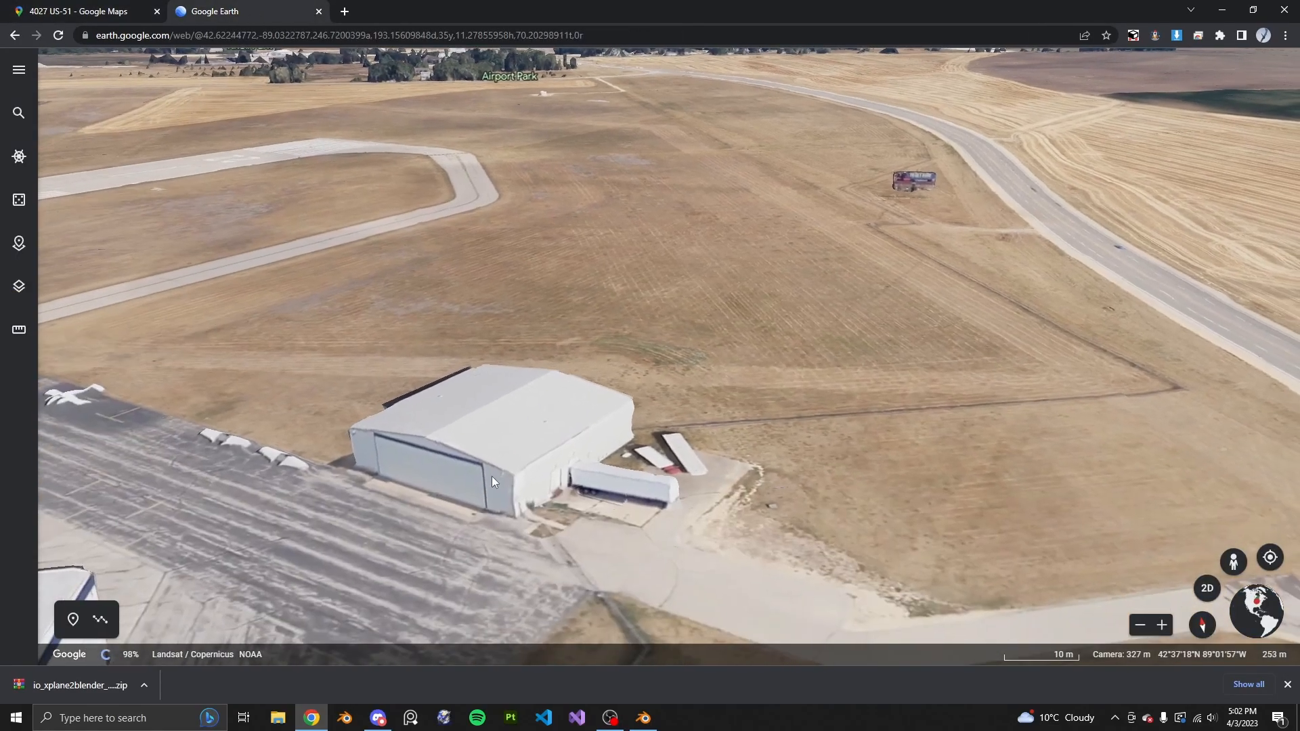
key("ctrl+Tab")
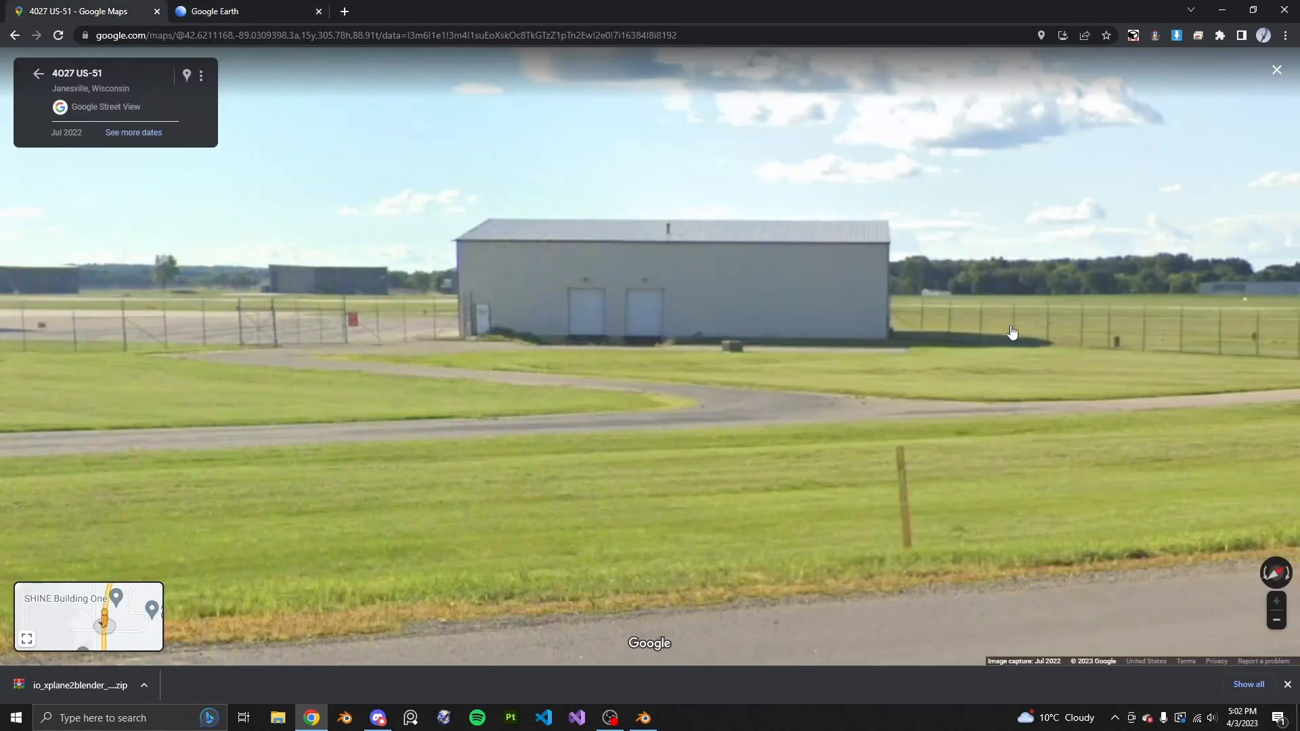
Examine the hangar's long wall and gable end from other Street View positions along US-51
scroll(1013, 333, "down", 4)
left_click_drag(1012, 333, 517, 324)
left_click(843, 355)
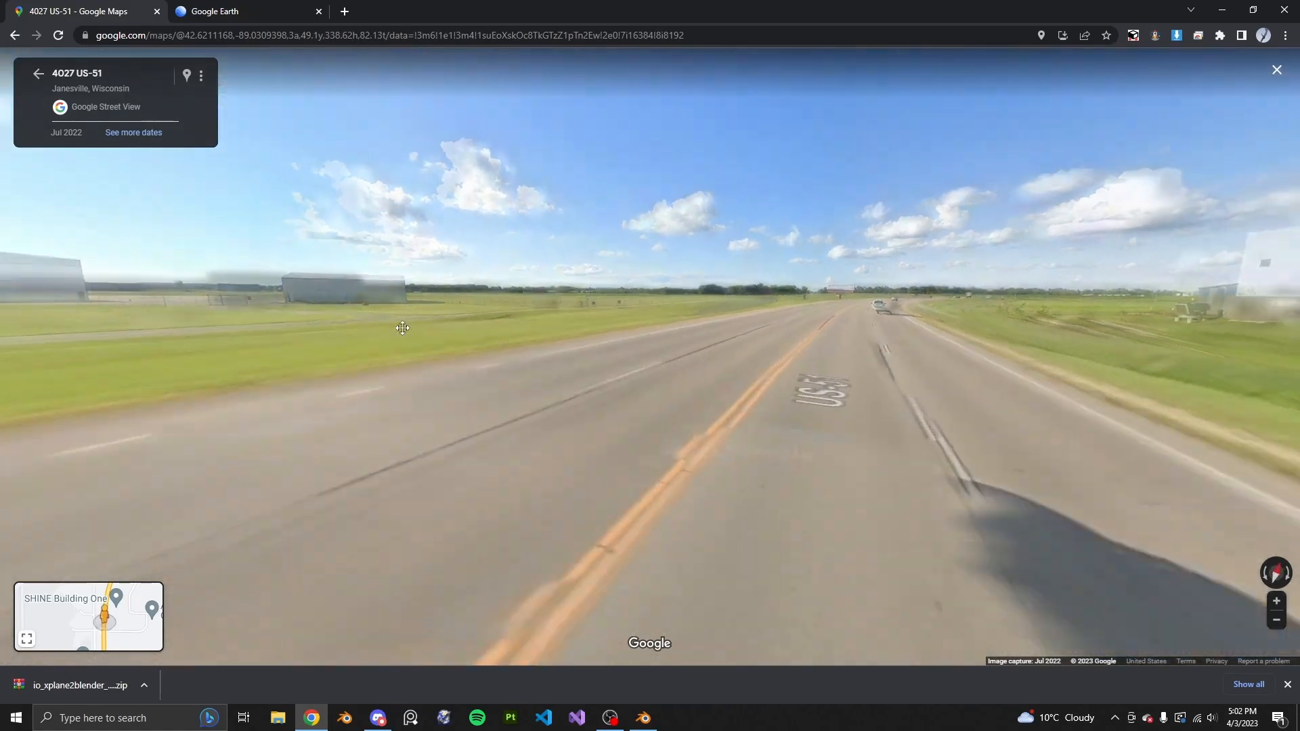
scroll(295, 296, "up", 5)
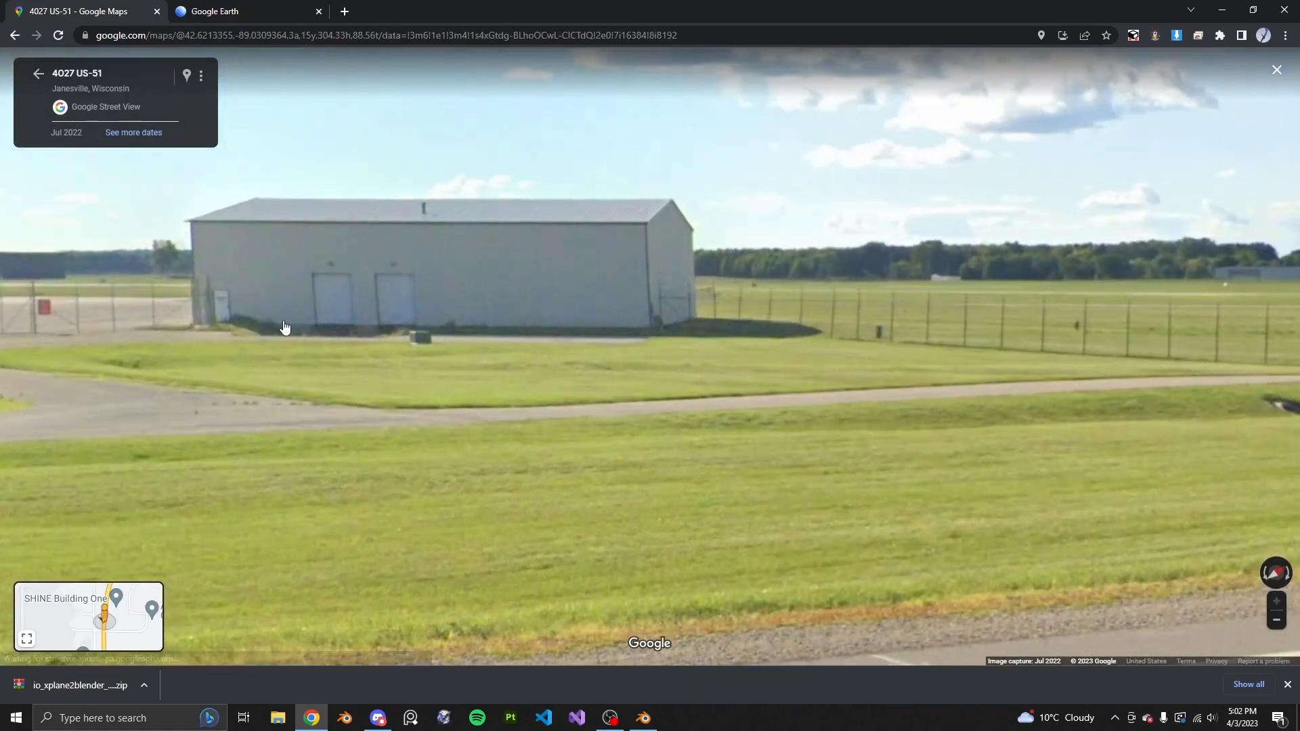
scroll(301, 327, "down", 5)
left_click_drag(203, 349, 456, 362)
scroll(520, 336, "down", 3)
left_click_drag(520, 336, 745, 298)
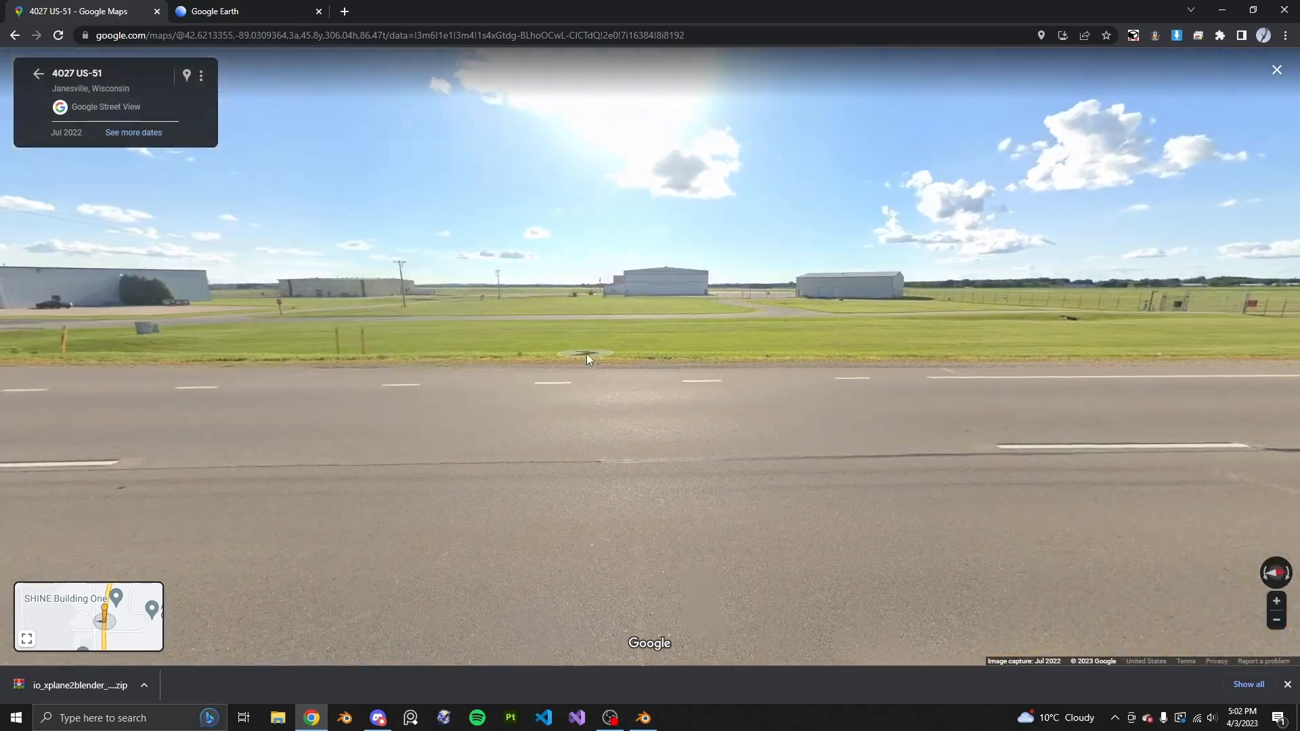
left_click(250, 484)
left_click_drag(805, 346, 473, 332)
scroll(531, 277, "up", 5)
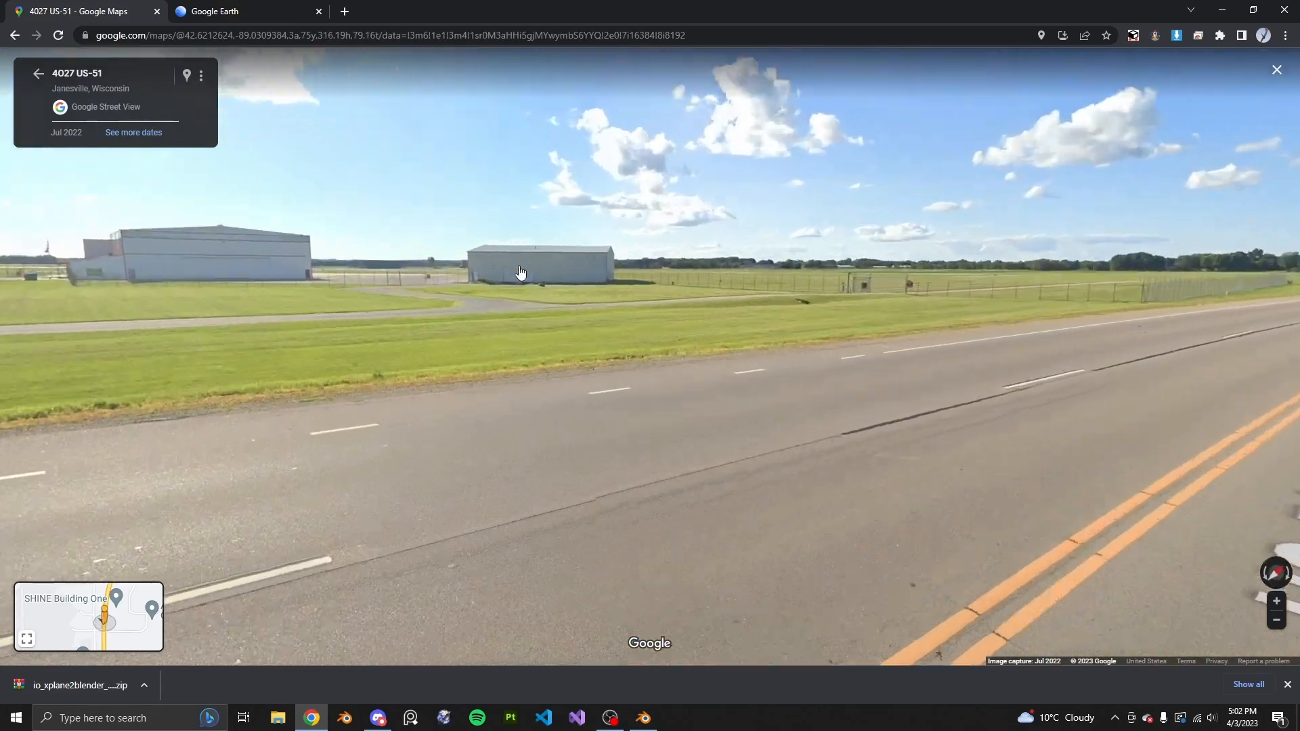
View the hangar from directly above in Google Earth and measure its width across the roof ridge
left_click(261, 11)
scroll(662, 516, "down", 4)
middle_click_drag(554, 398, 621, 556)
left_click_drag(707, 593, 699, 460)
scroll(699, 461, "up", 4)
mouse_move(667, 452)
middle_mouse_down()
mouse_move(717, 485)
mouse_move(705, 494)
middle_mouse_up()
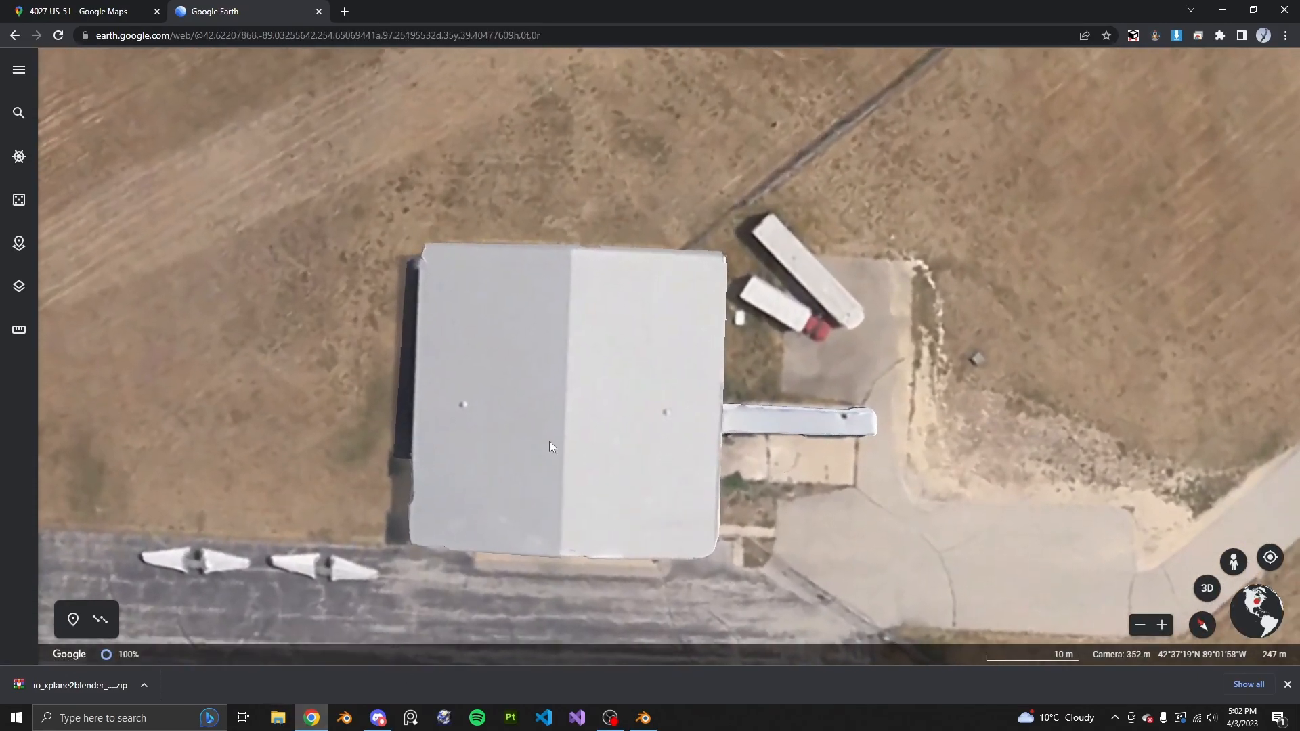
left_click(19, 331)
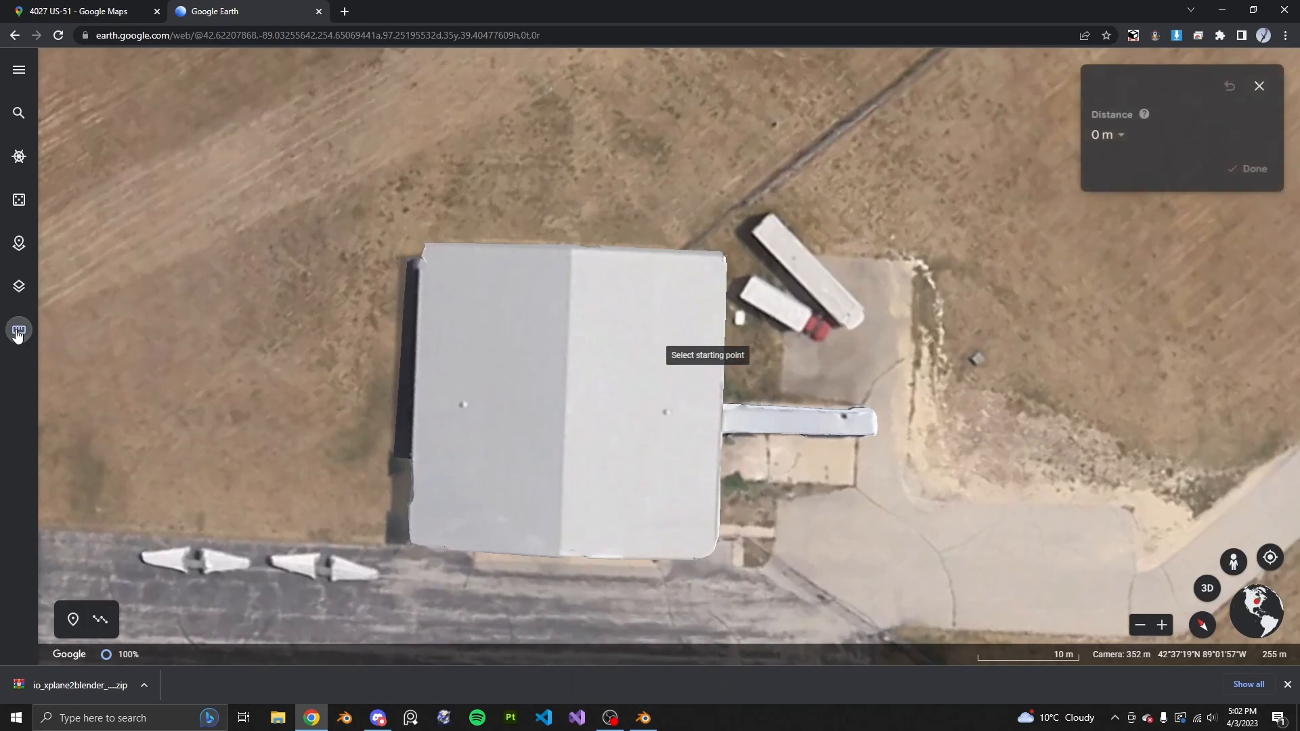
left_click(414, 395)
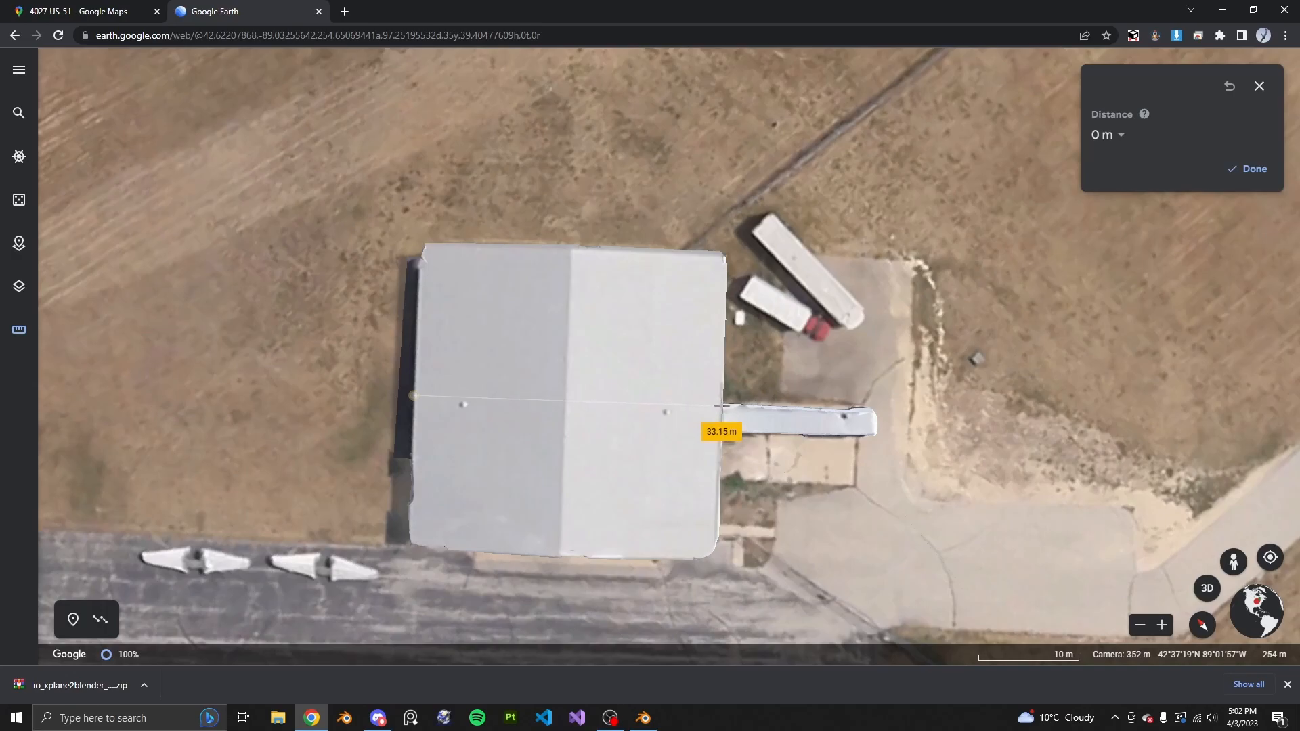
left_click(710, 404)
left_click(1249, 169)
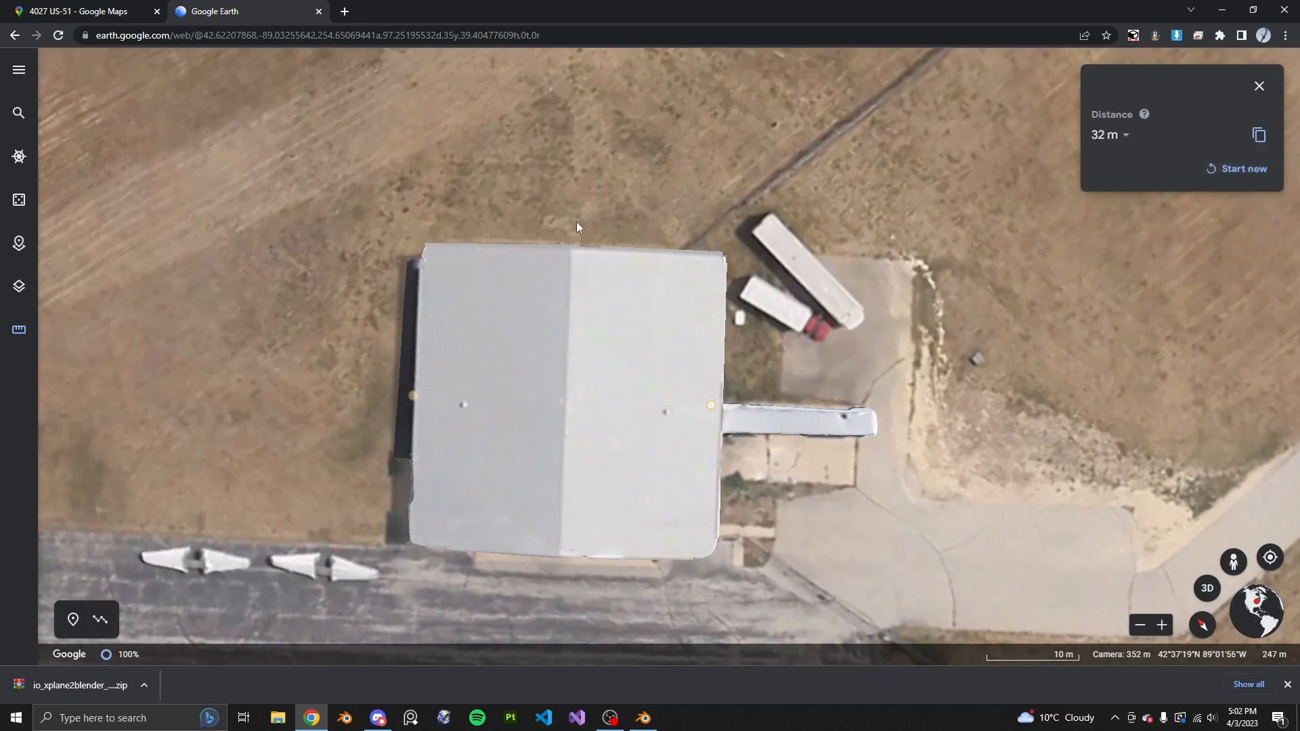
Tilt Google Earth back to a 3D view of the hangar and close the distance measurement
scroll(577, 214, "down", 3)
middle_click_drag(590, 552, 481, 331)
middle_click_drag(695, 385, 664, 424)
scroll(664, 424, "up", 3)
left_click(1258, 87)
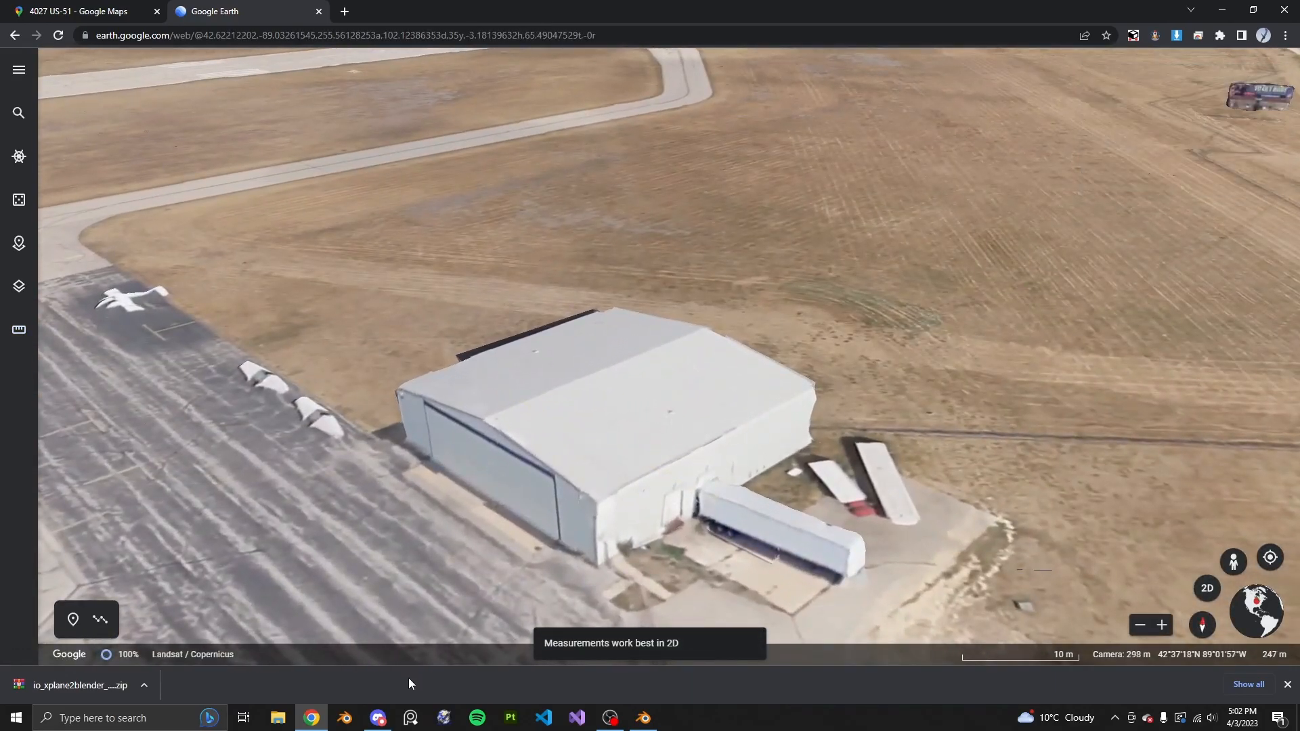
Switch to Blender and delete the default camera, cube and light from the scene
left_click(648, 720)
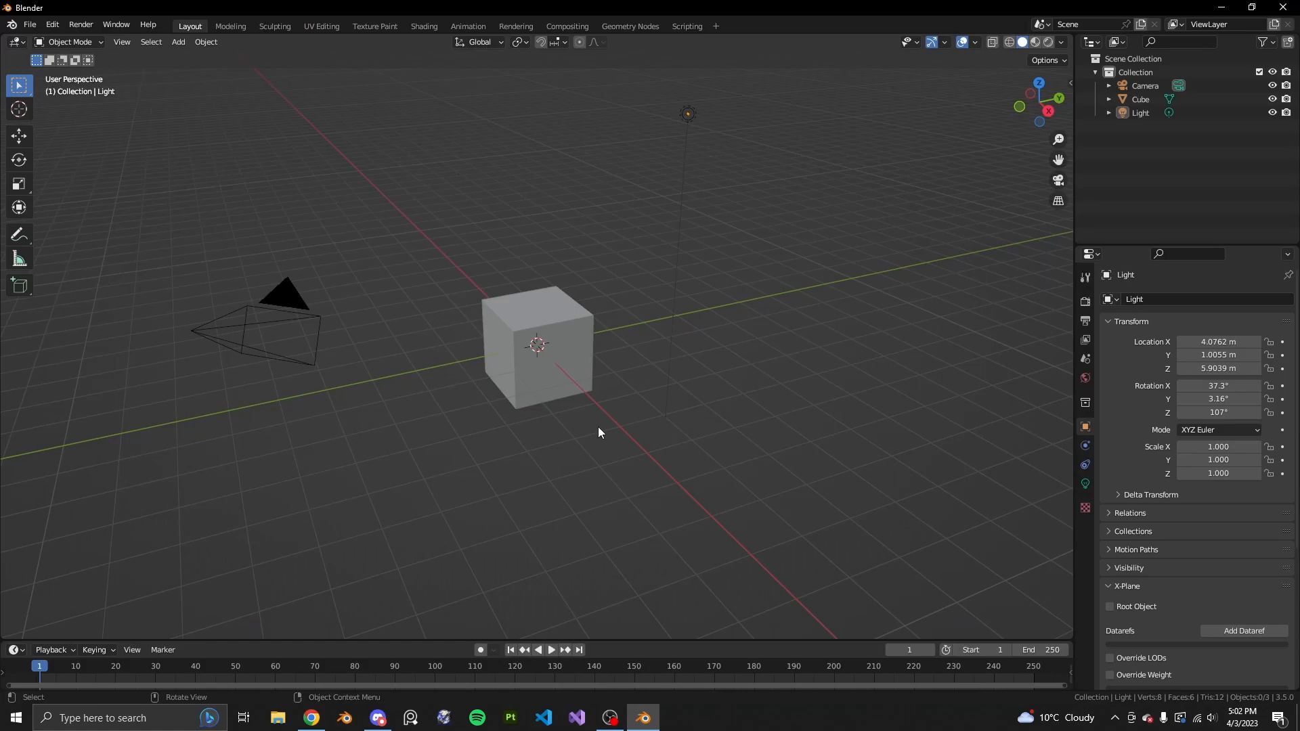
key("a")
key("x")
left_click(637, 416)
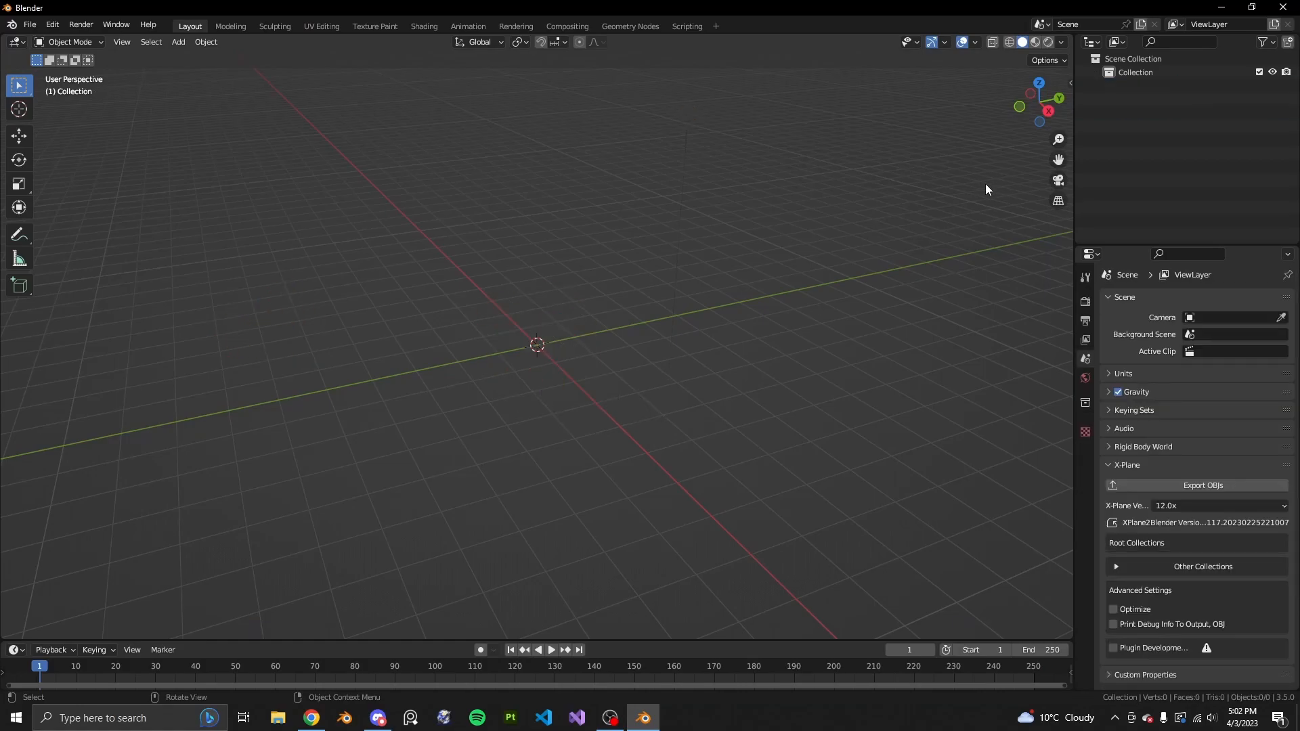
Enable the Screencast Keys display in the 3D viewport and hide its settings
key("n")
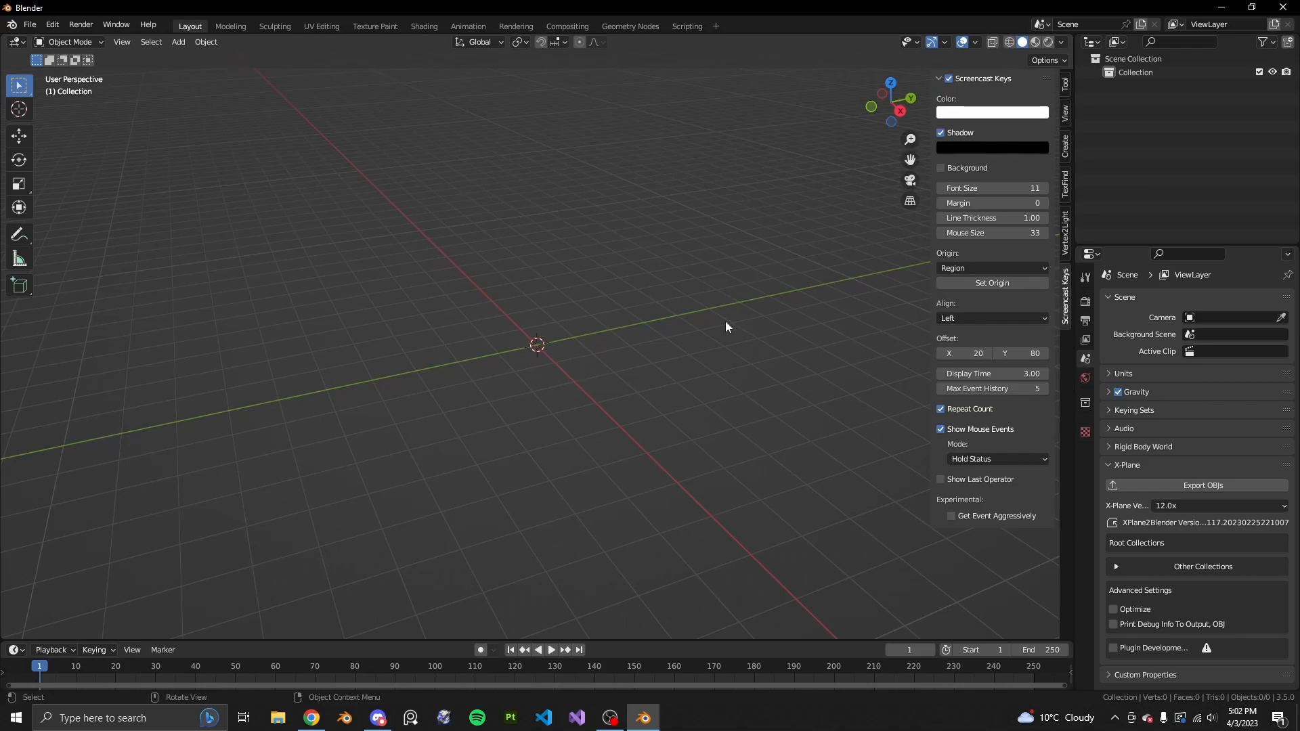
key("BackSpace")
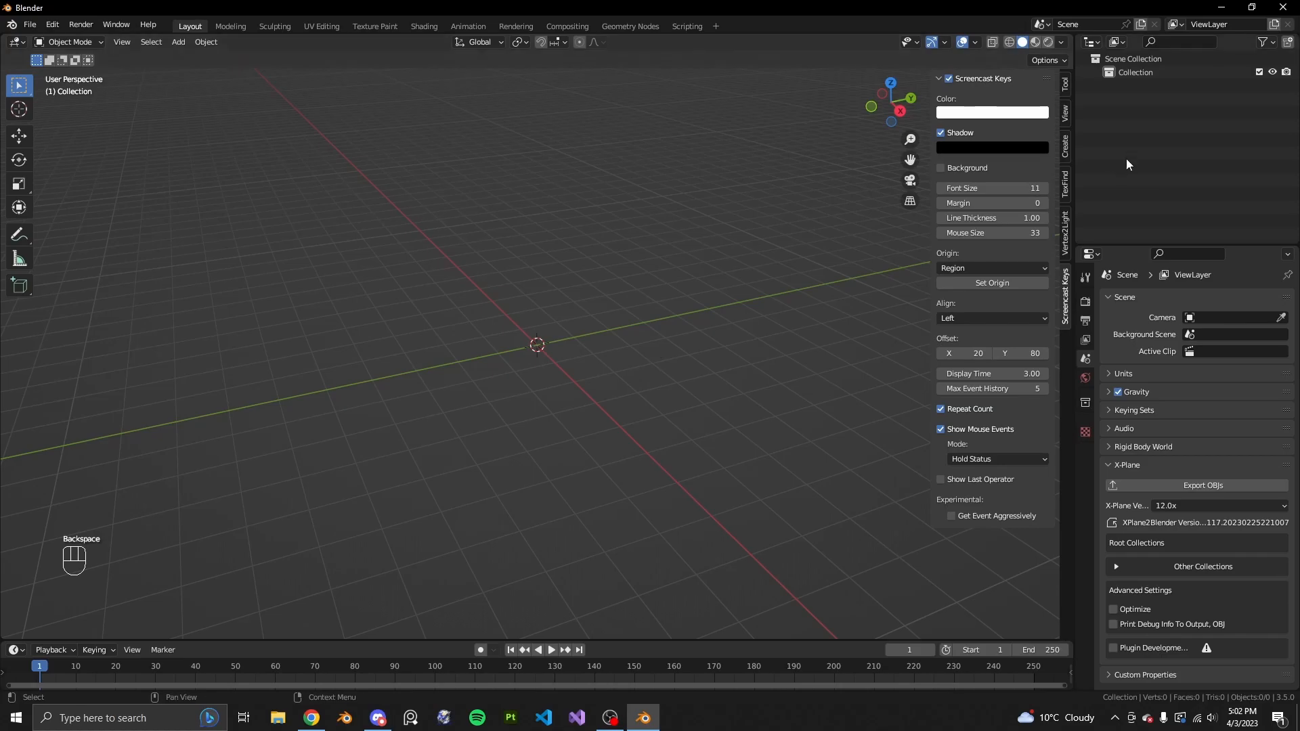
key("n")
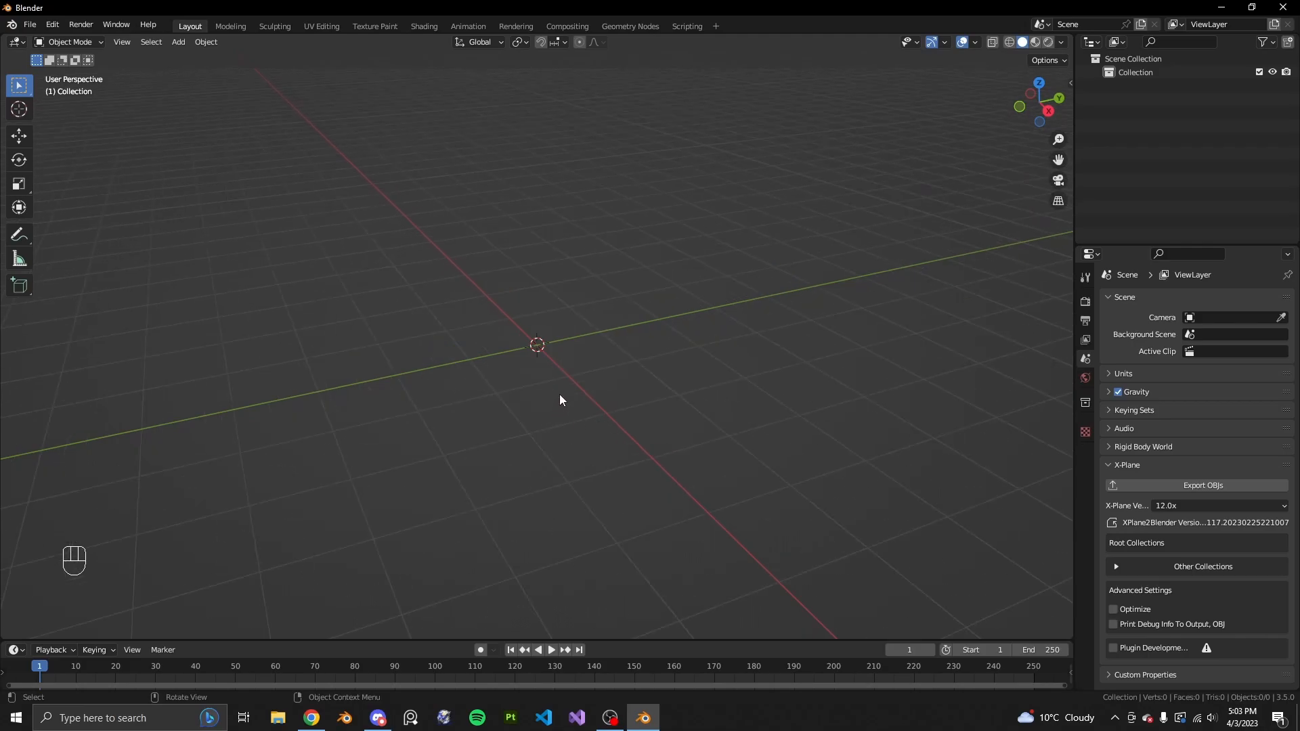
Add a cube mesh at the origin of the empty scene and view it from the front and at an angle
middle_click_drag(514, 377, 554, 356)
key("shift+a")
mouse_move(542, 362)
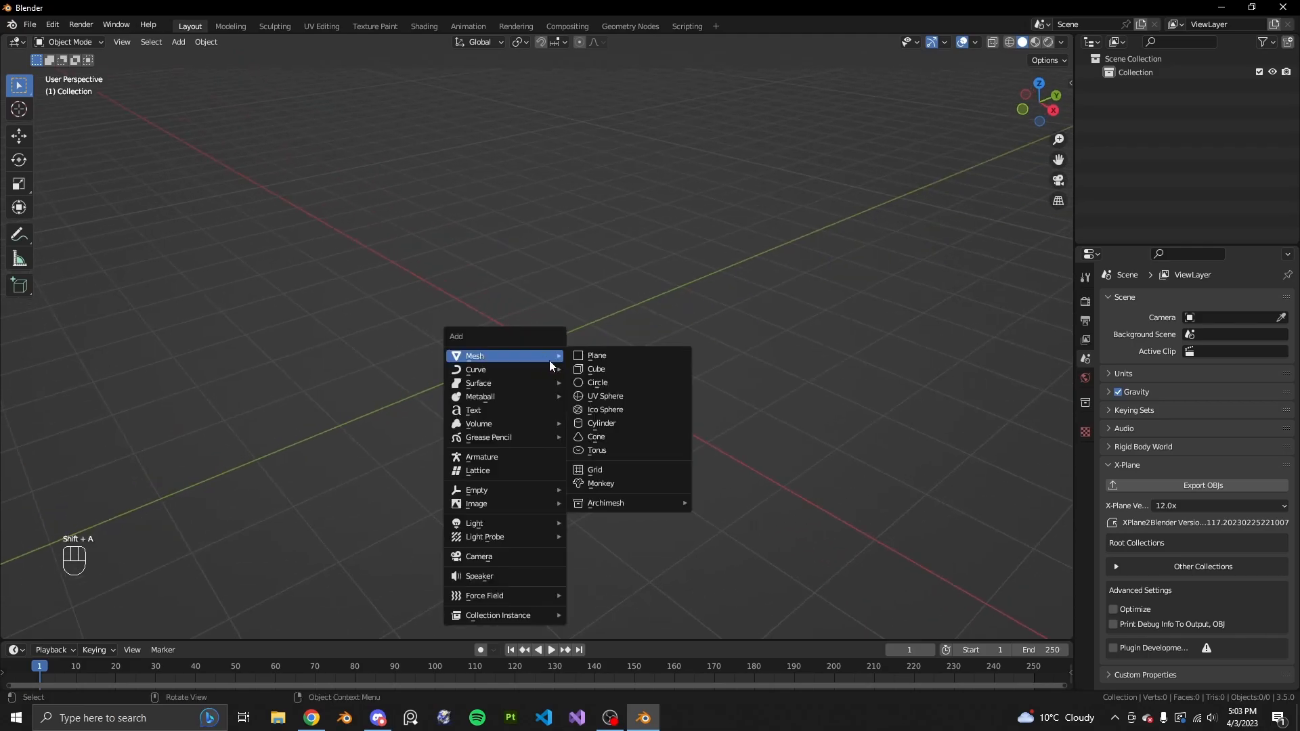
left_click(588, 369)
middle_click_drag(520, 493, 587, 437)
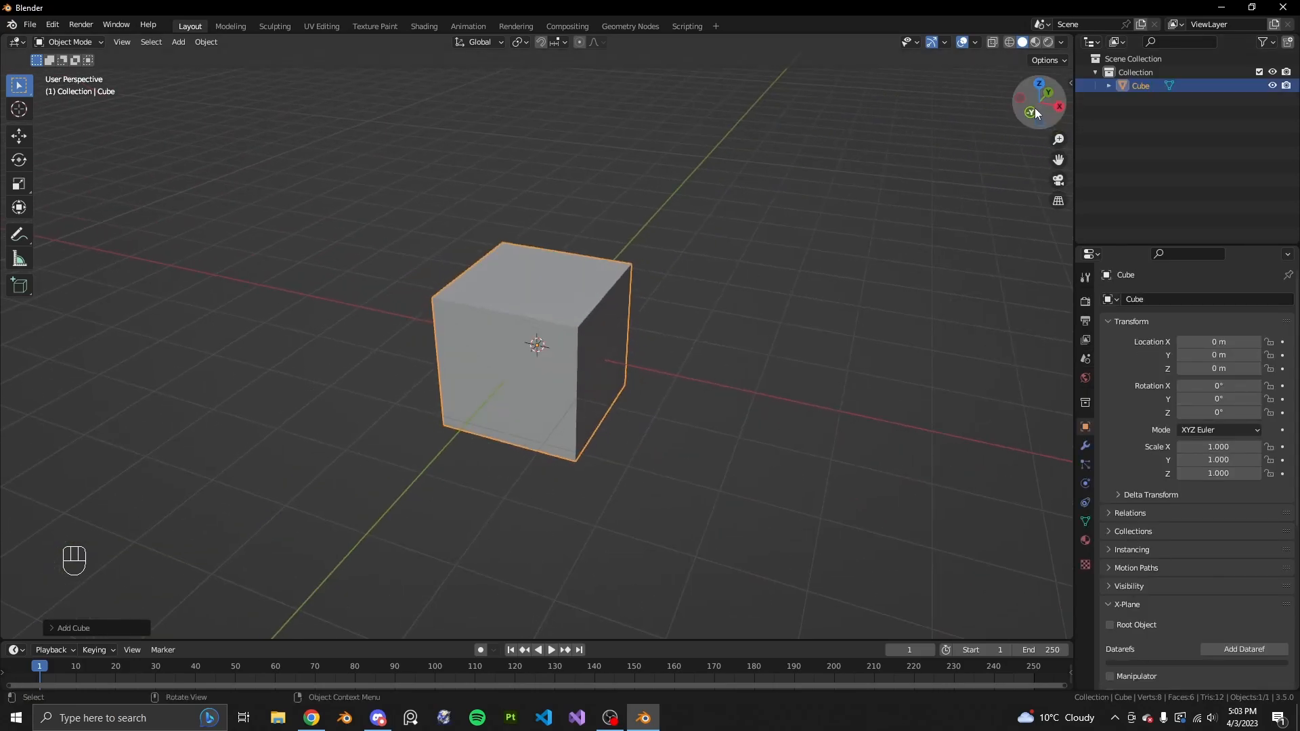
key("KP_1")
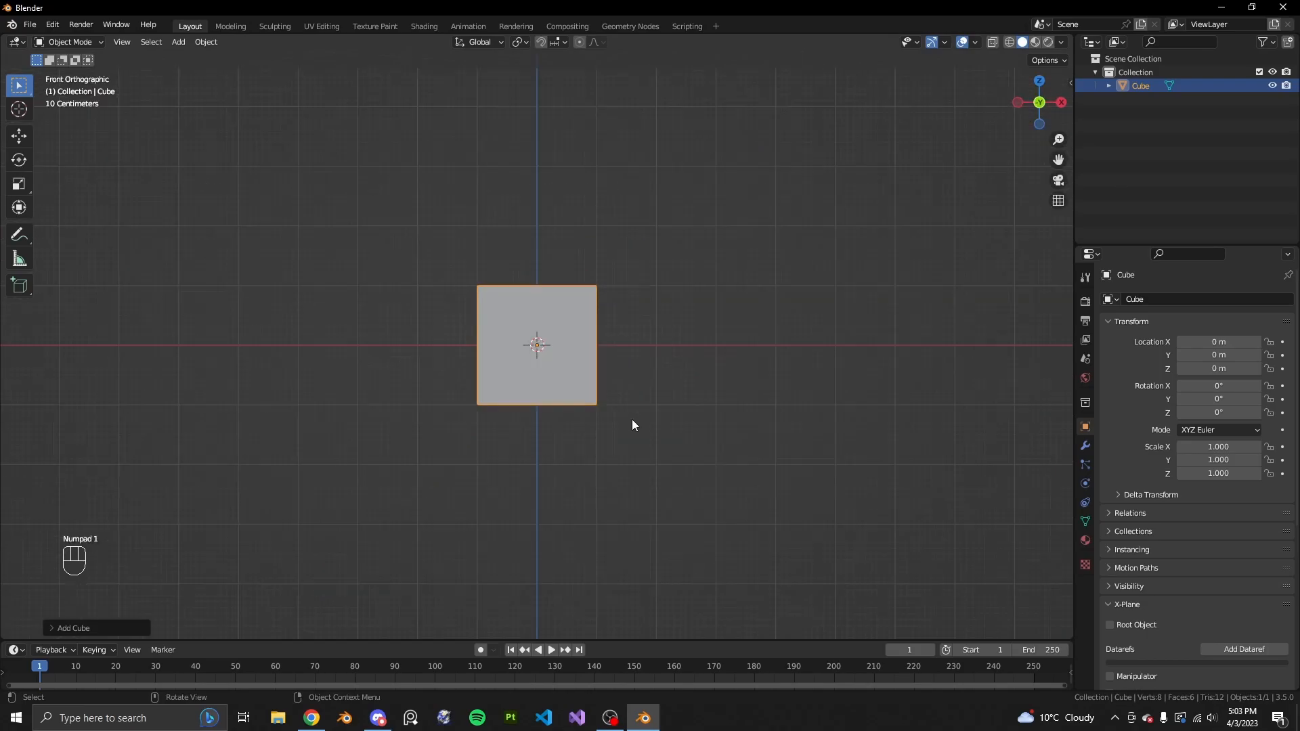
middle_click_drag(635, 409, 1037, 149)
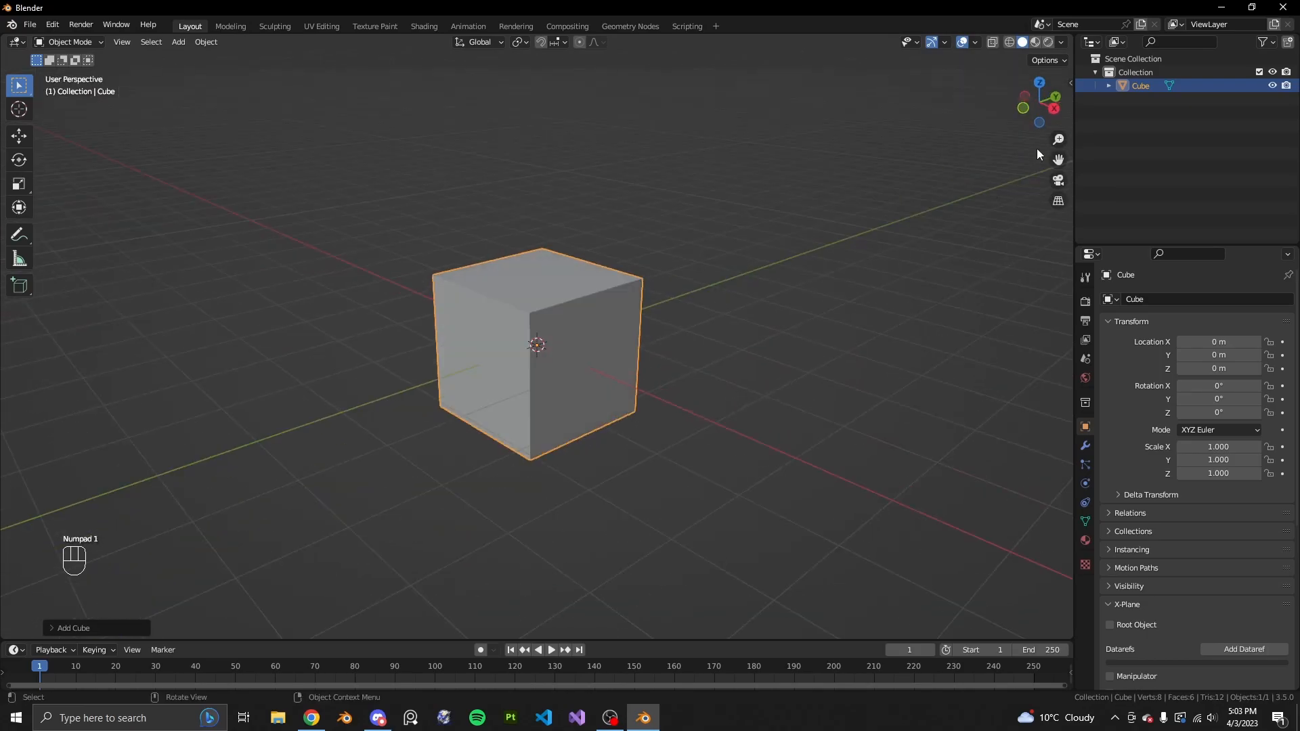
Move the cube up 1 m along the Z axis in the front view so its base rests on the ground
left_click(1025, 109)
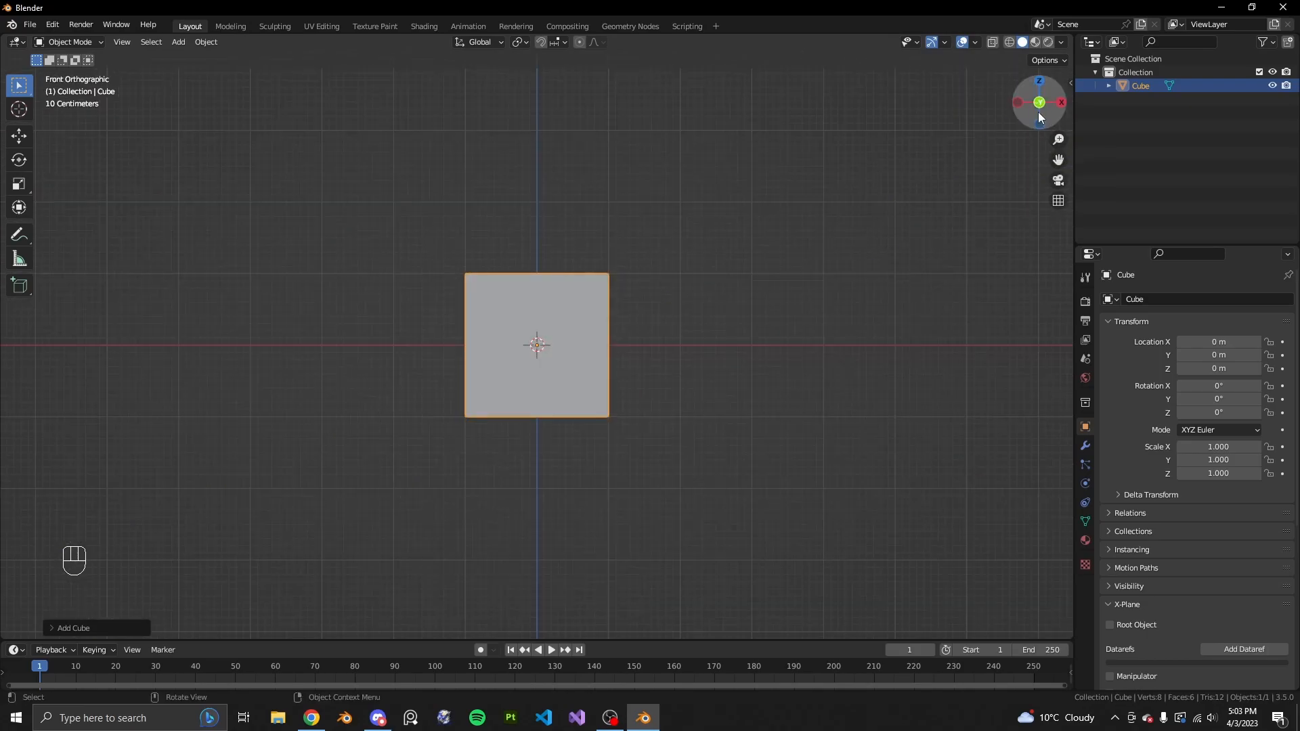
scroll(771, 298, "up", 2)
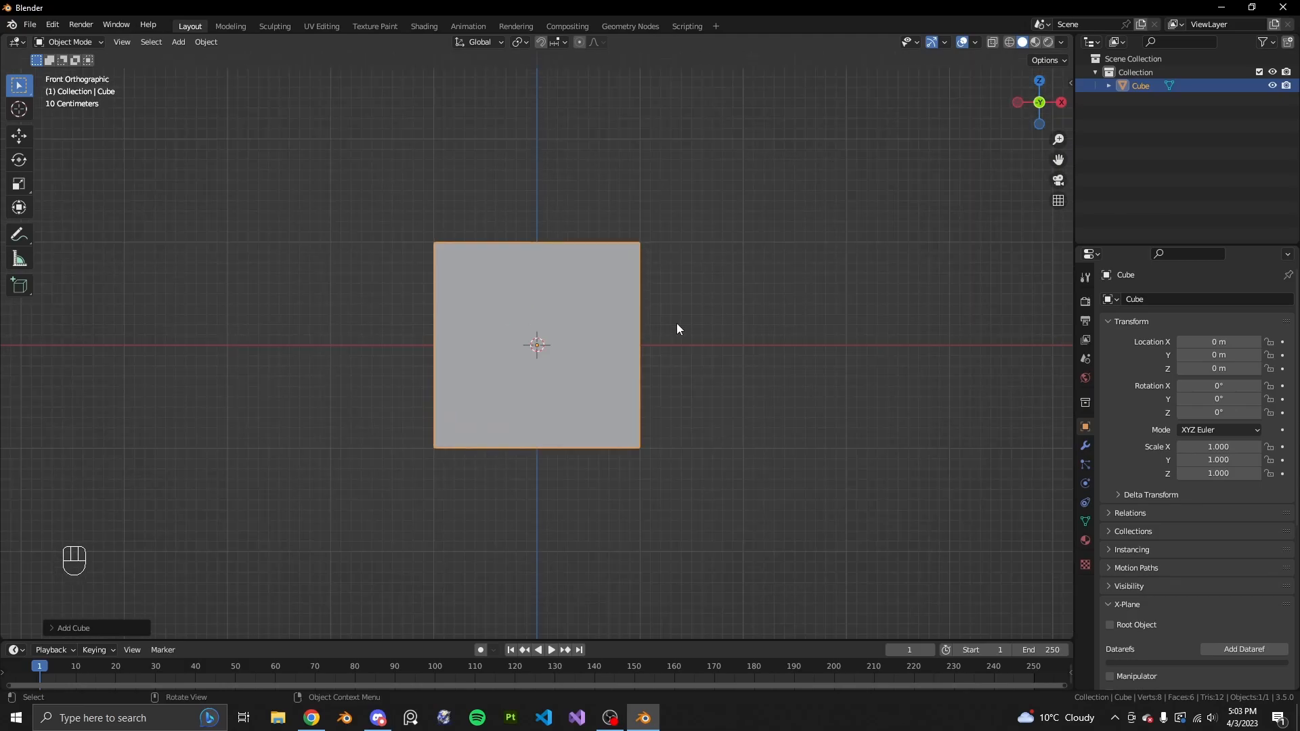
key("g")
key("z")
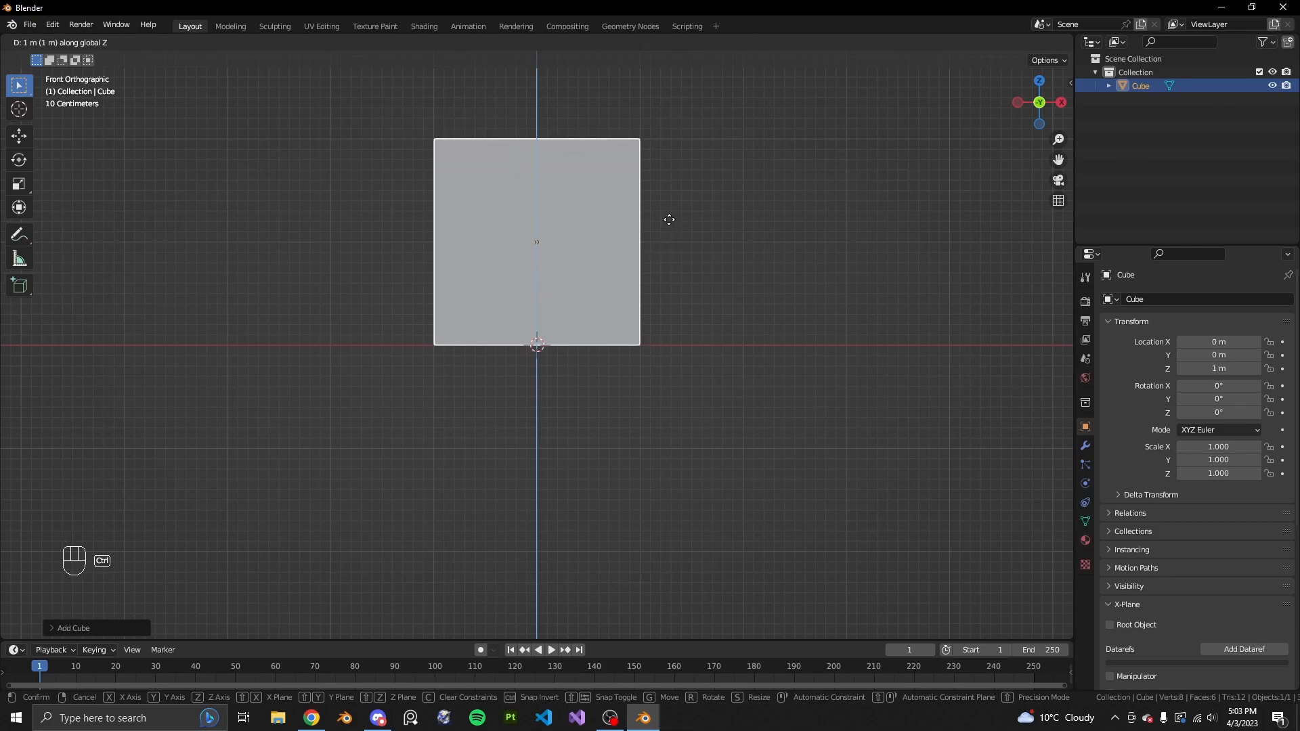
left_click(669, 219)
scroll(766, 350, "down", 4)
middle_click_drag(766, 349, 701, 401)
scroll(747, 395, "up", 1)
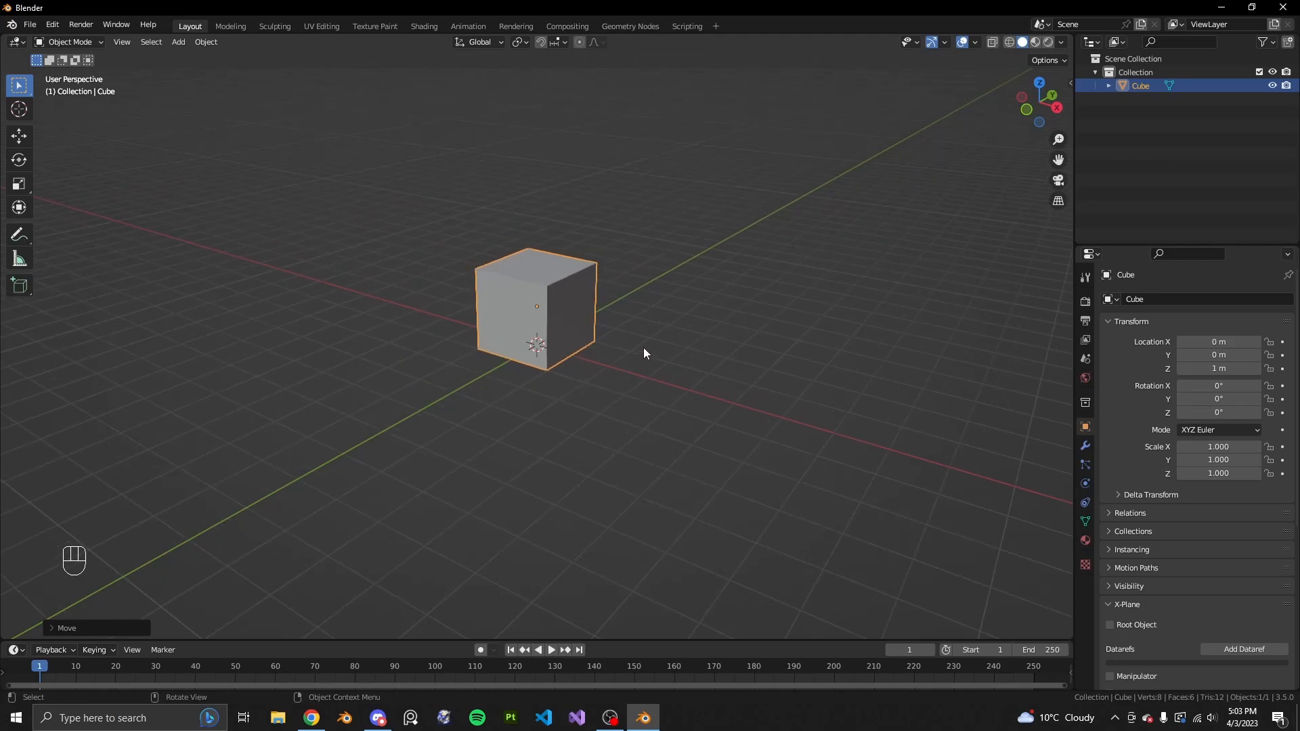
Display the cube's transform and dimension values in the 3D viewport
key("n")
left_click(1066, 88)
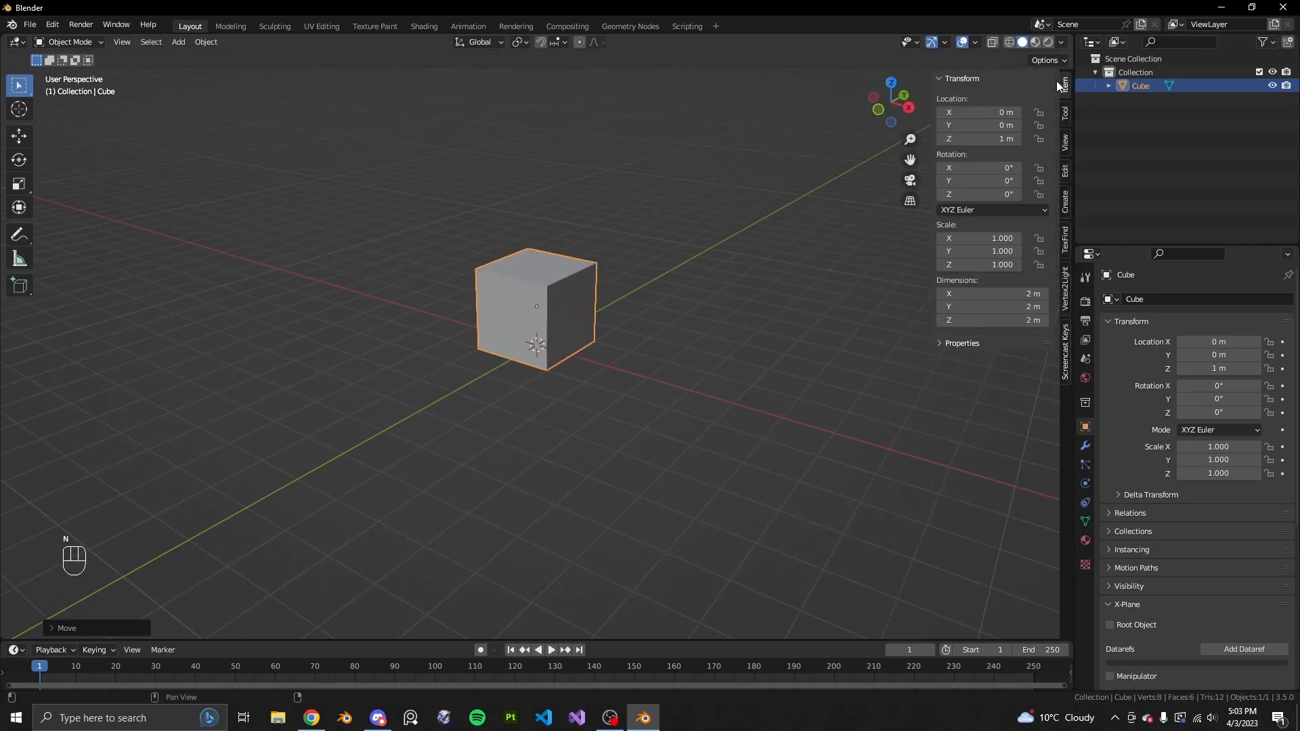
scroll(708, 357, "up", 1)
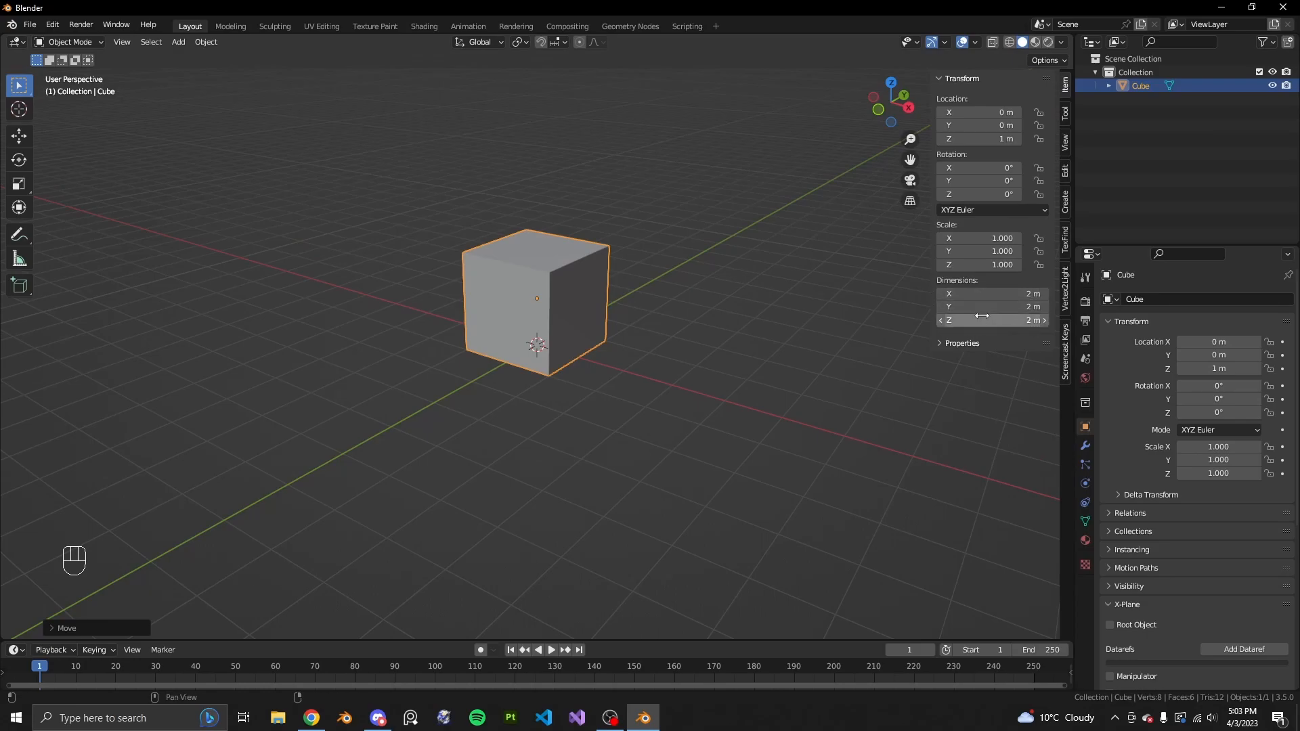
middle_click_drag(681, 293, 779, 331)
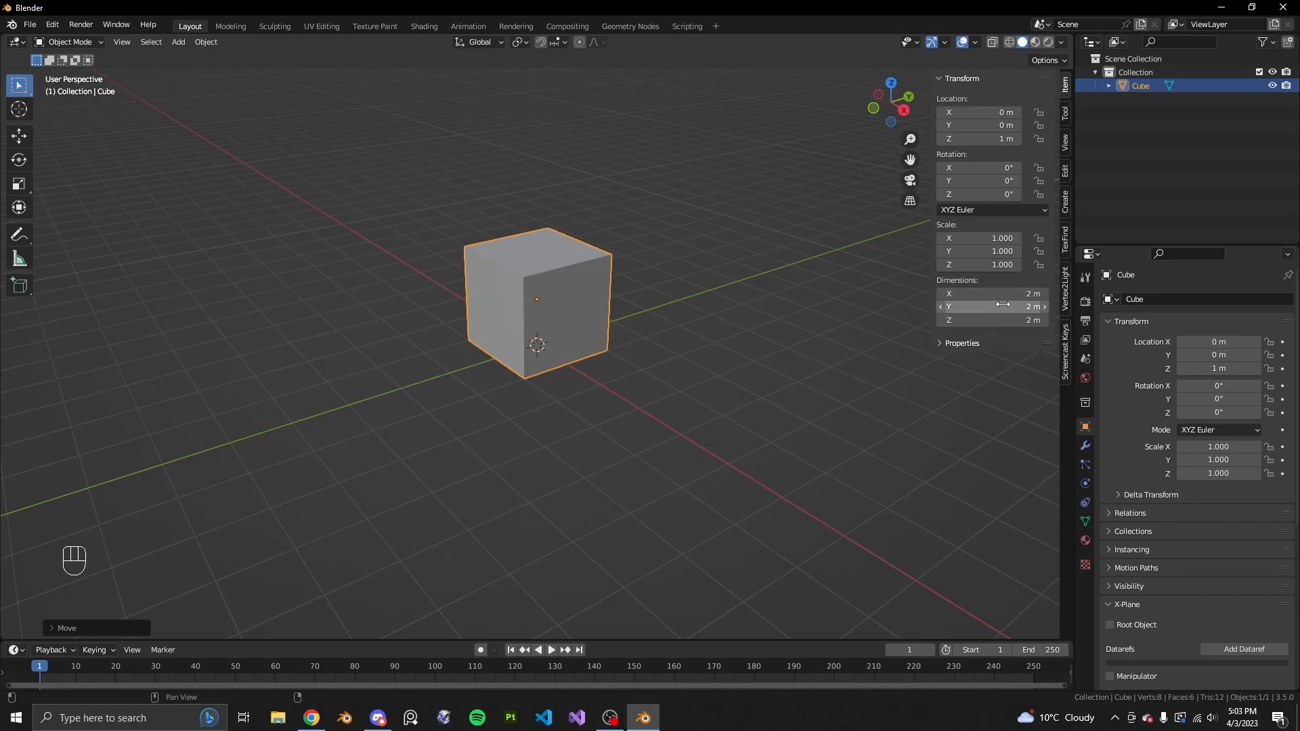
left_click(985, 294)
type("32")
key("Tab")
type("3")
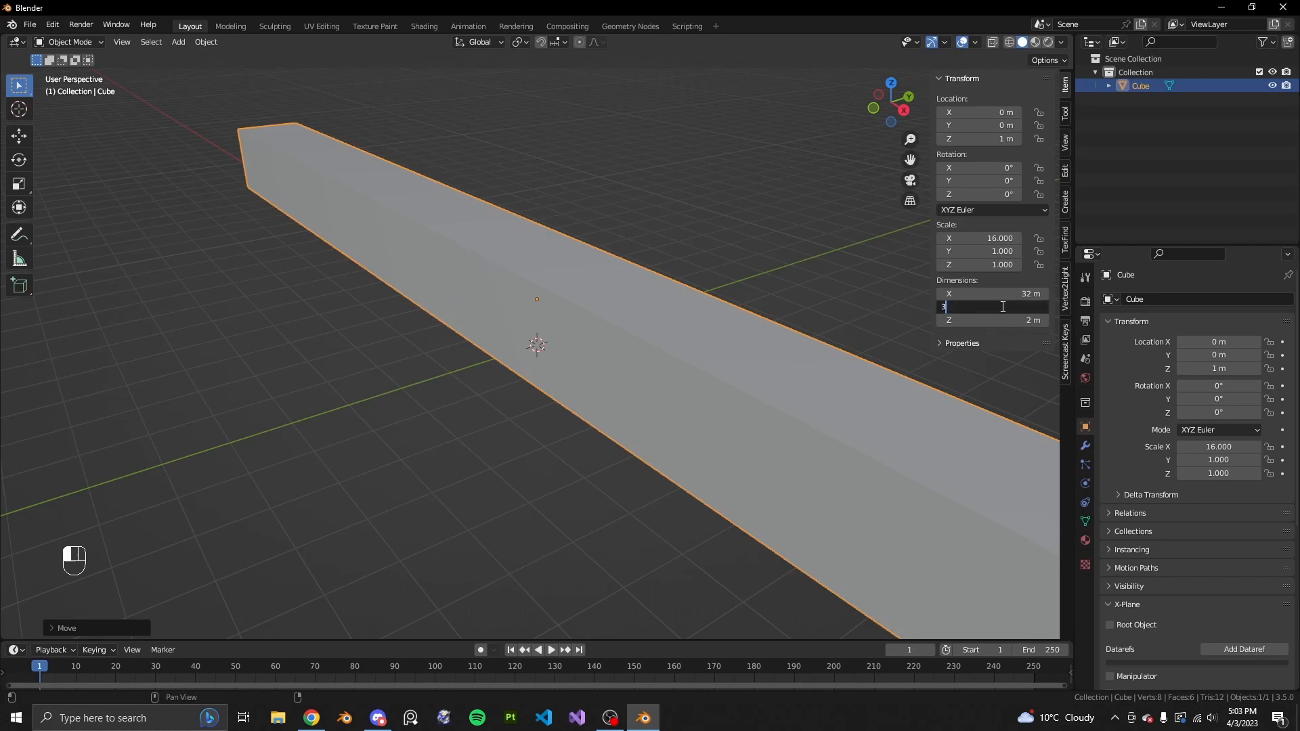
key("Return")
key("ctrl+z")
key("ctrl+z")
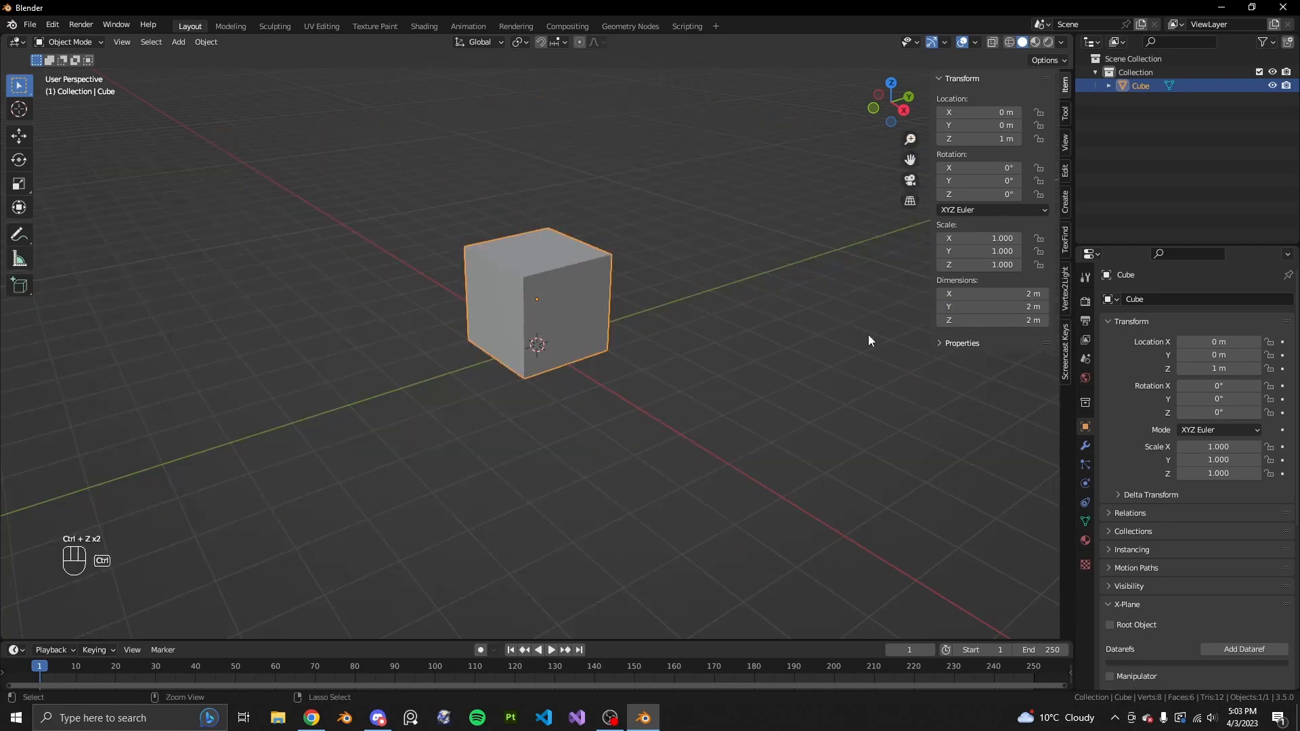
Set both the X and Y dimensions of the cube to 32 m
left_click_drag(995, 293, 995, 306)
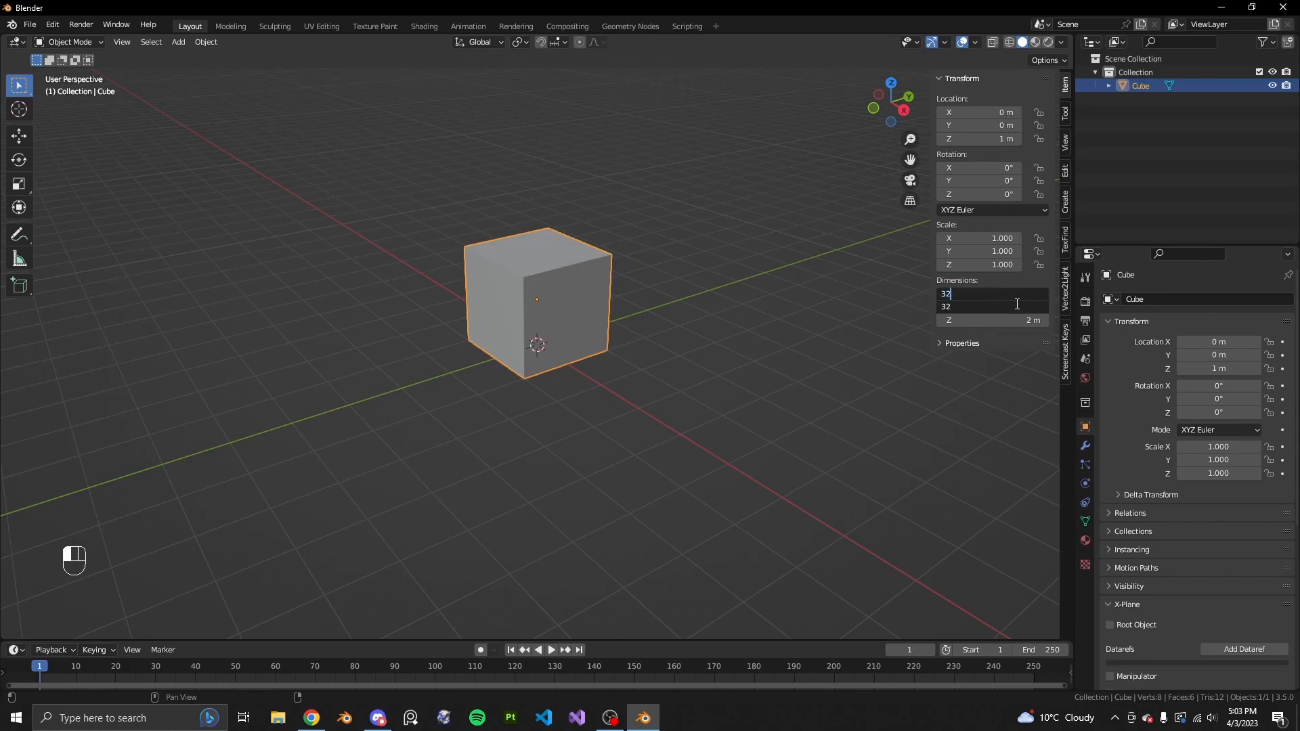
key("Return")
scroll(582, 392, "down", 8)
middle_click_drag(516, 400, 539, 388)
scroll(535, 391, "up", 2)
middle_click_drag(488, 430, 728, 419)
scroll(535, 427, "up", 2)
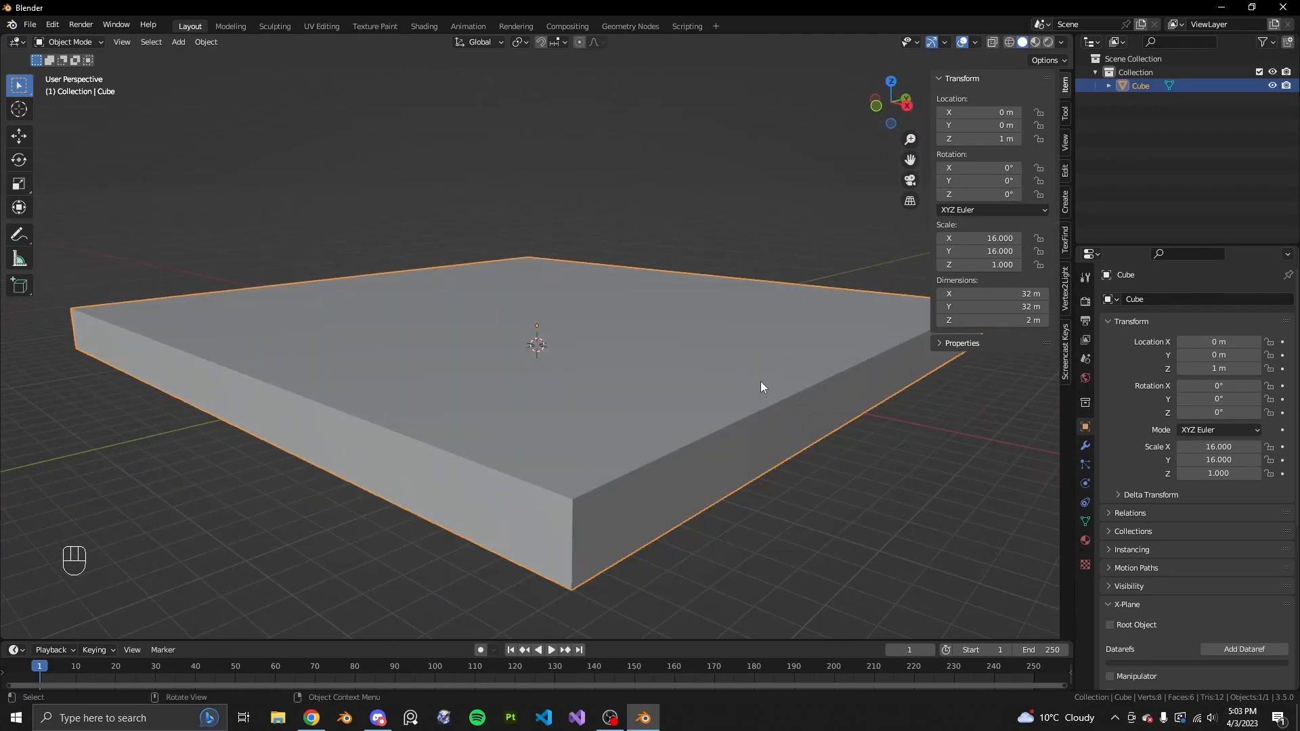
Apply all transforms to the resized cube
key("ctrl+a")
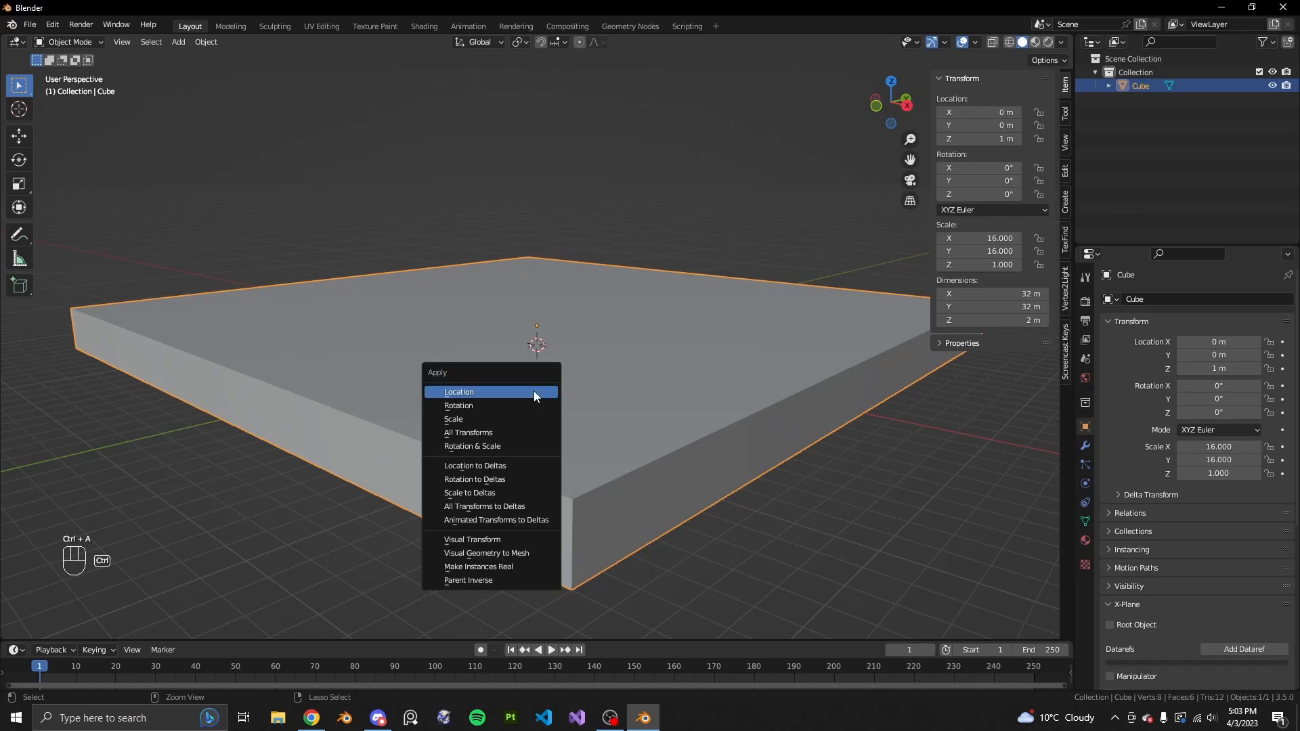
left_click(501, 437)
scroll(703, 492, "down", 2)
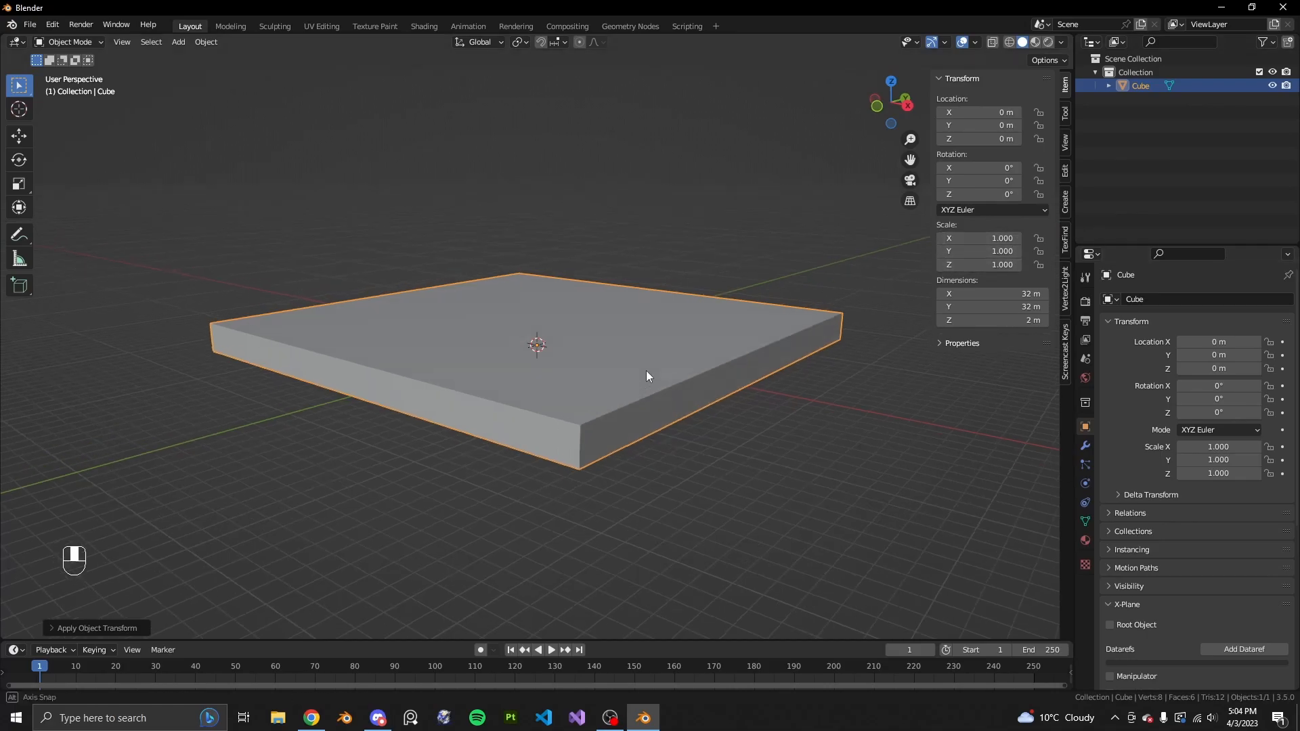
Enter Edit Mode on the flat box and go through vertex and edge selection to face selection mode
key("Tab")
middle_click_drag(647, 371, 483, 526)
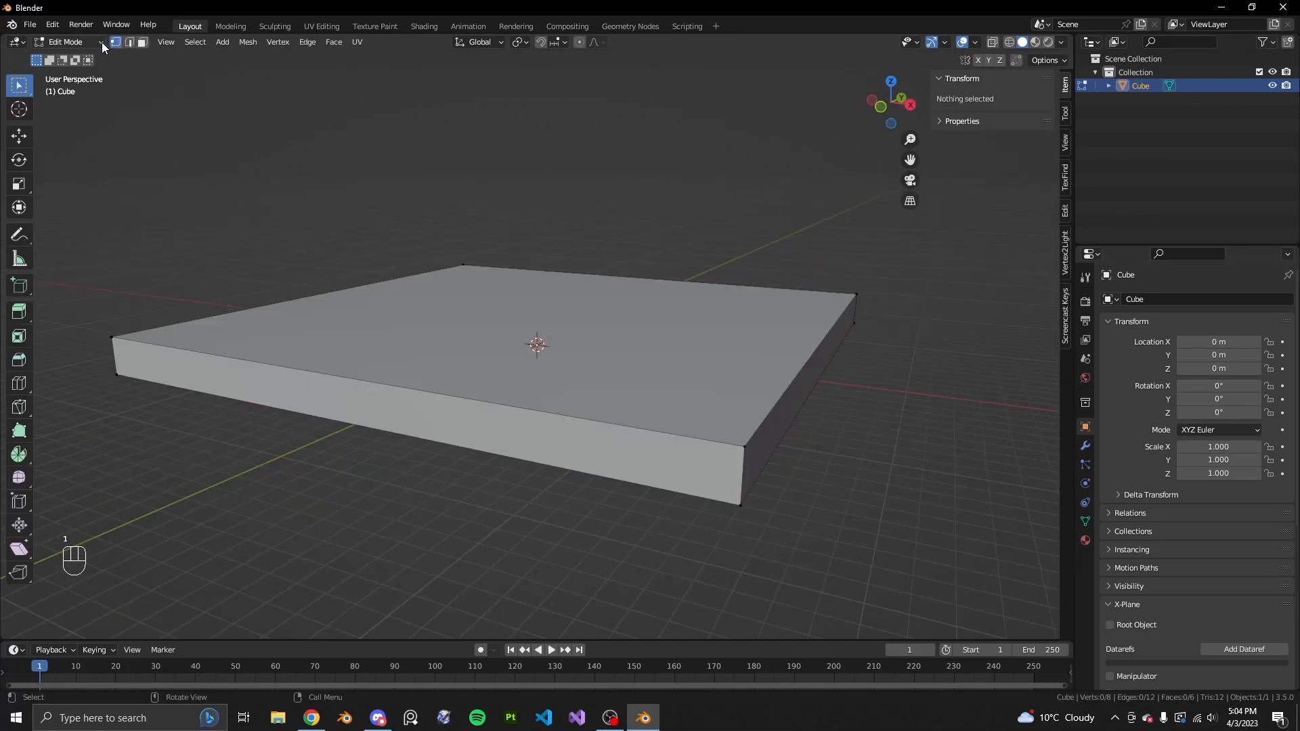
key("Tab")
key("Tab")
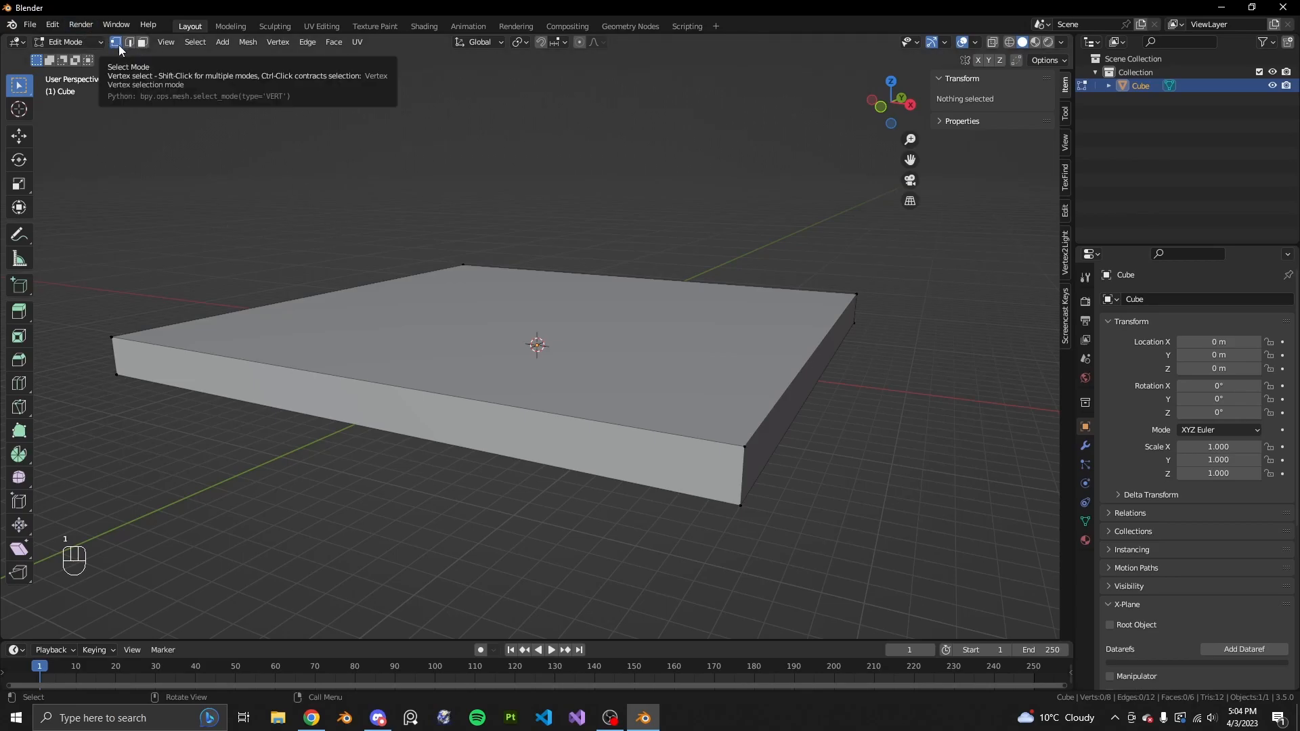
key("2")
key("2")
key("3")
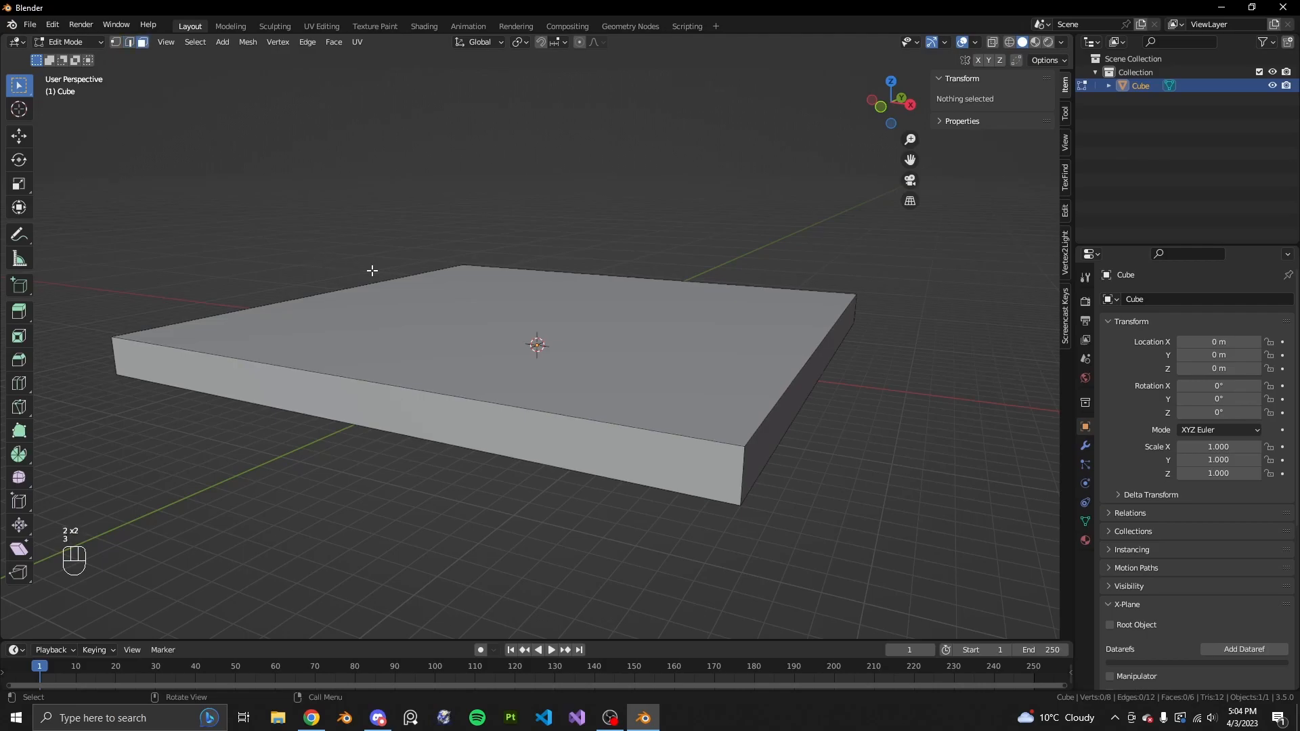
Select the top face of the box in face selection mode, trying vertex selection mode in between
left_click(556, 307)
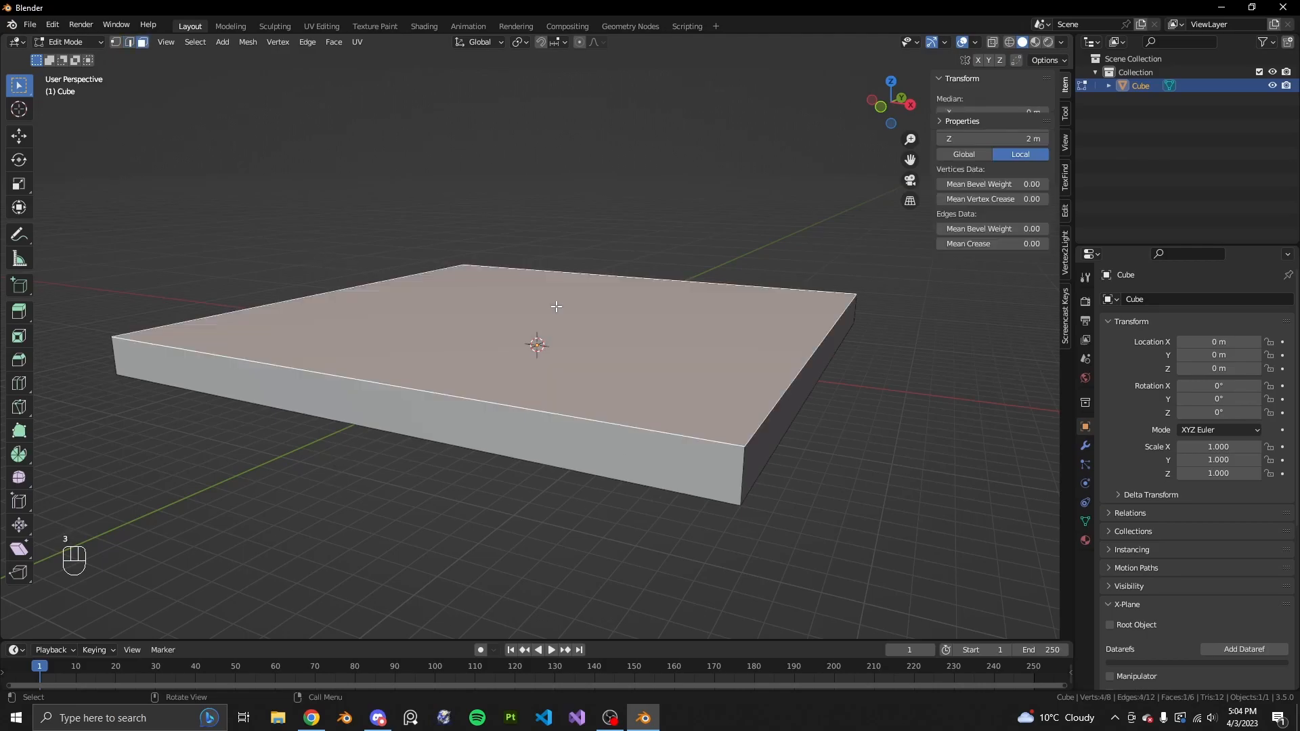
left_click(522, 171)
key("1")
key("3")
left_click(530, 313)
middle_click_drag(531, 369, 981, 342)
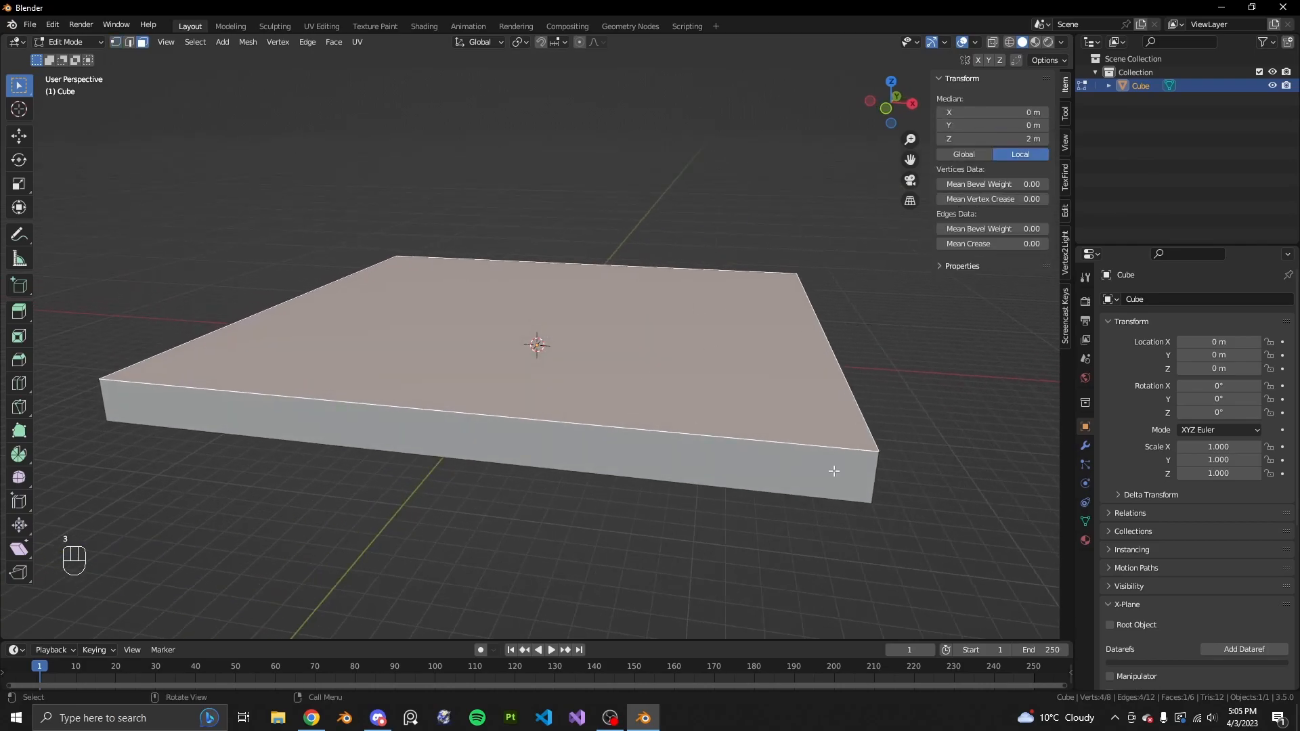
key("1")
left_click(748, 370)
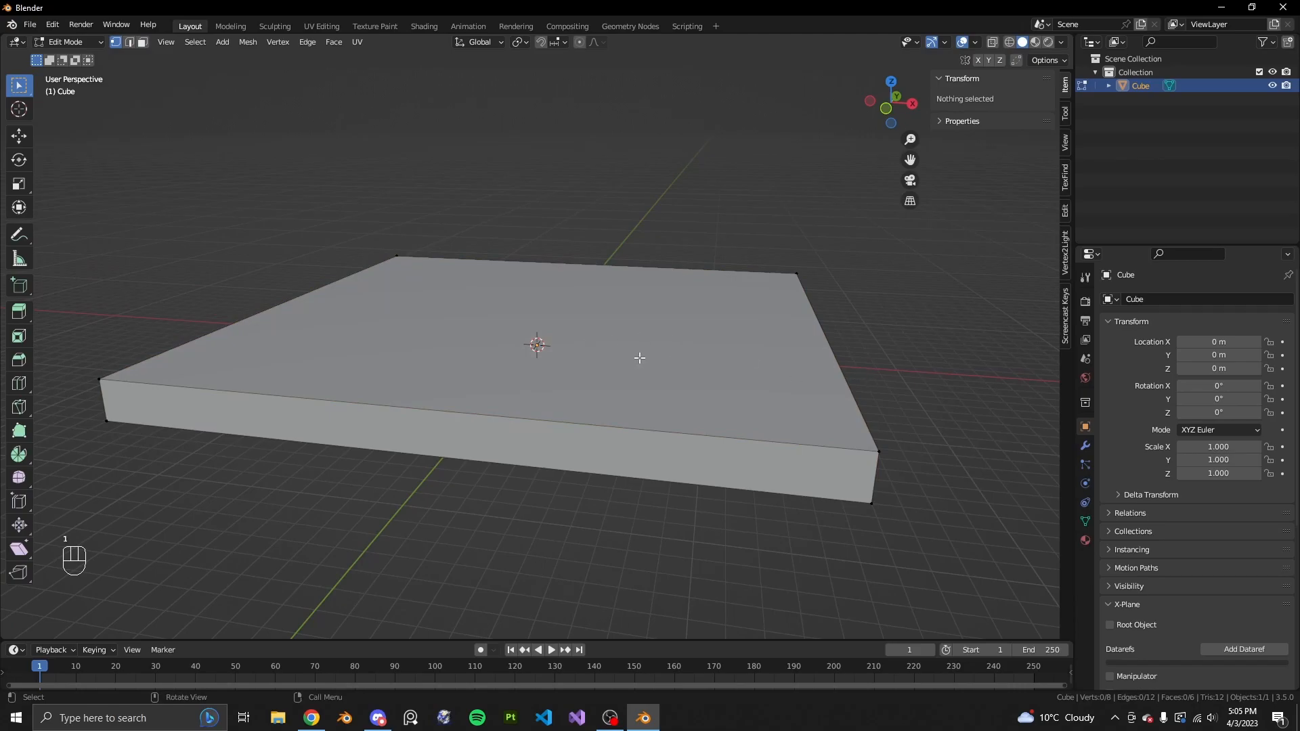
key("3")
left_click(552, 339)
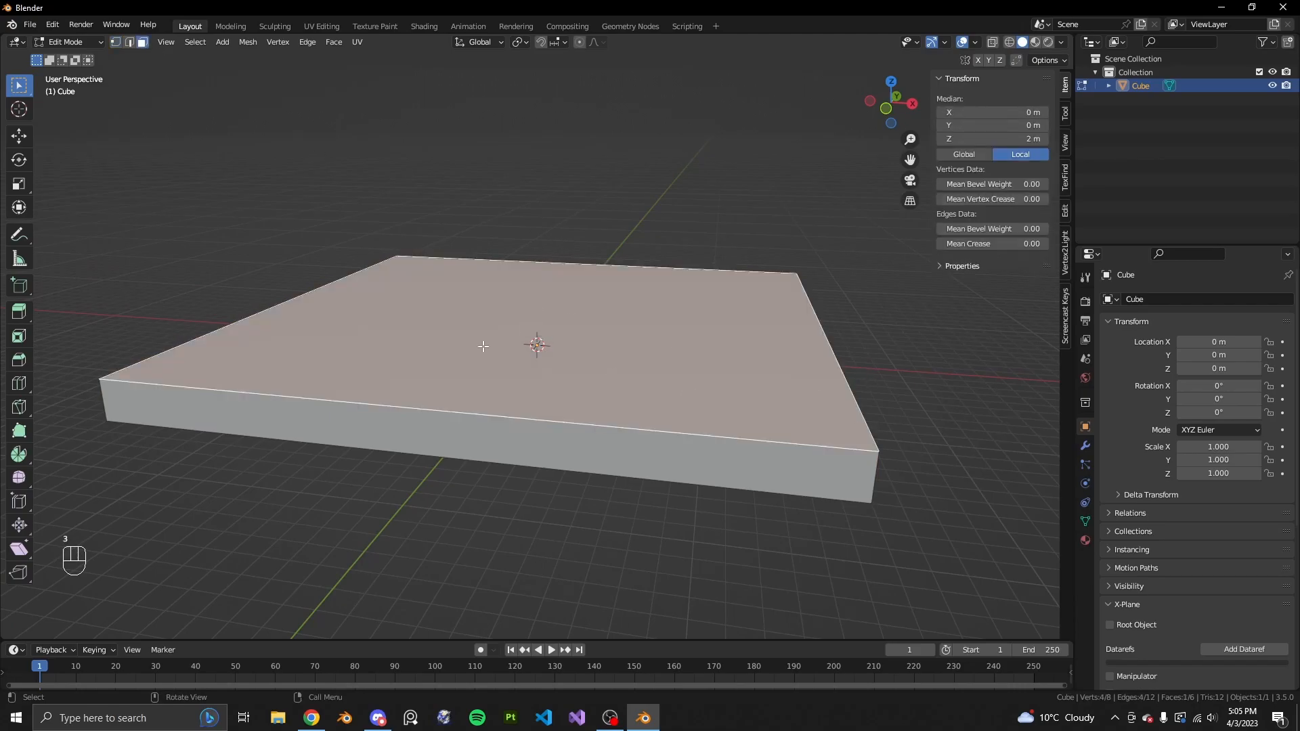
Raise the selected top face by setting its median Z position to 4 m
middle_click_drag(468, 351, 506, 352)
middle_click_drag(748, 345, 708, 335)
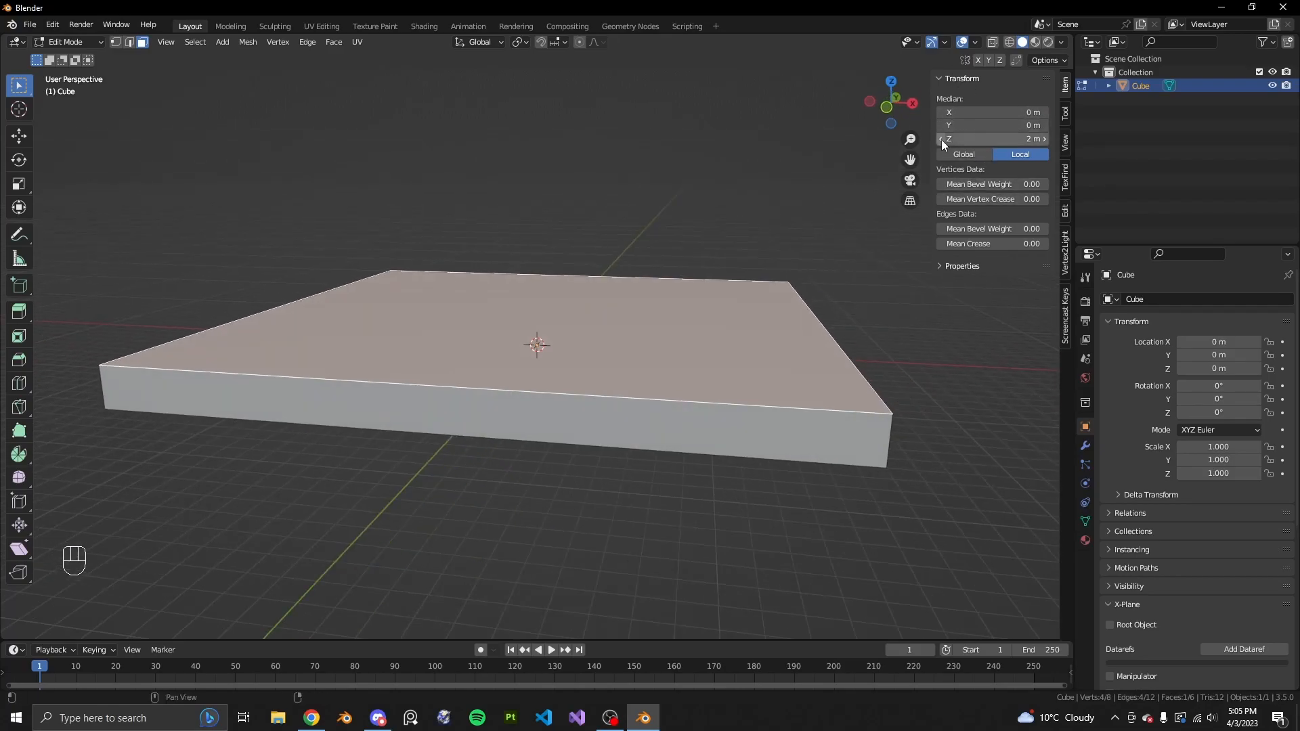
left_click(989, 139)
key("Return")
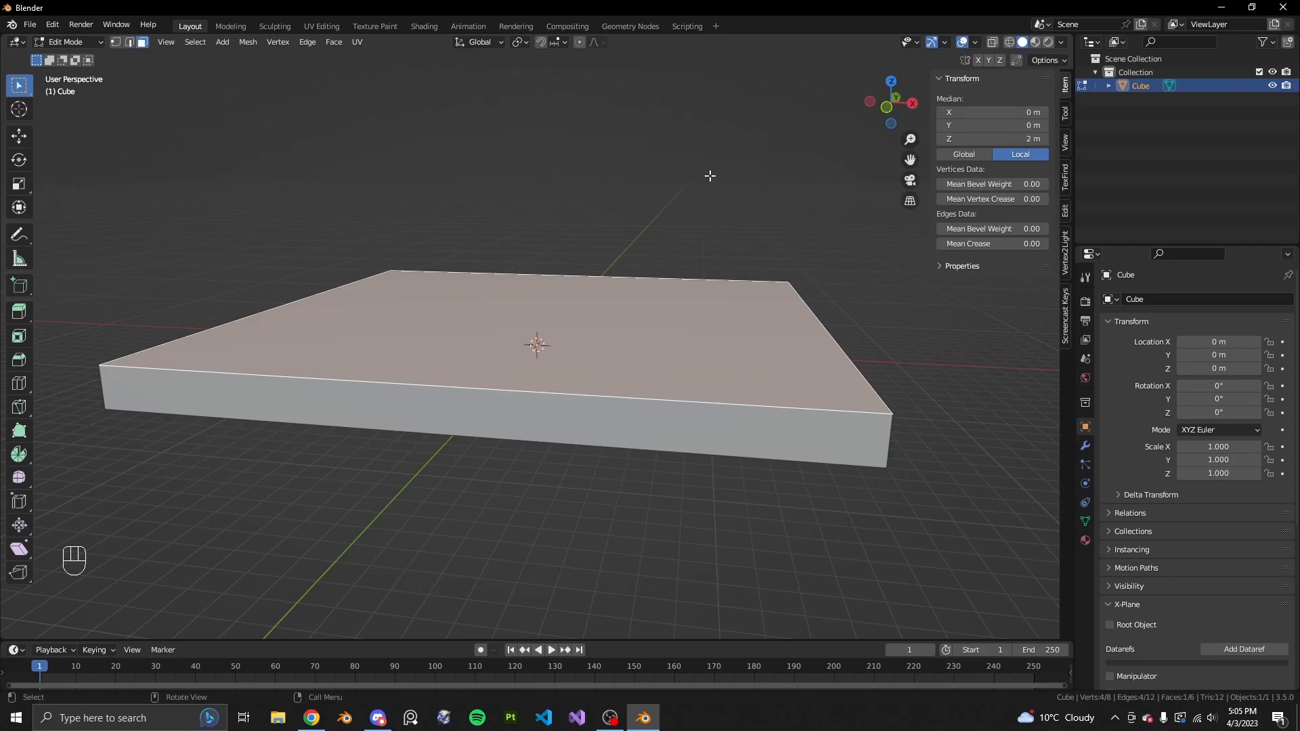
middle_click_drag(736, 383, 592, 327)
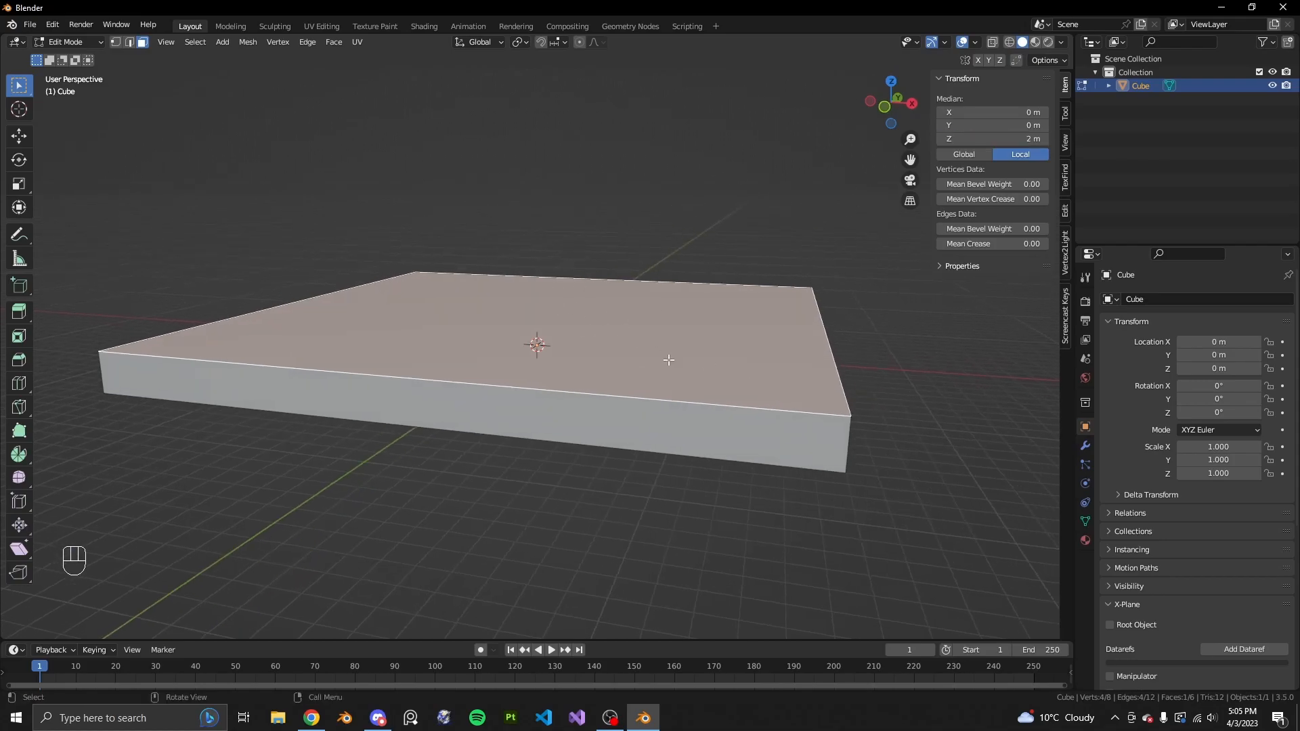
mouse_move(667, 355)
middle_mouse_down()
mouse_move(717, 371)
mouse_move(656, 352)
middle_mouse_up()
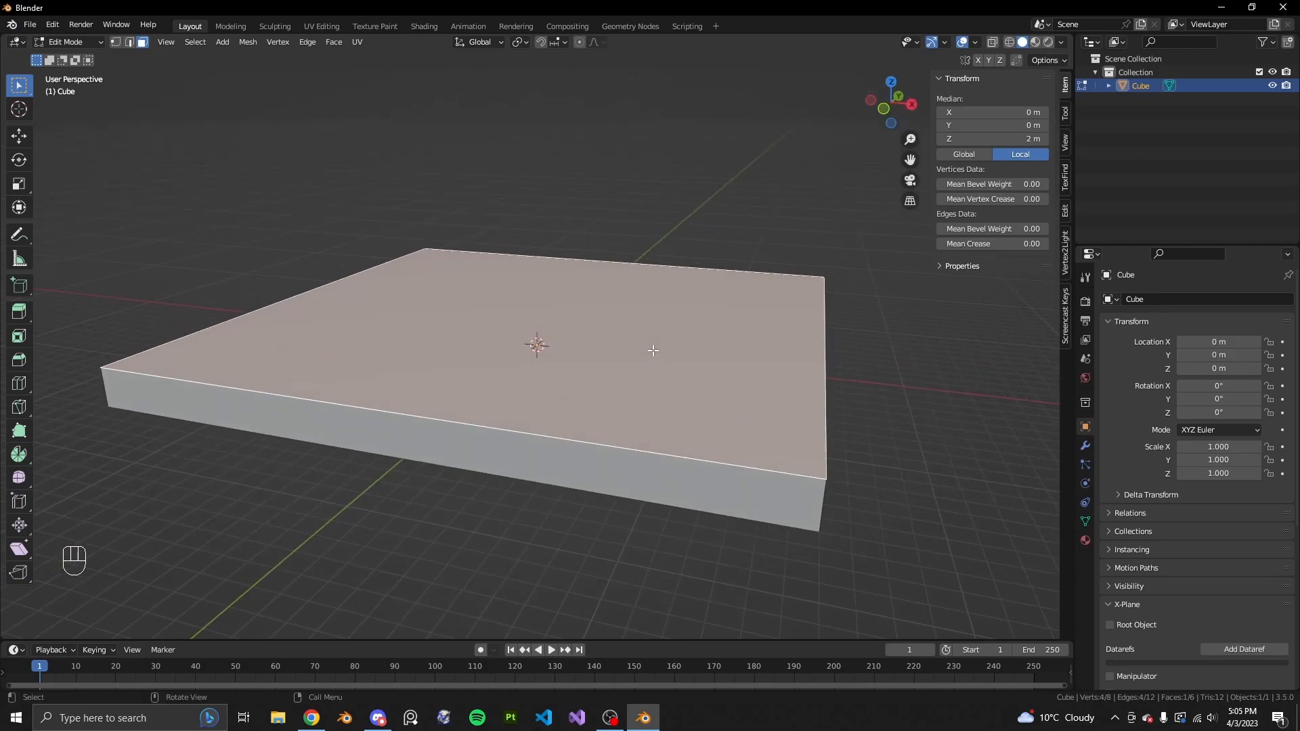
left_click(991, 139)
type("4")
key("Return")
middle_click_drag(665, 386, 510, 351)
Switch to Chrome to examine the hangar's roof shape in Google Maps Street View and Google Earth, and return to Blender
left_click(311, 718)
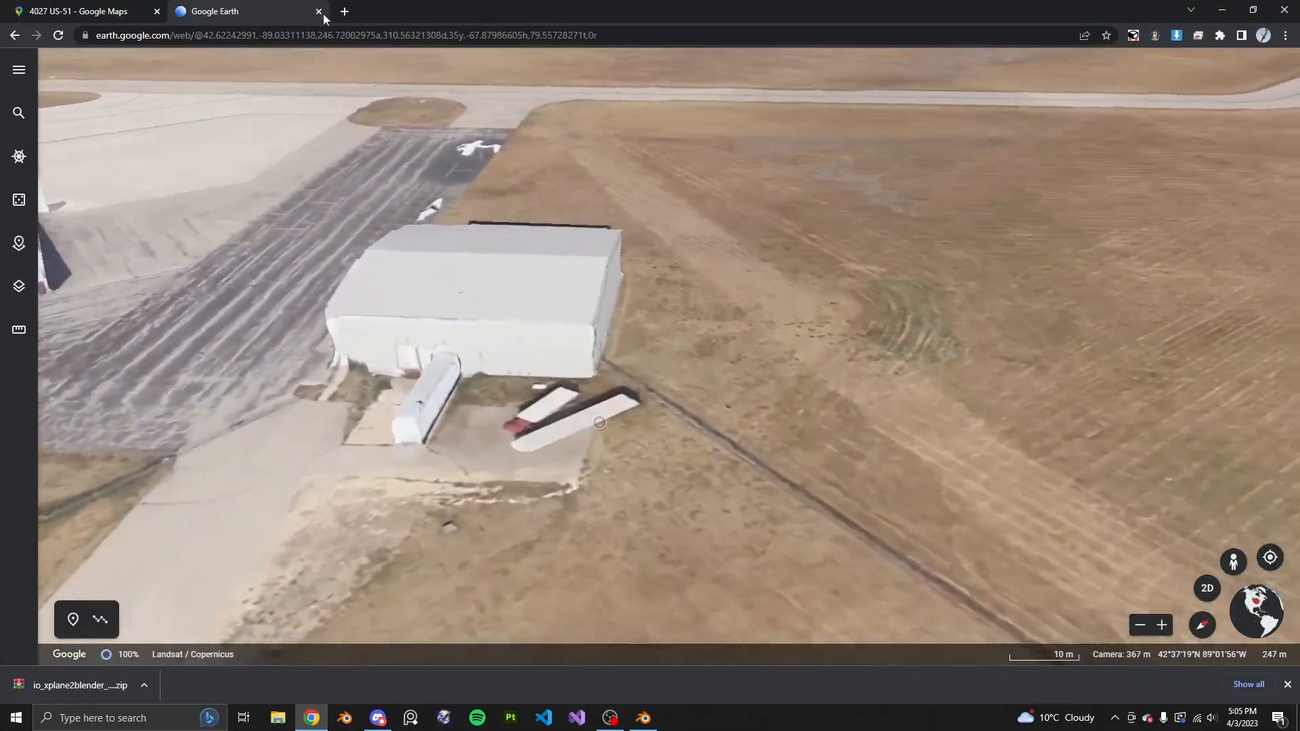
left_click(128, 14)
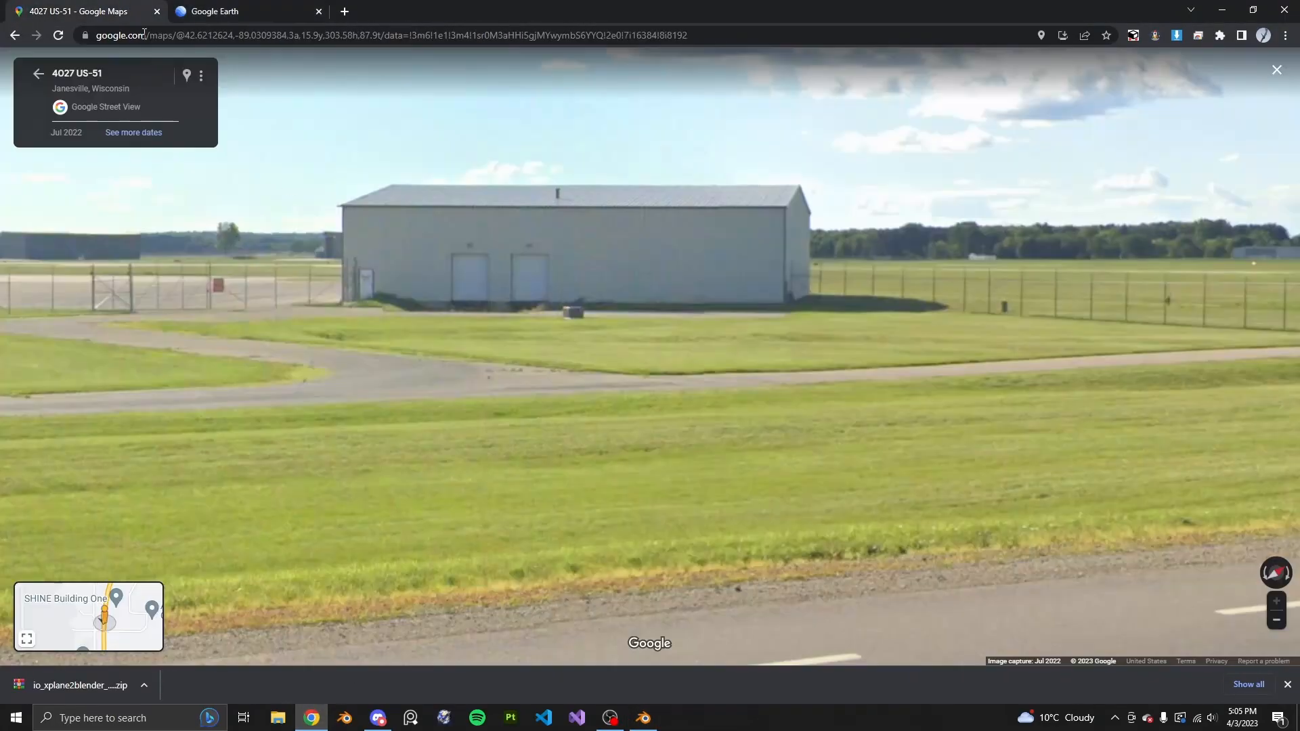
scroll(627, 380, "down", 5)
scroll(630, 369, "up", 4)
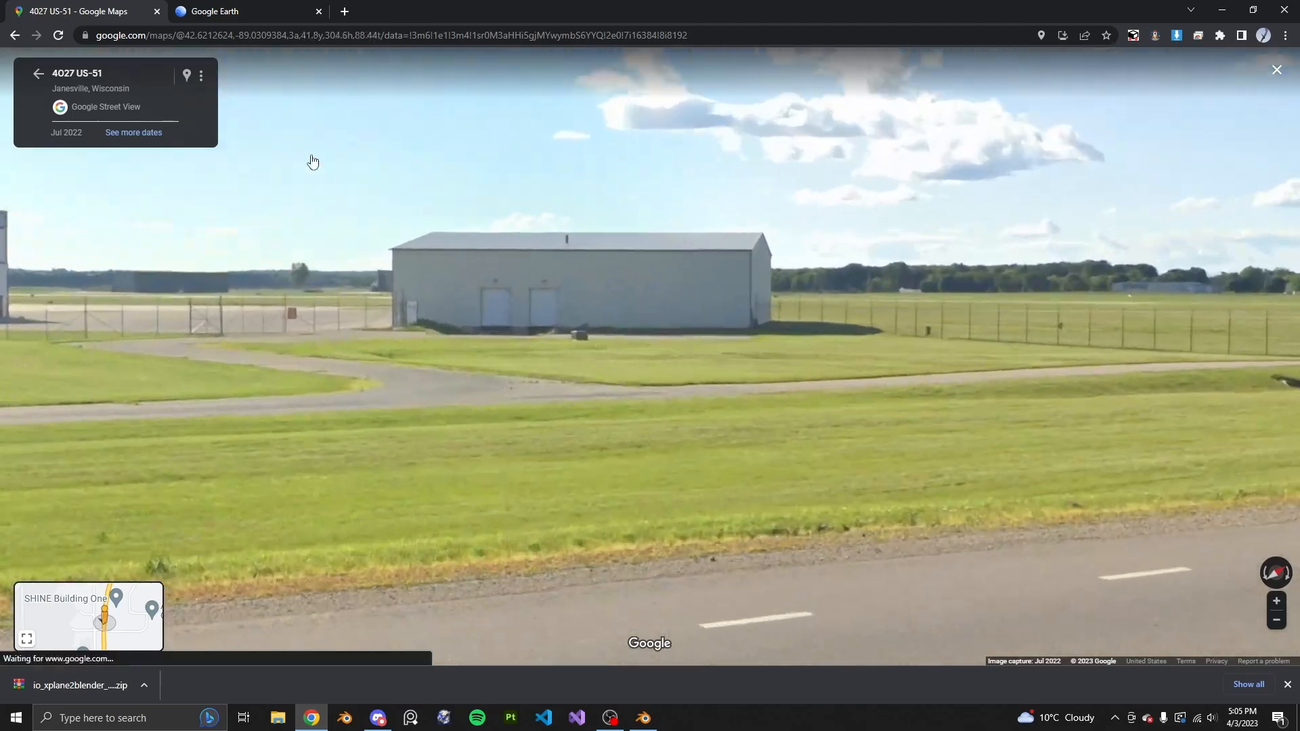
left_click(256, 8)
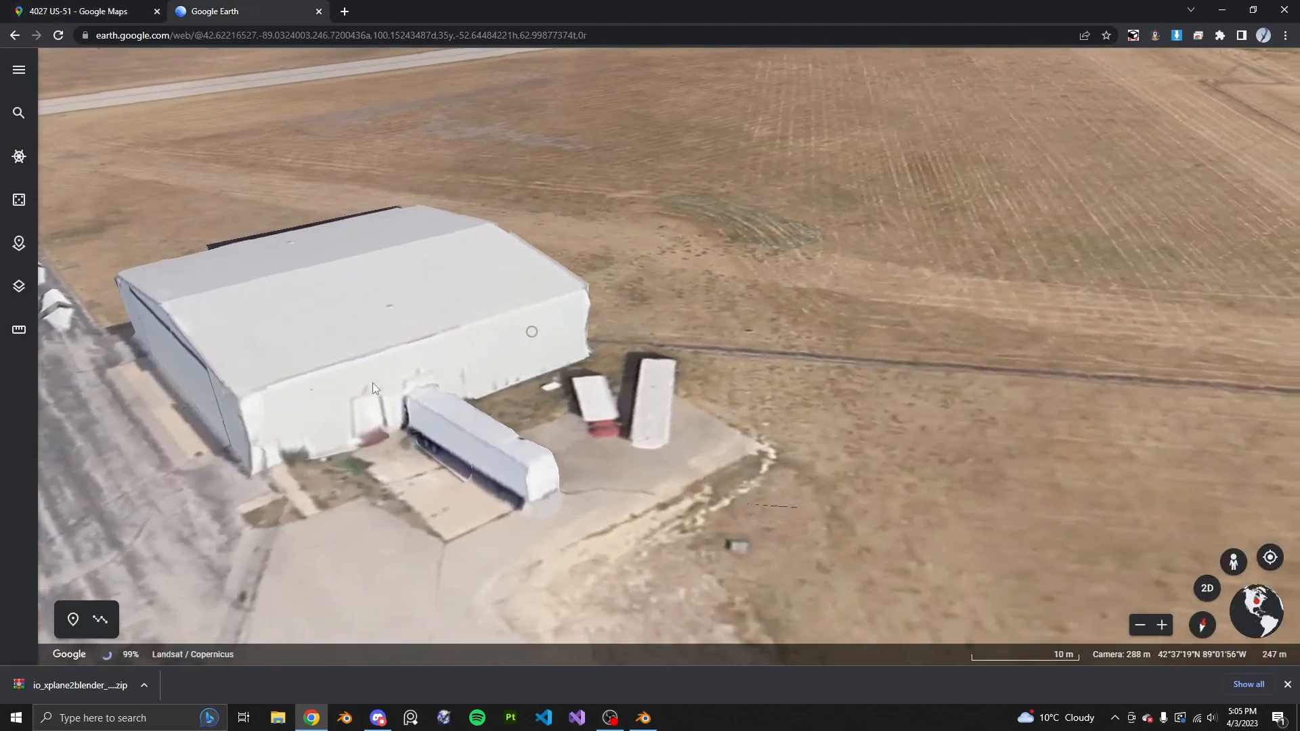
key("alt+Tab")
Hide all of the box's geometry except the selected top face
key("shift+h")
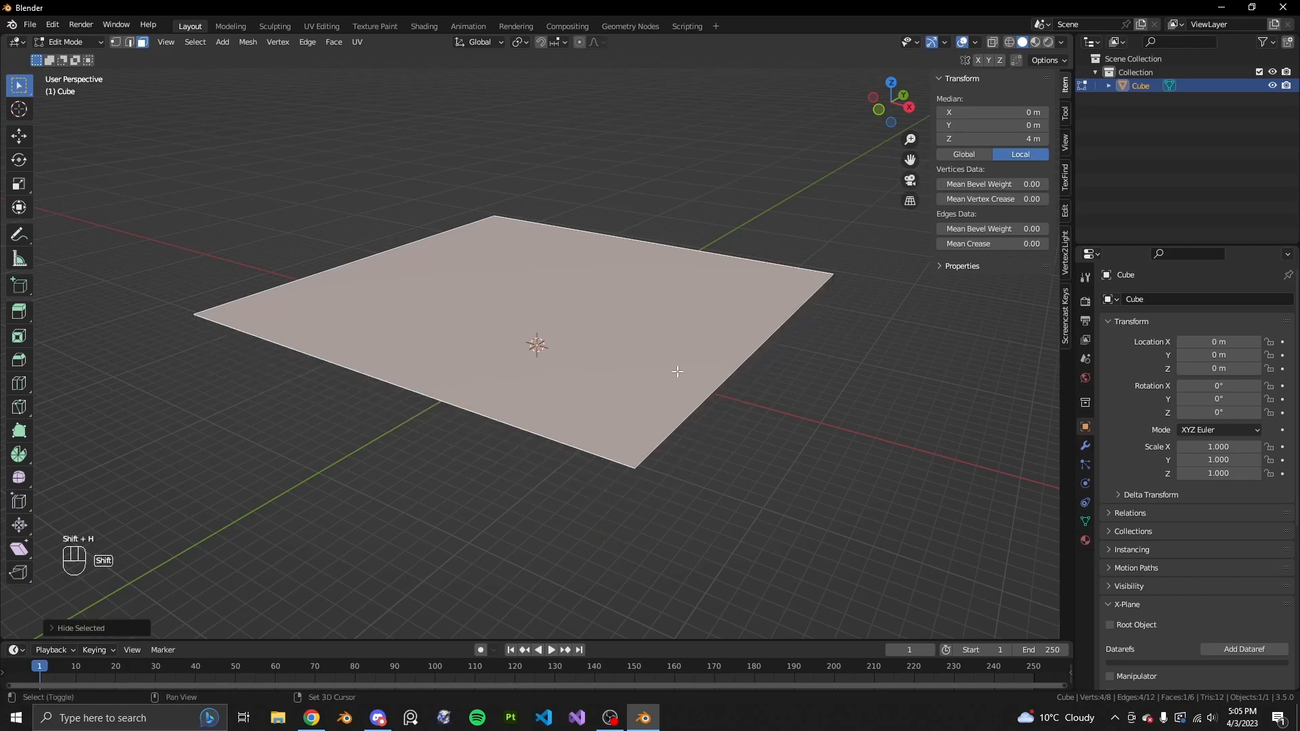
middle_click_drag(645, 426, 531, 292)
key("ctrl+z")
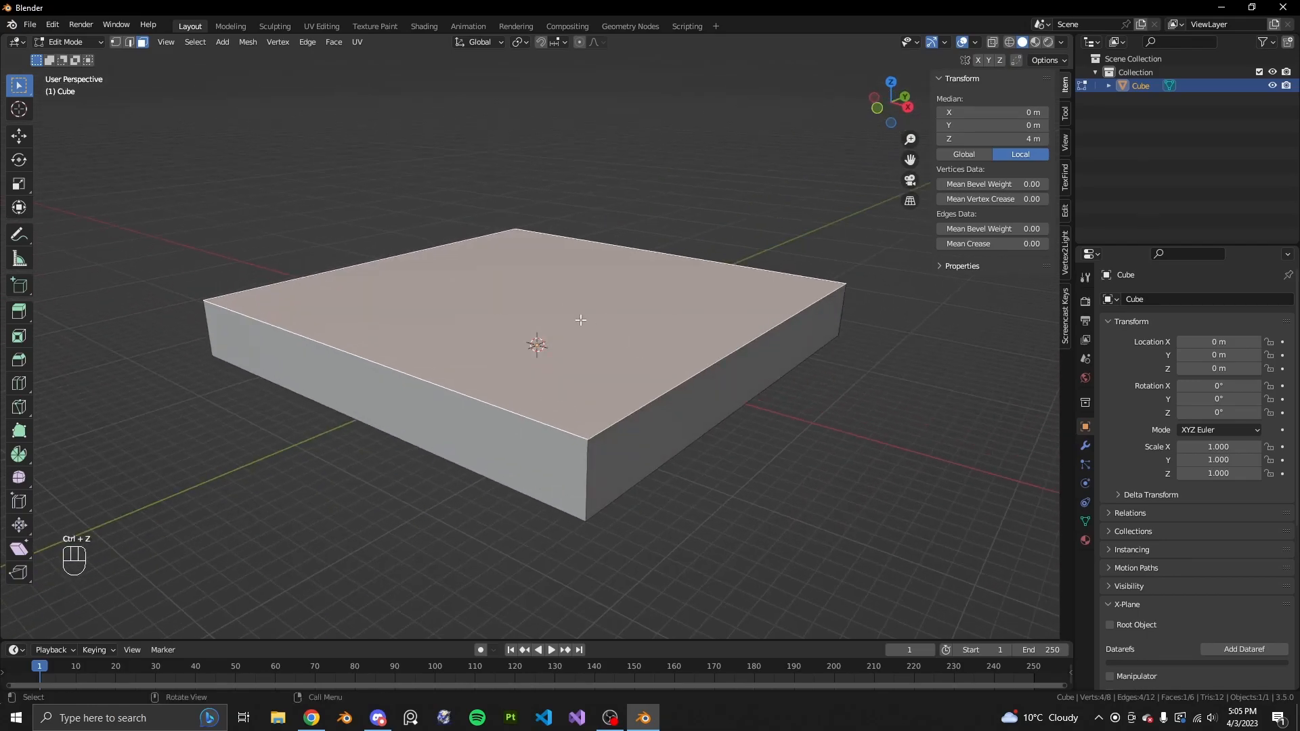
key("shift+h")
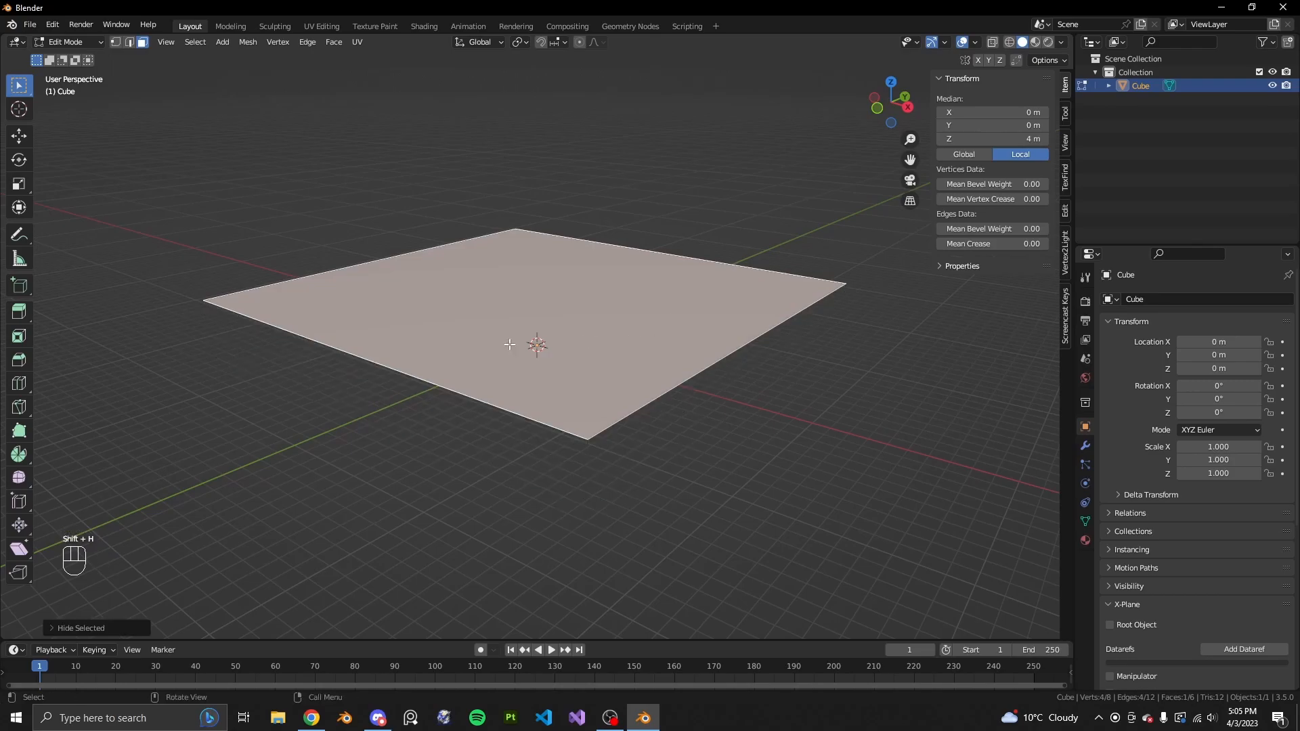
Add one centered loop cut across the top face, running along the Y axis, for the roof ridge
middle_click_drag(549, 342, 793, 380)
middle_click_drag(934, 480, 820, 404)
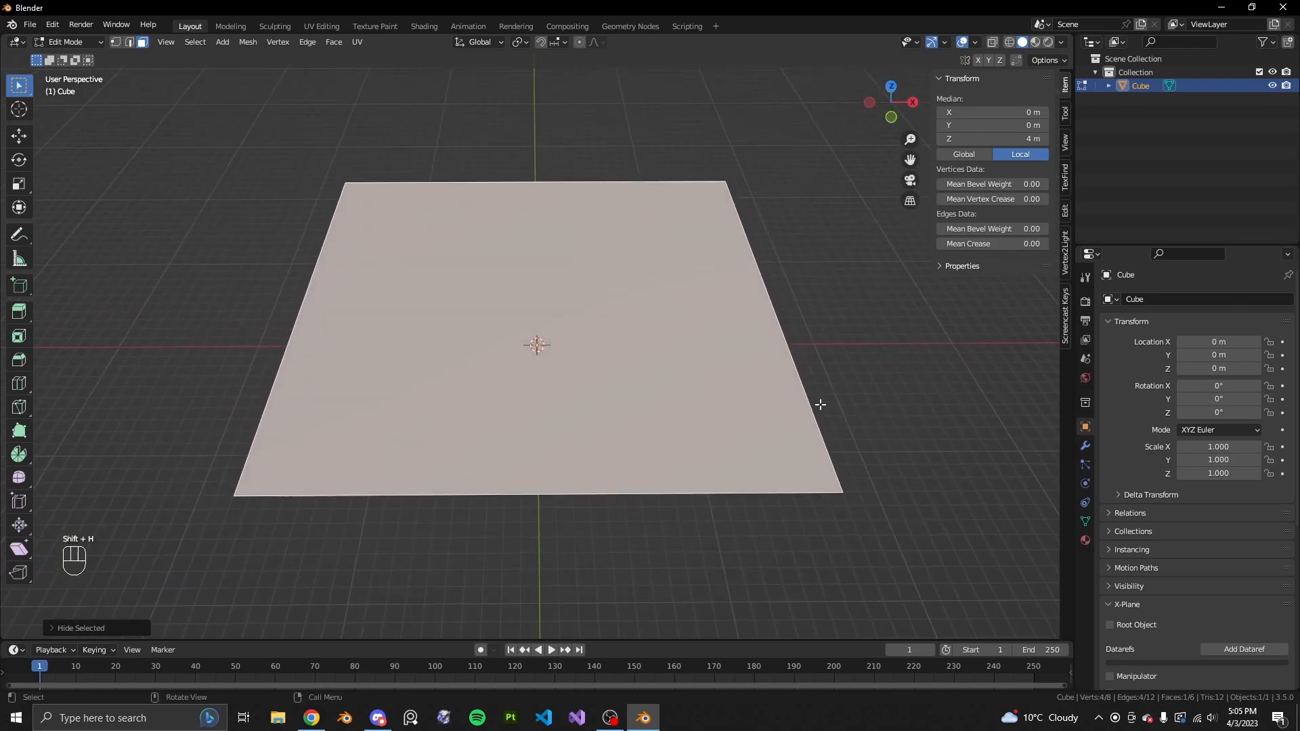
key("ctrl+r")
left_click(537, 174)
right_click(537, 174)
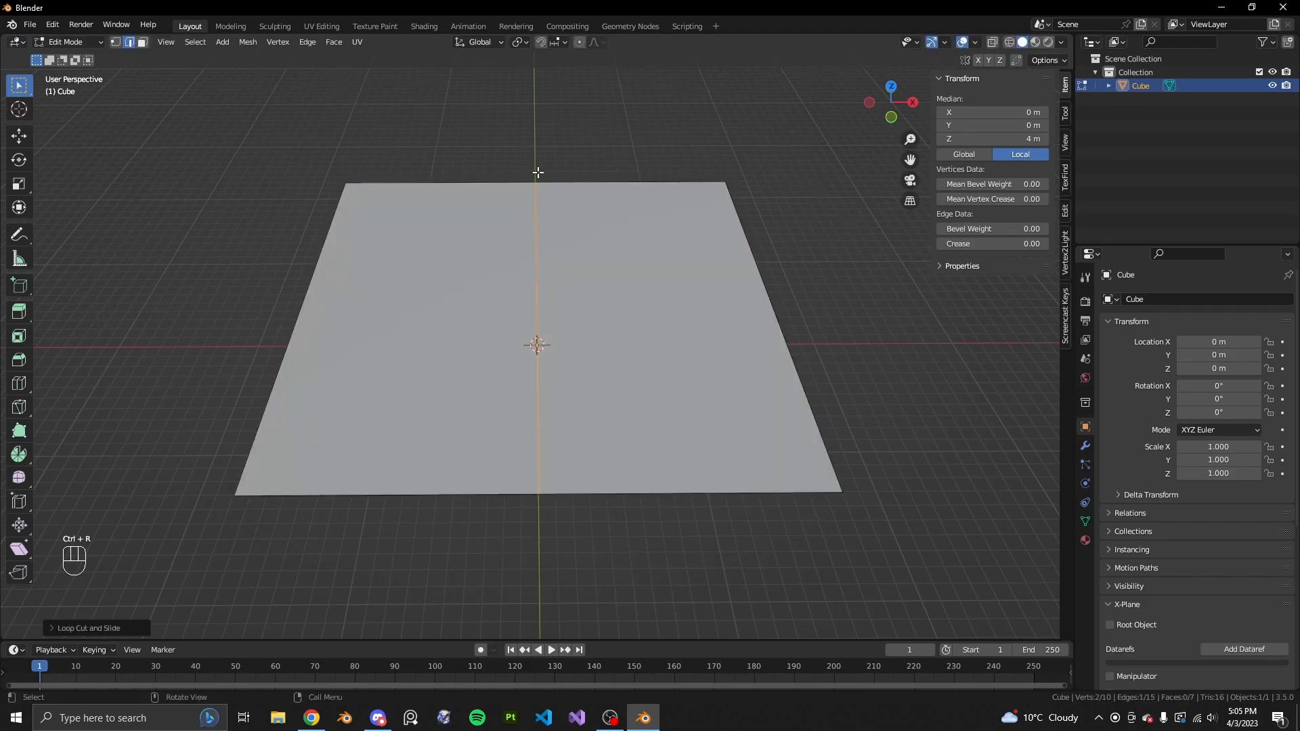
middle_click_drag(742, 362, 541, 313)
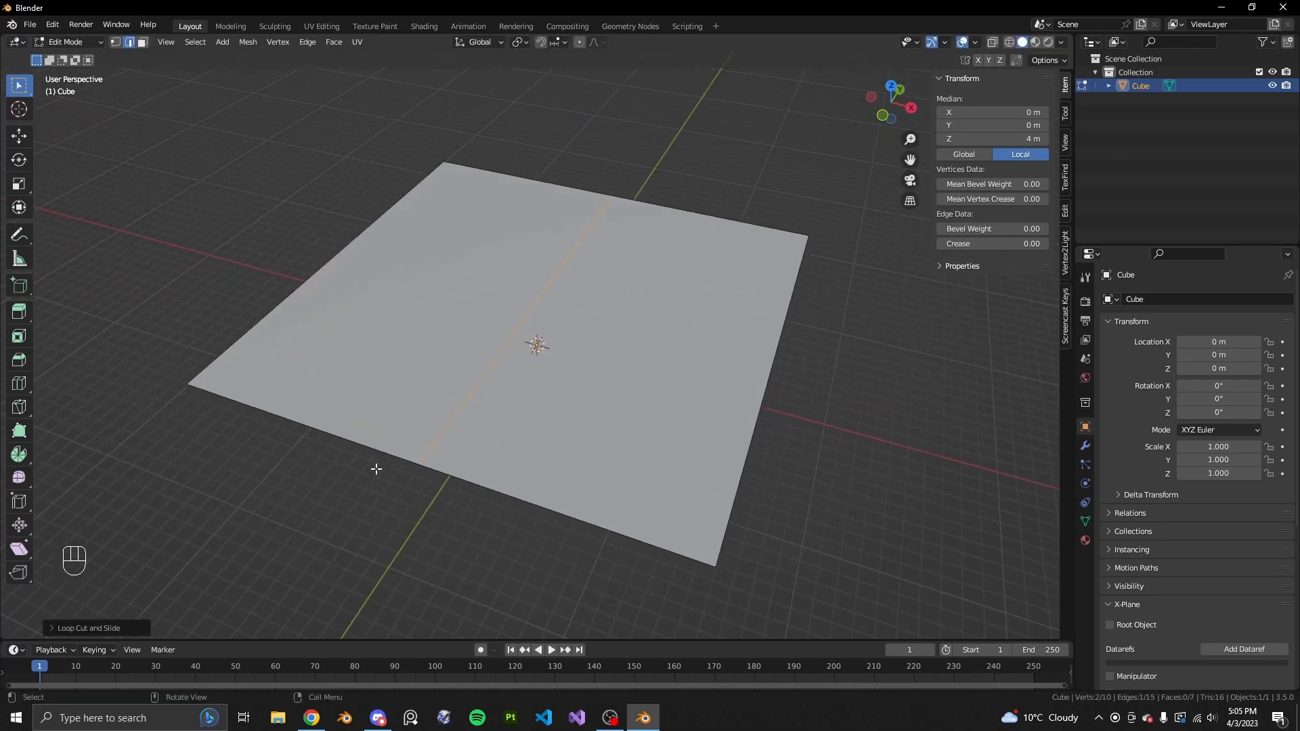
middle_click_drag(556, 441, 455, 315)
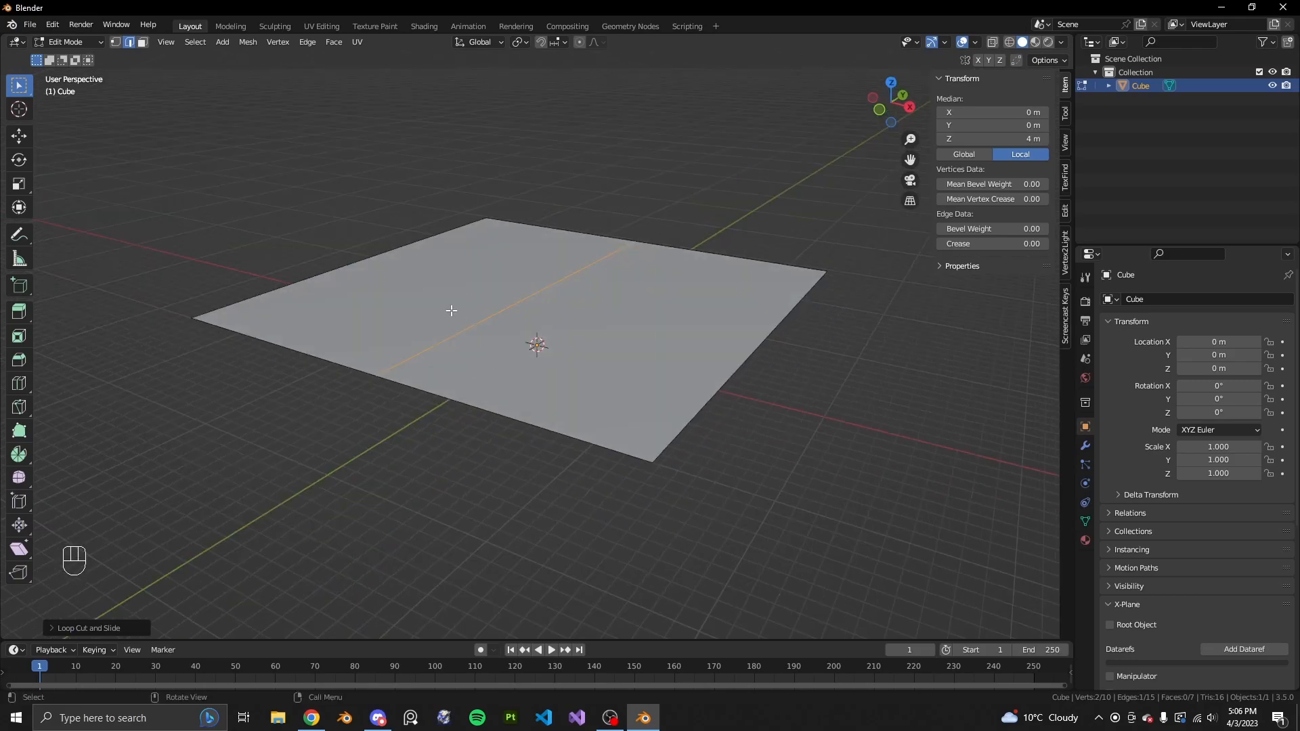
left_click(455, 315)
middle_click_drag(529, 395, 627, 438)
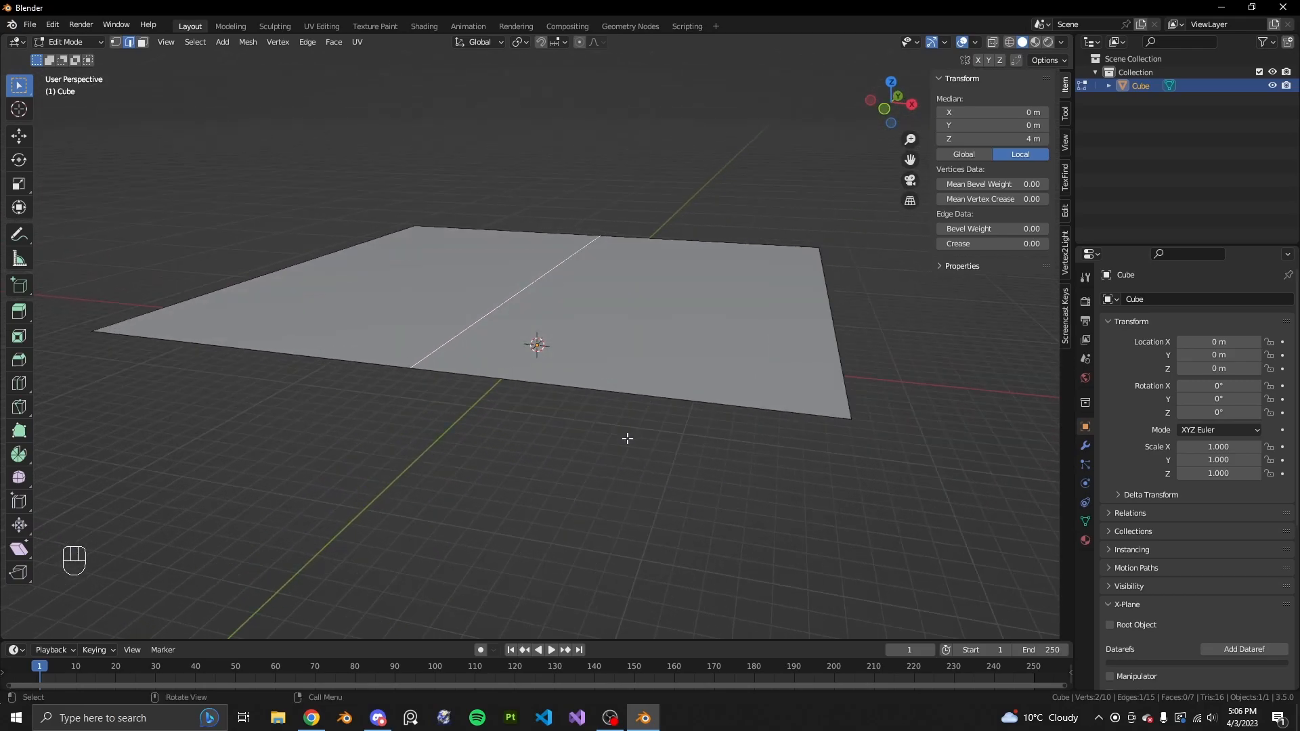
key("g")
type("z1.5")
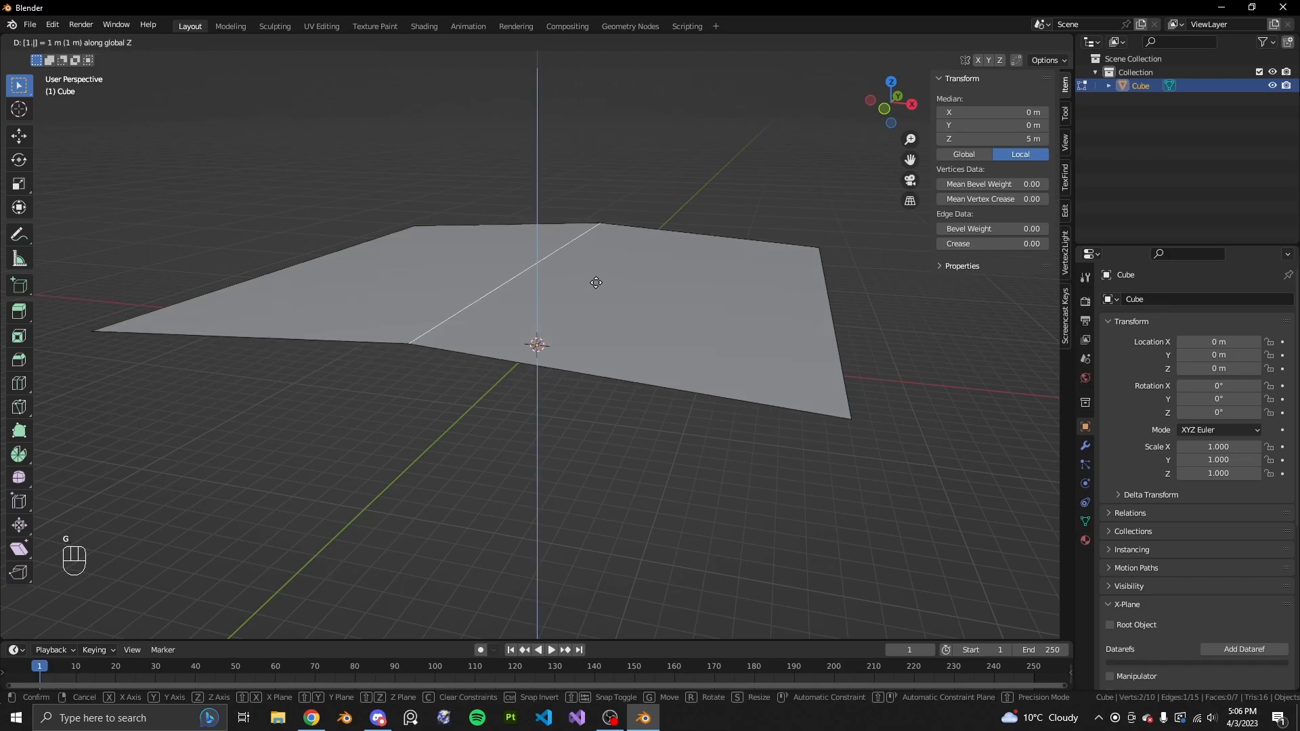
key("Return")
key("ctrl+z")
key("ctrl+z")
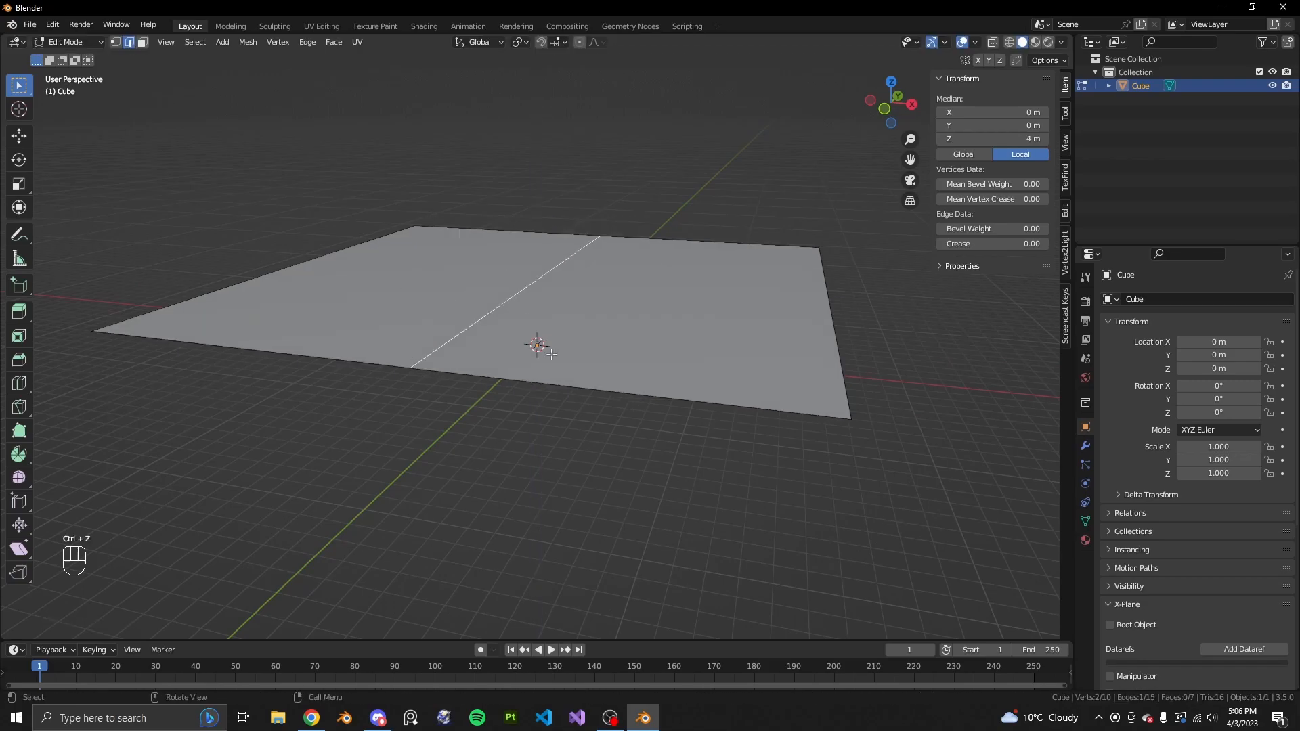
Select the roof's center ridge edge and raise it 1.5 m along the Z axis
key("1")
key("2")
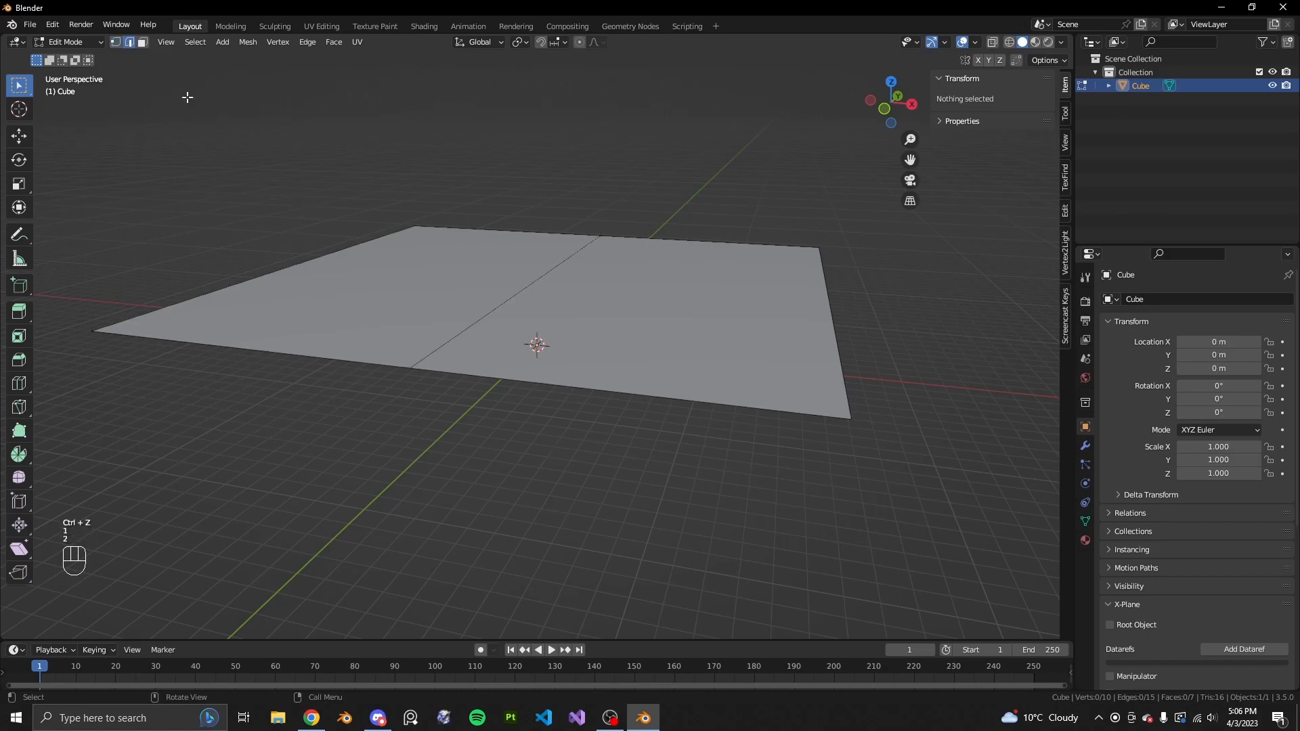
left_click(511, 321)
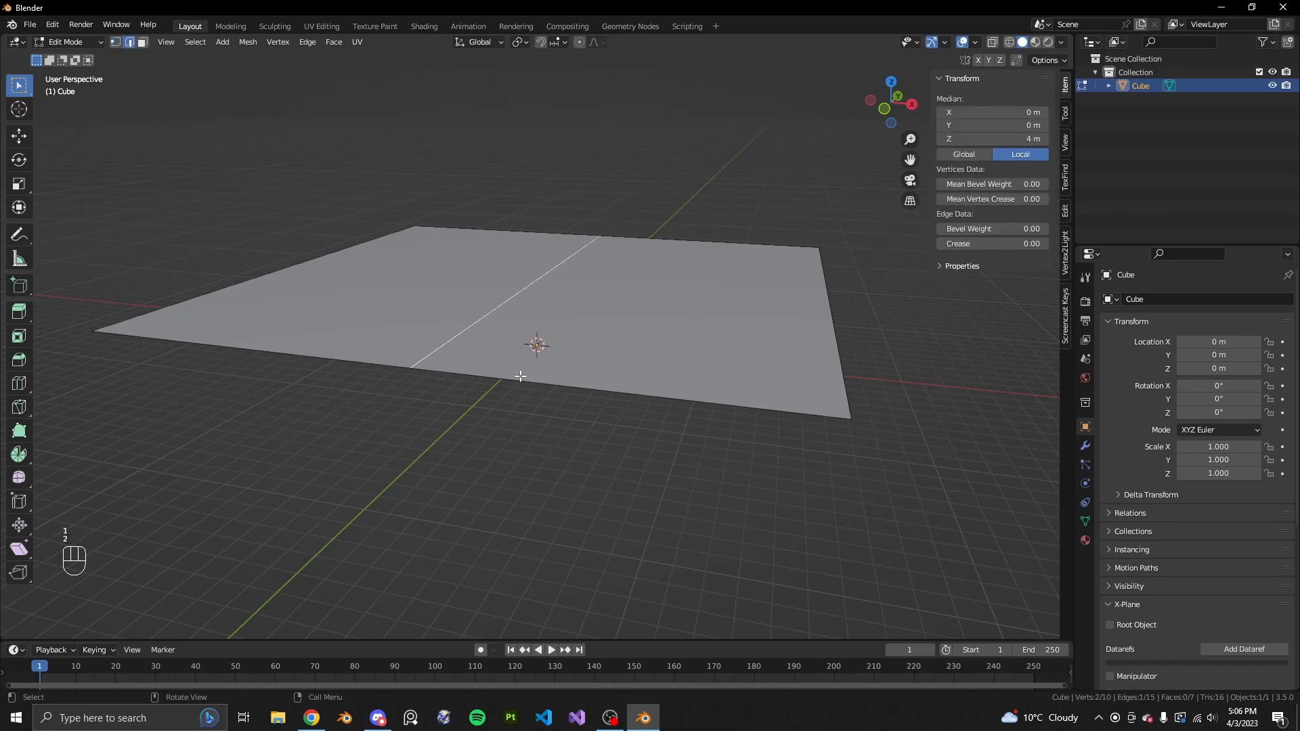
type("gz1")
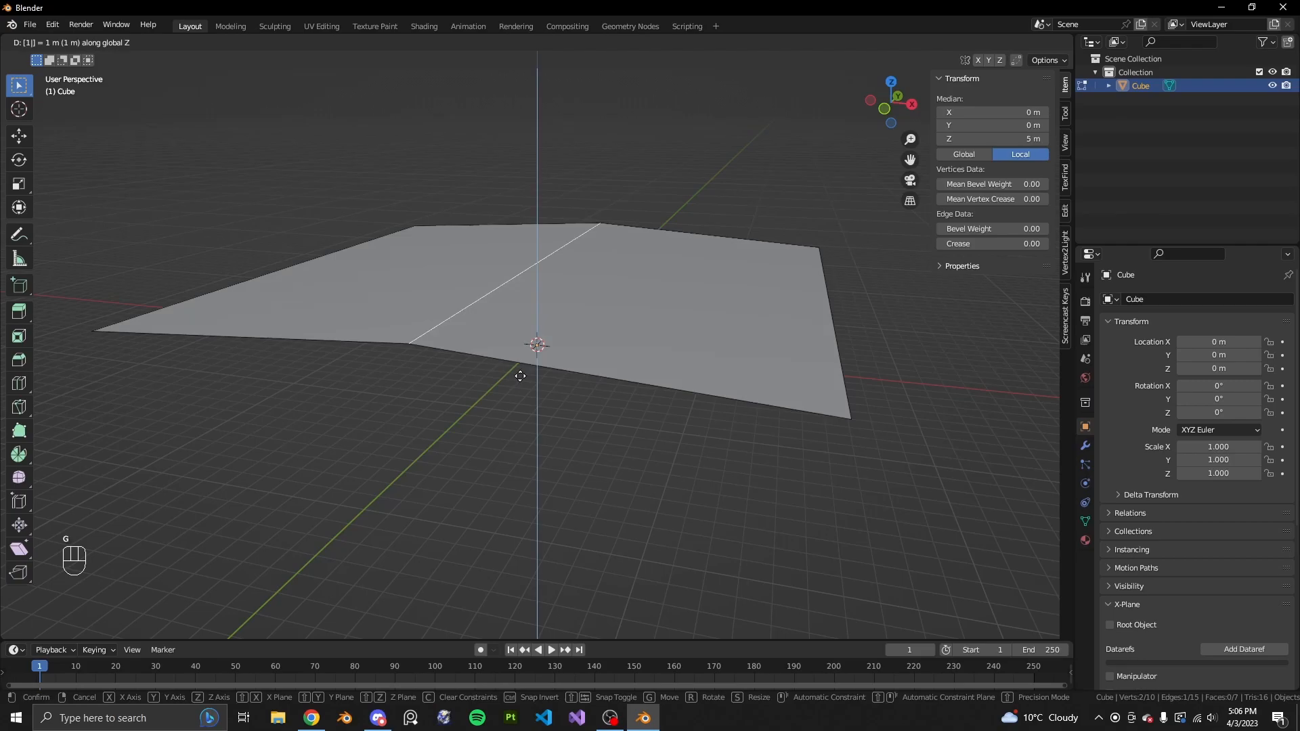
type(".5")
key("Return")
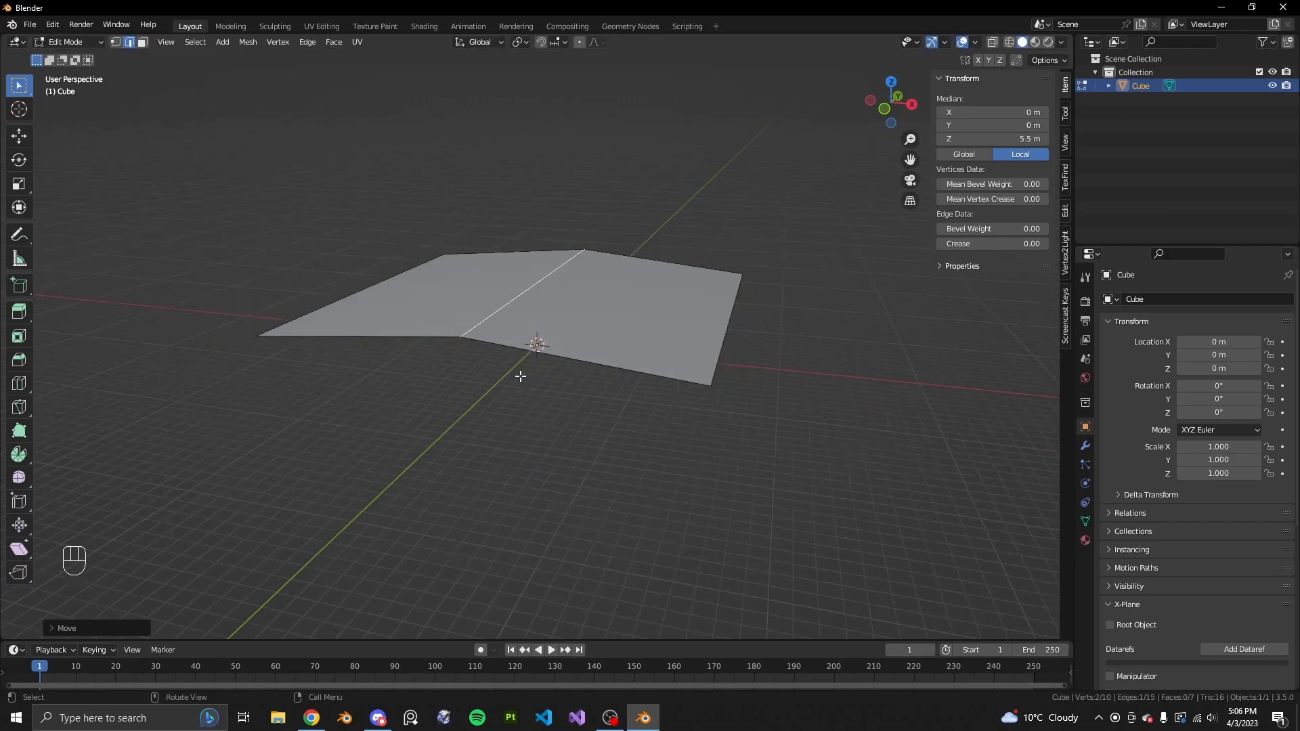
Check the whole hangar body in Object Mode, then reveal all its hidden geometry in Edit Mode
key("Tab")
key("Tab")
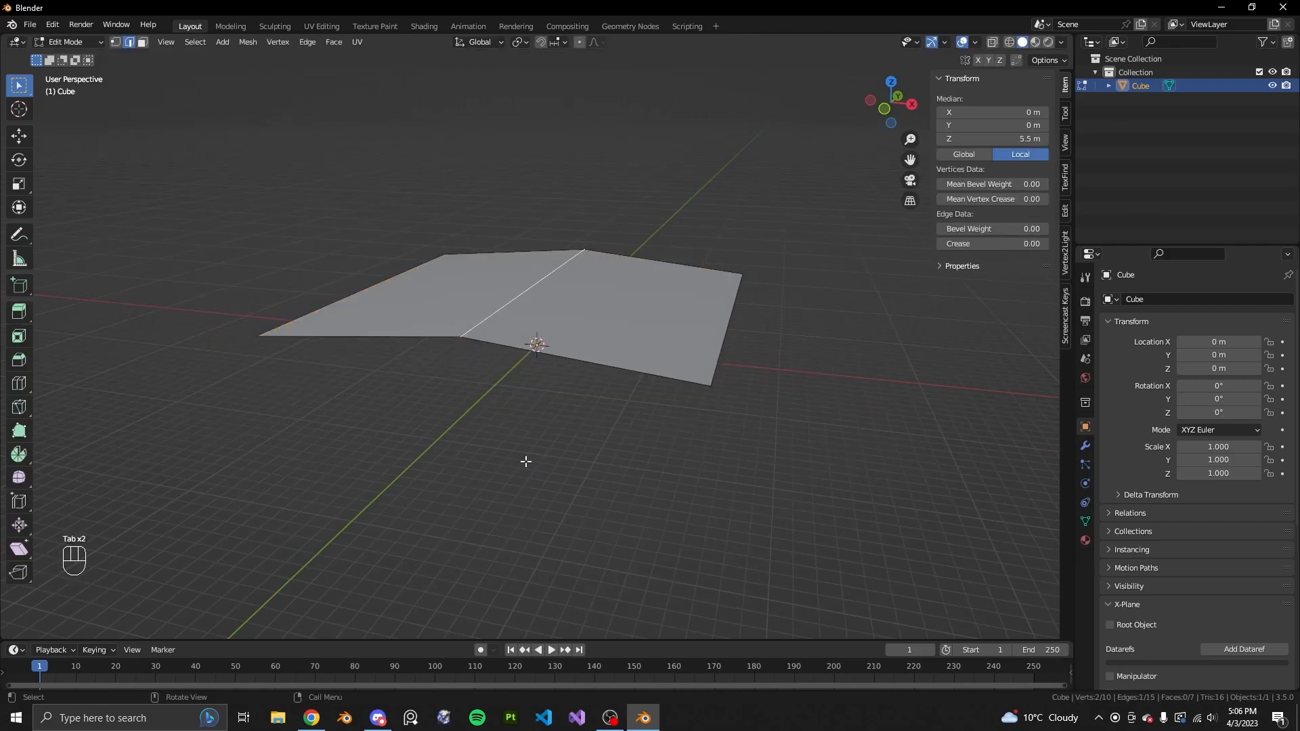
key("Tab")
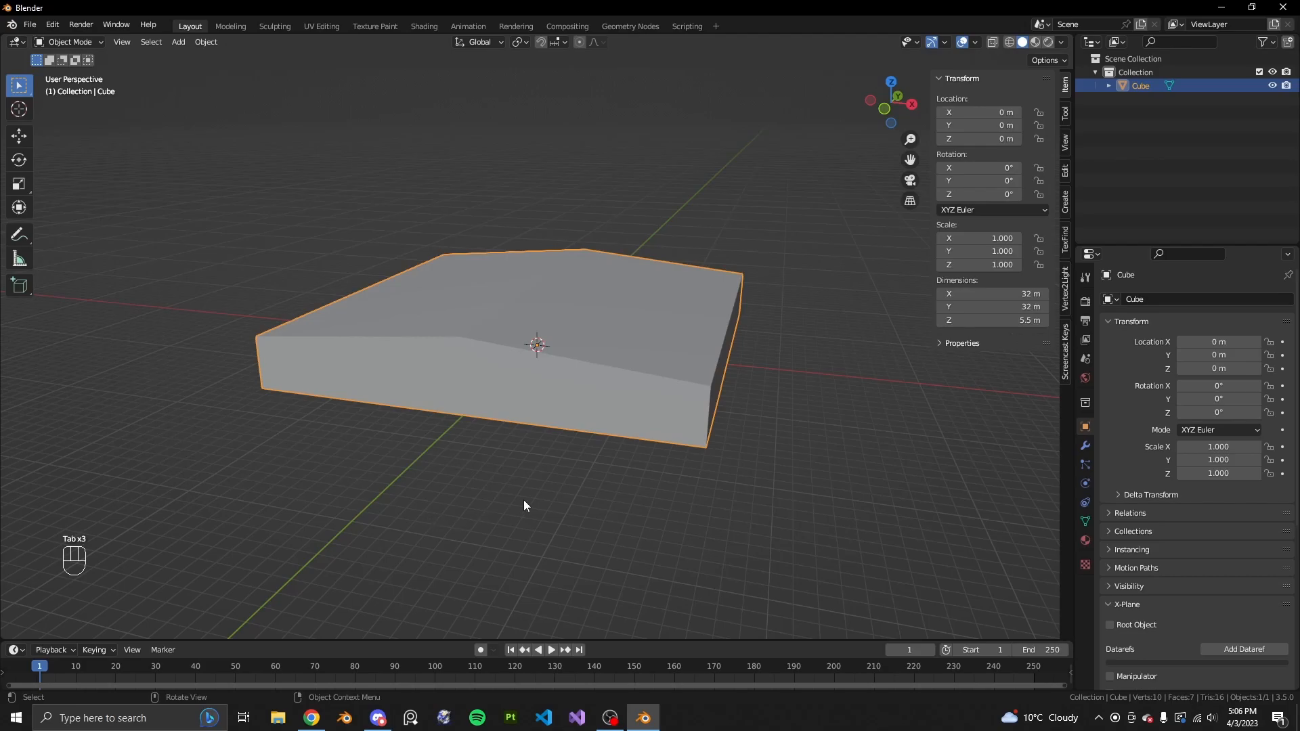
key("Tab")
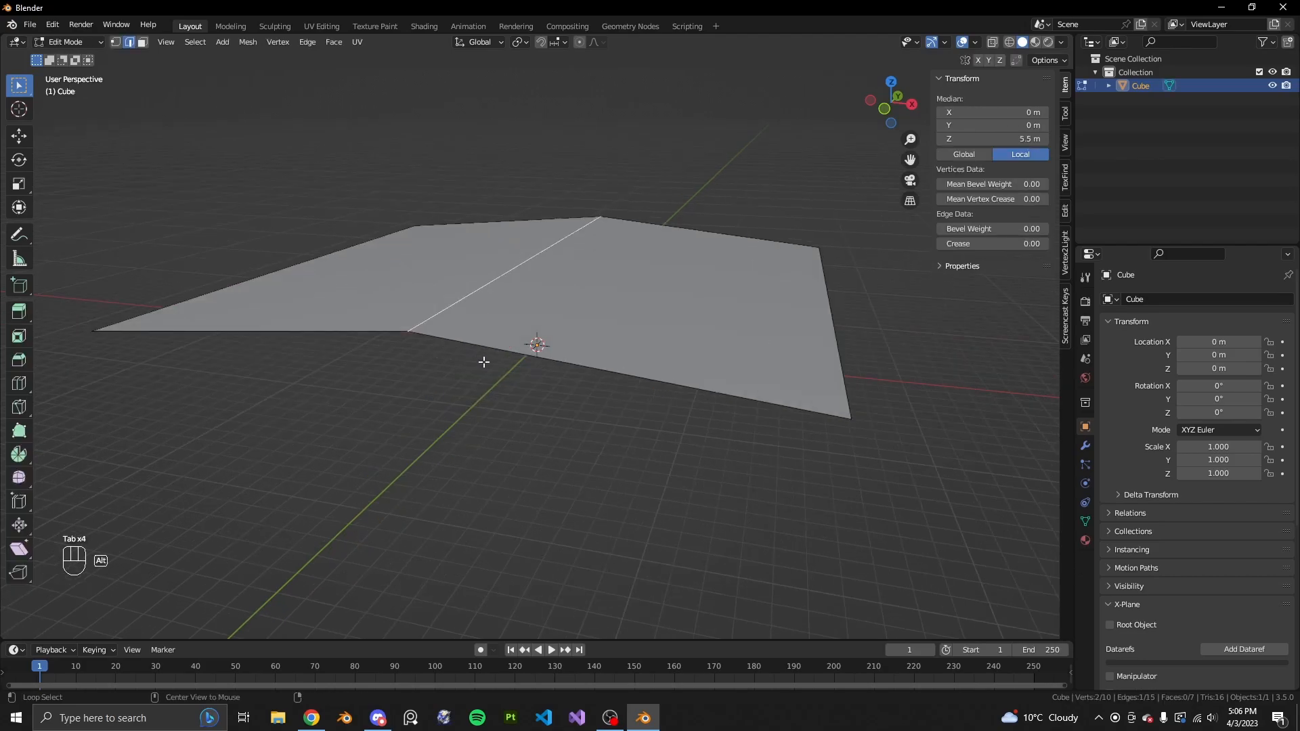
key("alt+h")
Delete the large bottom face on the underside of the hangar body
middle_click_drag(467, 504, 538, 379)
key("Tab")
key("Tab")
key("3")
left_click(548, 306)
right_click(605, 338)
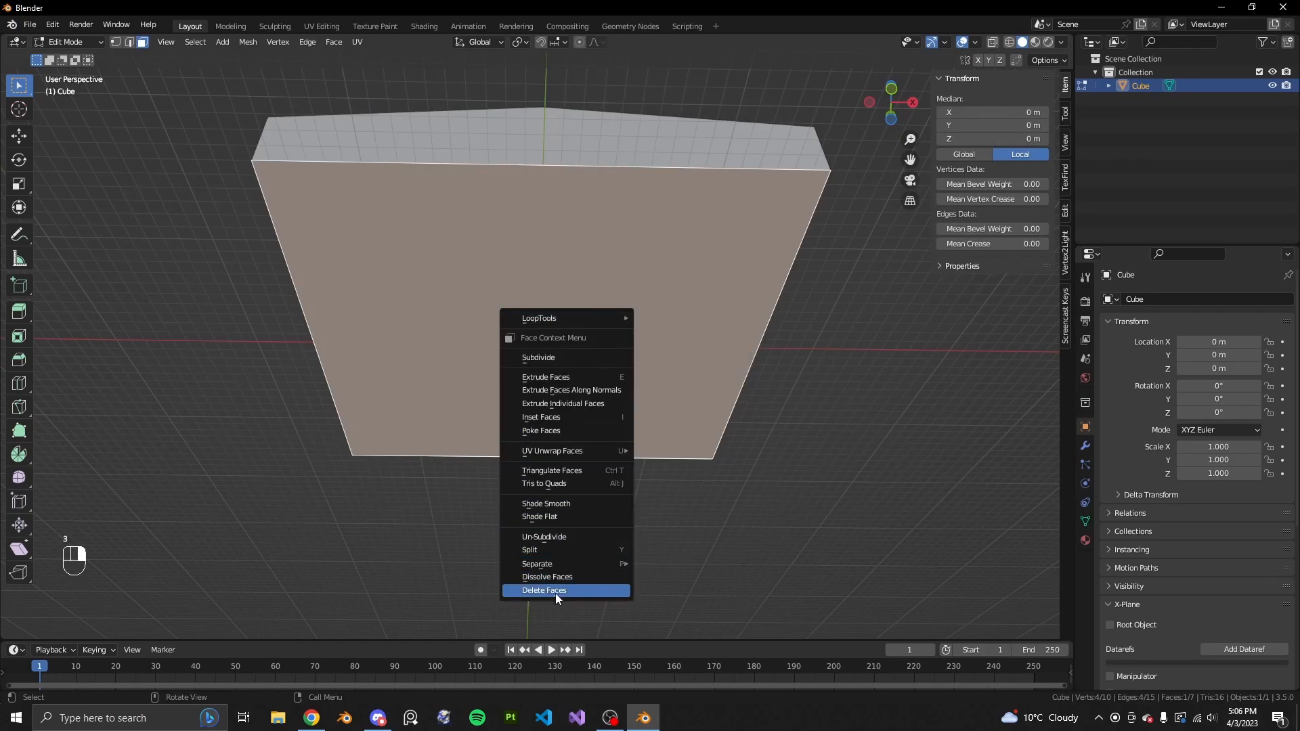
key("3")
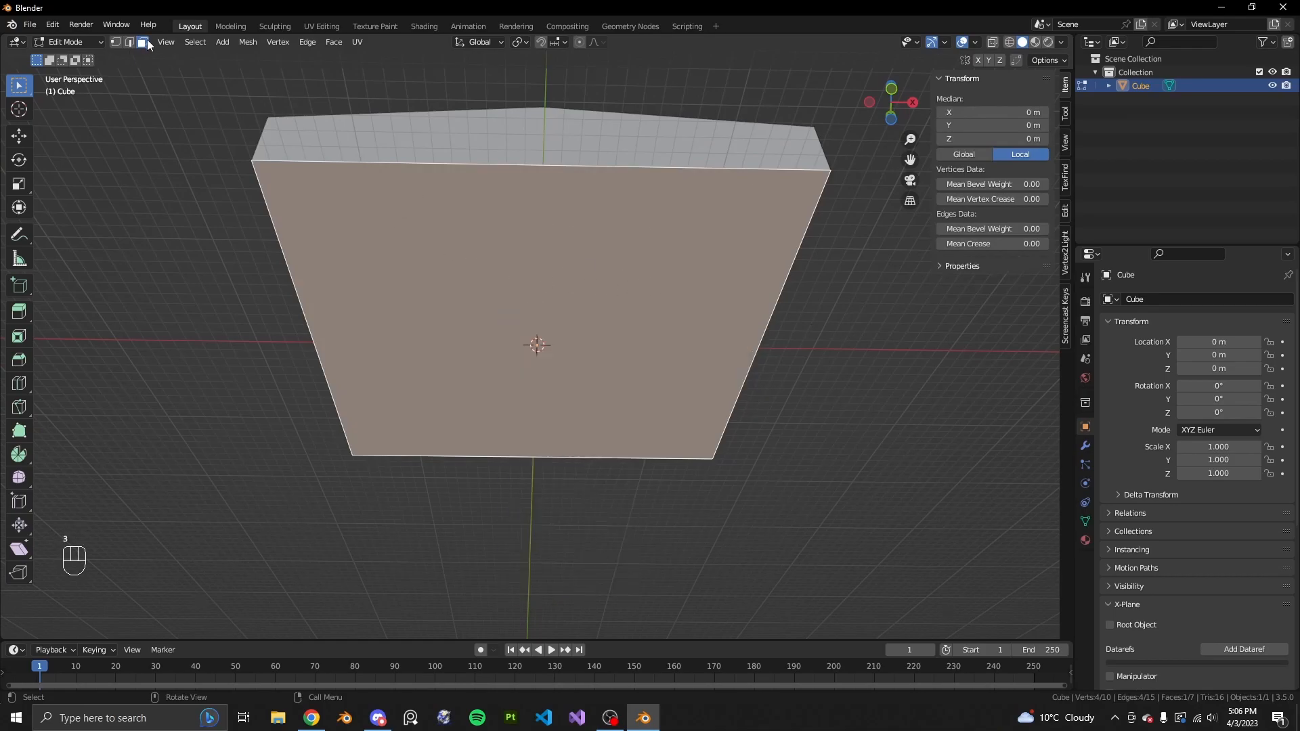
right_click(508, 207)
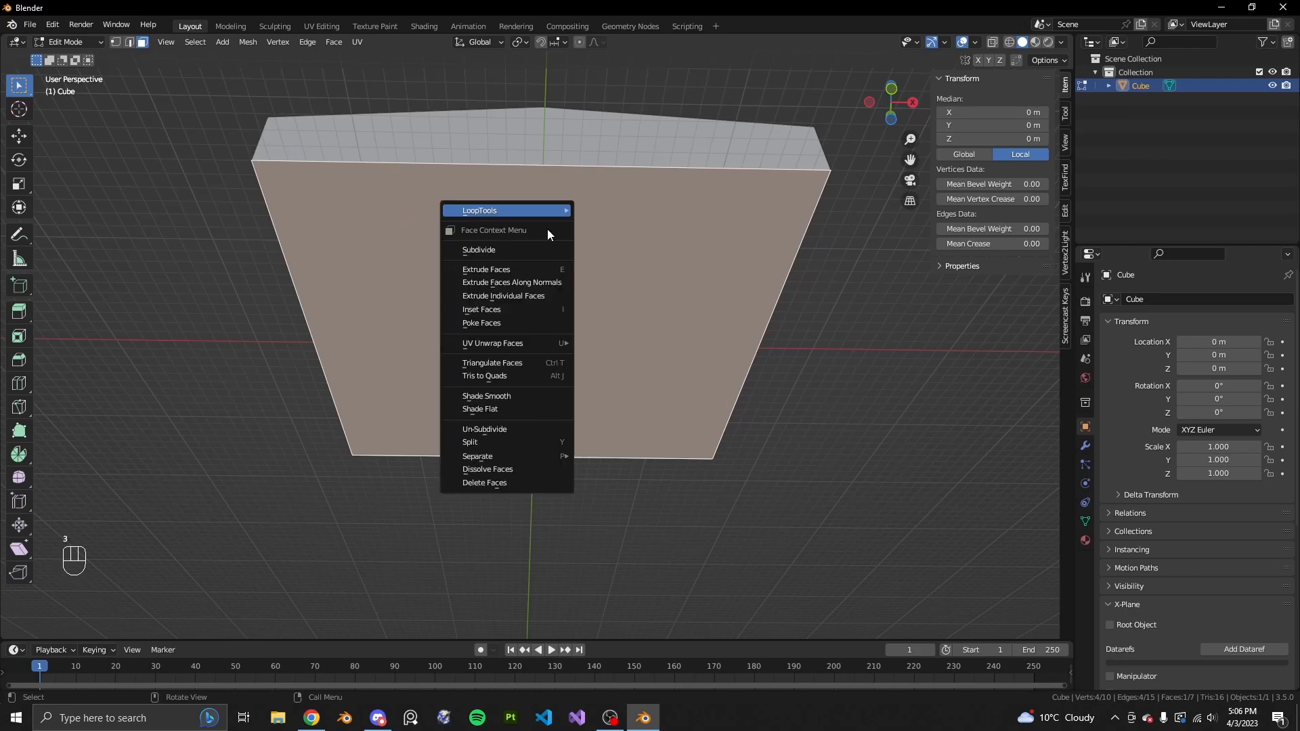
left_click(501, 482)
Examine the hangar shell from below and around its sides in both Object Mode and Edit Mode
middle_click_drag(501, 483, 557, 450)
scroll(559, 452, "up", 2)
middle_click_drag(744, 451, 488, 488)
middle_click_drag(640, 499, 432, 351)
key("Tab")
middle_click_drag(569, 371, 384, 350)
key("Tab")
middle_click_drag(436, 392, 319, 419)
middle_click_drag(625, 439, 670, 468)
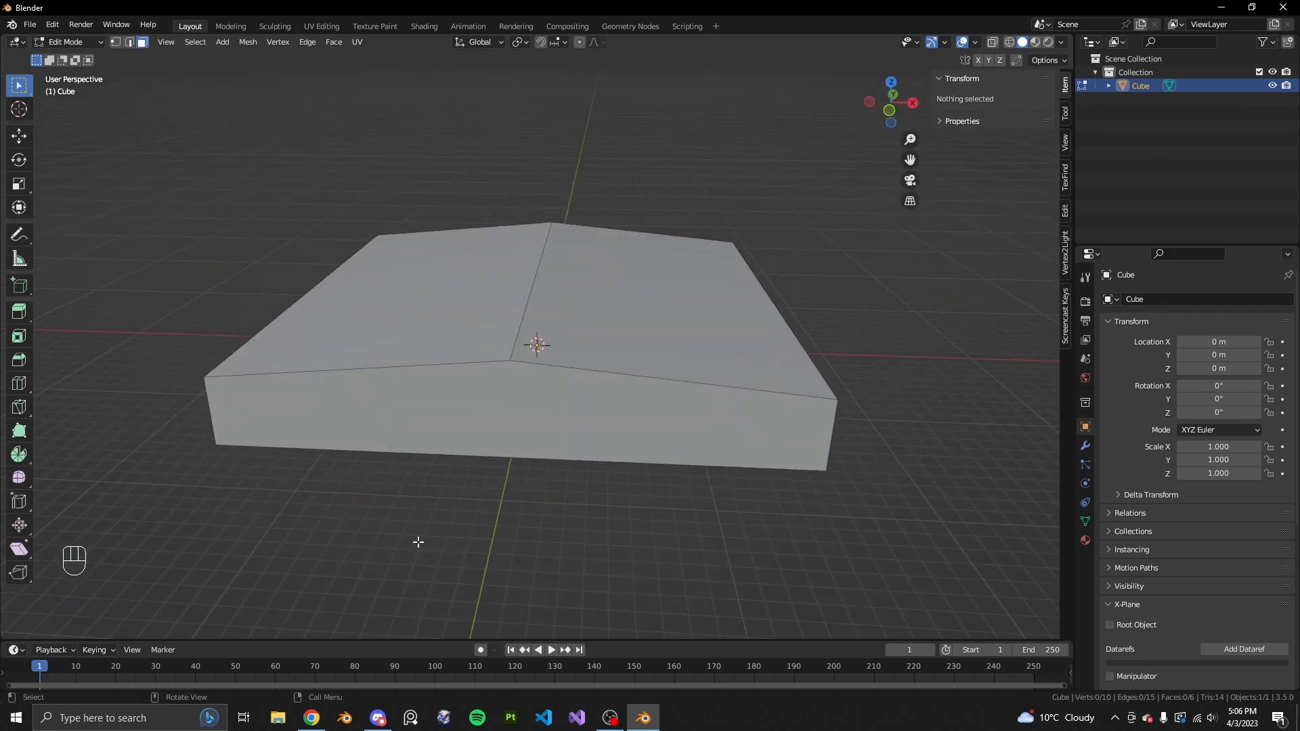
Switch to Chrome to examine the hangar's front gable and door in Google Earth, and return to Blender
key("alt+Tab")
middle_click_drag(484, 446, 627, 430)
left_click_drag(298, 372, 380, 380)
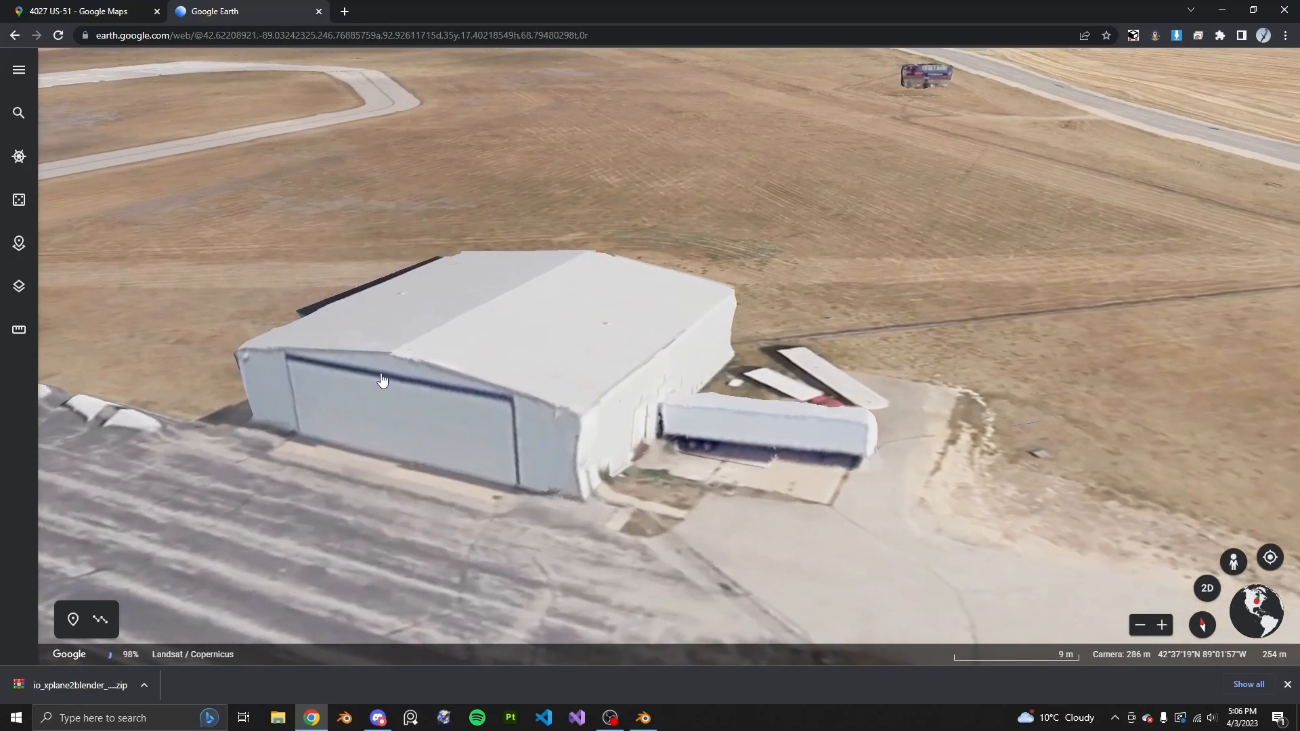
middle_click_drag(380, 380, 531, 406)
key("alt+Tab")
Examine the front gable wall as a single face and through its corner and ridge vertices
left_click(343, 343)
middle_click_drag(382, 344, 515, 344)
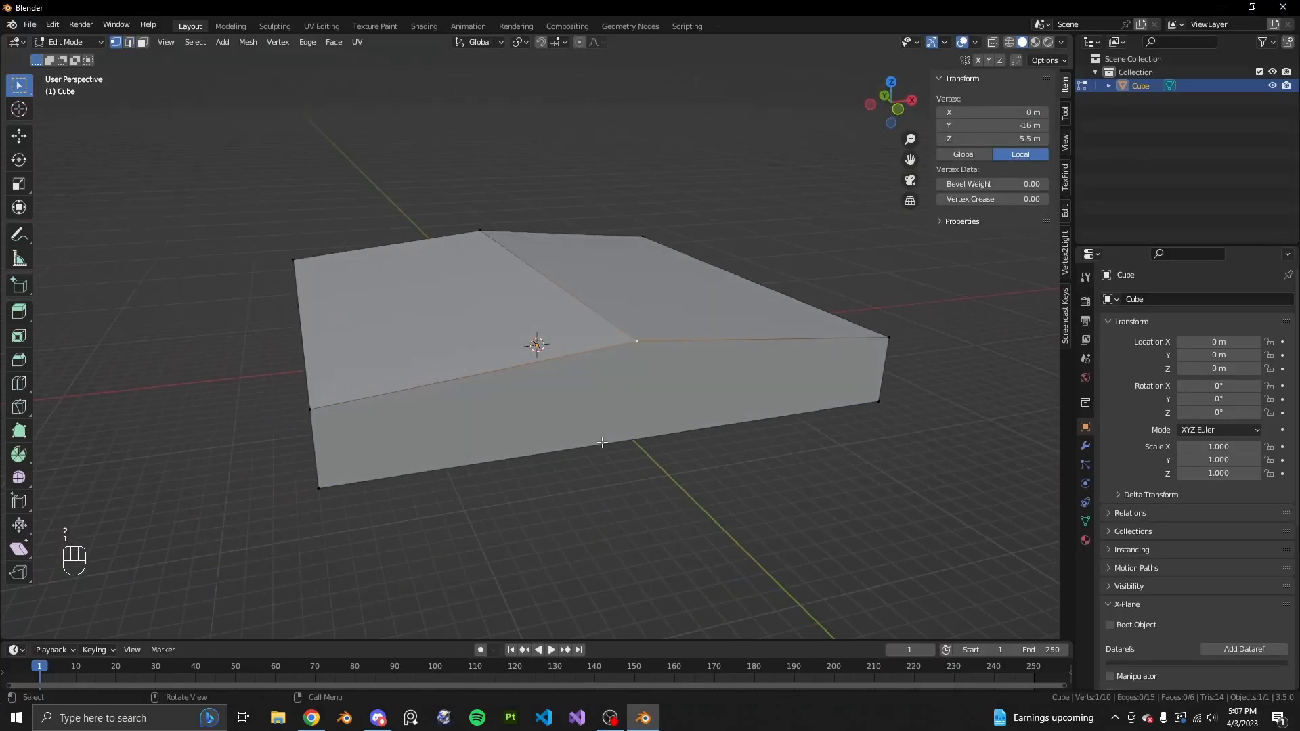
key("3")
left_click(615, 410)
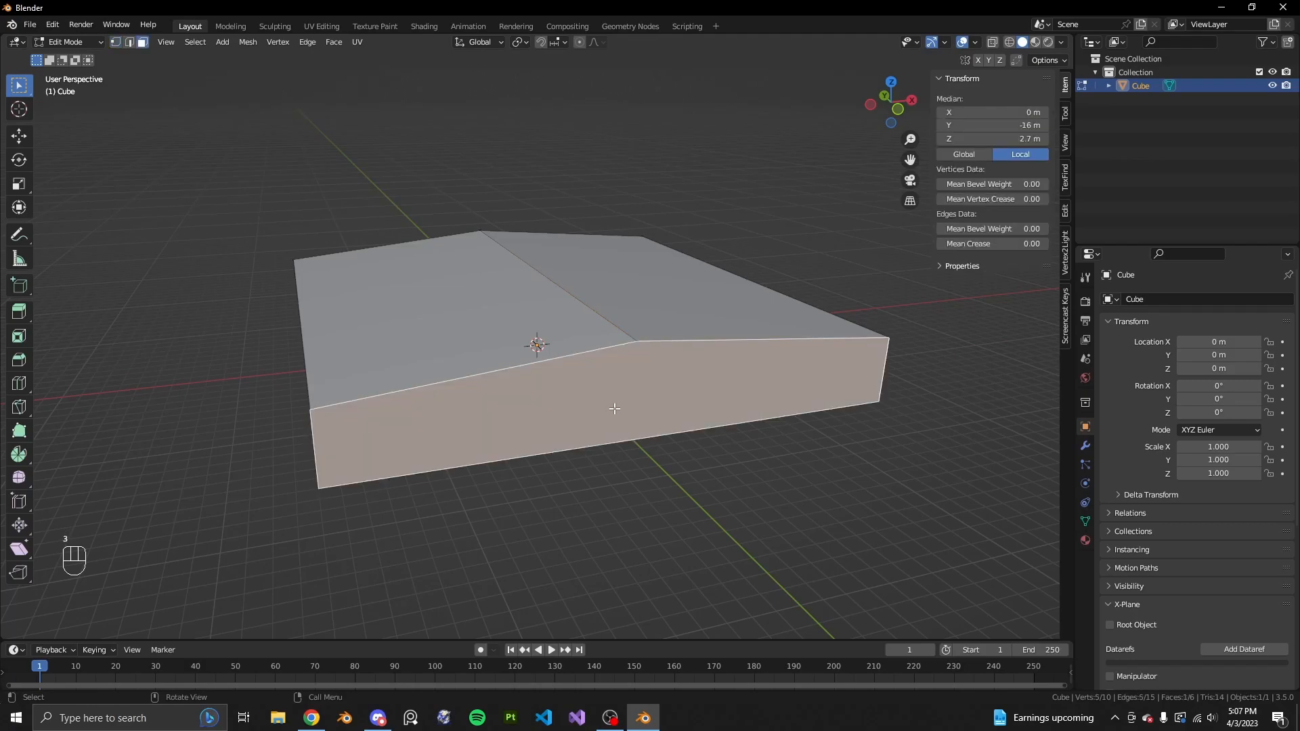
key("1")
middle_click_drag(708, 410, 353, 354)
middle_click_drag(762, 428, 713, 429)
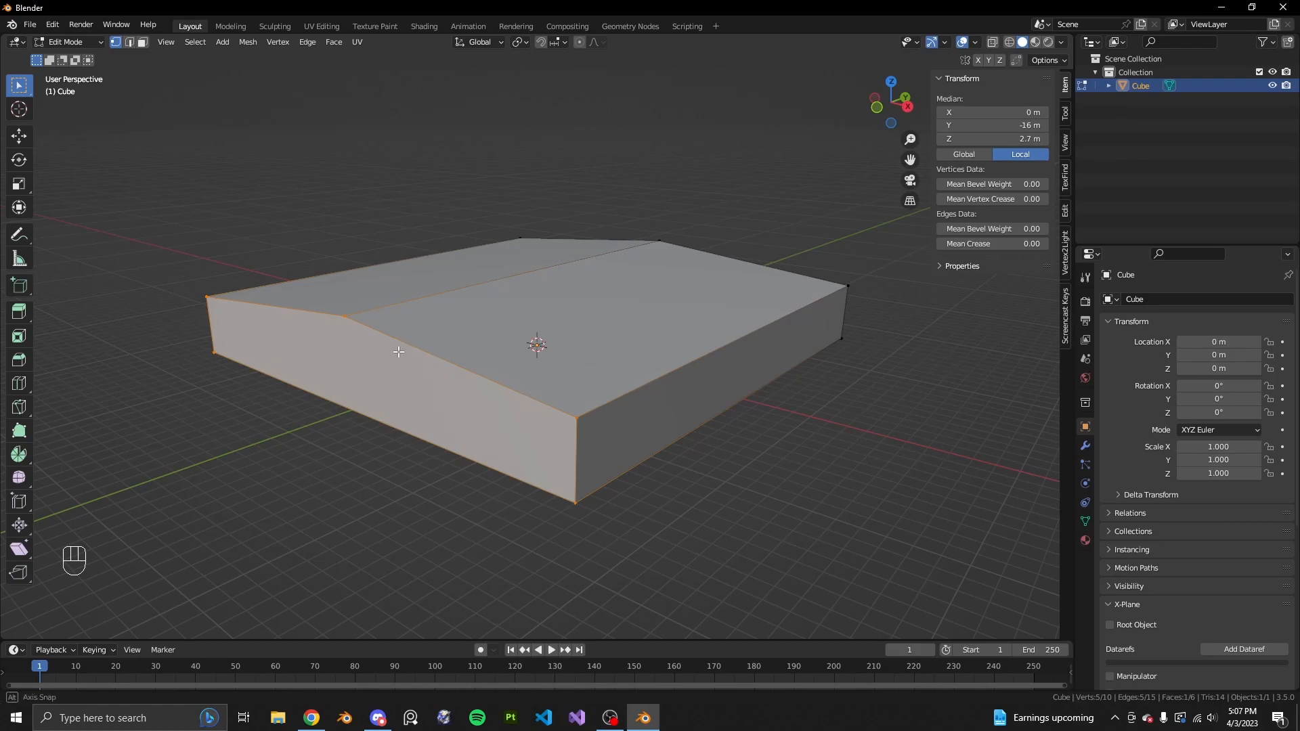
scroll(406, 356, "up", 3)
key("3")
key("1")
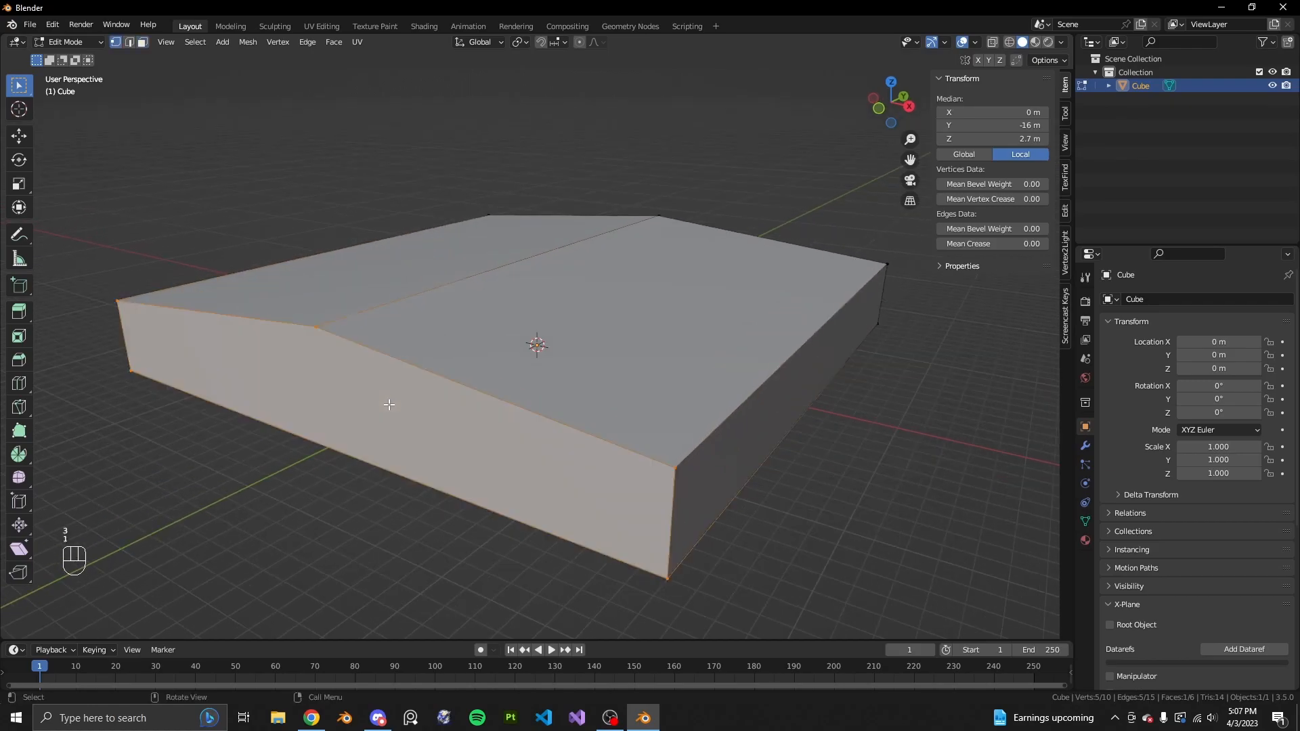
left_click(349, 556)
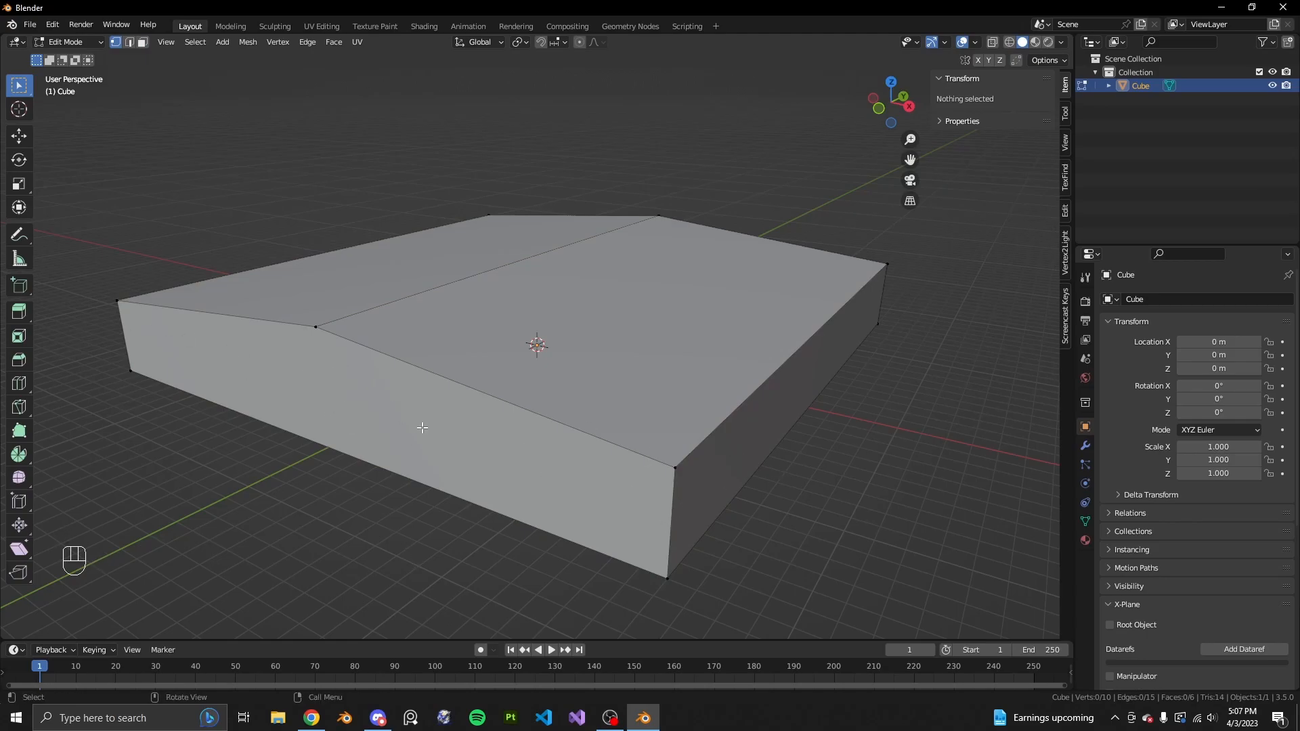
left_click(316, 327)
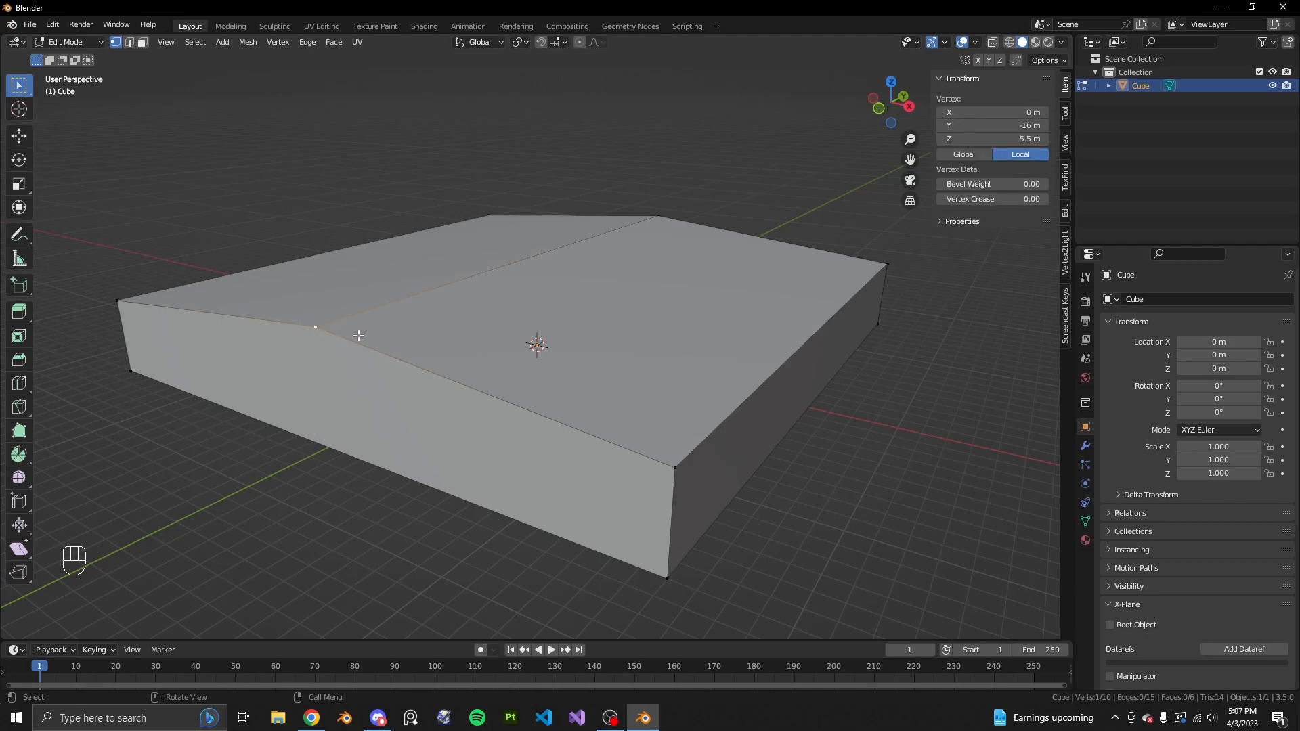
scroll(489, 473, "down", 2)
Delete the five-sided front gable face at the Y -16 m end of the hangar
key("3")
left_click(426, 391)
key("1")
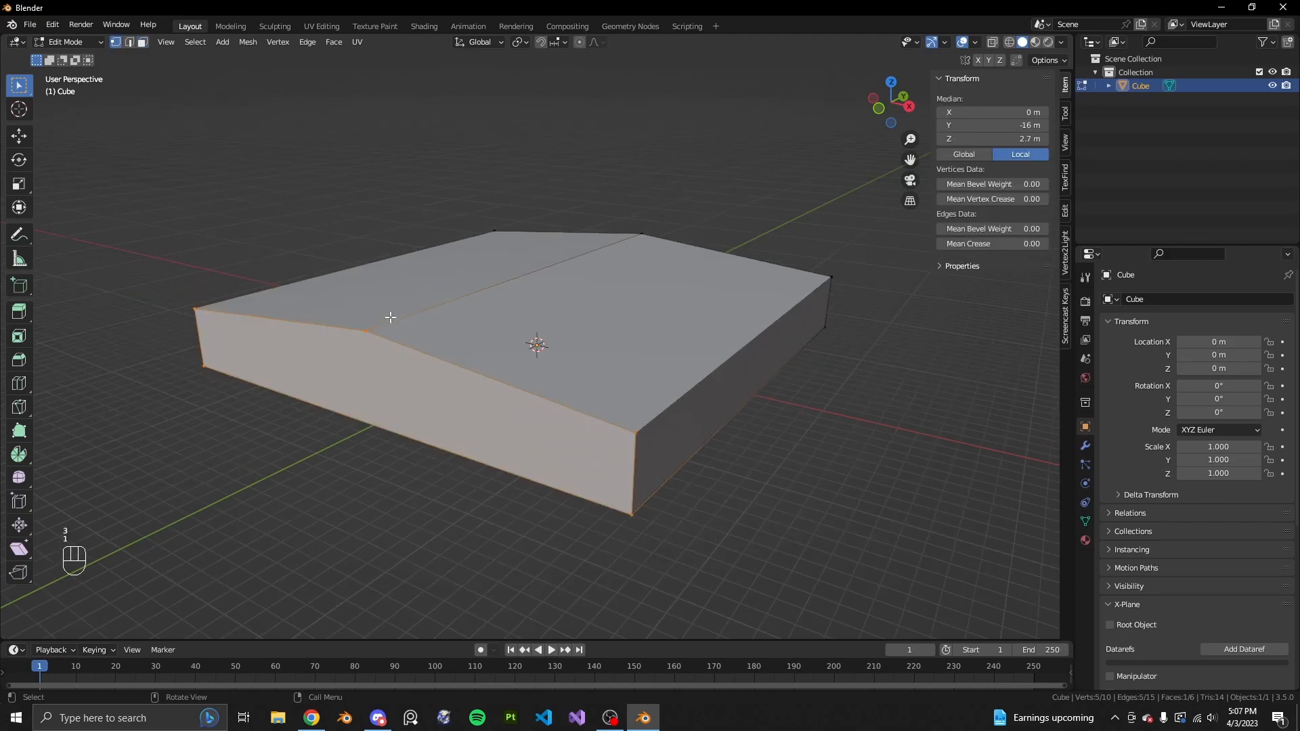
middle_click_drag(441, 480, 473, 463)
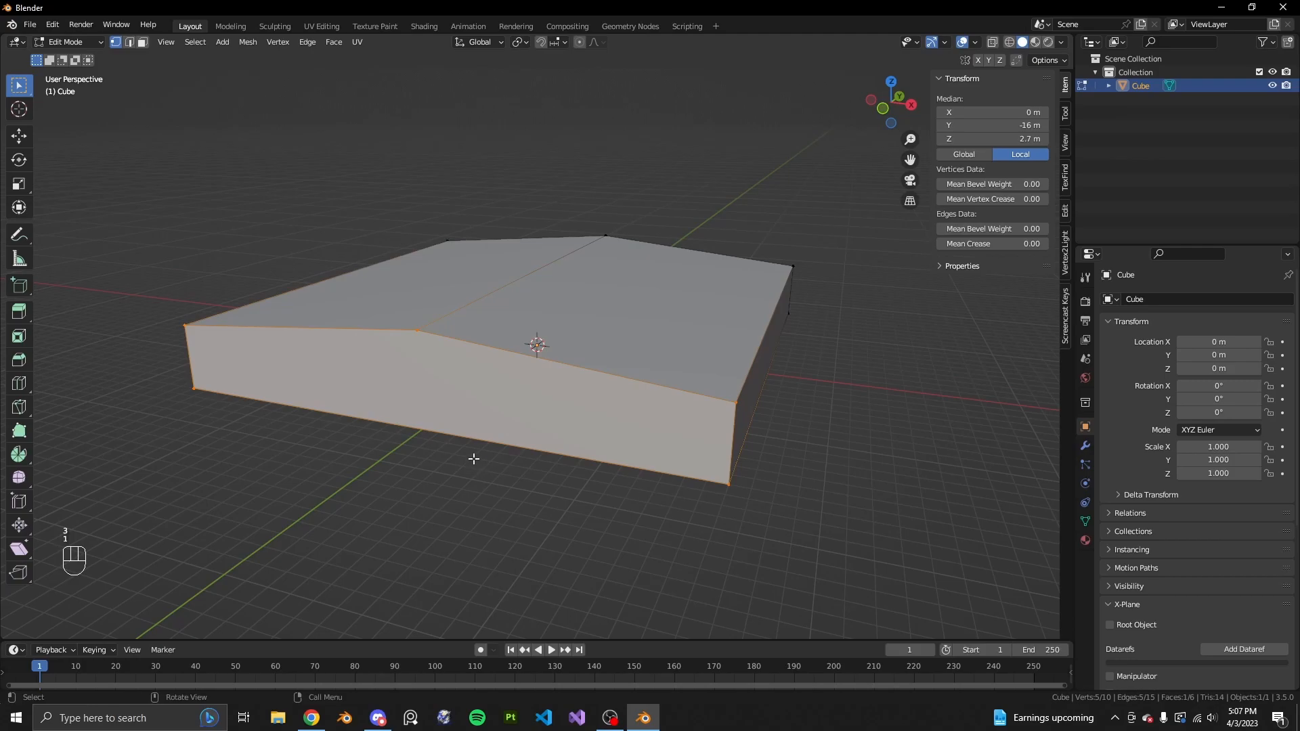
key("3")
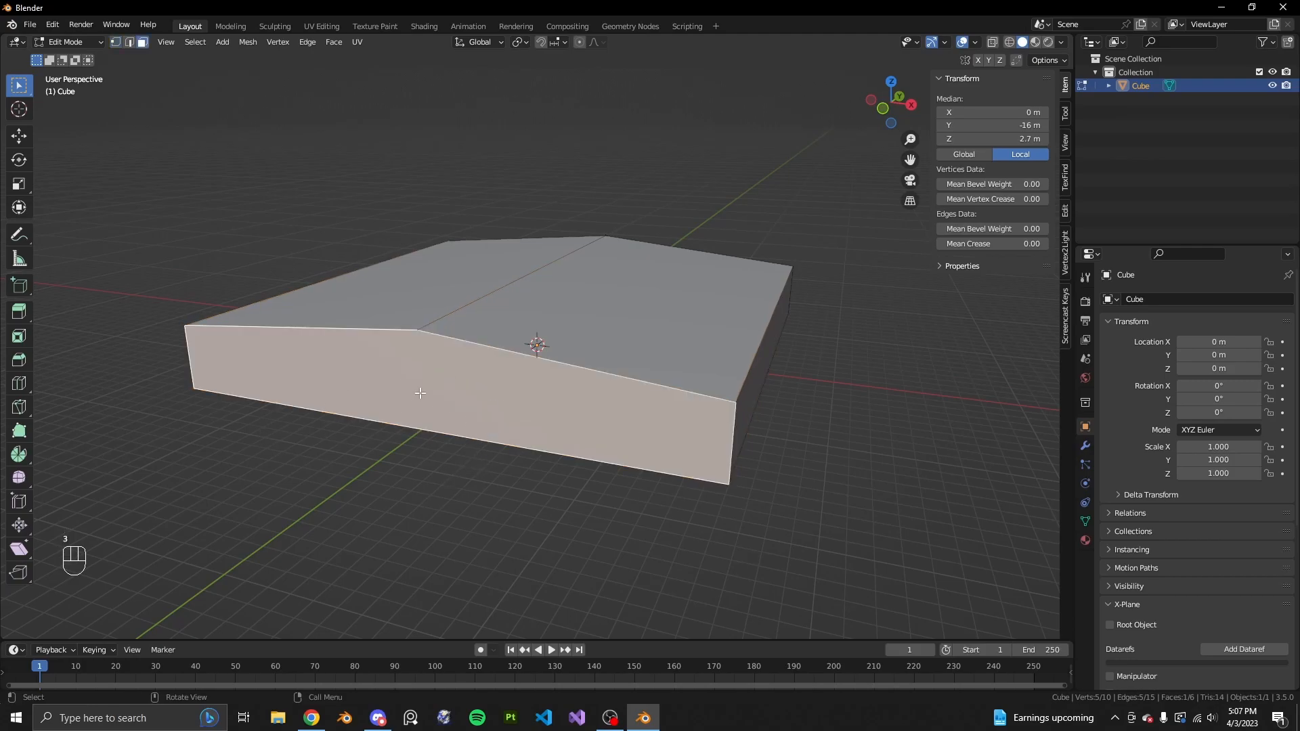
right_click(523, 382)
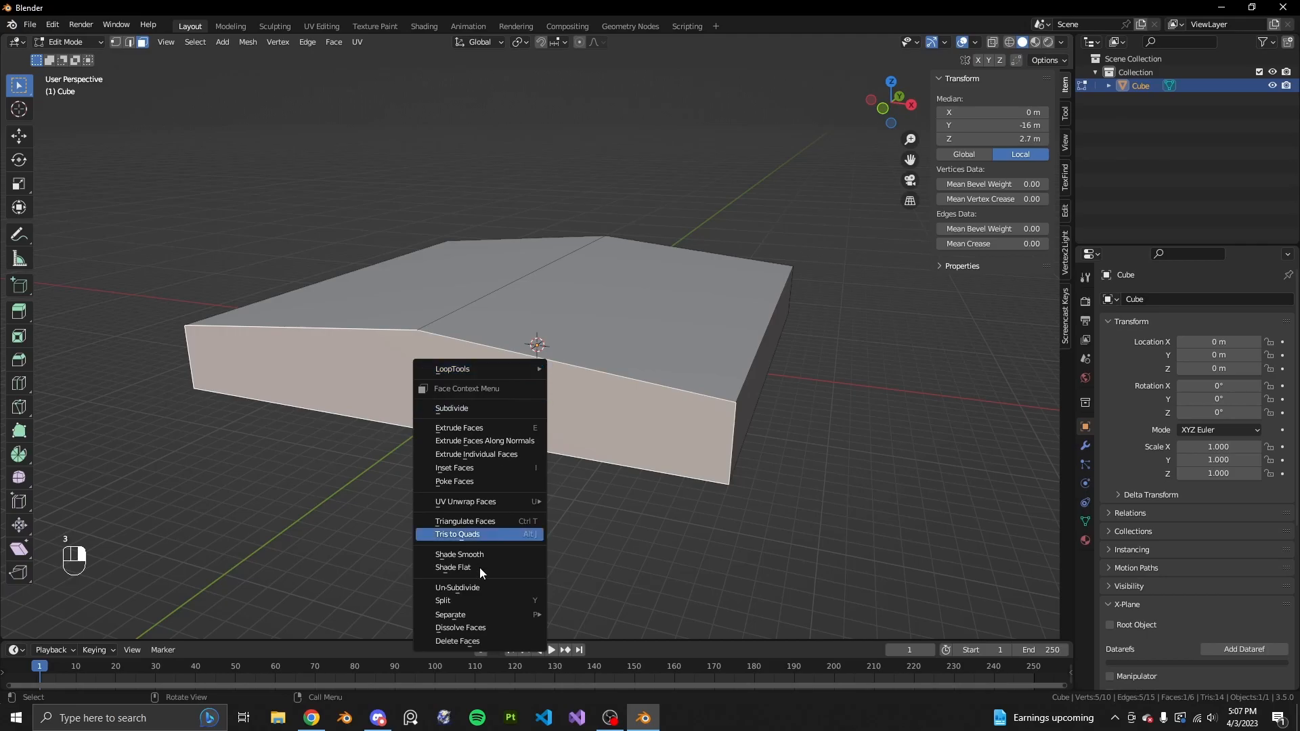
left_click(462, 640)
Fill a triangular gable face from the two sloped roof edges at the open front end
scroll(644, 534, "up", 1)
key("2")
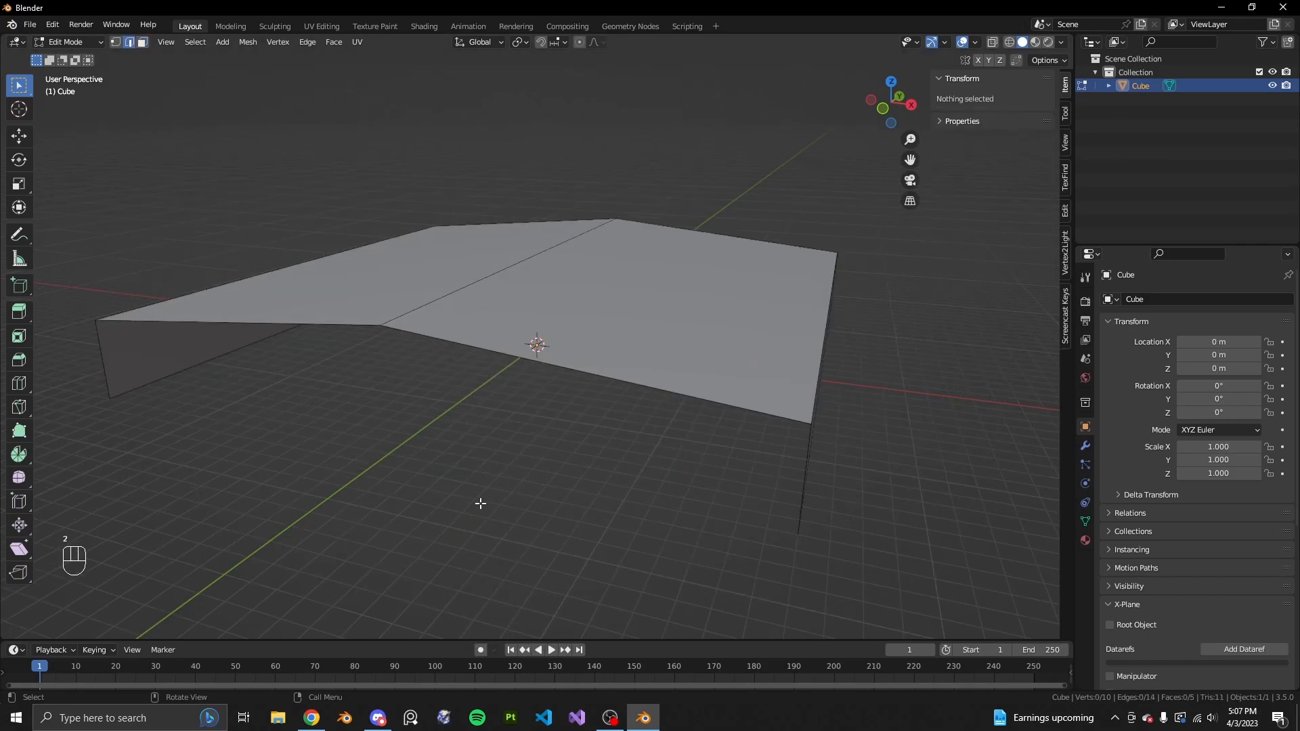
left_click(298, 321)
left_click(473, 345, "shift")
middle_click_drag(687, 436, 749, 426)
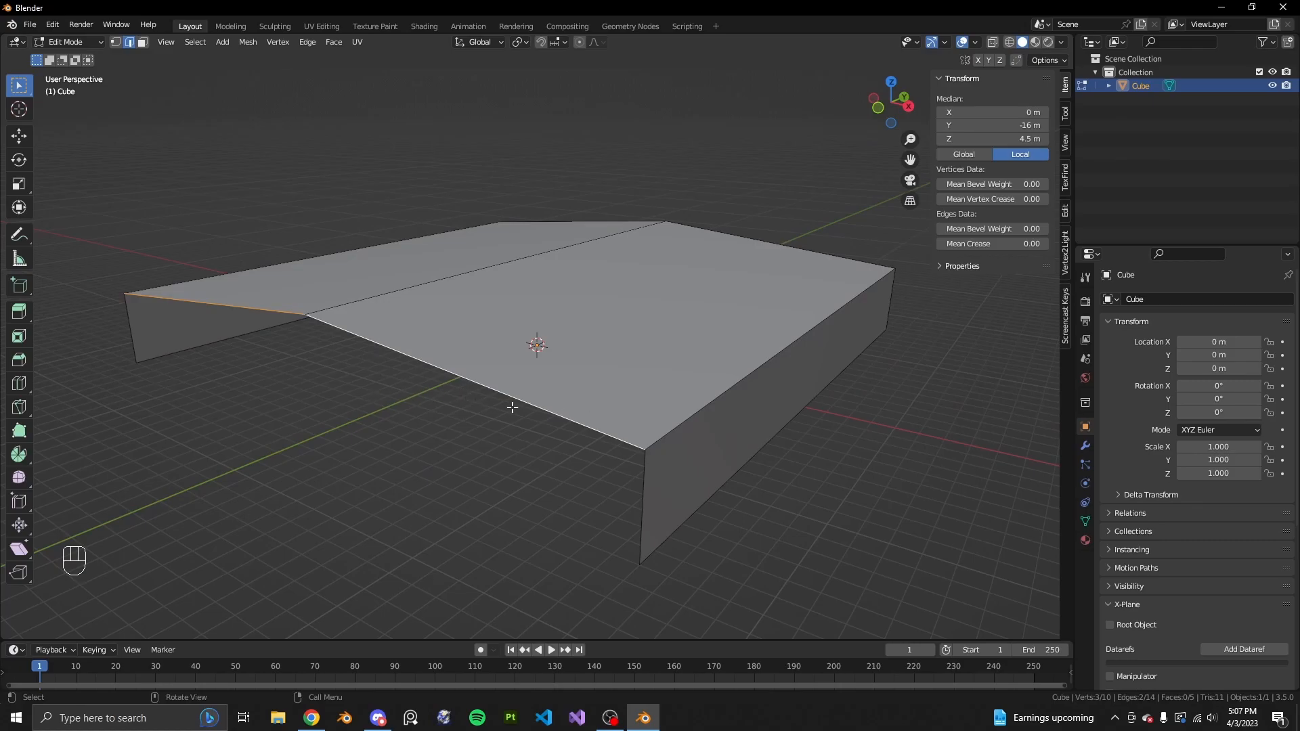
key("f")
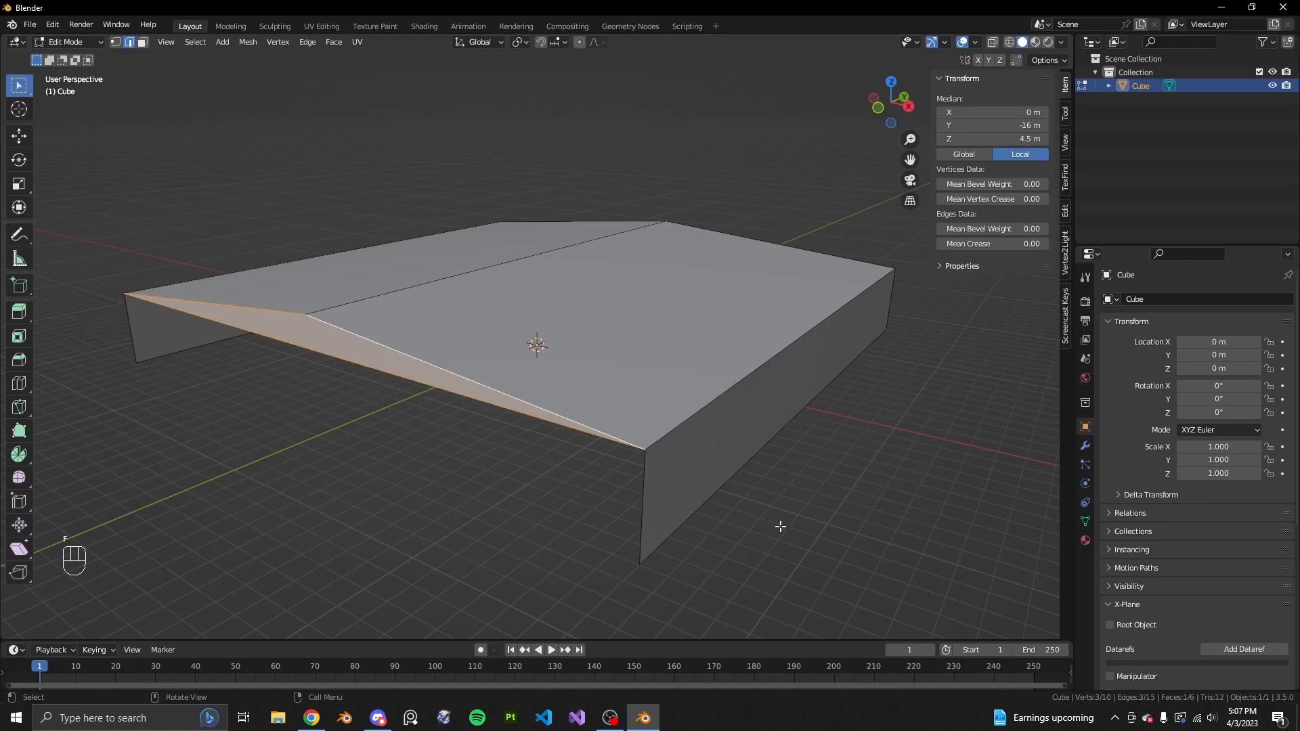
Fill a rectangular front wall face between the two vertical corner edges below the gable triangle
key("3")
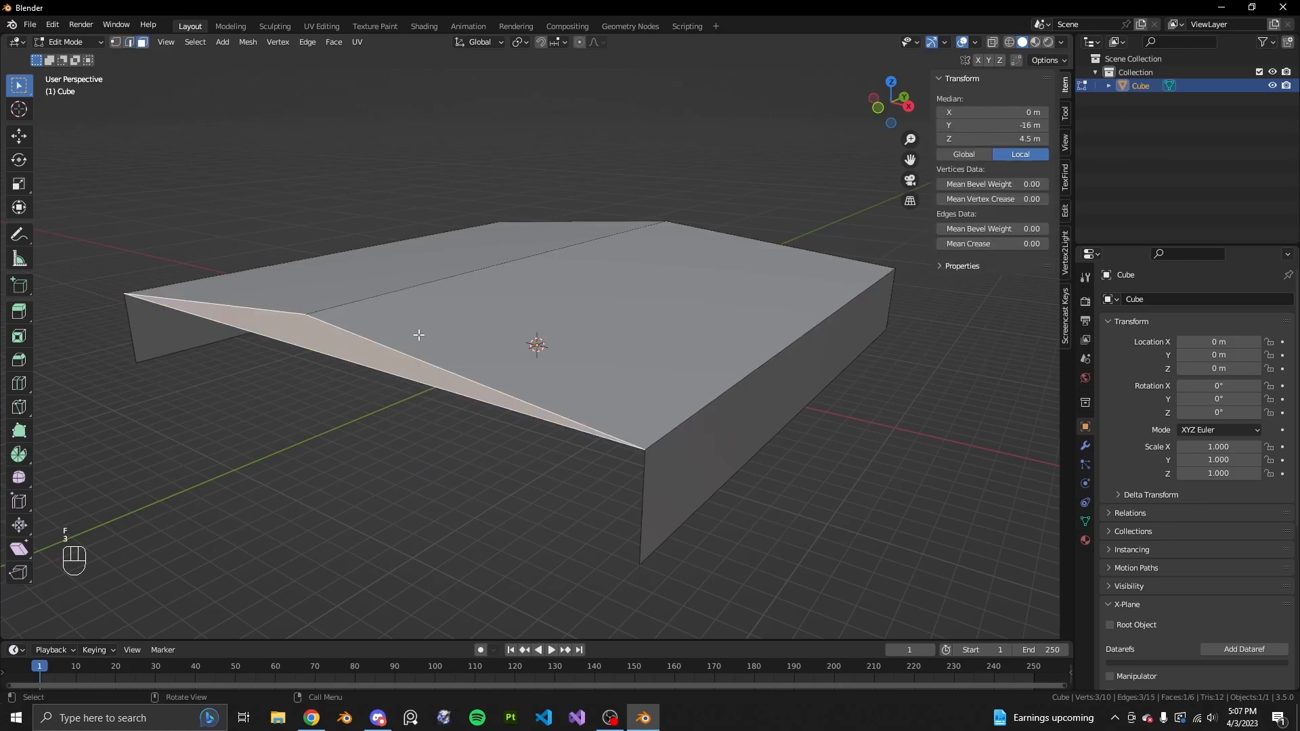
key("2")
left_click(648, 474)
mouse_move(400, 445)
middle_mouse_down()
mouse_move(293, 414)
mouse_move(404, 421)
mouse_move(412, 443)
middle_mouse_up()
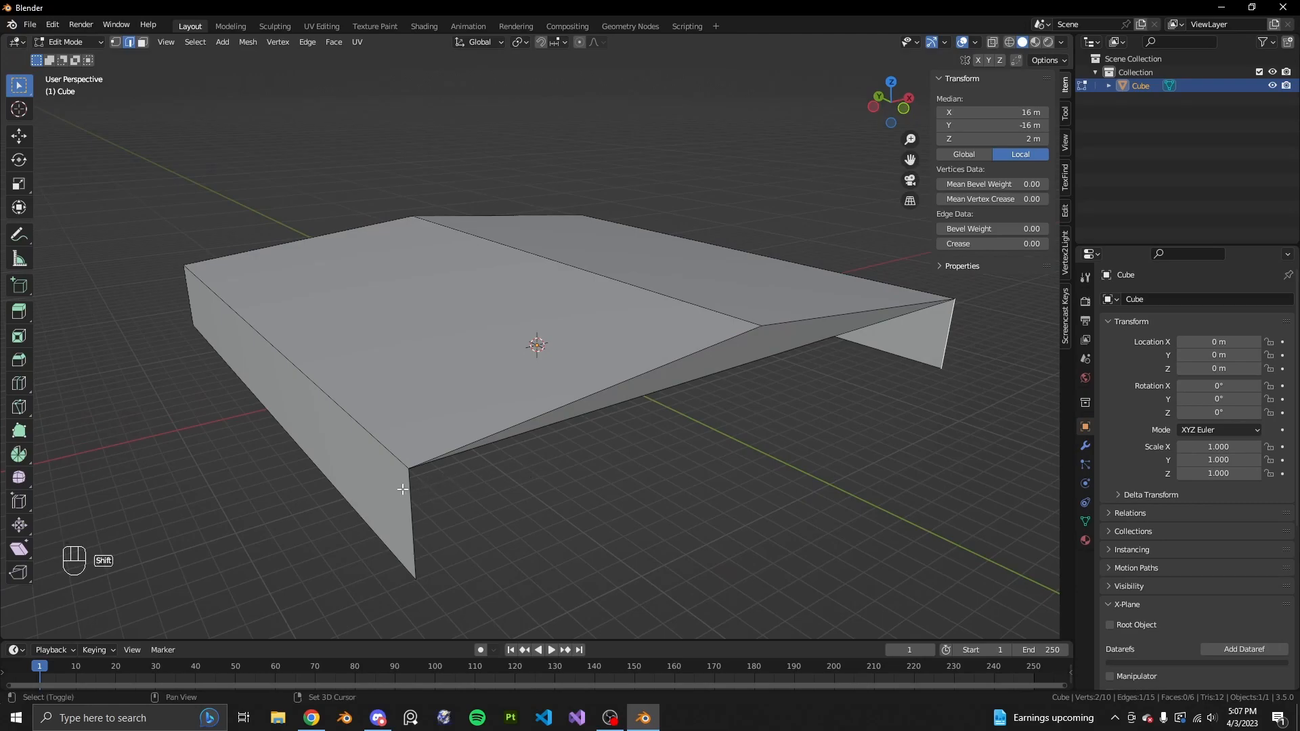
left_click(411, 487, "shift")
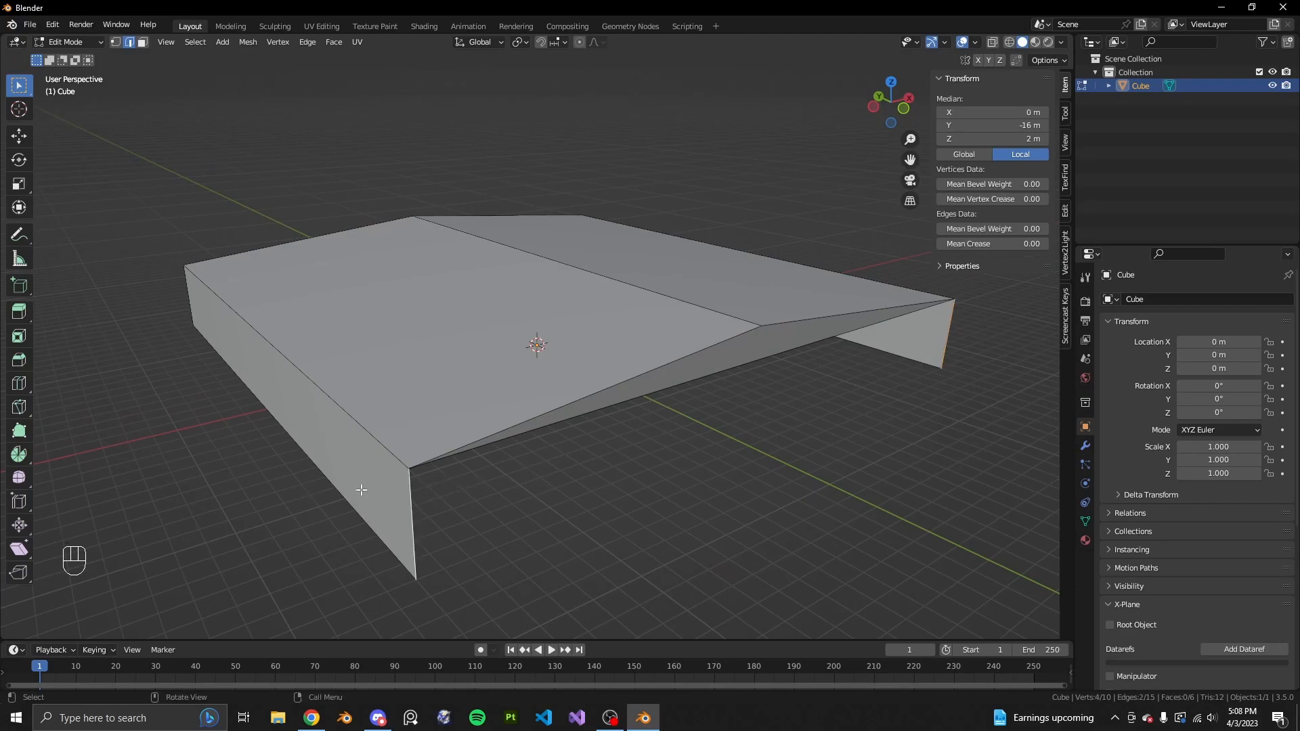
middle_click_drag(845, 401, 703, 405)
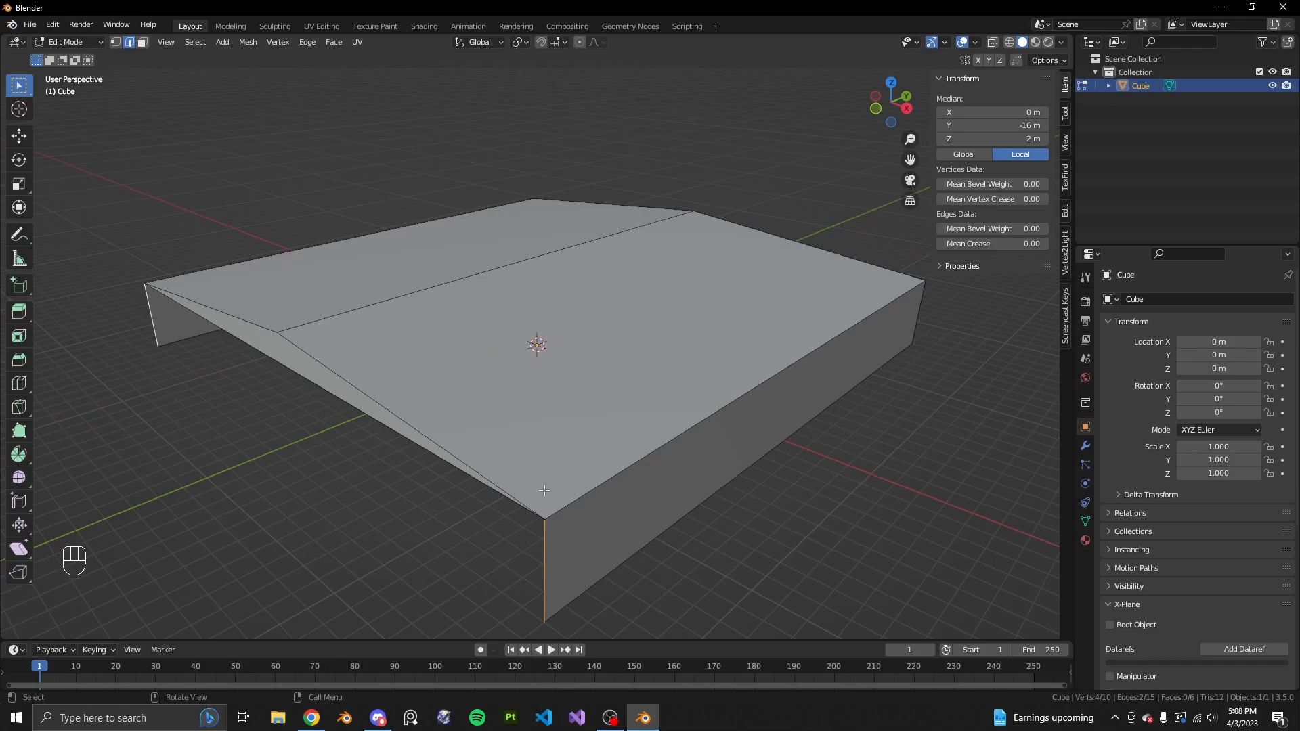
key("f")
Examine the separate gable triangle and rectangular wall faces at the front by selecting each in turn
left_click(252, 519)
key("3")
left_click(352, 408)
middle_click_drag(352, 409, 441, 434)
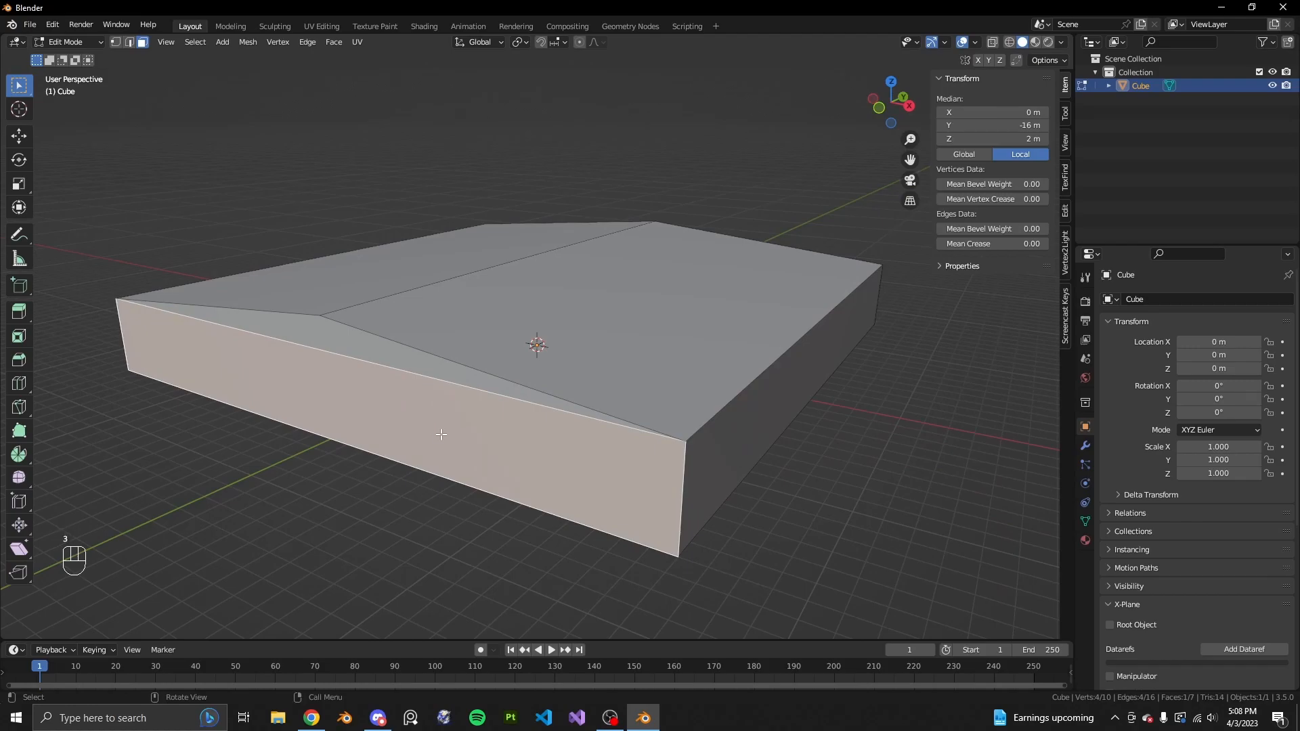
left_click(355, 349)
left_click(361, 394)
left_click(331, 324)
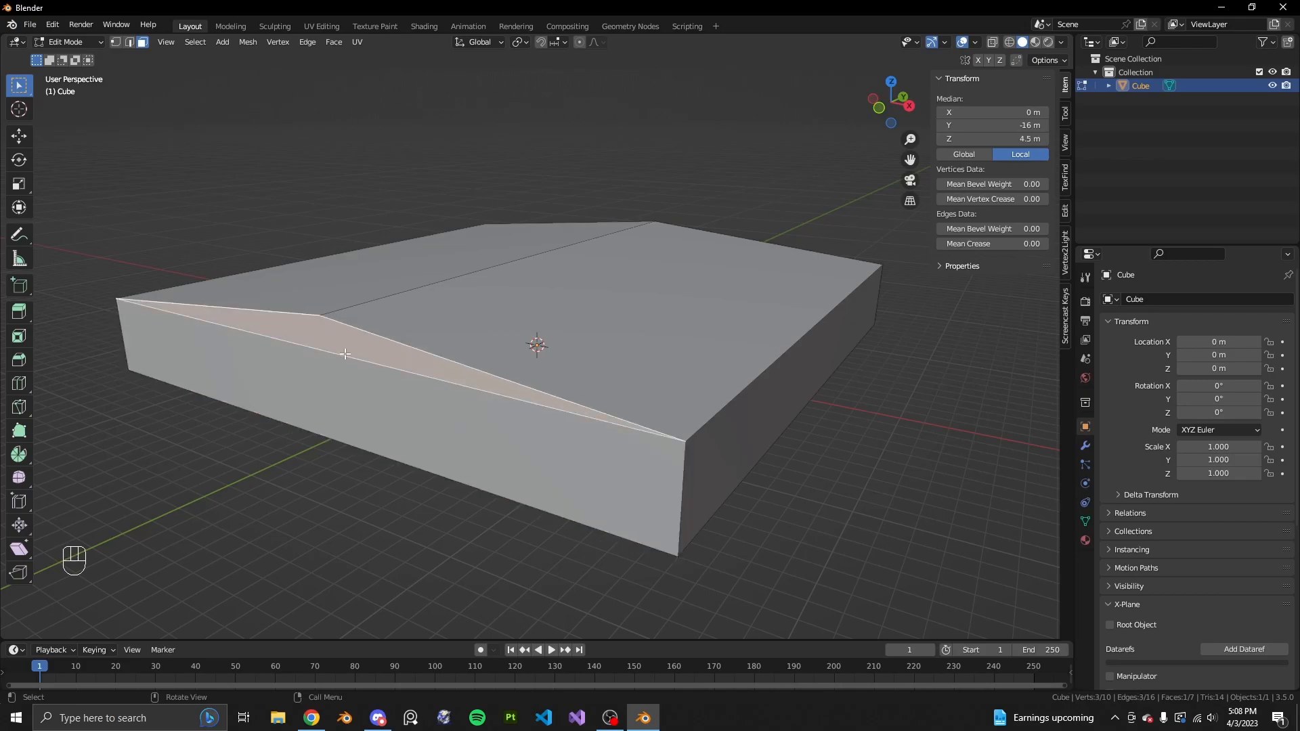
left_click(395, 389)
middle_click_drag(395, 392, 483, 389)
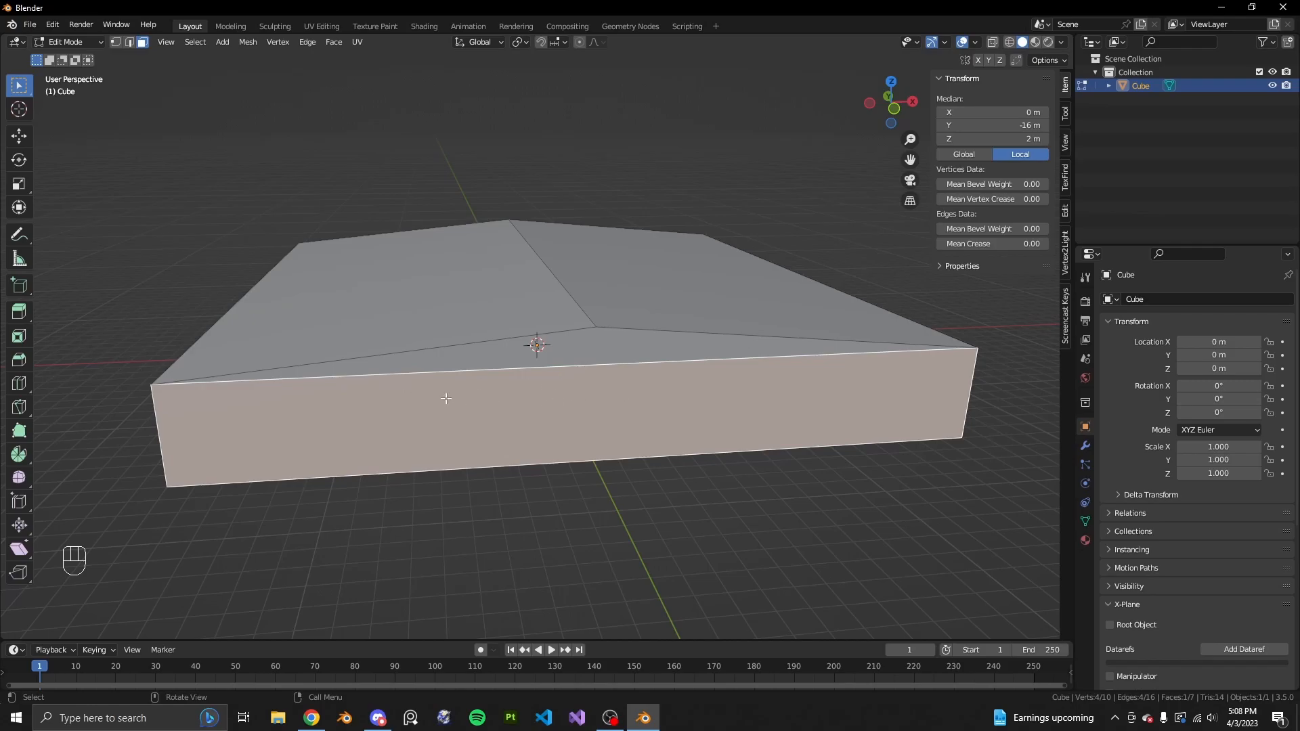
Try to isolate the rectangular front wall face and loop-cut it, and undo the attempt
key("shift+h")
scroll(587, 366, "up", 2)
scroll(587, 366, "down", 6)
key("ctrl+z")
key("ctrl+z")
key("ctrl+z")
key("ctrl+z")
key("ctrl+z")
key("ctrl+z")
key("ctrl+z")
key("ctrl+z")
key("ctrl+z")
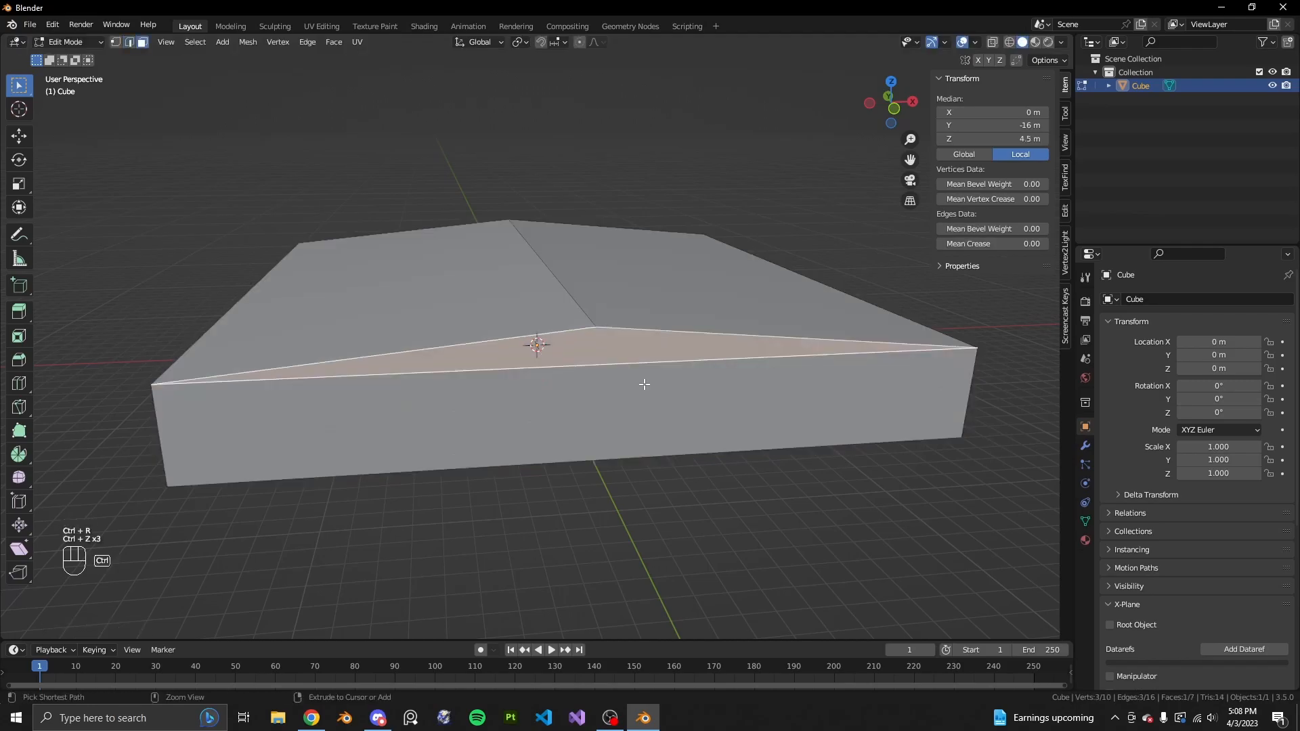
Undo the separate triangle and wall faces back to the original five-sided front gable face
key("ctrl+z")
key("ctrl+z")
key("ctrl+z")
key("ctrl+z")
key("ctrl+z")
key("ctrl+z")
key("ctrl+z")
key("ctrl+z")
key("ctrl+z")
key("ctrl+z")
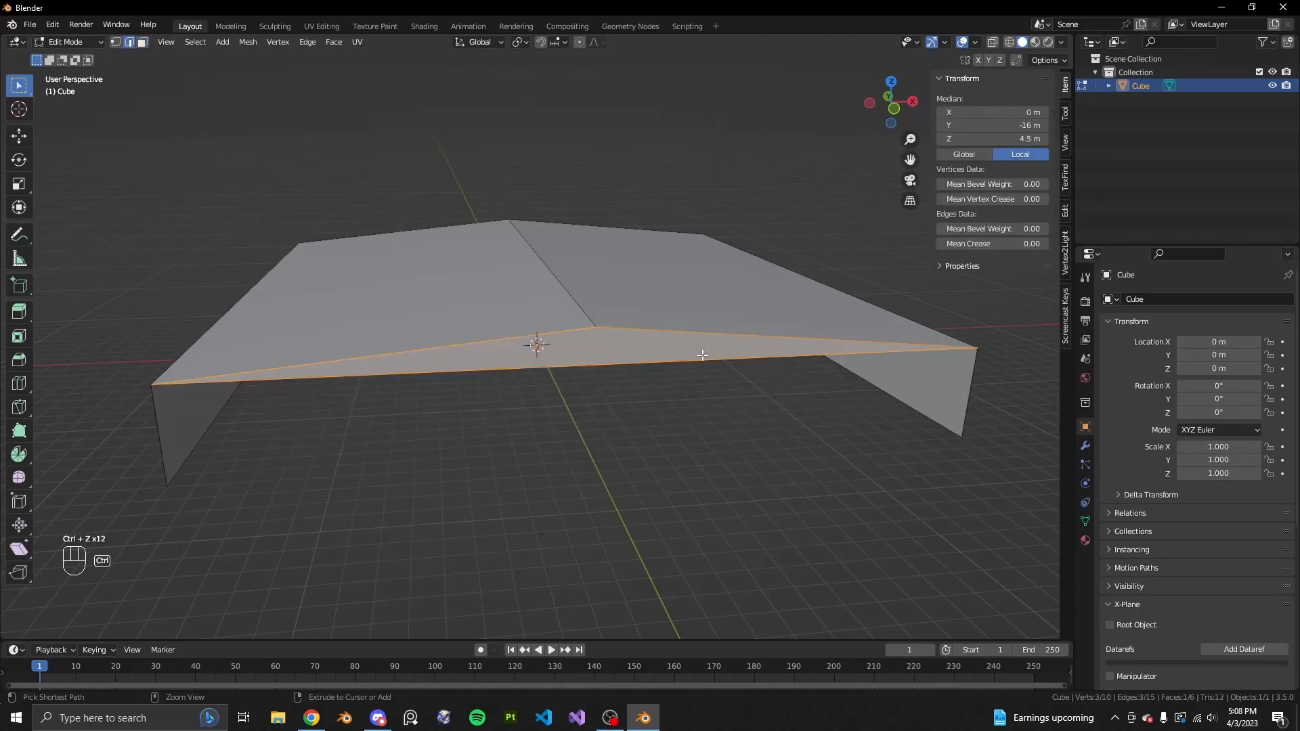
key("ctrl+z")
key("ctrl+z")
key("ctrl+z")
key("ctrl+z")
key("ctrl+z")
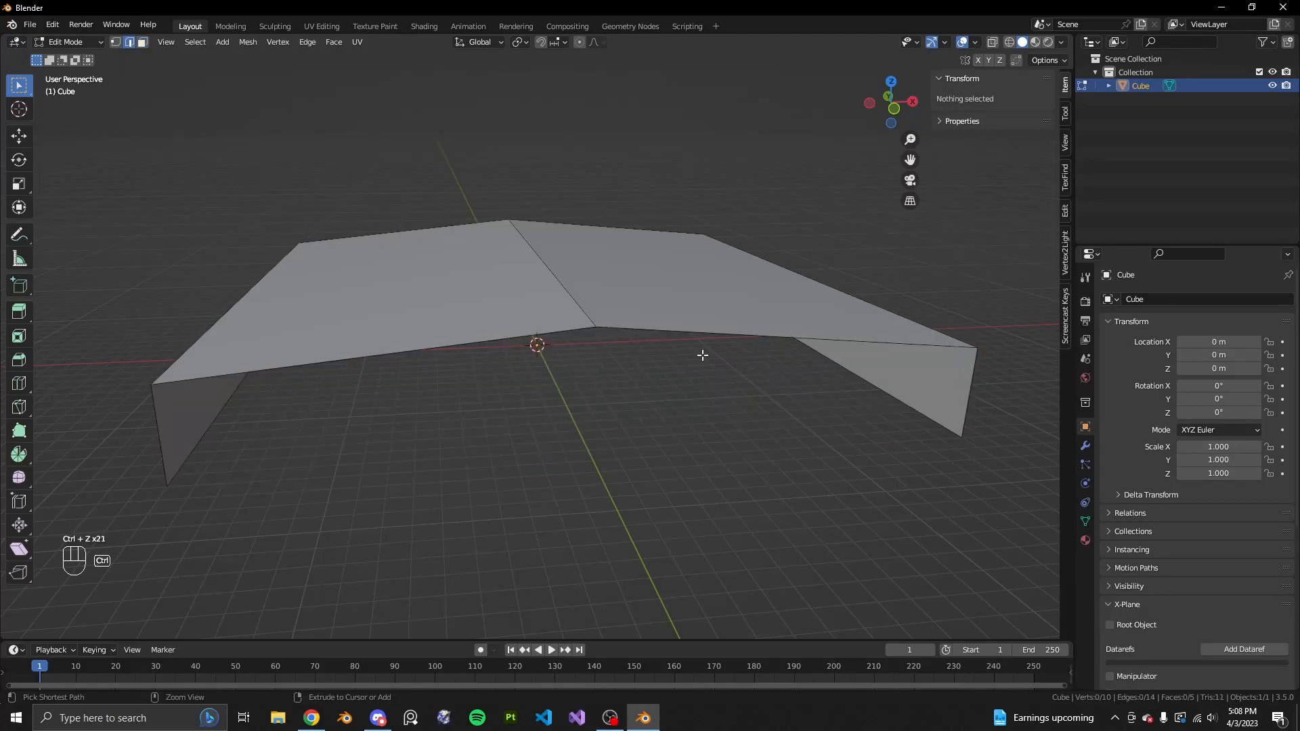
Connect the two upper corner vertices of the front gable face with an edge, splitting it into a triangle and a rectangle
left_click(430, 552)
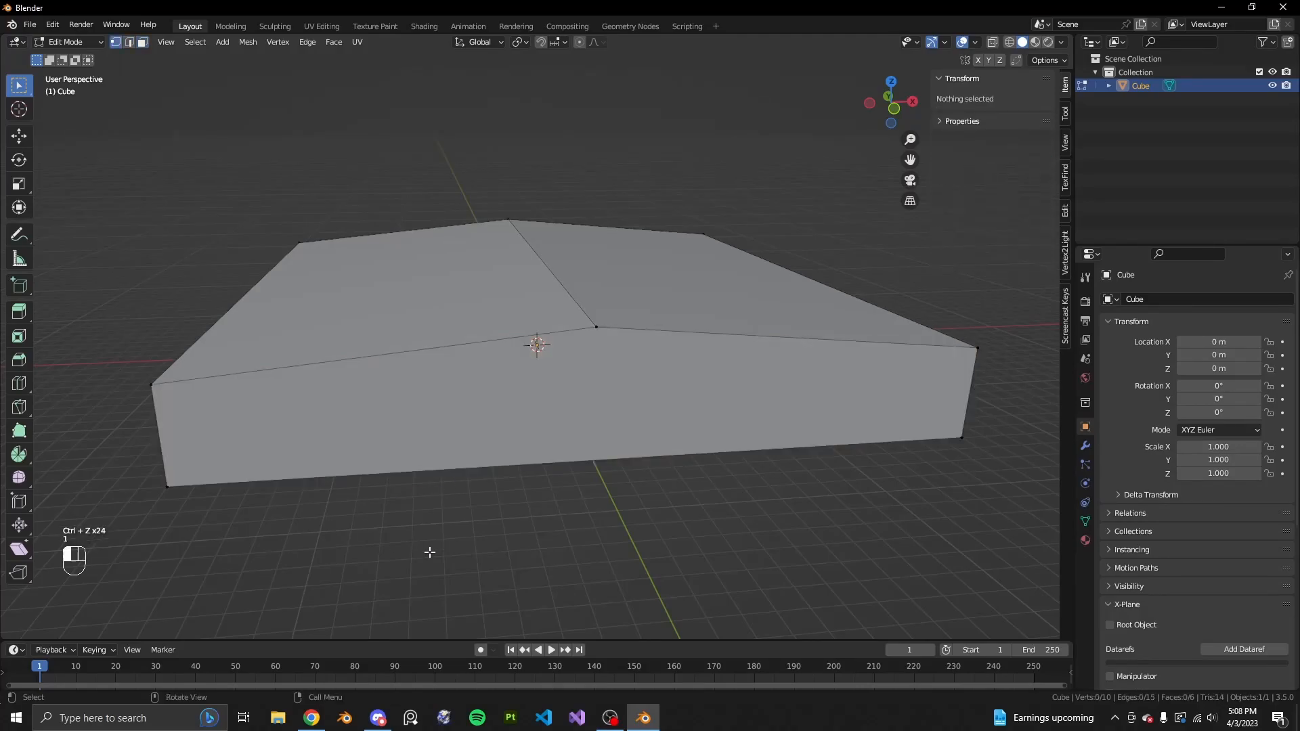
left_click(151, 384)
middle_click_drag(366, 406, 730, 405)
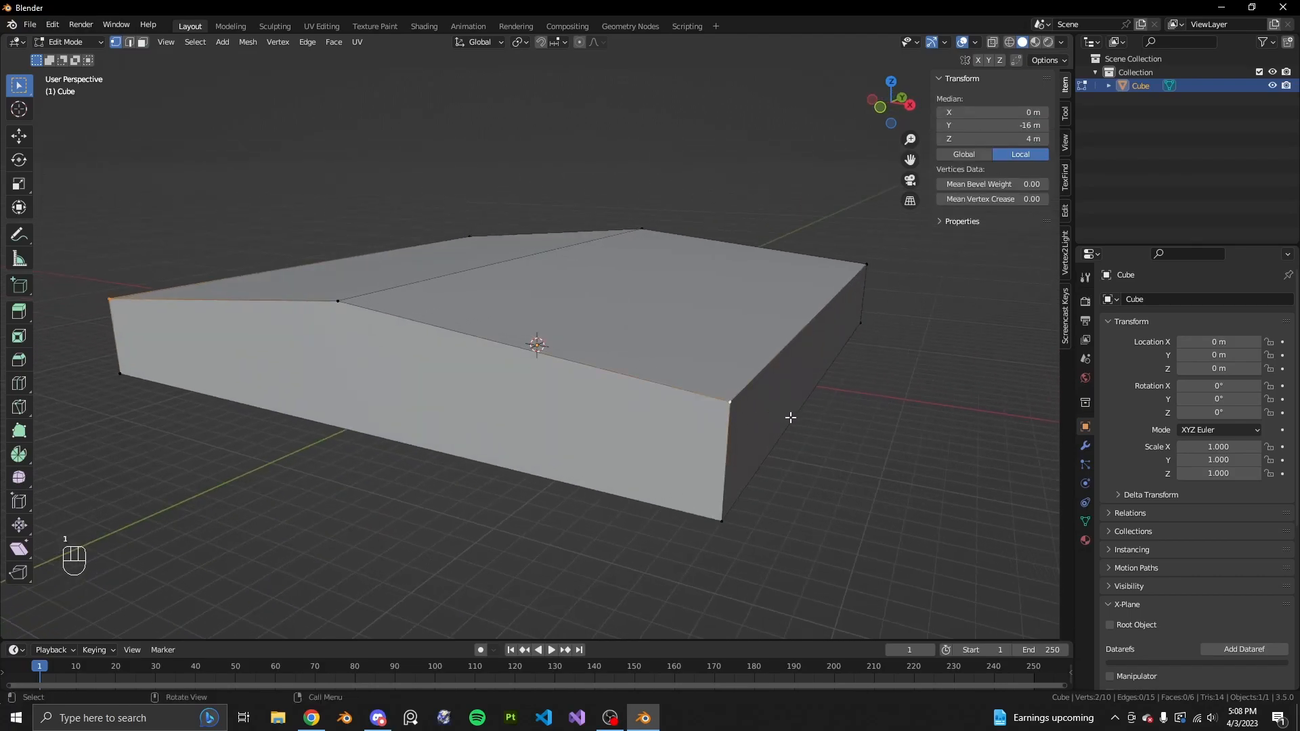
left_click(724, 400, "shift")
left_click(140, 61)
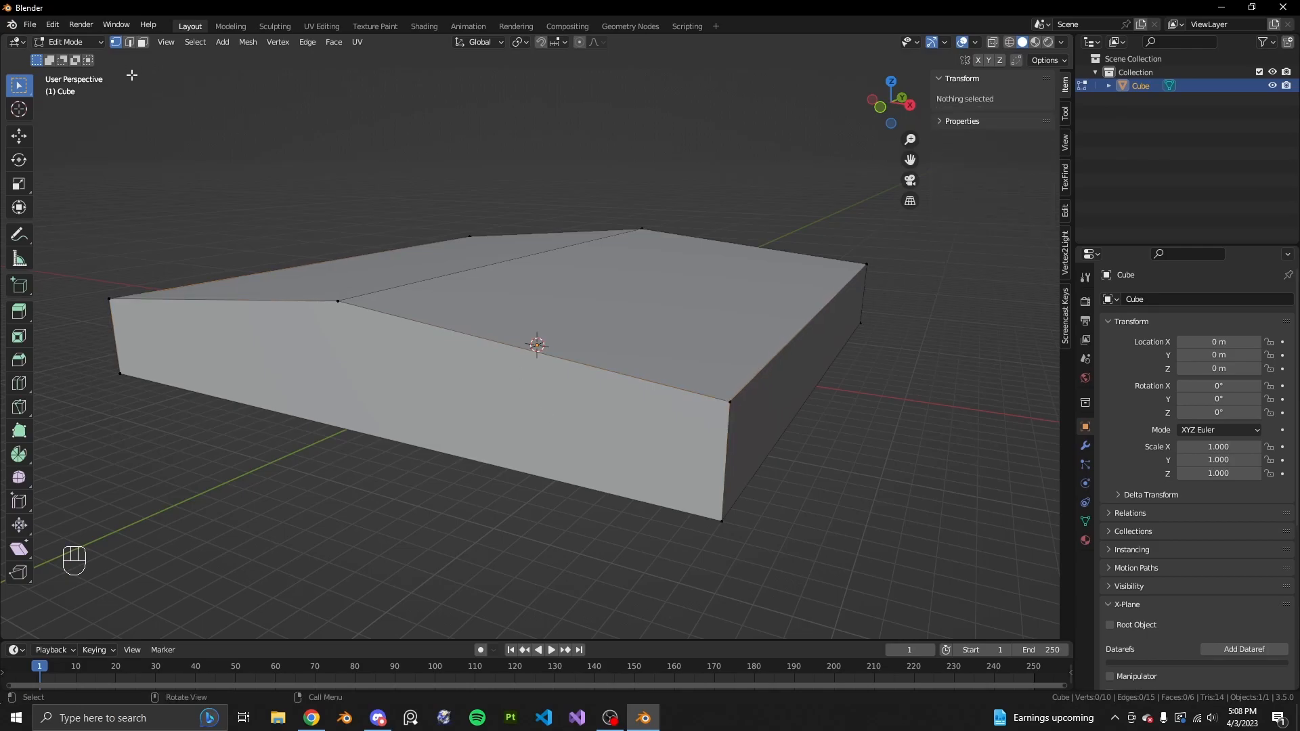
left_click(140, 305)
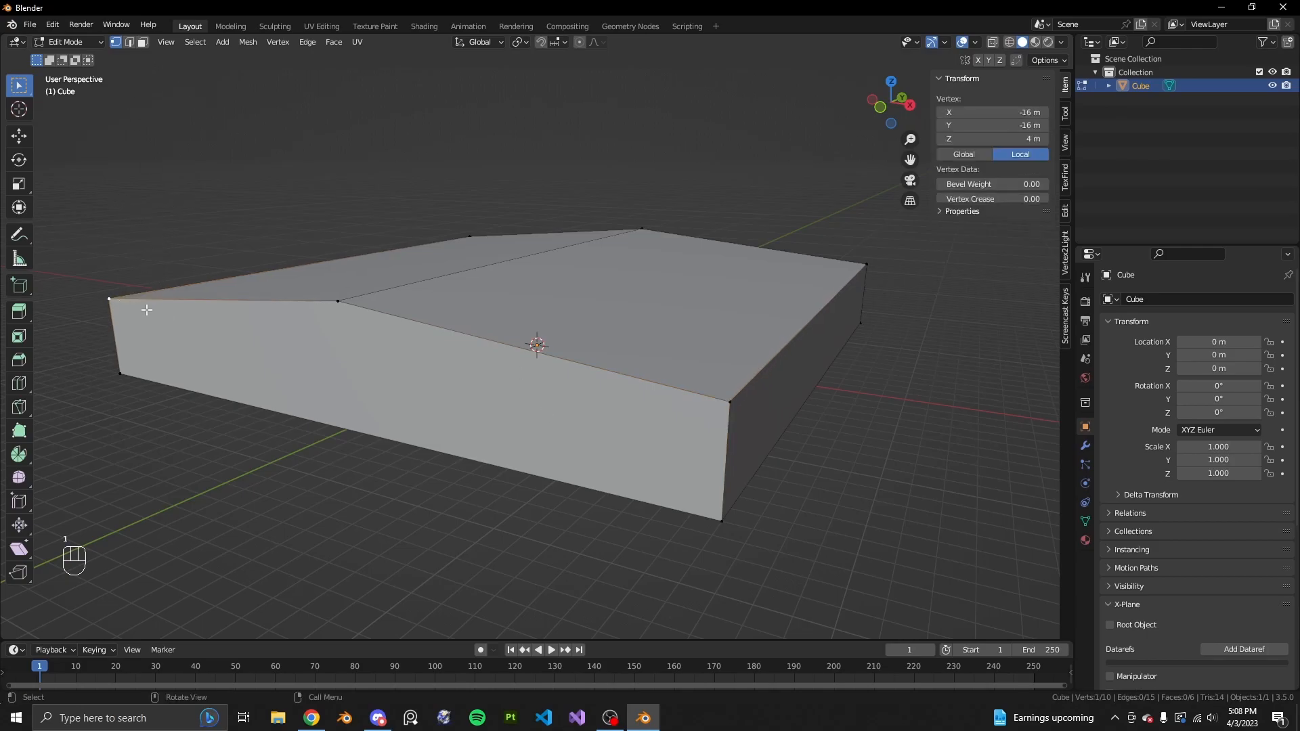
left_click(733, 404, "shift")
key("j")
Try a vertical loop cut on the isolated rectangular front wall face, and undo the cut and the isolation
key("3")
left_click(378, 364, "ctrl")
key("shift+h")
key("ctrl+r")
scroll(422, 351, "up", 7)
scroll(423, 352, "down", 7)
left_click(423, 352)
right_click(424, 351)
key("ctrl+z")
key("ctrl+z")
middle_click_drag(436, 368, 618, 412)
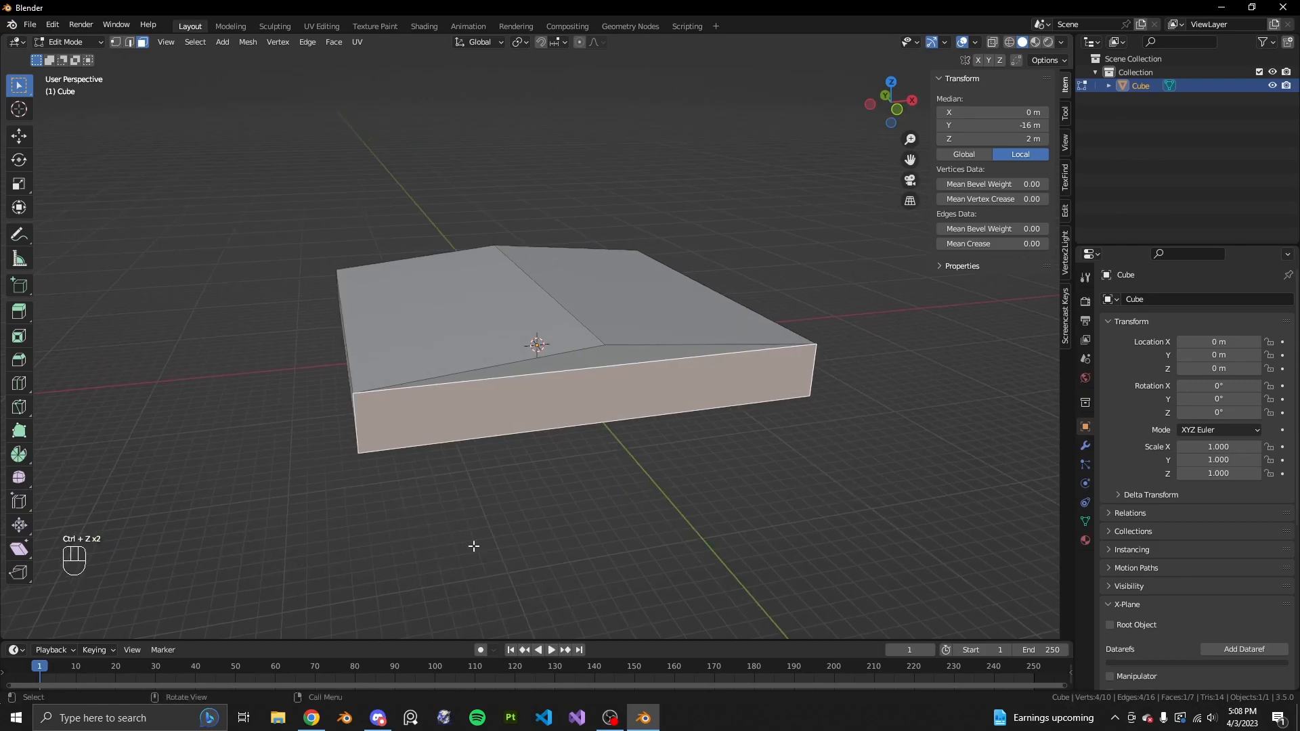
Check the hangar's front in Google Earth, and isolate the rectangular front wall face in Blender's front orthographic view
left_click(312, 718)
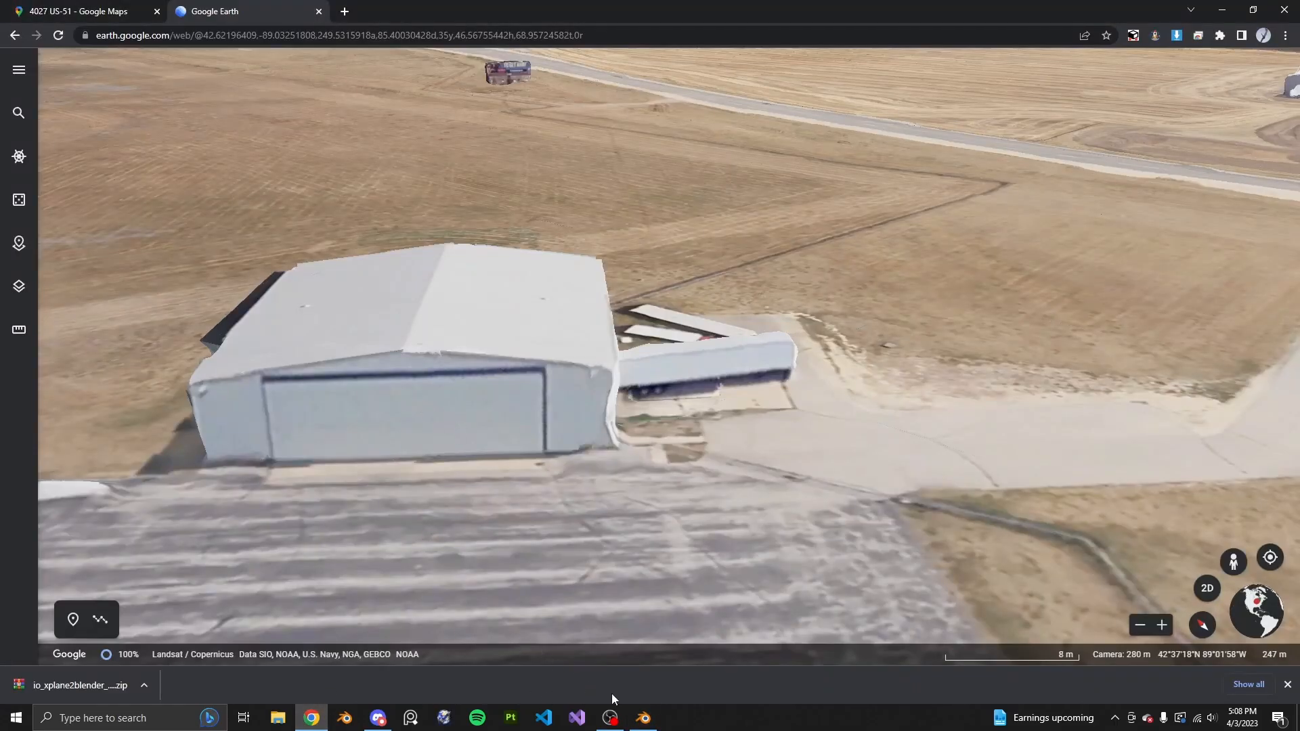
left_click(643, 718)
middle_click_drag(644, 474, 717, 459)
scroll(717, 458, "up", 3)
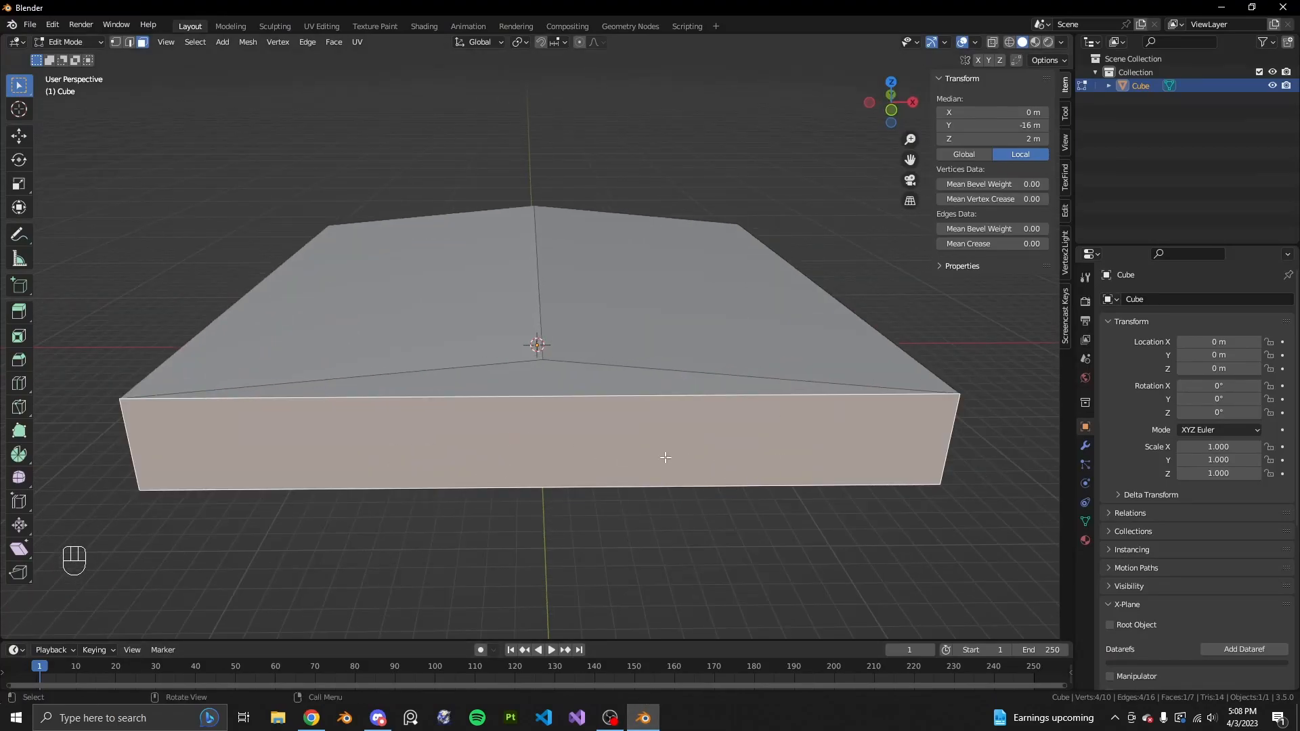
middle_click_drag(693, 456, 644, 456)
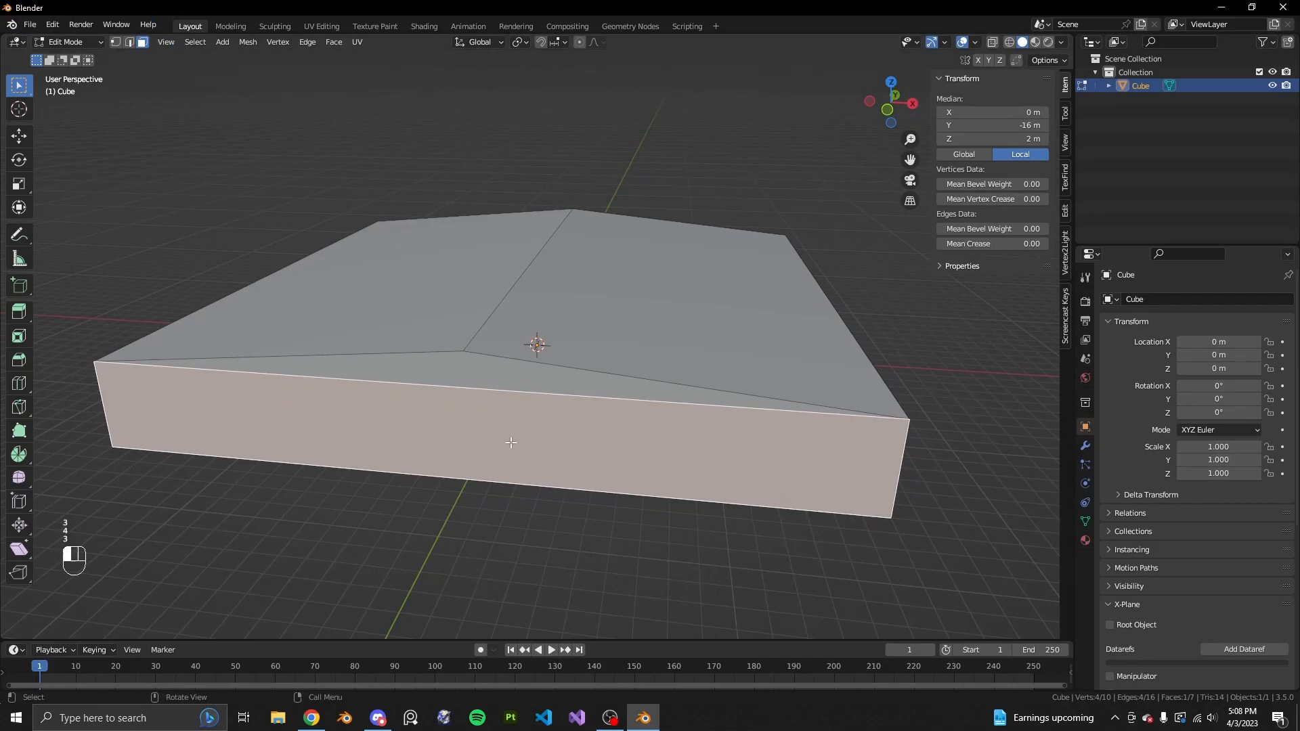
key("shift+h")
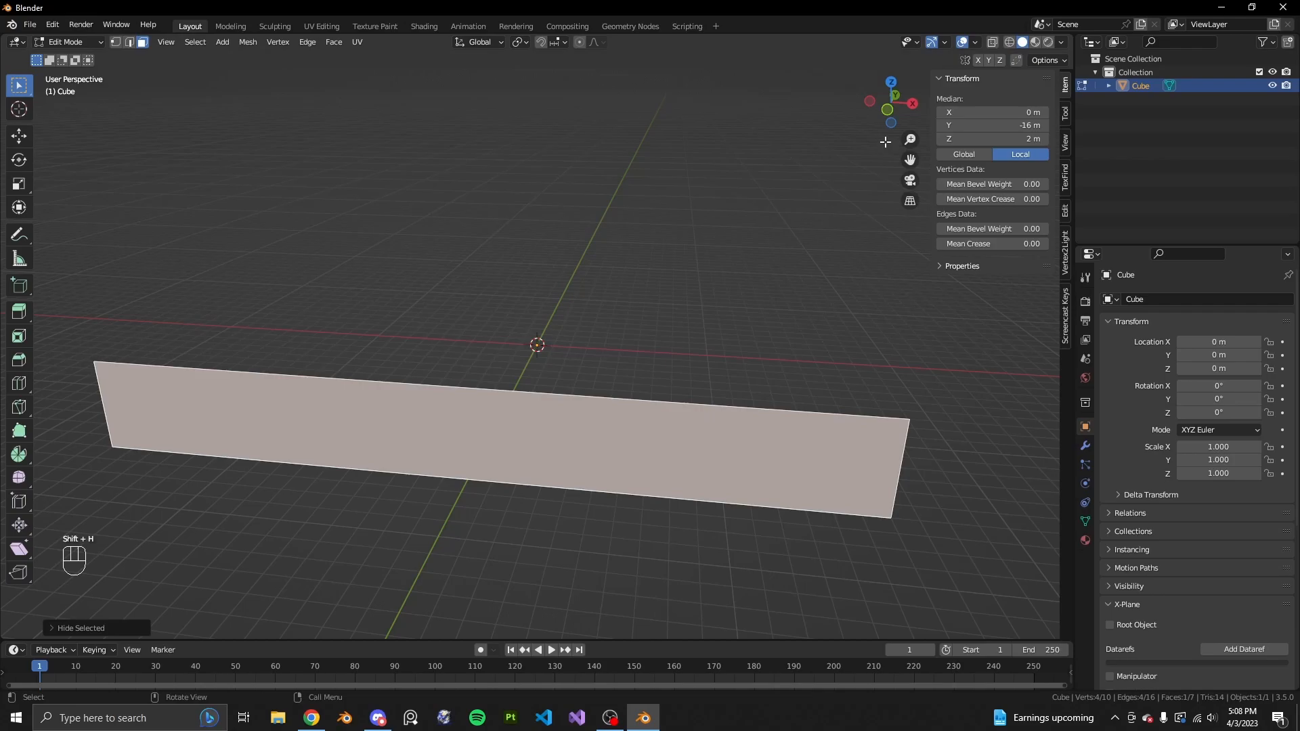
middle_click_drag(691, 426, 642, 379)
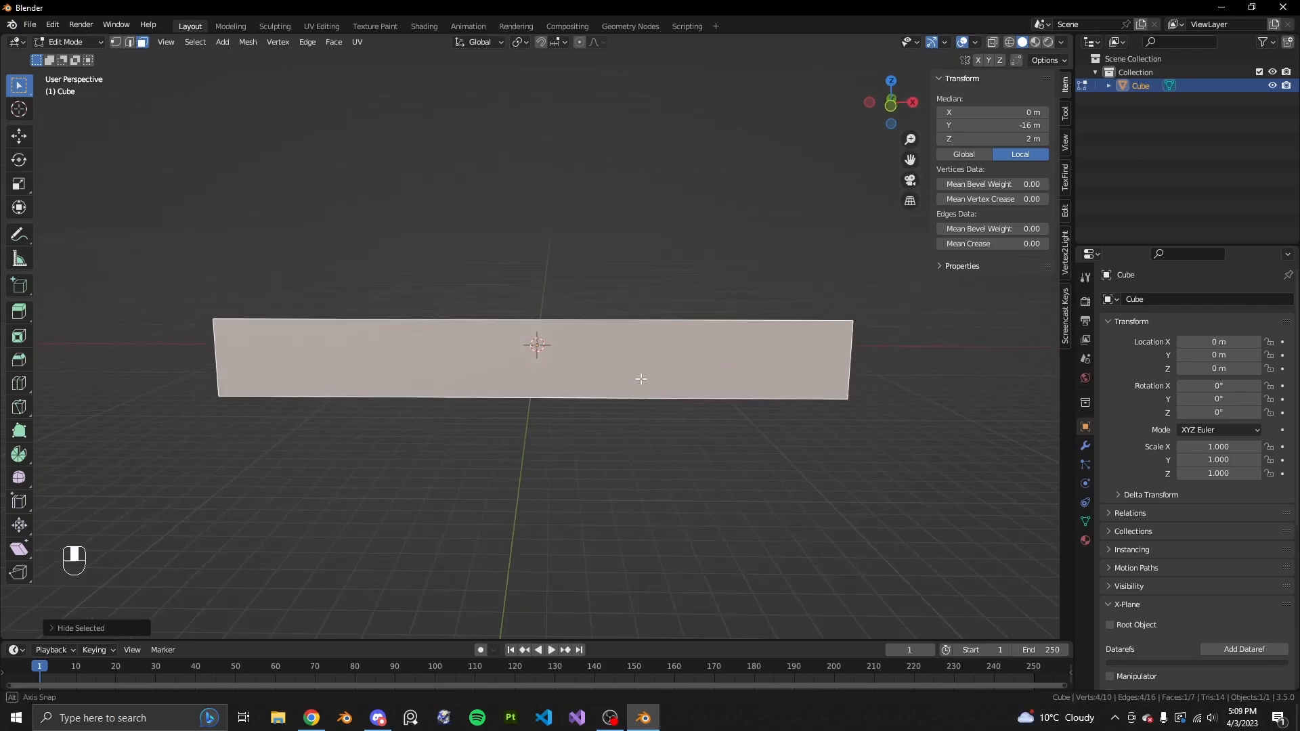
left_click(892, 104)
middle_click_drag(713, 264, 705, 354, "shift")
scroll(537, 339, "up", 1)
scroll(537, 338, "down", 2)
Add a centred vertical loop cut to the front wall face and undo it
key("ctrl+r")
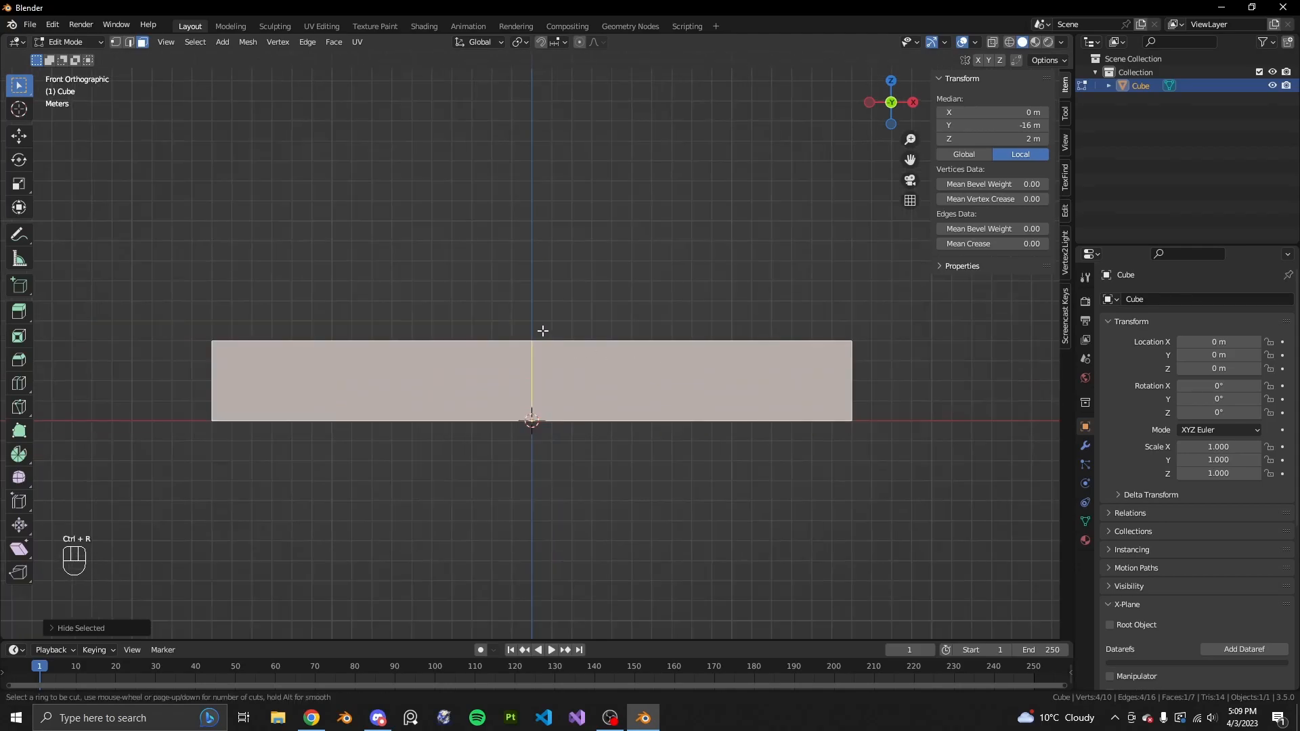
left_click(531, 417)
right_click(531, 418)
scroll(556, 369, "up", 3)
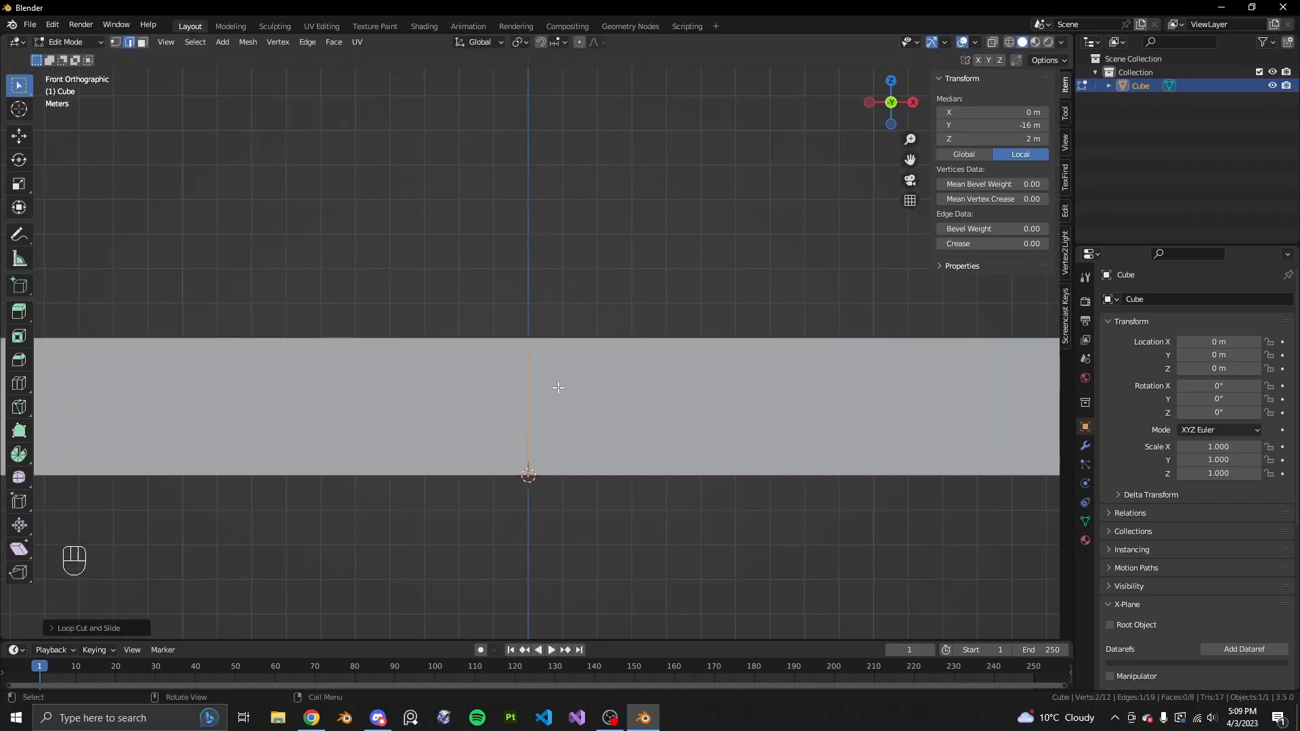
scroll(601, 393, "down", 3)
key("ctrl+z")
Add one vertical loop cut to the front wall face and set its slide factor to 0 so it is centred
key("ctrl+r")
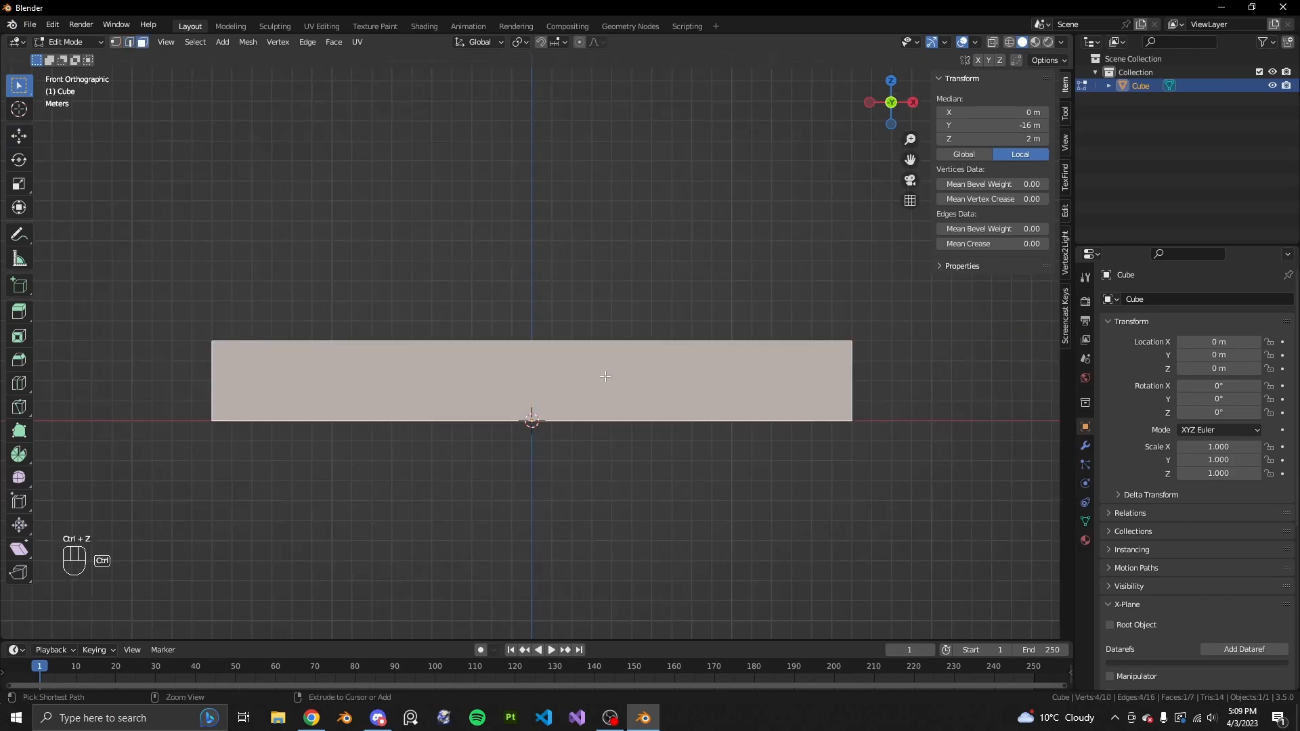
left_click(541, 325)
left_click(457, 316)
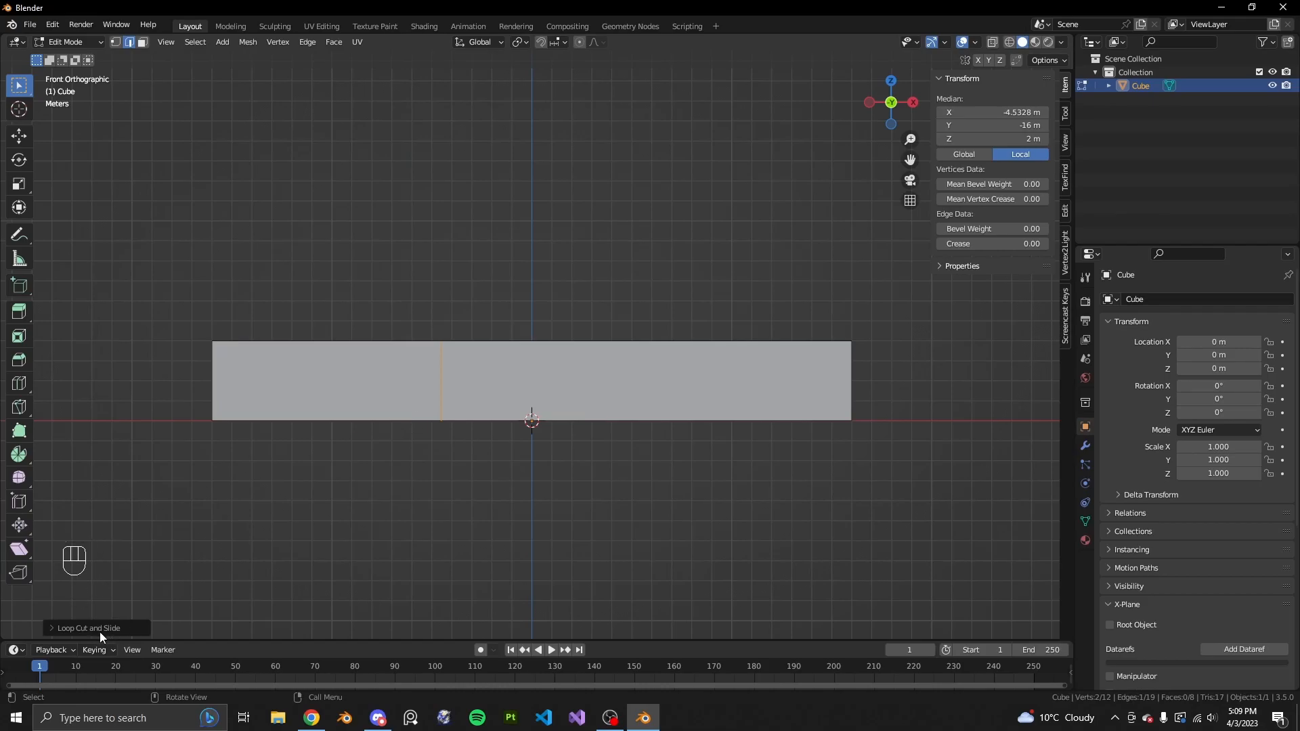
left_click(78, 628)
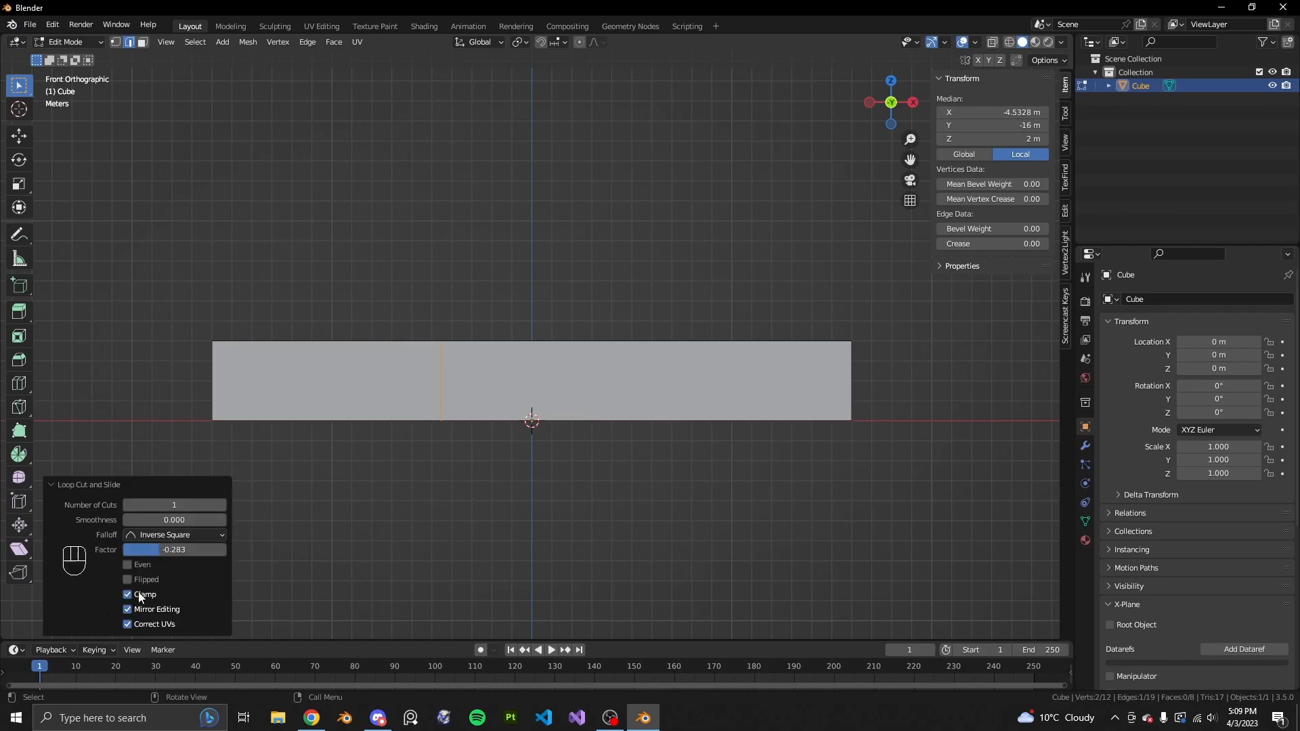
left_click(207, 549)
type("0")
key("Return")
left_click(170, 484)
scroll(540, 398, "up", 3)
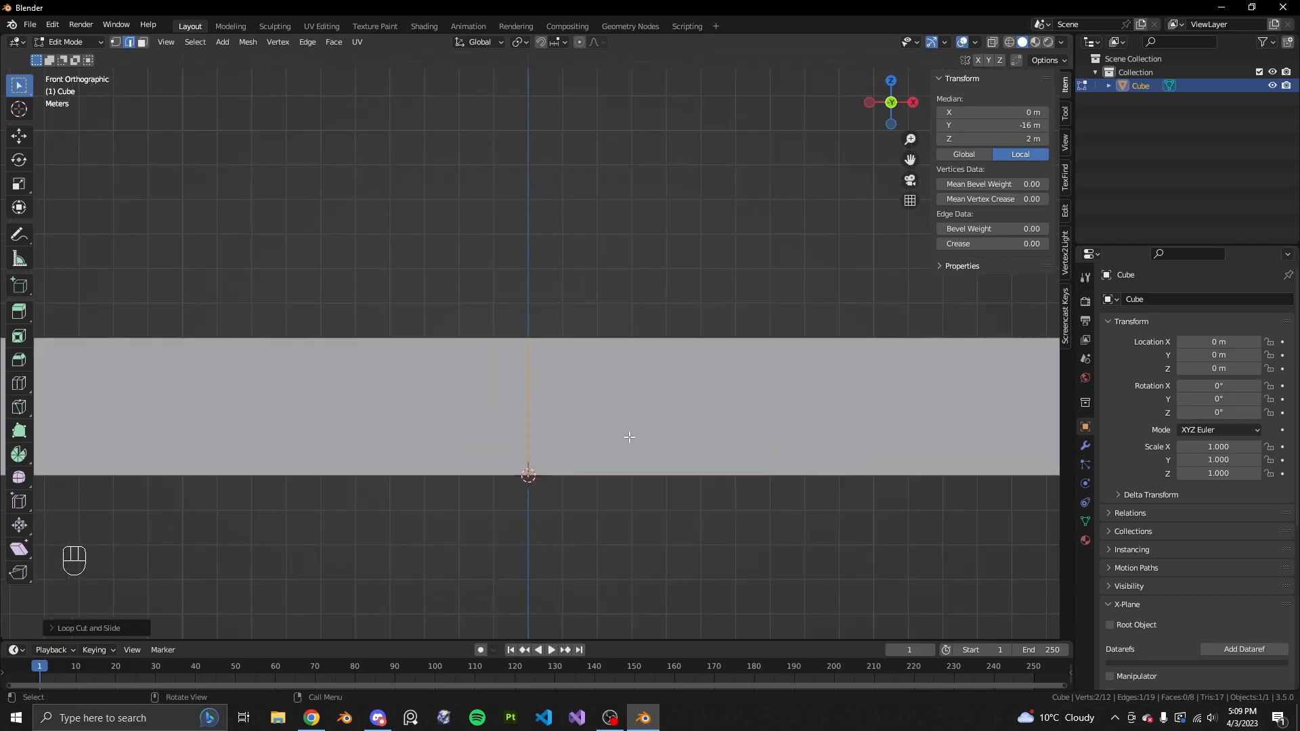
scroll(629, 437, "down", 3)
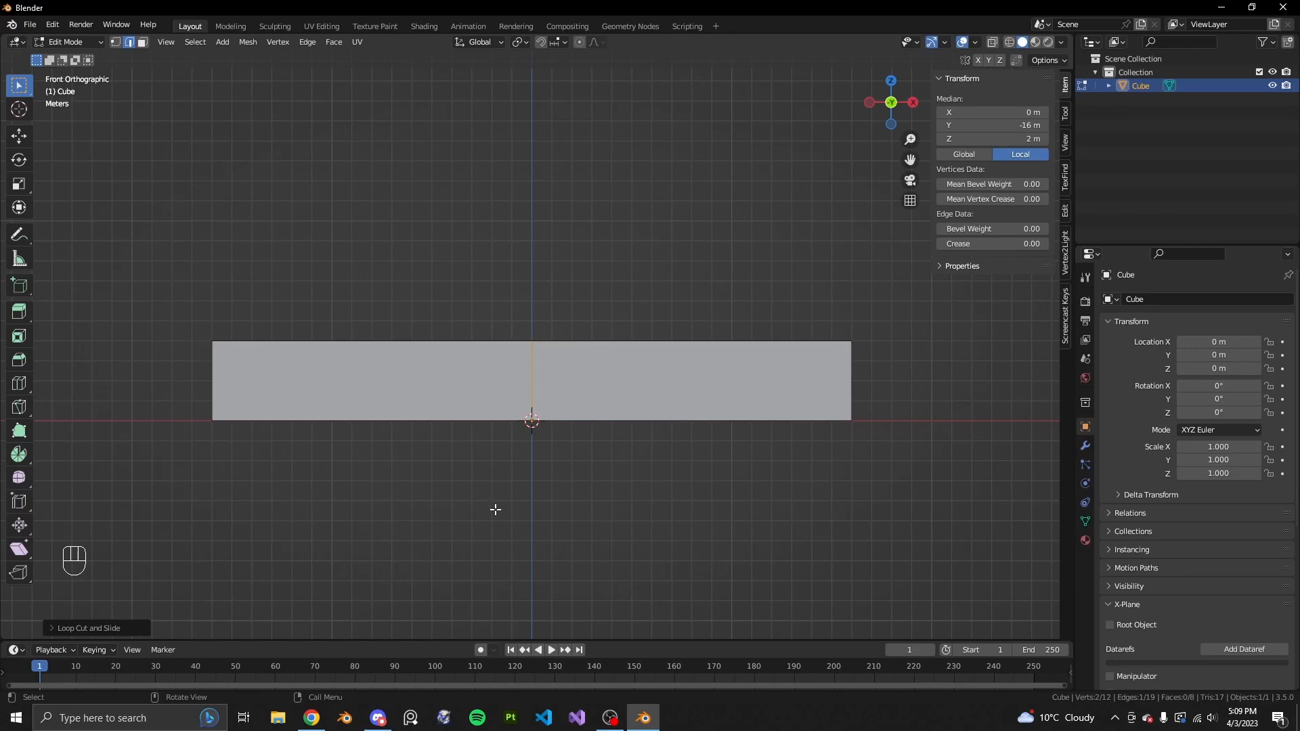
Bevel the centre edge of the front wall with one segment and a width of about 9.6 m to form a door panel
key("ctrl")
scroll(447, 390, "down", 1)
scroll(426, 405, "up", 2)
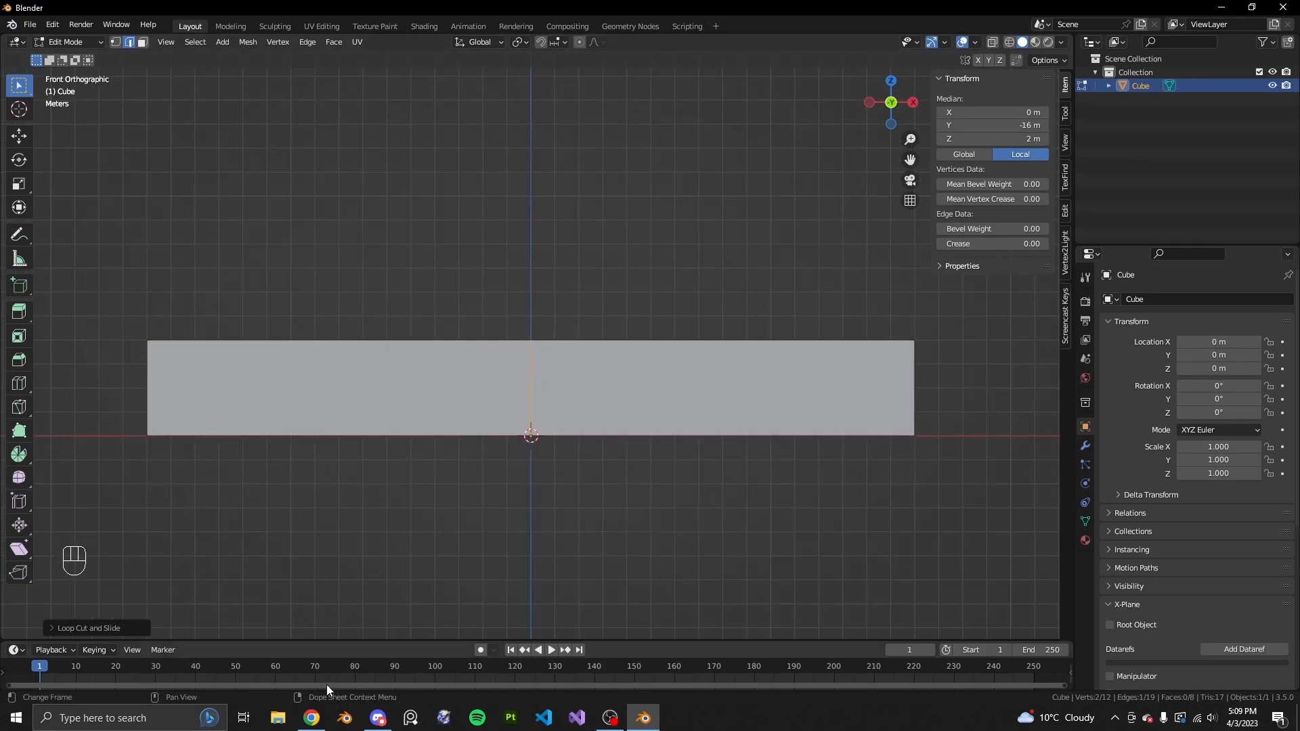
middle_click_drag(847, 119, 806, 238)
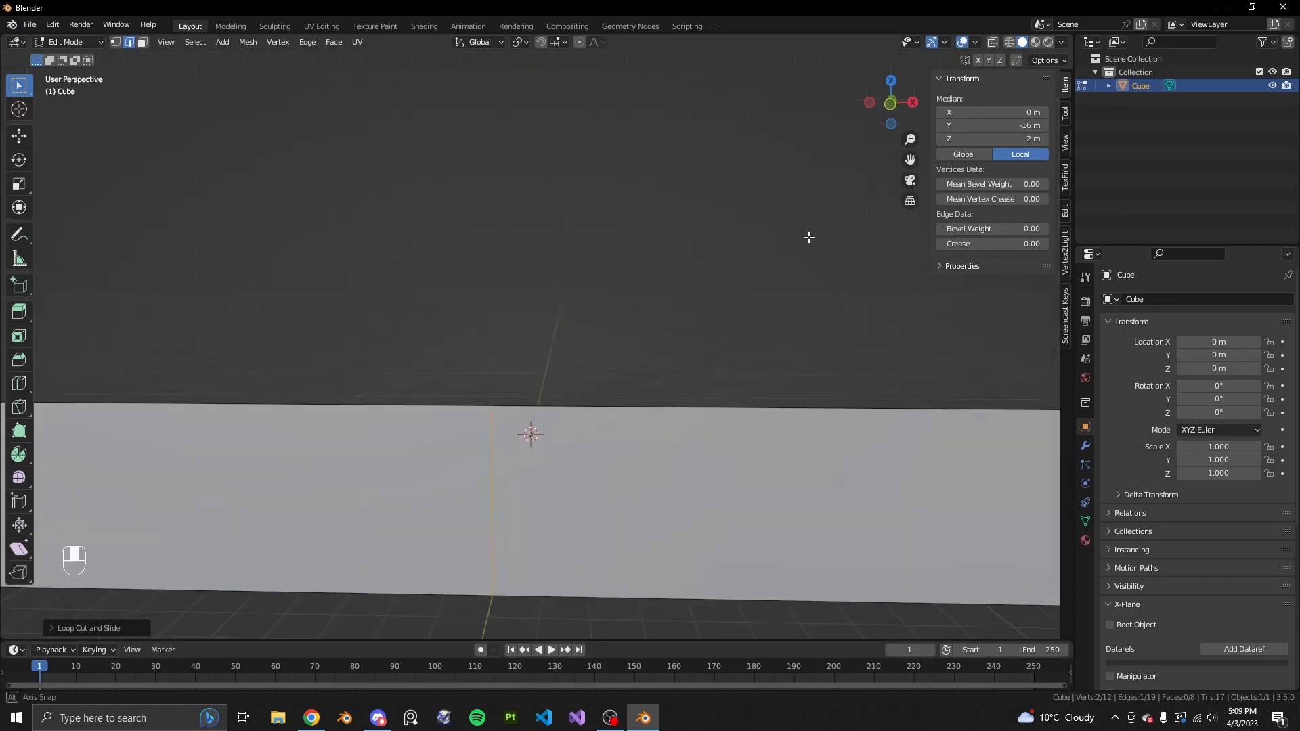
left_click(893, 109)
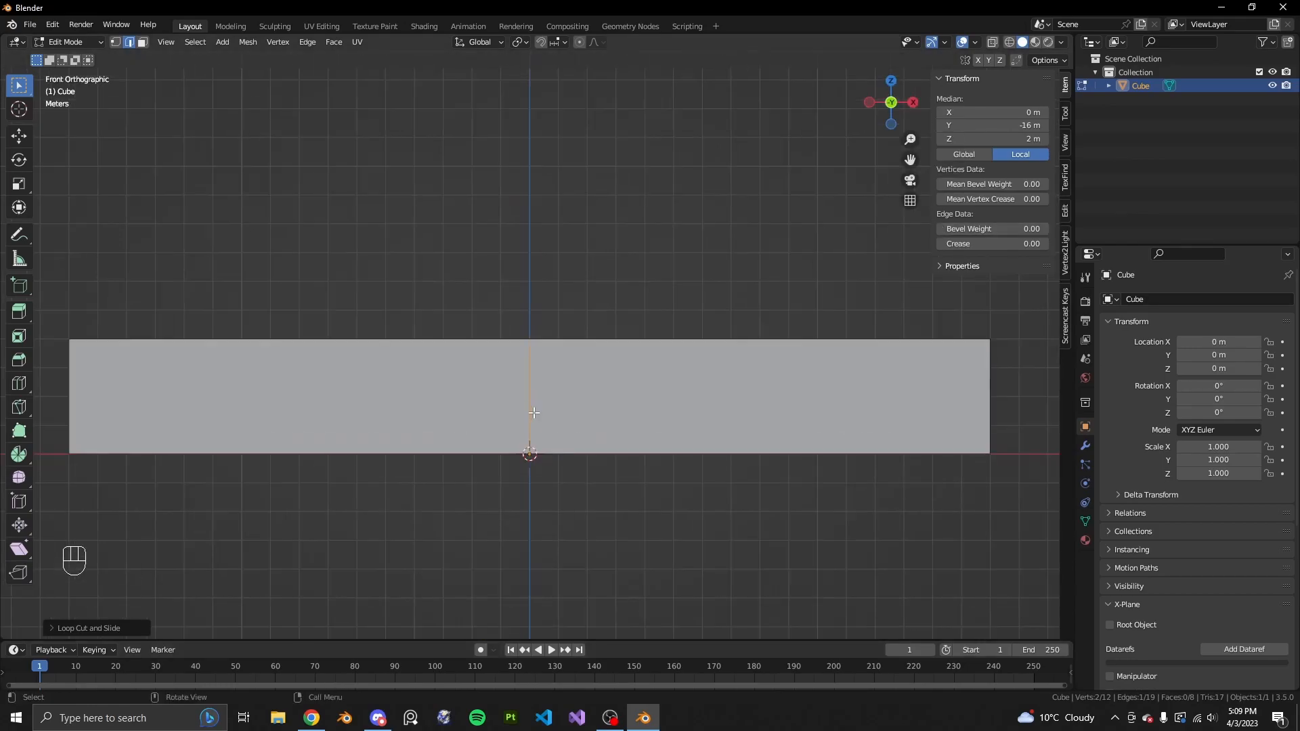
scroll(533, 410, "down", 2)
key("ctrl")
key("ctrl+b")
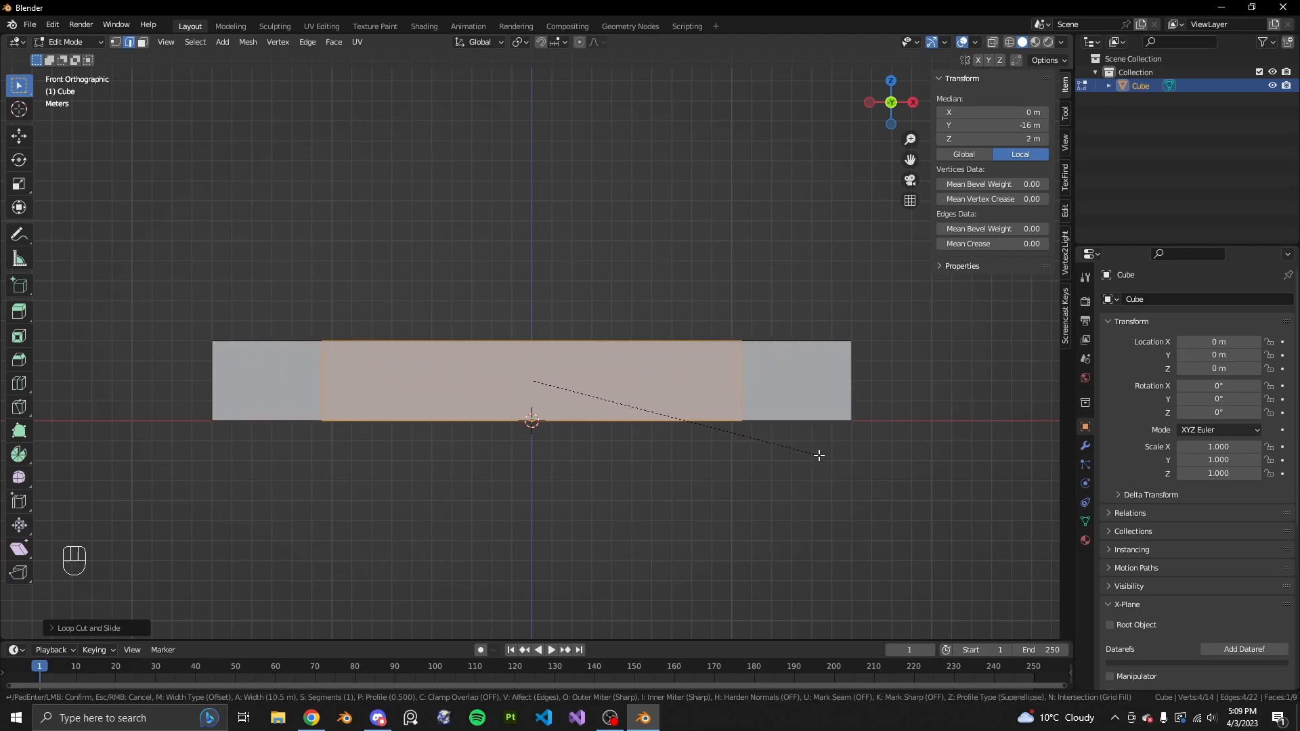
left_click(801, 453)
left_click(107, 629)
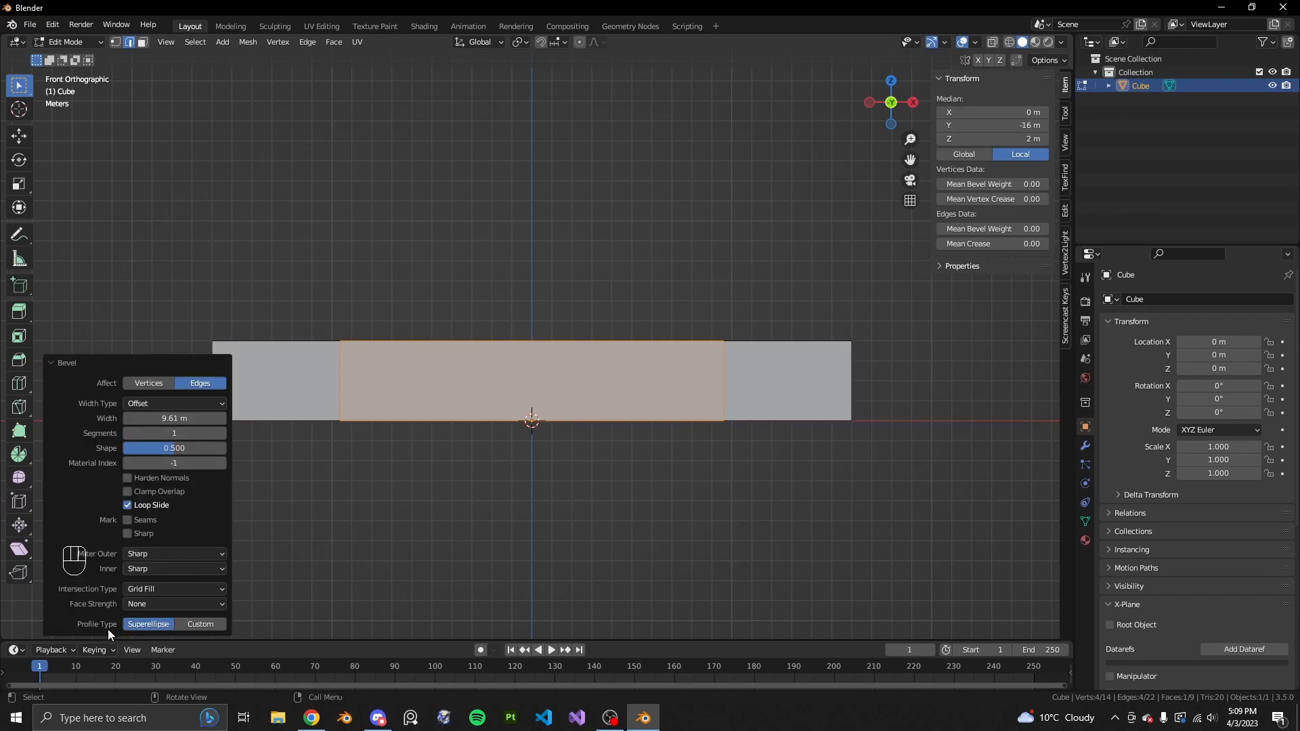
left_click(115, 363)
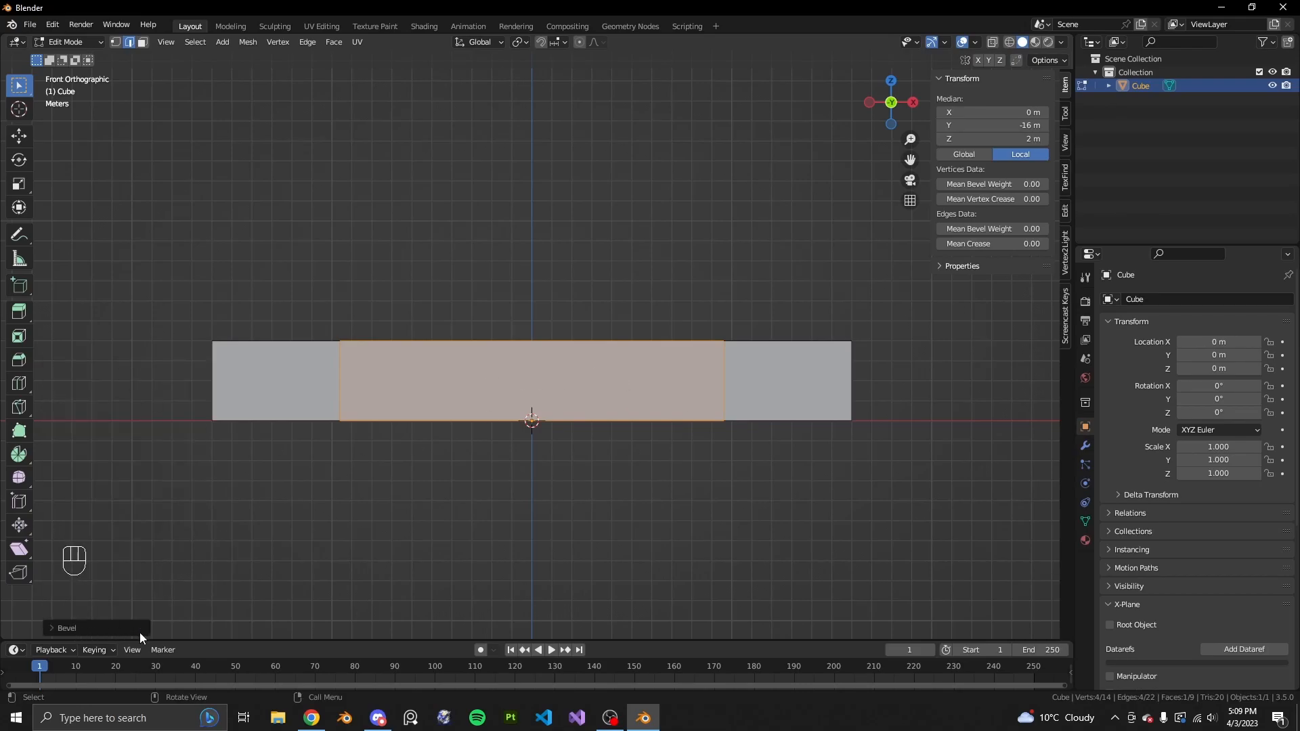
Set the bevel width to 10 m and return to face selection
left_click(108, 628)
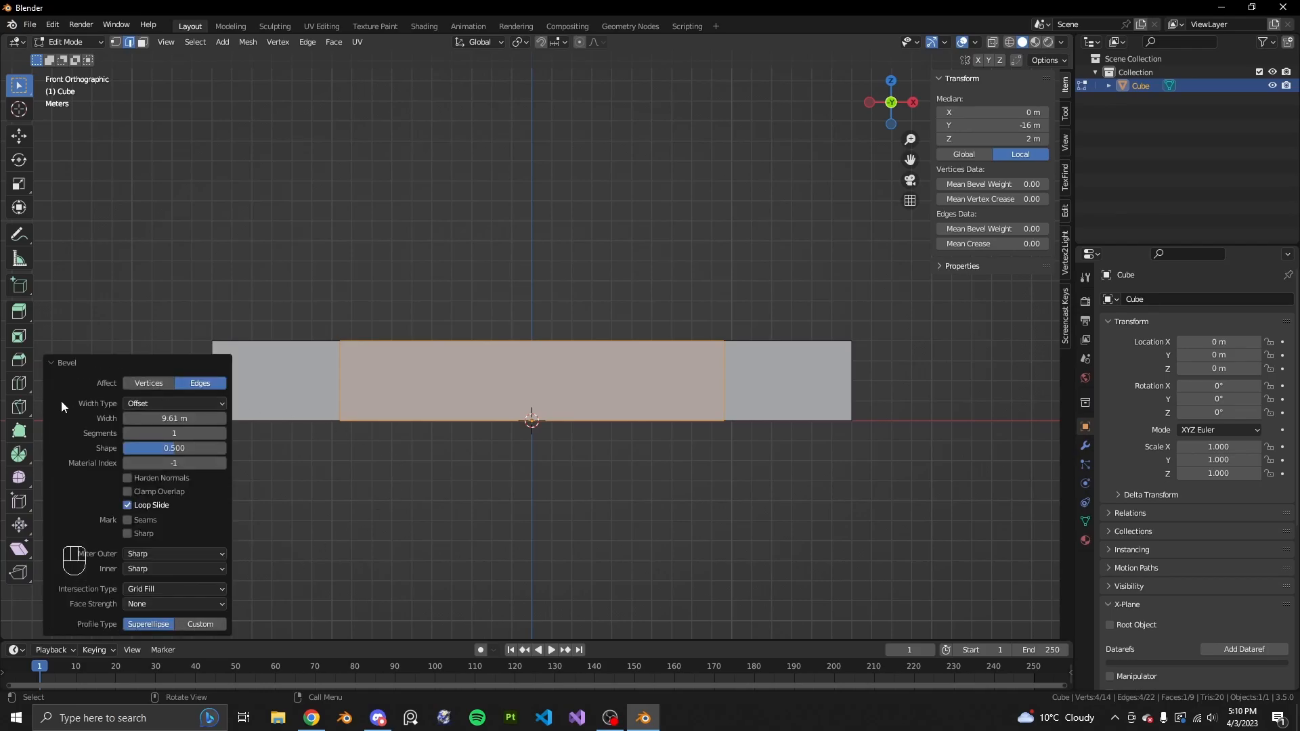
mouse_move(174, 418)
left_mouse_down()
mouse_move(298, 418)
mouse_move(170, 418)
left_mouse_up()
left_click(167, 419)
type("10")
key("Return")
key("3")
Compare the divided front wall with the hangar in Google Earth, and reveal the hidden hangar faces with nothing selected
scroll(662, 494, "down", 3)
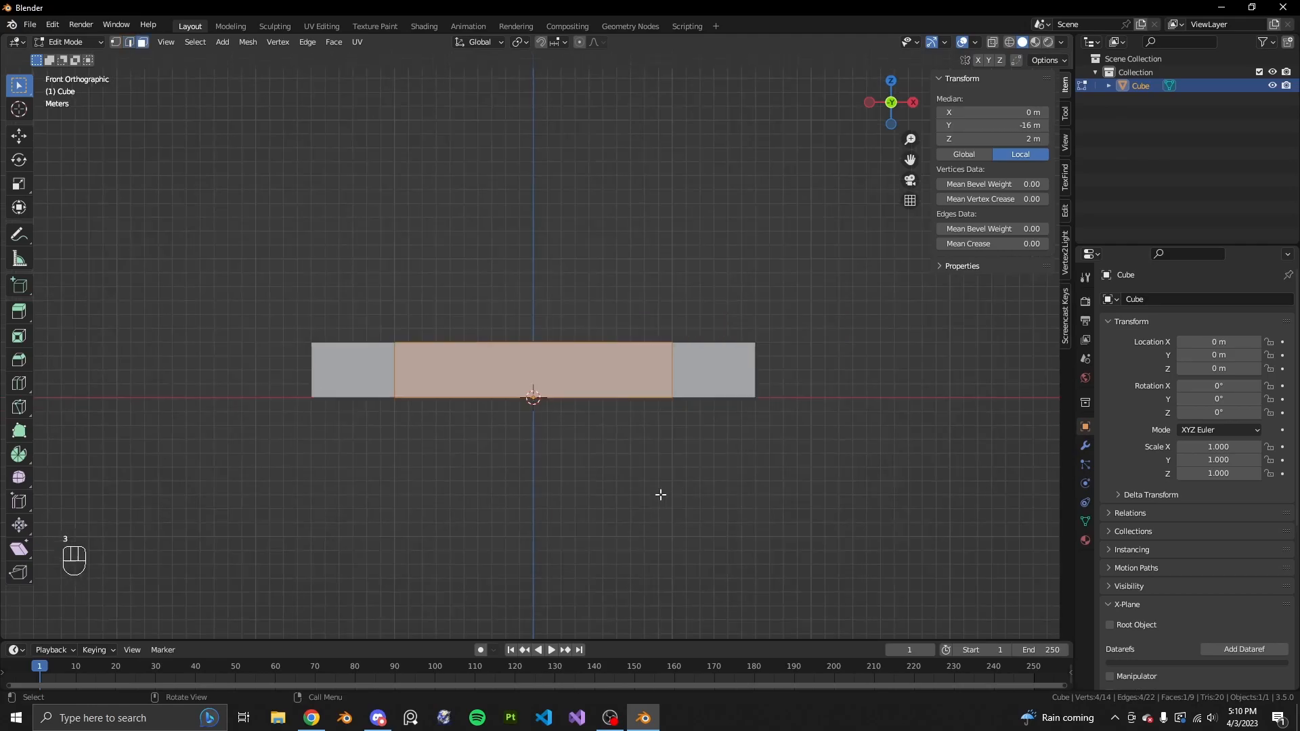
middle_click_drag(662, 494, 604, 514)
scroll(605, 513, "up", 2)
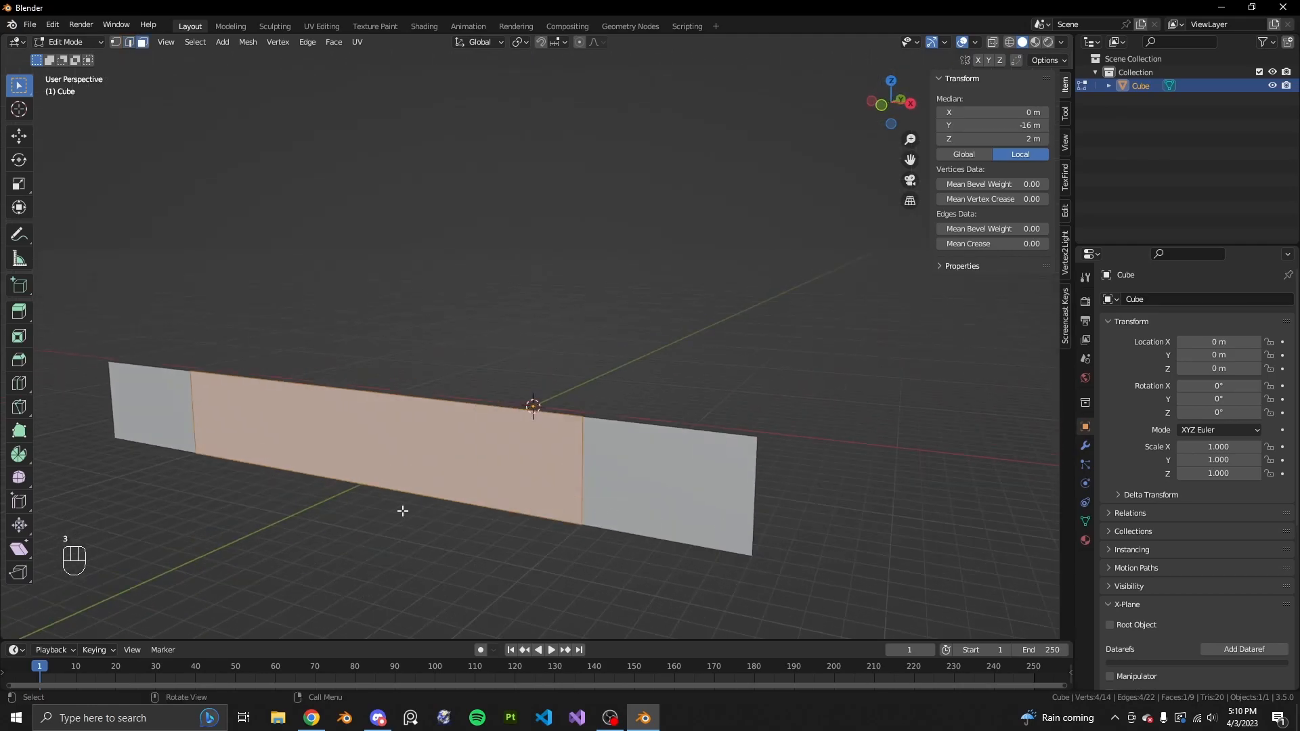
left_click(311, 718)
left_click(644, 717)
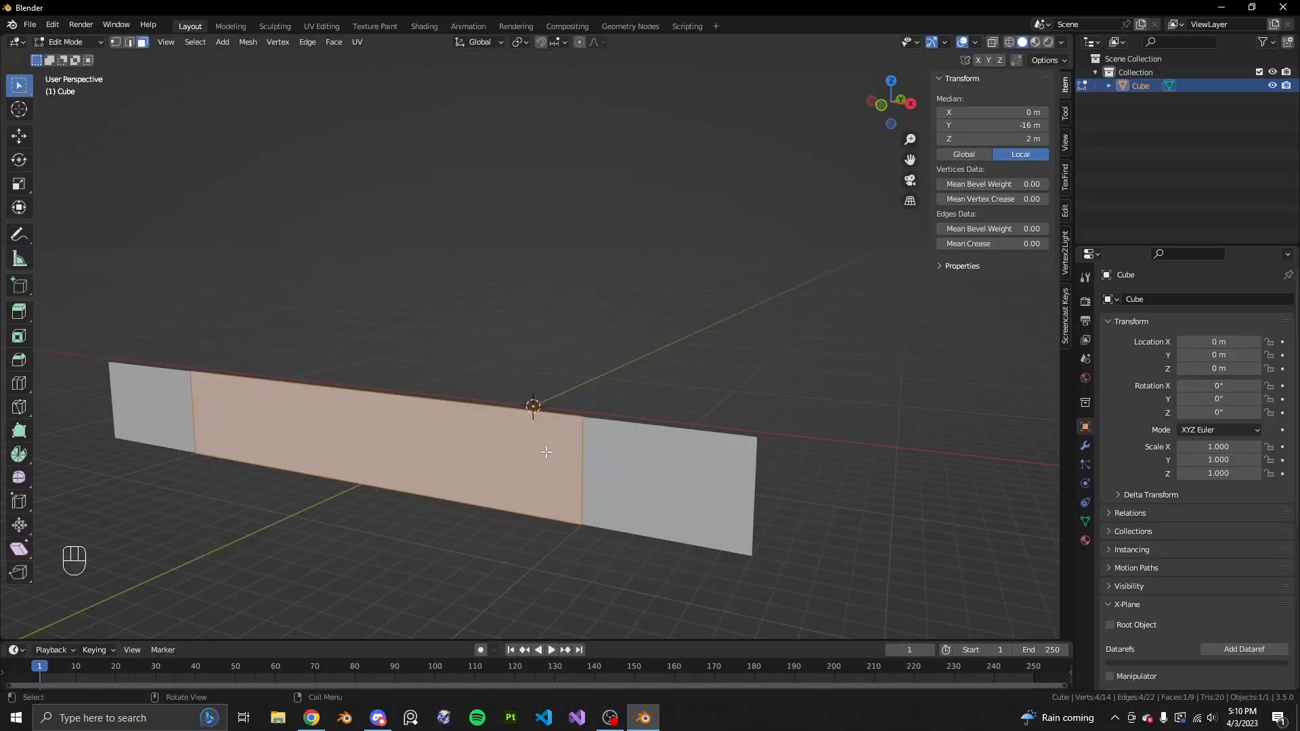
scroll(584, 438, "down", 2)
key("alt+h")
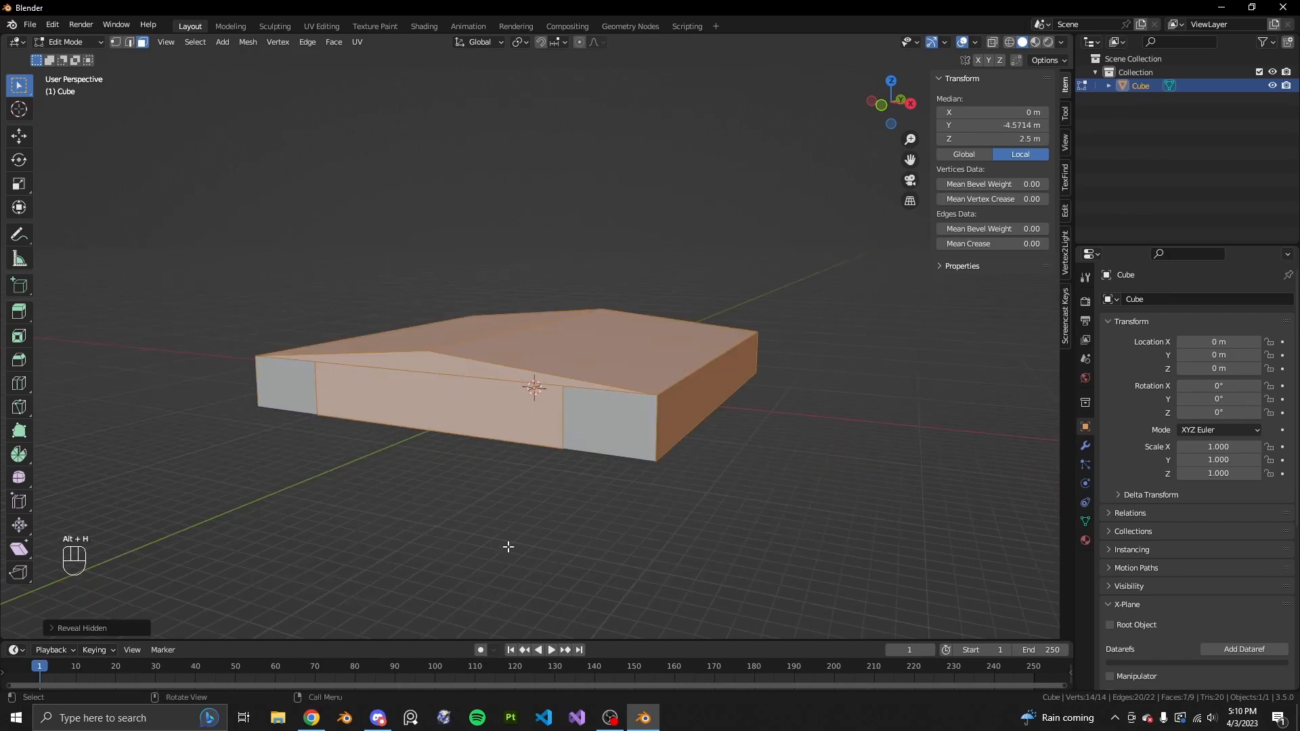
left_click(510, 545)
middle_click_drag(549, 502, 563, 498)
Check the hangar door in Google Earth and select the central door face on the front wall in Blender
left_click(317, 719)
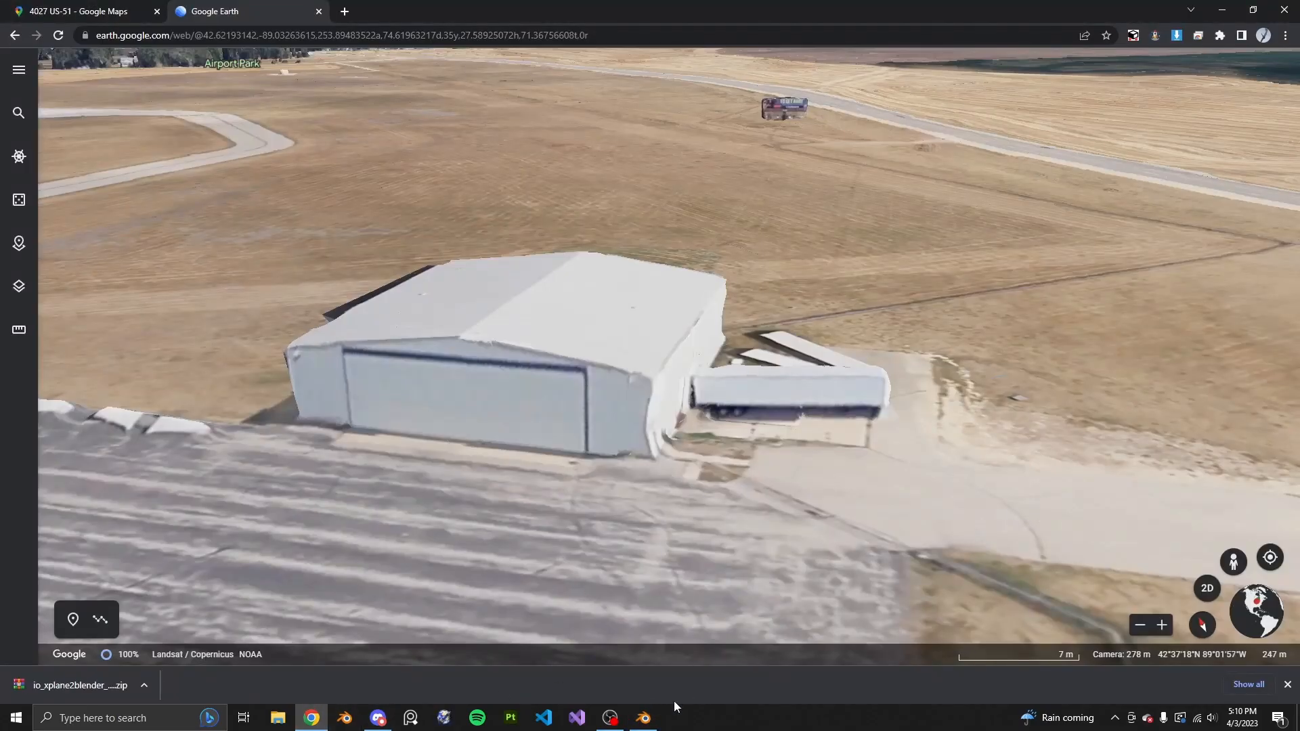
left_click(642, 718)
scroll(534, 463, "up", 2)
middle_click_drag(598, 602, 578, 525)
scroll(577, 526, "up", 2)
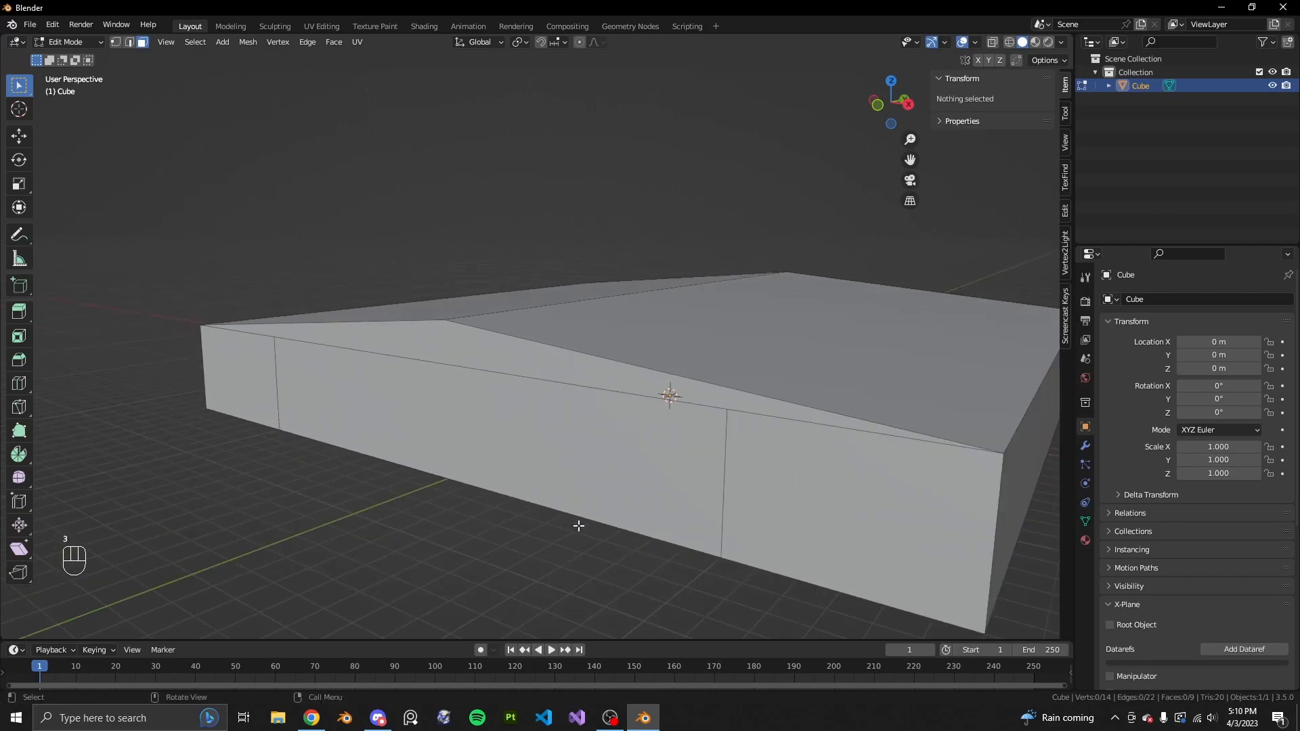
left_click(608, 428)
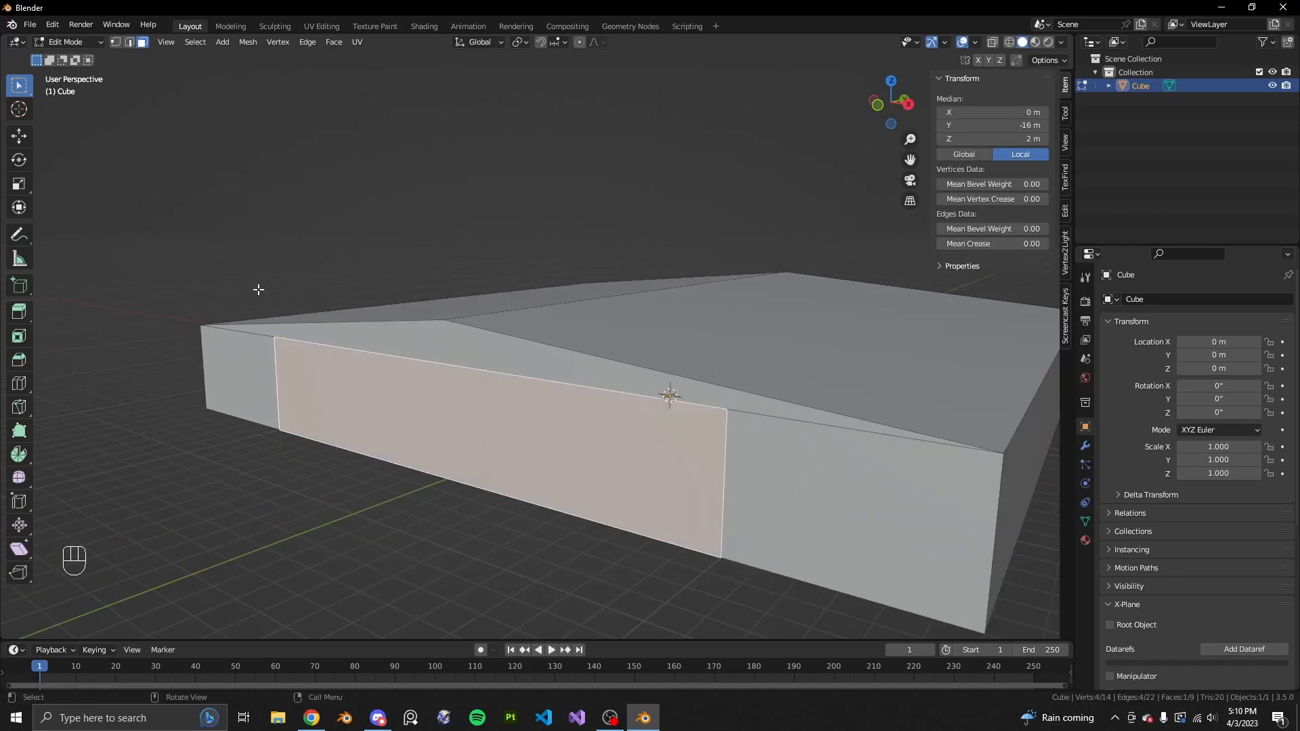
middle_click_drag(520, 455, 741, 432)
middle_click_drag(596, 398, 396, 460)
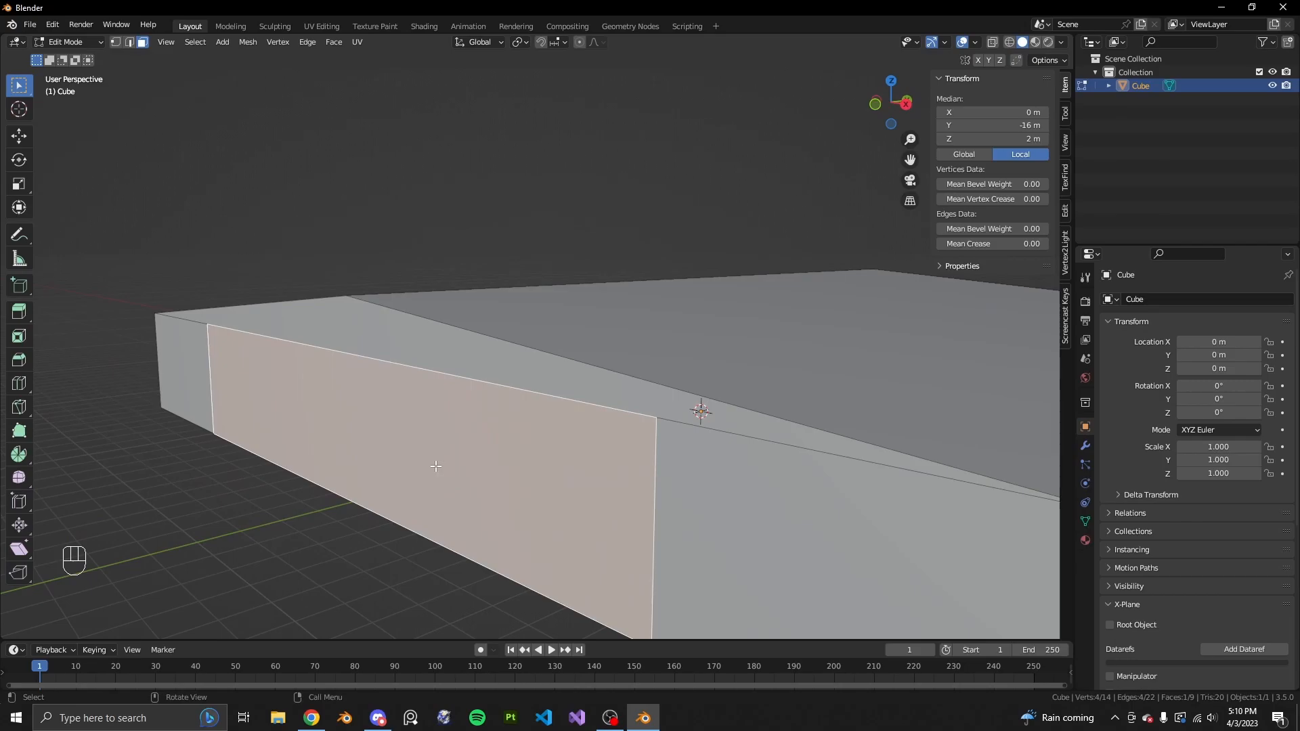
key("e")
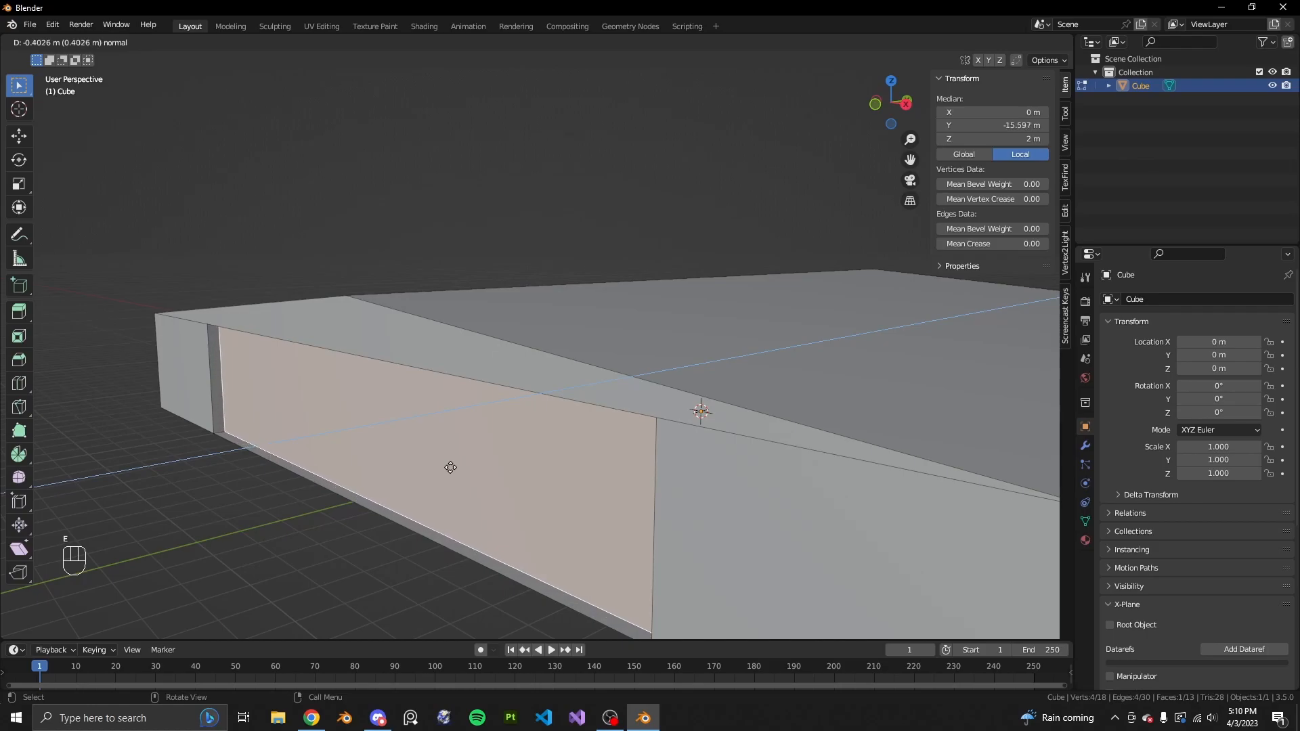
left_click(450, 468)
middle_click_drag(474, 464, 480, 448)
key("Tab")
middle_click_drag(445, 359, 486, 431)
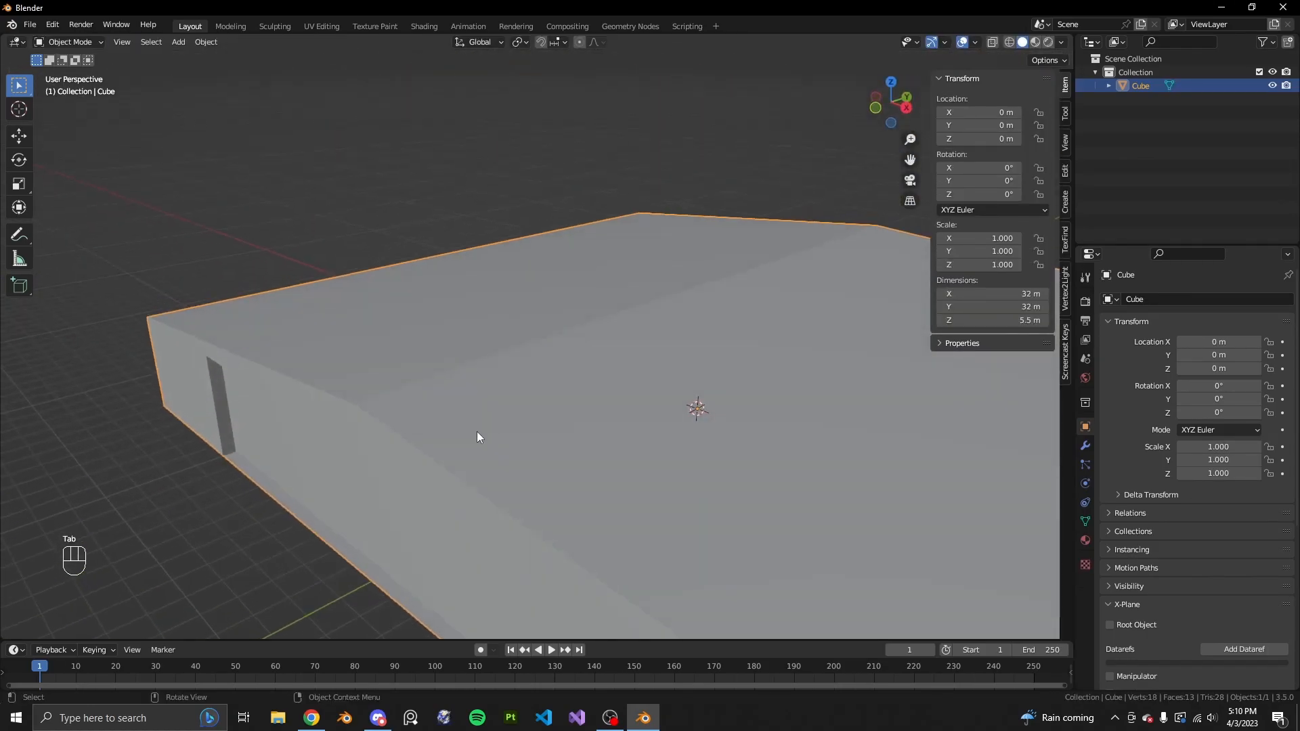
key("ctrl+z")
key("ctrl+z")
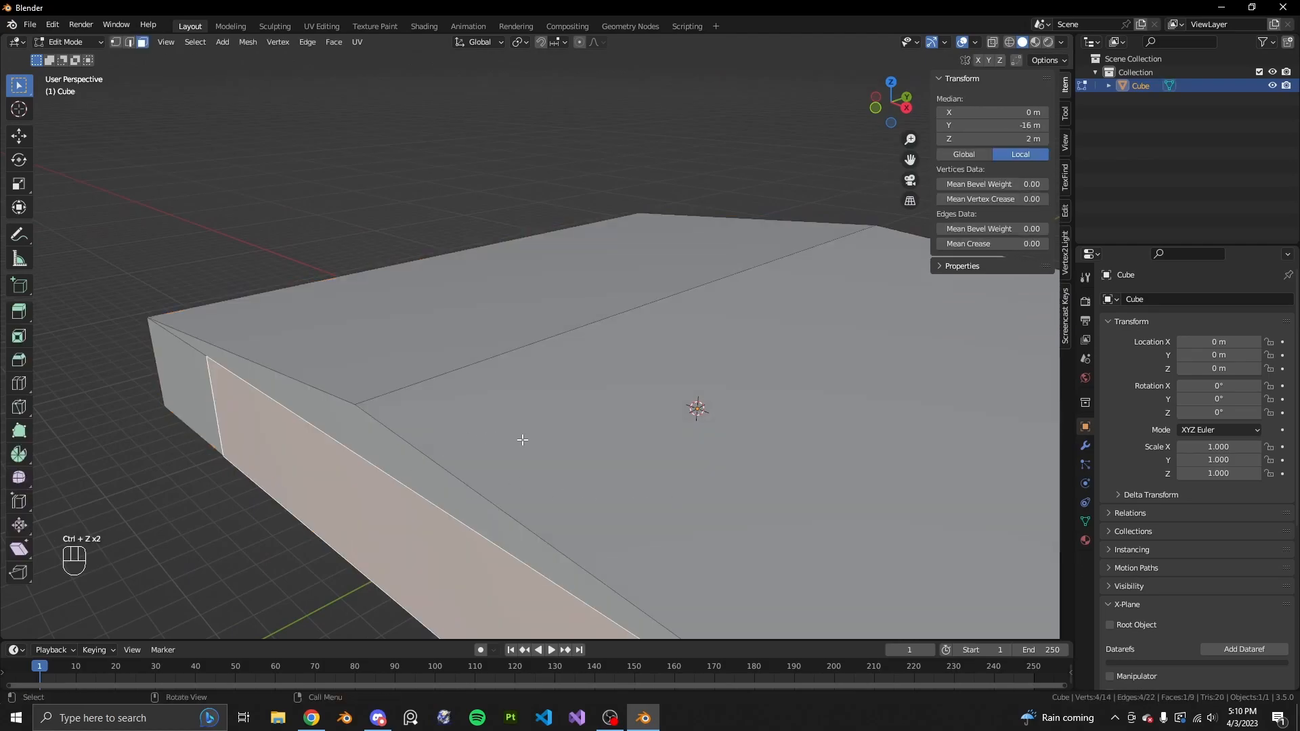
Extrude the central door face 0.1 m inward to recess it into the front wall
middle_click_drag(503, 467, 564, 459)
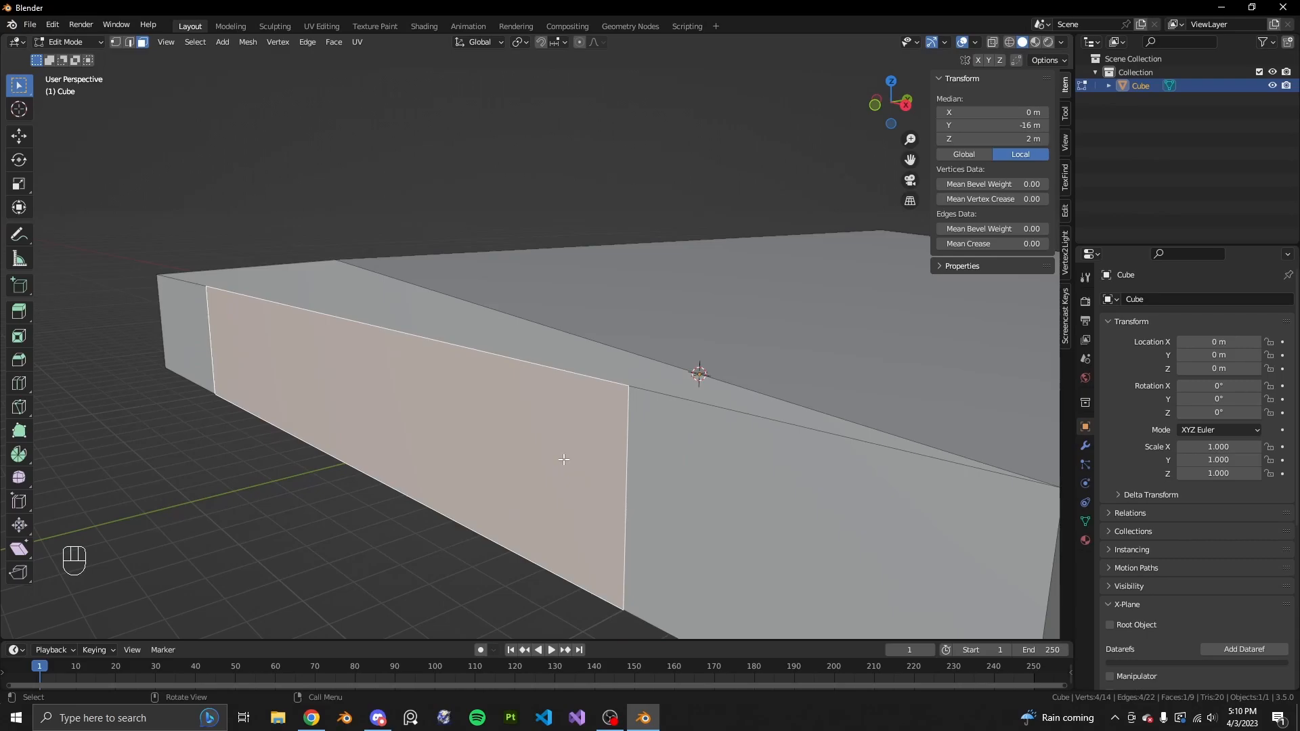
key("e")
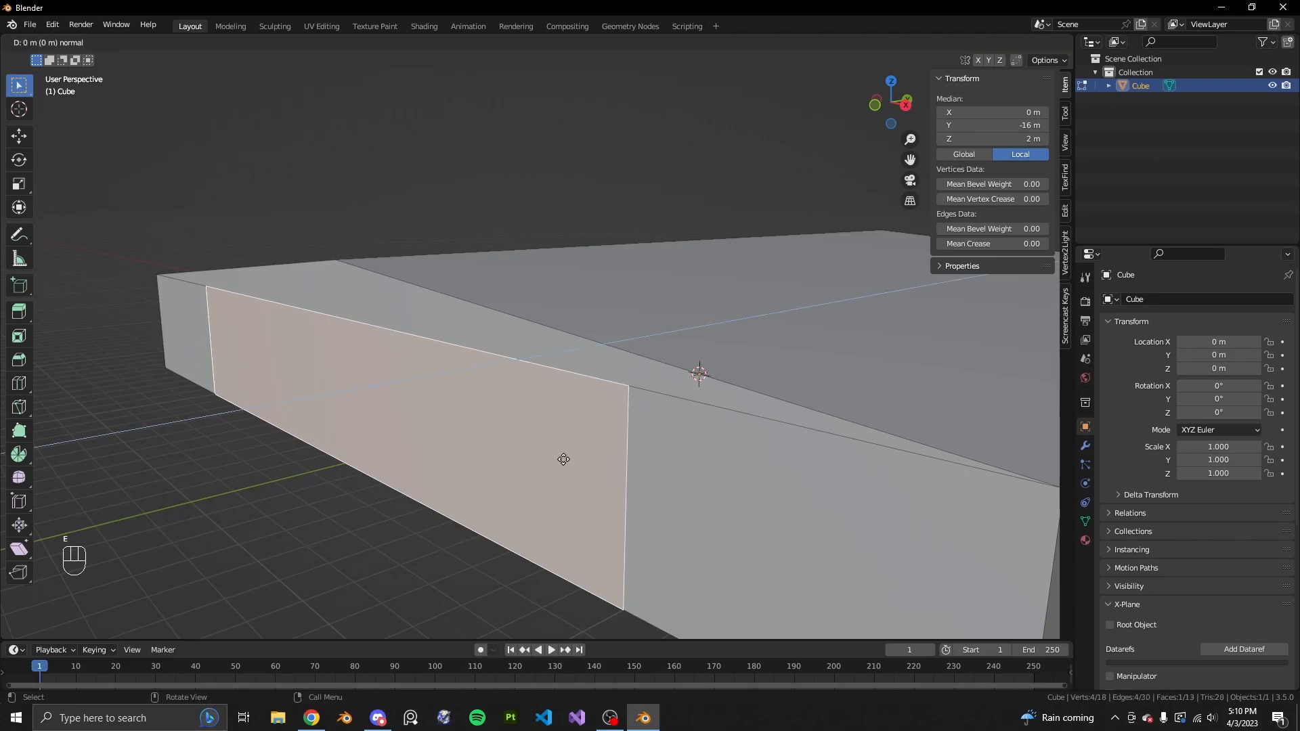
left_click(563, 460)
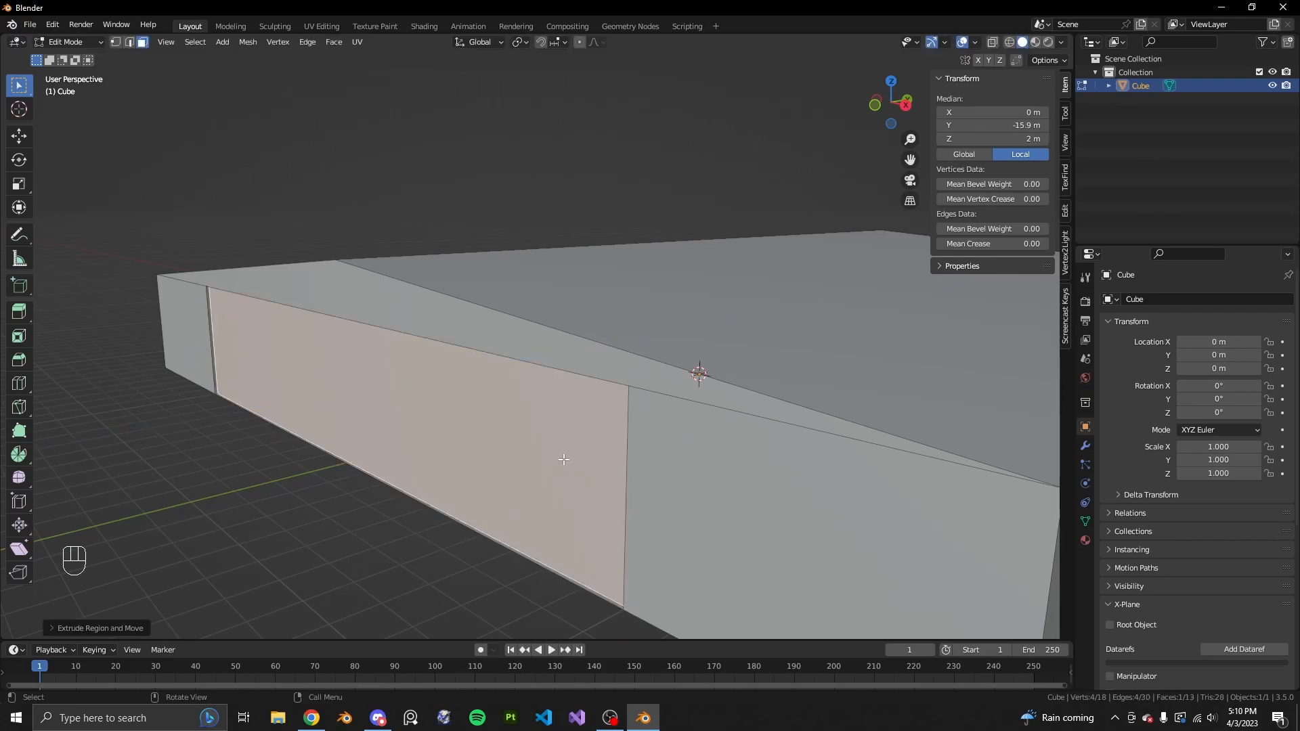
left_click(101, 629)
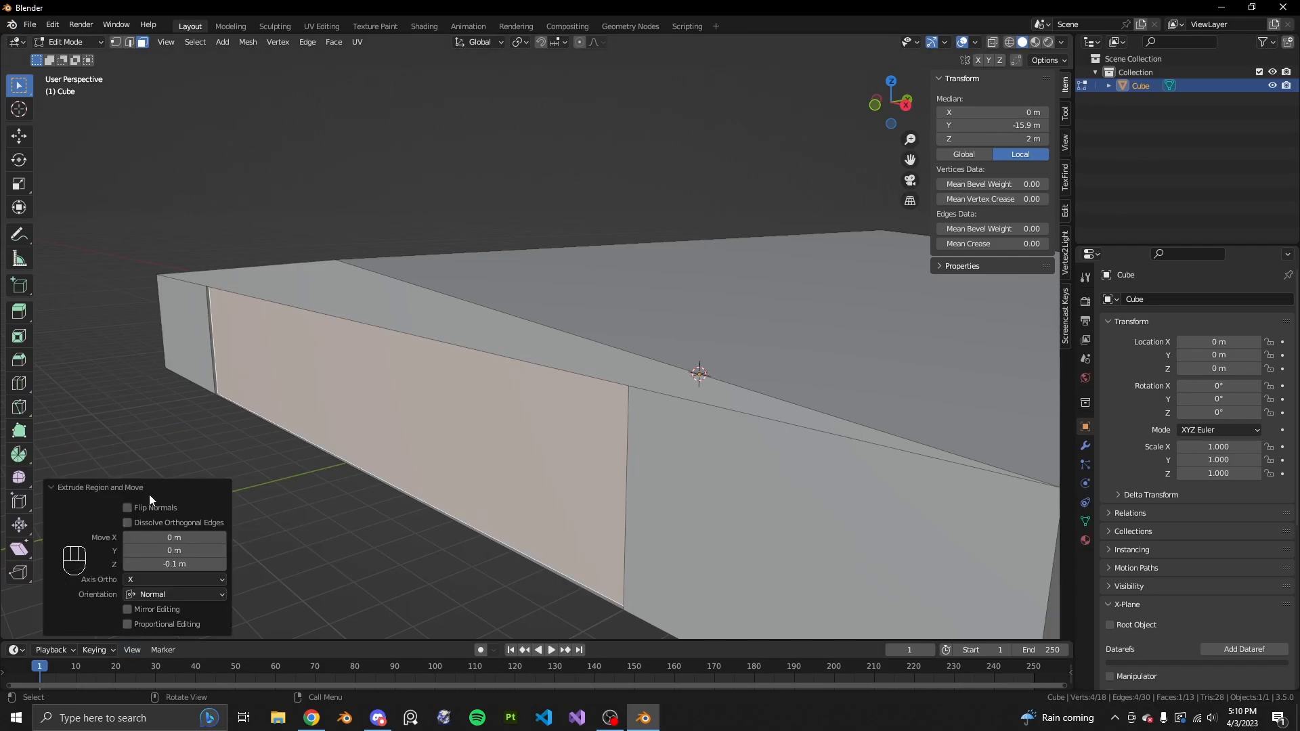
left_click(126, 489)
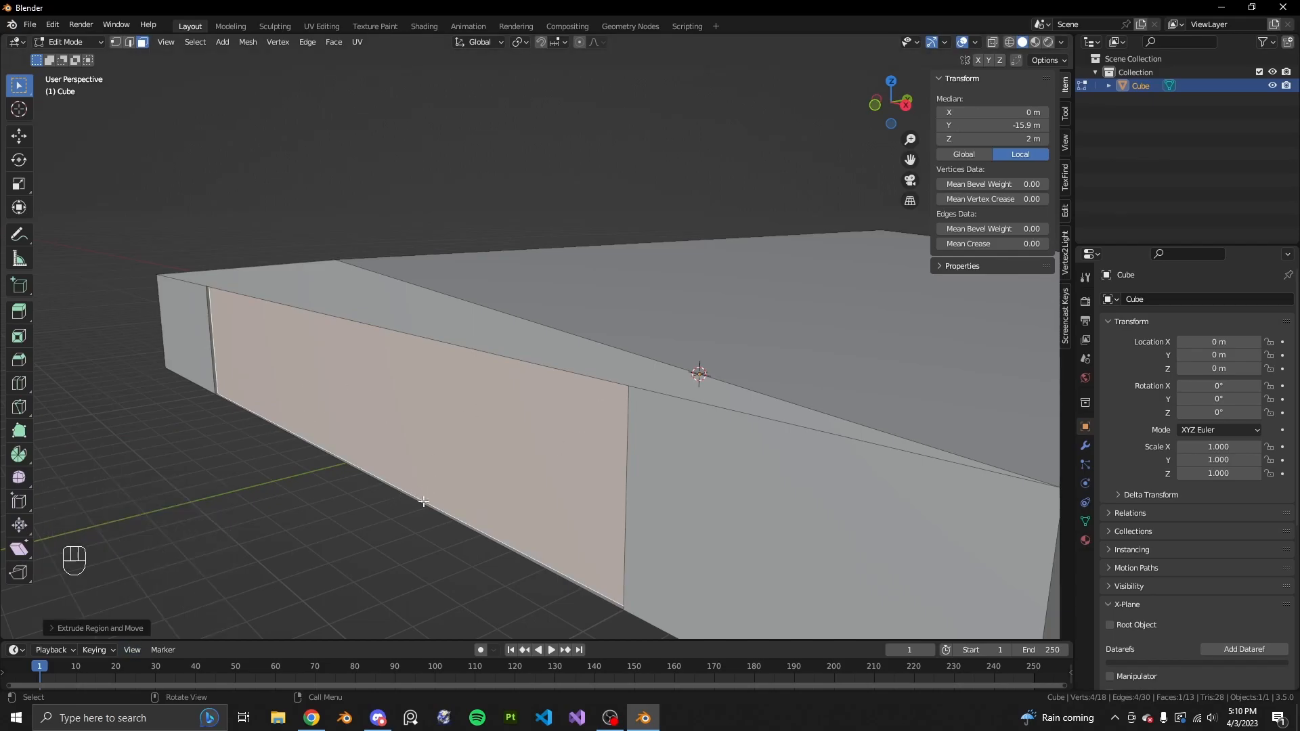
Delete the narrow horizontal face along the floor edge of the door recess
scroll(468, 531, "up", 2)
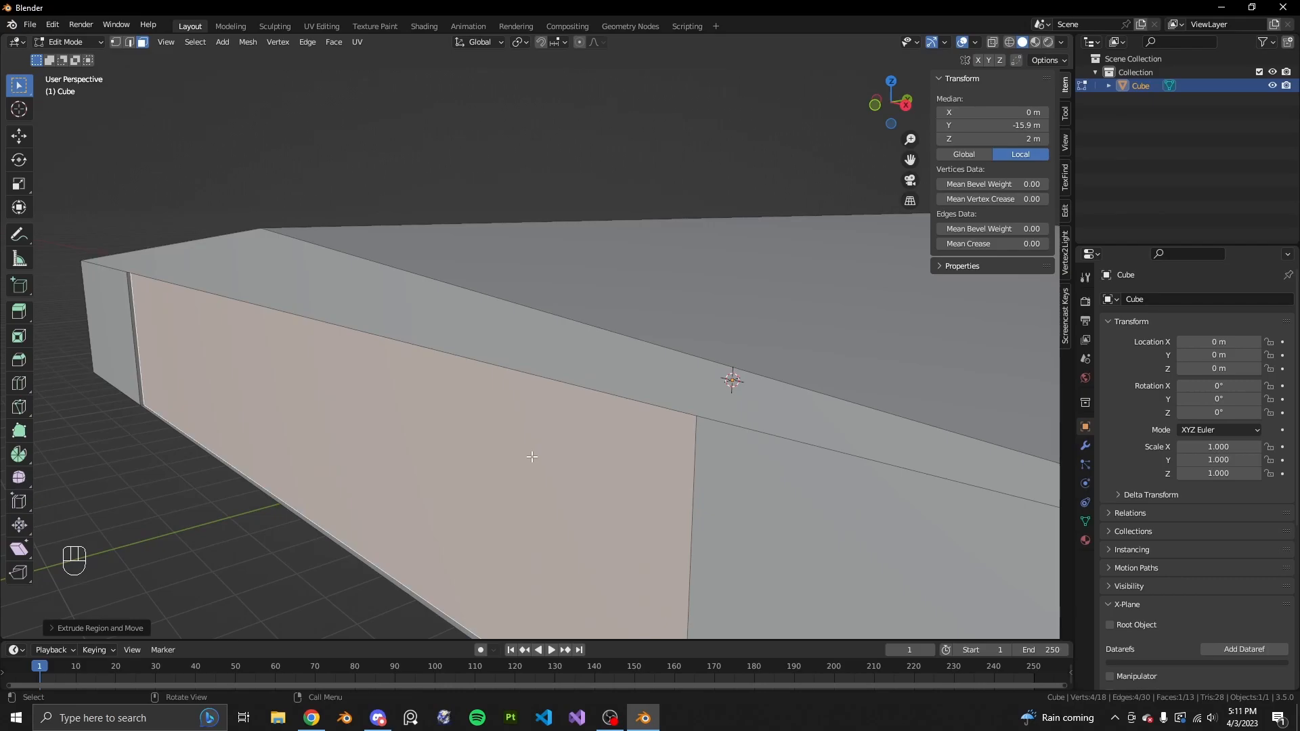
scroll(136, 352, "up", 5)
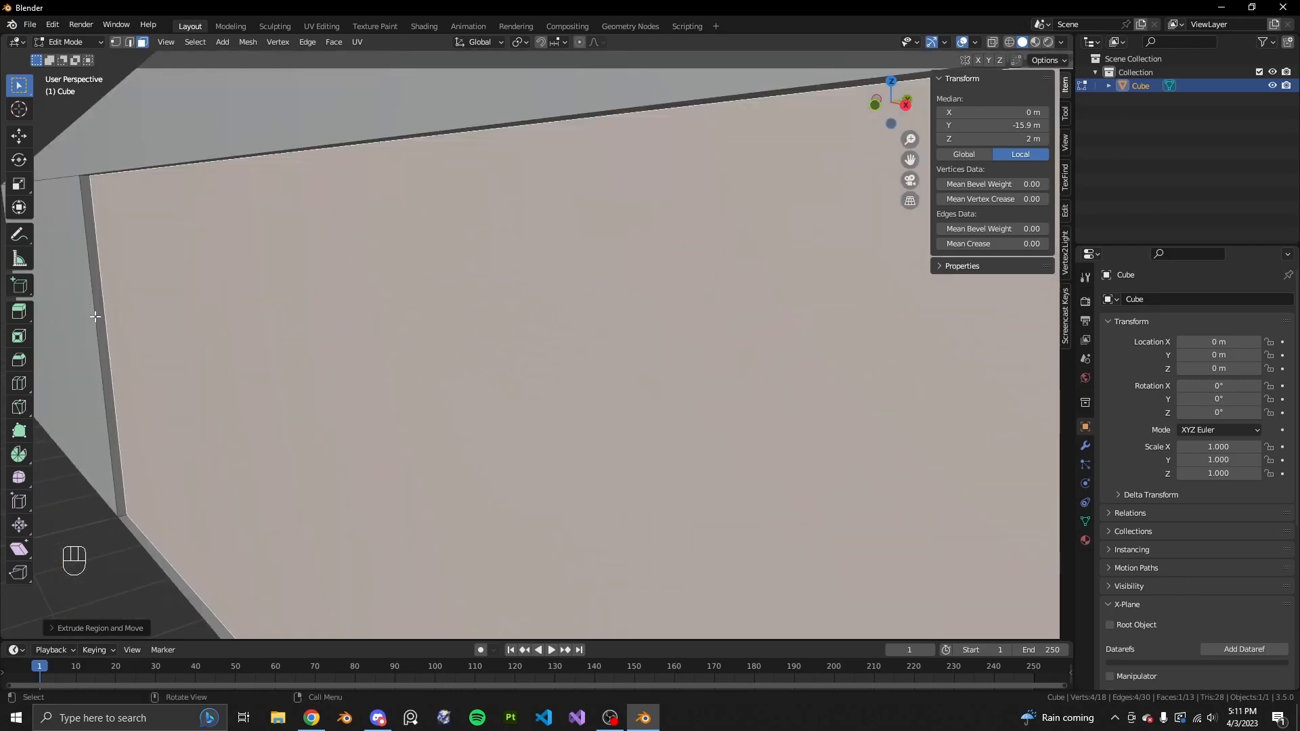
middle_click_drag(80, 267, 351, 331)
scroll(139, 192, "down", 4)
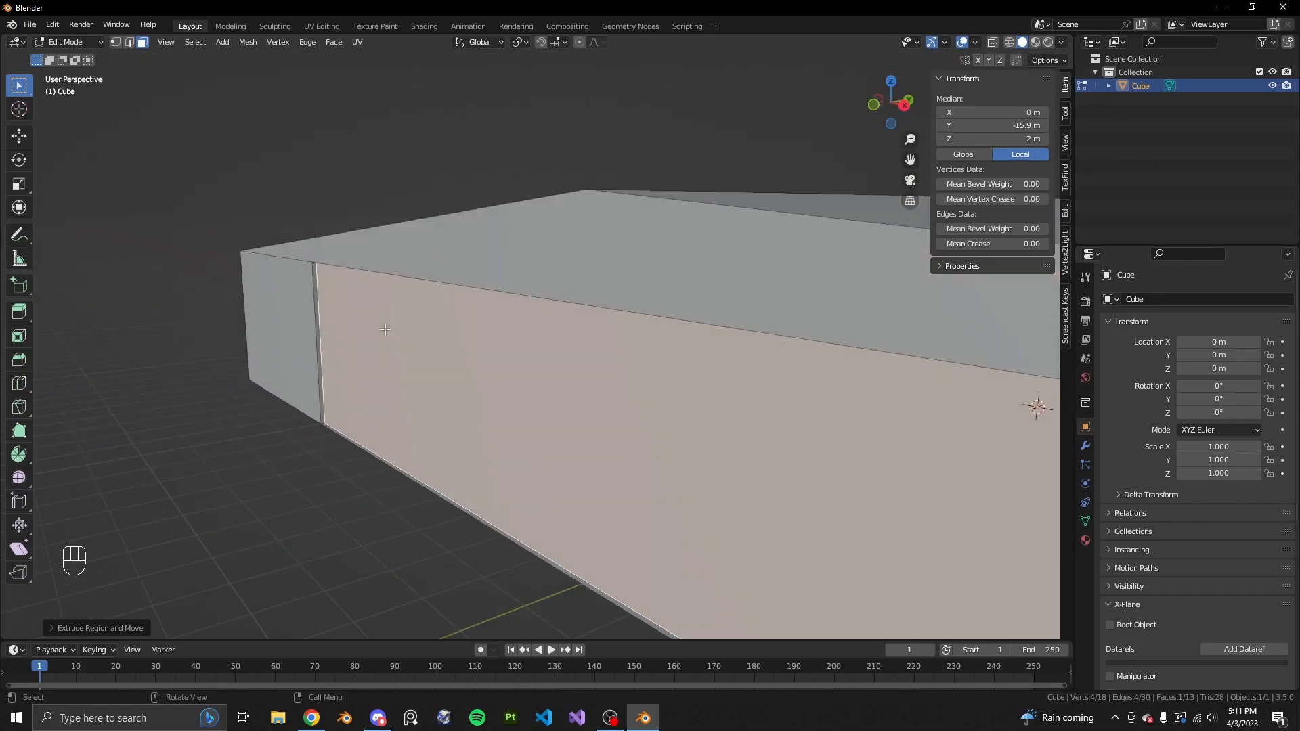
middle_click_drag(458, 463, 438, 503)
left_click(438, 503)
scroll(359, 459, "up", 1)
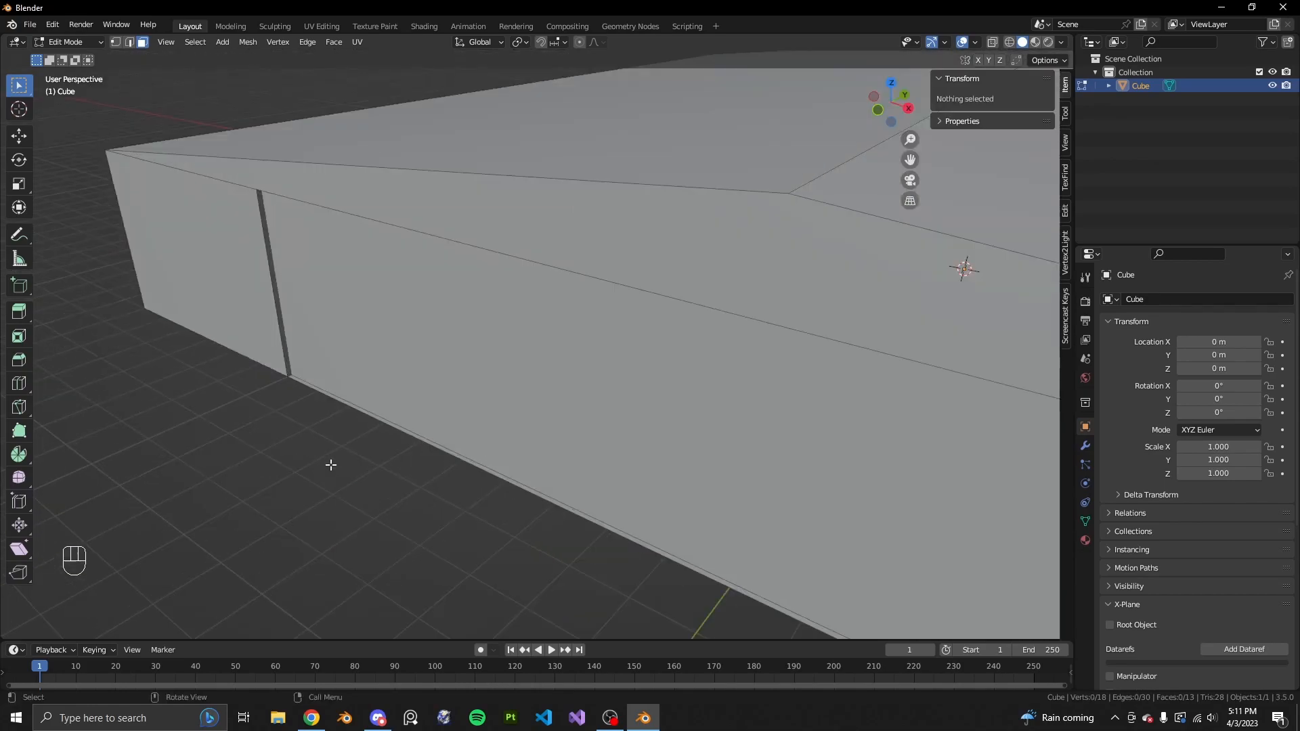
key("1")
key("3")
scroll(415, 461, "up", 2)
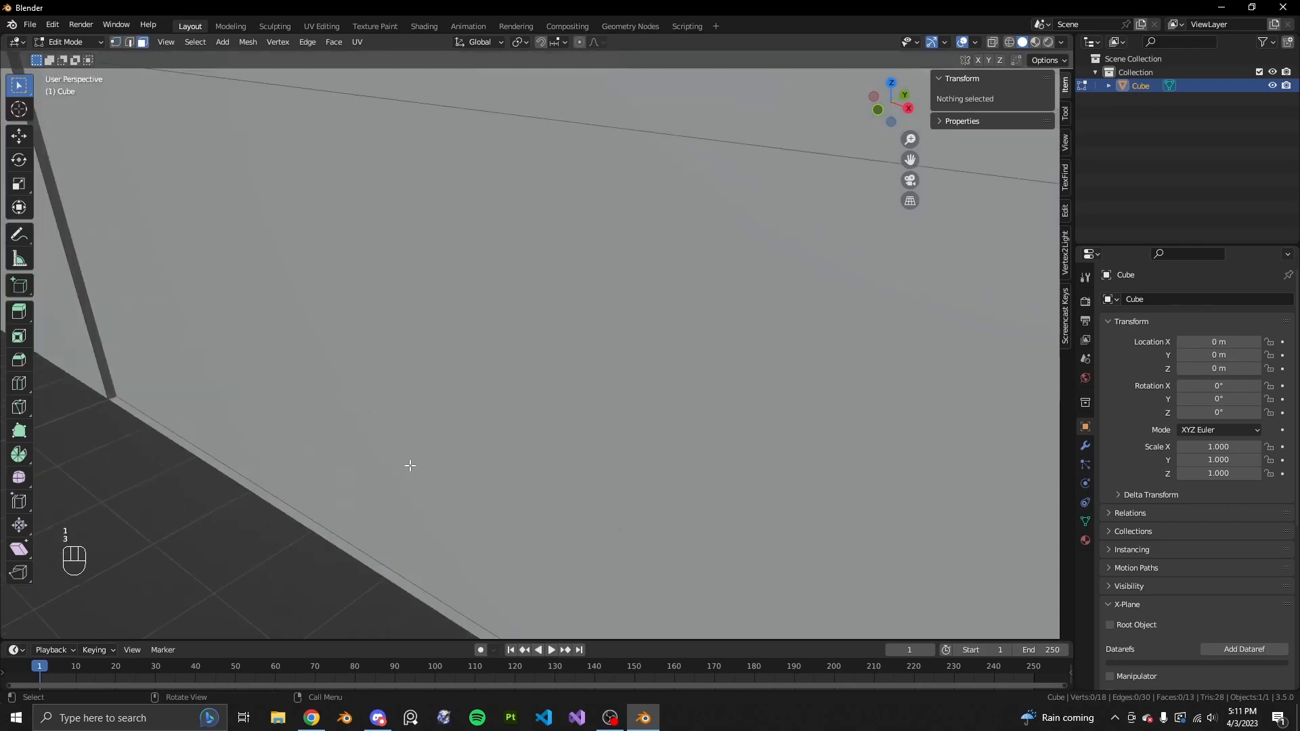
left_click(250, 486)
scroll(464, 510, "down", 3)
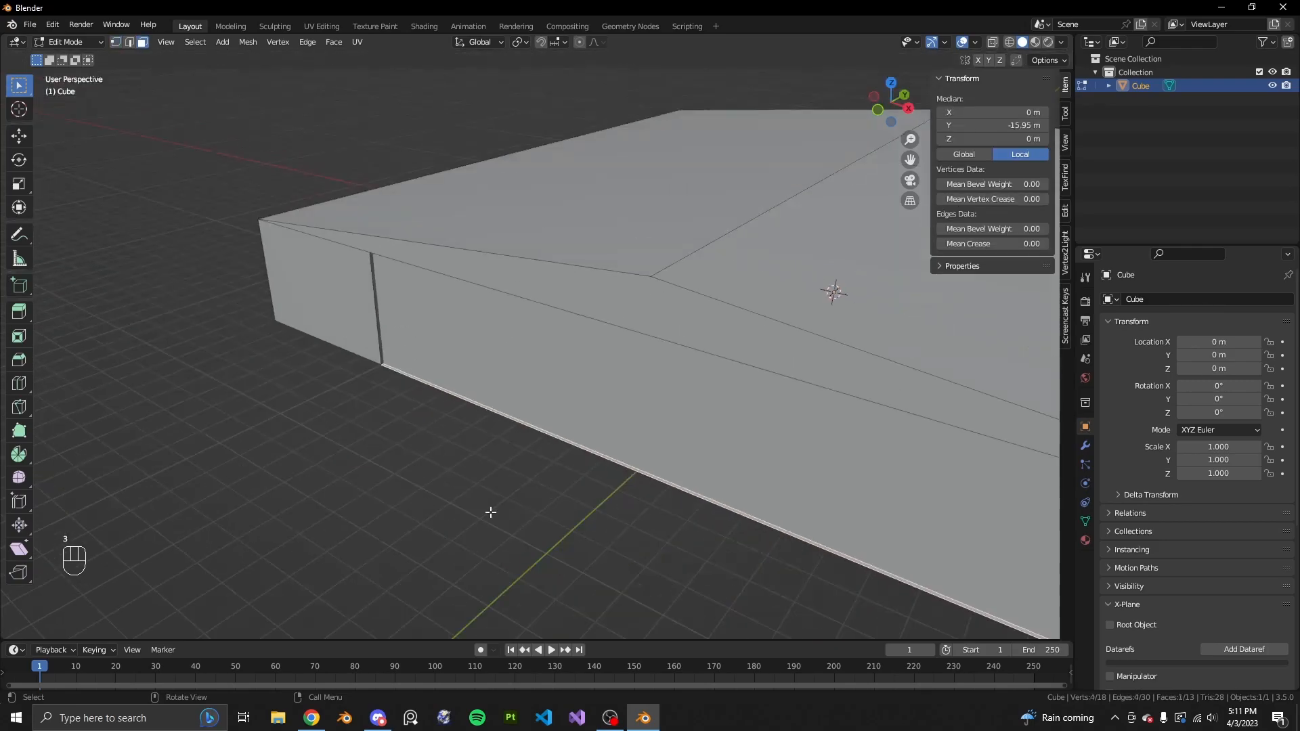
right_click(562, 420)
left_click(516, 671)
Review the hangar model from its side and examine the matching side wall in Google Earth
scroll(586, 520, "down", 1)
middle_click_drag(586, 520, 647, 499)
key("Tab")
scroll(570, 497, "up", 1)
scroll(561, 501, "down", 2)
key("Tab")
key("Tab")
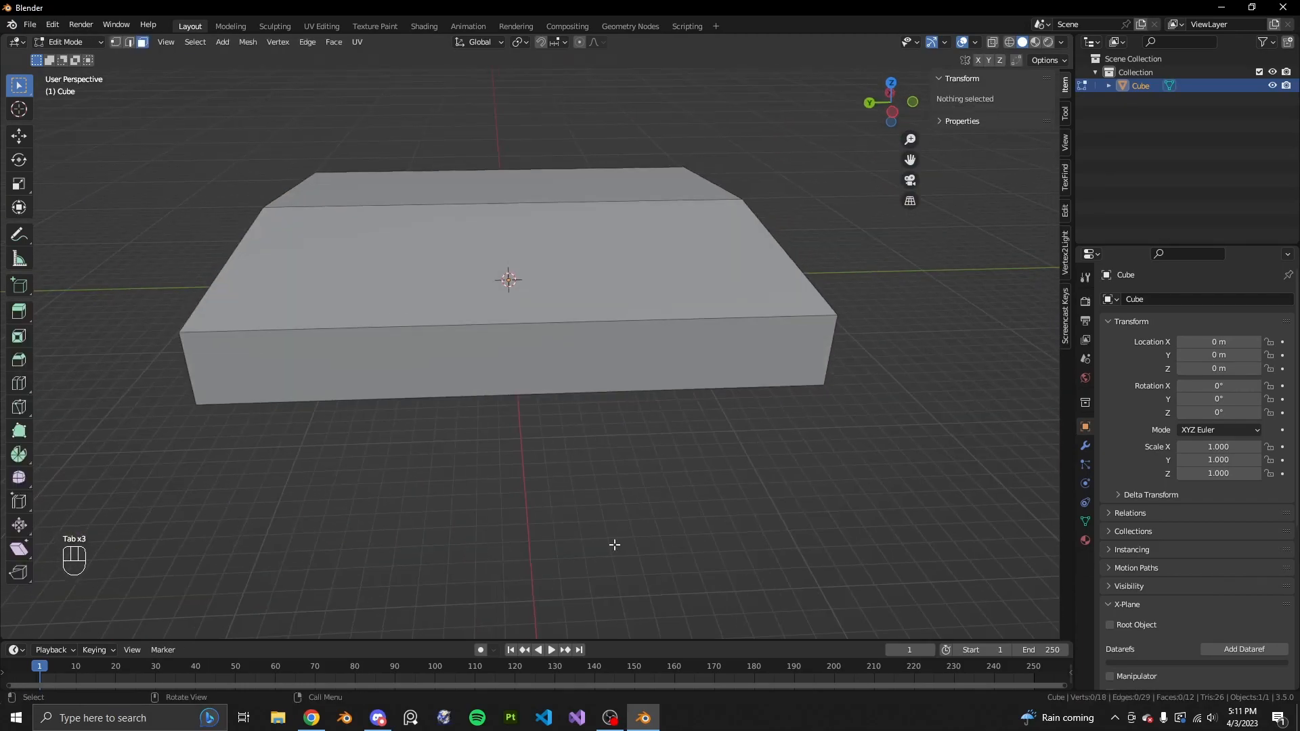
left_click(312, 718)
middle_click_drag(677, 443, 900, 415)
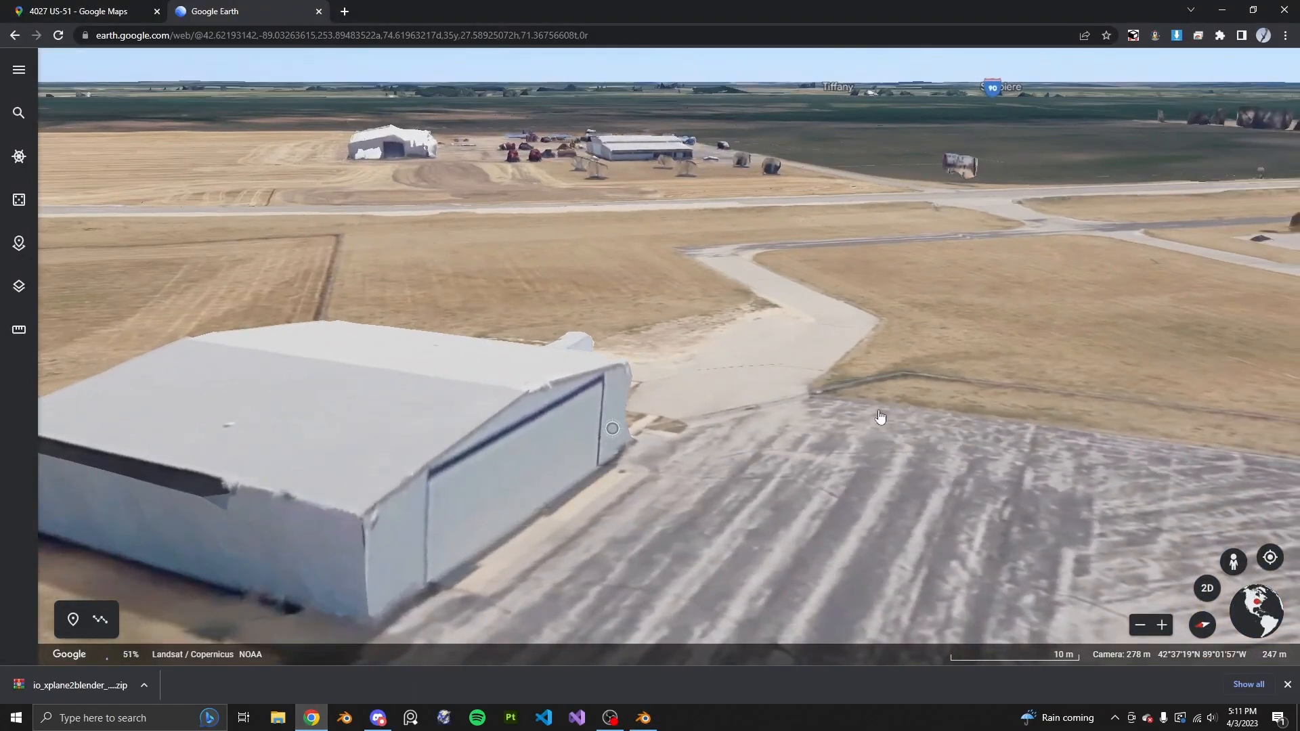
left_click_drag(359, 430, 600, 380)
middle_click_drag(462, 392, 486, 461)
middle_click_drag(764, 396, 358, 698)
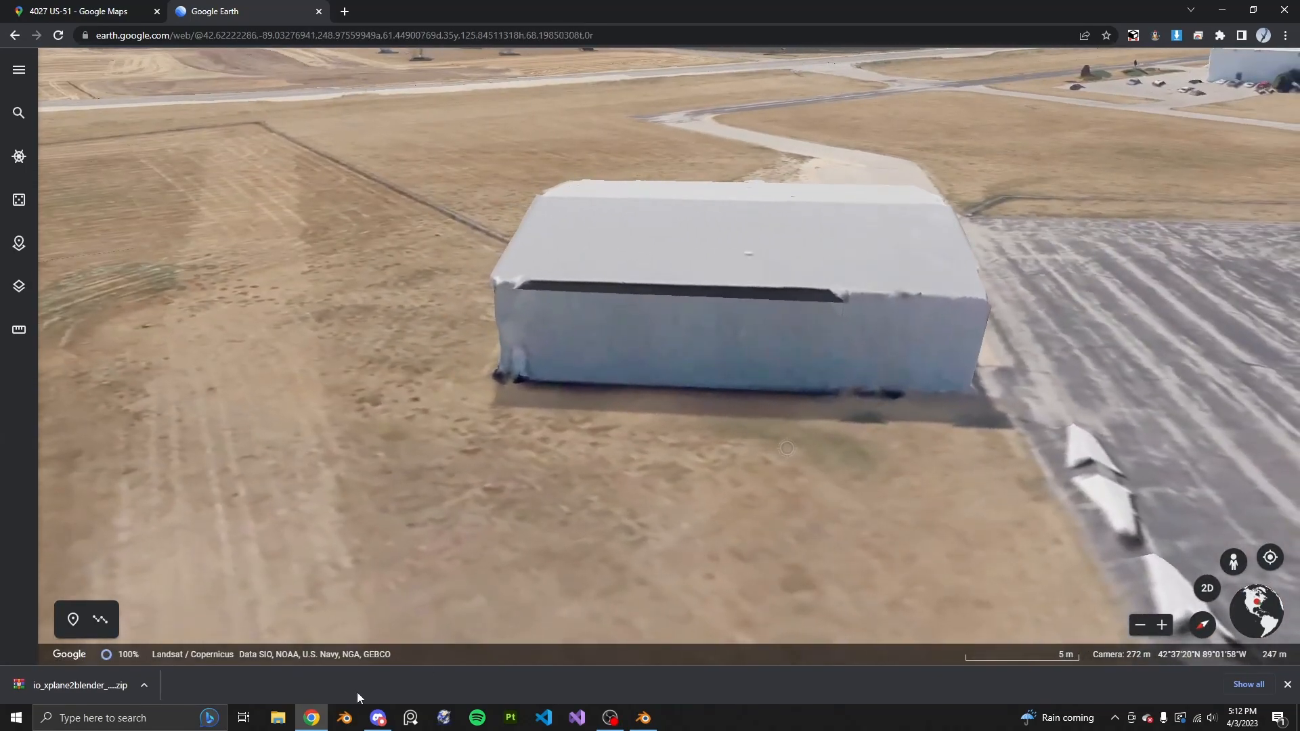
Back in Blender, isolate the hangar's side wall face at X -16 m by hiding all other faces
left_click(644, 718)
middle_click_drag(691, 499, 458, 336)
left_click(460, 338)
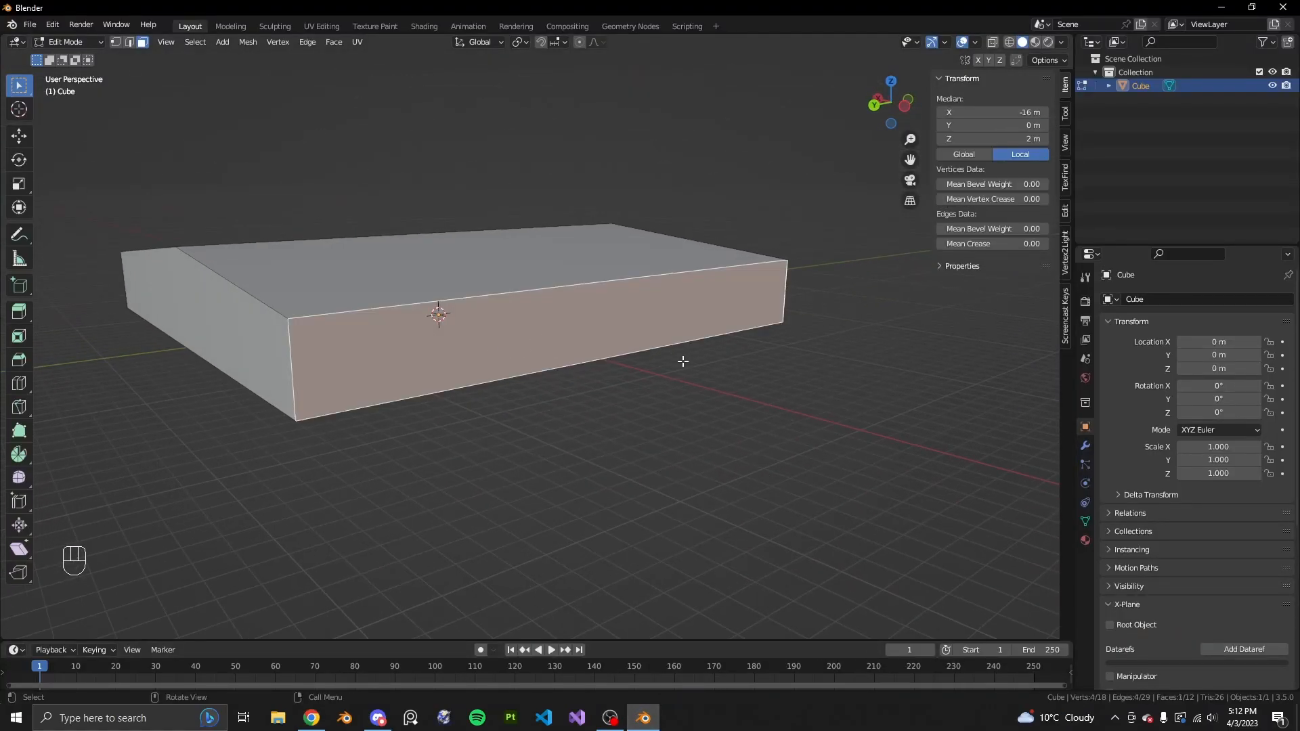
middle_click_drag(683, 360, 571, 368)
middle_click_drag(674, 495, 410, 294)
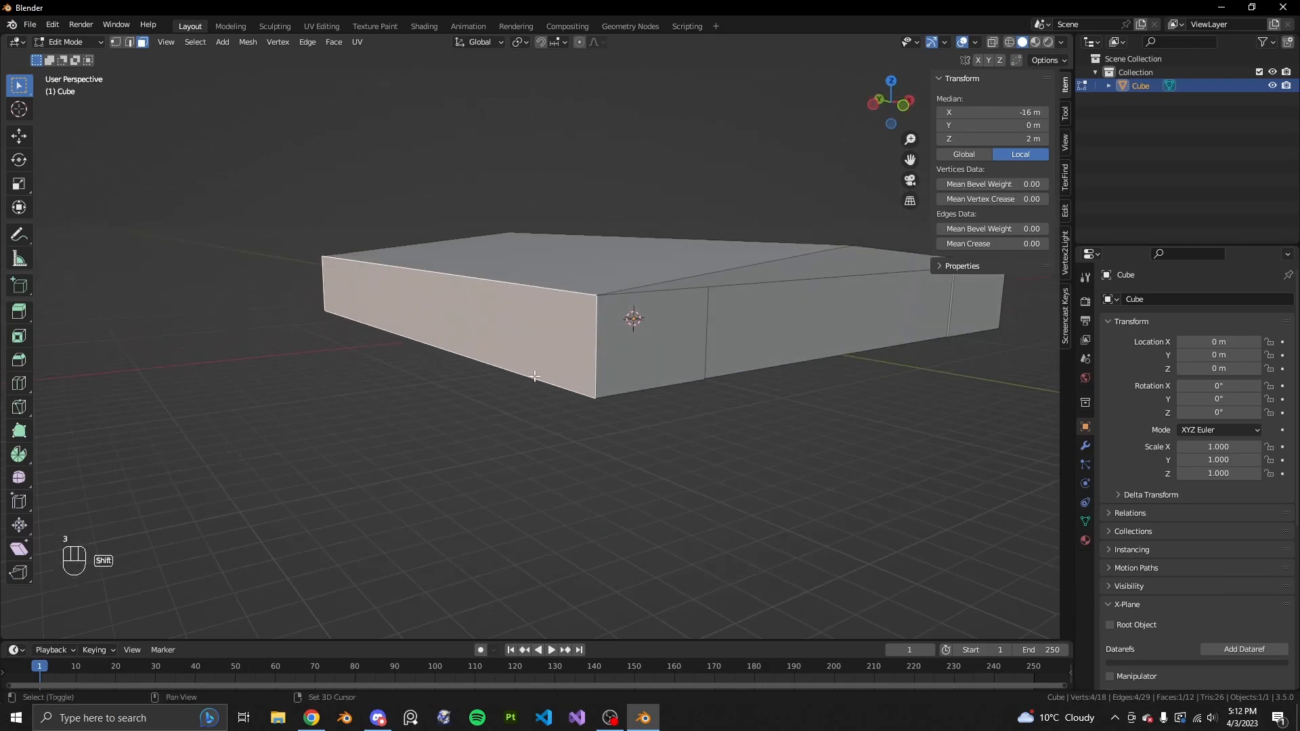
key("shift+h")
mouse_move(892, 101)
left_mouse_down()
mouse_move(905, 120)
mouse_move(883, 114)
left_mouse_up()
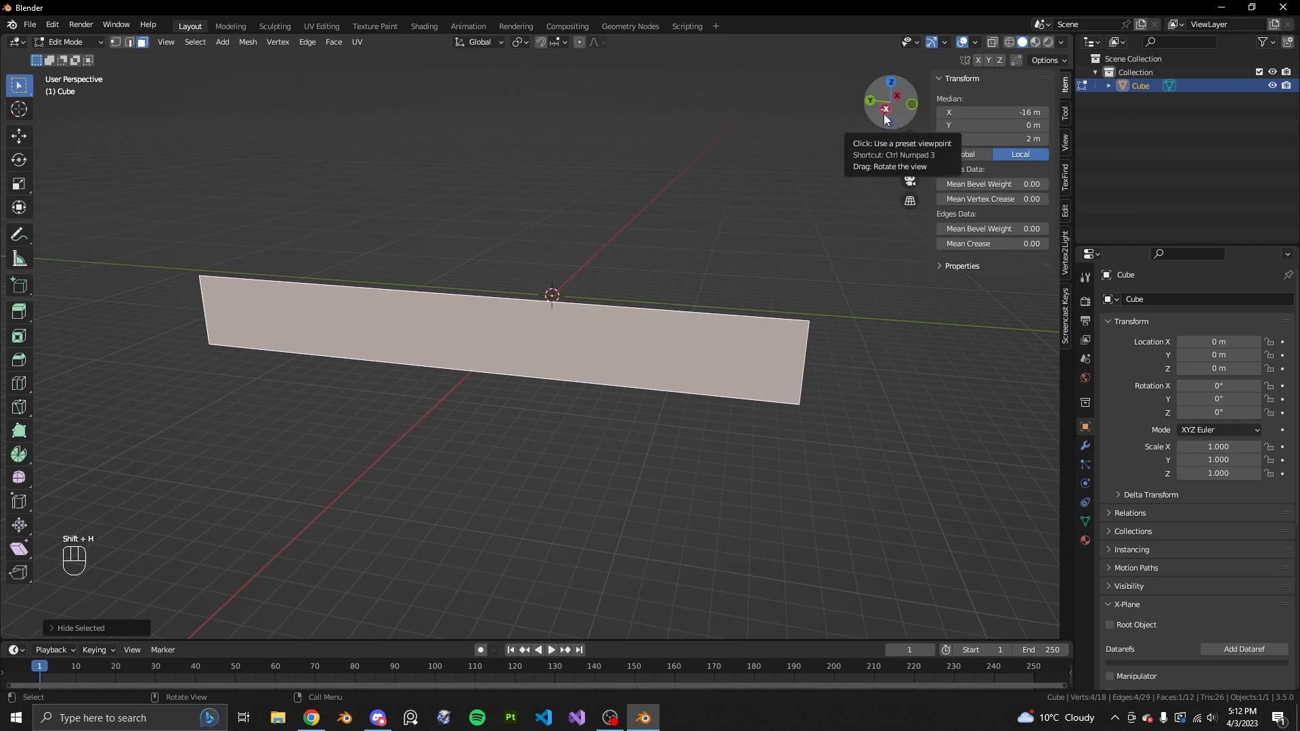
key("1")
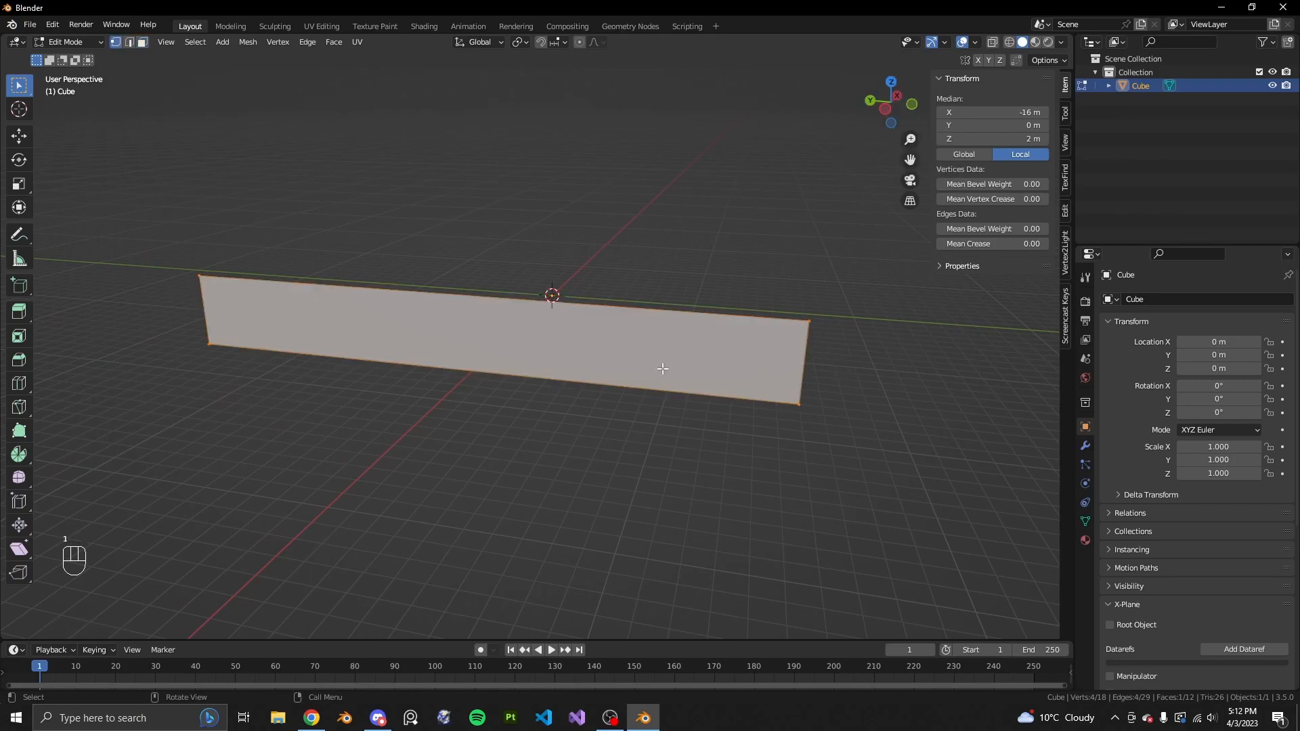
key("3")
key("shift+h")
Add a vertical loop cut to the side wall in left orthographic view, sliding it to about Y 14 m
left_click(887, 108)
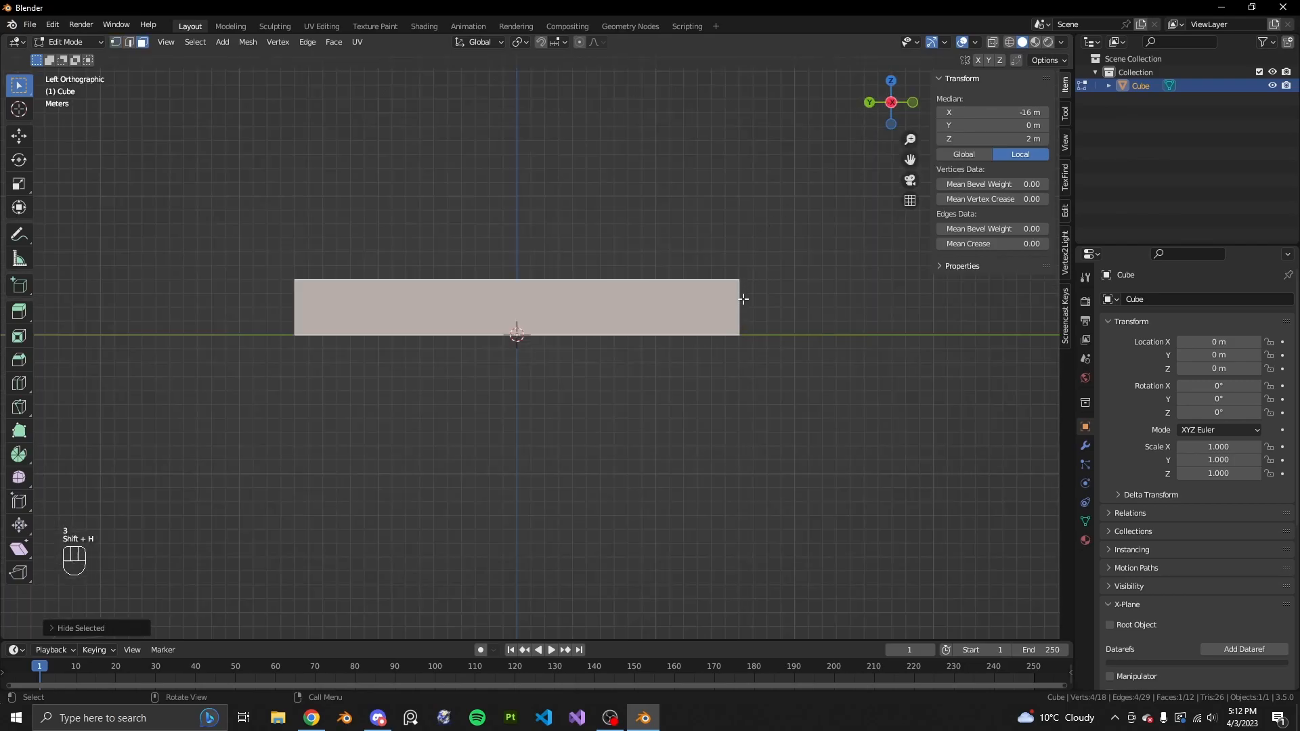
left_click_drag(892, 103, 902, 120)
left_click(886, 109)
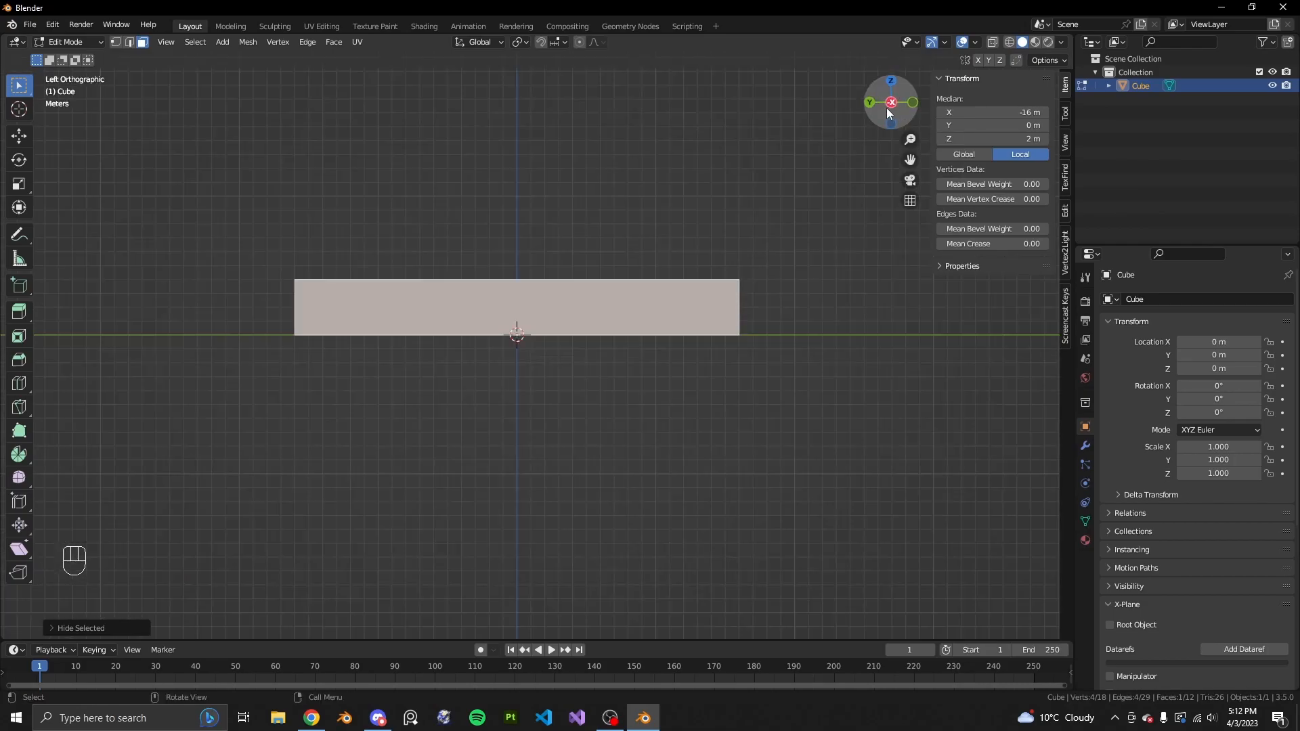
scroll(729, 230, "up", 2)
scroll(472, 365, "down", 1)
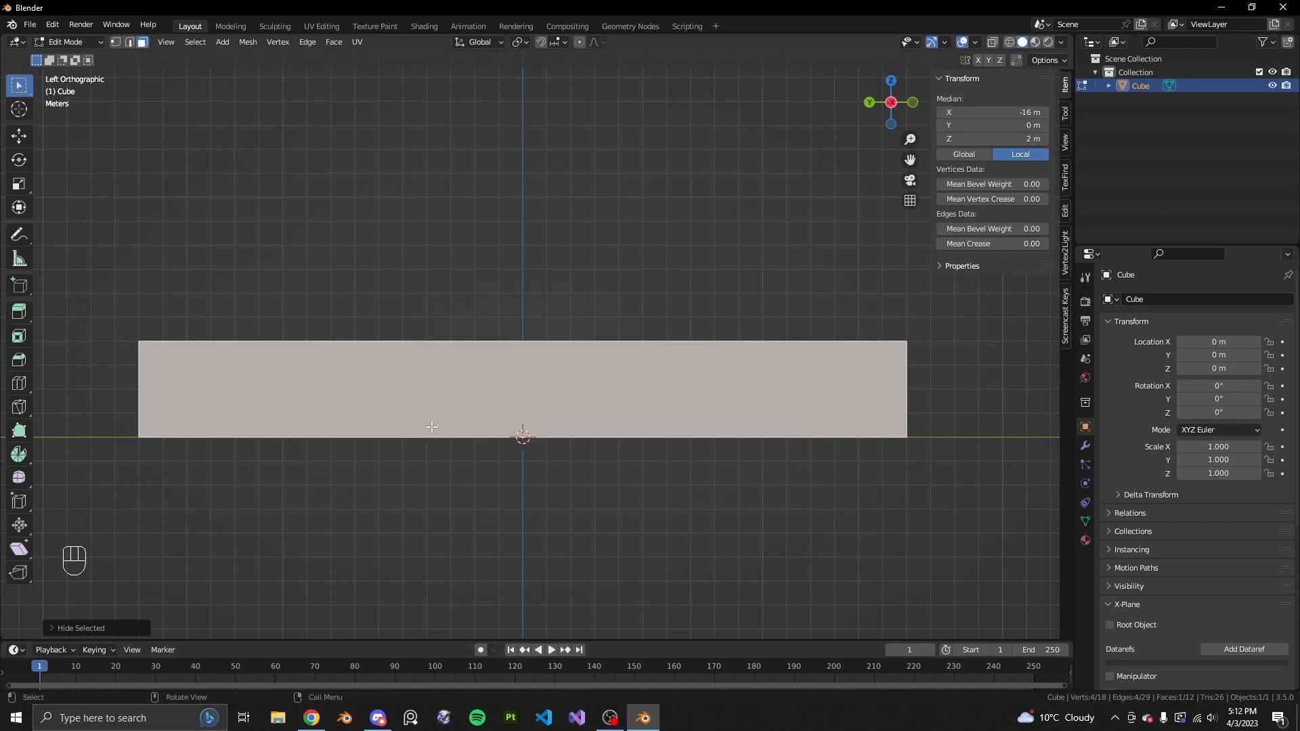
left_click_drag(511, 381, 574, 395, "shift")
scroll(583, 392, "up", 1)
key("ctrl+r")
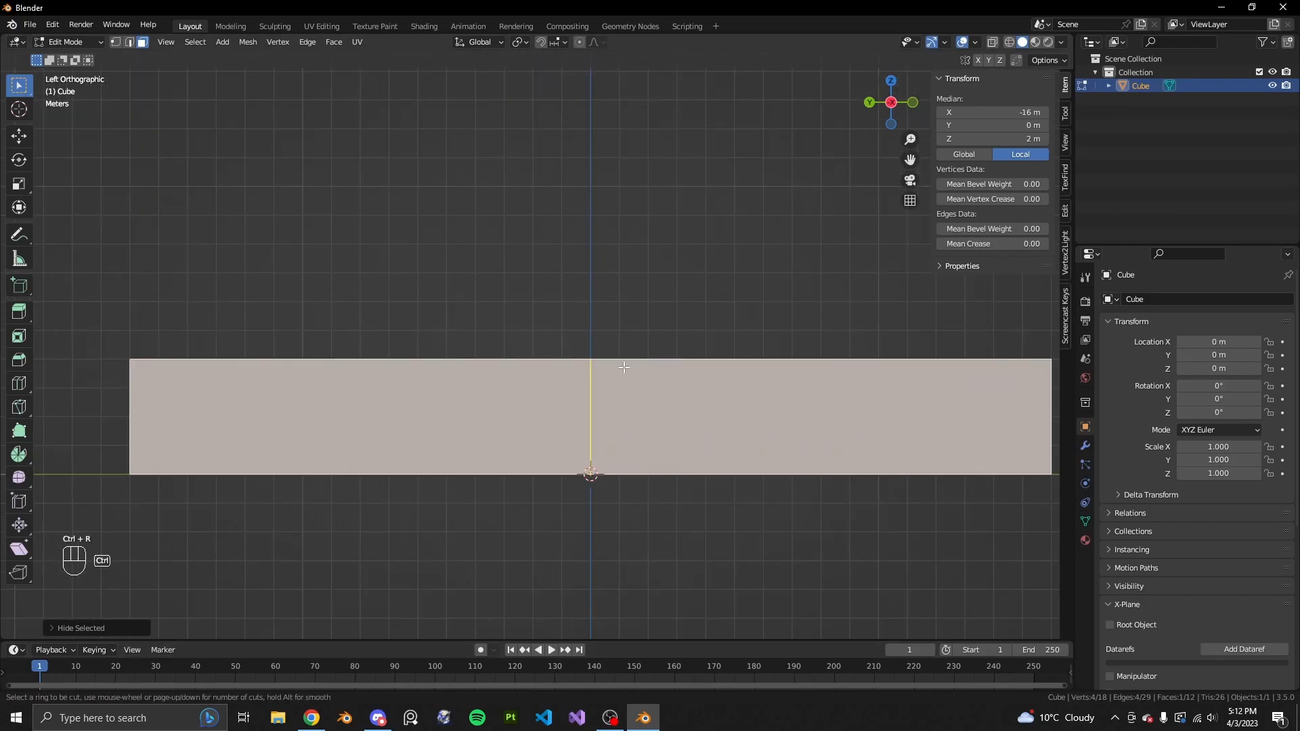
left_click(641, 334)
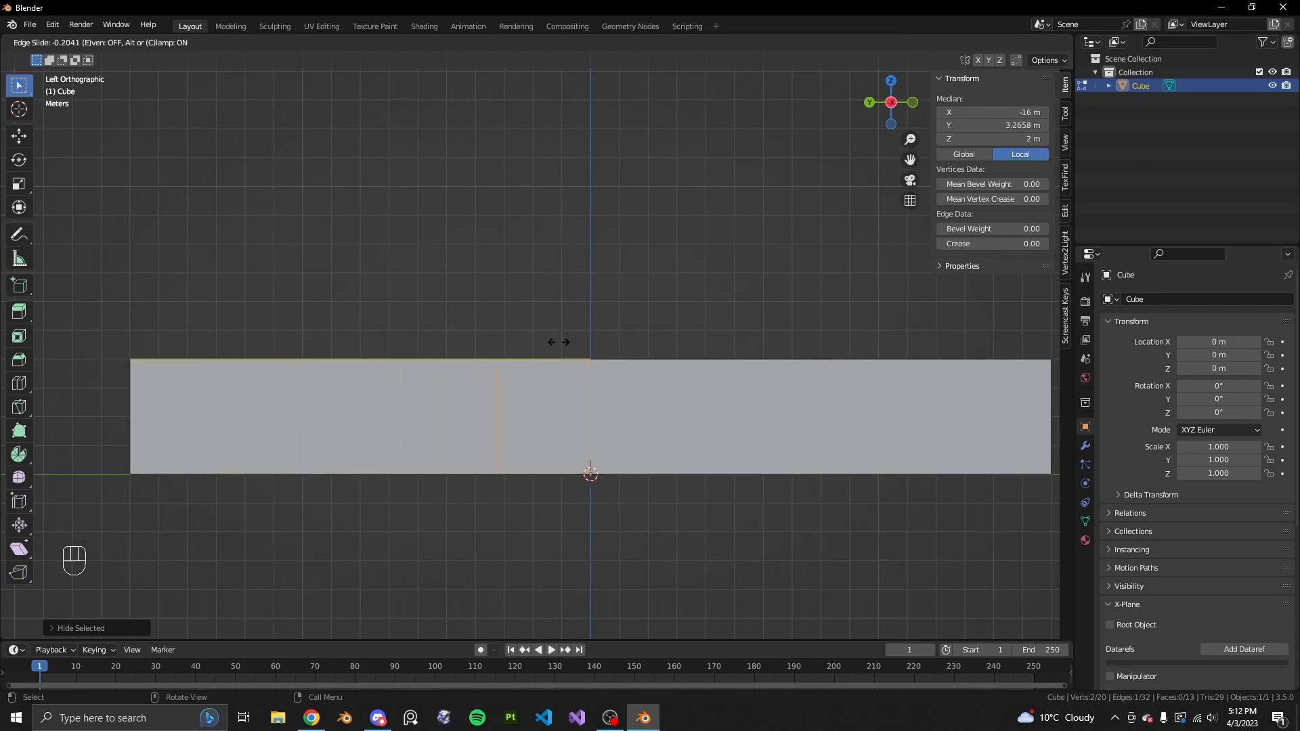
left_click(238, 280)
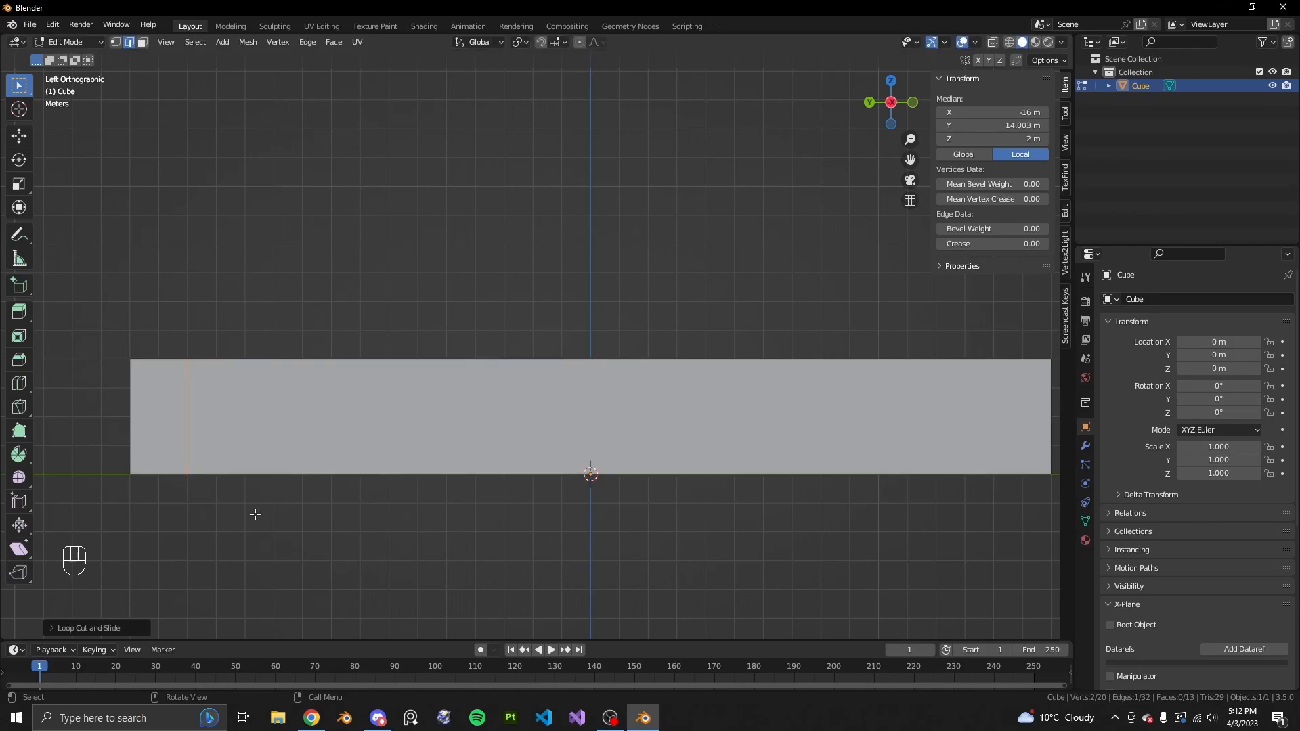
Bevel the new vertical edge on the side wall into a narrow full-height strip for a small door
scroll(338, 496, "up", 3)
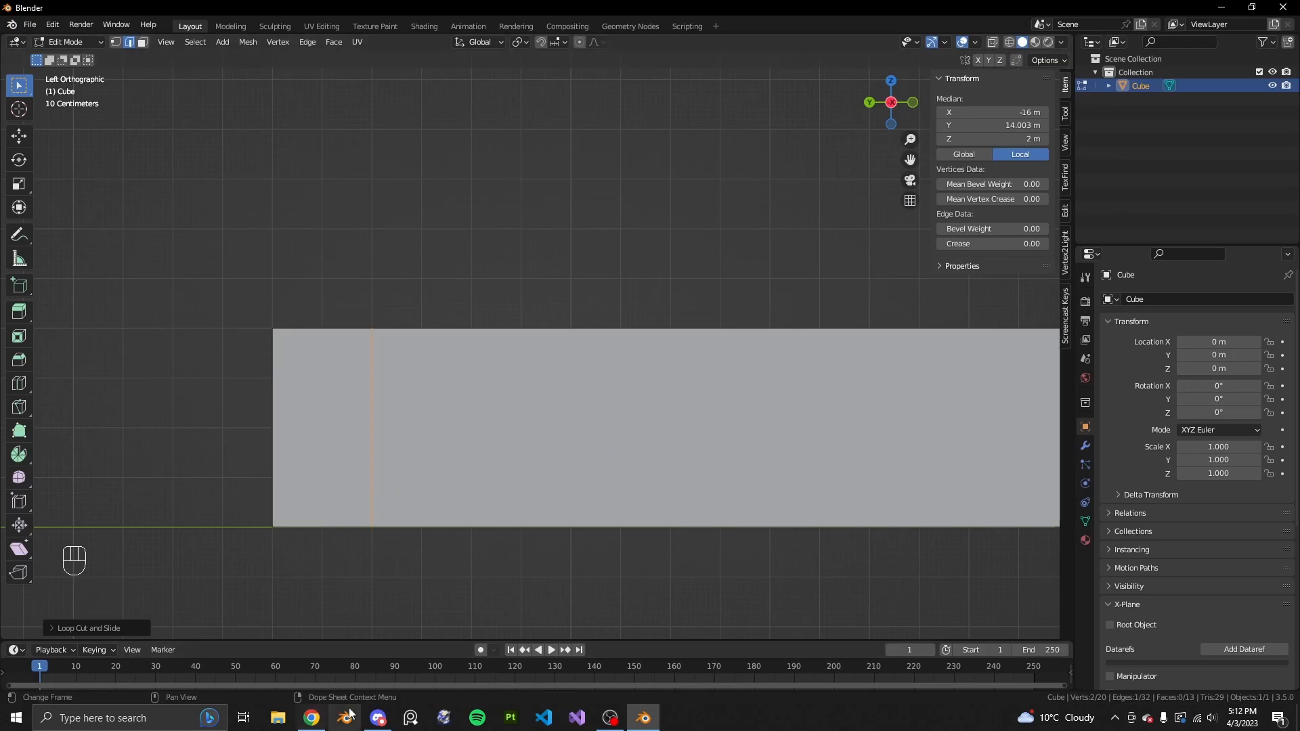
middle_click_drag(555, 515, 577, 502)
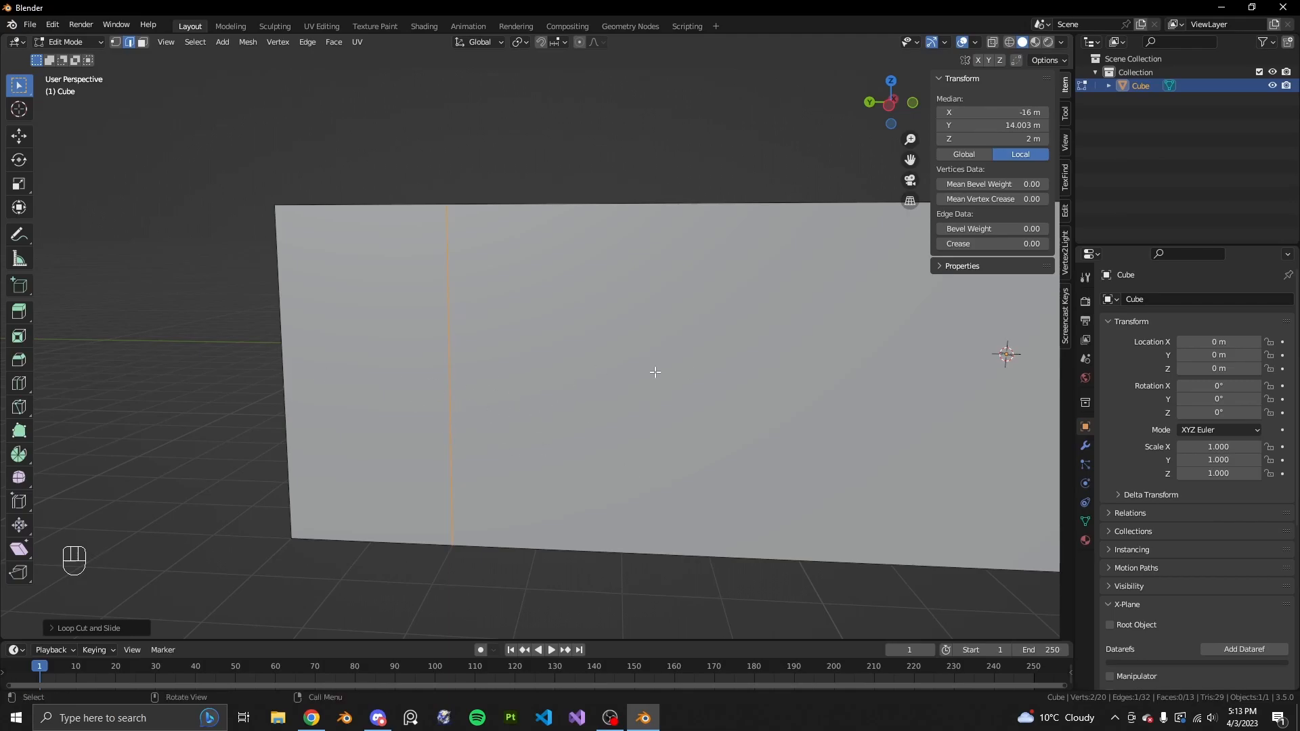
scroll(515, 422, "down", 3)
scroll(531, 418, "up", 1)
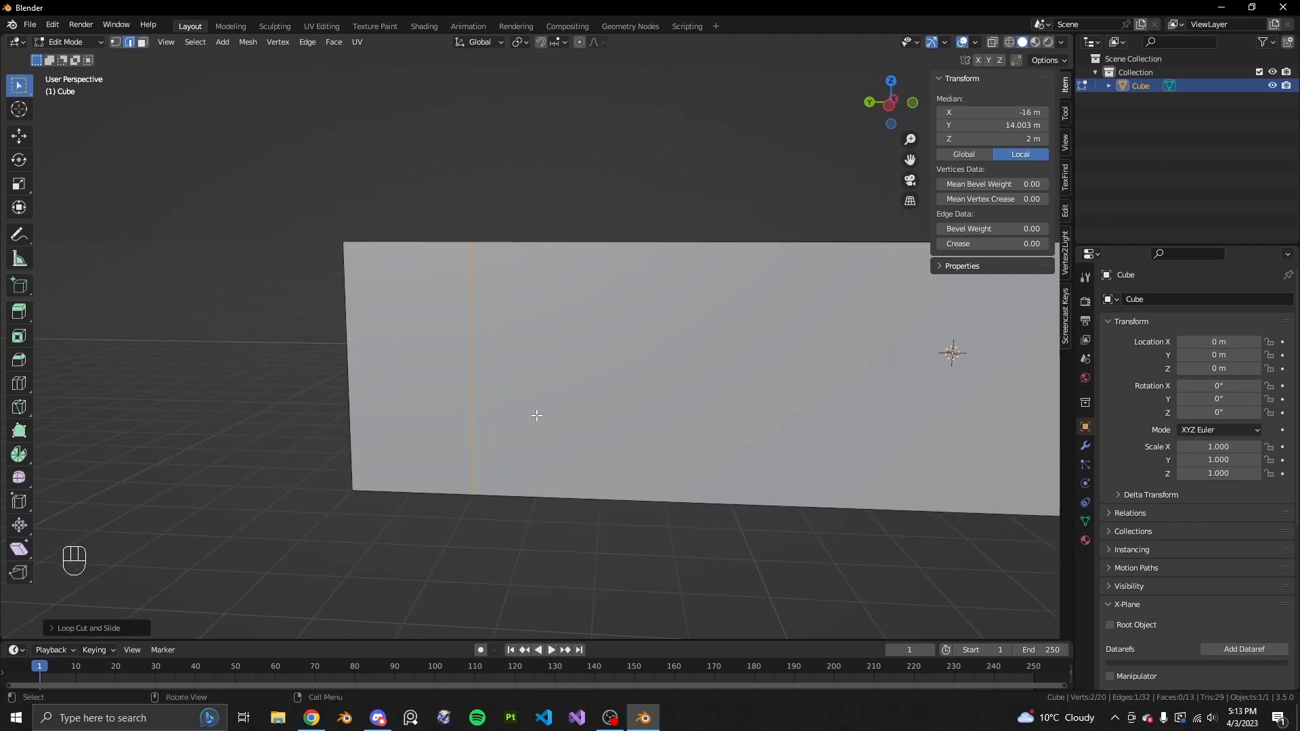
key("ctrl+b")
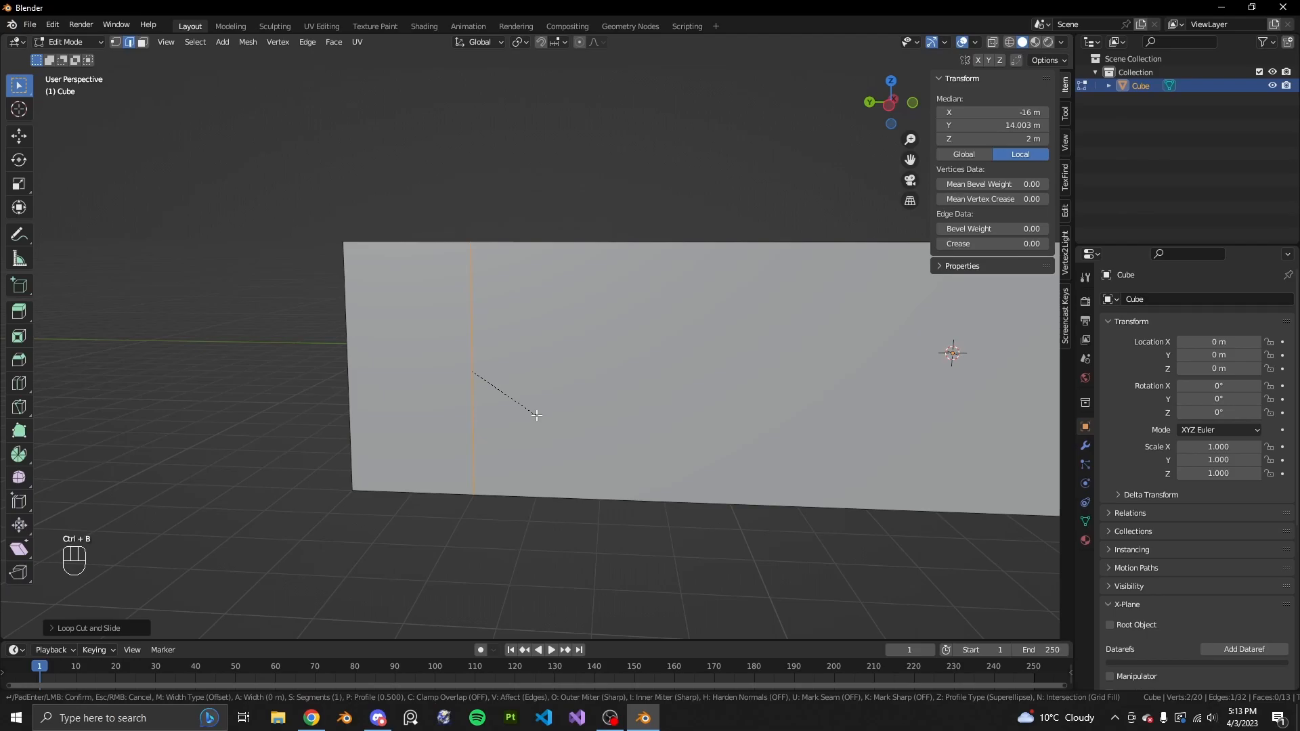
left_click(536, 416)
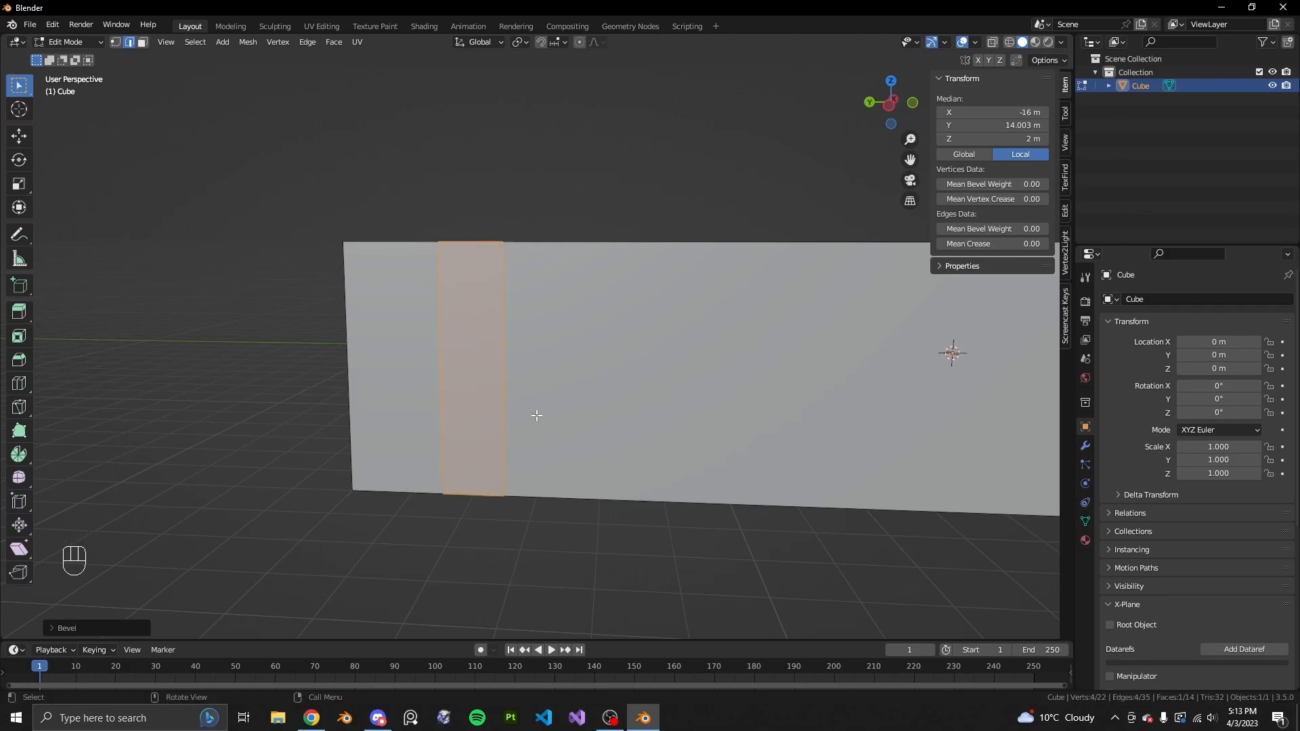
key("3")
scroll(555, 512, "up", 1)
scroll(577, 559, "down", 2)
left_click(520, 426)
left_click(499, 431)
middle_click_drag(500, 431, 577, 431)
scroll(600, 443, "up", 1)
key("2")
left_click(568, 421)
left_click(631, 393, "shift")
left_click(567, 447)
left_click(626, 477)
Select the narrow vertical strip face on the side wall and isolate it by hiding all other faces
key("3")
scroll(614, 562, "up", 1)
left_click(643, 467)
middle_click_drag(730, 479, 652, 476, "shift")
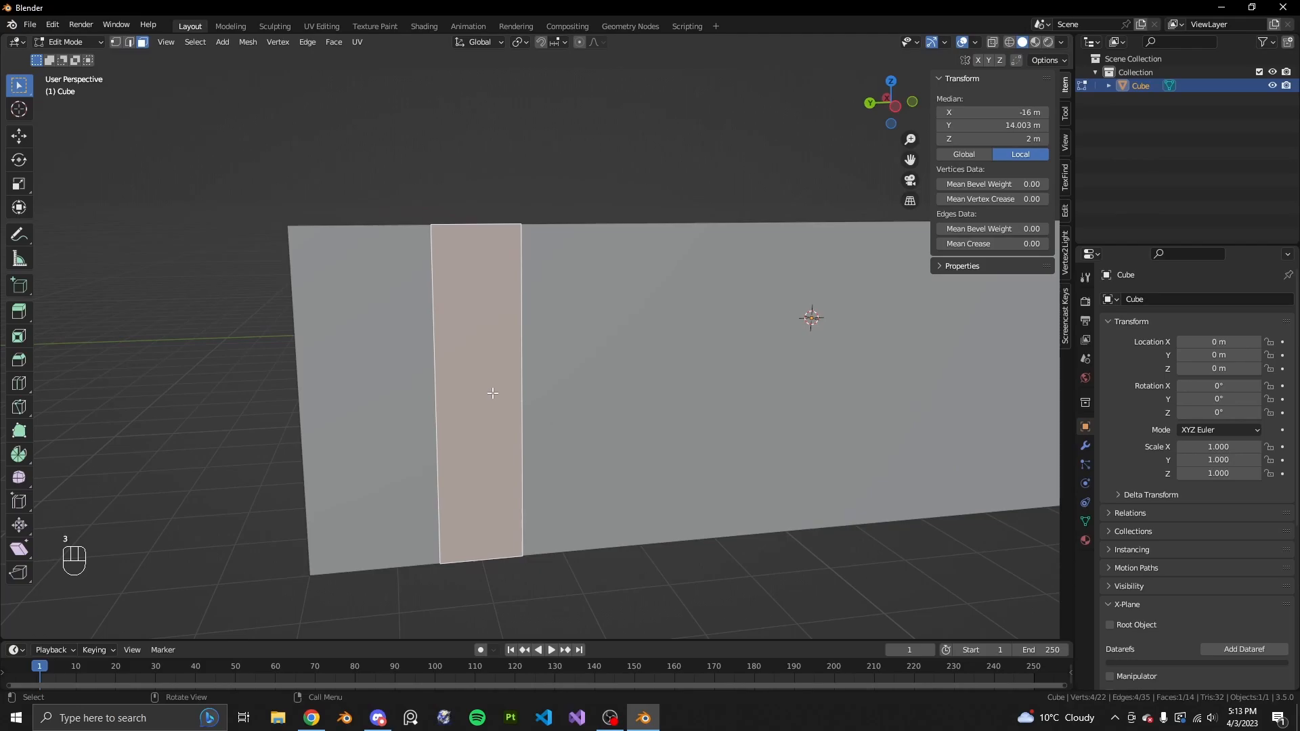
scroll(704, 328, "down", 4)
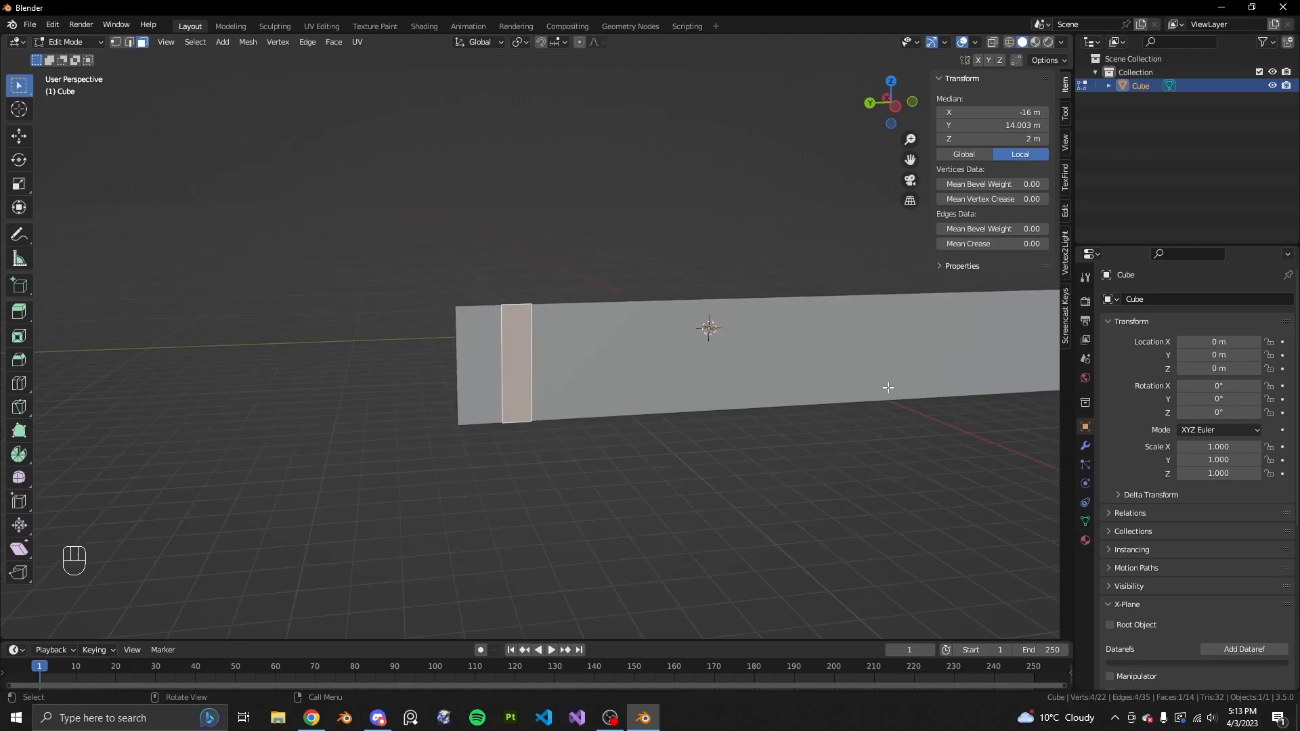
scroll(751, 357, "up", 4)
scroll(474, 447, "up", 2)
scroll(461, 438, "down", 2)
key("shift+h")
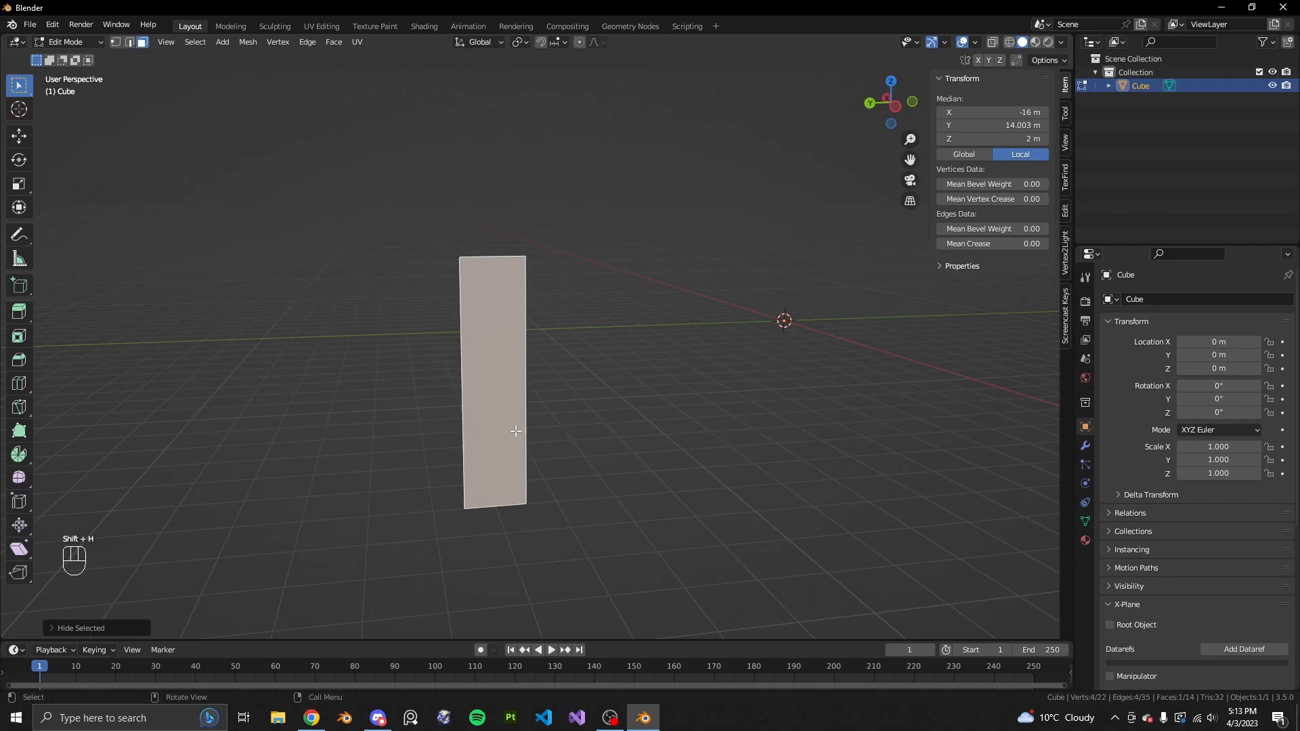
scroll(515, 431, "up", 2)
key("ctrl+r")
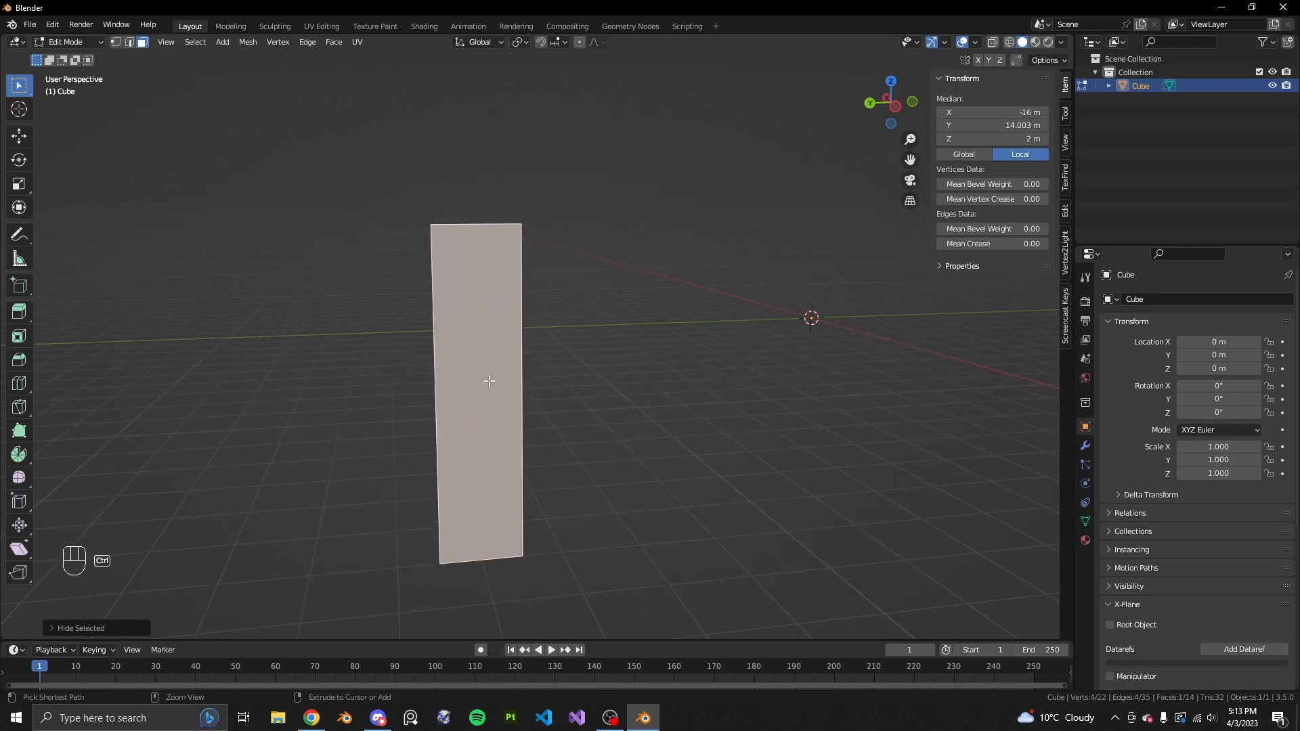
left_click(423, 396)
right_click(422, 396)
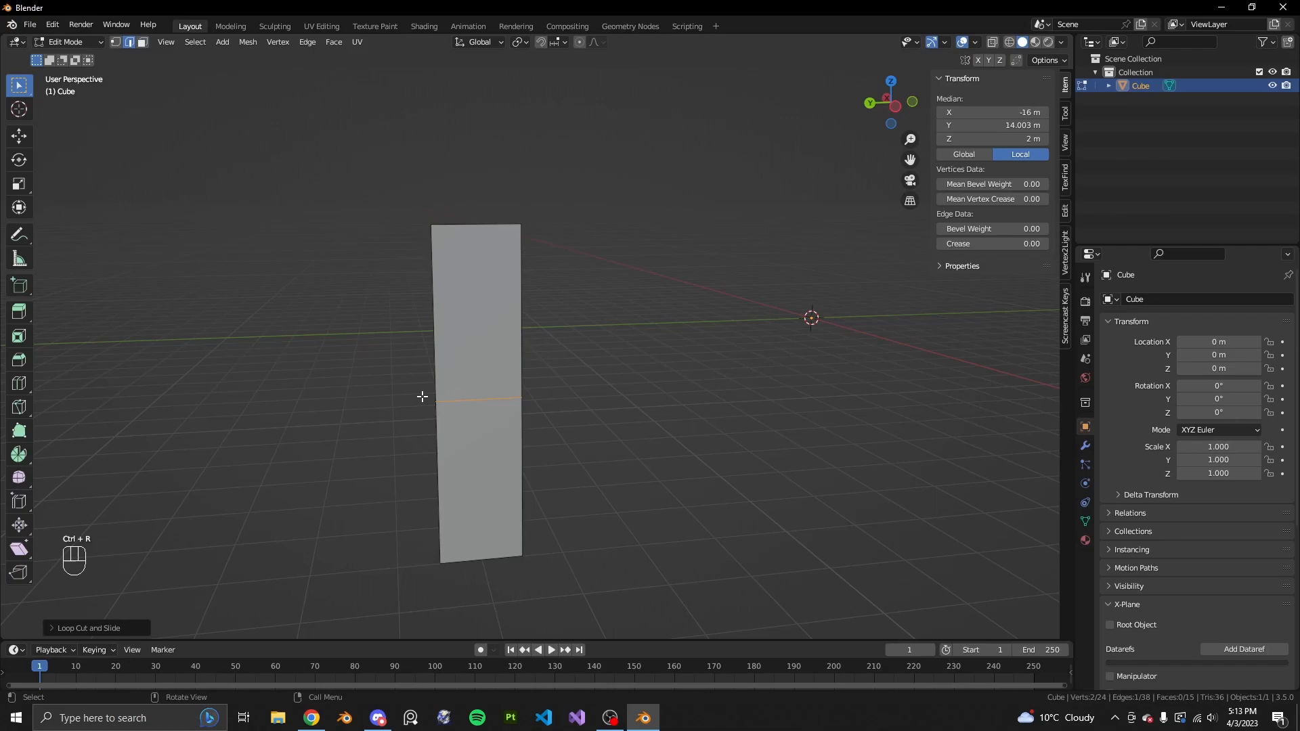
left_click(492, 397)
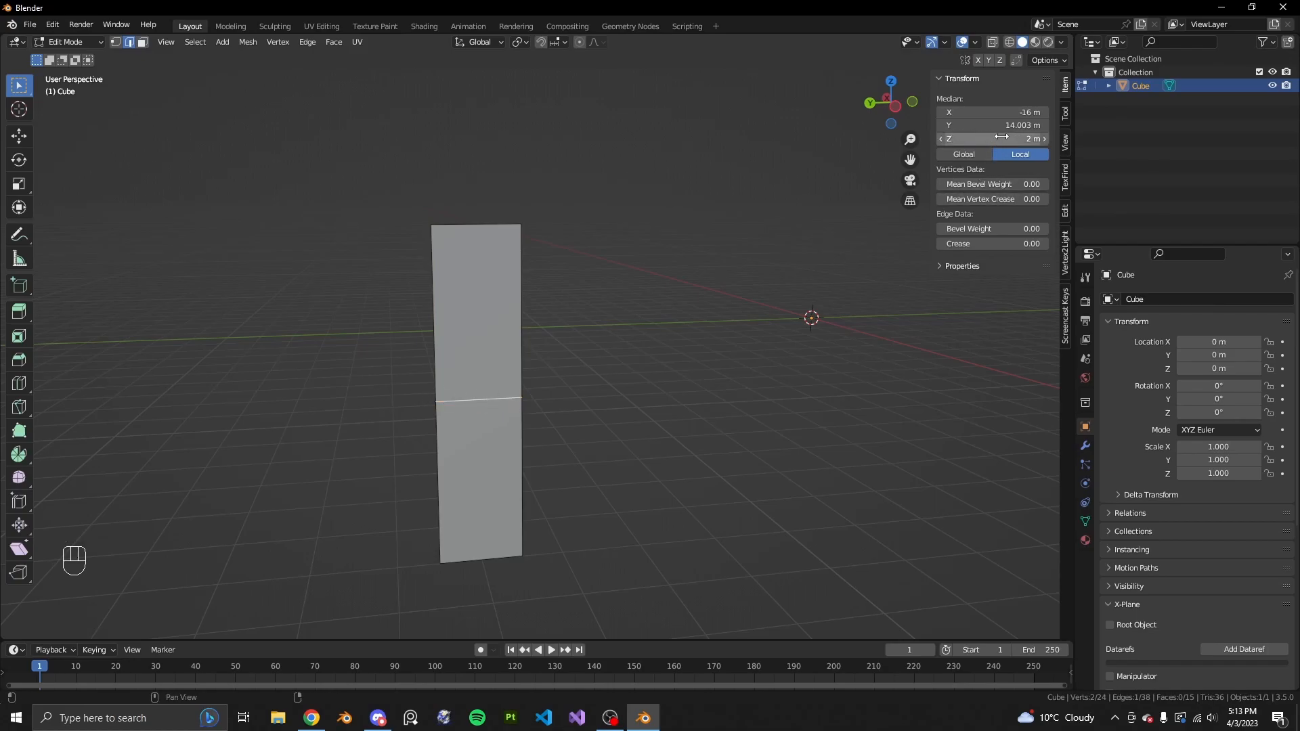
key("ctrl+z")
key("ctrl+z")
Add a horizontal loop cut across the narrow strip and slide it toward the strip's upper end
key("ctrl+r")
left_click(434, 380)
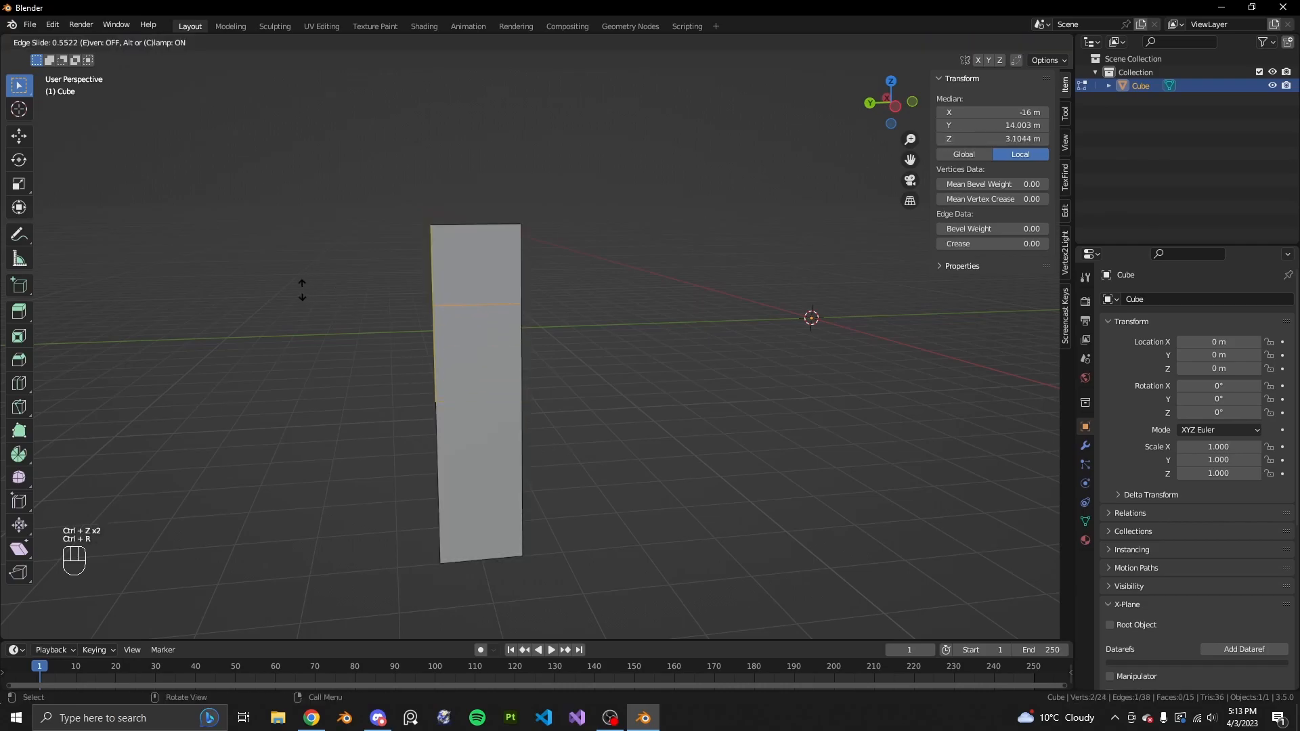
Add a horizontal loop cut across the narrow wall strip and set its slide factor to 0
left_click(209, 406)
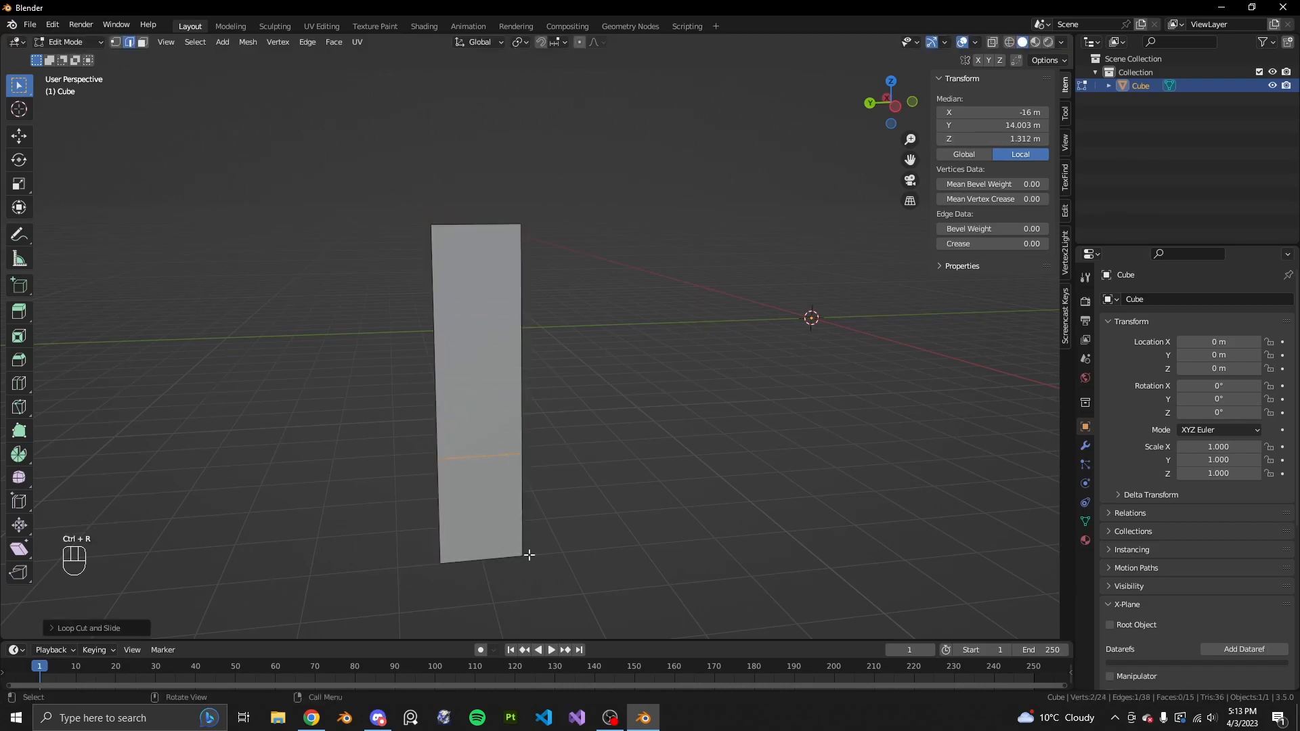
left_click(106, 624)
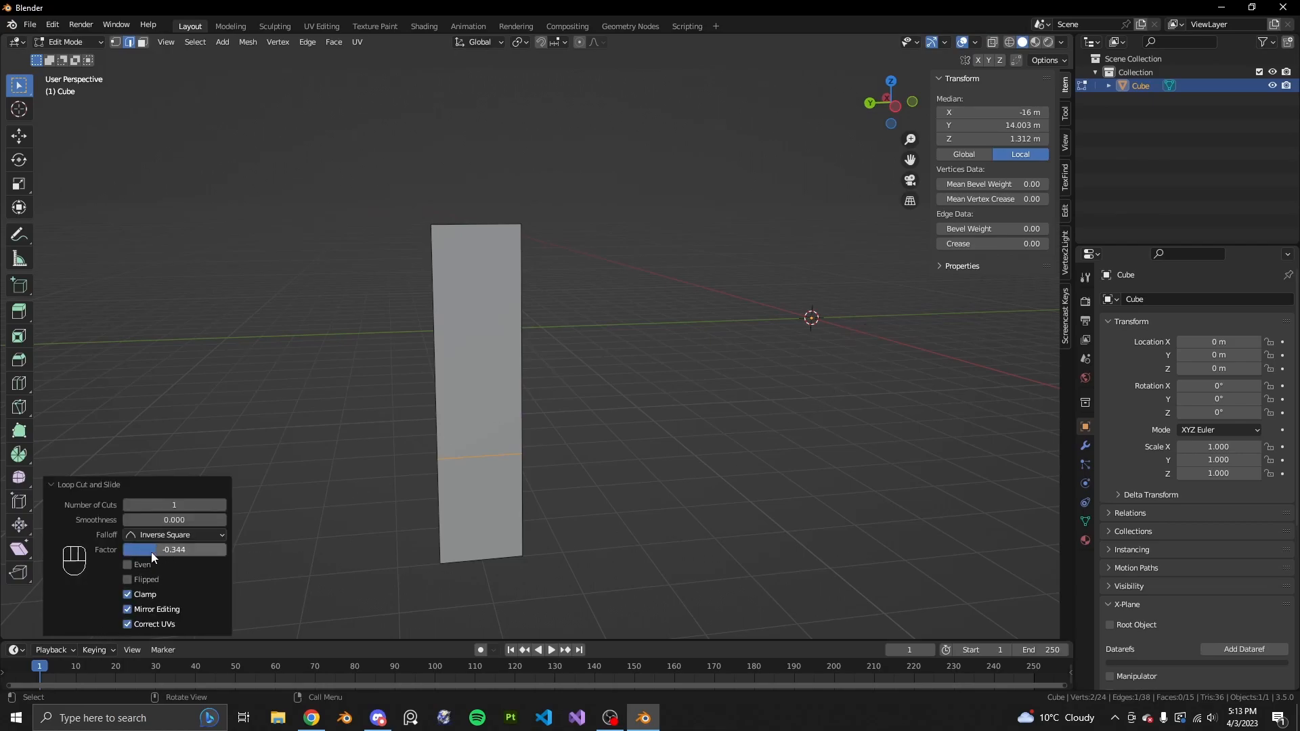
left_click(217, 549)
type("0")
key("Return")
Switch to face selection and select the door-sized face below the new loop cut
key("3")
key("2")
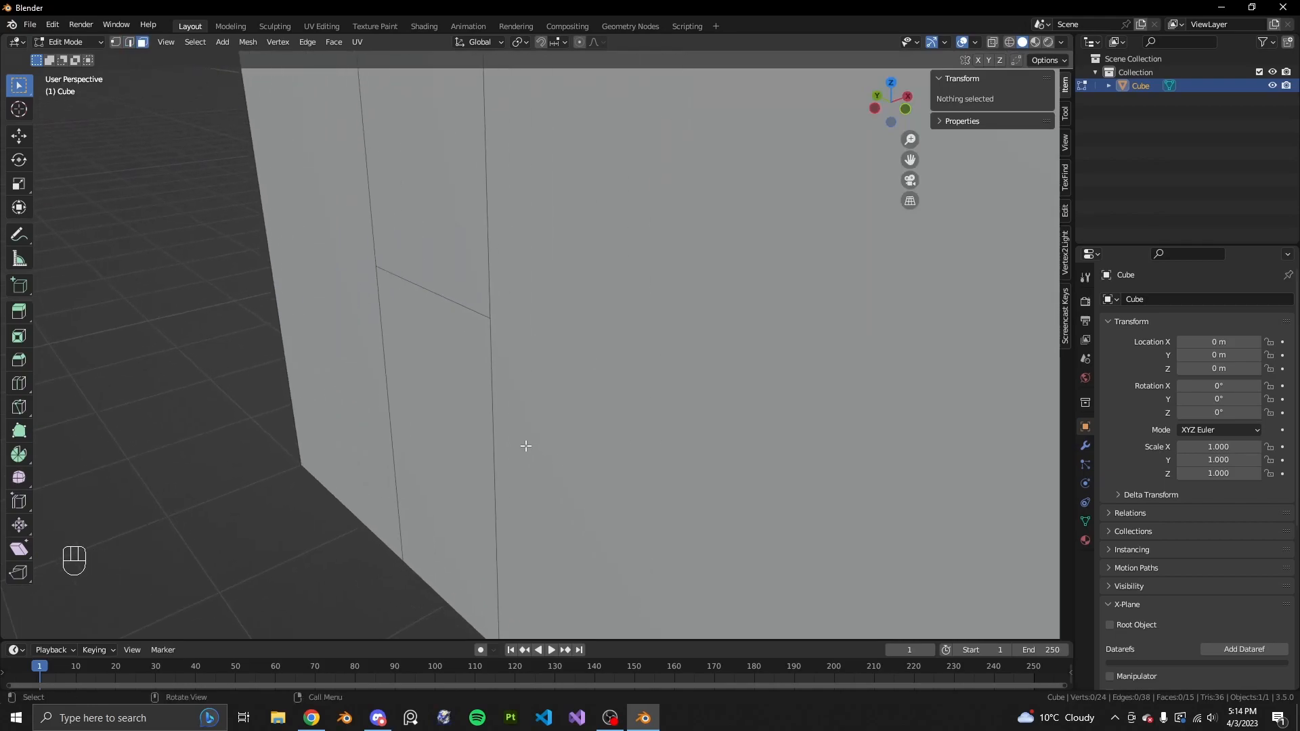
left_click(435, 418)
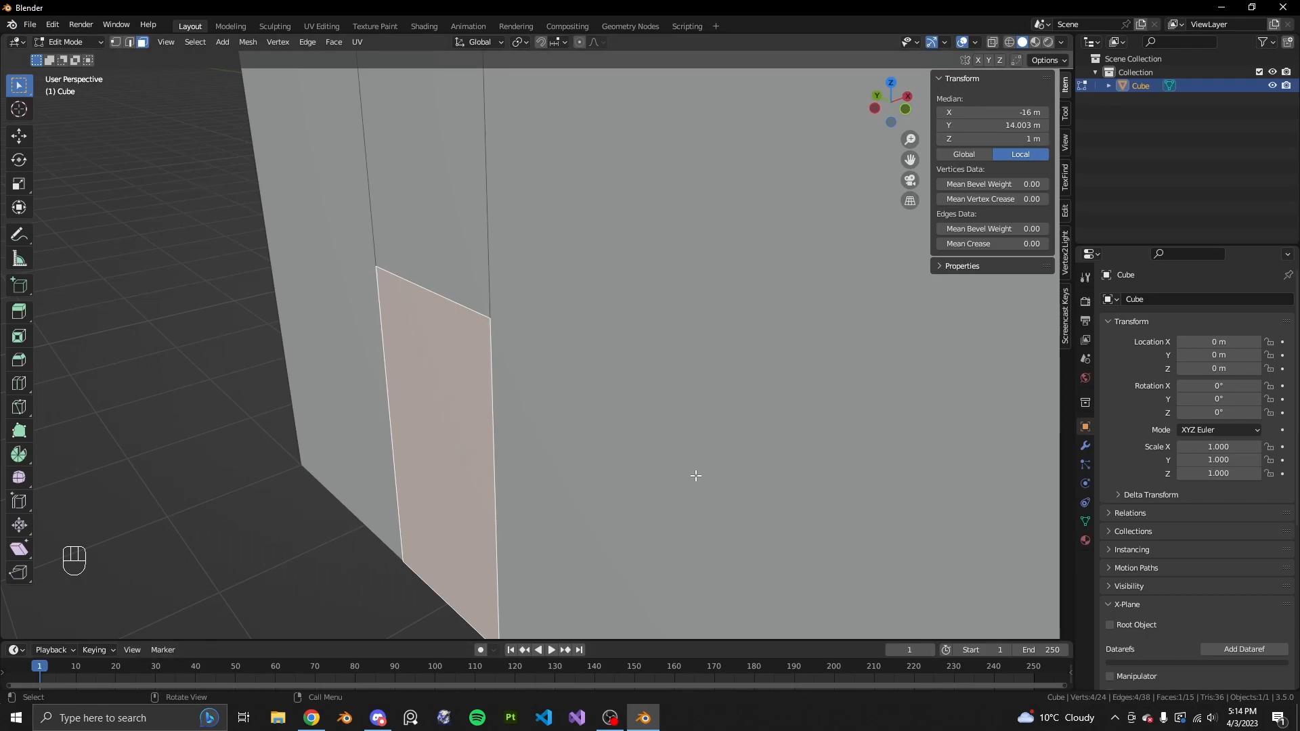
Try to extrude the door face 0.2 m into the wall and undo it
type("e")
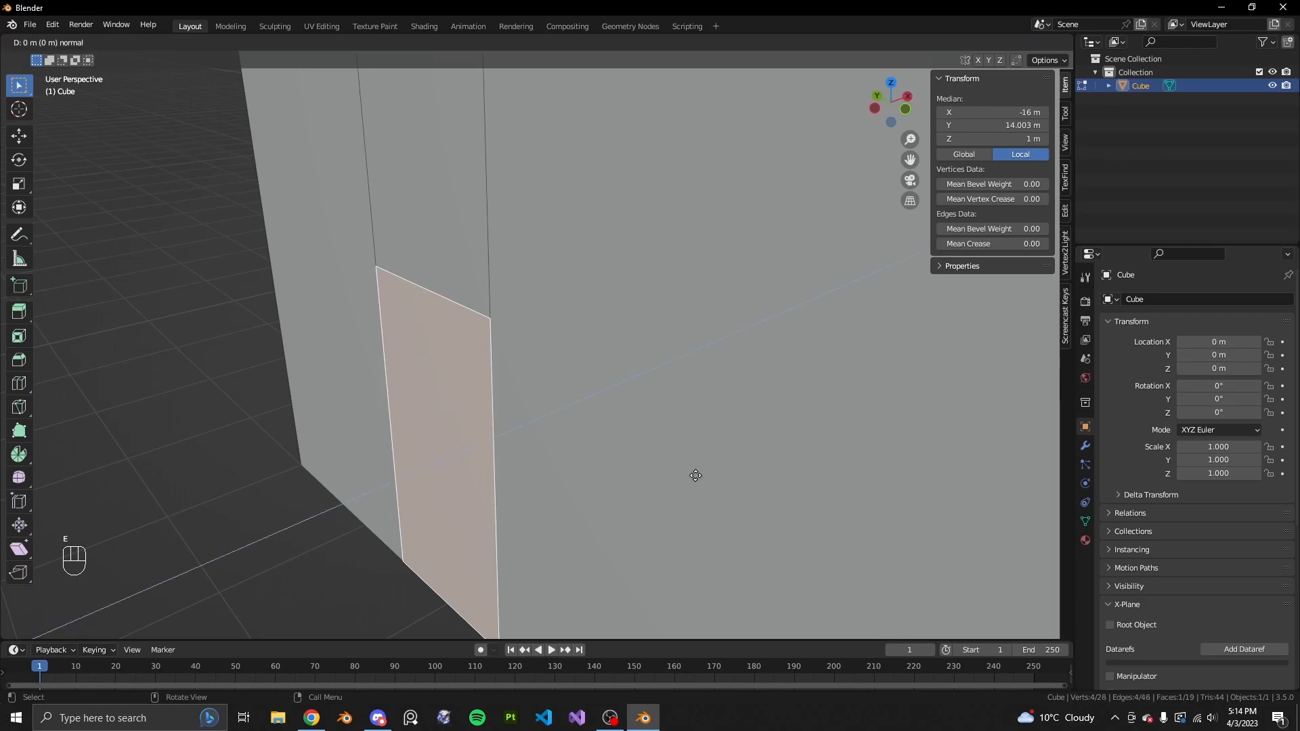
type("-.2")
key("Return")
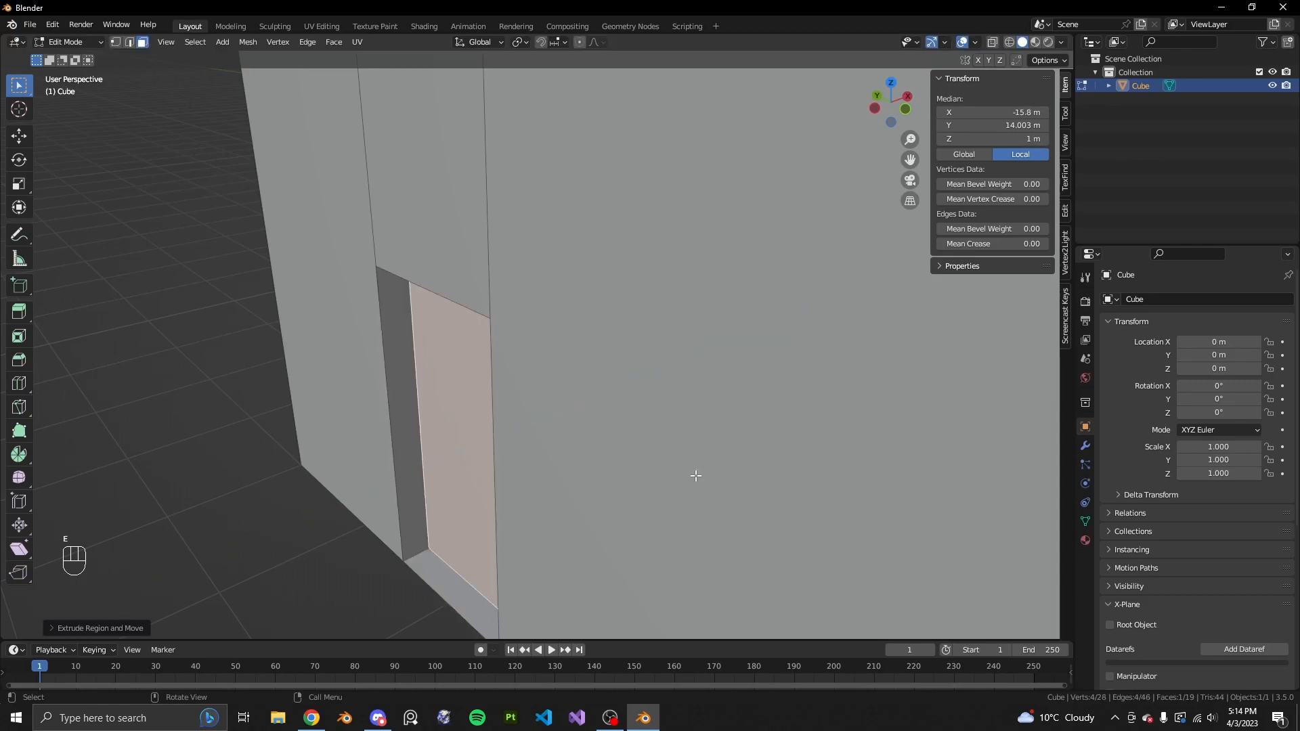
key("ctrl+z")
Extrude the door face 0.02 m into the wall
type("e-.02")
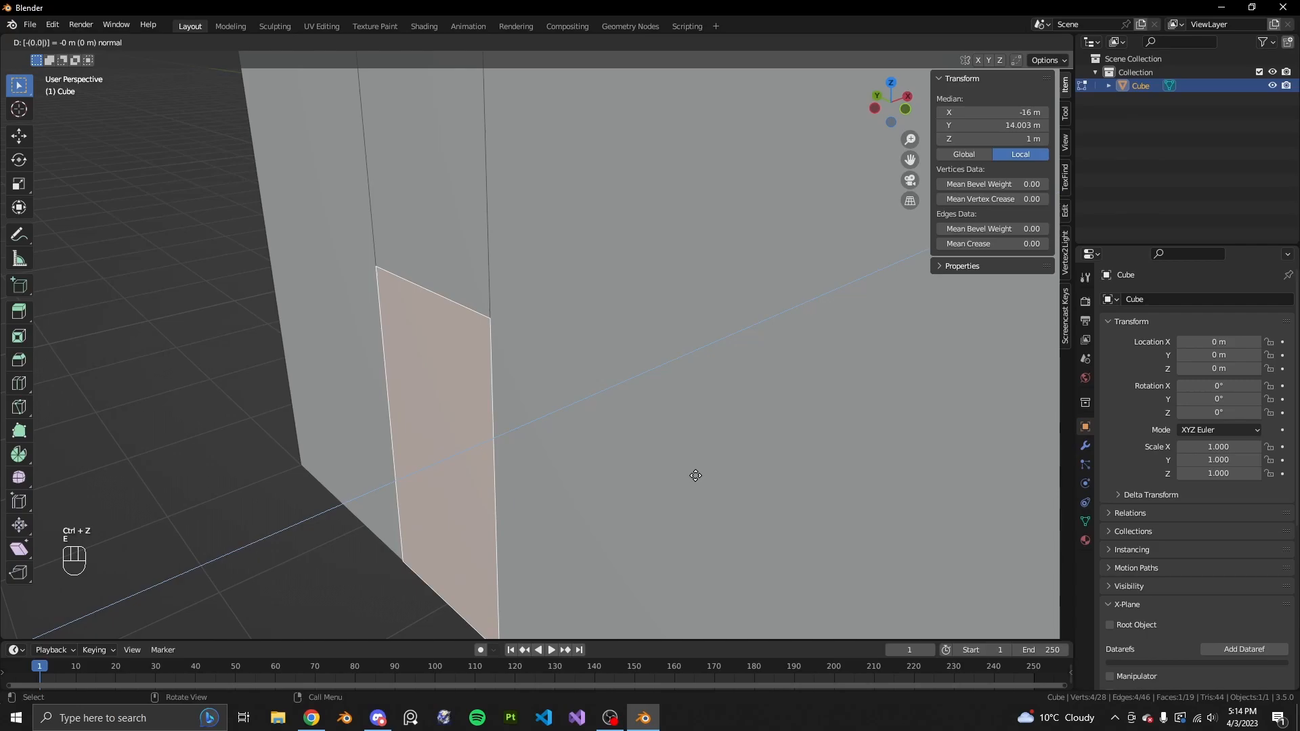
key("Return")
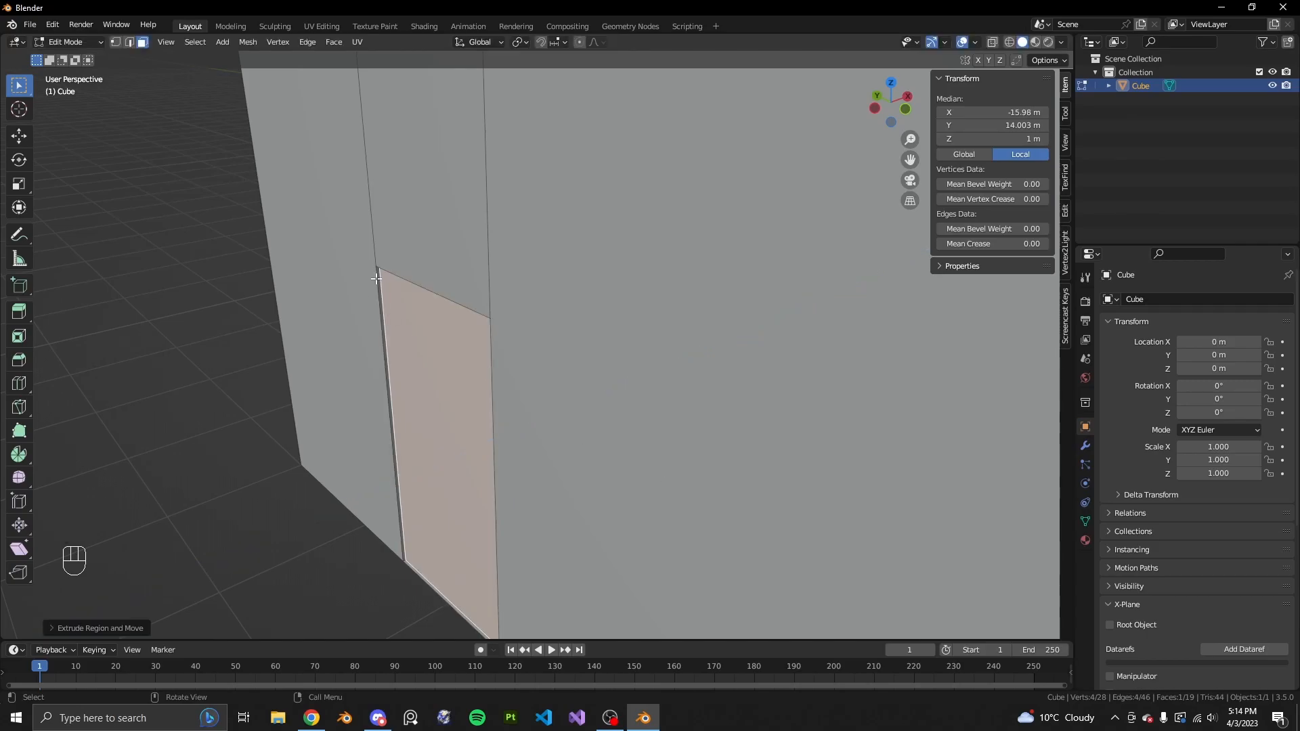
Delete the thin face along the bottom of the door recess
scroll(377, 279, "up", 4)
middle_click_drag(123, 604, 310, 421, "shift")
middle_click_drag(479, 605, 522, 485, "shift")
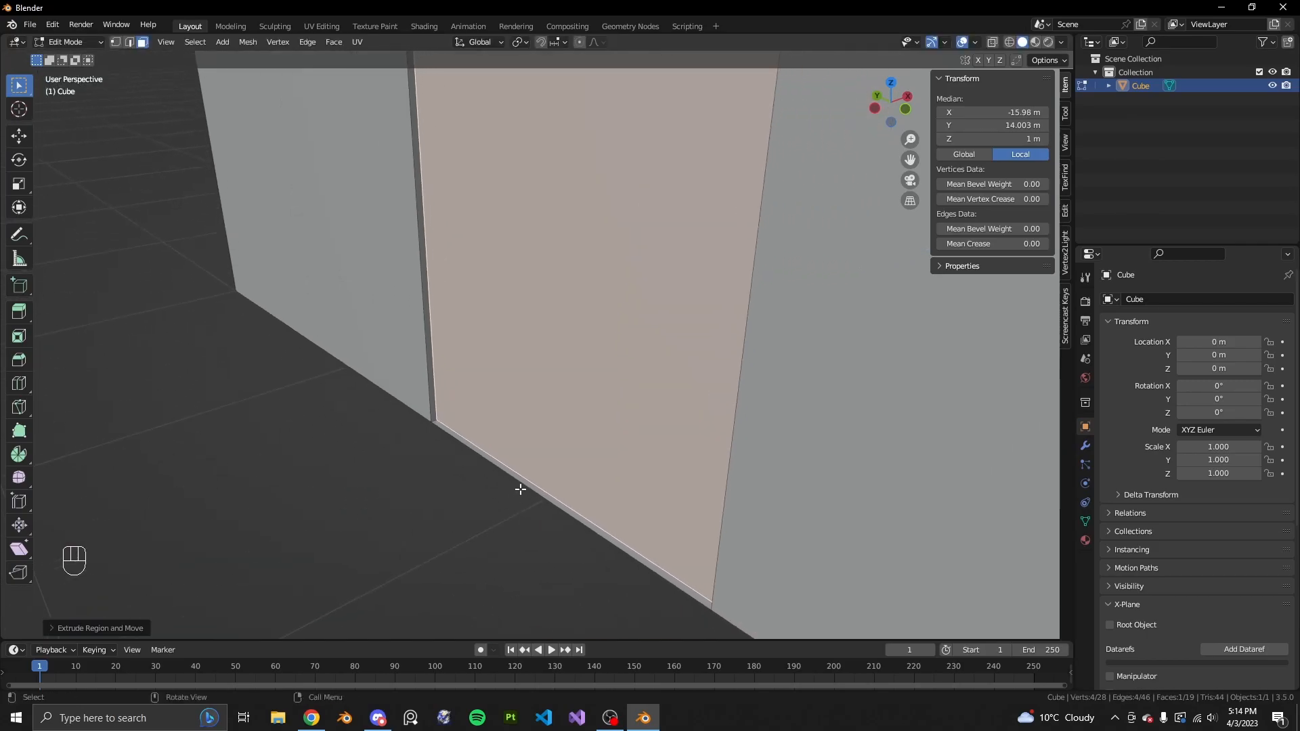
left_click(583, 523)
right_click(470, 425)
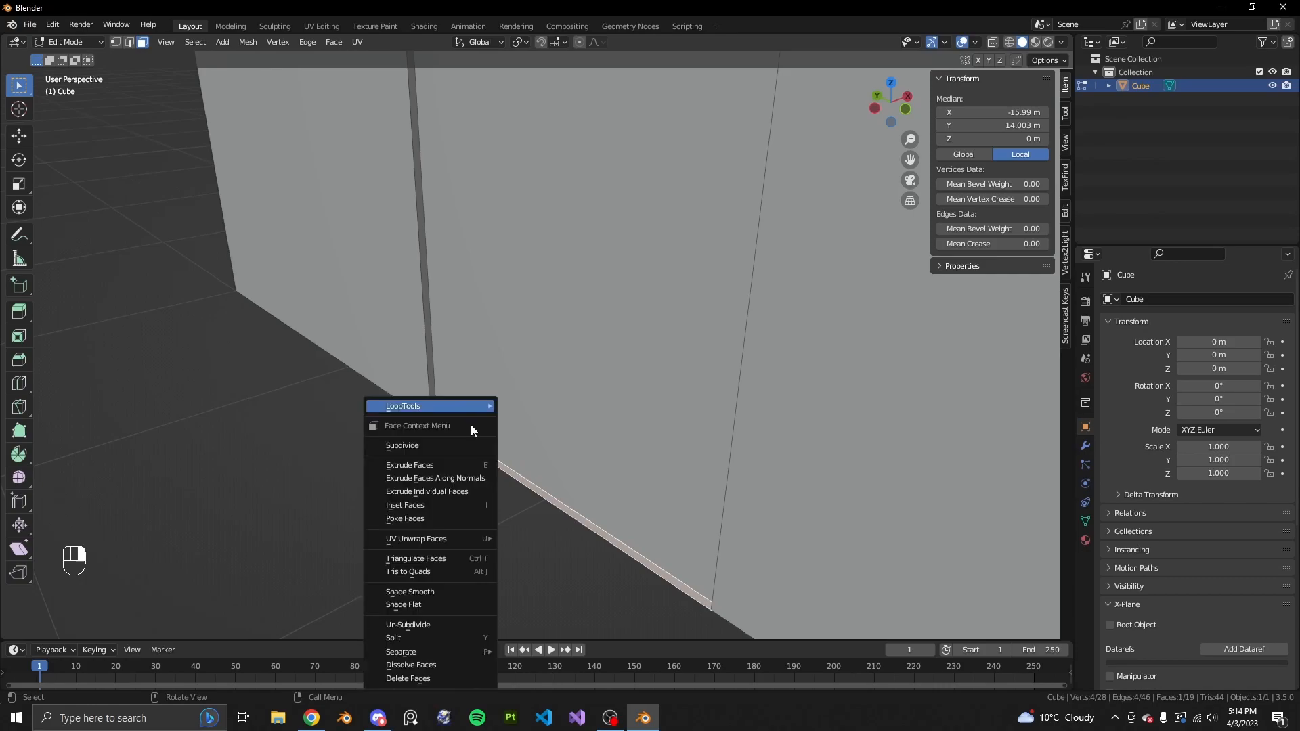
left_click(417, 645)
scroll(557, 445, "down", 3)
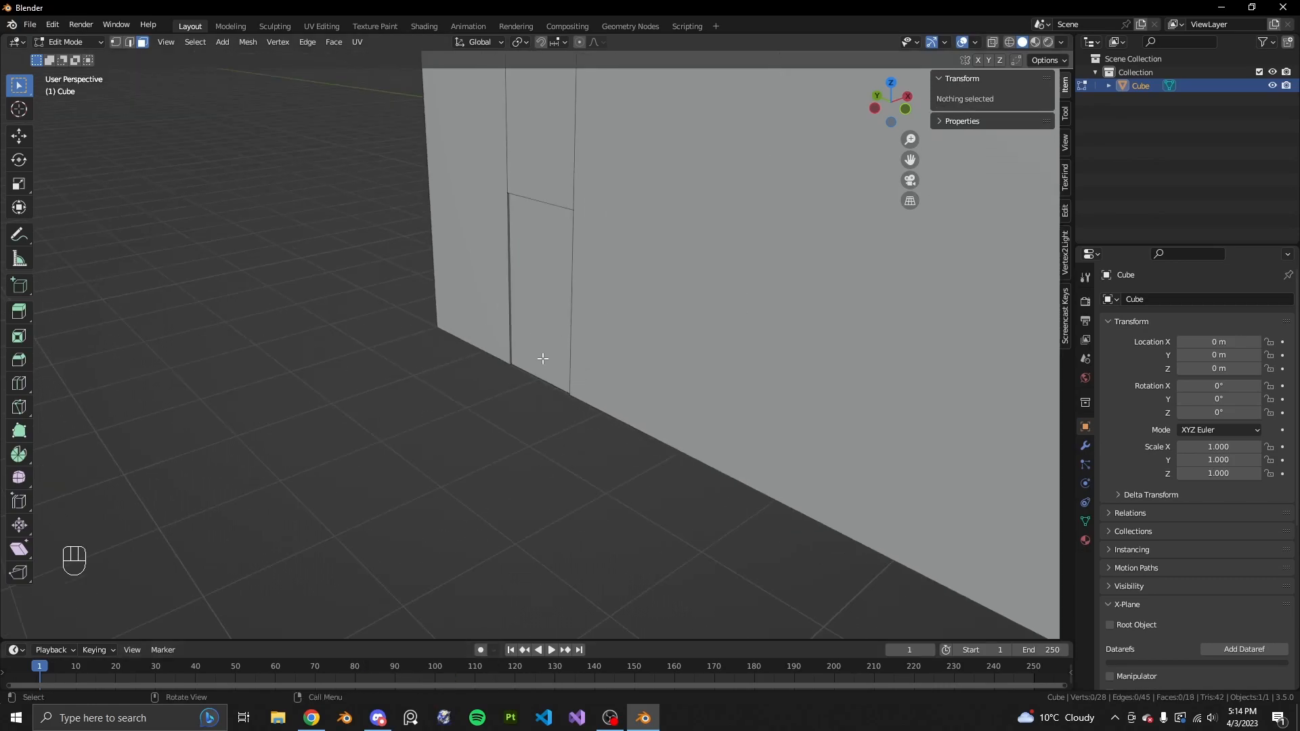
key("ctrl+z")
scroll(531, 429, "up", 3)
key("x")
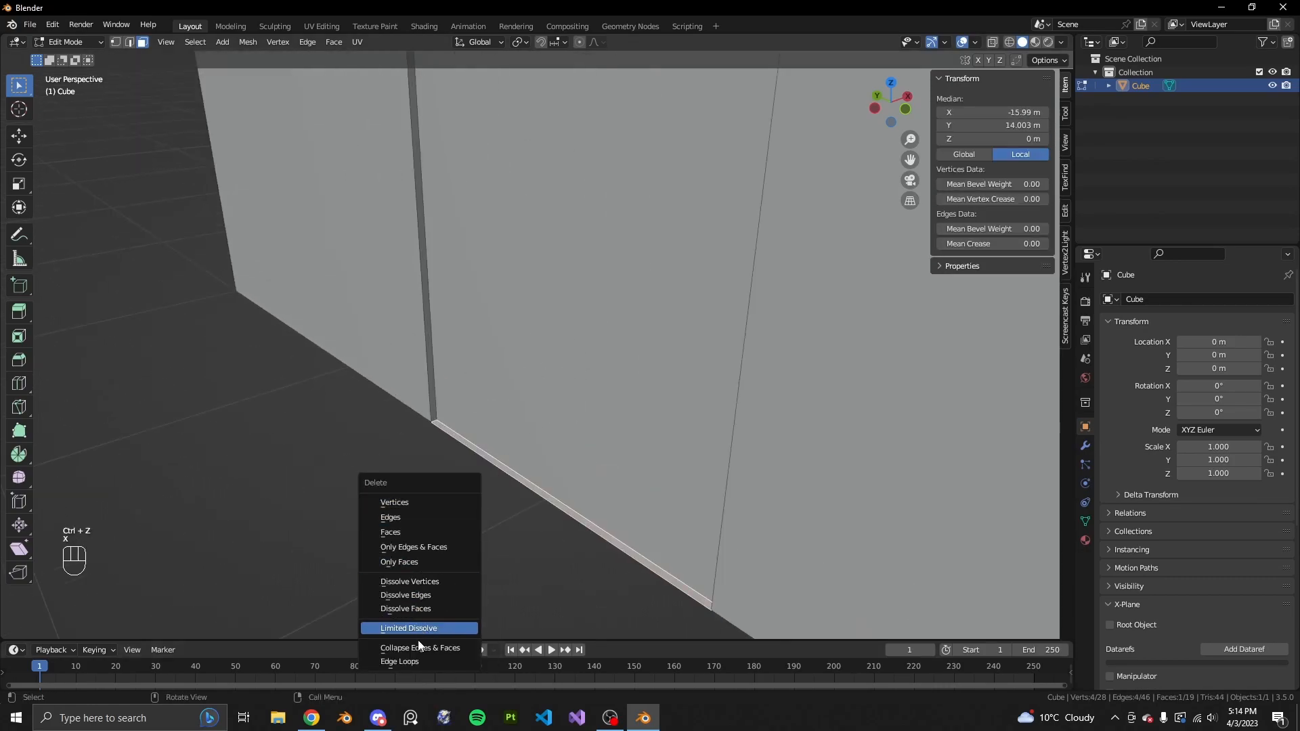
left_click(420, 532)
Inspect the door recess in Object Mode and compare it with the hangar in Google Earth
scroll(563, 451, "down", 2)
scroll(563, 451, "up", 4)
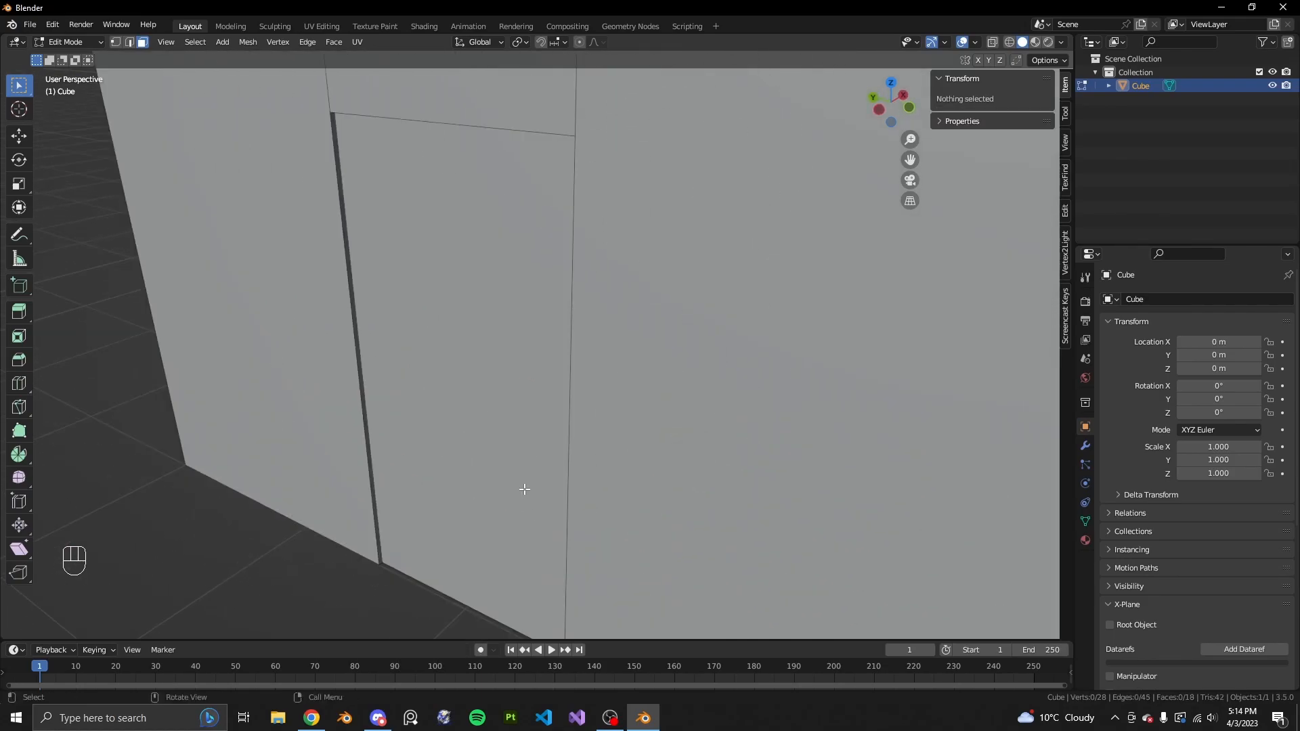
key("Tab")
scroll(524, 489, "down", 3)
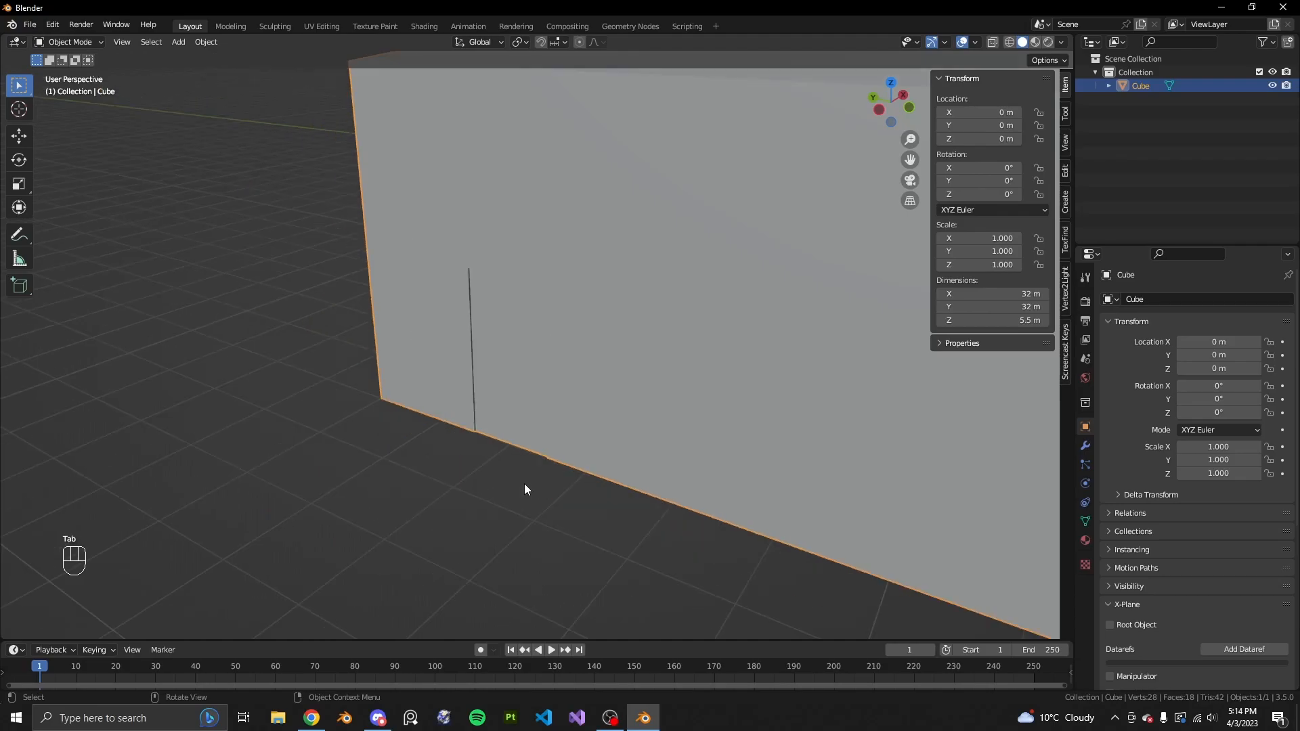
middle_click_drag(523, 484, 629, 462)
key("Tab")
left_click(312, 718)
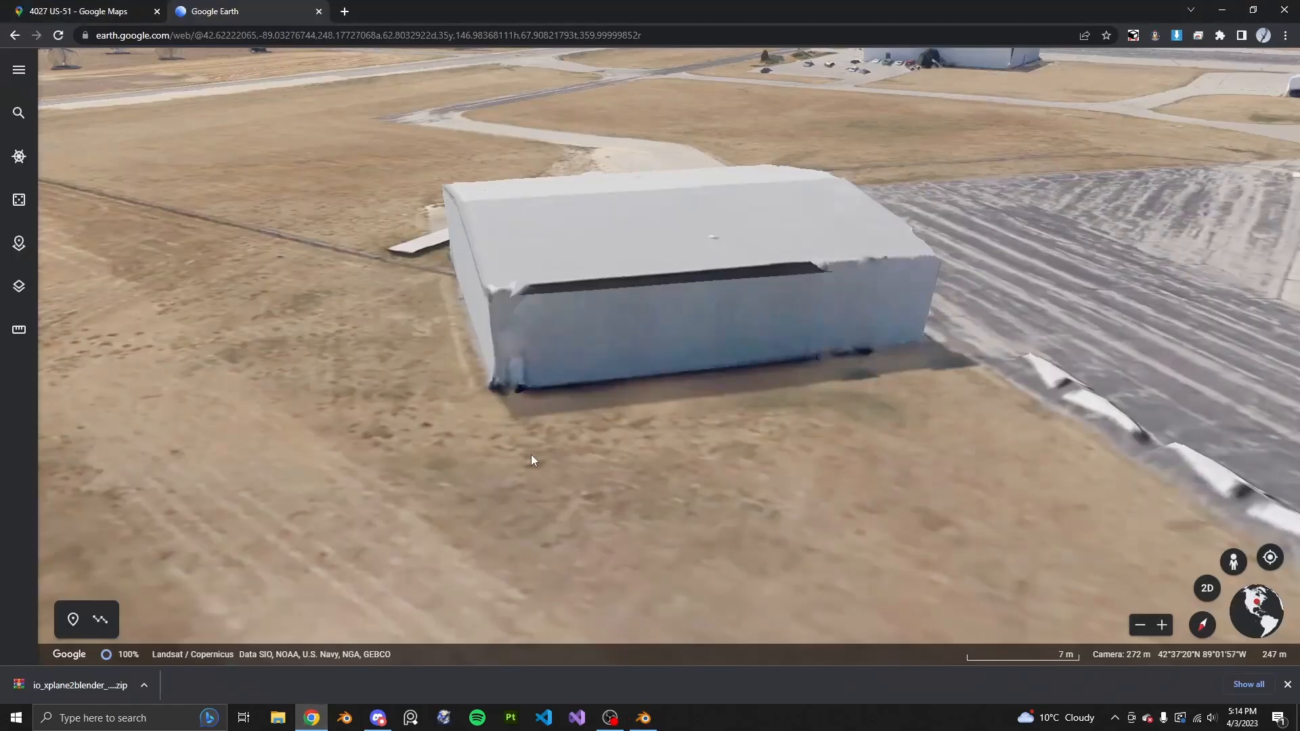
left_click(642, 718)
Try to delete the whole gable end wall face near the door and undo the deletion
scroll(596, 439, "up", 2)
middle_click_drag(586, 453, 522, 426)
scroll(184, 381, "down", 3)
middle_click_drag(184, 381, 360, 385)
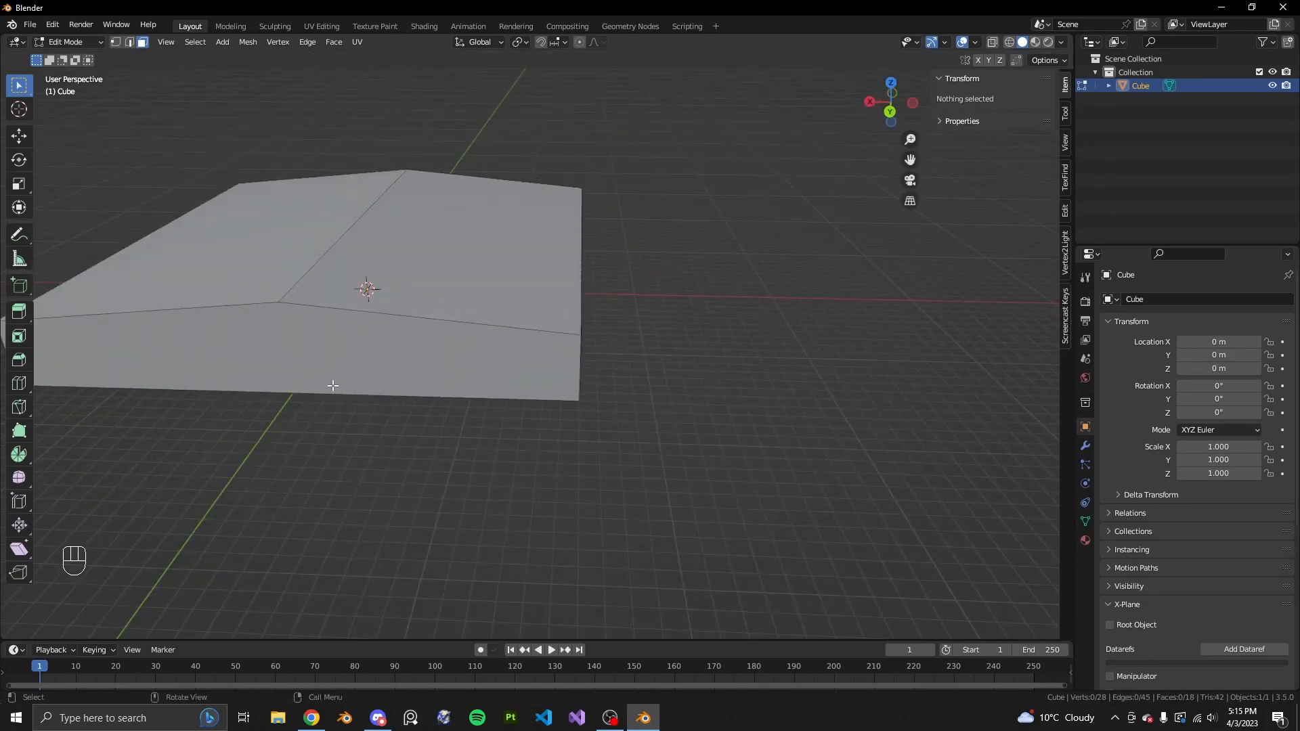
left_click(569, 367)
middle_click_drag(571, 369, 531, 456)
right_click(531, 456)
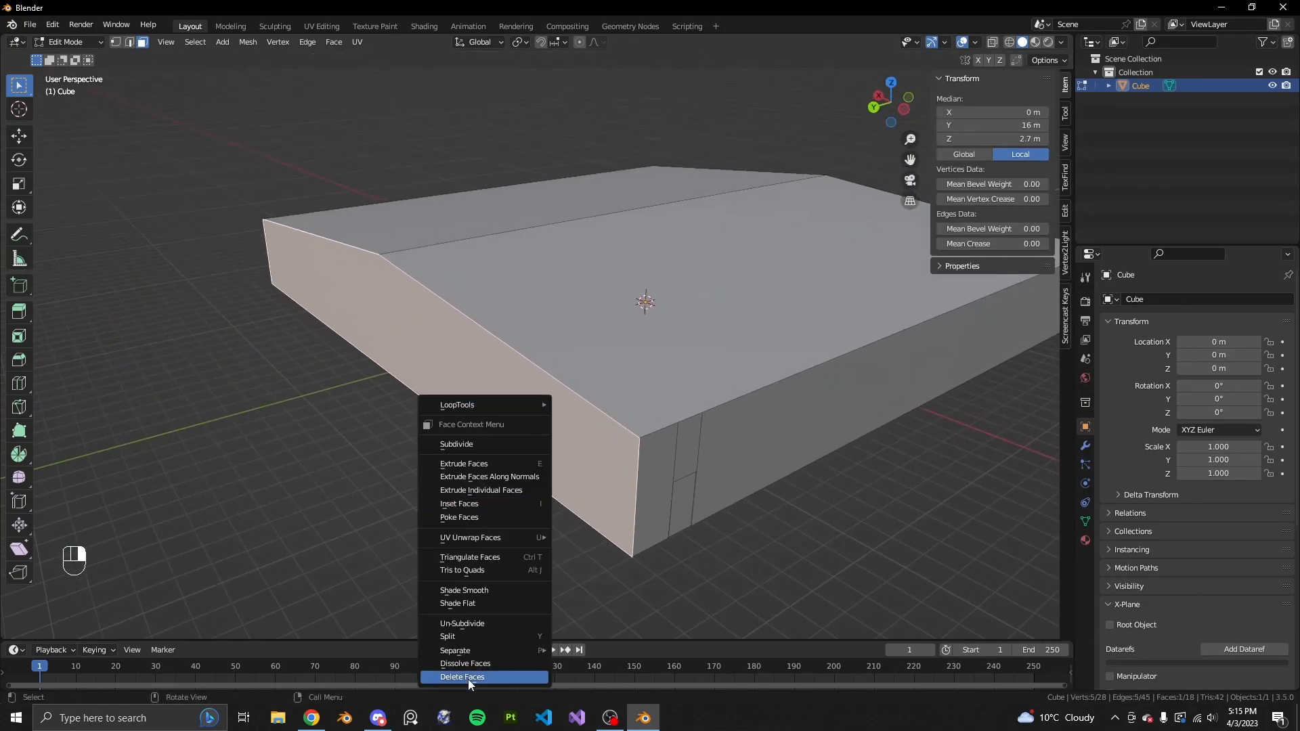
left_click(468, 680)
key("ctrl+z")
Connect the two upper corner vertices of the gable end wall to split the gable triangle from the wall below
left_click(804, 551)
middle_click_drag(187, 454, 668, 311)
left_click(751, 363)
middle_click_drag(752, 363, 787, 453)
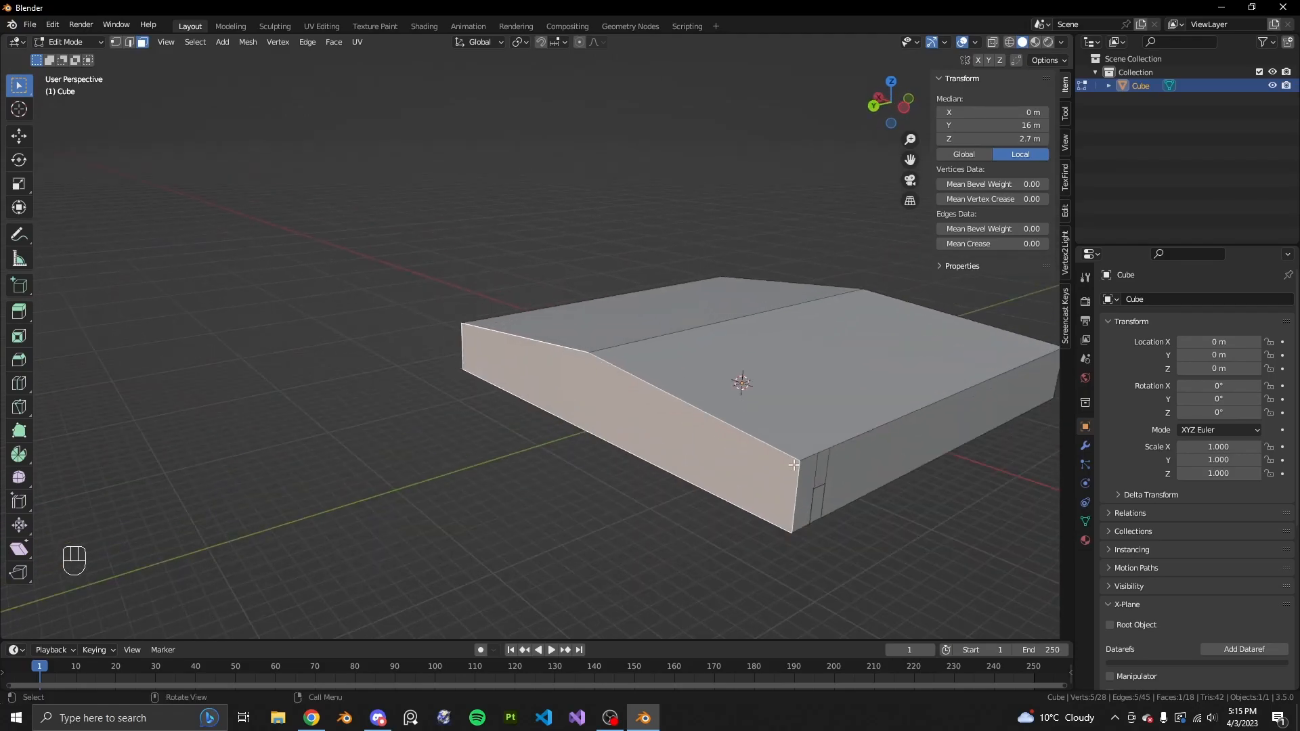
key("1")
left_click(791, 457)
middle_click_drag(610, 434, 714, 447)
left_click(300, 377, "shift")
middle_click_drag(346, 379, 383, 386)
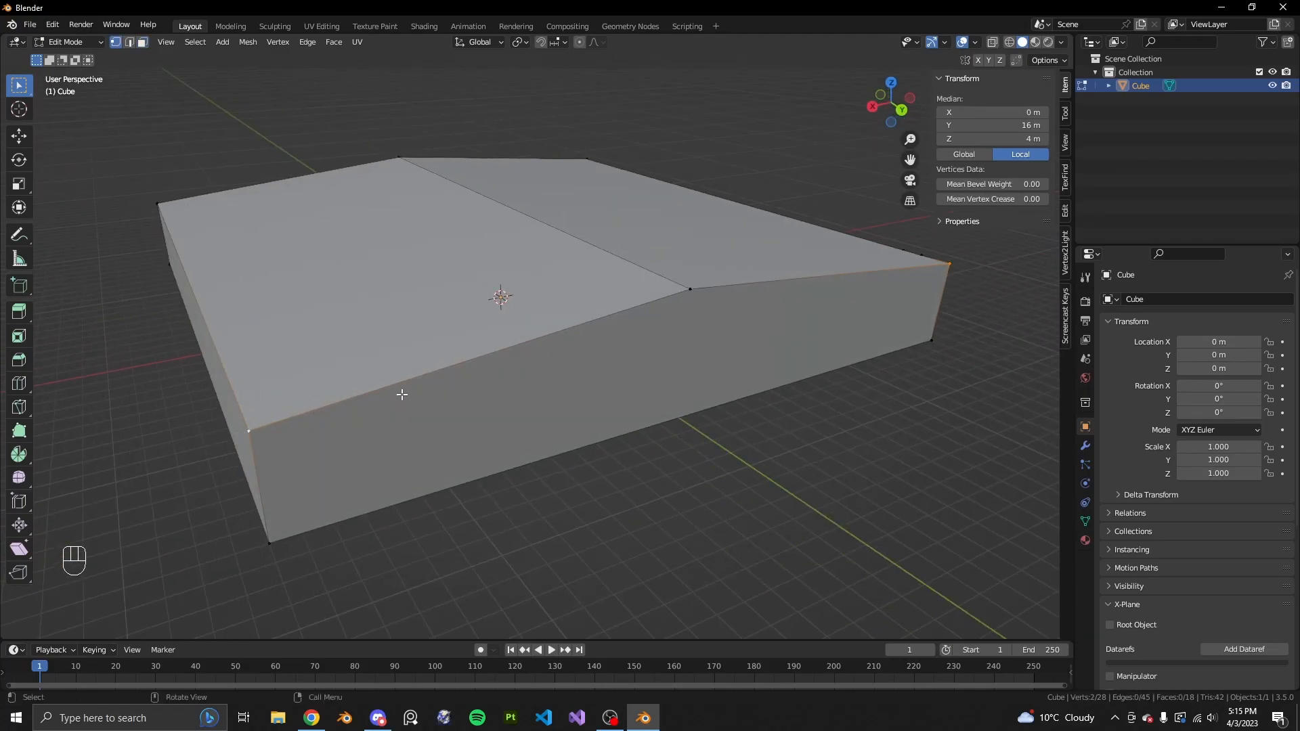
middle_click_drag(986, 297, 637, 410)
scroll(722, 403, "up", 1)
key("j")
Check the separated gable and lower wall faces by selecting each, and inspect the building from several sides
key("3")
left_click(407, 357)
left_click(407, 381)
left_click(414, 349)
left_click(414, 405)
left_click(404, 349)
left_click(434, 428)
left_click(276, 480)
scroll(368, 360, "down", 4)
middle_click_drag(433, 386, 557, 403)
scroll(557, 403, "up", 1)
middle_click_drag(405, 428, 726, 393)
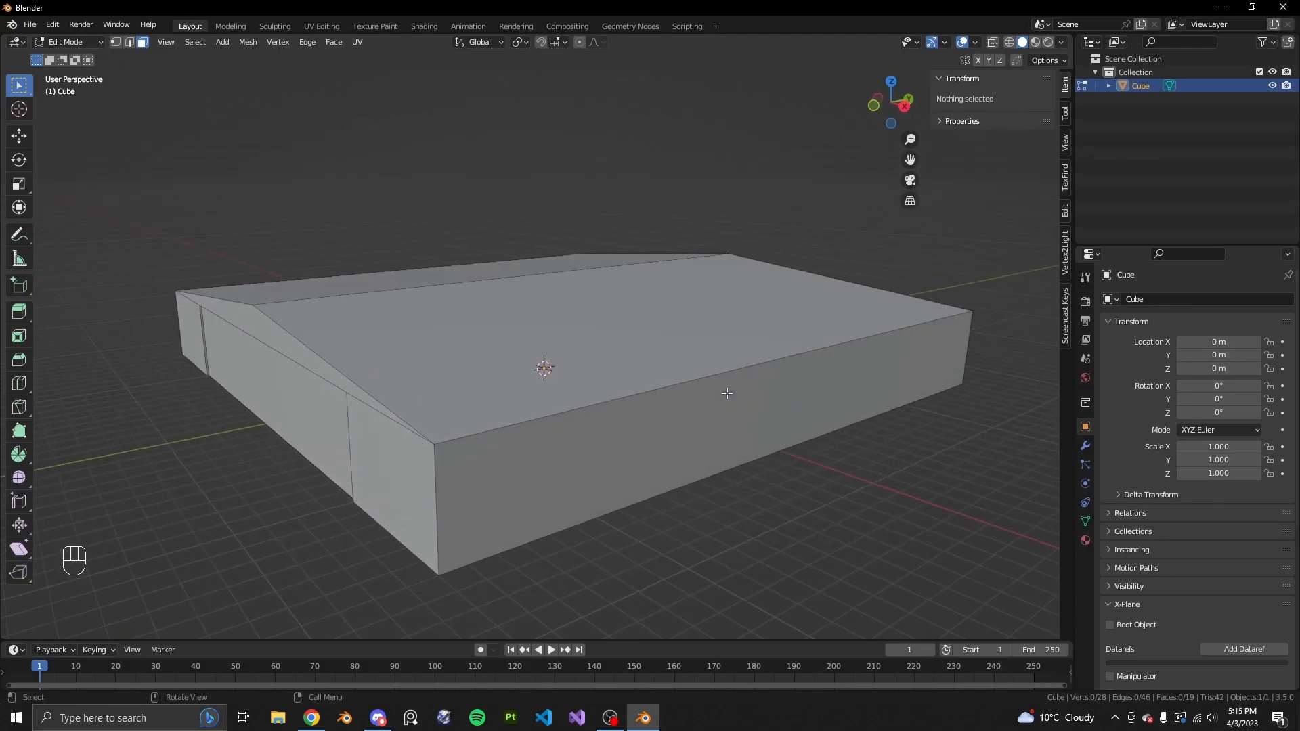
middle_click_drag(889, 458, 447, 427)
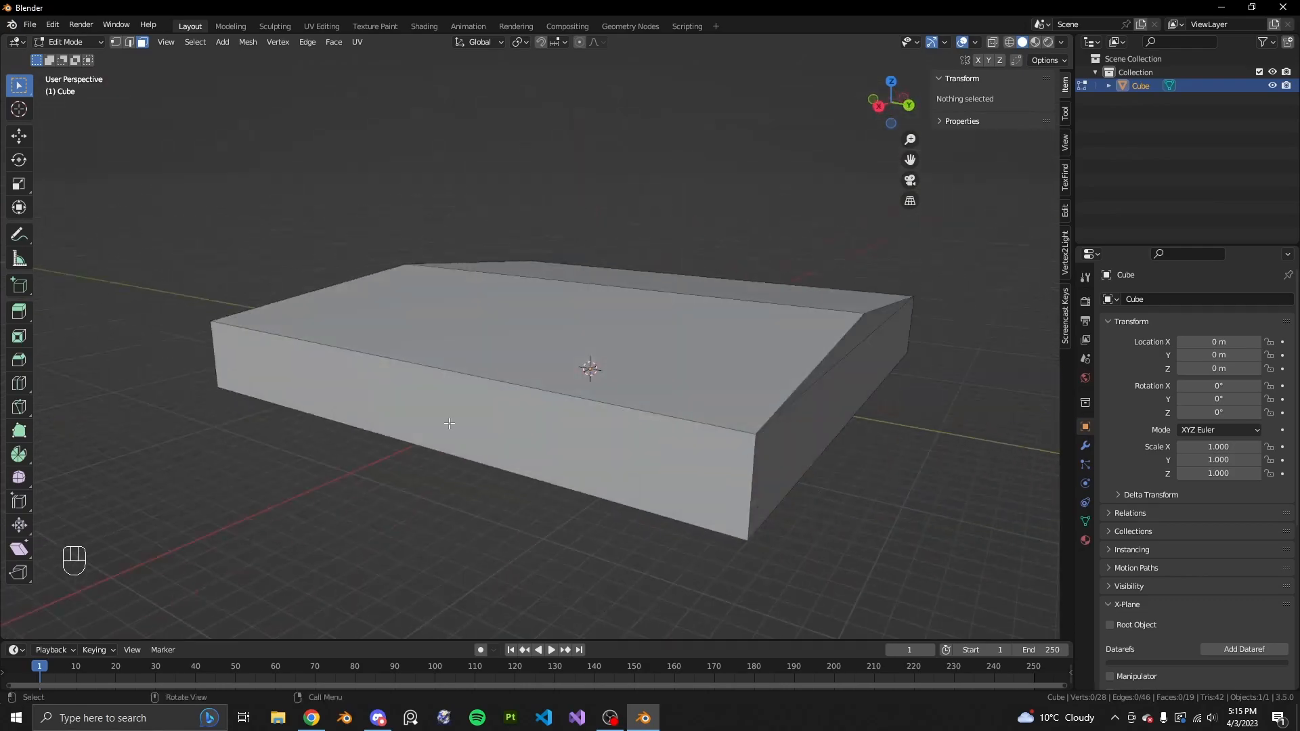
Switch to Google Earth and examine the hangar's end wall and the long wall with its doors
left_click(313, 718)
middle_click_drag(624, 445, 975, 400)
middle_click_drag(554, 412, 667, 408)
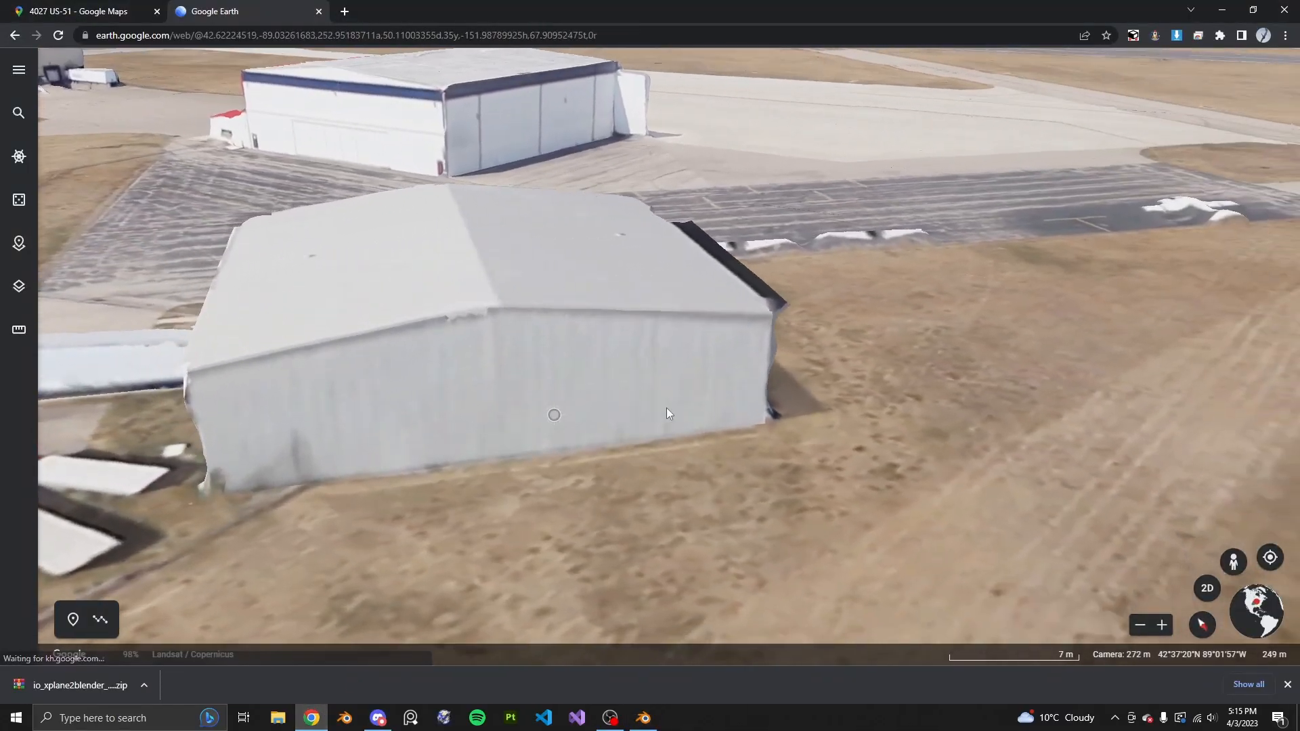
scroll(323, 421, "down", 3)
scroll(432, 484, "up", 3)
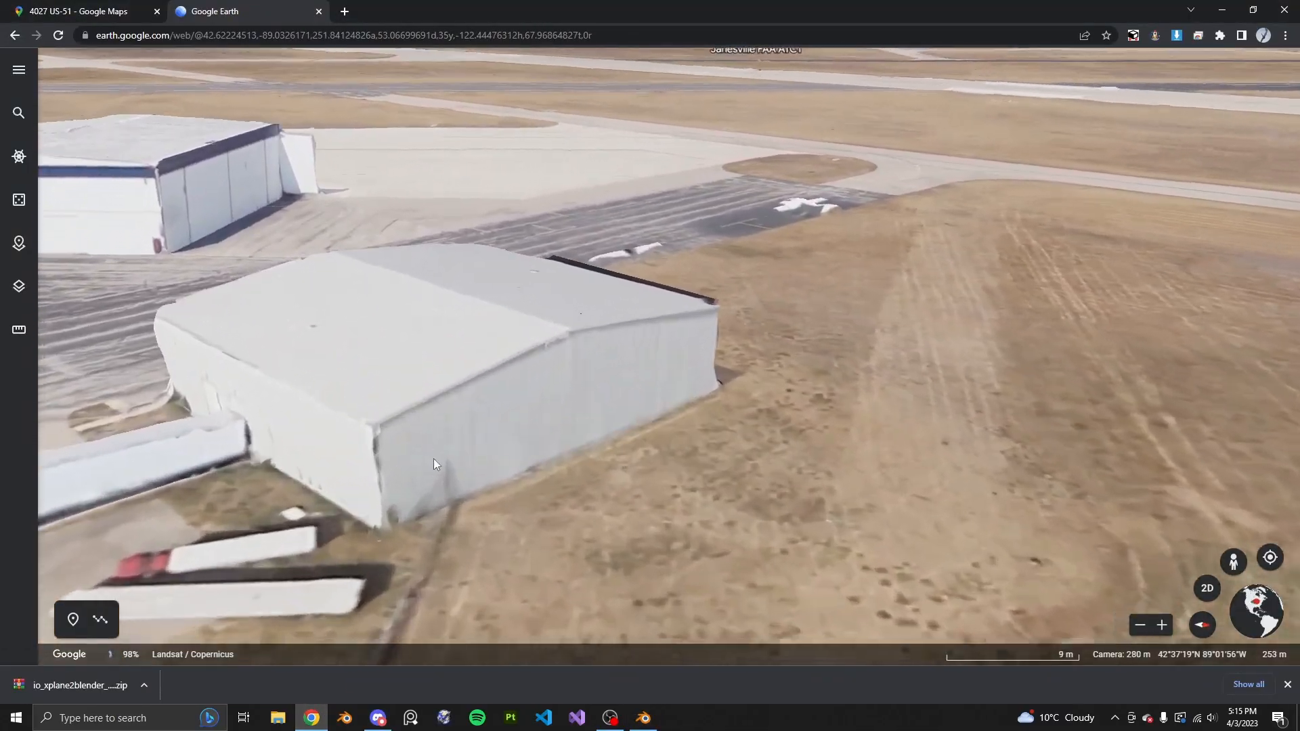
middle_click_drag(495, 493, 610, 489)
scroll(299, 449, "down", 3)
scroll(299, 449, "up", 3)
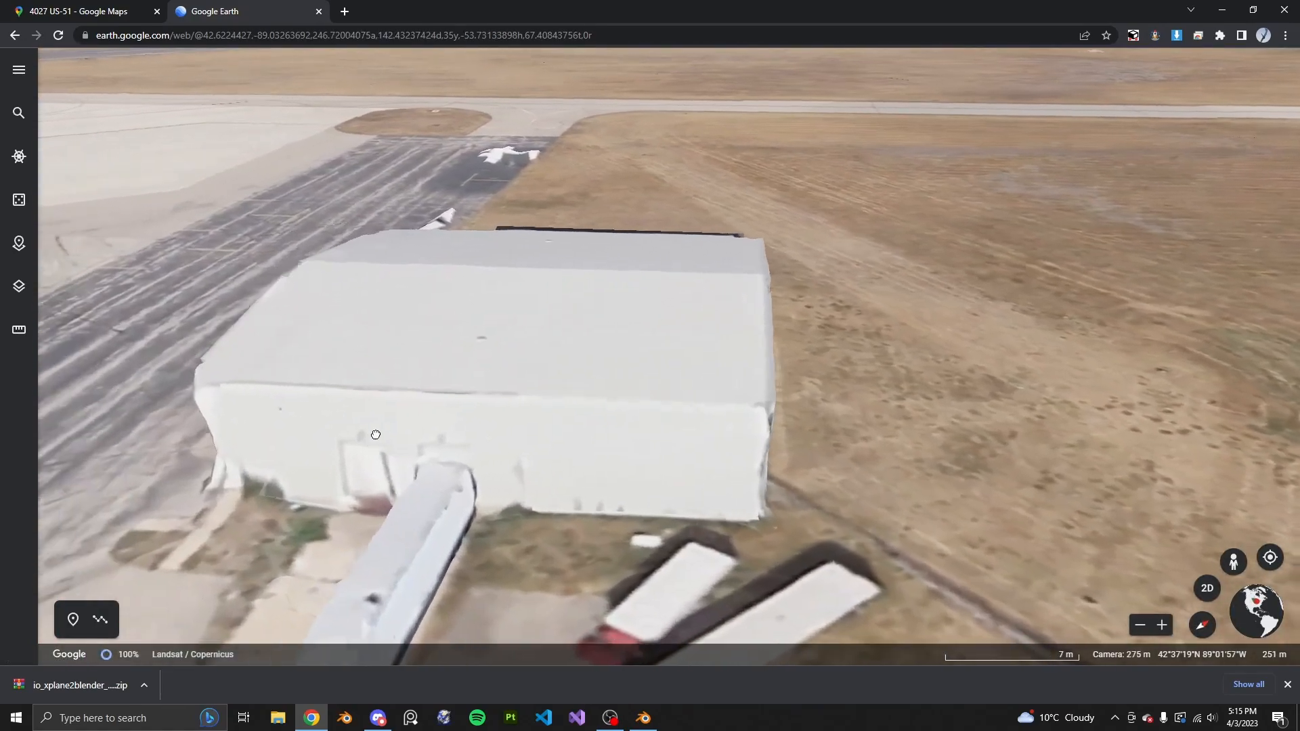
middle_click_drag(396, 437, 554, 414)
scroll(531, 412, "down", 3)
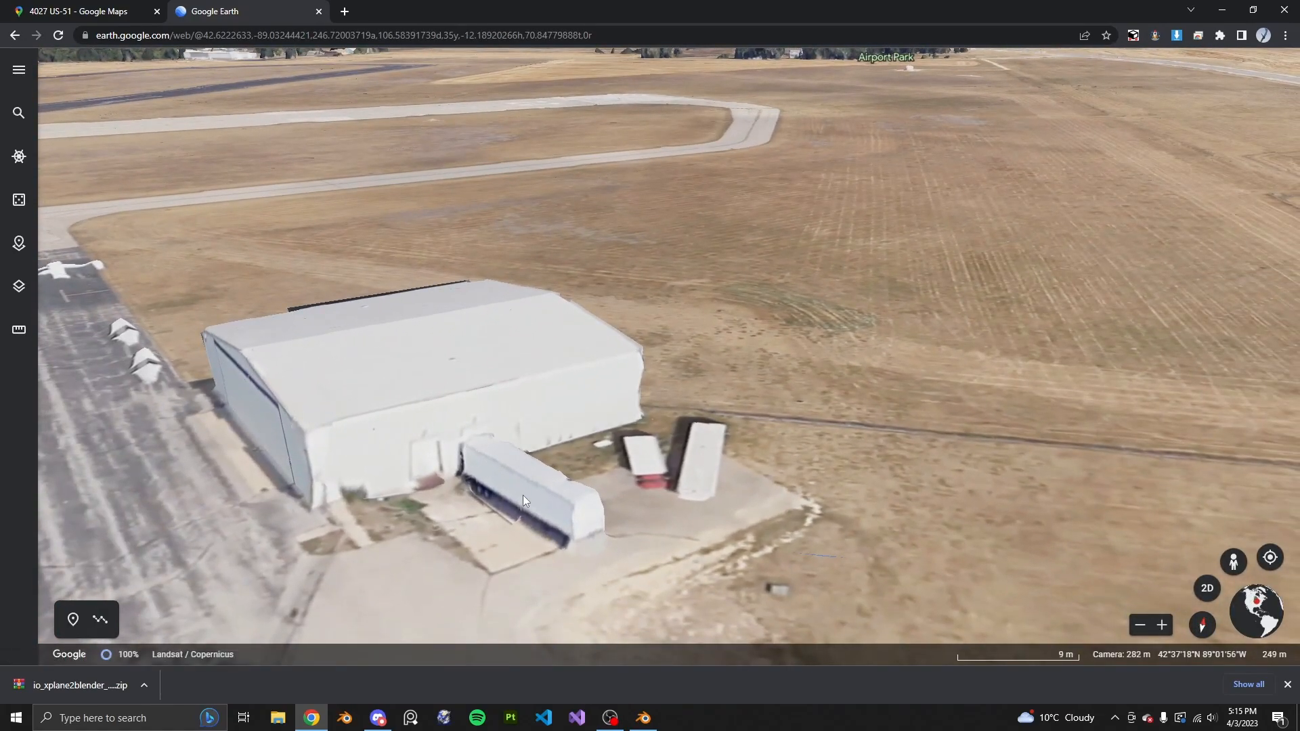
middle_click_drag(606, 447, 532, 434)
scroll(434, 485, "up", 3)
middle_click_drag(434, 485, 578, 424)
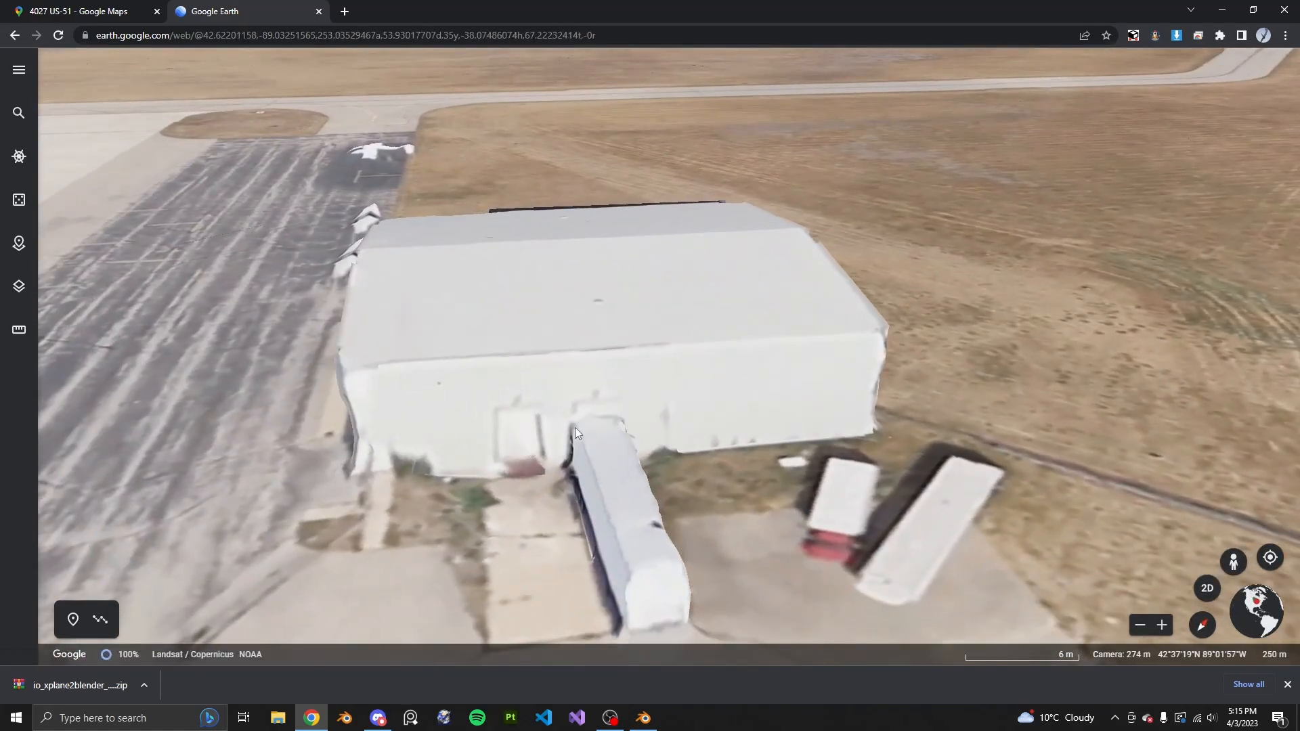
middle_click_drag(458, 451, 444, 426)
Compare the door positions on the hangar's long wall between the Google Maps Street View and the Google Earth model
left_click(84, 10)
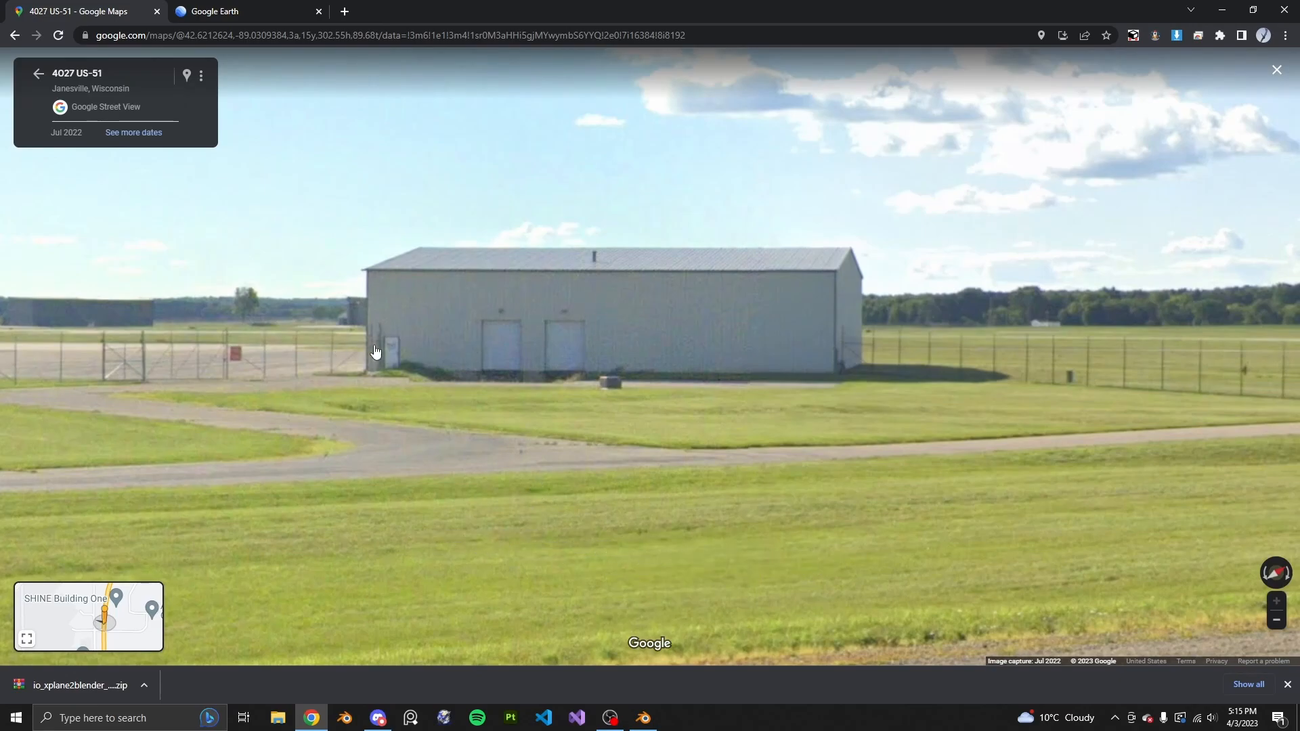
left_click(223, 10)
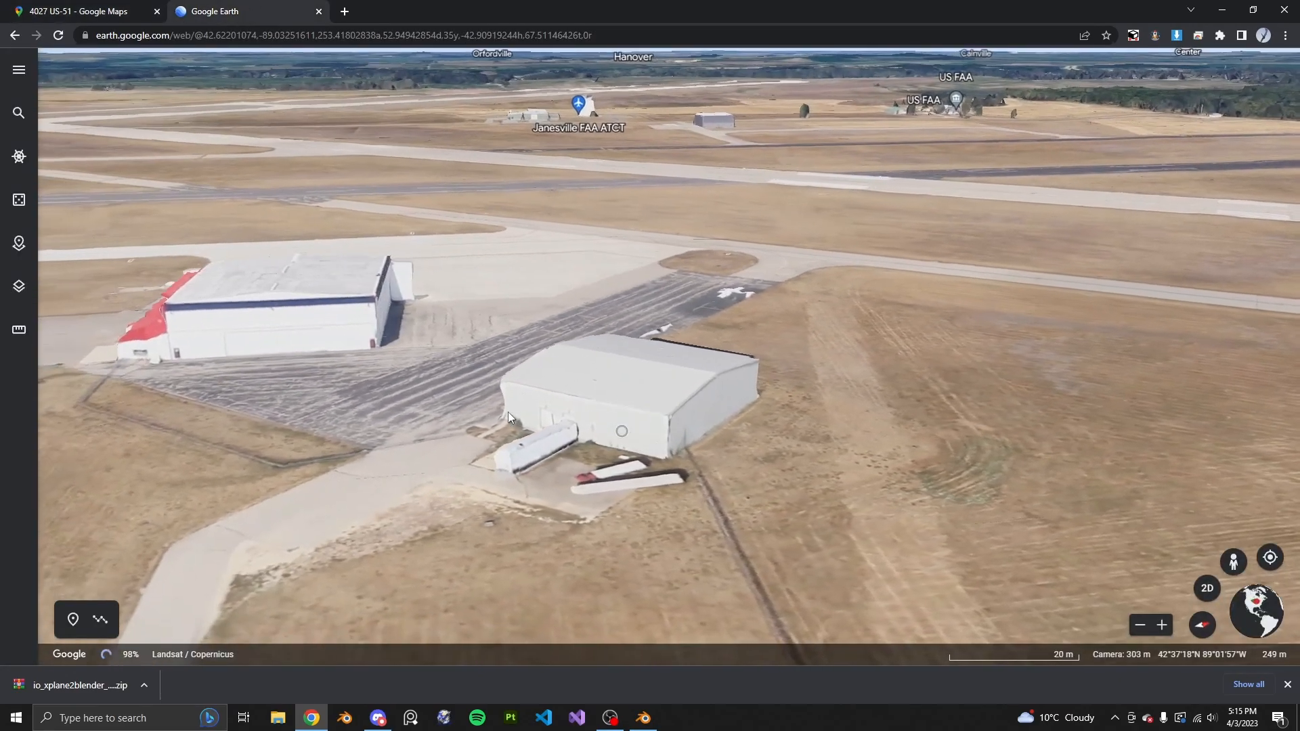
scroll(508, 412, "up", 3)
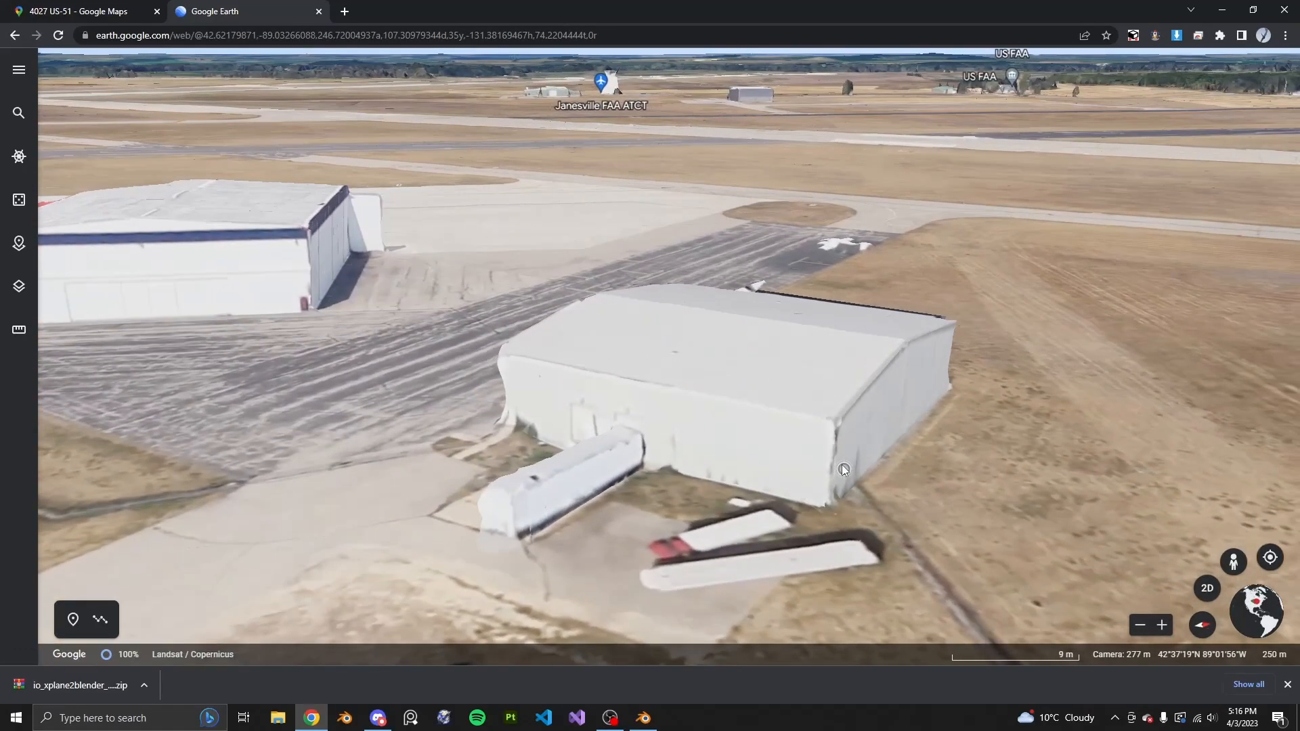
middle_click_drag(772, 401, 961, 393)
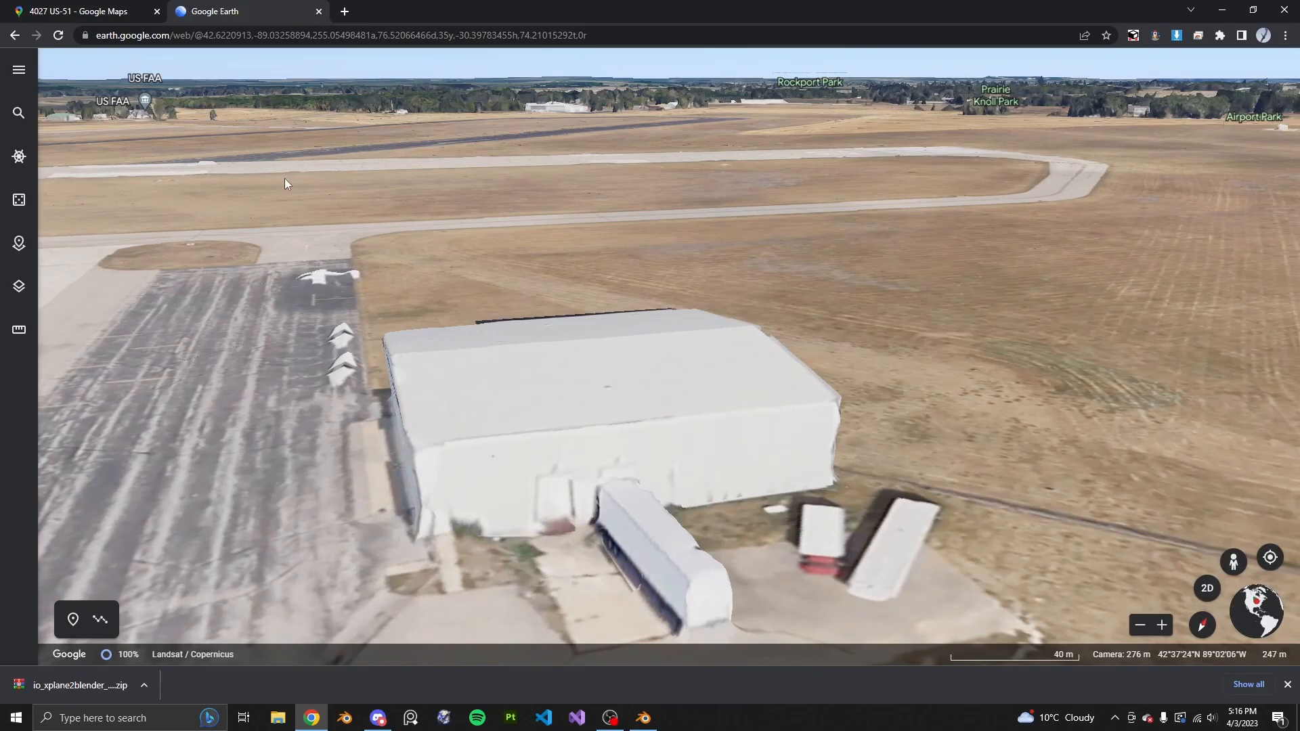
scroll(701, 409, "down", 3)
middle_click_drag(702, 409, 571, 387)
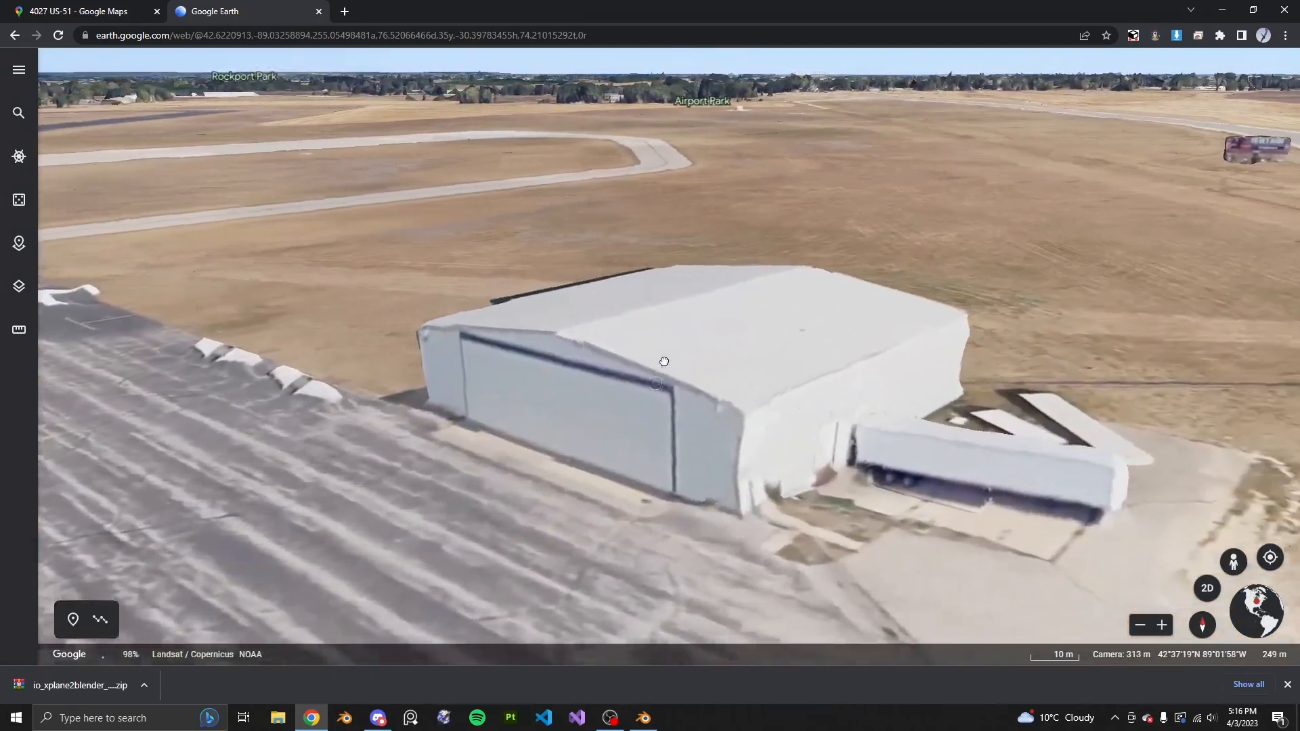
left_click(150, 6)
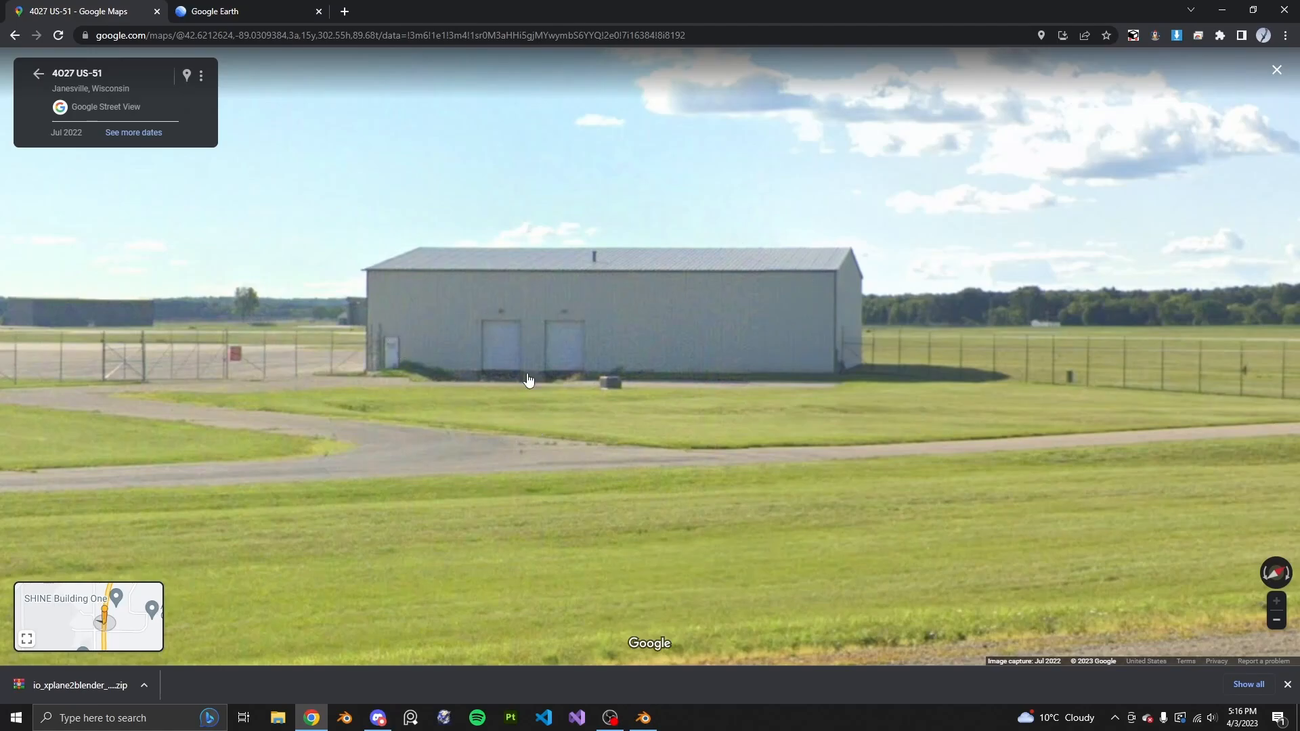
left_click_drag(362, 333, 508, 366)
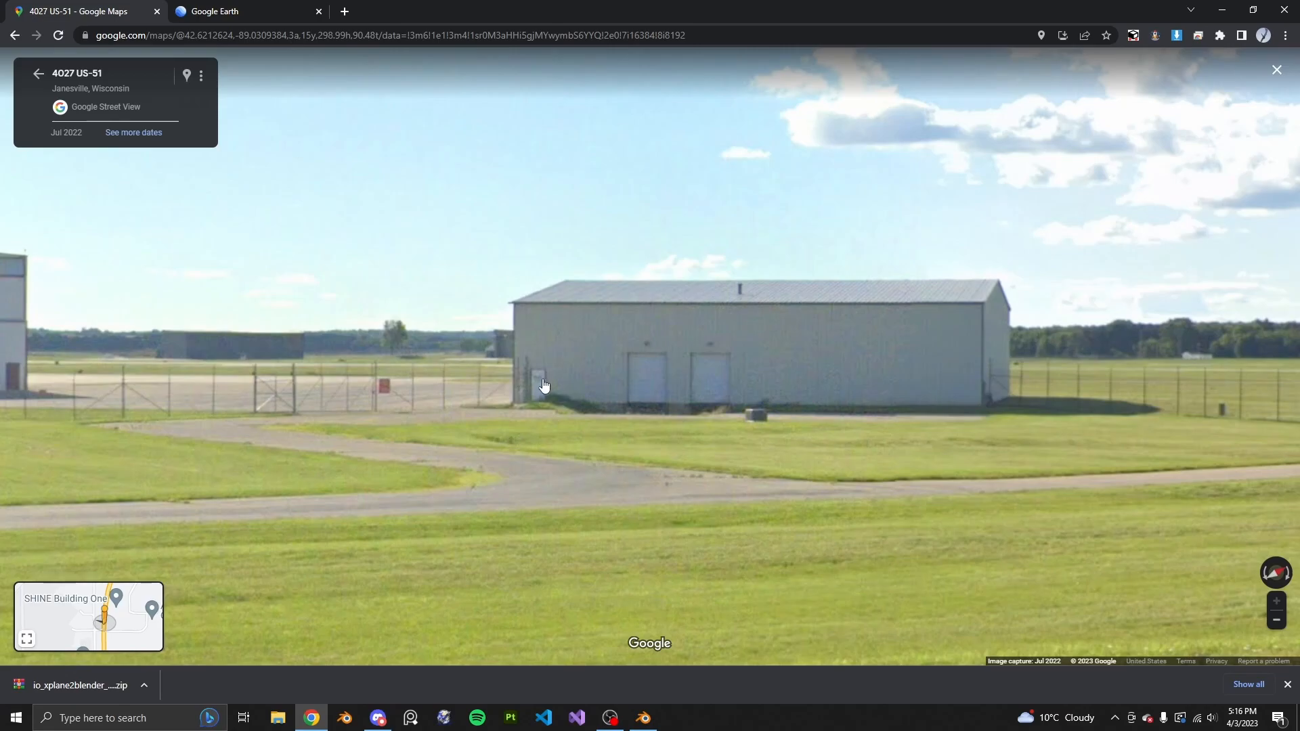
Return to Blender and isolate the long side wall opposite the small door by hiding all other faces
left_click(644, 718)
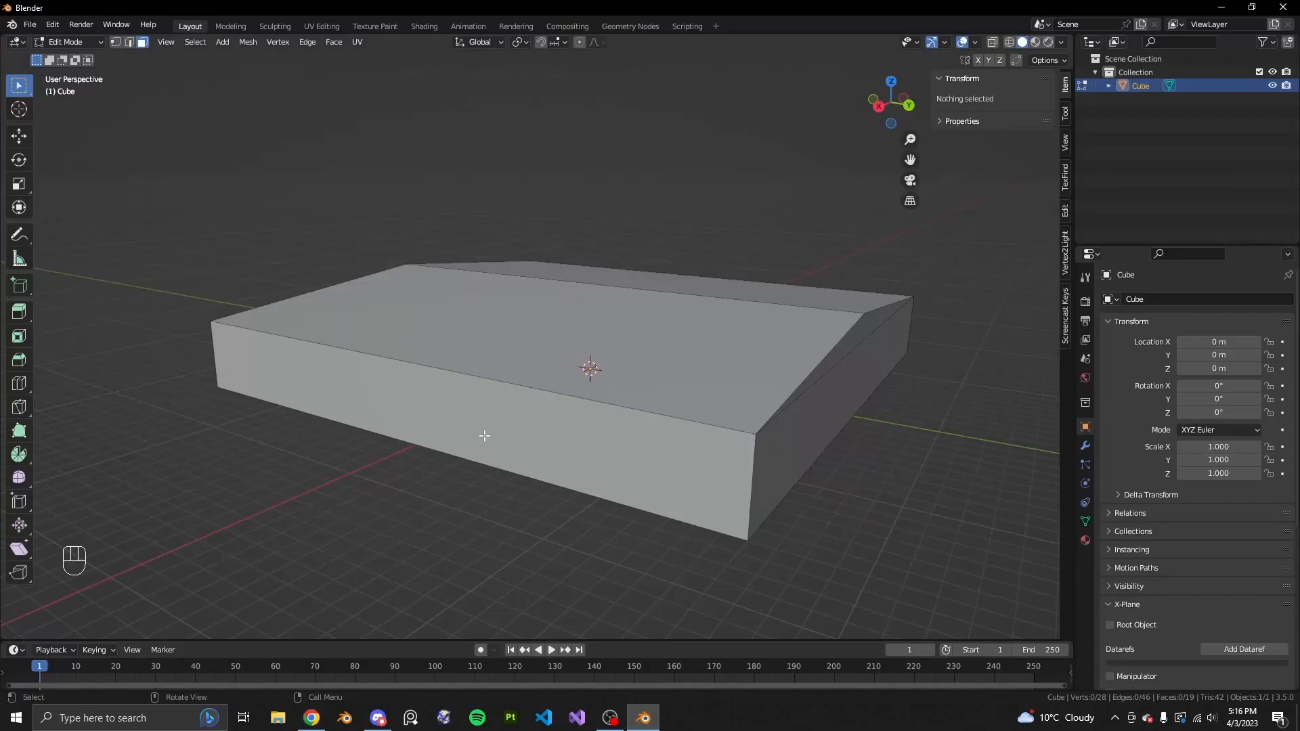
left_click(410, 400)
middle_click_drag(411, 401, 510, 404)
key("shift+h")
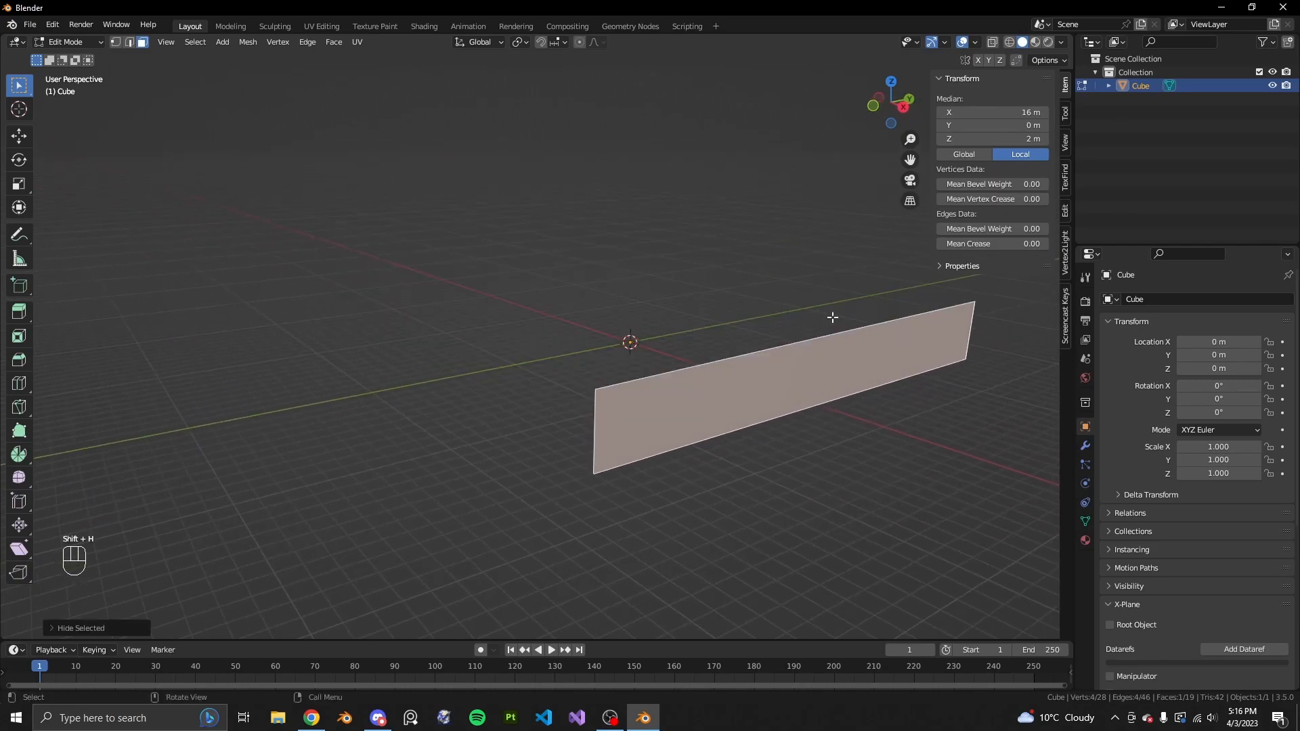
Add a vertical loop cut across the isolated long wall near its negative-Y end, at about Y -14 m
left_click(903, 110)
scroll(633, 203, "up", 4)
middle_click_drag(629, 221, 524, 344, "shift")
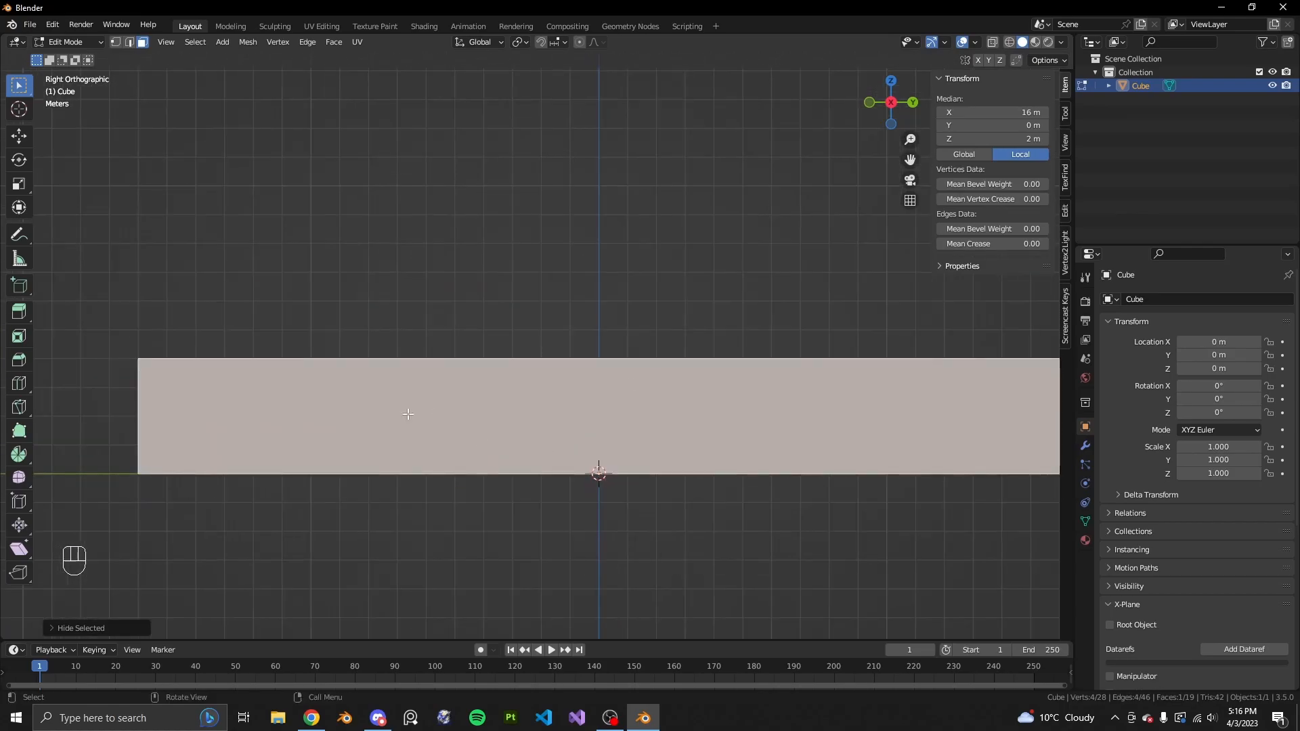
key("ctrl+r")
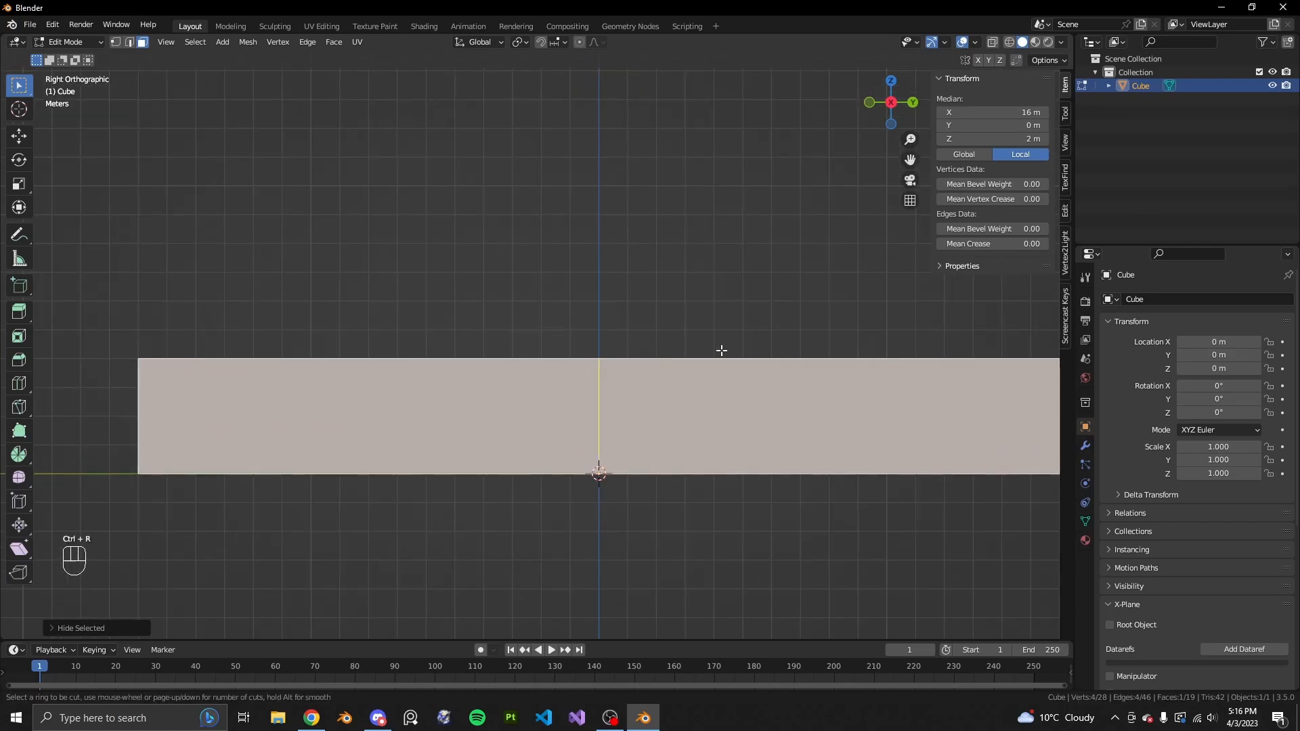
left_click(642, 342)
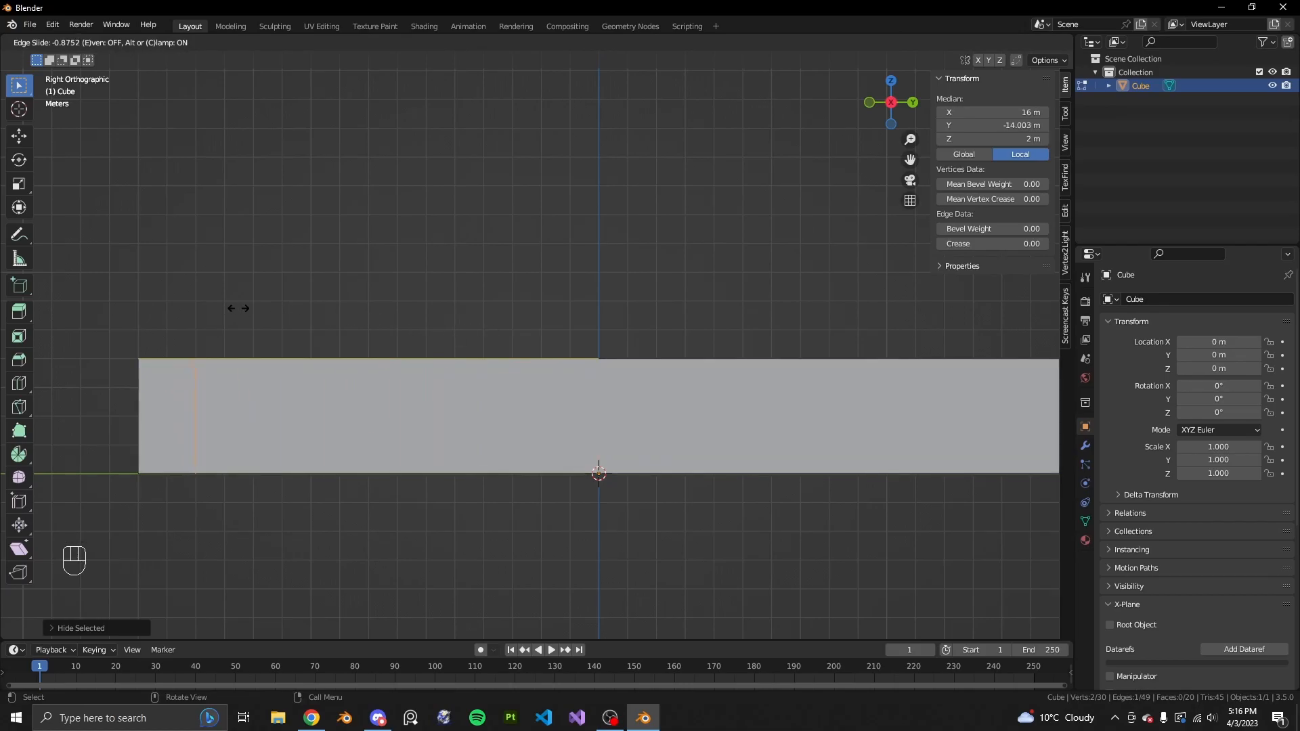
left_click(237, 308)
Bevel the new vertical edge into a narrow door strip about 1 m wide and inspect the resulting face
scroll(545, 431, "up", 5)
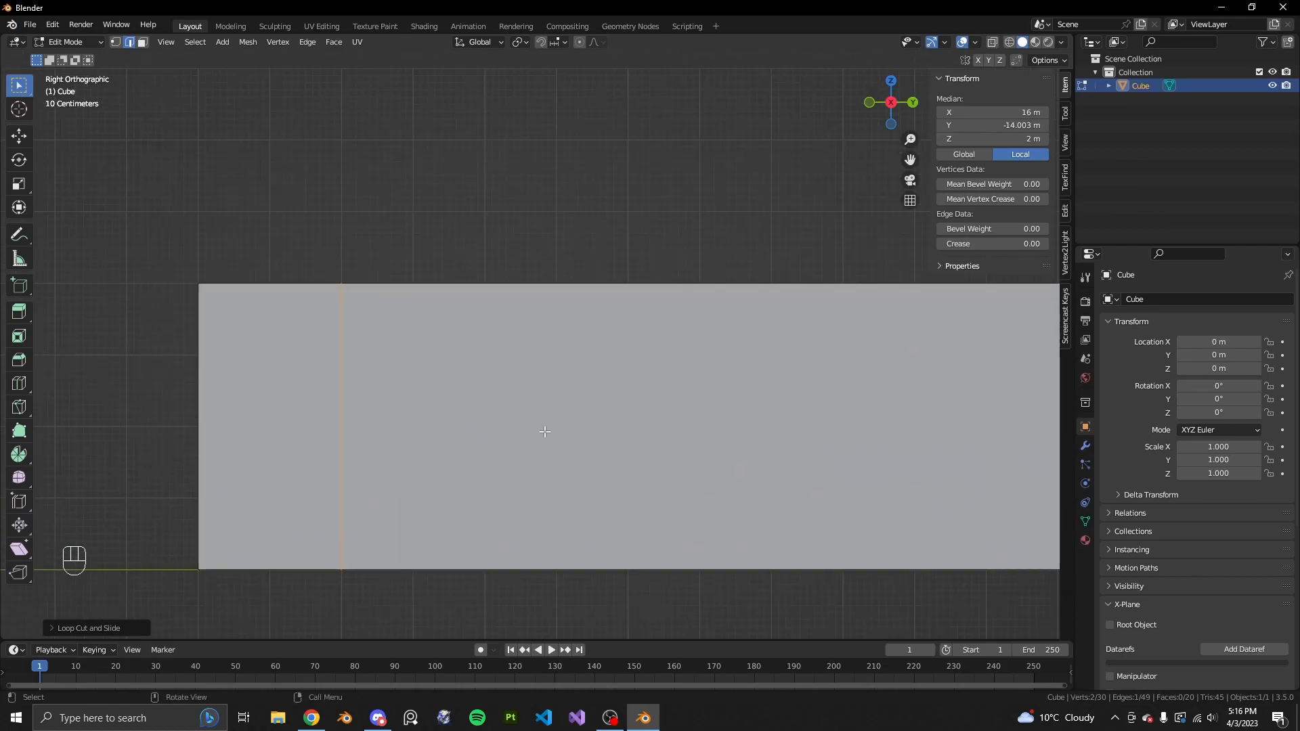
key("ctrl+b")
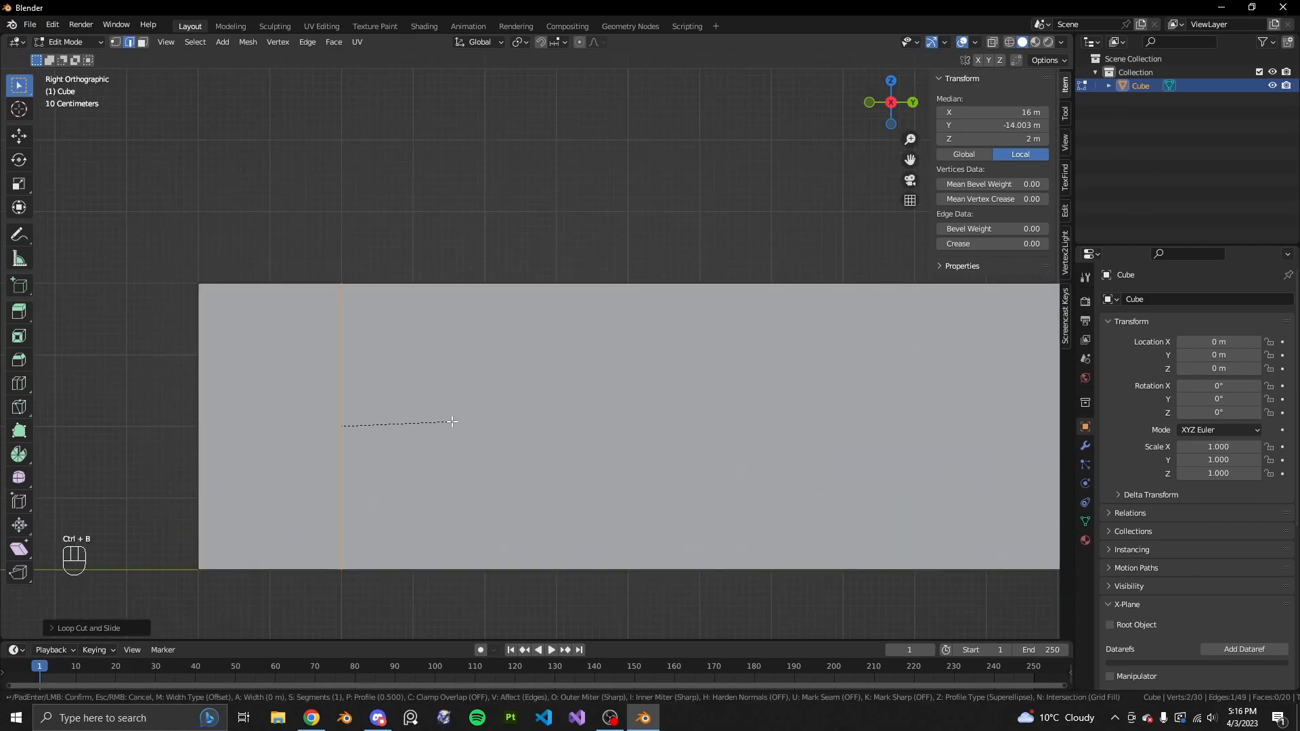
left_click(406, 439)
key("3")
scroll(440, 482, "down", 3)
scroll(257, 472, "up", 3)
mouse_move(368, 473)
middle_mouse_down()
mouse_move(484, 497)
mouse_move(470, 499)
mouse_move(613, 441)
mouse_move(655, 454)
mouse_move(352, 480)
middle_mouse_up()
scroll(505, 530, "up", 5)
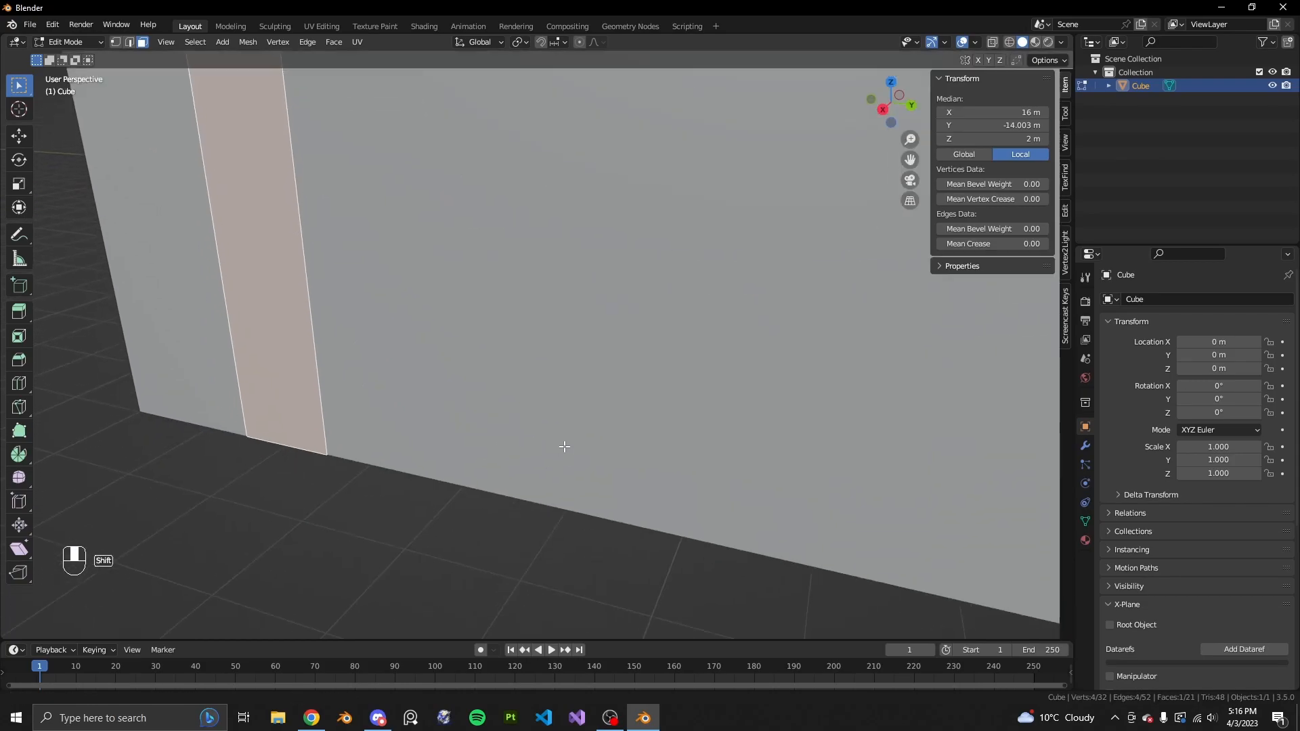
scroll(407, 397, "down", 3)
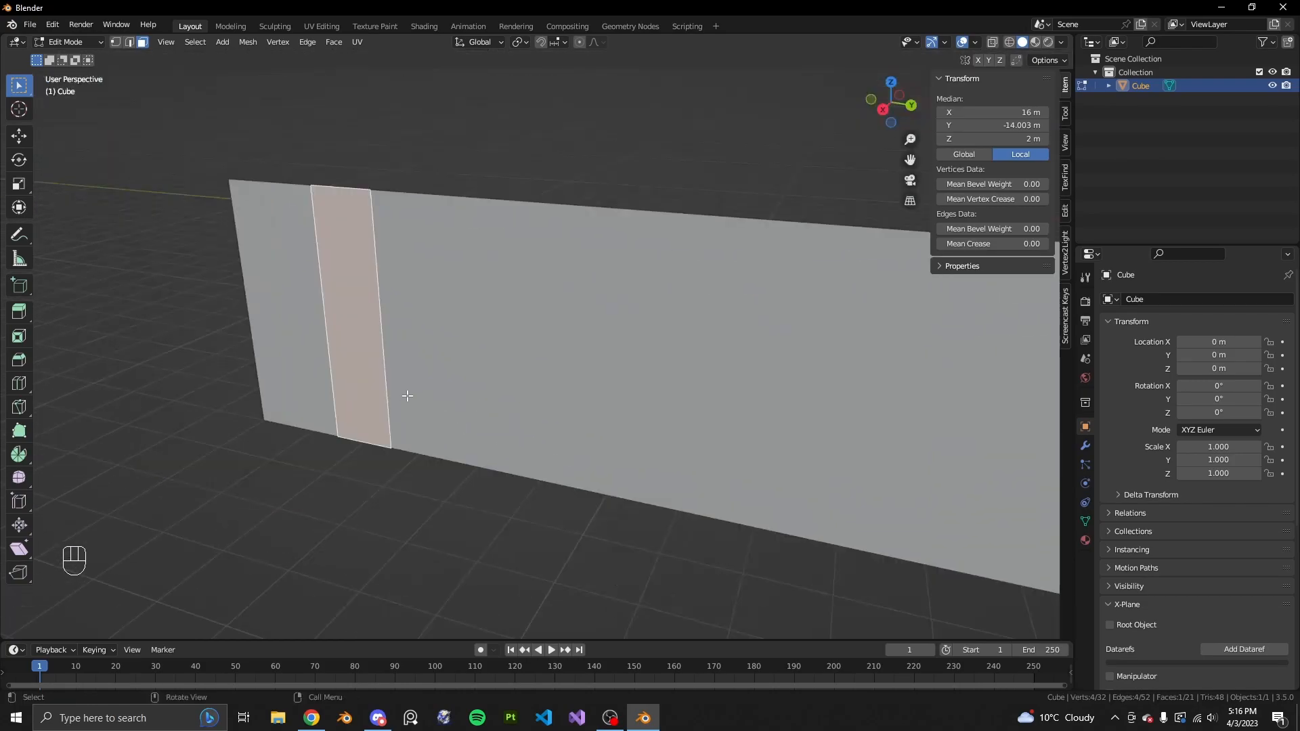
Try to split the isolated door strip with a centered horizontal loop cut, then reveal the rest of the building
key("shift+h")
key("ctrl+r")
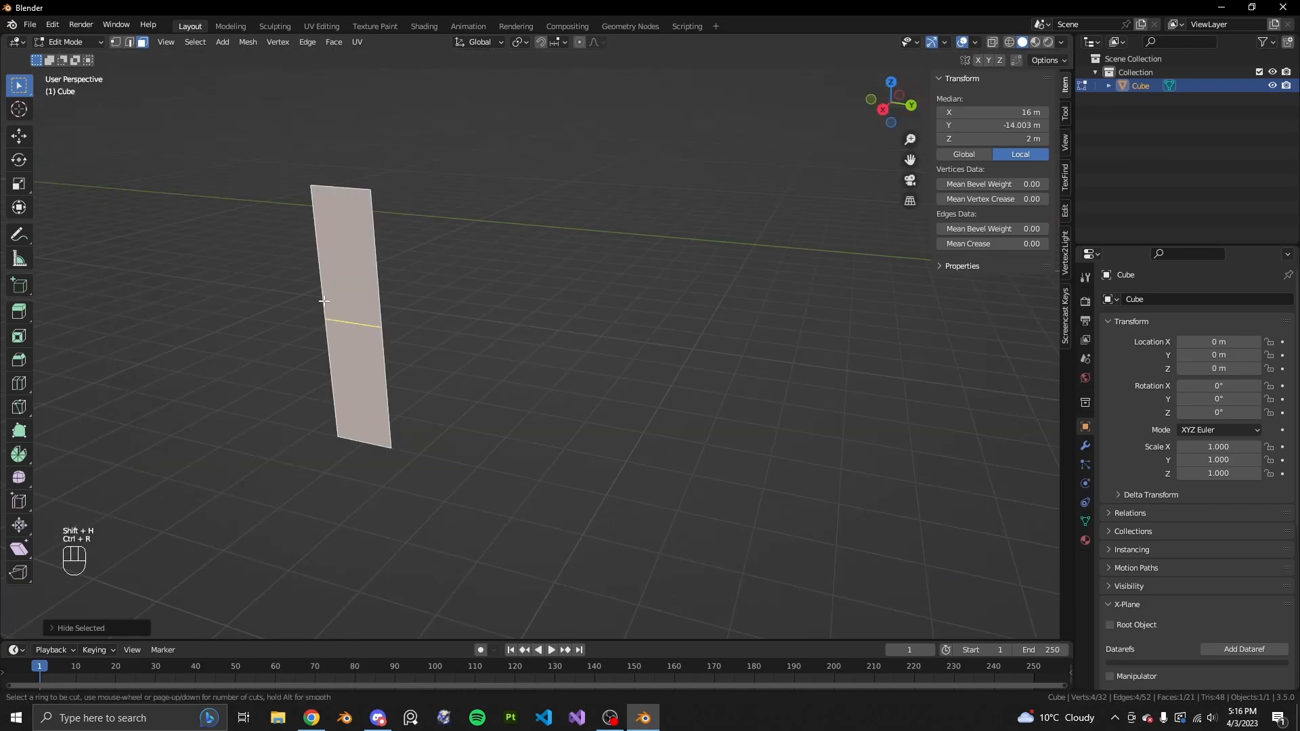
left_click(324, 302)
right_click(324, 302)
key("alt")
key("alt+h")
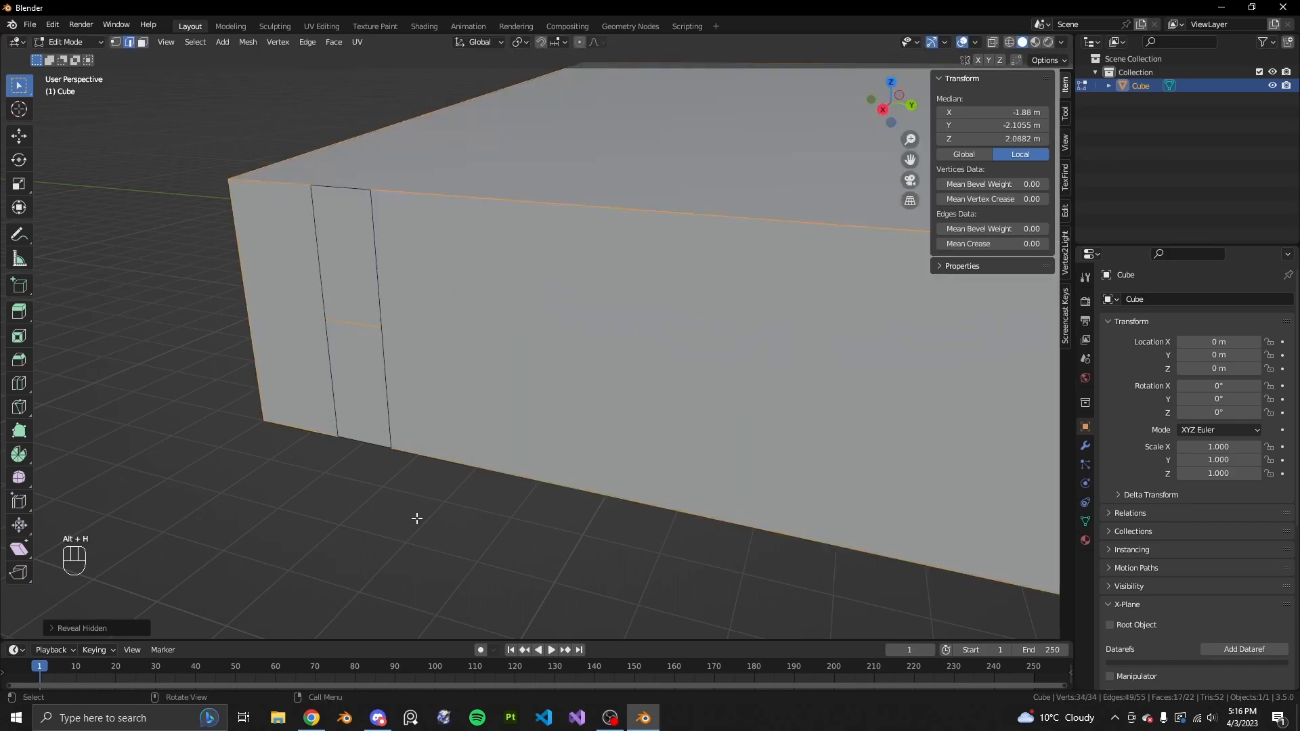
Check the split door strip's vertices and faces within the full building
left_click(415, 519)
key("1")
scroll(418, 344, "down", 5)
left_click(490, 346)
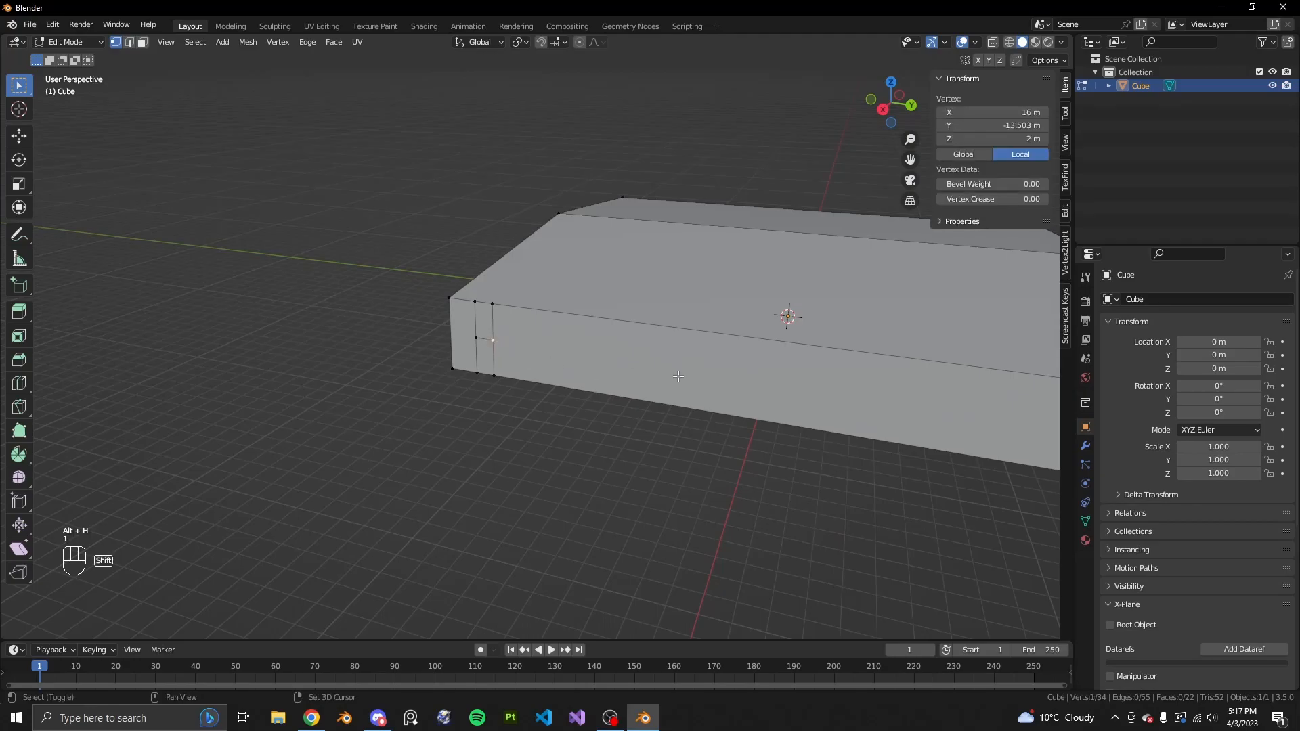
middle_click_drag(490, 347, 290, 317, "shift")
key("3")
left_click(234, 312)
key("1")
Undo the selections, the reveal and the horizontal loop cut on the narrow door strip
key("ctrl+z")
key("ctrl+z")
key("ctrl+z")
key("ctrl+z")
key("ctrl+z")
key("ctrl+z")
key("ctrl+z")
key("ctrl+z")
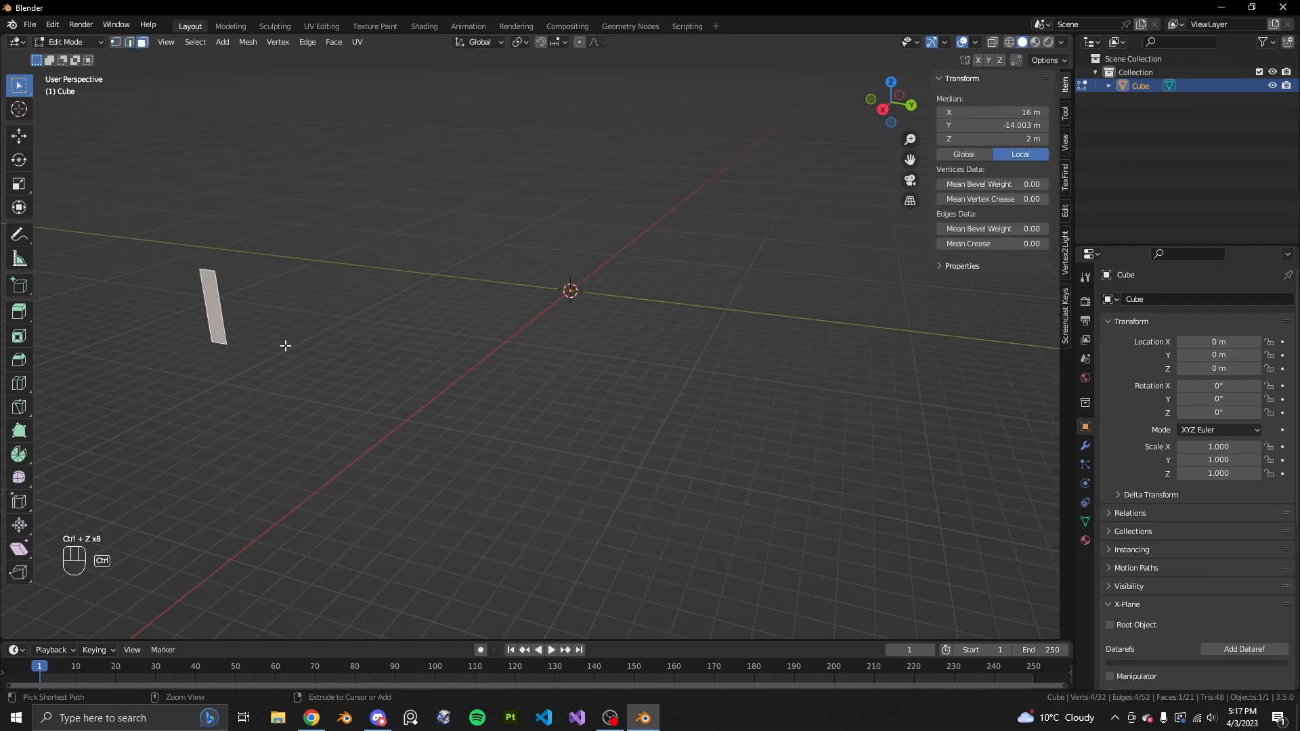
Reveal the whole building and isolate the long wall section beside the narrow door strip in right orthographic view
key("alt+h")
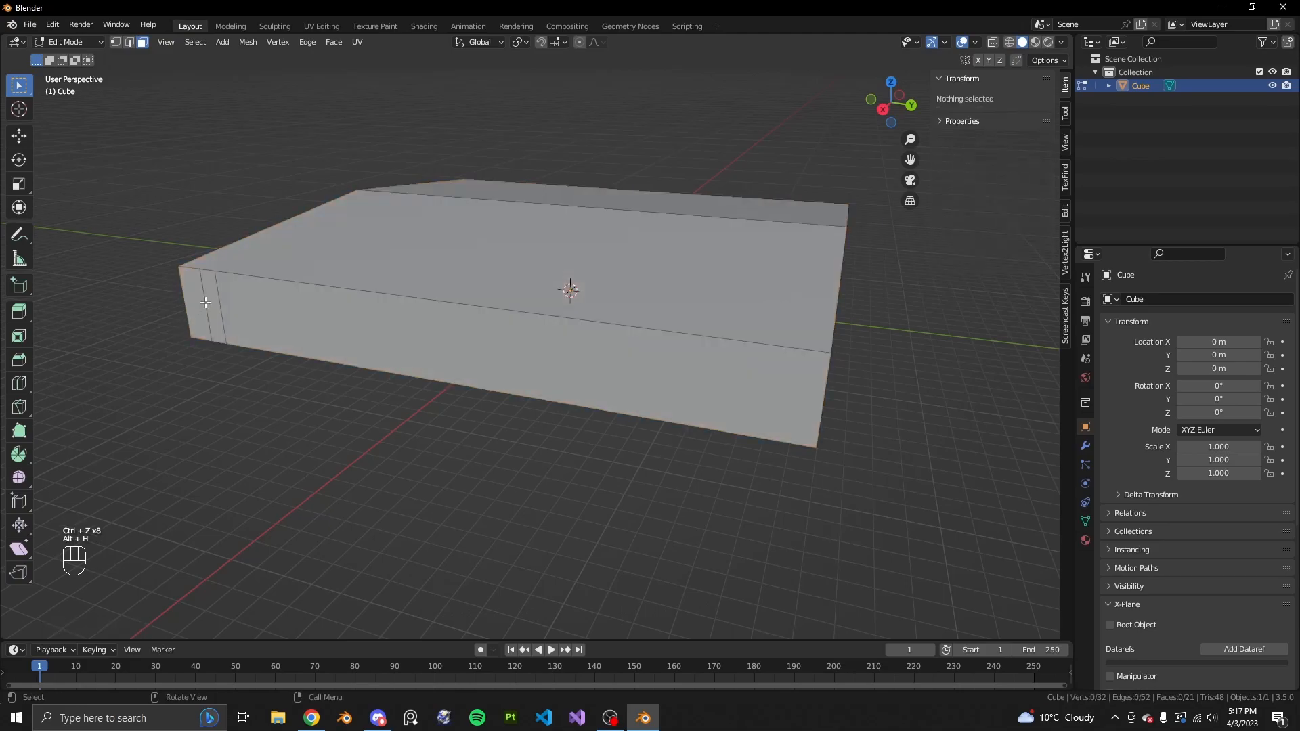
left_click(422, 335)
middle_click_drag(411, 388, 440, 400)
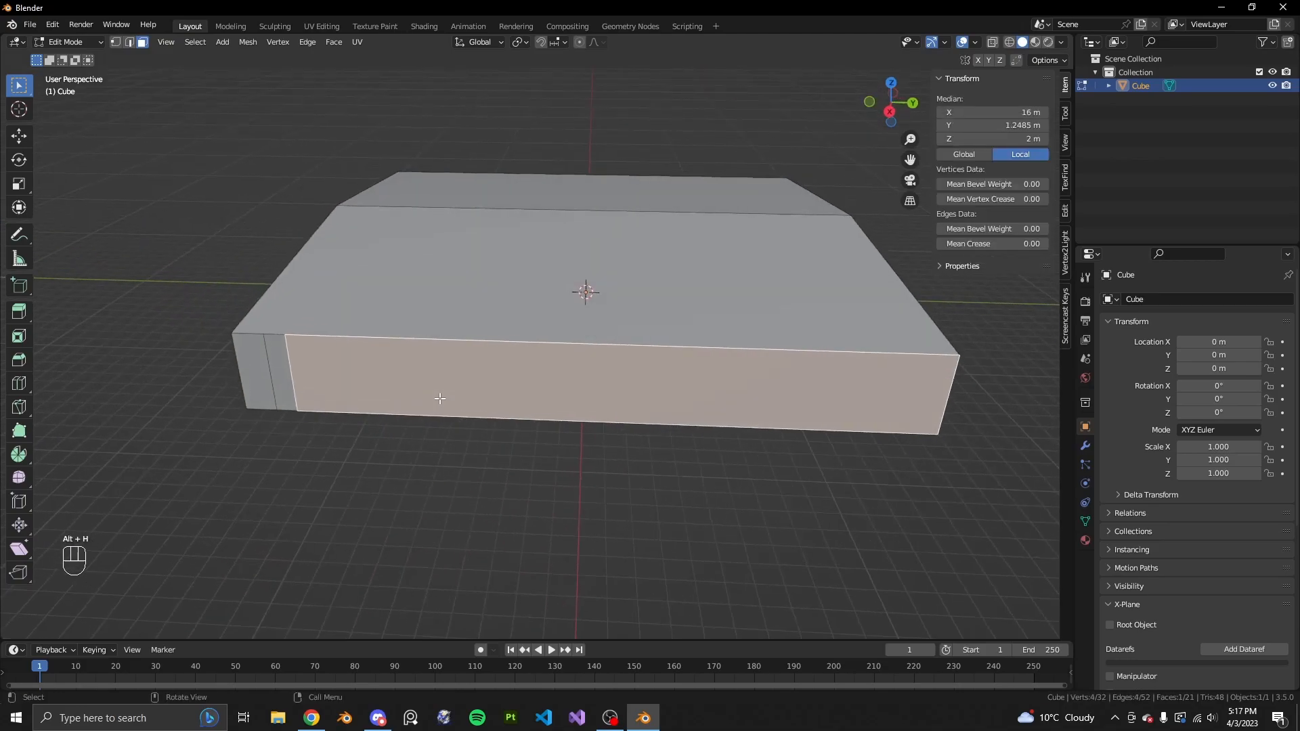
key("shift+h")
key("KP_3")
Add two vertical loop cuts to the isolated wall section, at about Y -7 m and Y -4 m
key("ctrl+r")
left_click(682, 343)
left_click(444, 322)
key("ctrl+r")
left_click(713, 351)
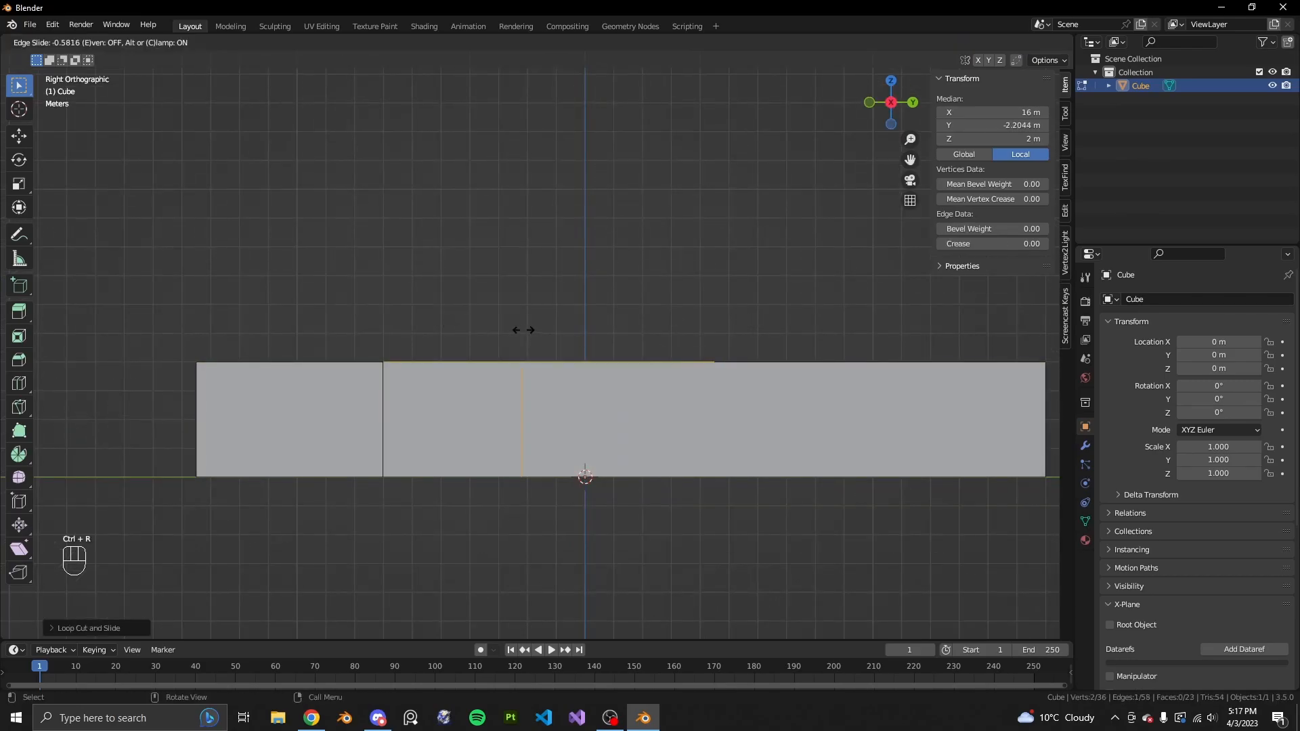
left_click(472, 326)
Select both new vertical edges and bevel them together by about 0.87 m to form two wider door strips
scroll(430, 476, "up", 2)
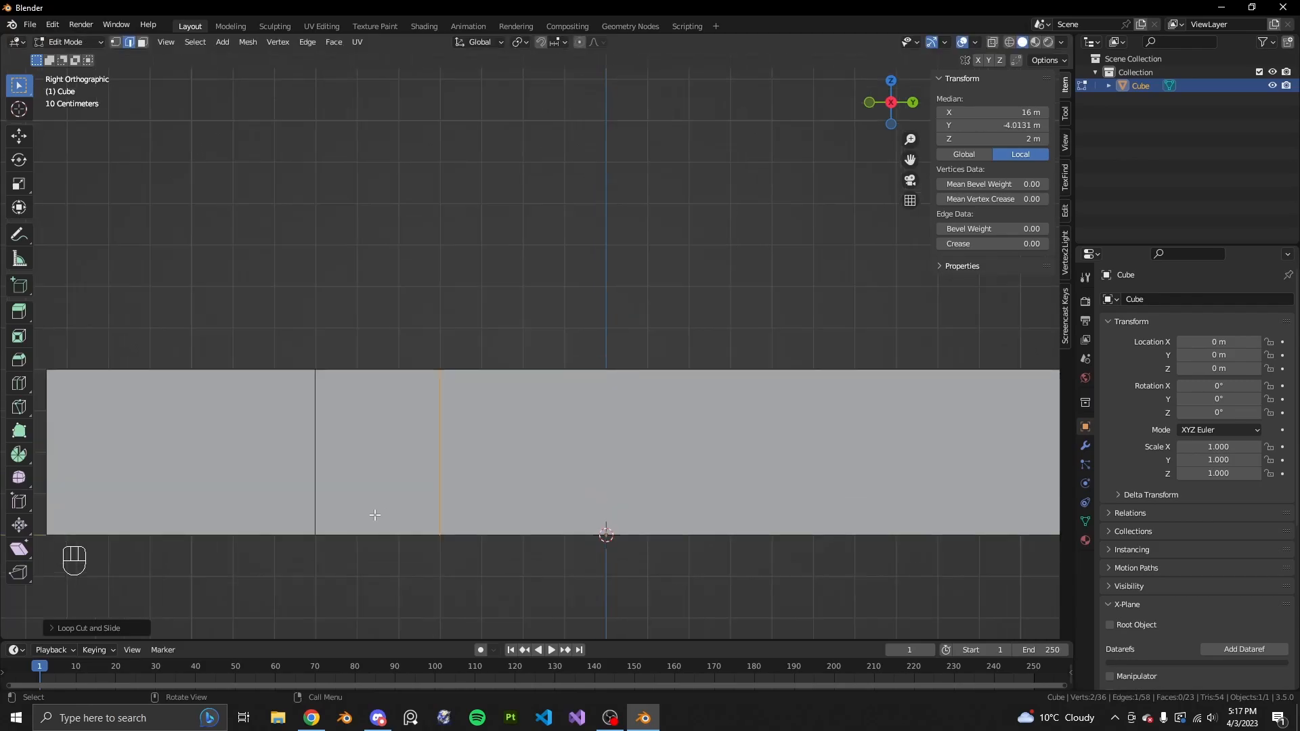
left_click(315, 455, "shift")
scroll(684, 516, "up", 1)
middle_click_drag(401, 496, 502, 470, "shift")
left_click(393, 442)
left_click(502, 442, "shift")
scroll(634, 480, "down", 3)
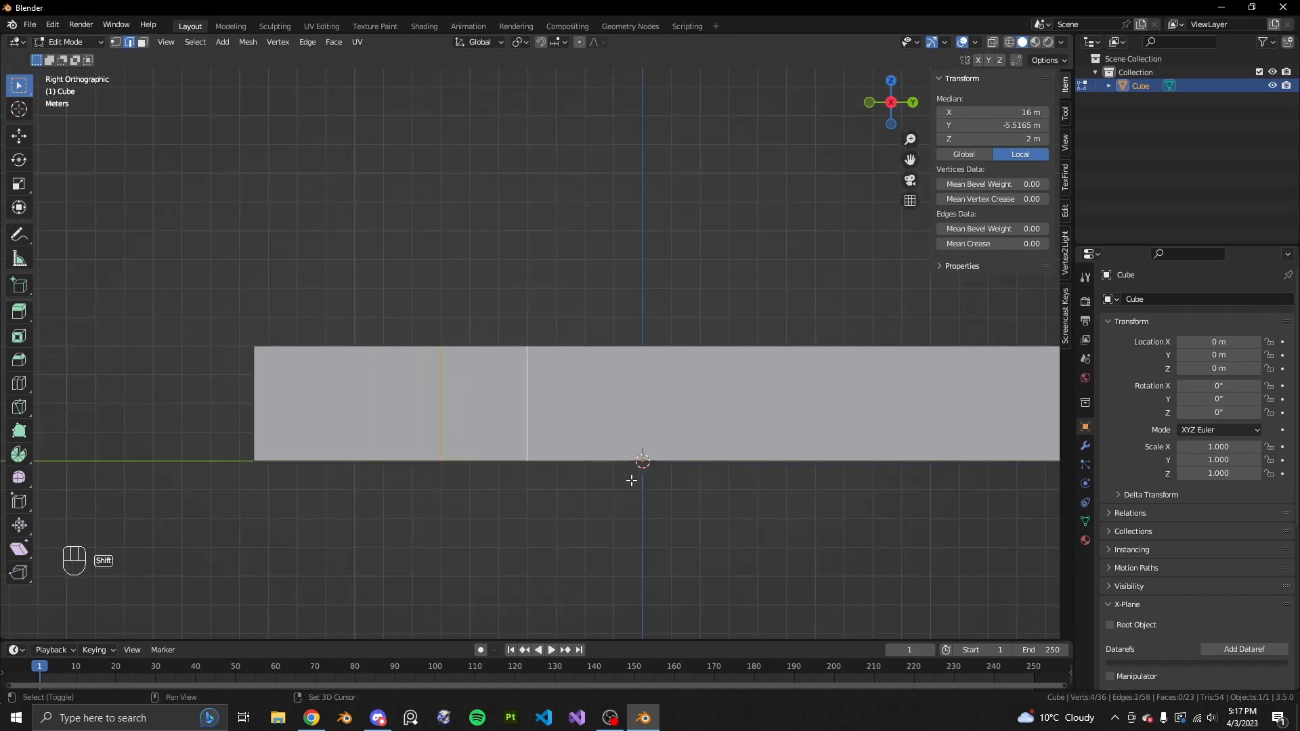
middle_click_drag(633, 479, 555, 470, "shift")
scroll(555, 471, "up", 1)
key("ctrl+b")
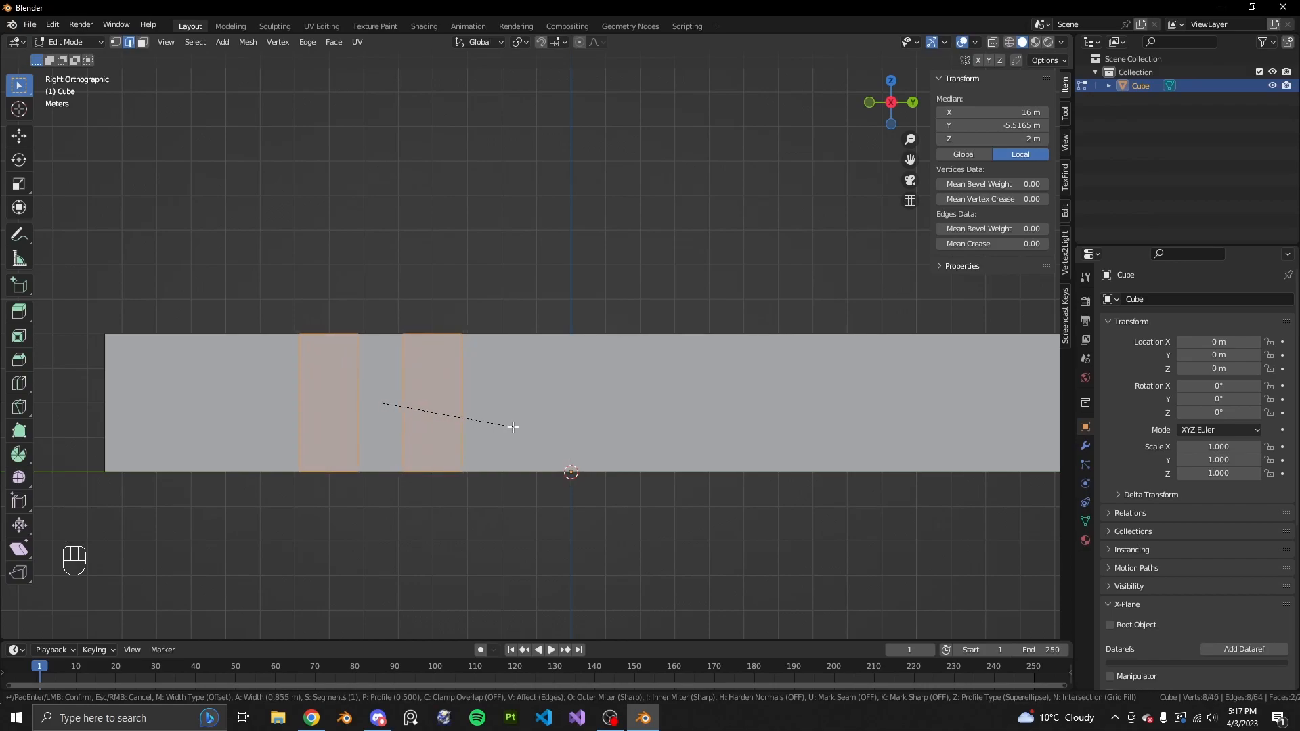
left_click(512, 427)
Set the bevel width of the two wider door strips to 0.8 m
left_click(118, 621)
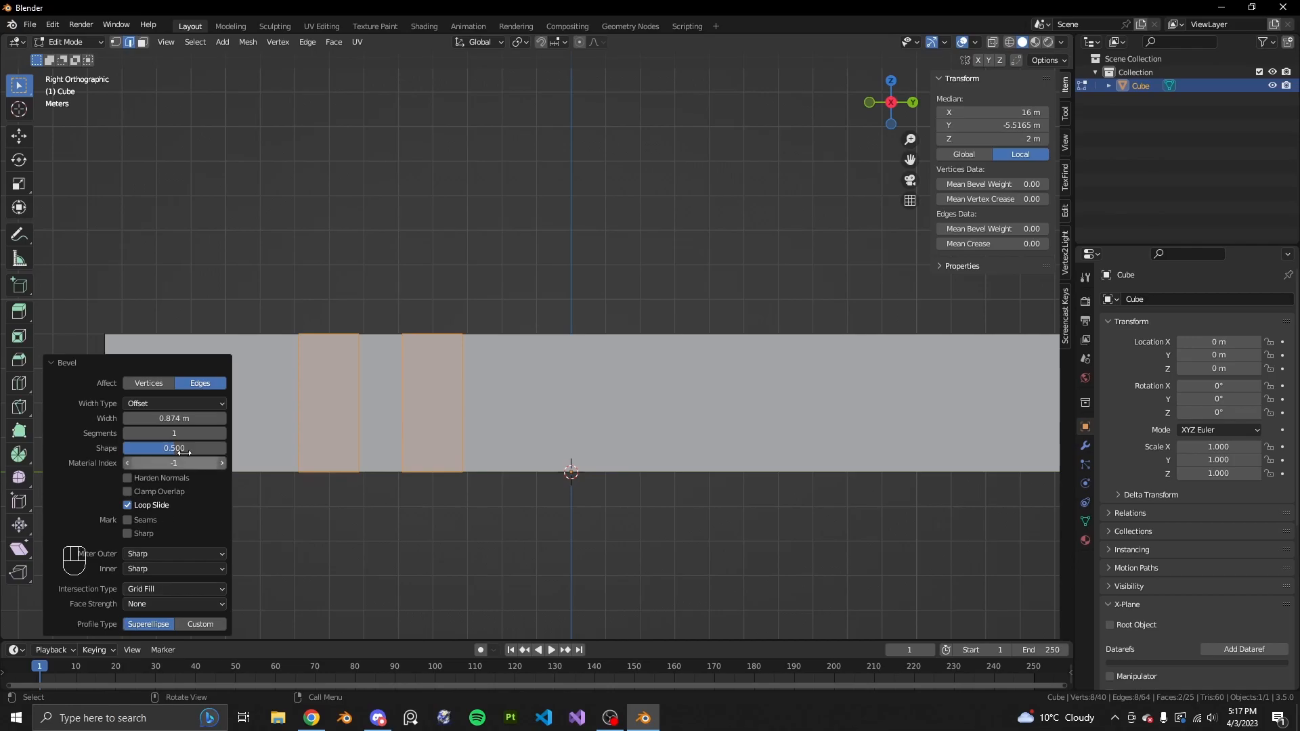
left_click(178, 420)
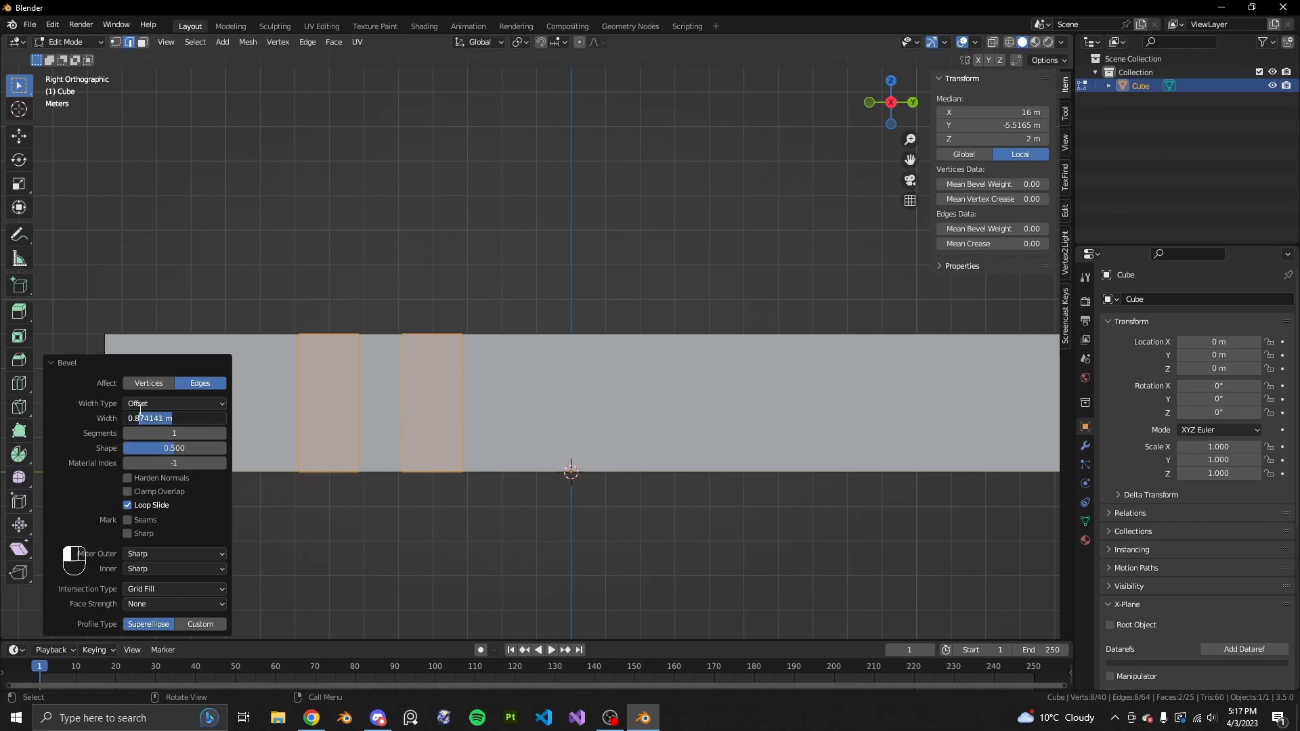
type("5")
key("Return")
left_click(182, 418)
left_click(143, 409)
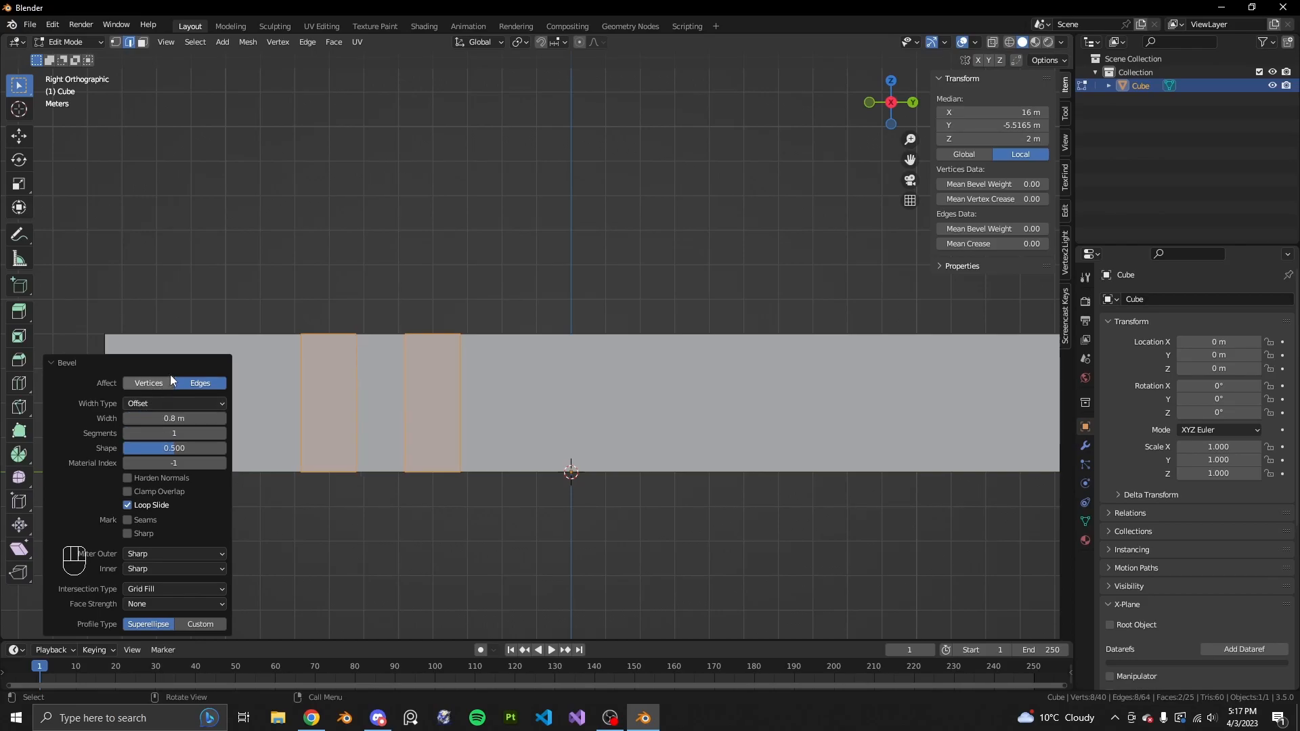
left_click(168, 362)
Reveal the full building, then isolate the narrow door strip and the two wider ones in right orthographic view
key("3")
scroll(472, 401, "up", 1)
scroll(604, 429, "up", 1)
scroll(619, 429, "down", 2)
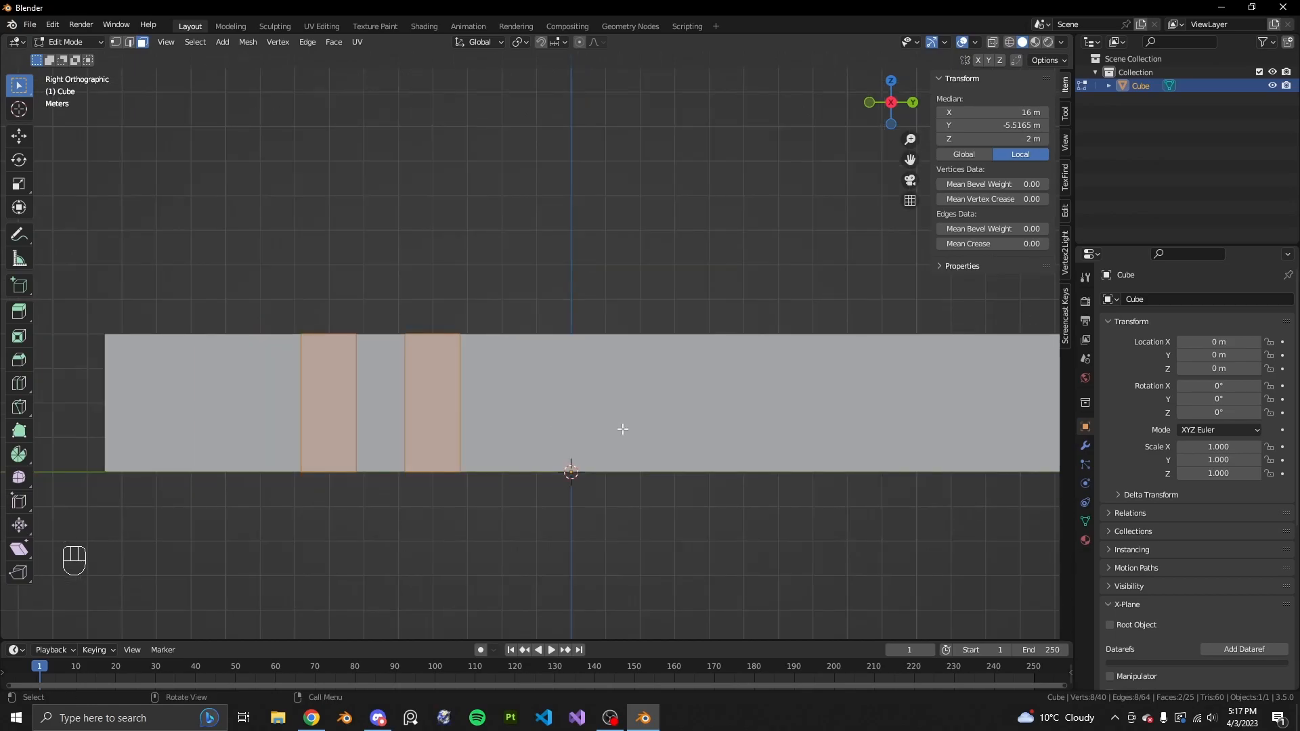
scroll(622, 424, "down", 3)
key("alt+h")
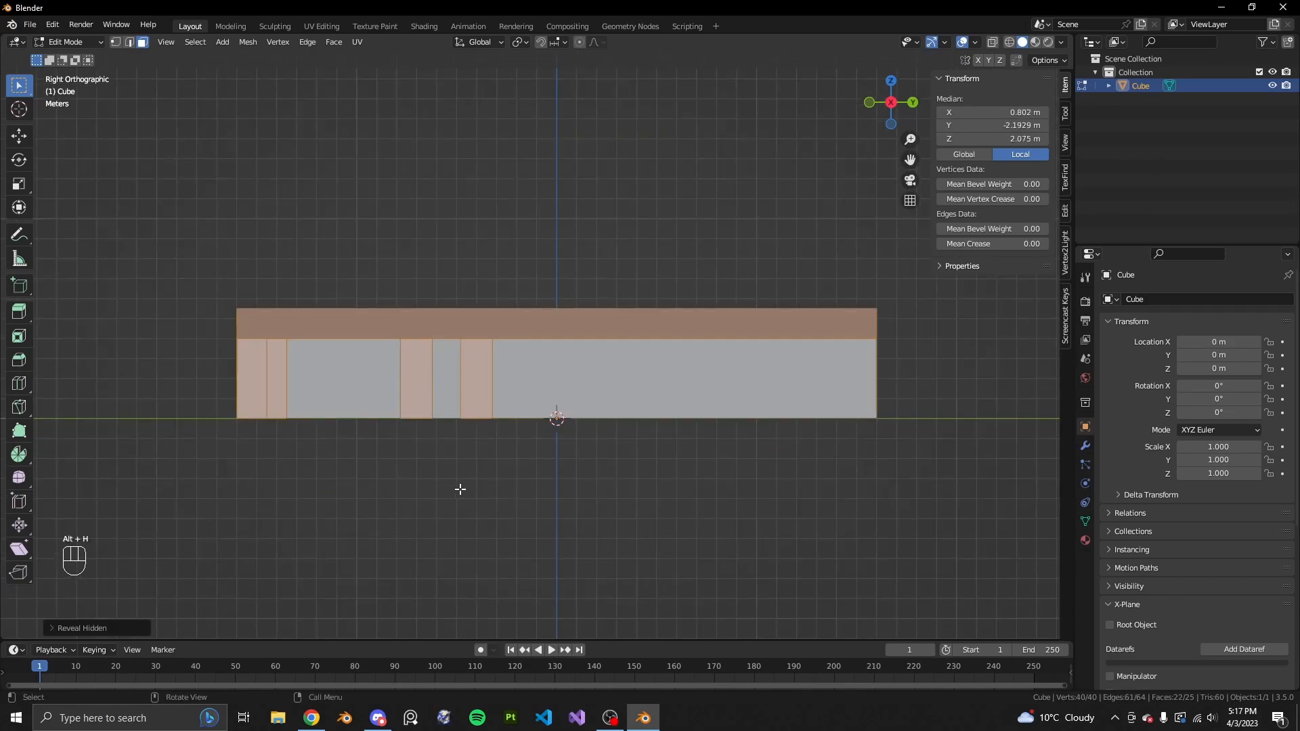
left_click(267, 374)
middle_click_drag(615, 360, 574, 456)
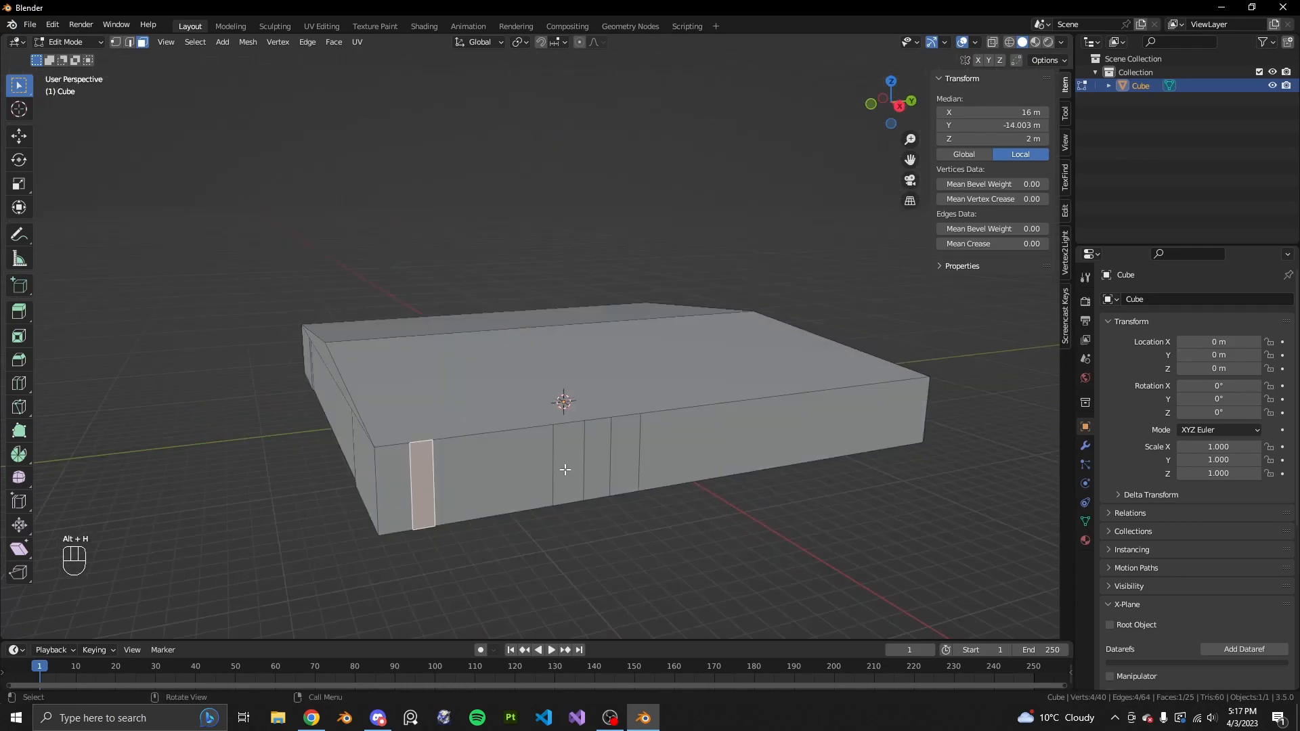
left_click(574, 457, "shift")
left_click(622, 442, "shift")
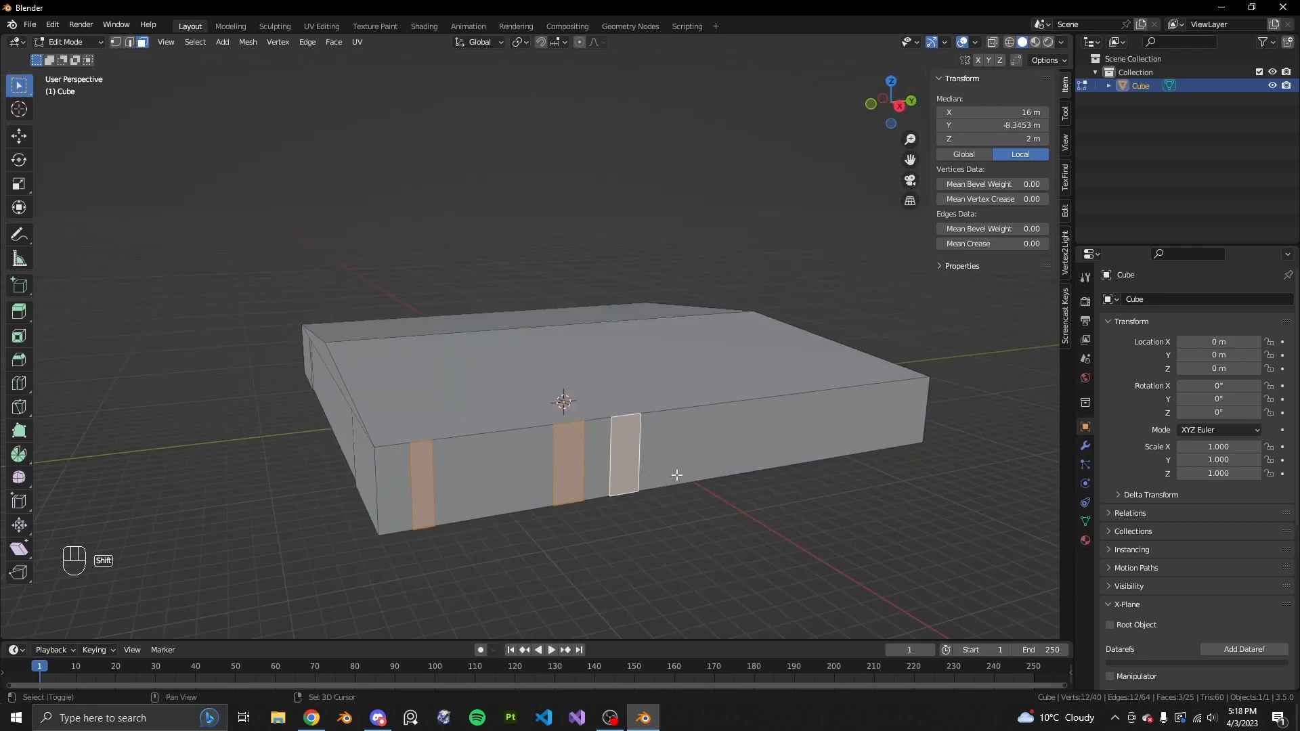
key("shift+h")
left_click(899, 107)
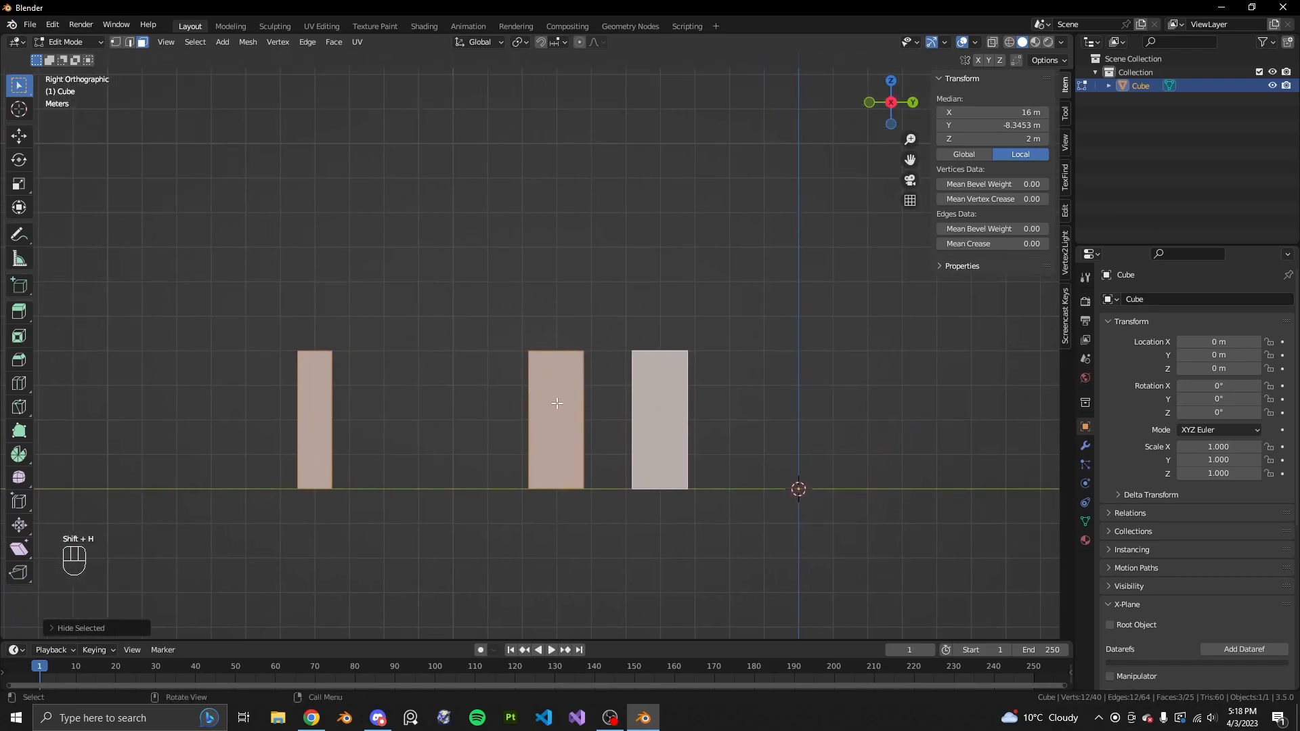
Add a horizontal loop cut across the narrow door strip and set its Z position to 2 m
scroll(556, 403, "up", 1)
key("ctrl+r")
double_click(249, 435)
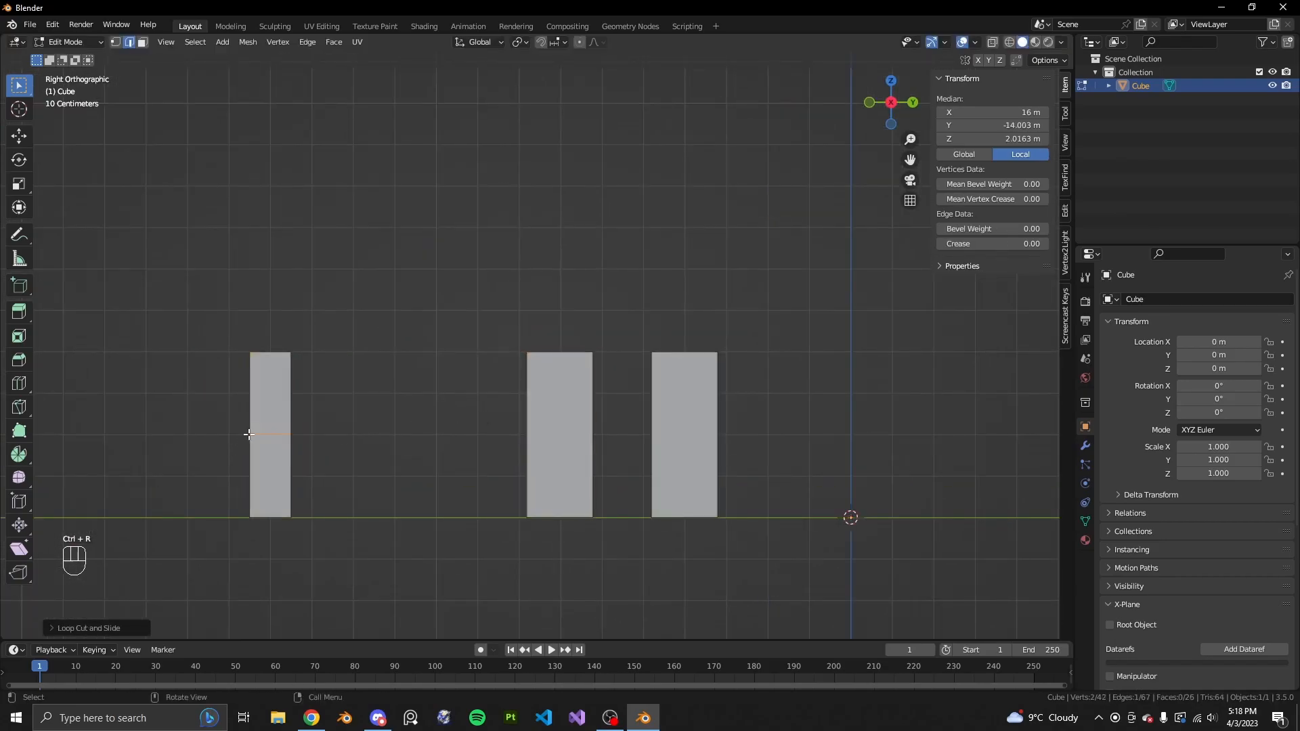
left_click(1003, 138)
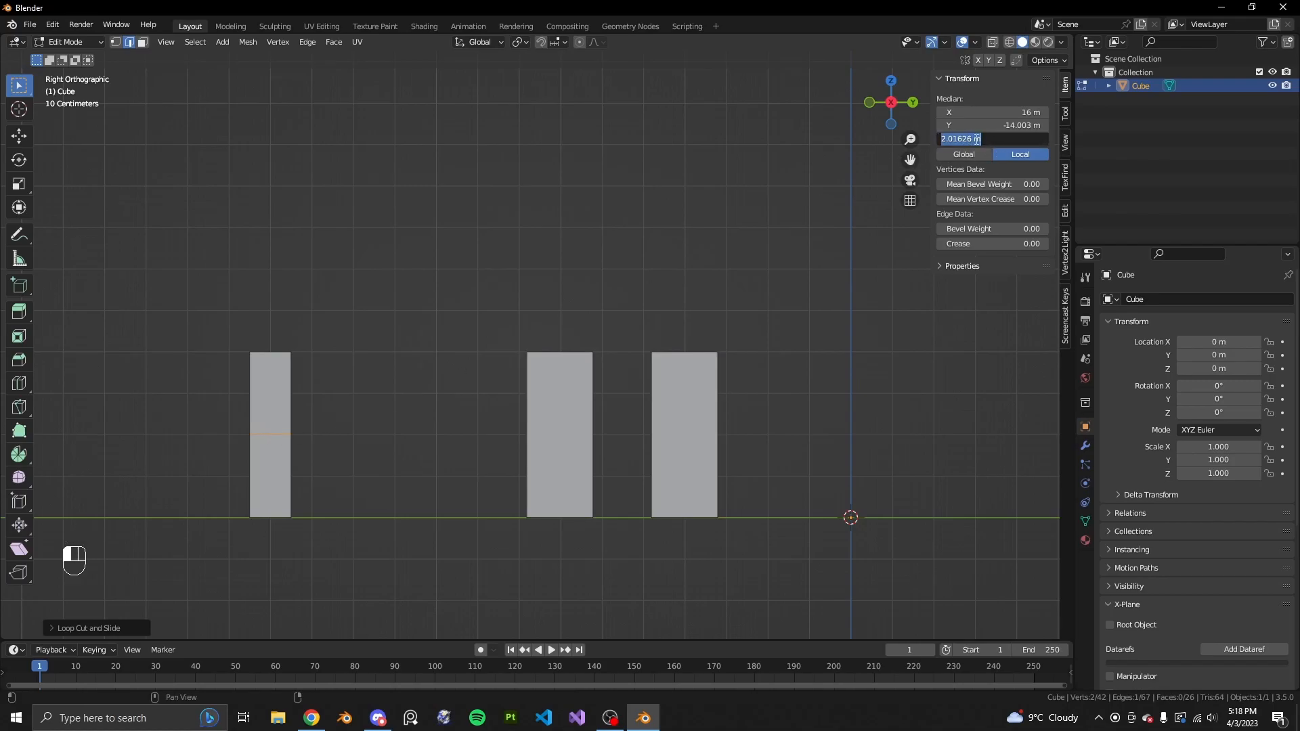
type("2")
key("Return")
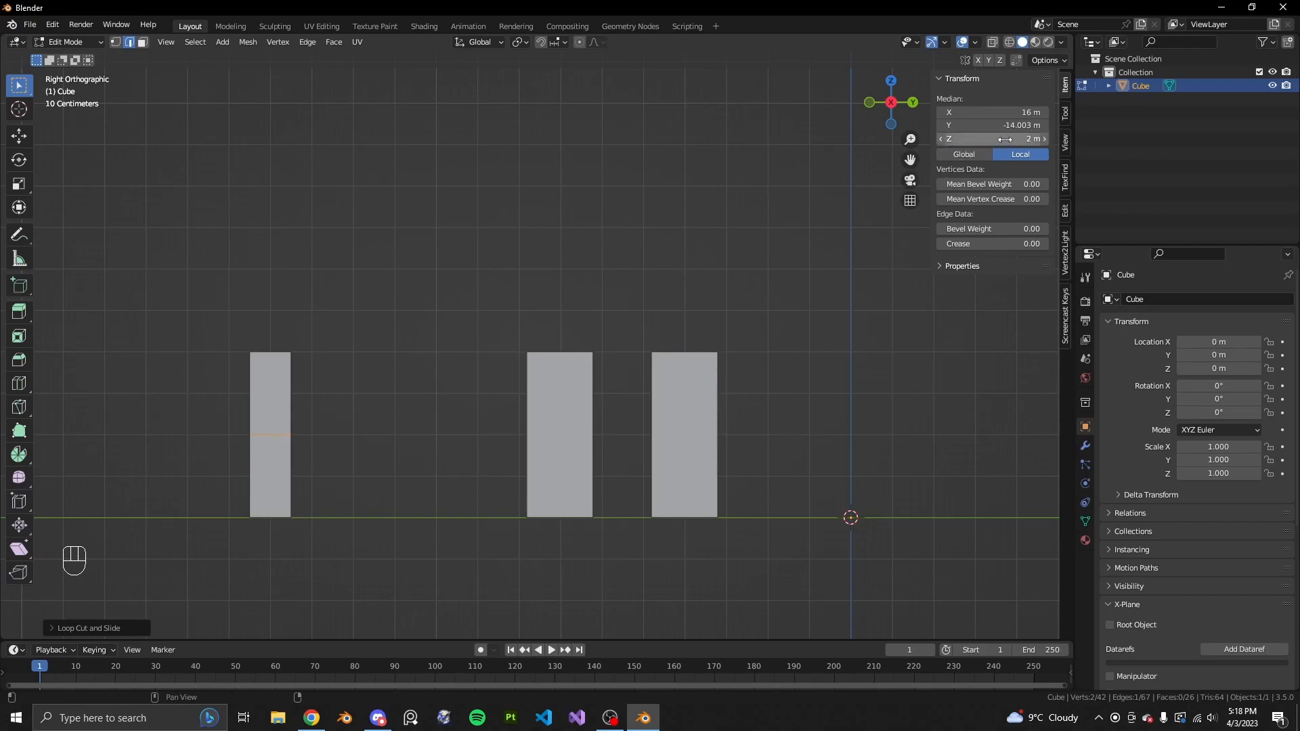
Add a centered horizontal loop cut across each of the two wider door strips and select the middle strip's cut
scroll(700, 379, "up", 1)
key("ctrl+r")
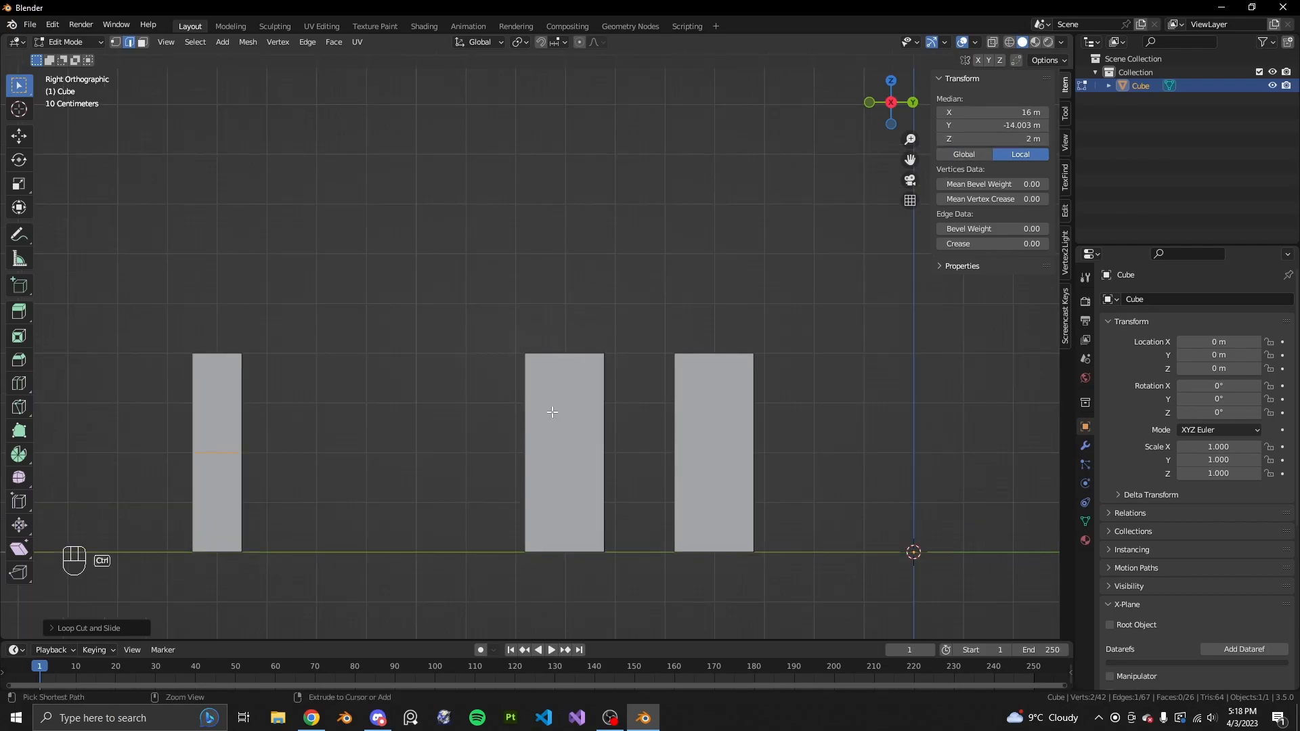
left_click(515, 423)
right_click(516, 423)
key("ctrl+r")
left_click(650, 433)
right_click(650, 432)
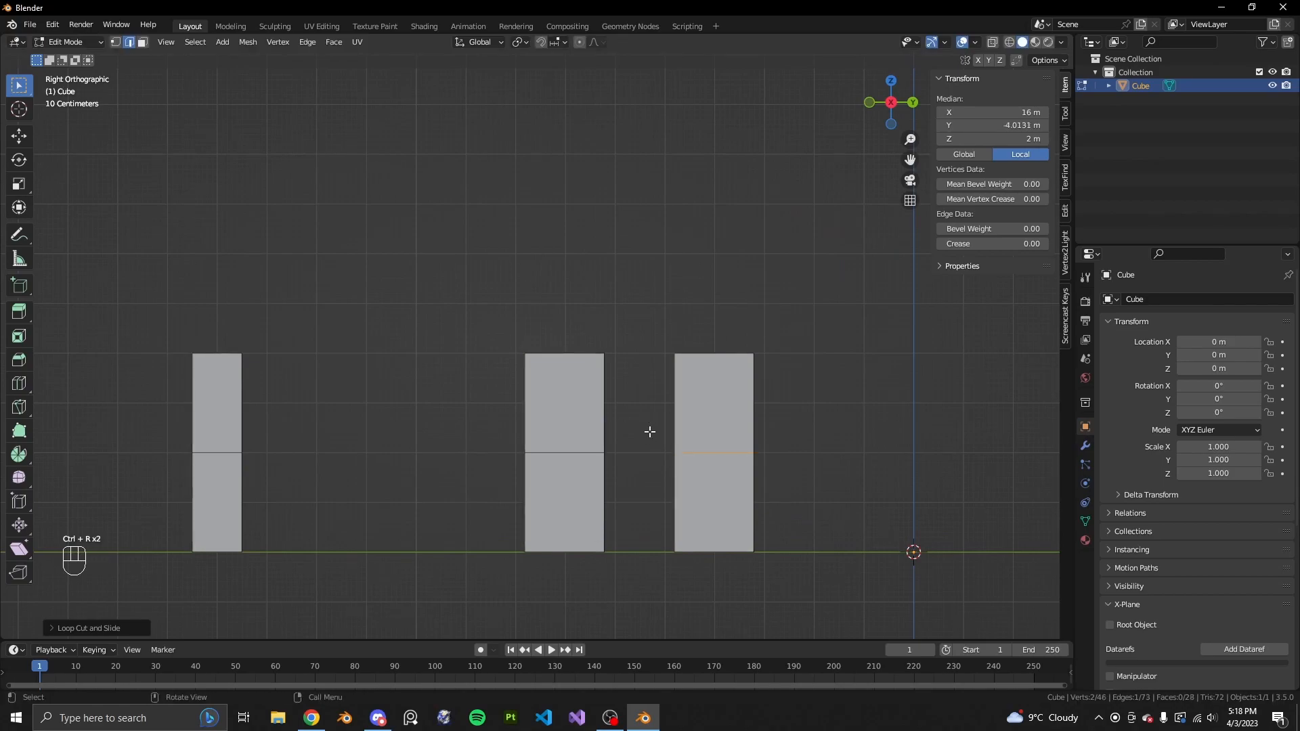
left_click(546, 451)
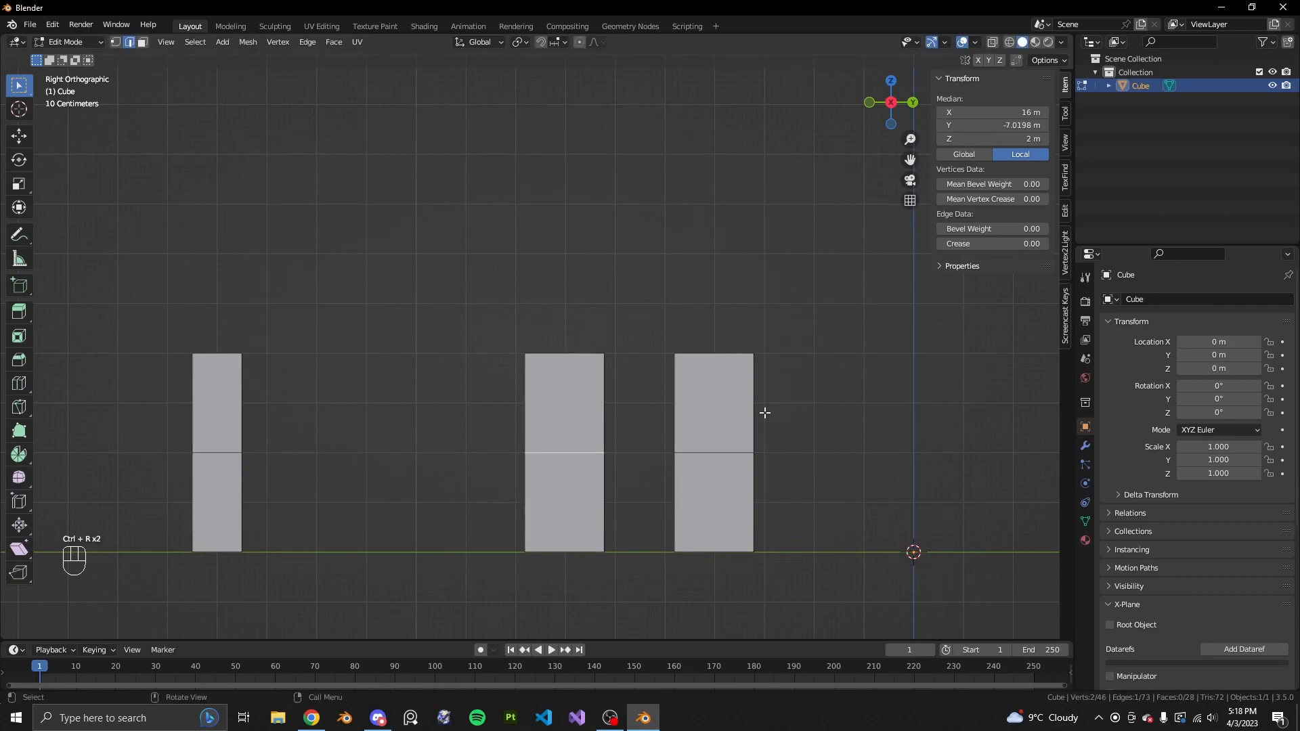
Switch to Google Maps Street View to compare the large doors' height with the small door, then return to Blender
left_click(312, 718)
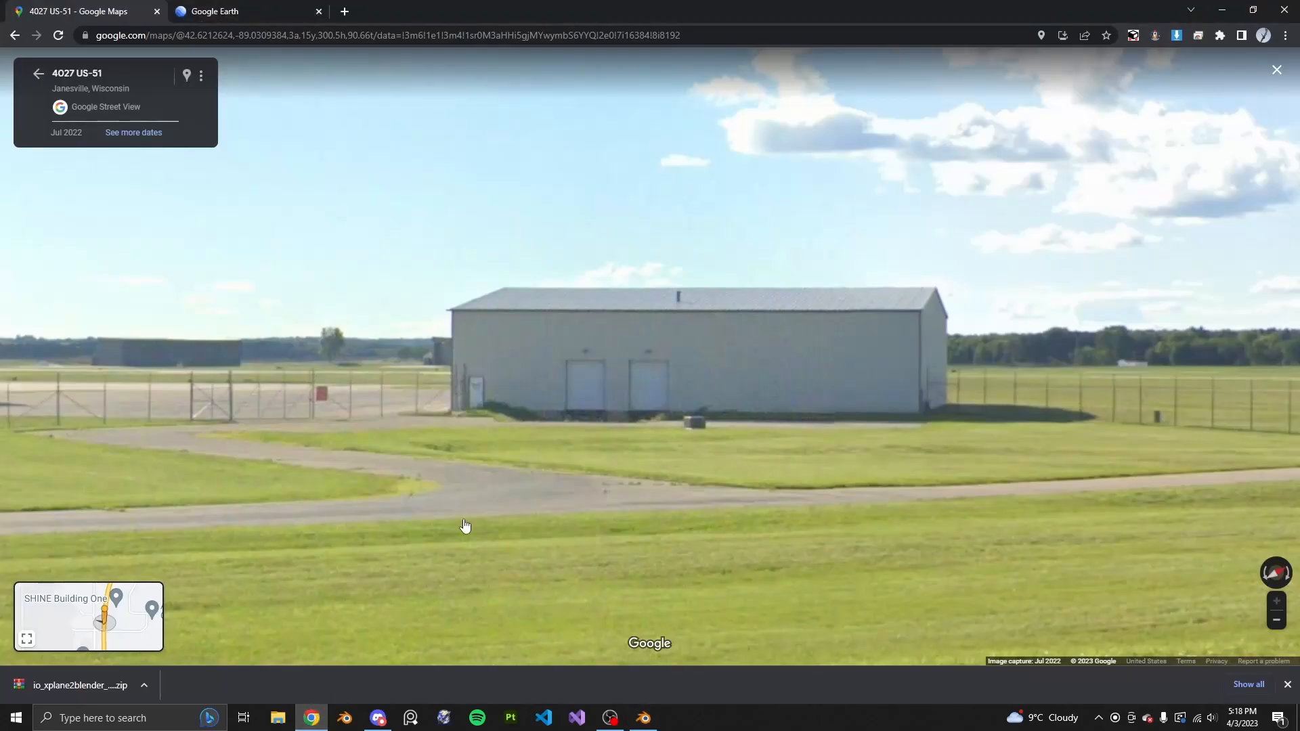
left_click_drag(672, 369, 650, 380)
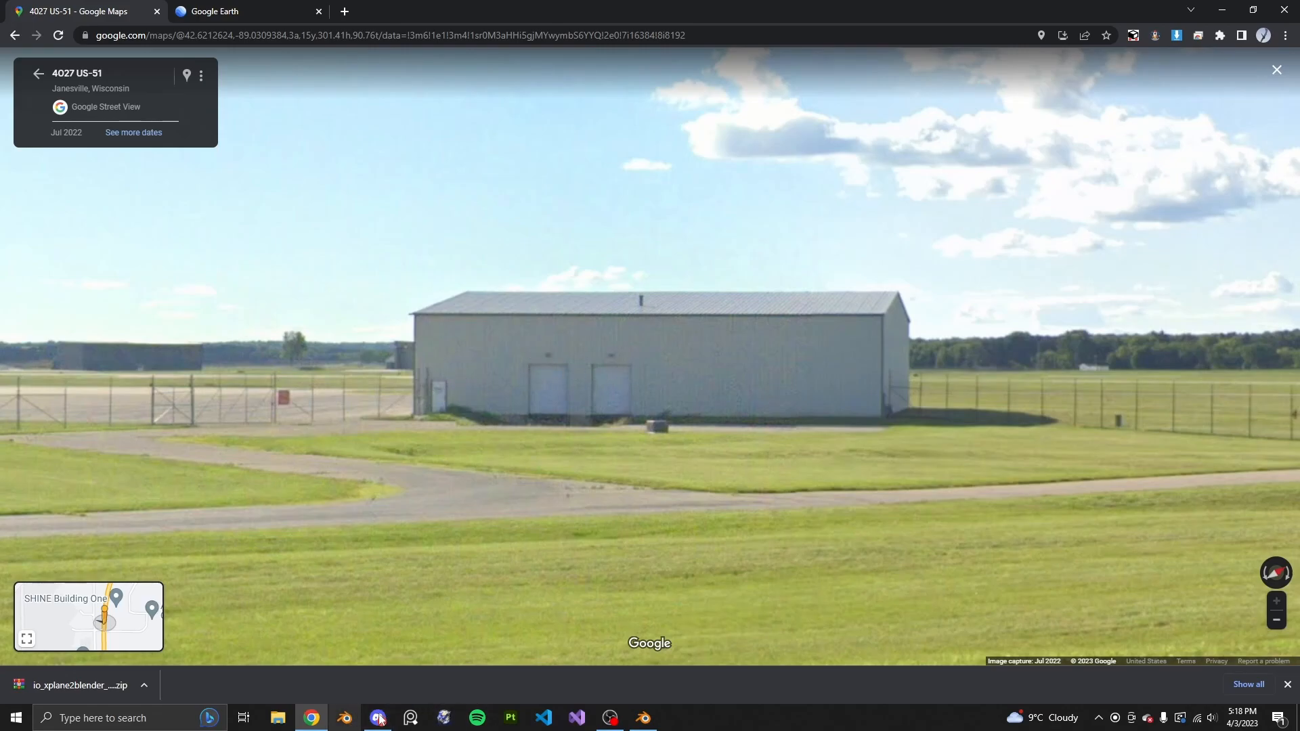
left_click(643, 718)
Select the horizontal cuts of both wider door strips, set their Z position to 2.5 m and reveal the hidden building
left_click(714, 455, "shift")
left_click(714, 452, "shift")
left_click(713, 451, "shift")
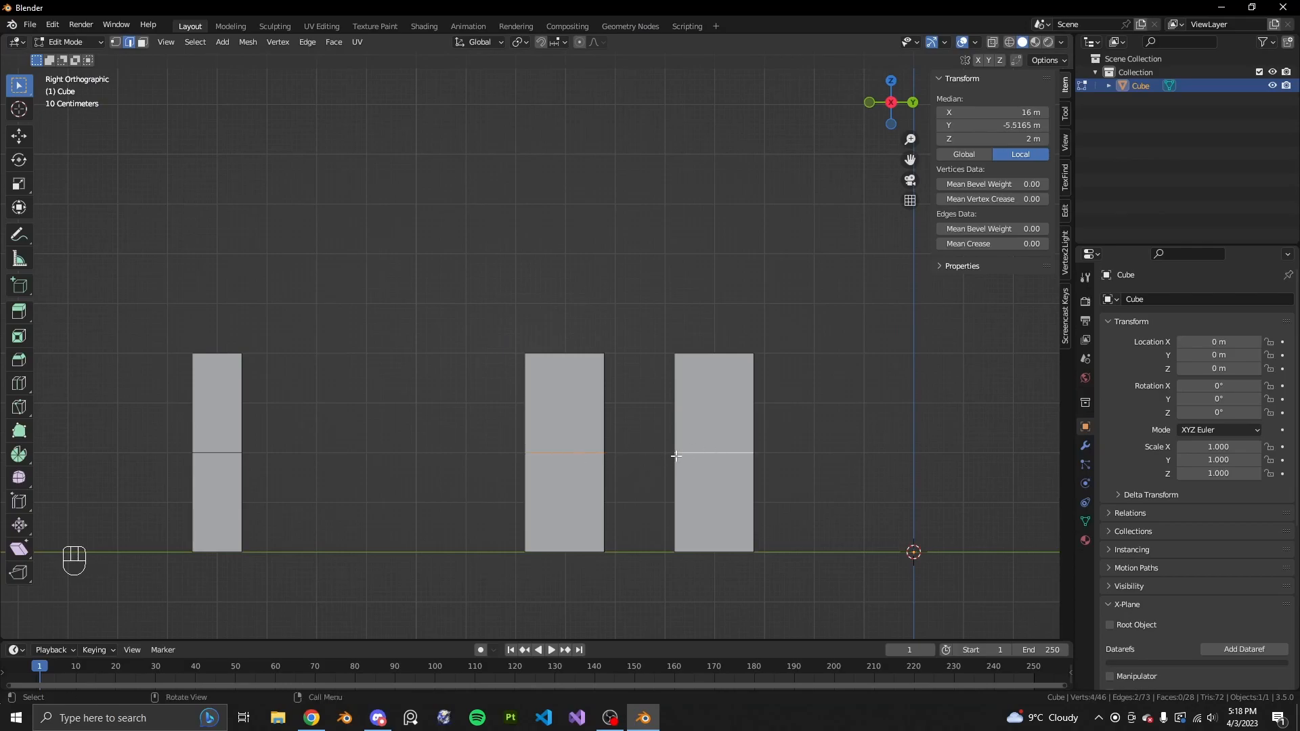
left_click(981, 140)
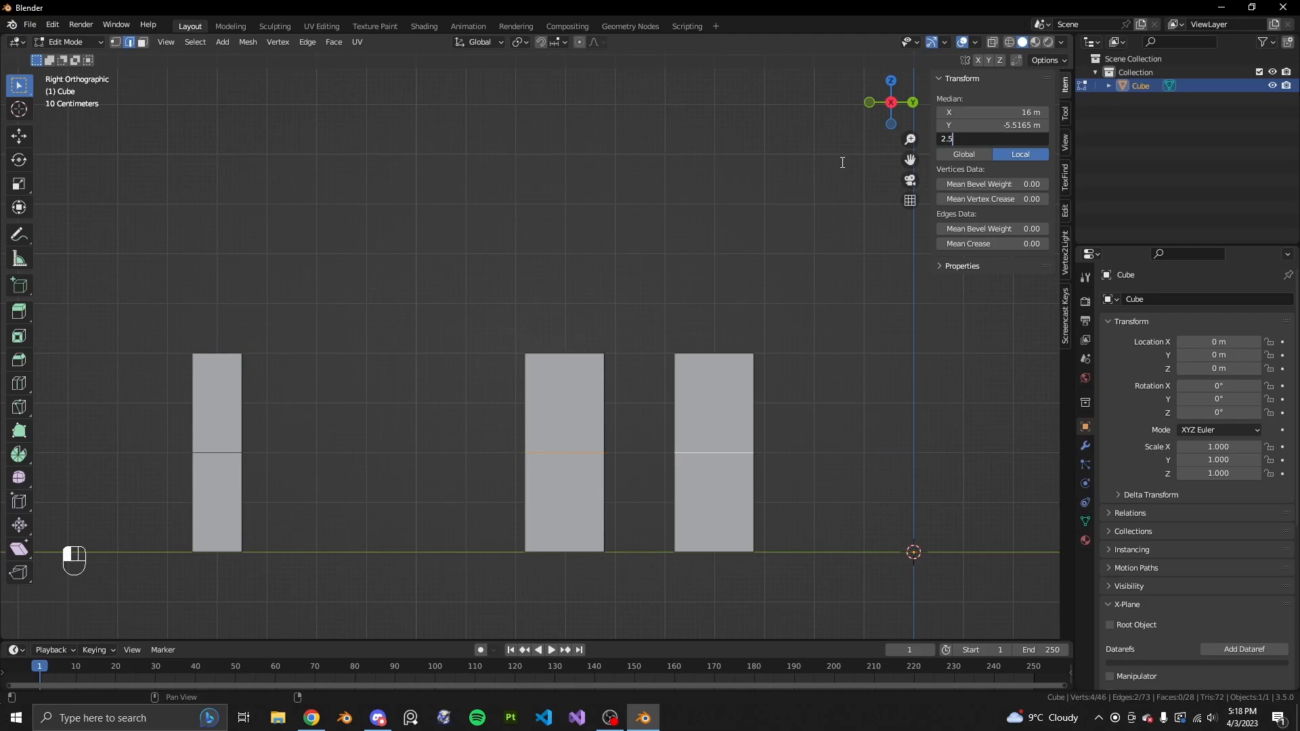
key("Return")
scroll(609, 352, "down", 2)
middle_click_drag(615, 359, 569, 401)
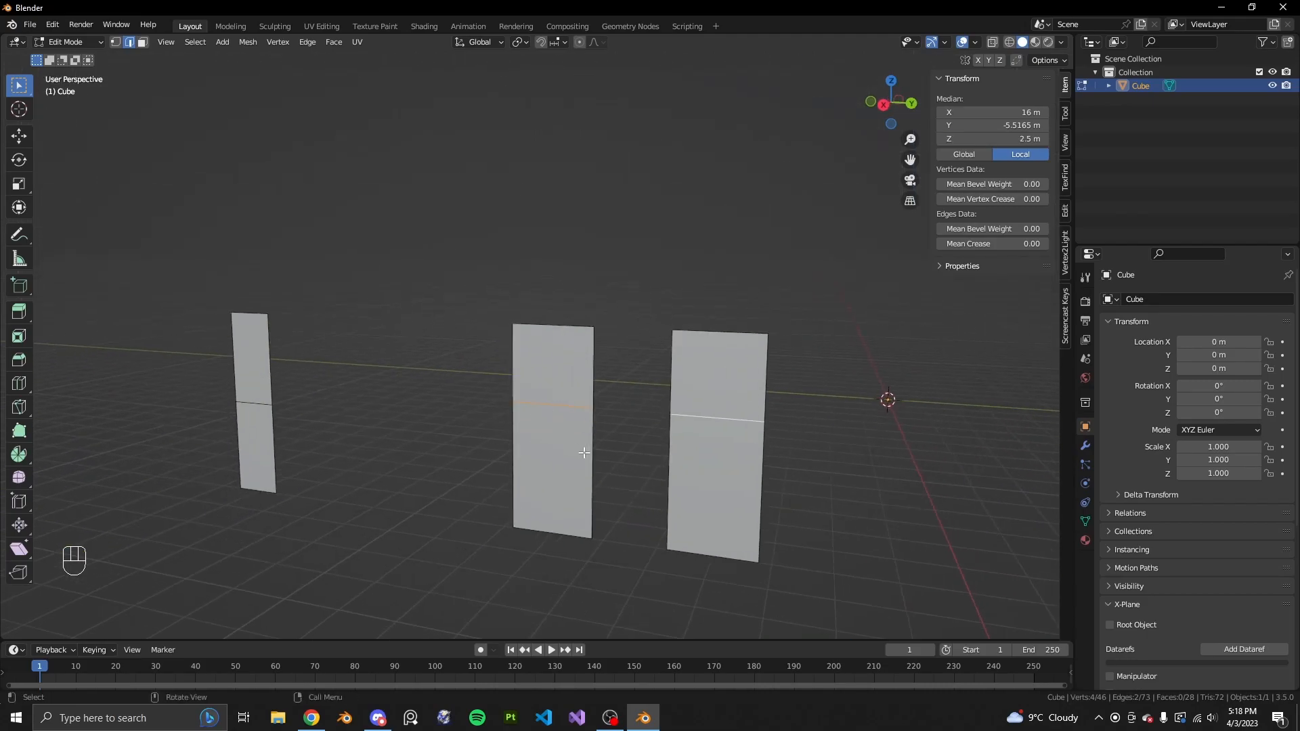
left_click(348, 570)
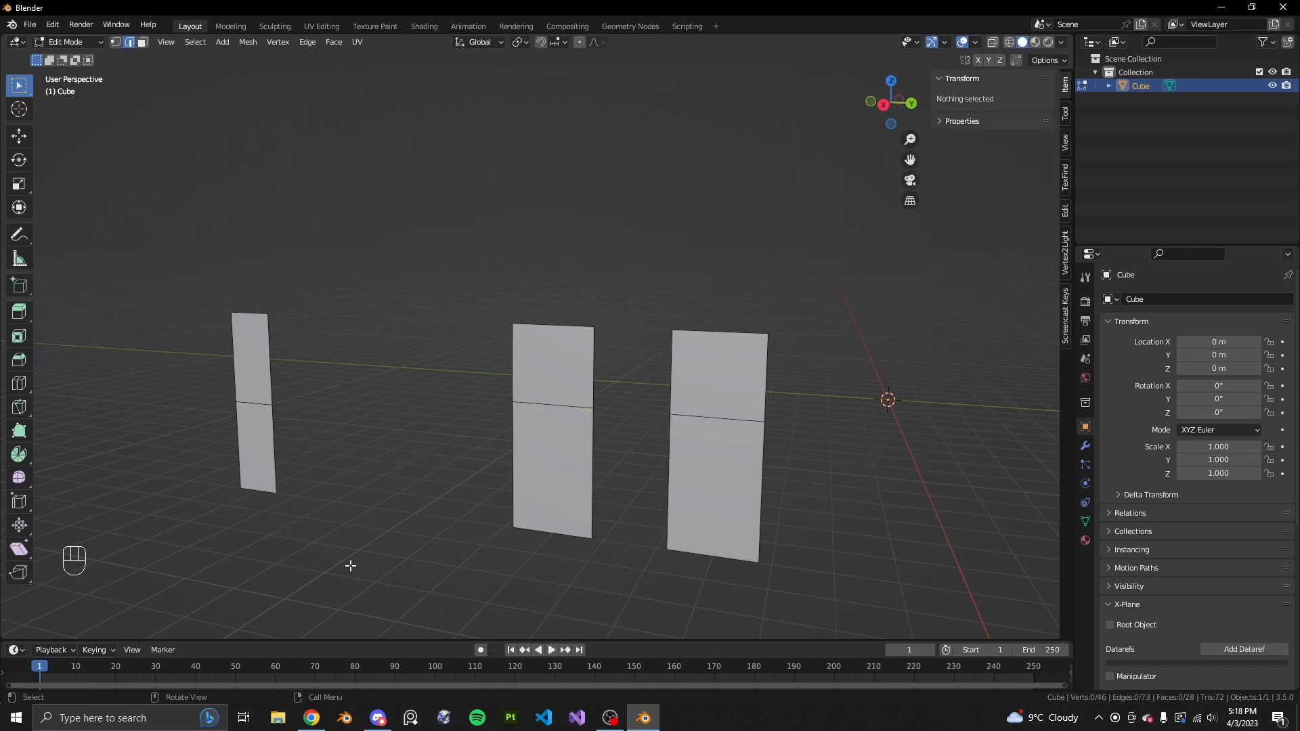
key("alt+h")
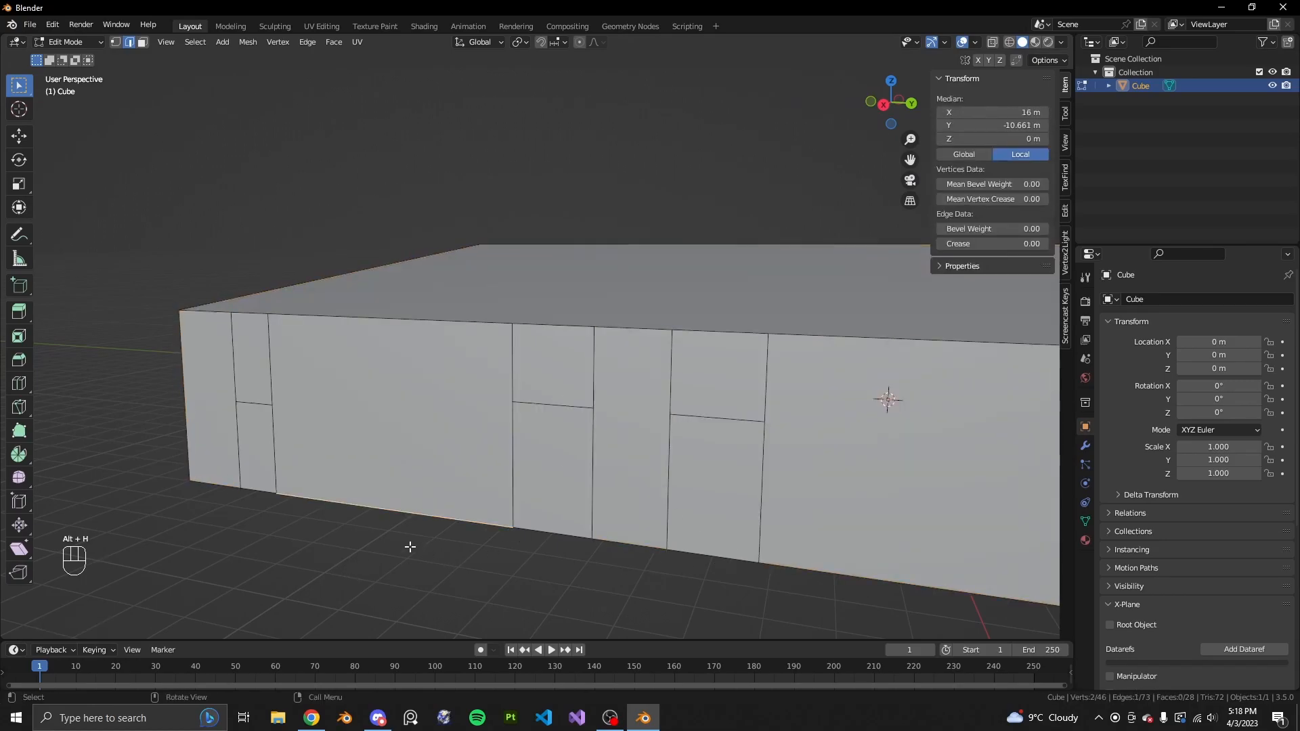
Select the small door's face and extrude it 0.02 m inward to recess it into the wall
key("2")
key("3")
scroll(354, 493, "down", 1)
left_click(321, 415)
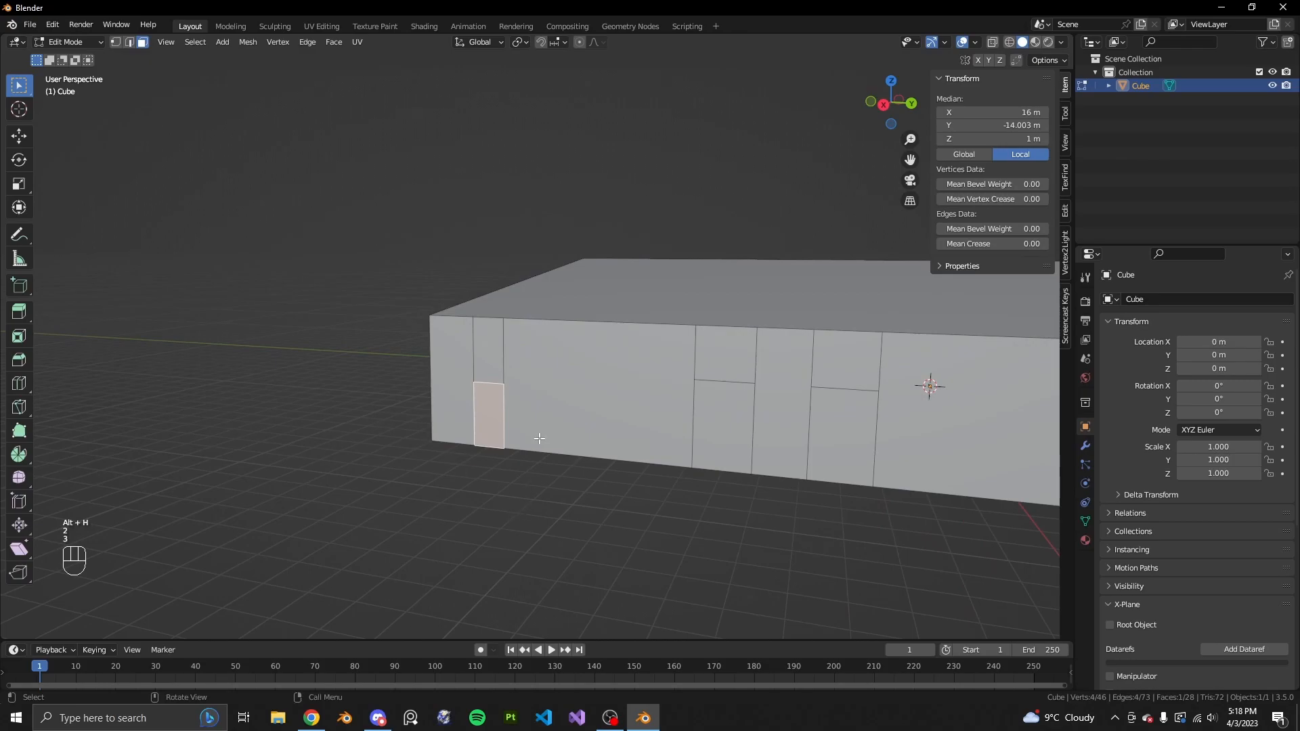
scroll(475, 418, "up", 5)
middle_click_drag(476, 418, 457, 424)
middle_click_drag(433, 474, 541, 434, "shift")
scroll(546, 429, "up", 2)
key("e")
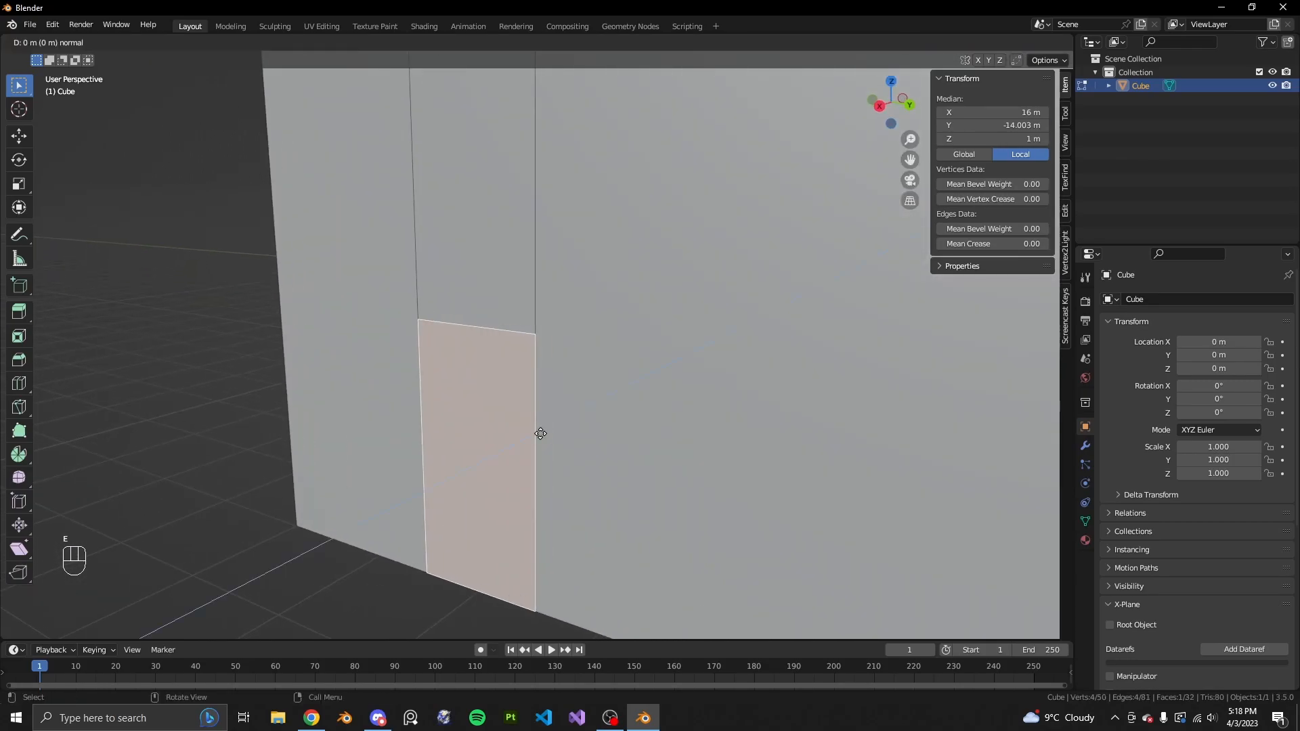
left_click(541, 434)
mouse_move(541, 434)
middle_mouse_down()
mouse_move(473, 469)
mouse_move(499, 482)
mouse_move(531, 426)
middle_mouse_up()
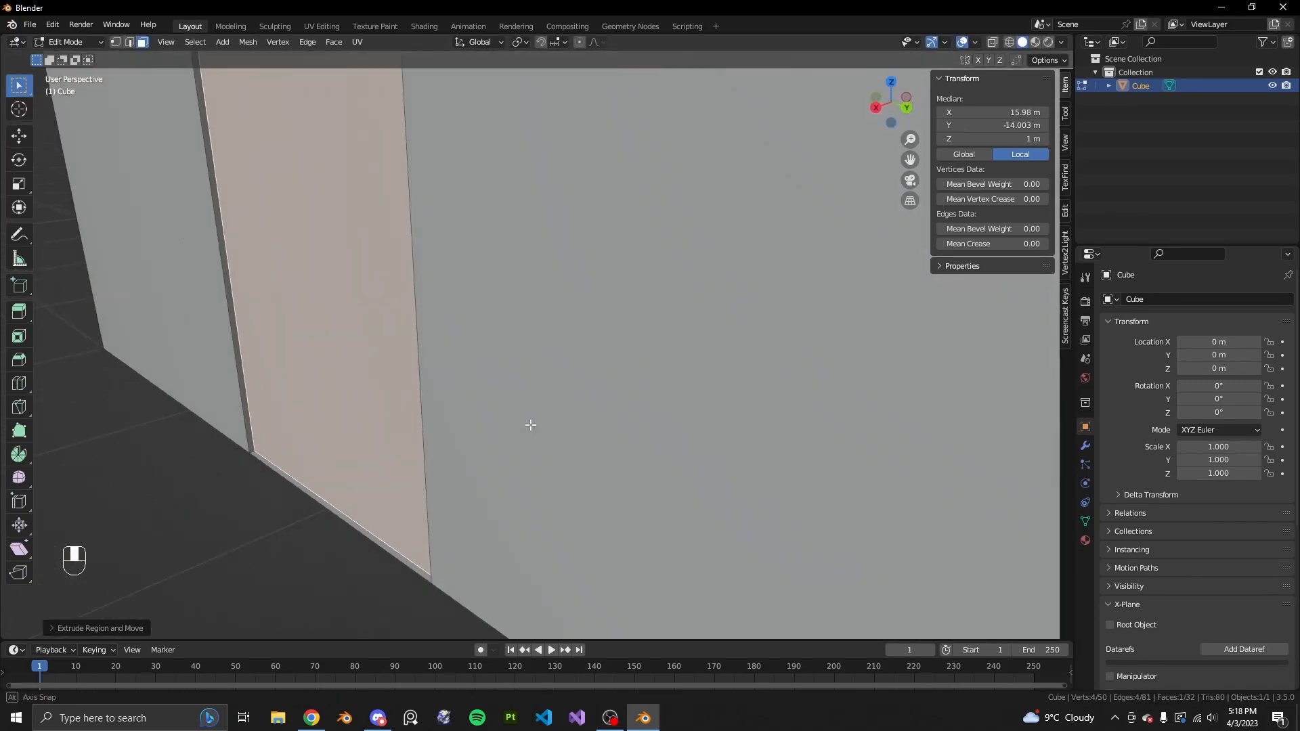
Delete the thin bottom face along the floor of the small door's recess
left_click(295, 472)
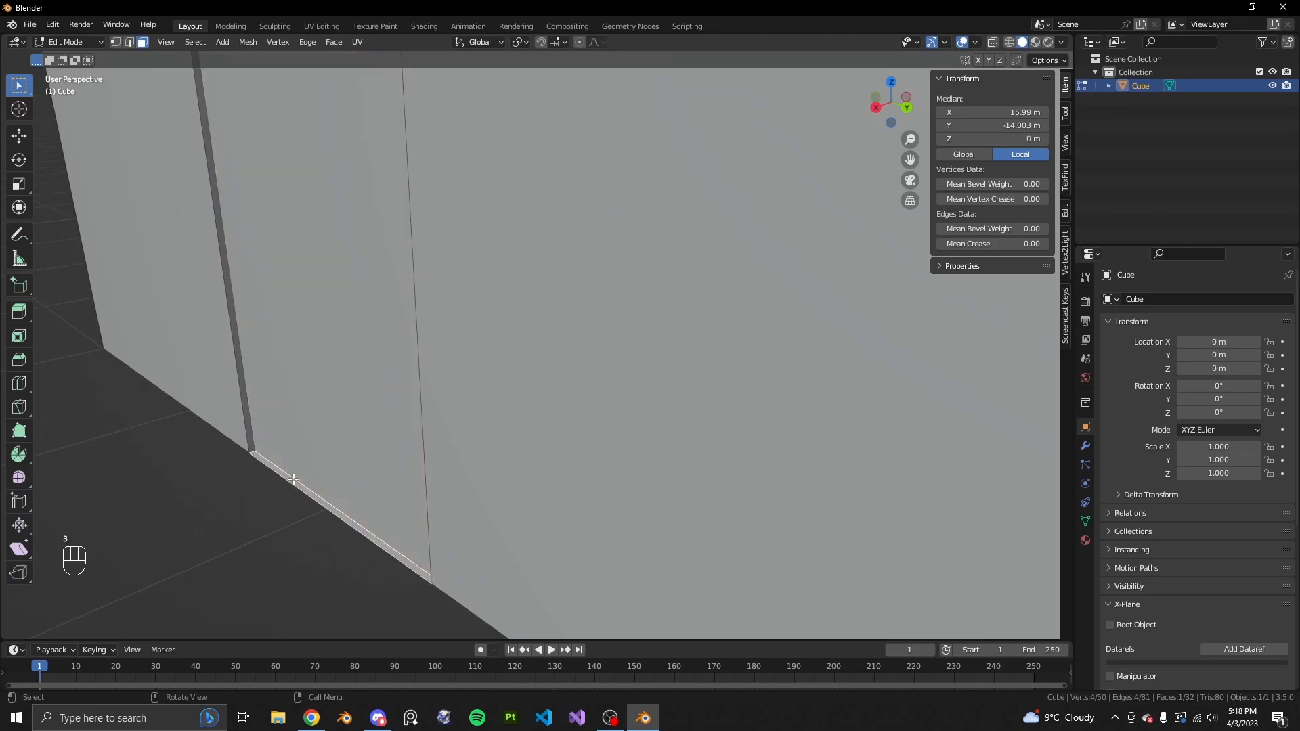
right_click(318, 589)
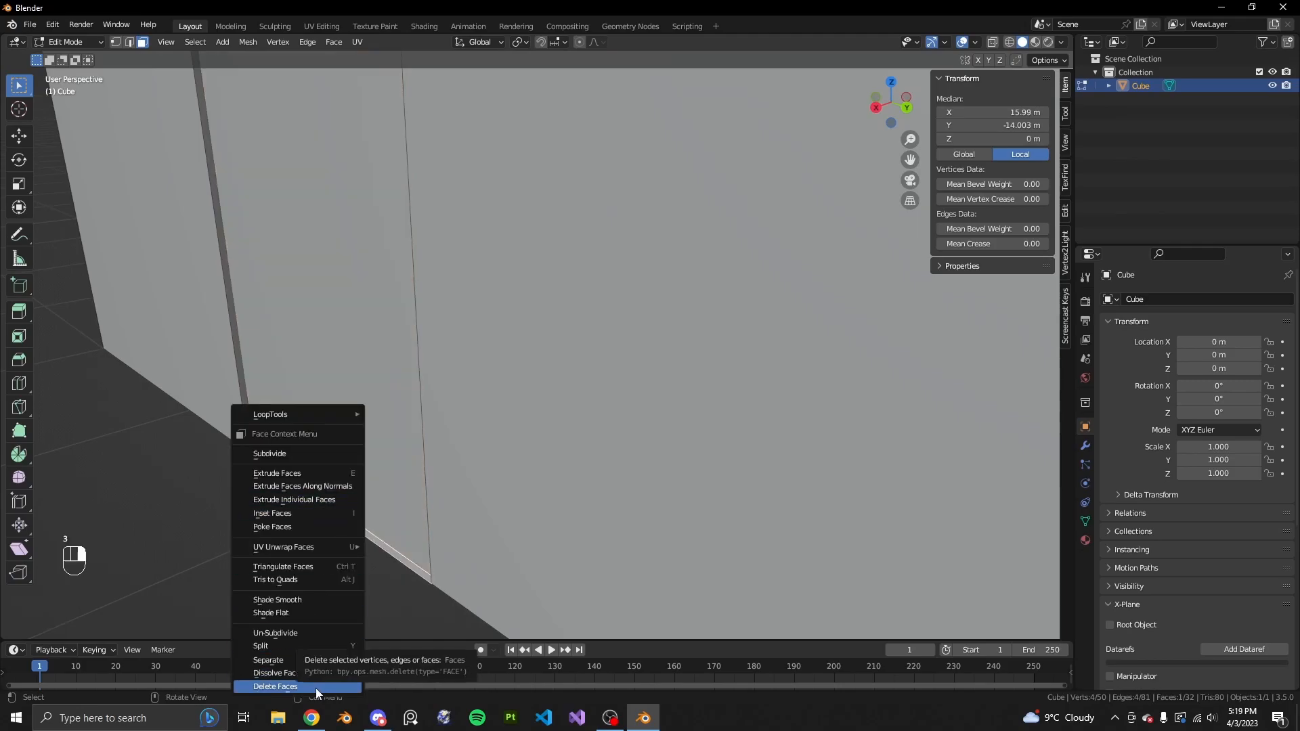
left_click(315, 688)
scroll(382, 490, "down", 3)
middle_click_drag(386, 491, 372, 516)
scroll(373, 518, "up", 2)
Switch to the browser to examine the hangar's doors in Street View and Google Earth, then return to Blender
left_click(439, 570)
middle_click_drag(518, 559, 502, 517)
left_click(313, 718)
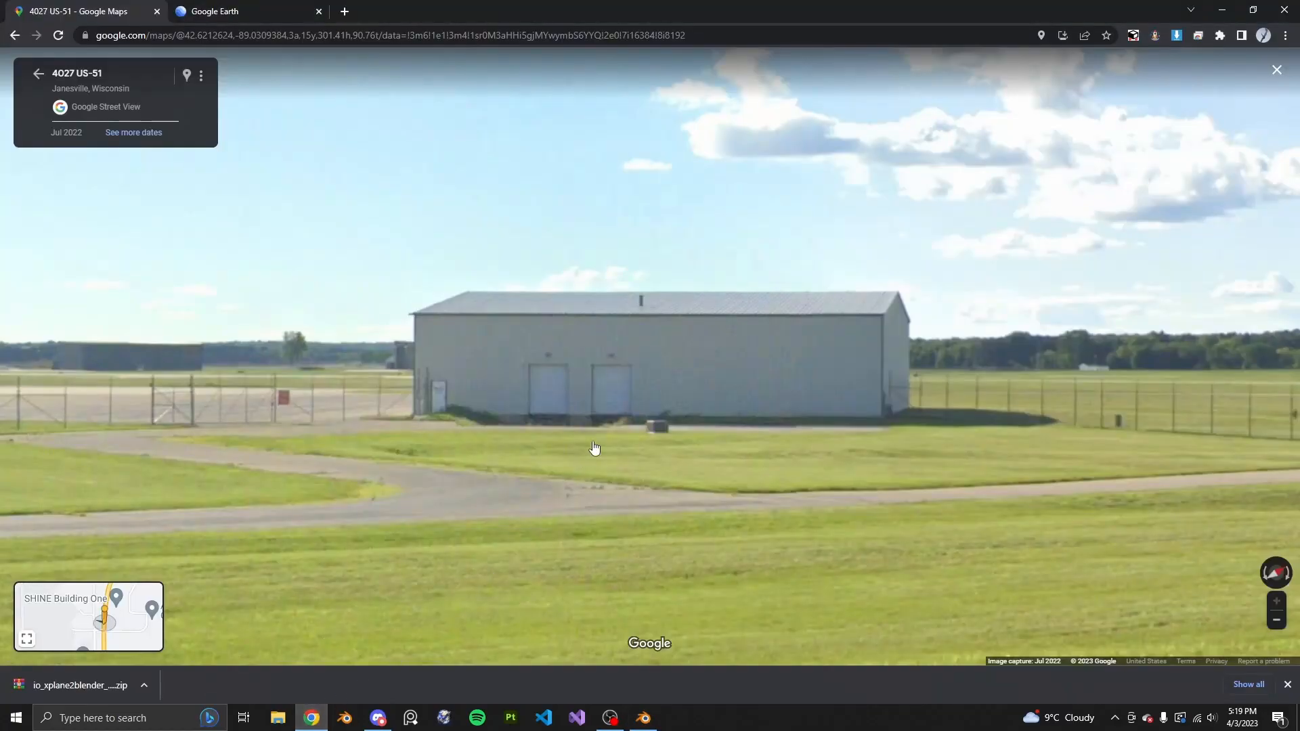
left_click(271, 12)
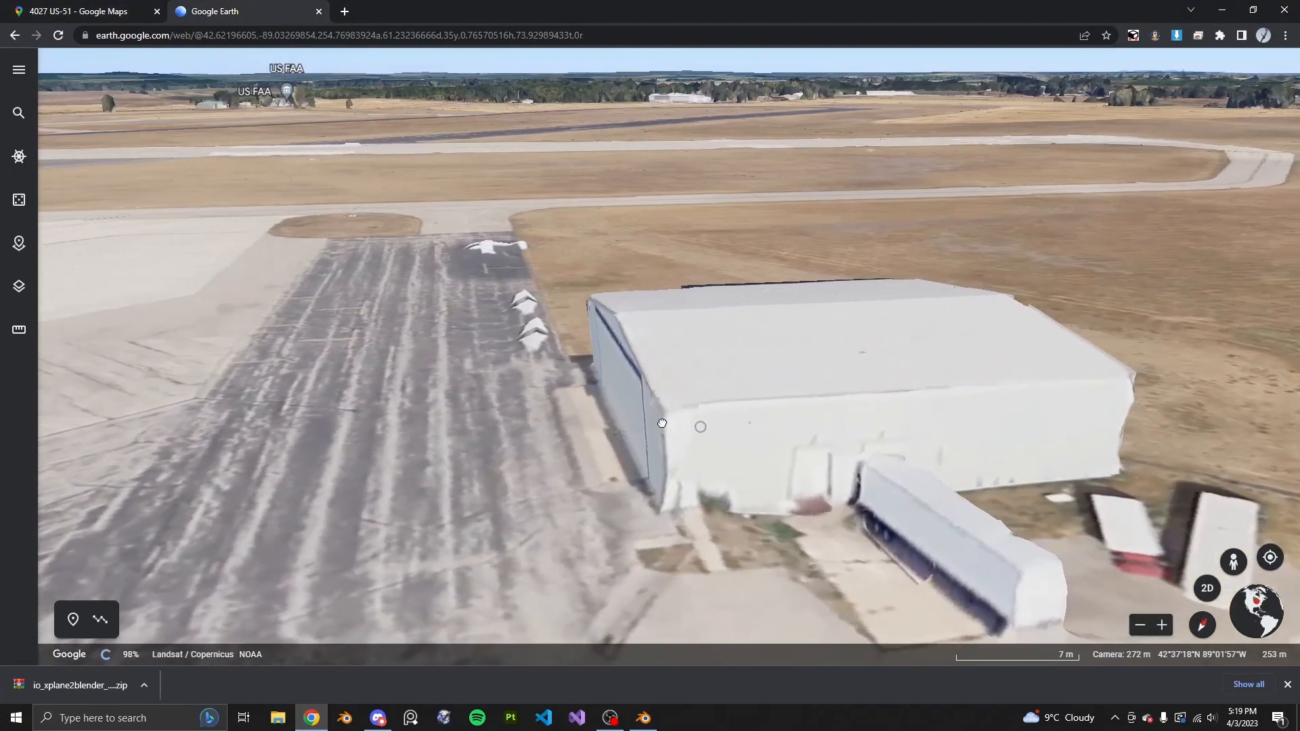
middle_click_drag(663, 423, 592, 528)
scroll(592, 528, "up", 3)
scroll(808, 312, "down", 3)
middle_click_drag(807, 312, 728, 333)
left_click(128, 7)
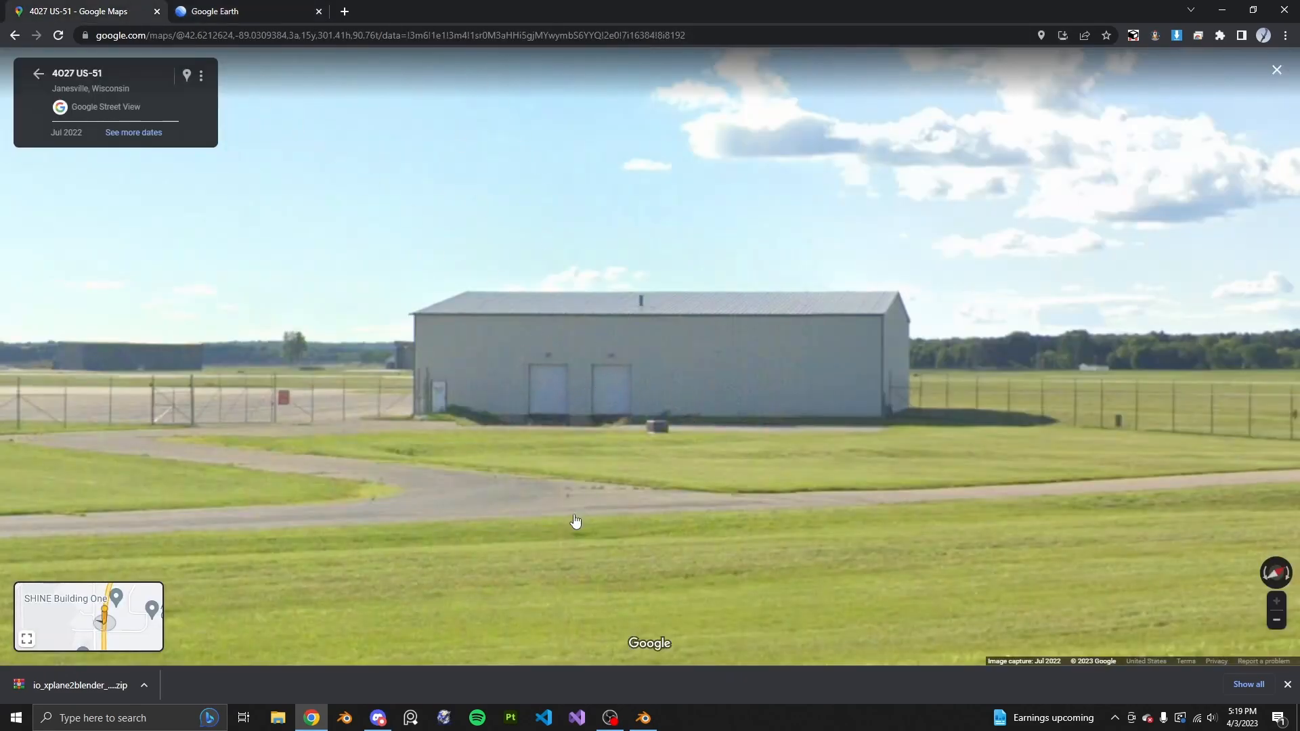
left_click(643, 718)
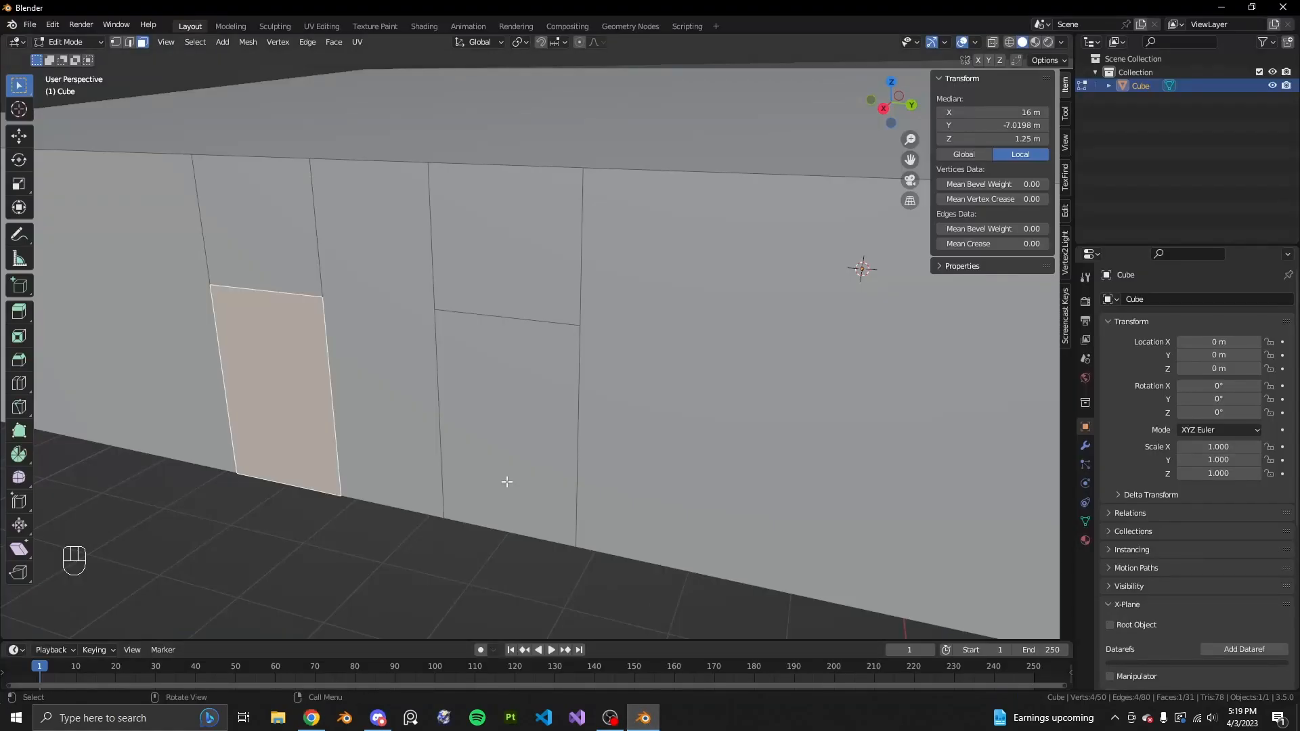
scroll(636, 470, "down", 2)
scroll(636, 471, "up", 1)
scroll(637, 471, "up", 2)
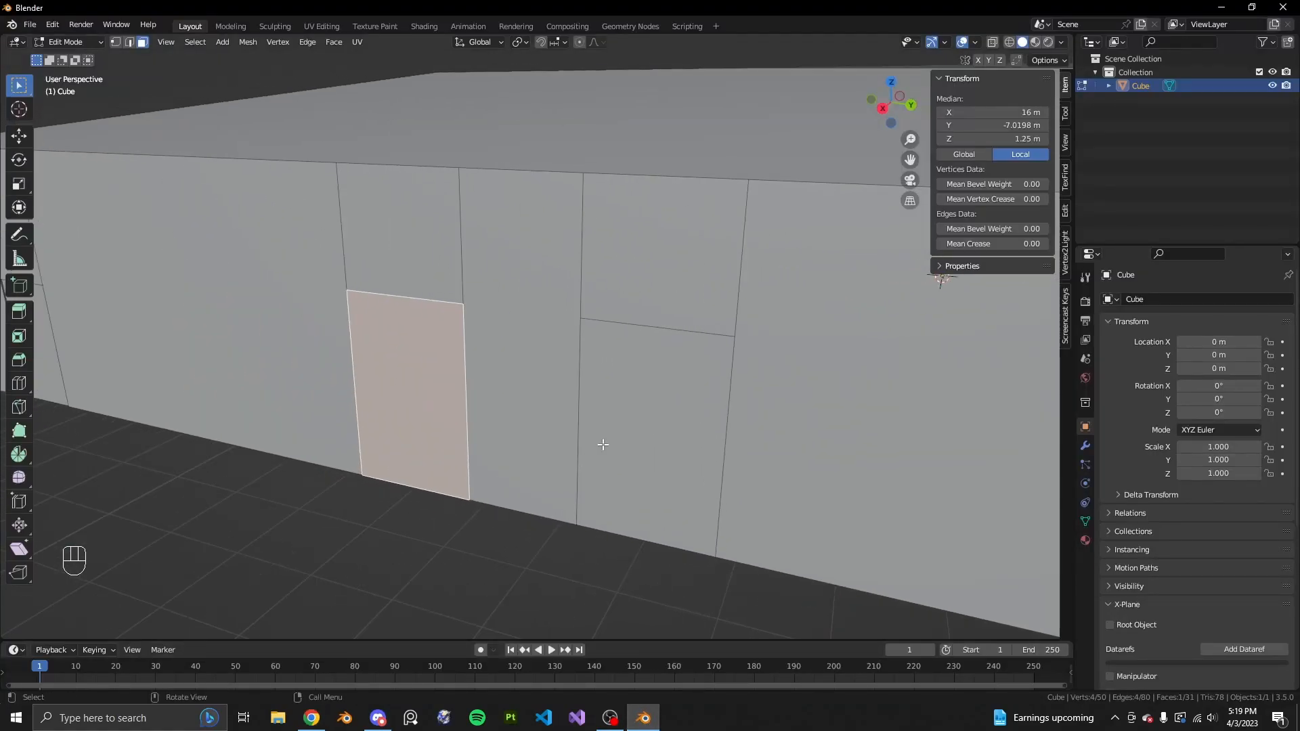
left_click(473, 554)
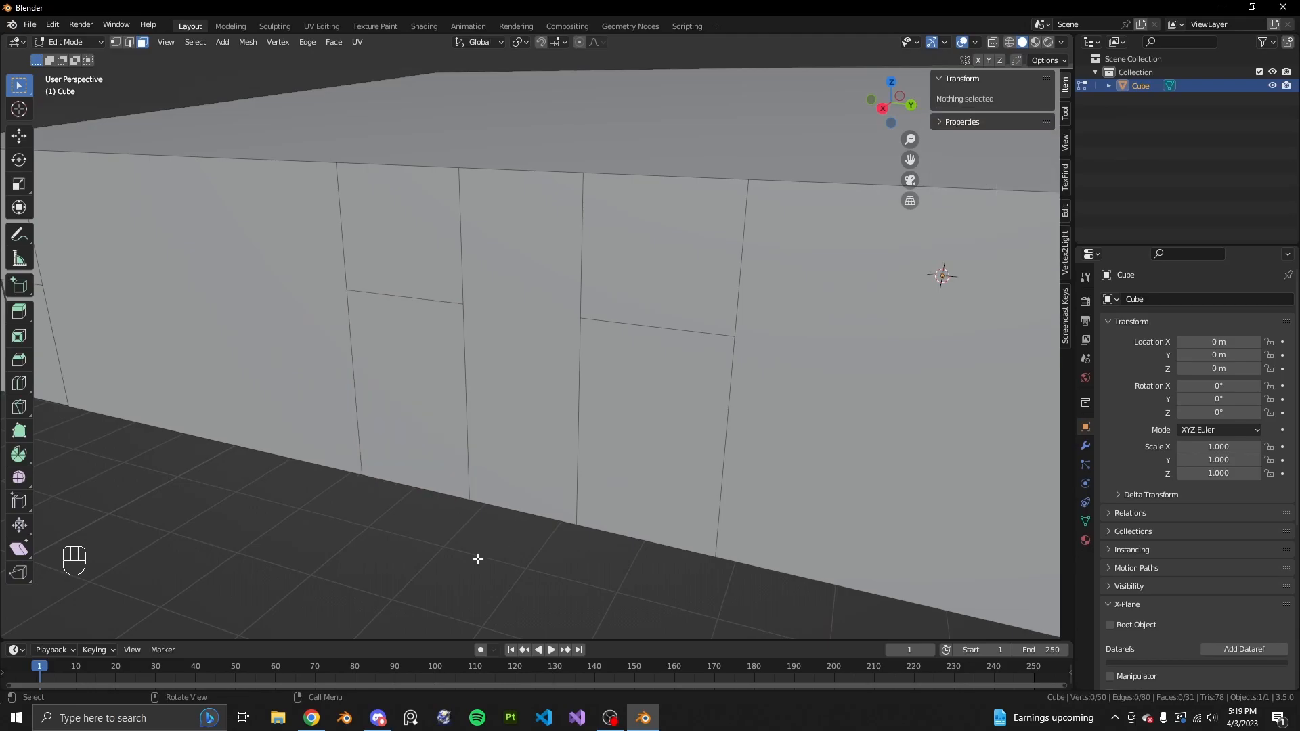
left_click(422, 398)
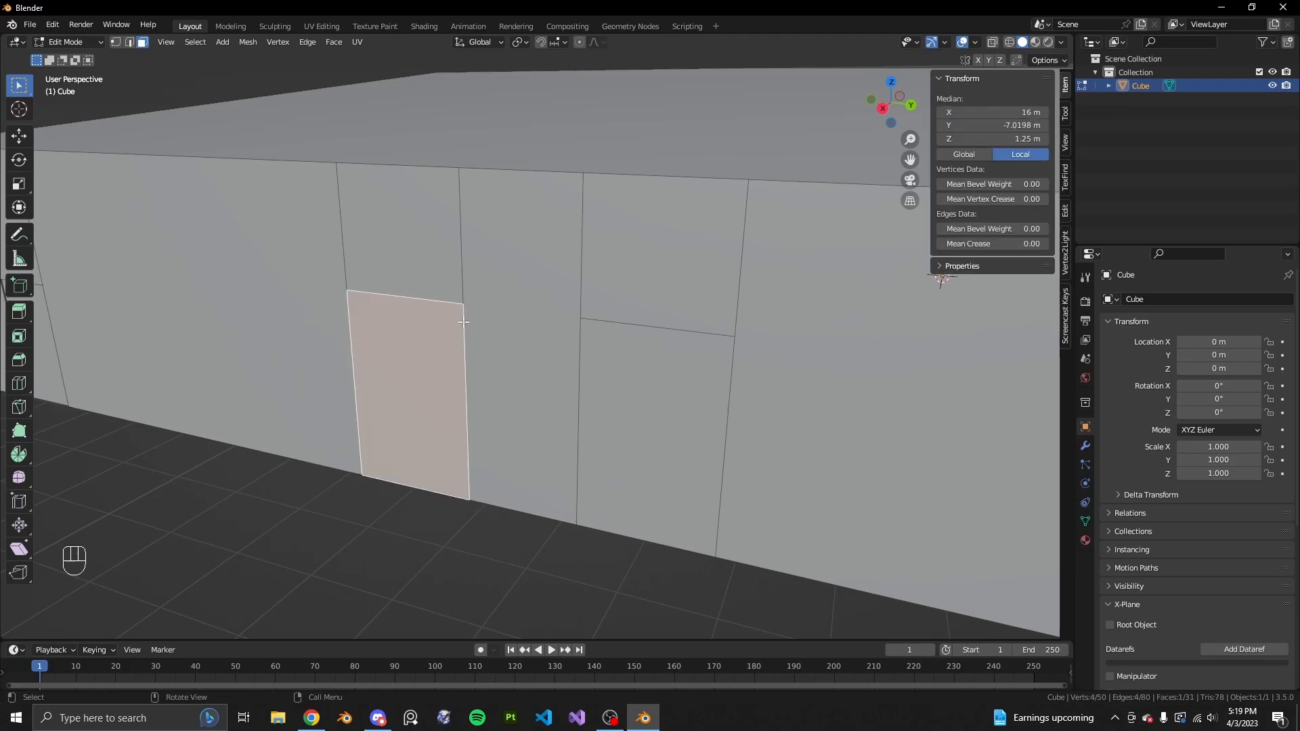
left_click(675, 378)
left_click(461, 390, "shift")
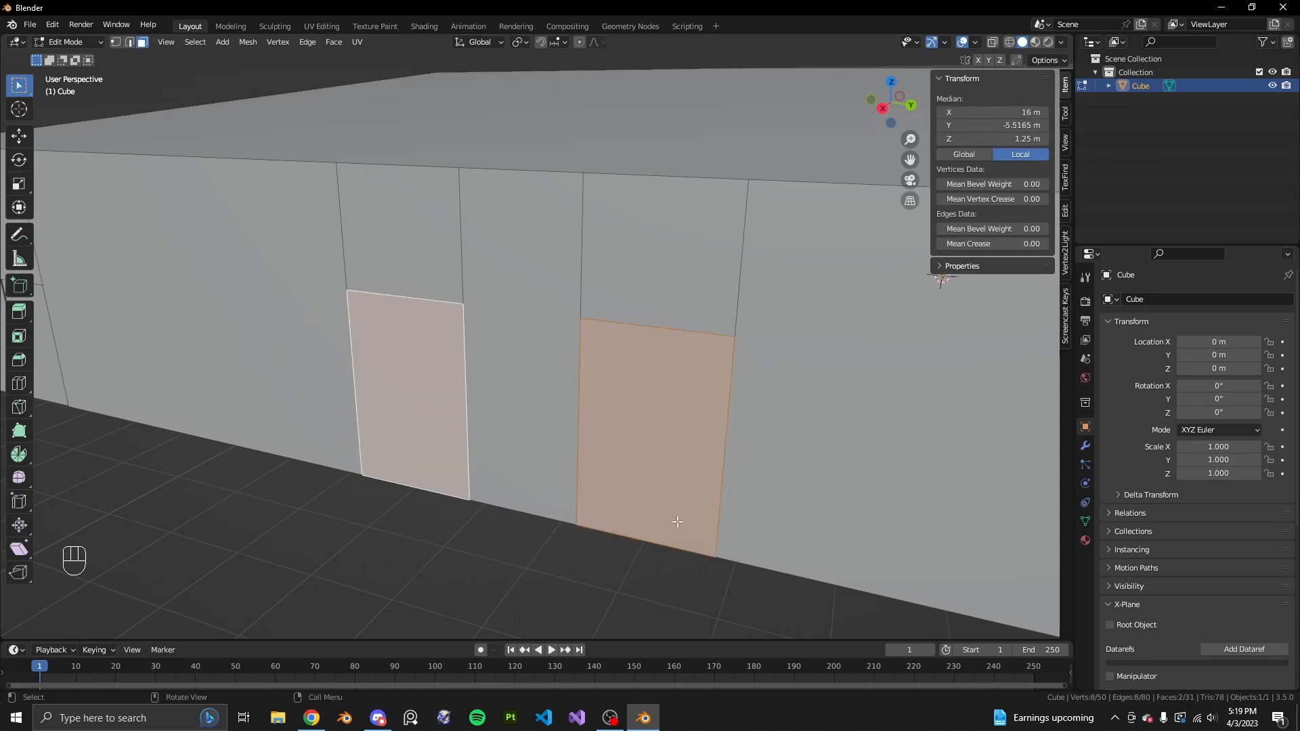
scroll(501, 582, "up", 3)
scroll(263, 574, "down", 3)
key("alt+a")
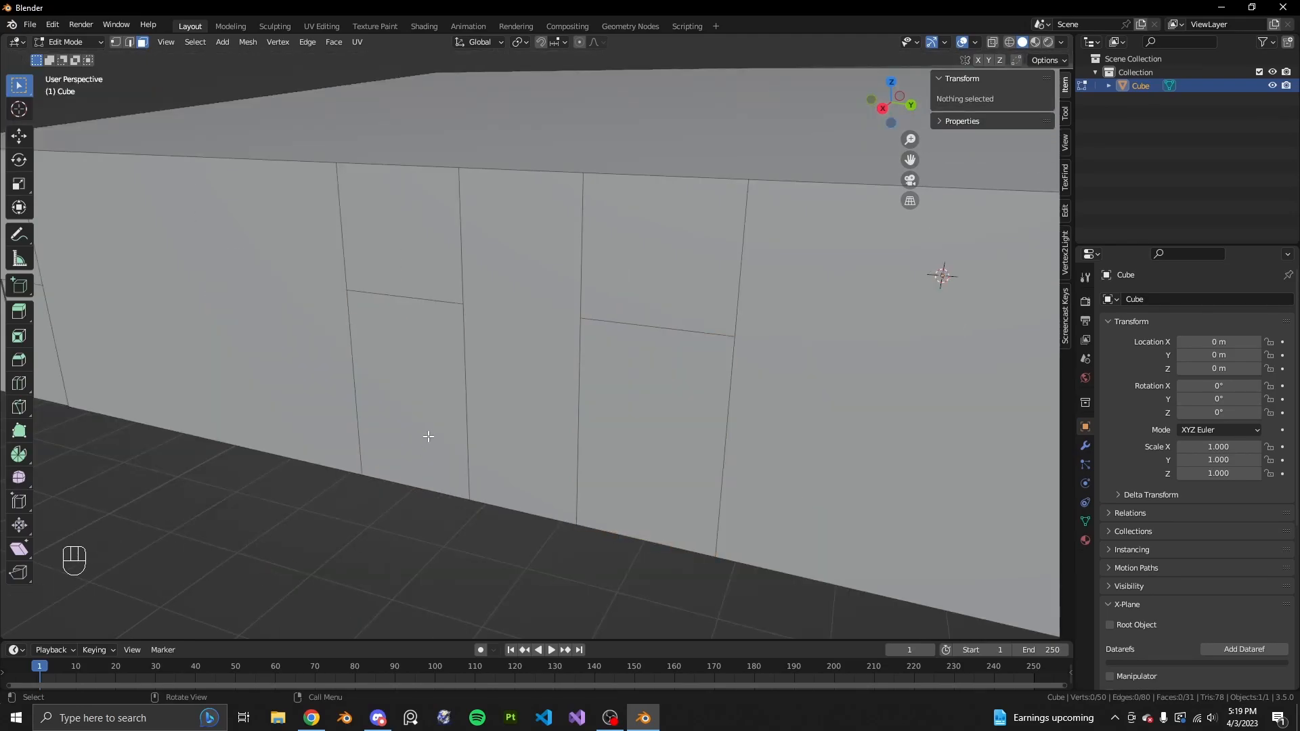
Select the faces of both wider doors and inset them about 0.11 m with Boundary off, leaving the bottom edges open
left_click(426, 415)
left_click(643, 420, "shift")
scroll(687, 547, "down", 3)
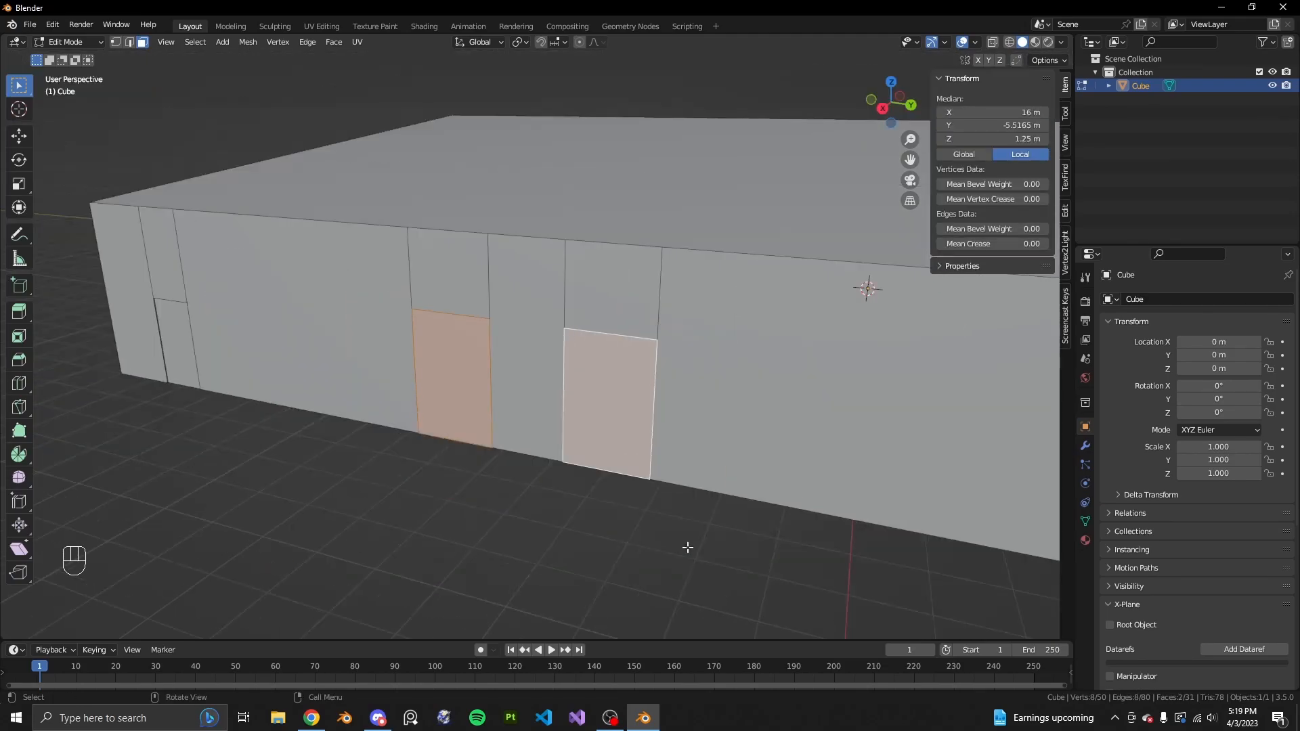
scroll(718, 528, "up", 3)
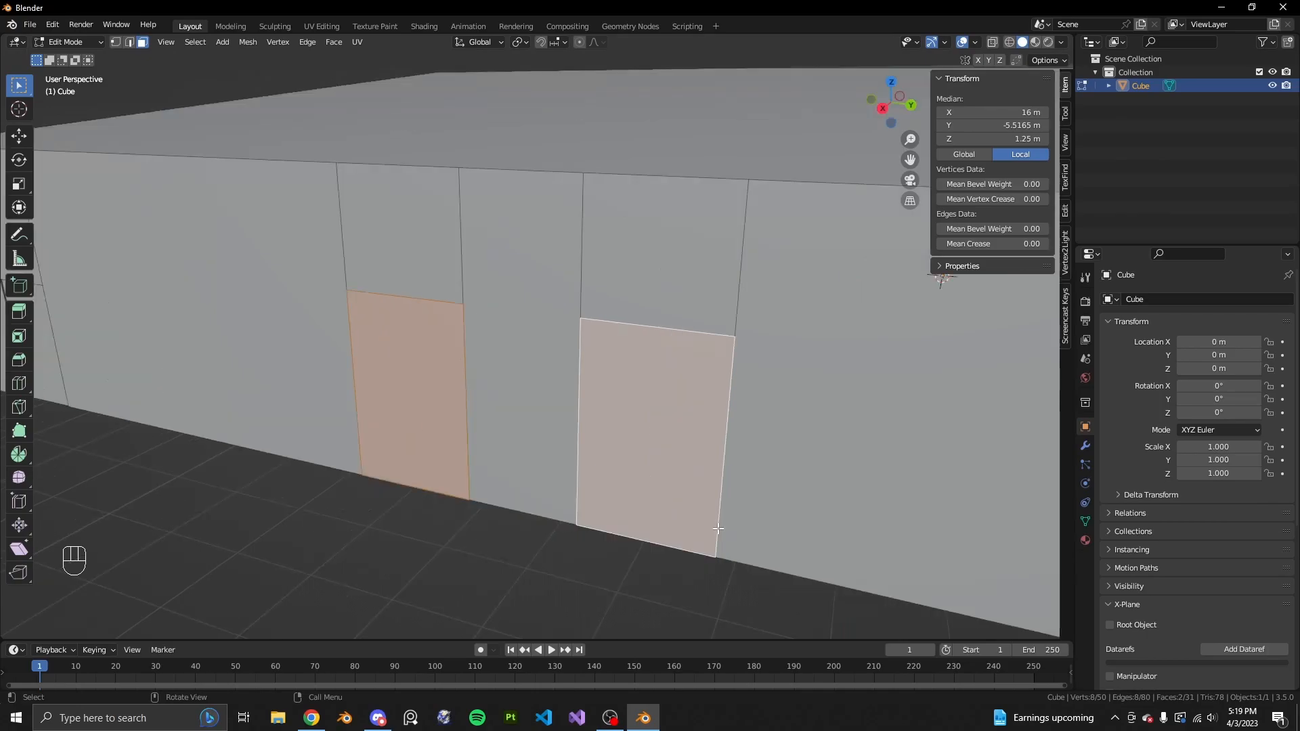
key("i")
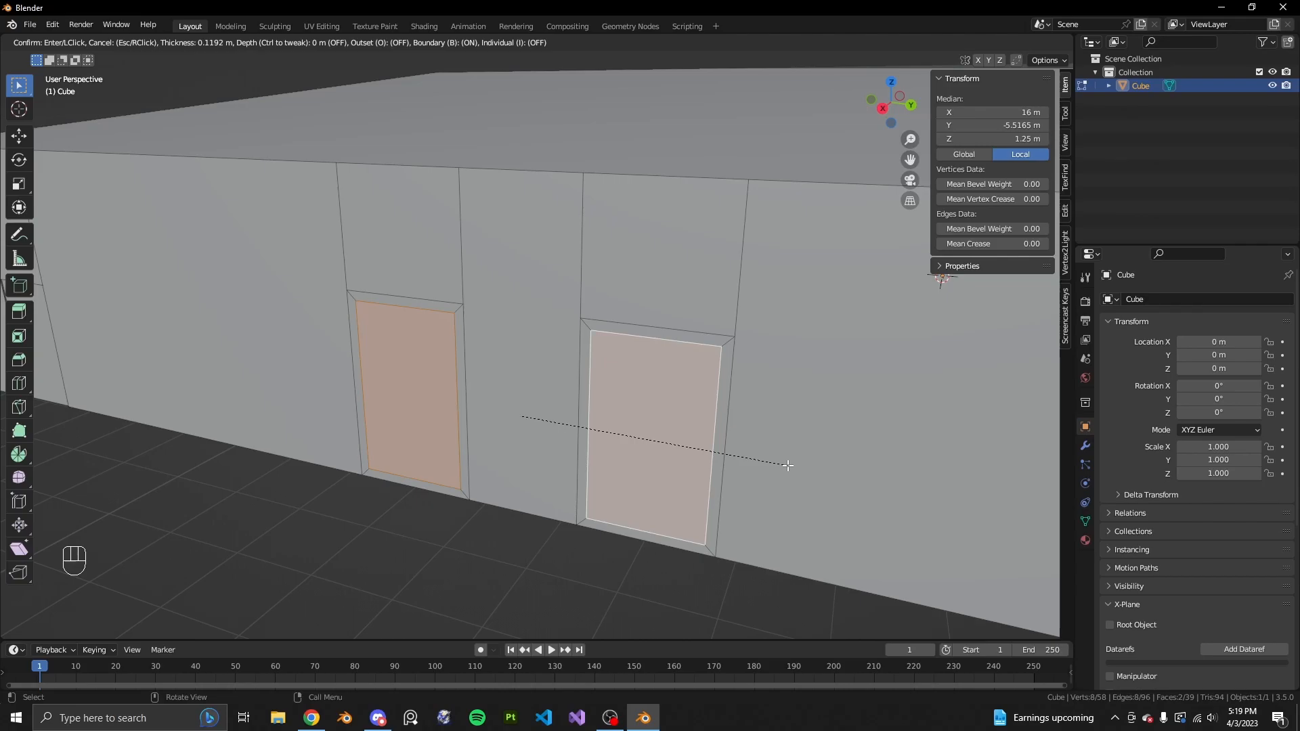
key("b")
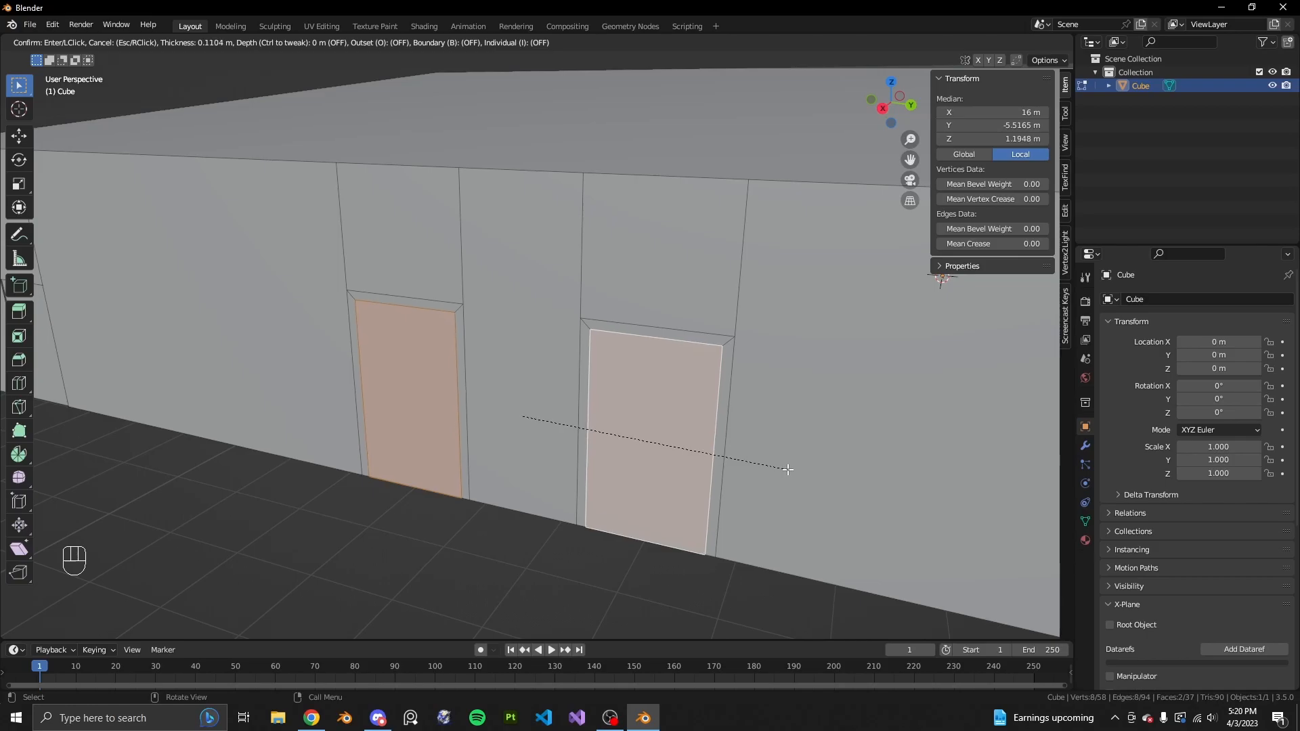
left_click(786, 470)
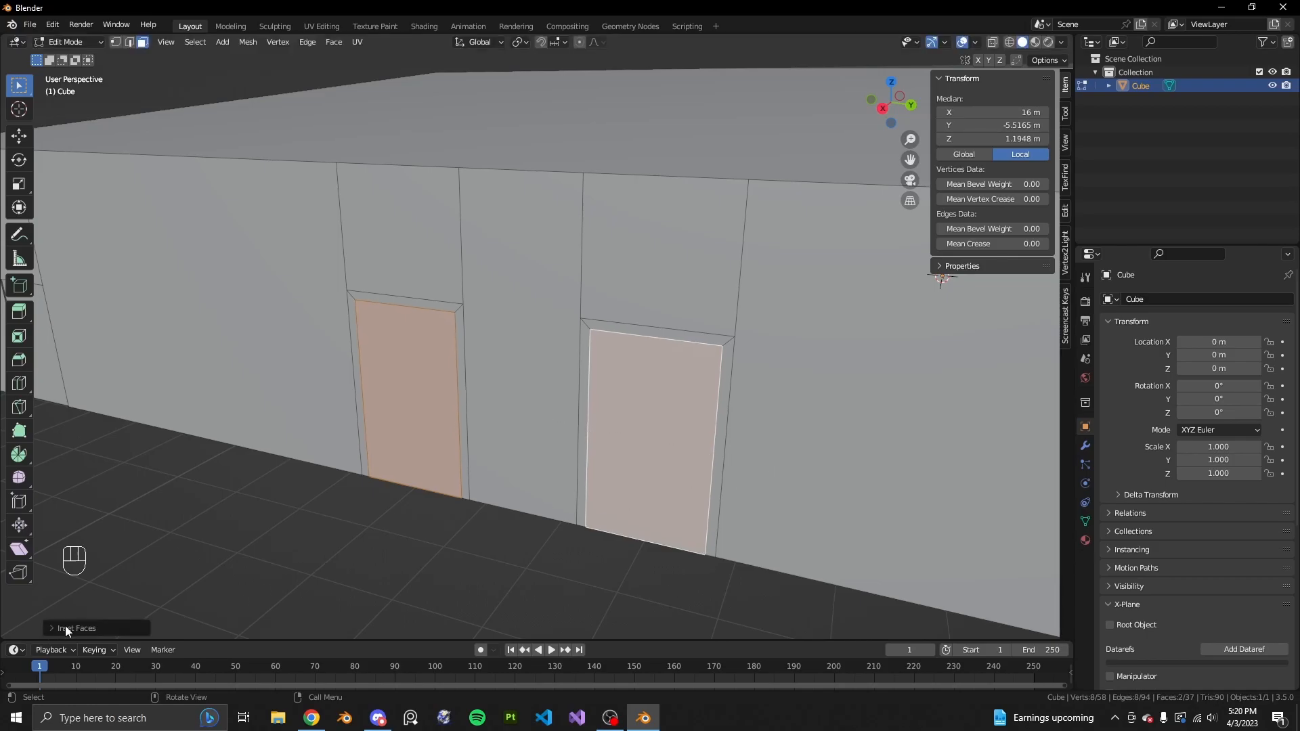
Set the inset thickness of the two wider doors to 0.1 m
left_click(121, 627)
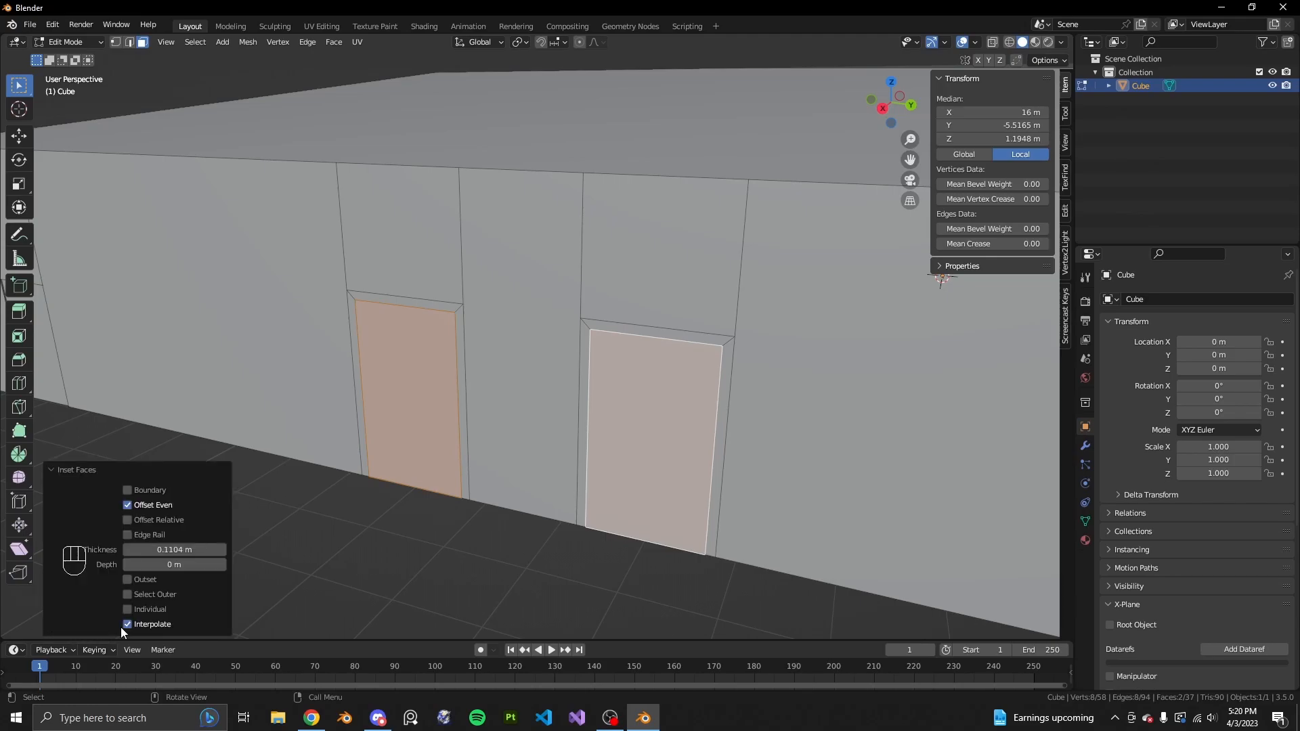
left_click(190, 551)
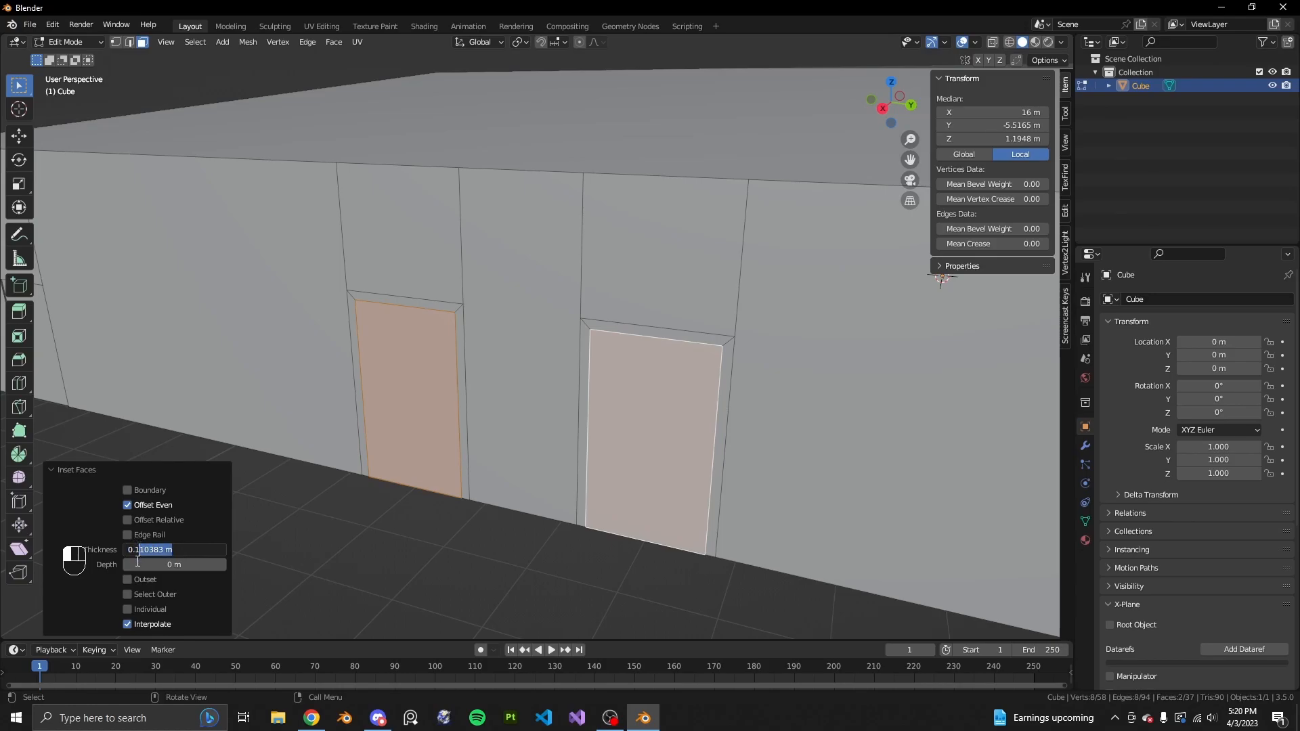
key("BackSpace")
key("Return")
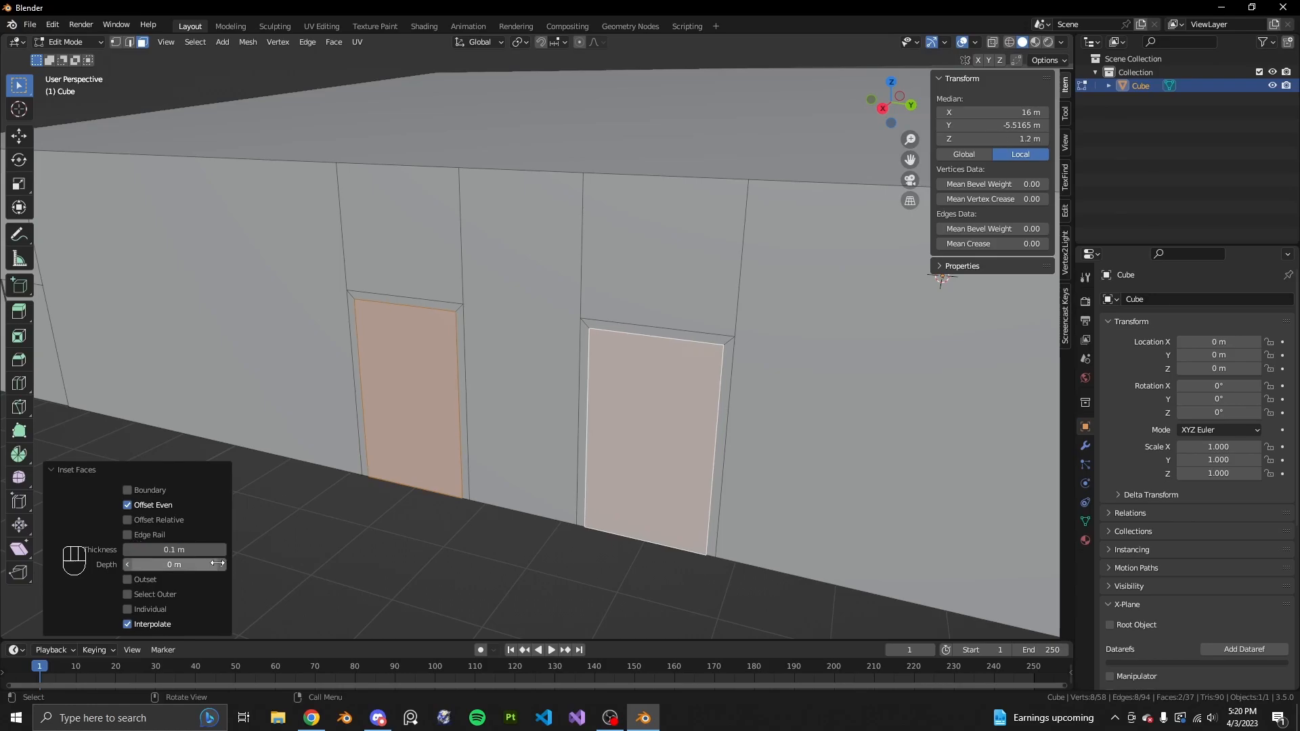
left_click(139, 472)
Extrude the inner faces of both wider doors 0.05 m inward
middle_click_drag(633, 482, 612, 481)
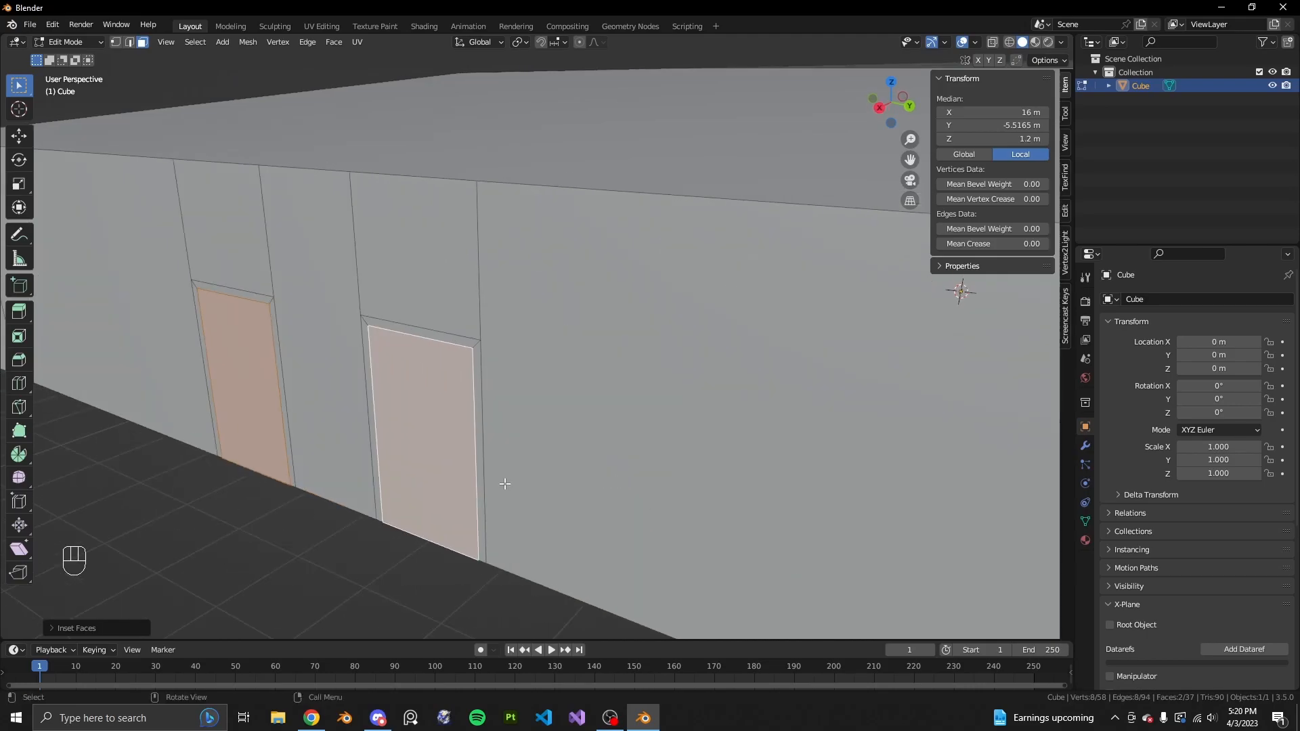
key("e")
key("ctrl+z")
key("e")
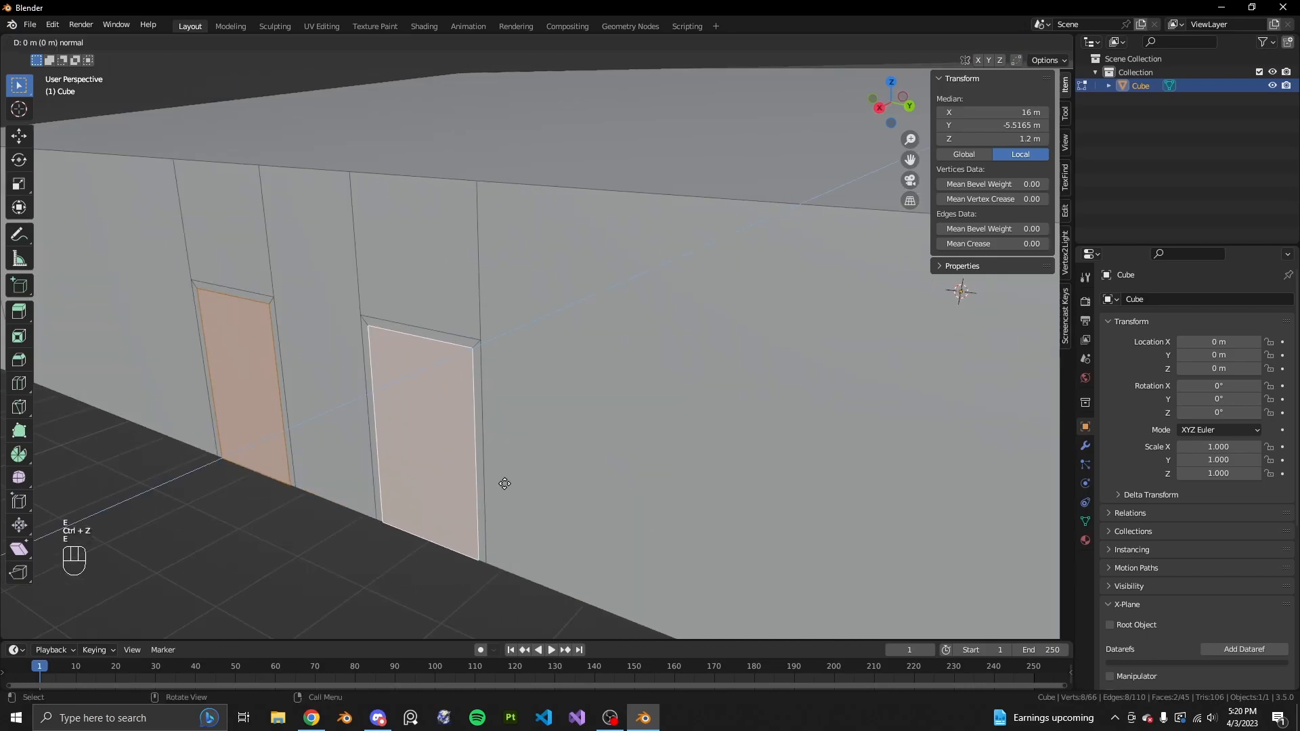
type(".05")
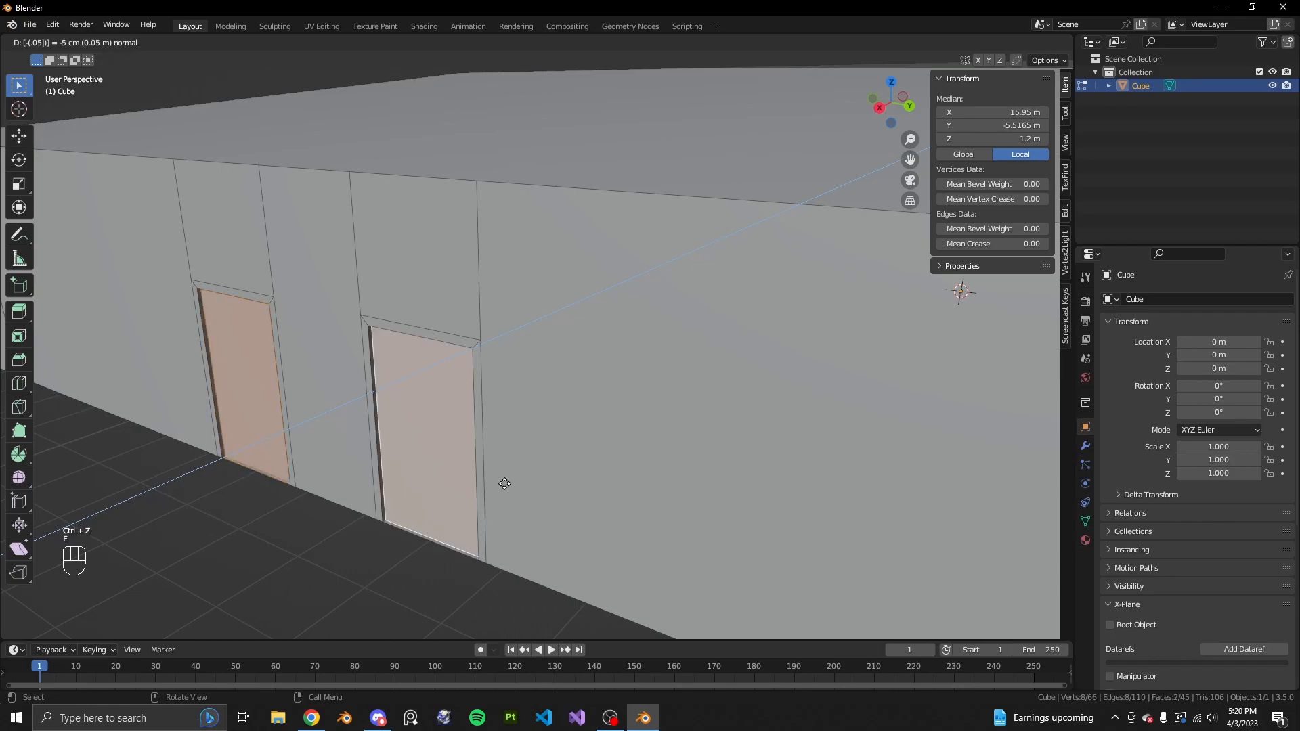
key("Return")
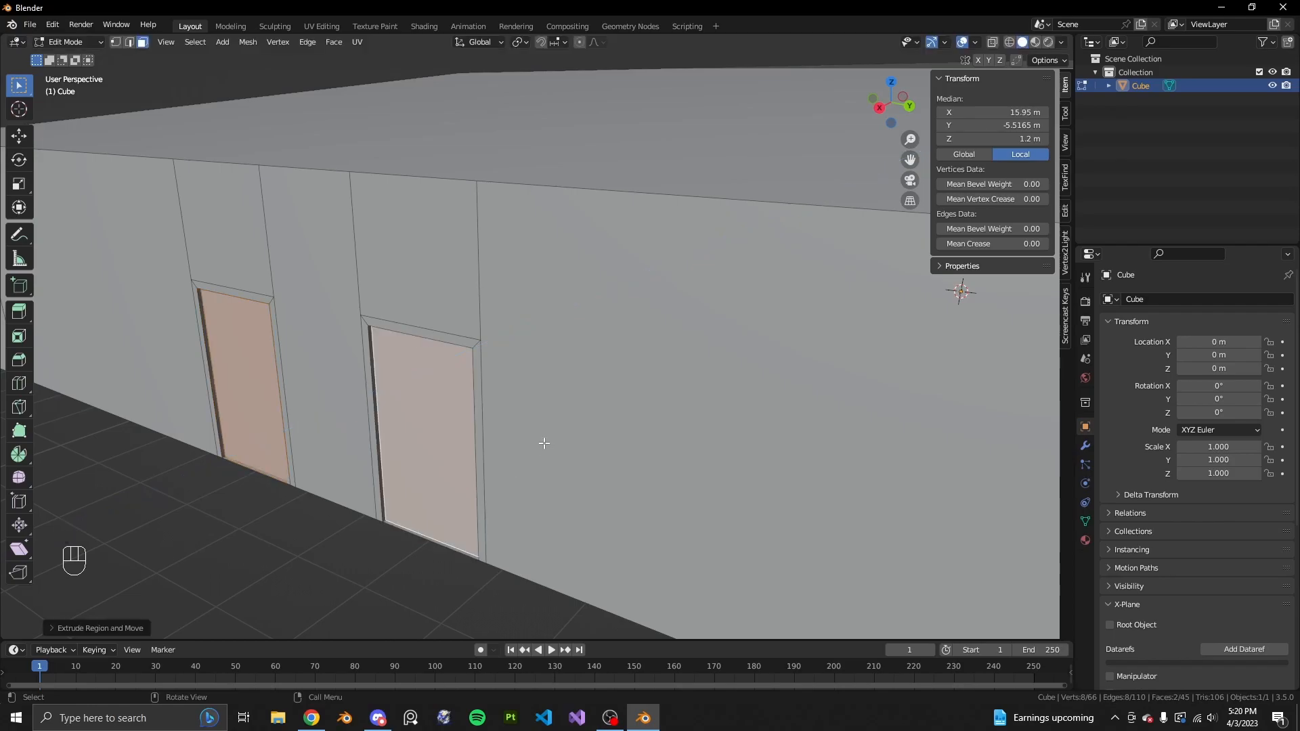
left_click(104, 628)
left_click(113, 488)
Delete the thin bottom faces along the floor of both wider doors' recesses
scroll(223, 478, "up", 1)
middle_click_drag(223, 508, 282, 501, "shift")
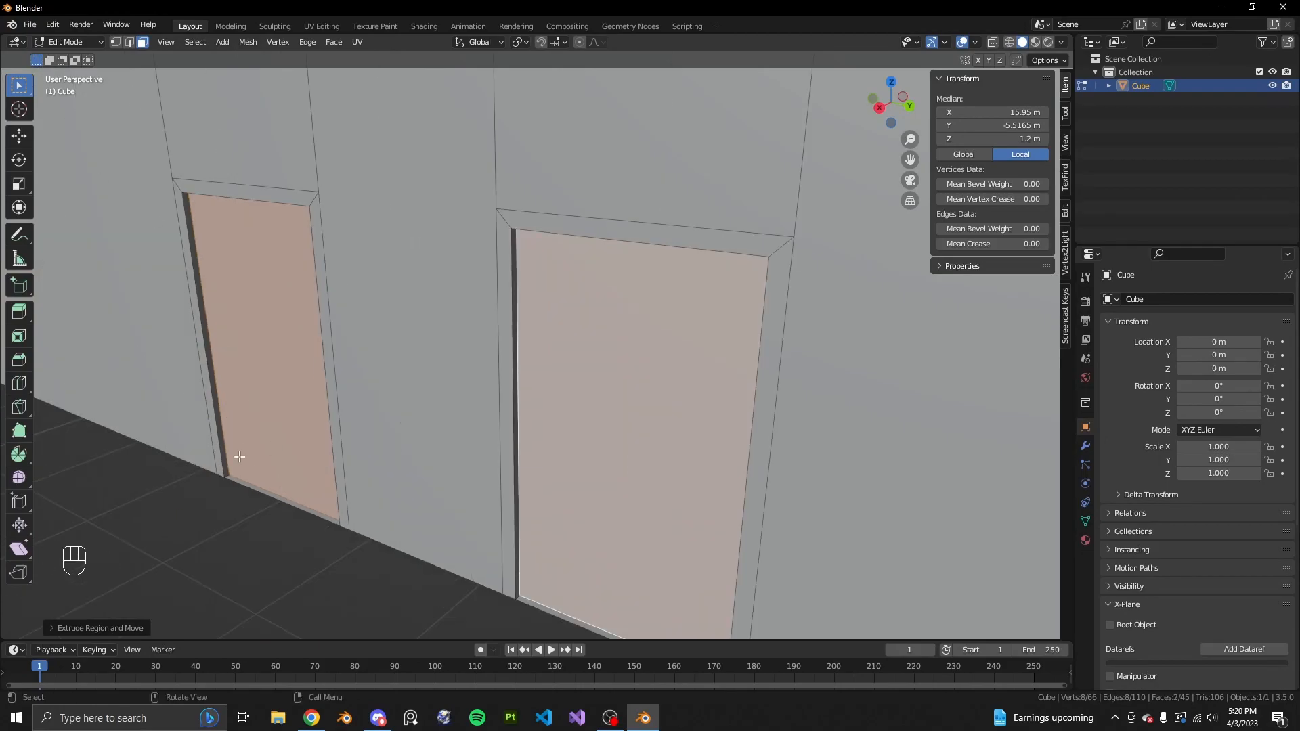
left_click(264, 493)
left_click(533, 608, "shift")
right_click(328, 432)
left_click(291, 674)
scroll(1021, 273, "down", 1)
scroll(510, 399, "up", 1)
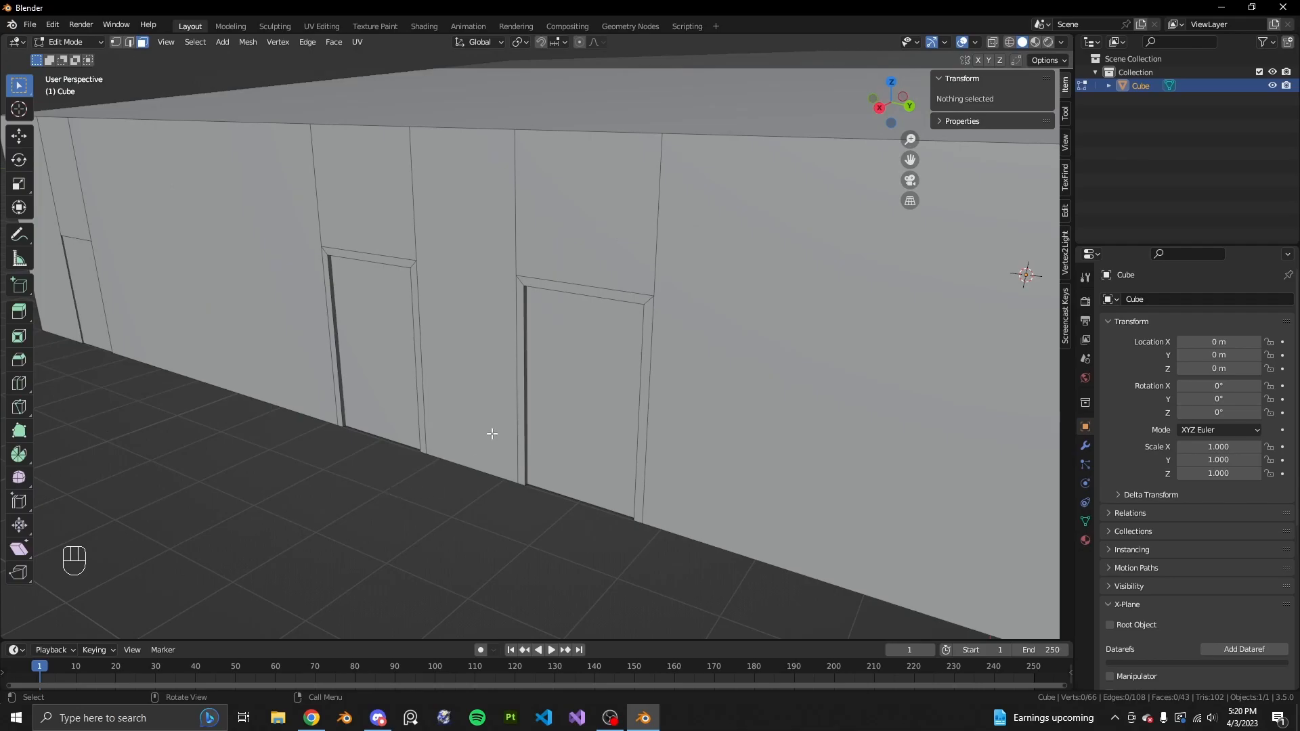
Select the frame faces around both wider doors and extrude them 0.01 m outward
key("Tab")
key("Tab")
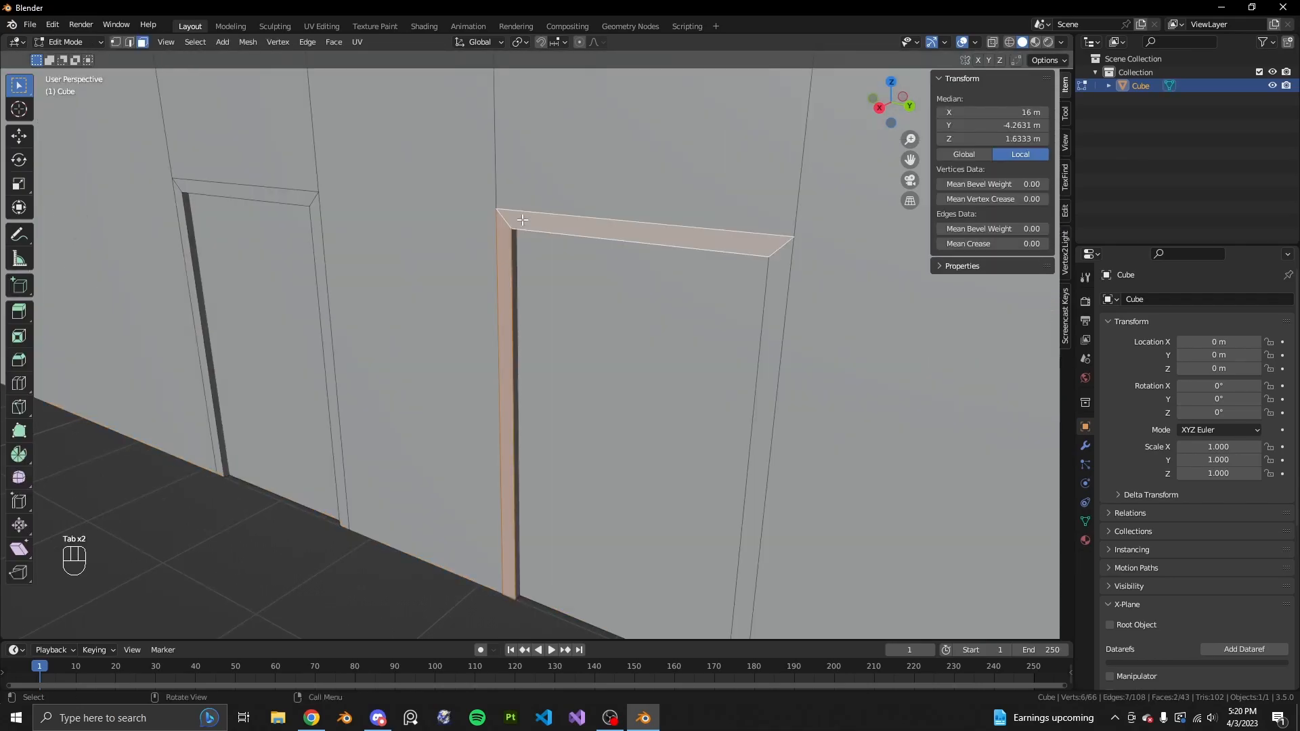
left_click(784, 295, "shift")
left_click(319, 223, "shift")
left_click(237, 193, "shift")
left_click(193, 244, "shift")
middle_click_drag(684, 447, 461, 468)
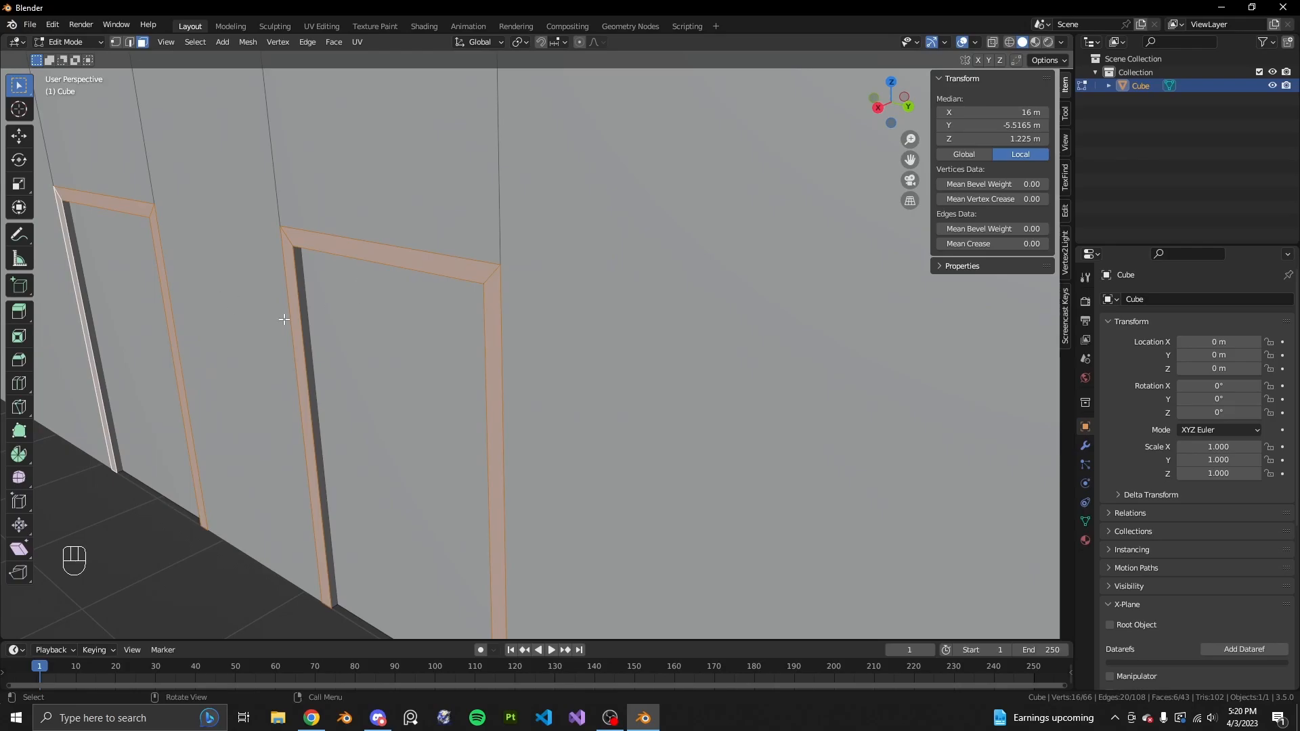
type("e")
type(".01")
key("Return")
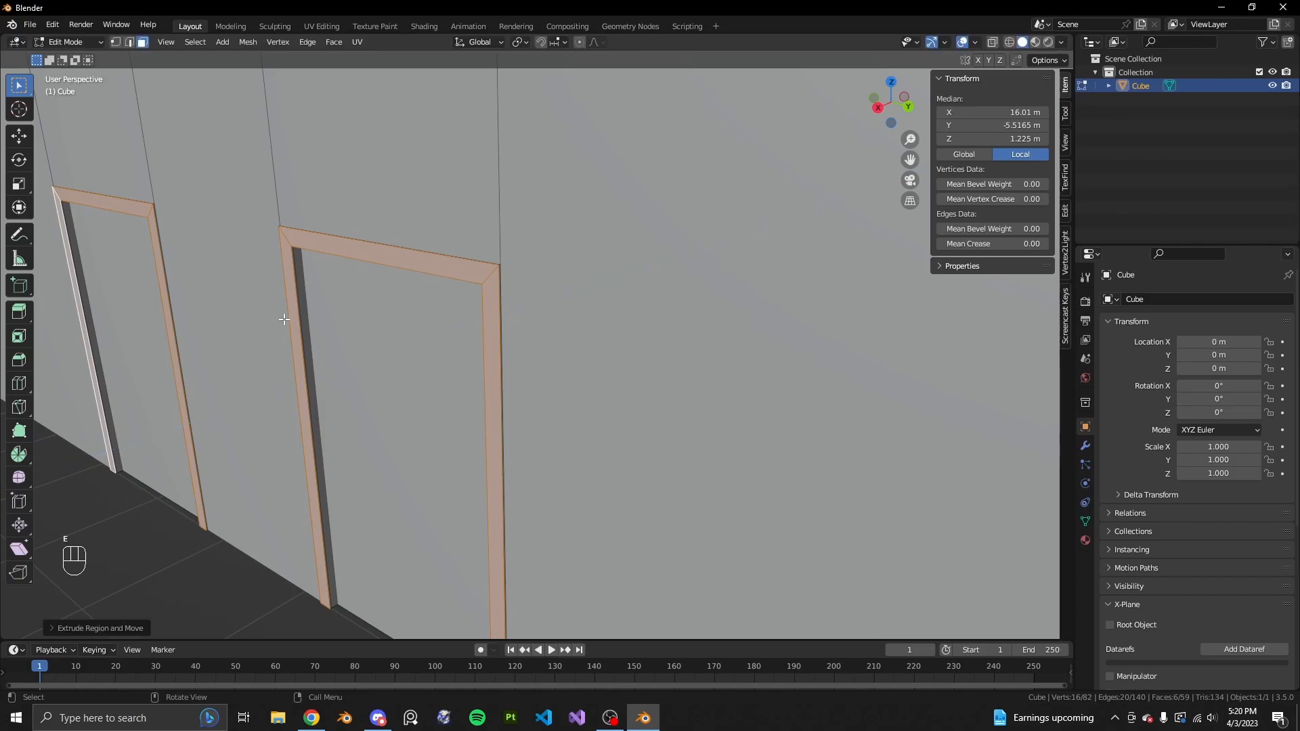
Examine the extruded door frames and the hangar's long wall from different distances and angles
left_click(115, 630)
left_click(127, 484)
middle_click_drag(305, 433, 237, 389)
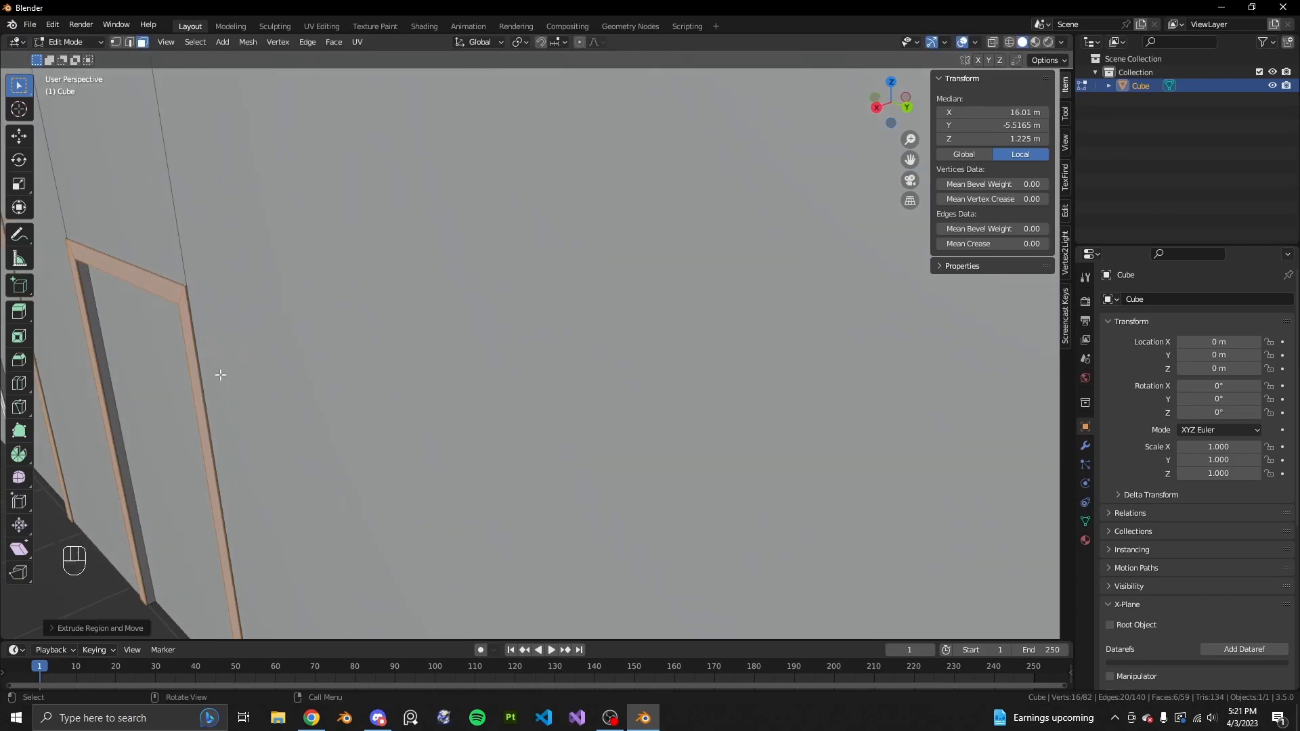
key("Tab")
middle_click_drag(180, 302, 274, 303)
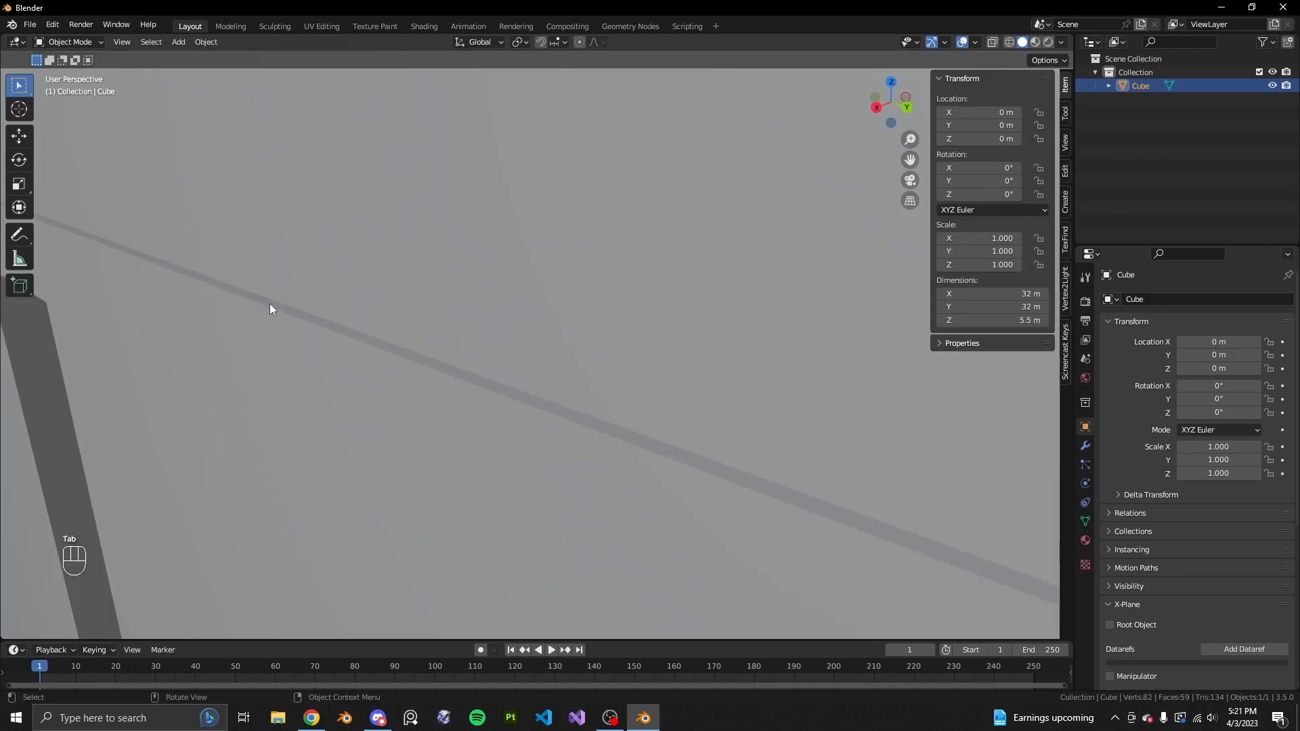
scroll(274, 303, "down", 7)
key("Tab")
left_click(311, 491)
key("Tab")
scroll(323, 495, "down", 2)
middle_click_drag(324, 496, 511, 523)
Switch to Google Maps and Google Earth and examine the hangar's long wall above the two wider doors
left_click(312, 718)
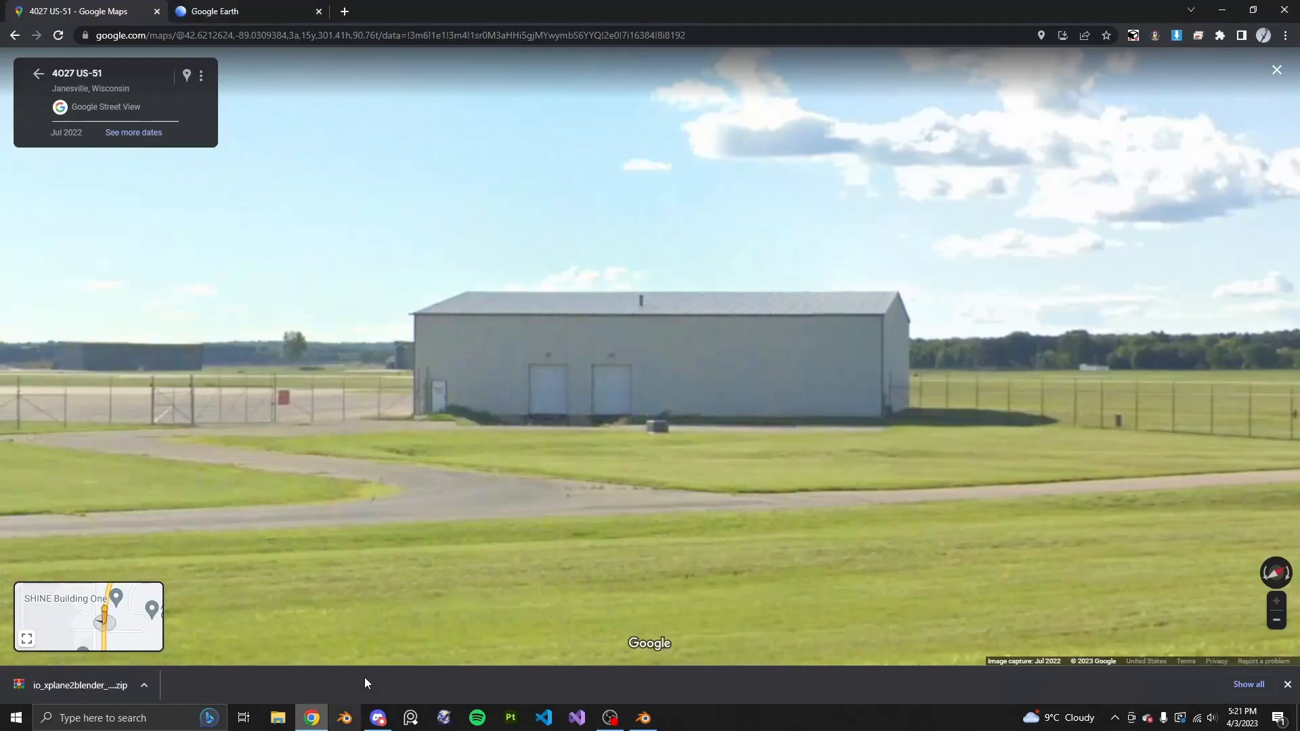
left_click(208, 8)
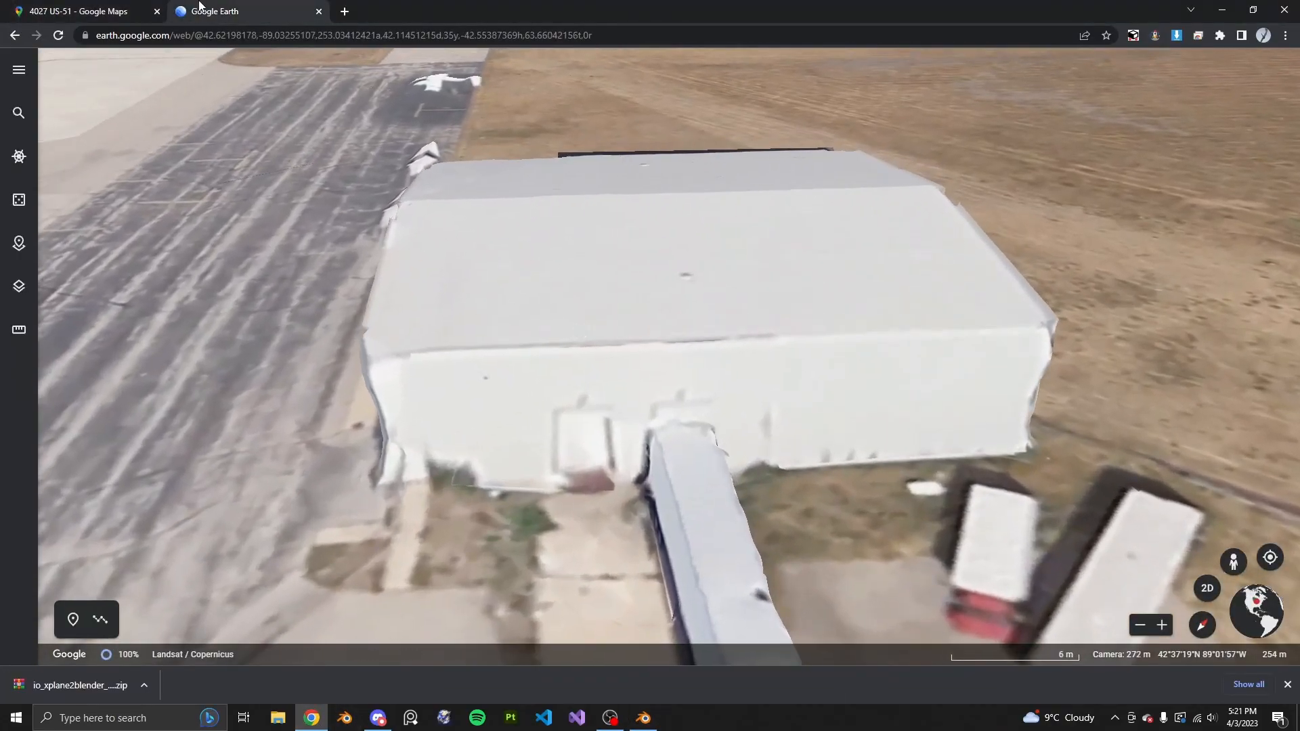
left_click(81, 11)
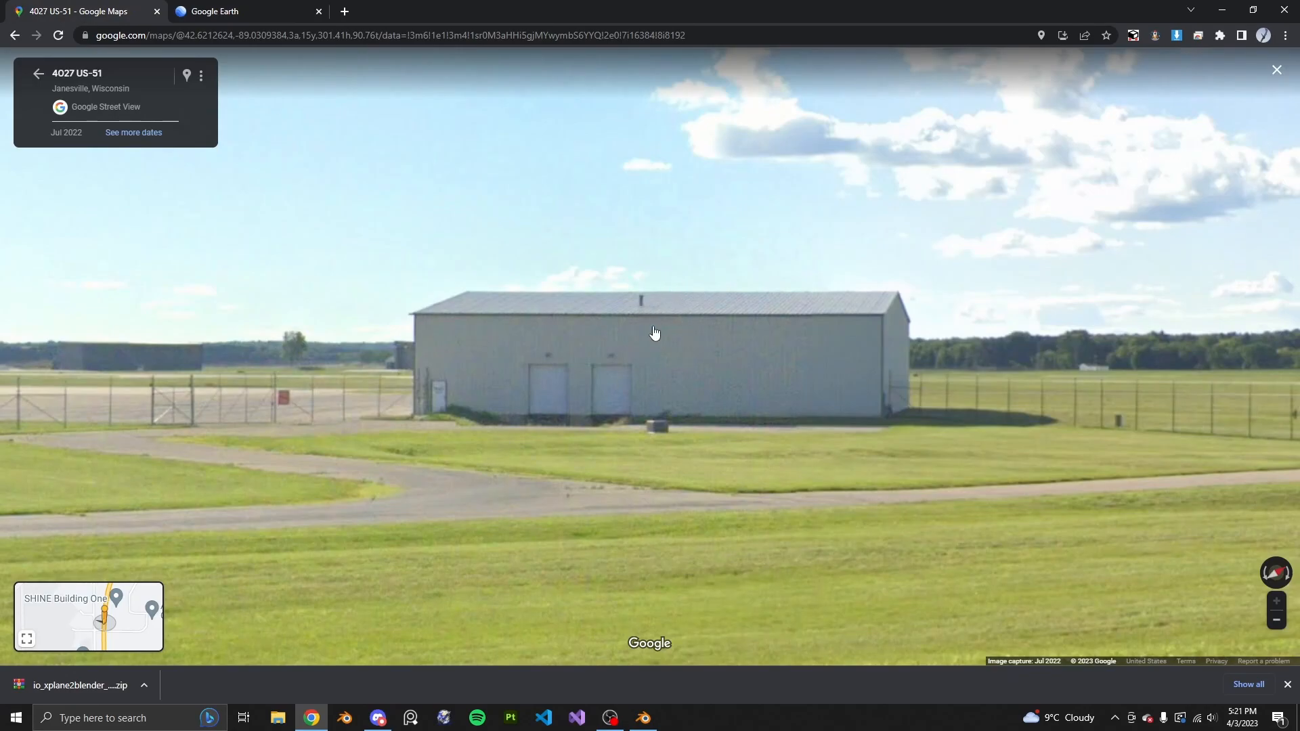
left_click(206, 8)
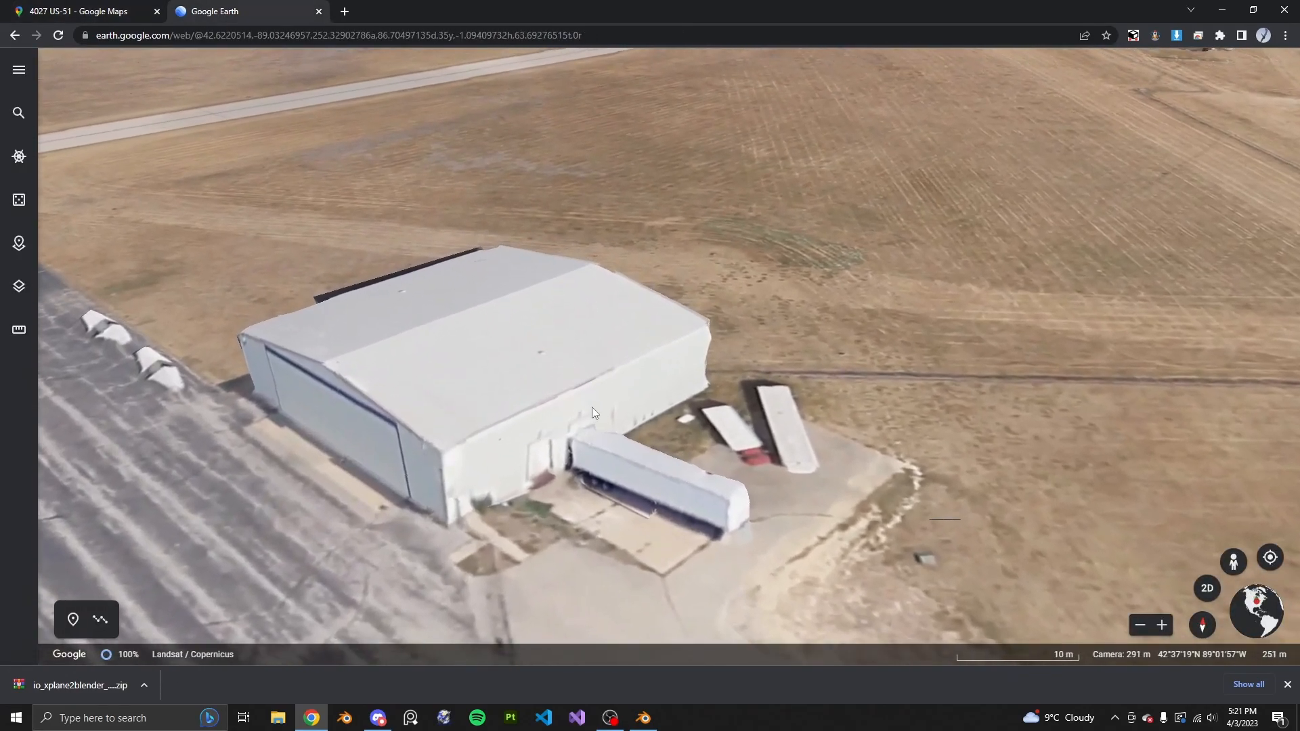
middle_click_drag(592, 407, 201, 438)
middle_click_drag(620, 440, 705, 688)
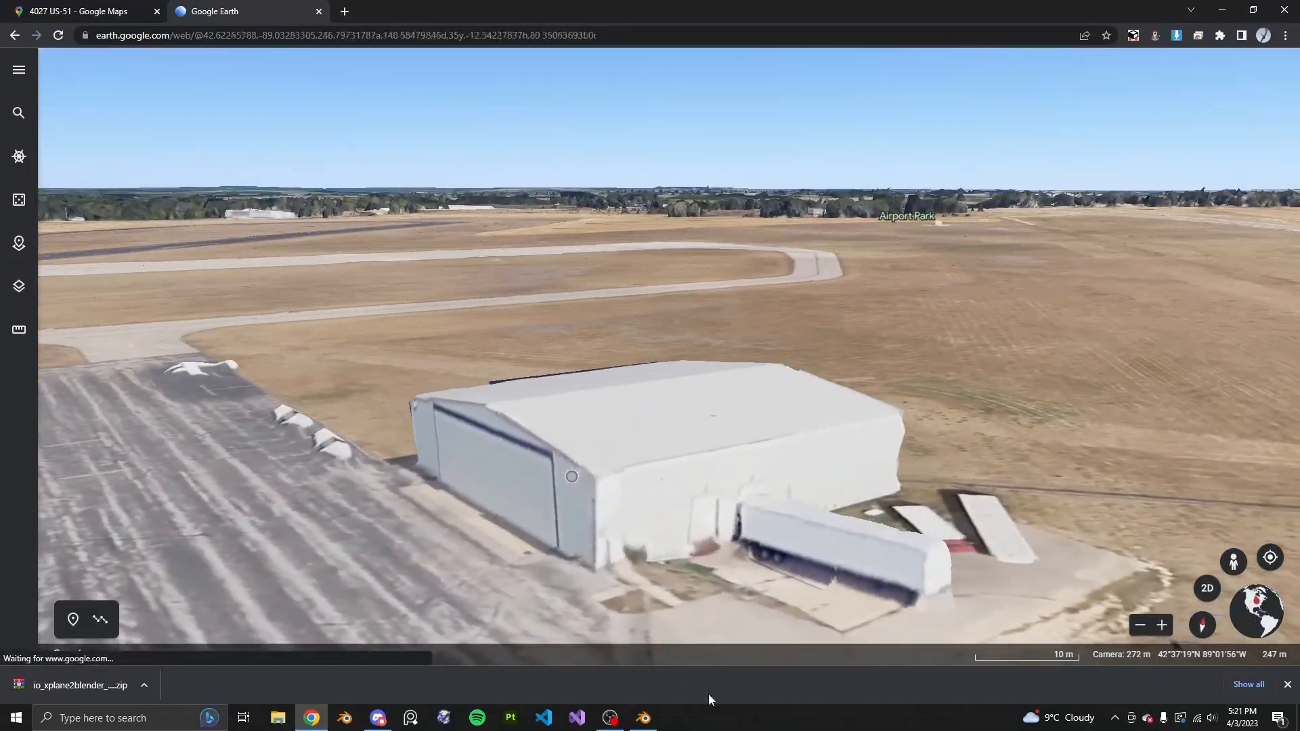
Return to Blender, add a cube to the hangar mesh and move it about 31 m along X, clear of the building
left_click(643, 718)
key("Tab")
key("shift+a")
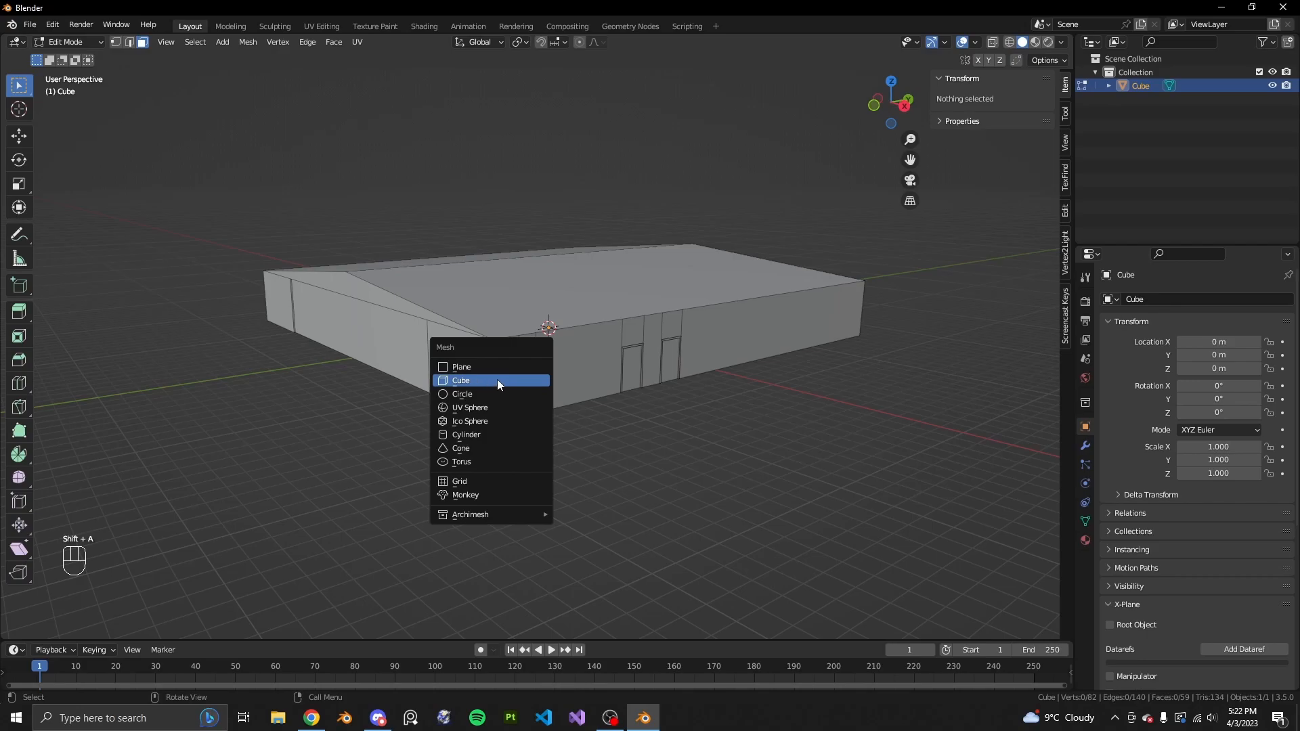
left_click(513, 381)
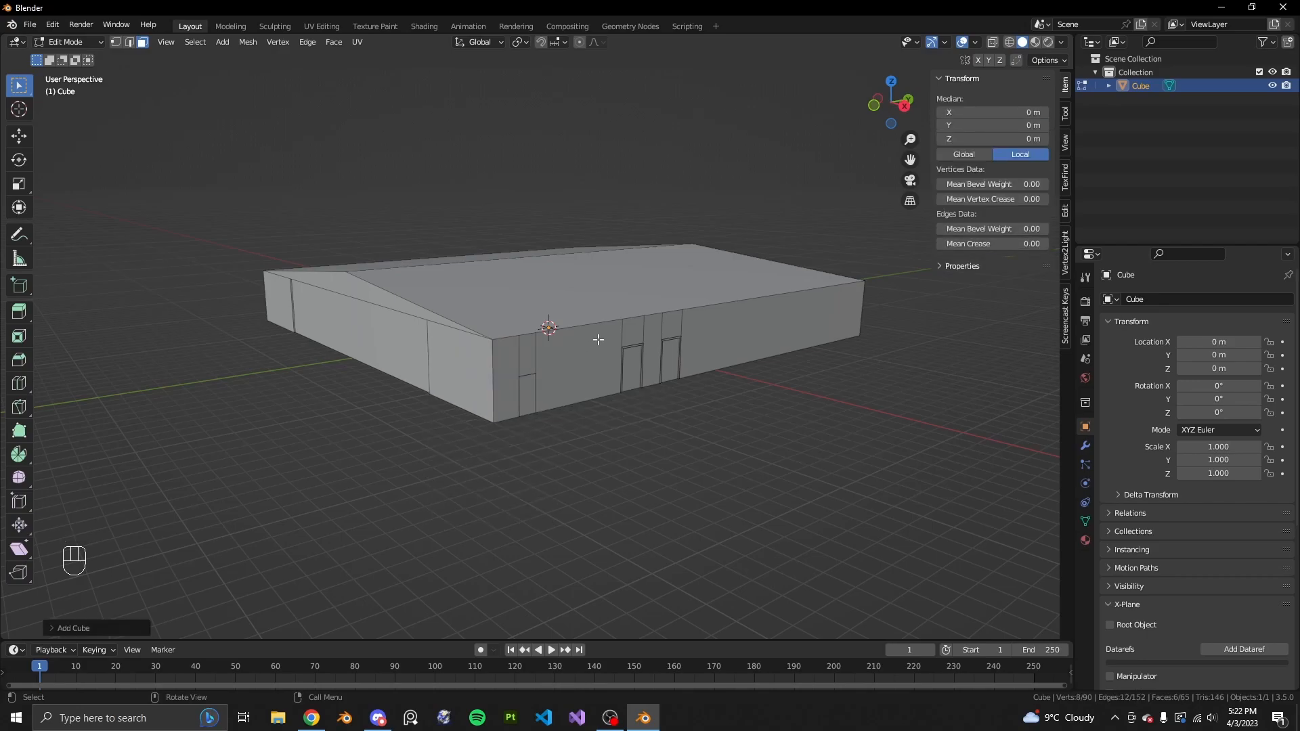
middle_click_drag(598, 340, 629, 308)
key("g")
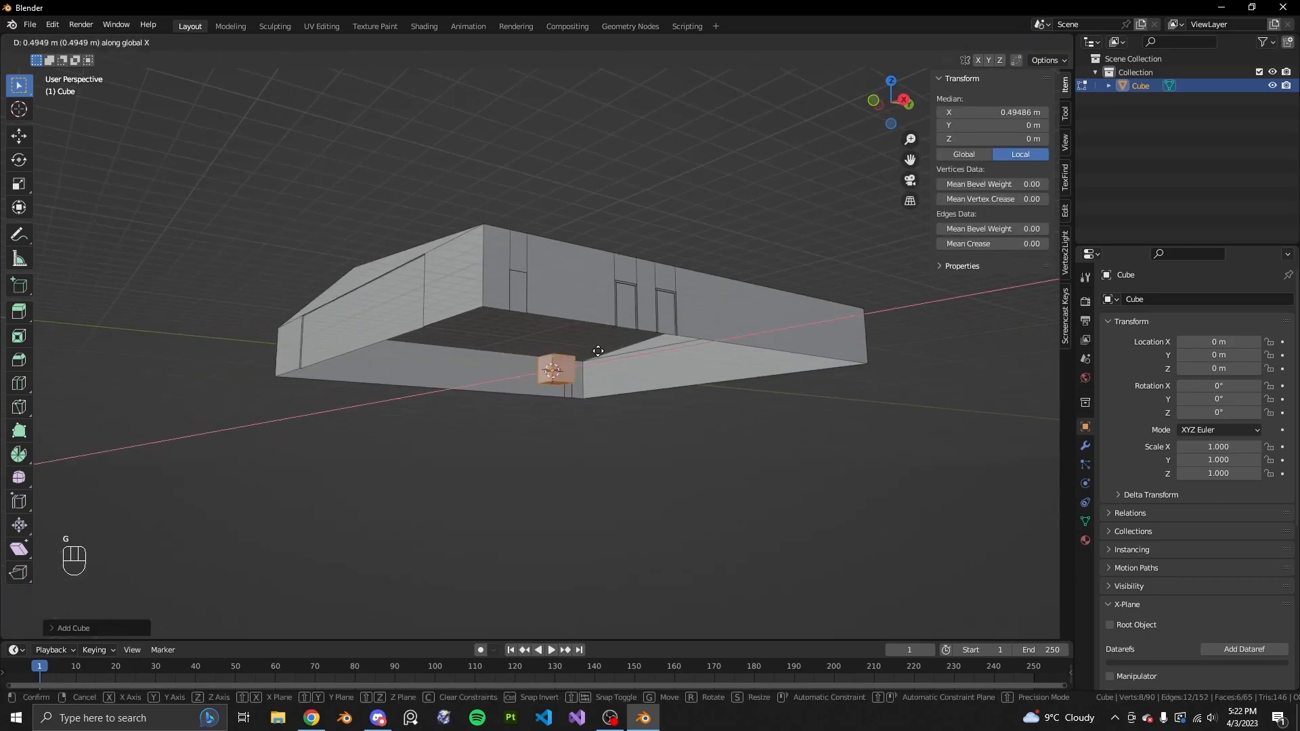
left_click(1051, 365)
Bevel the cube's upper outer edge about 1.04 m with one segment to form a slanted face
middle_click_drag(978, 374, 701, 366)
middle_click_drag(701, 366, 799, 353)
middle_click_drag(799, 352, 728, 426, "shift")
scroll(637, 367, "up", 8)
key("2")
left_click(637, 367)
left_click(578, 279)
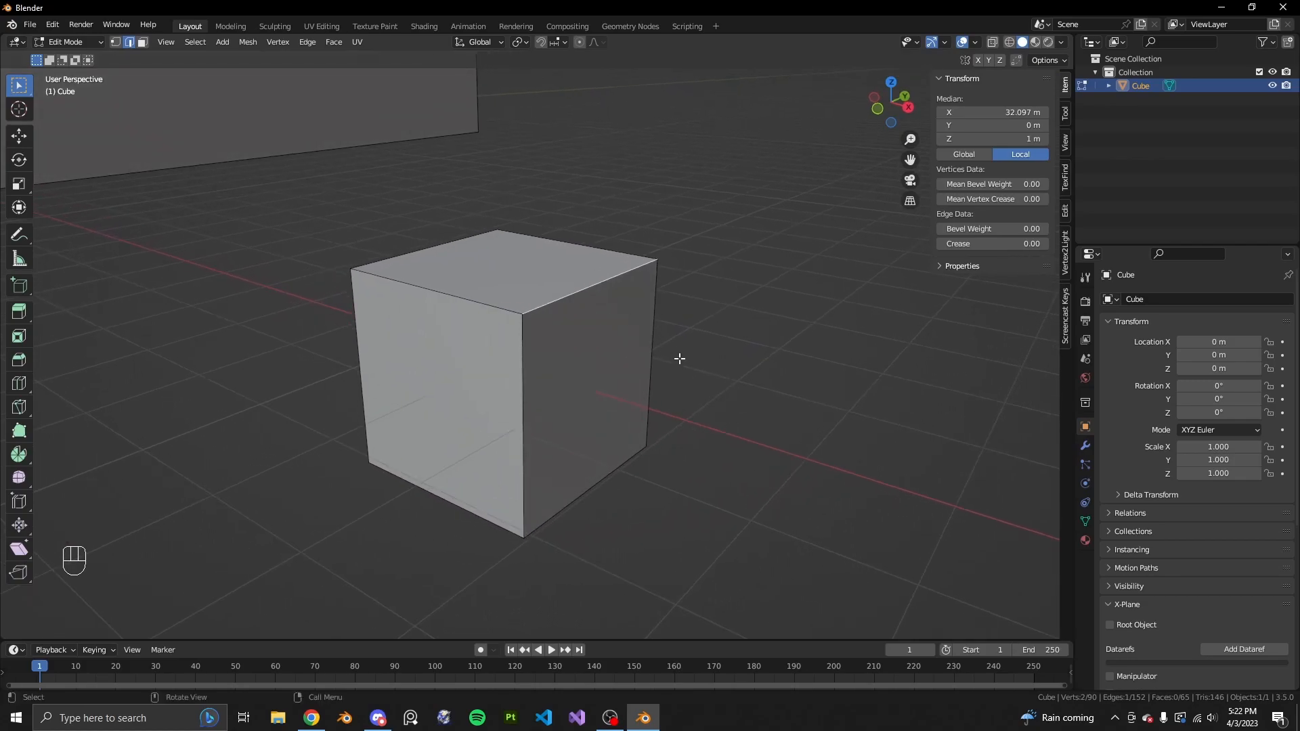
middle_click_drag(679, 359, 699, 364)
key("ctrl+b")
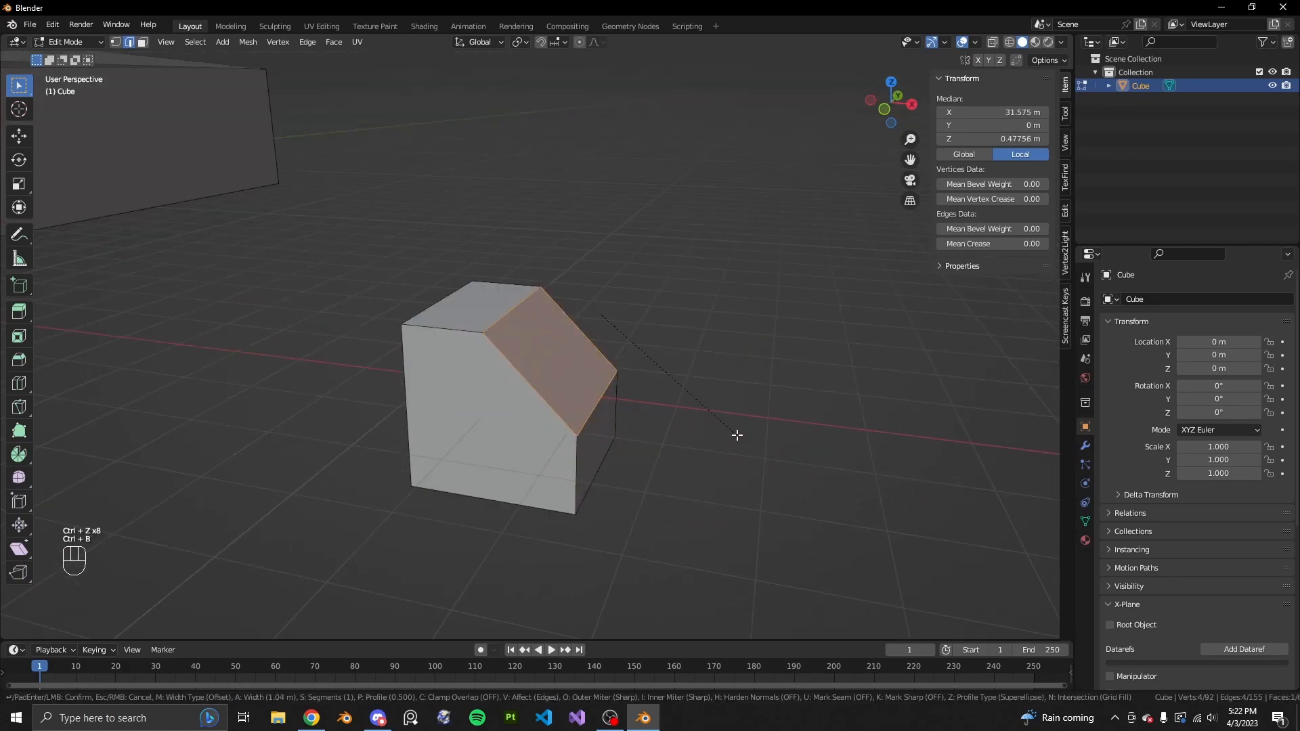
left_click(737, 435)
Slim the beveled block by moving its bottom face upward and its rear face toward the slanted side
middle_click_drag(737, 434, 670, 482)
key("Tab")
key("Tab")
key("3")
left_click(438, 430)
key("g")
key("z")
left_click(543, 441)
key("g")
key("z")
middle_click_drag(514, 464, 459, 375)
left_click(615, 460)
key("Tab")
key("Tab")
key("Tab")
key("Tab")
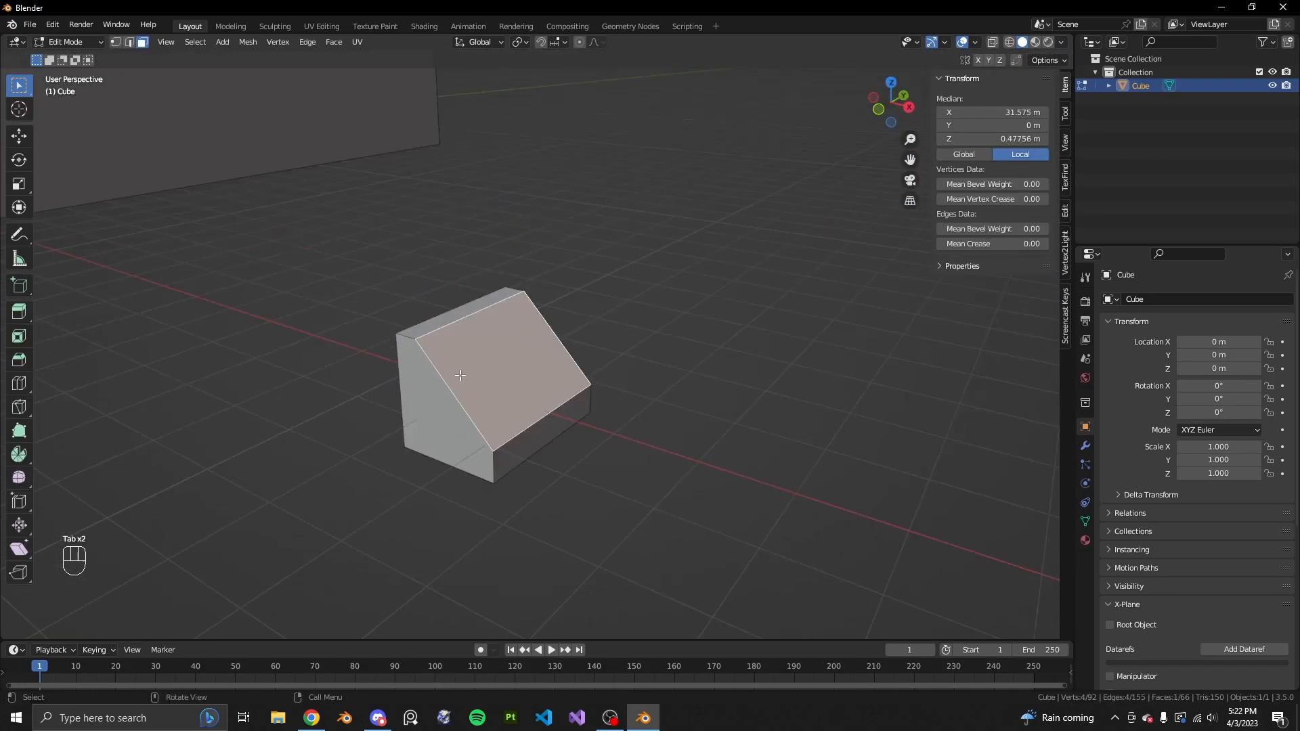
Select the whole beveled block and, in the right orthographic view, scale it down to a small wall fixture
key("l")
scroll(465, 374, "down", 6)
middle_click_drag(543, 432, 554, 480, "shift")
scroll(618, 484, "up", 3)
scroll(554, 480, "up", 2)
scroll(619, 500, "down", 2)
middle_click_drag(636, 468, 765, 431)
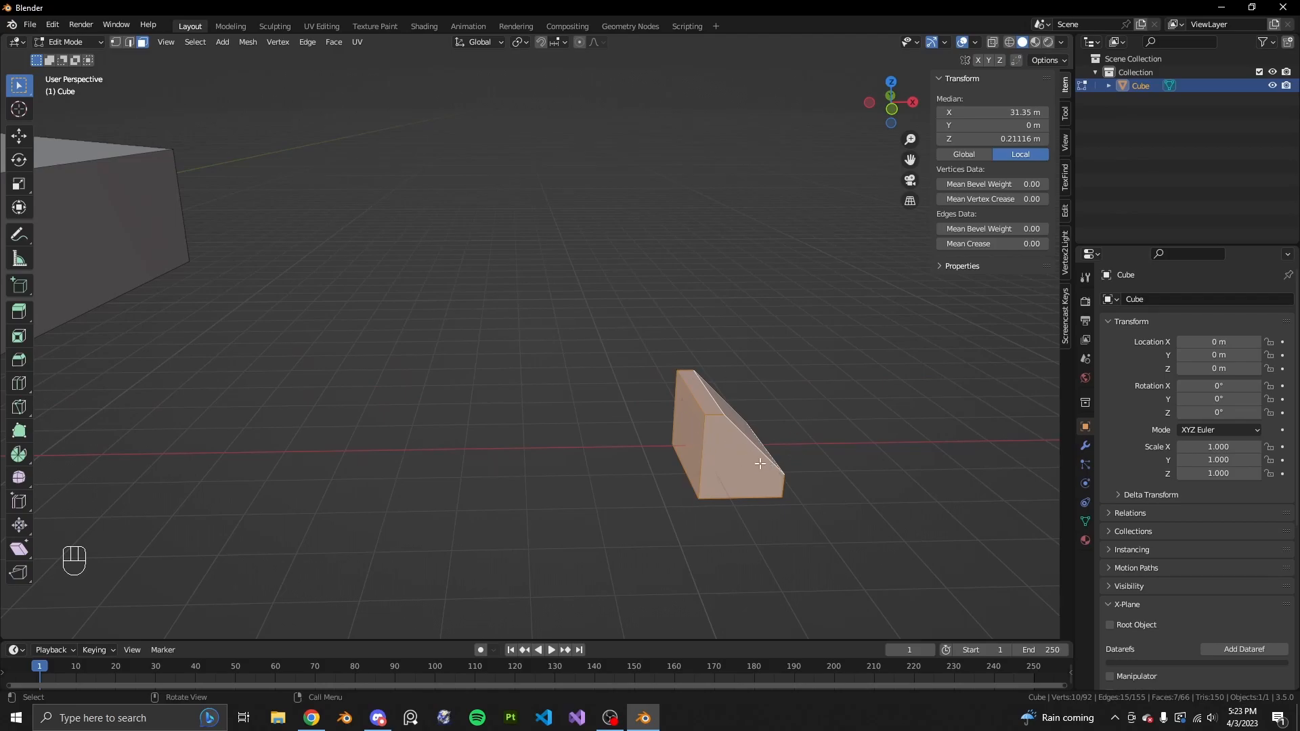
scroll(749, 454, "down", 3)
middle_click_drag(749, 453, 677, 442)
left_click(611, 419)
key("l")
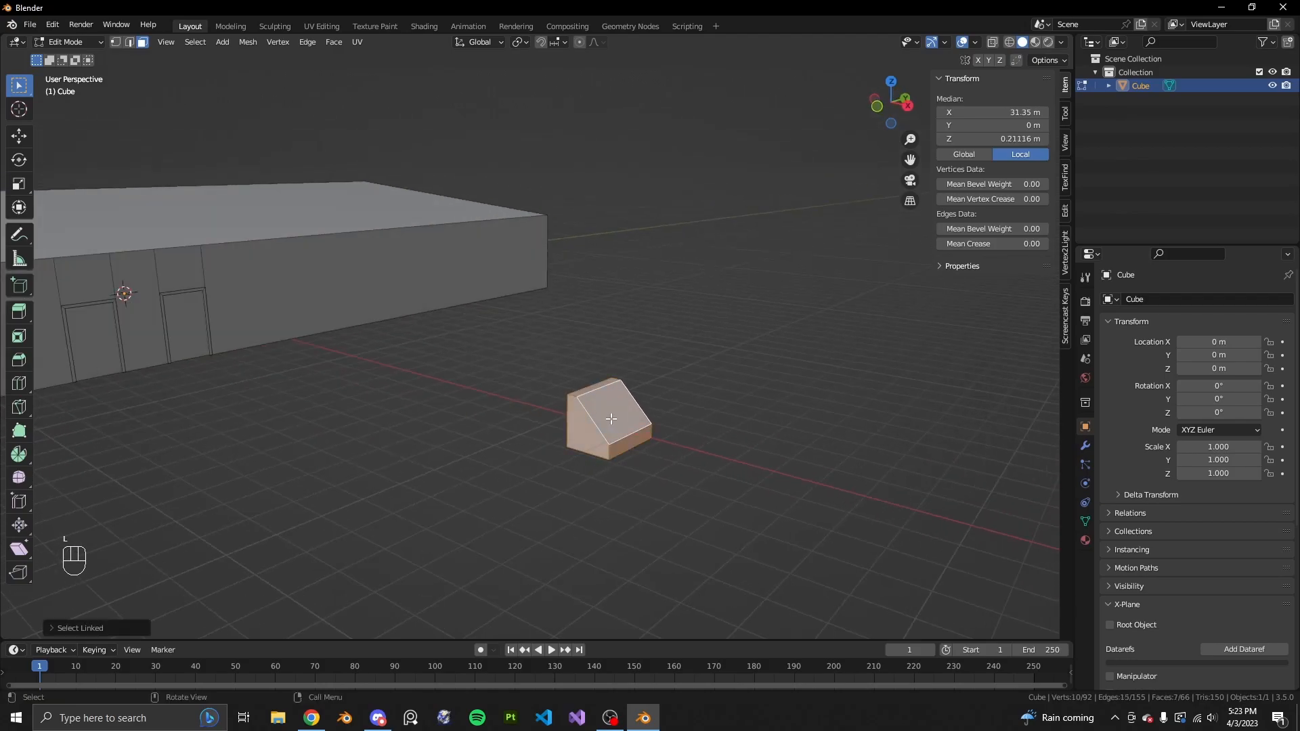
scroll(611, 419, "down", 2)
middle_click_drag(213, 273, 437, 346, "shift")
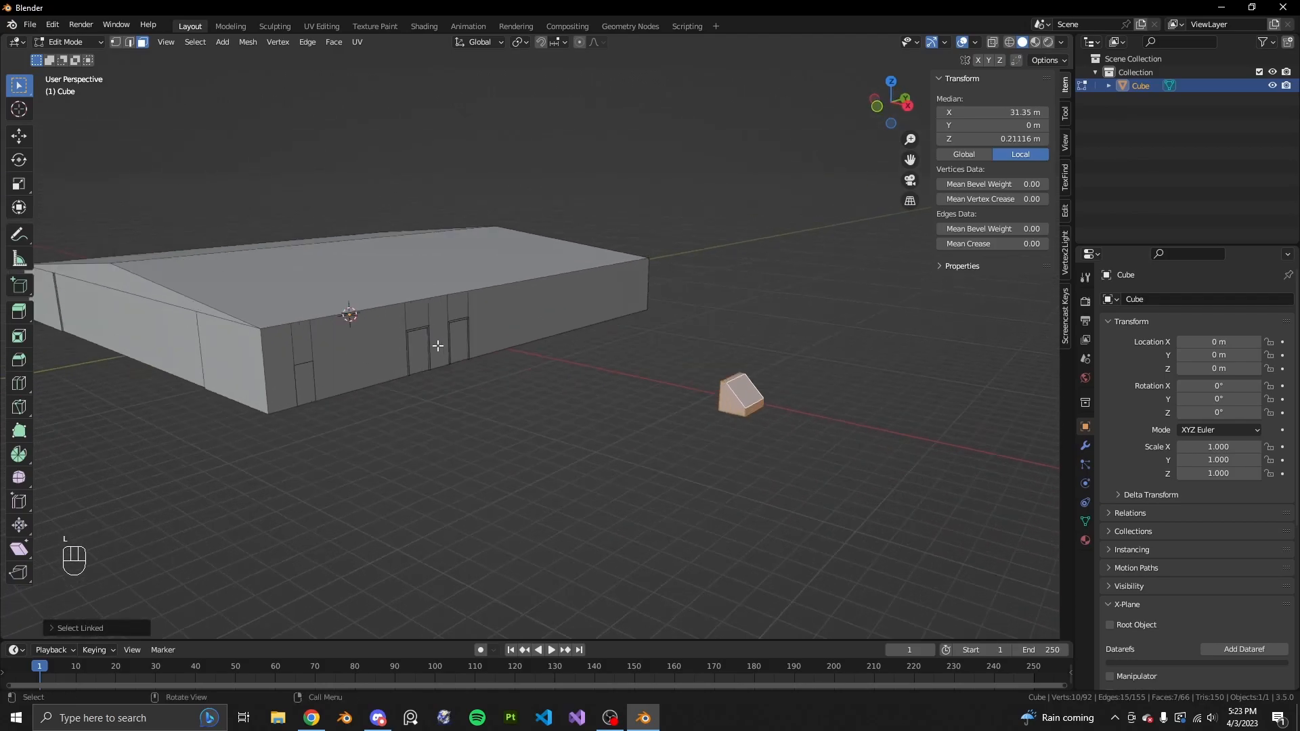
scroll(551, 343, "up", 3)
scroll(293, 331, "down", 4)
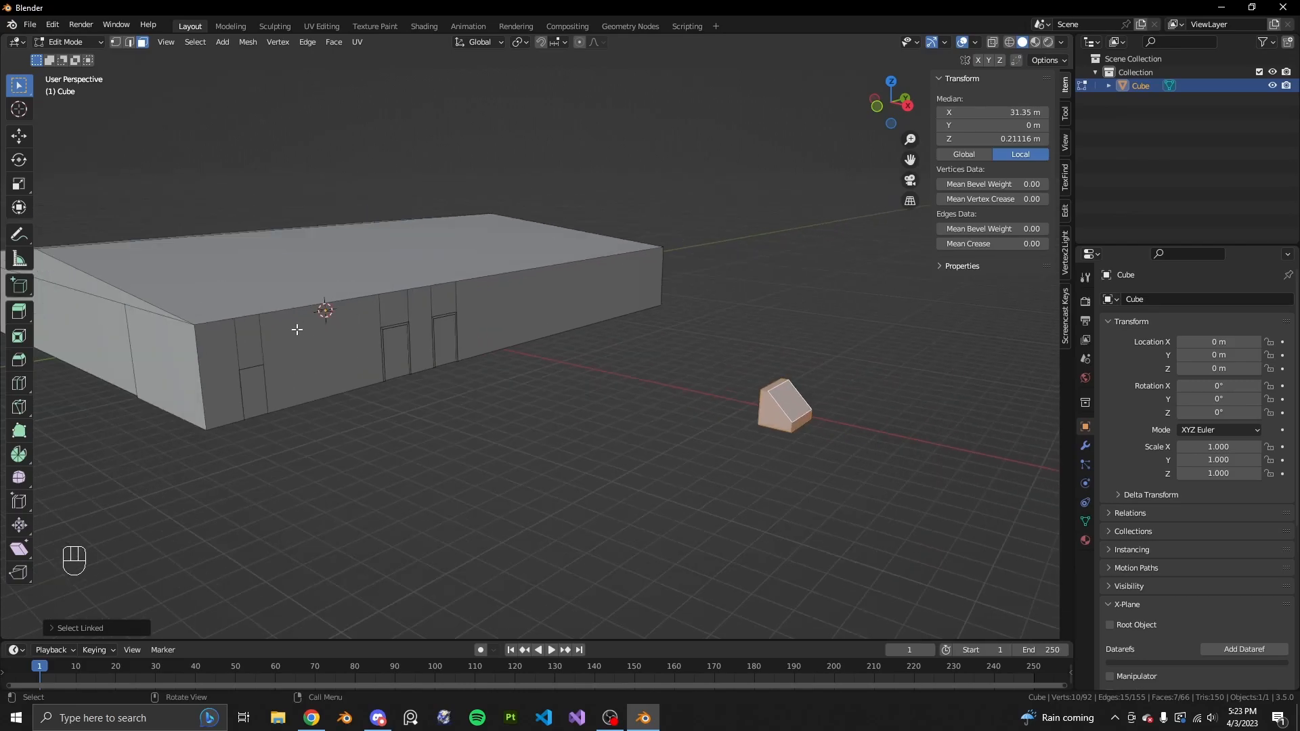
middle_click_drag(378, 370, 284, 358)
left_click(889, 109)
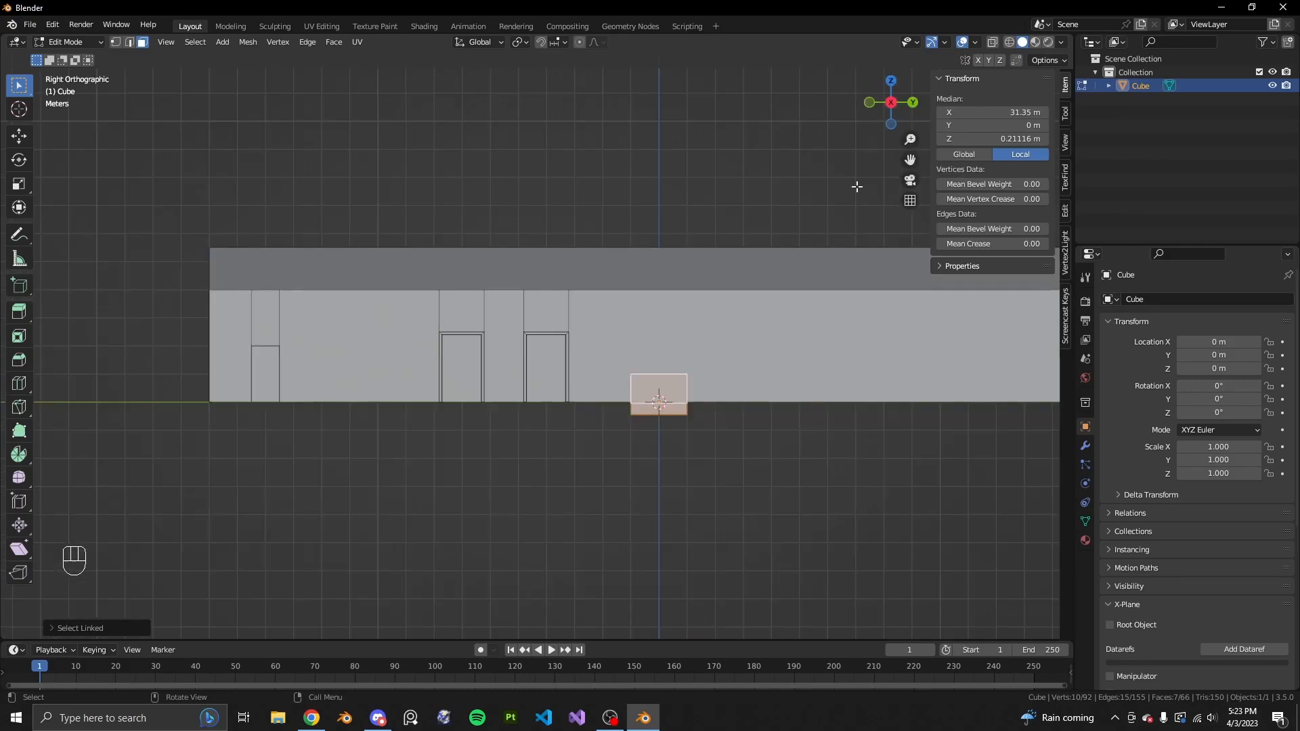
key("s")
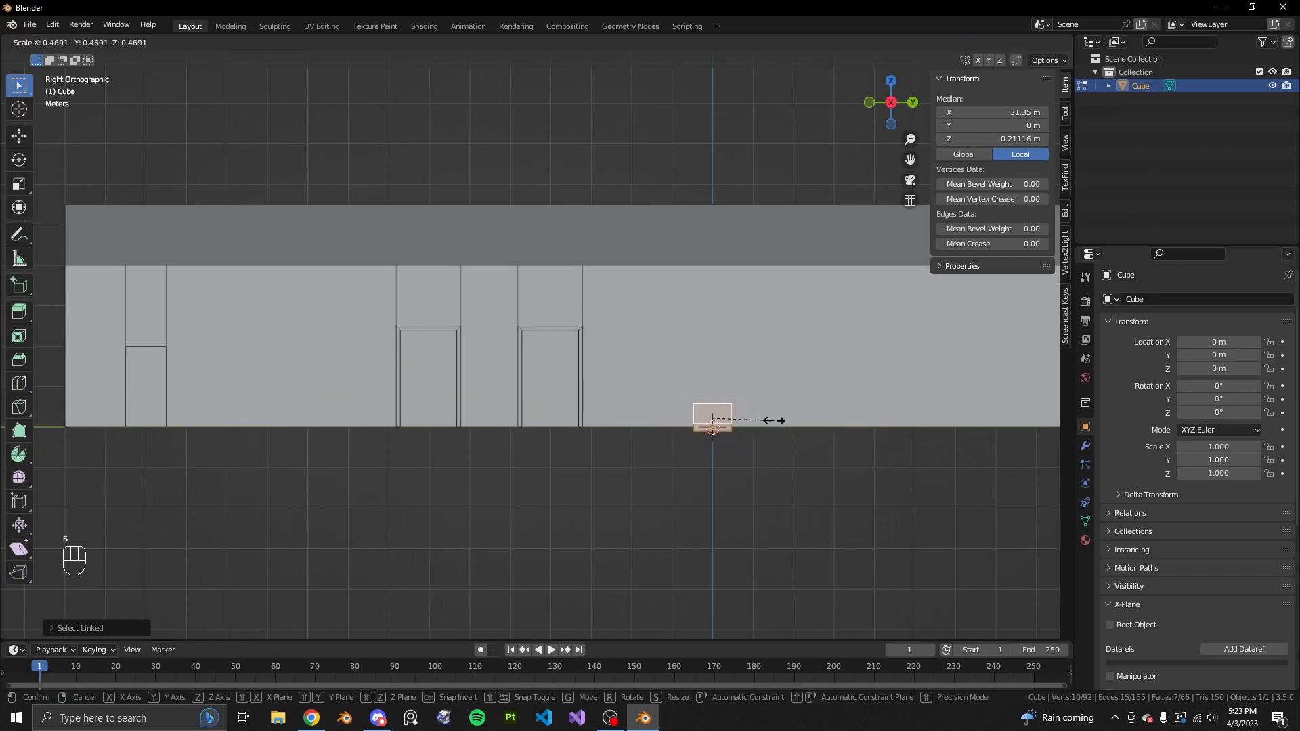
left_click(737, 415)
Move the small block above the first wide door, to about Y -6.98 m and Z 2.89 m
key("g")
left_click(749, 306)
key("g")
left_click(467, 298)
Move the block along X toward the hangar's long wall
middle_click_drag(497, 305, 380, 337)
scroll(243, 371, "up", 2)
key("g")
key("x")
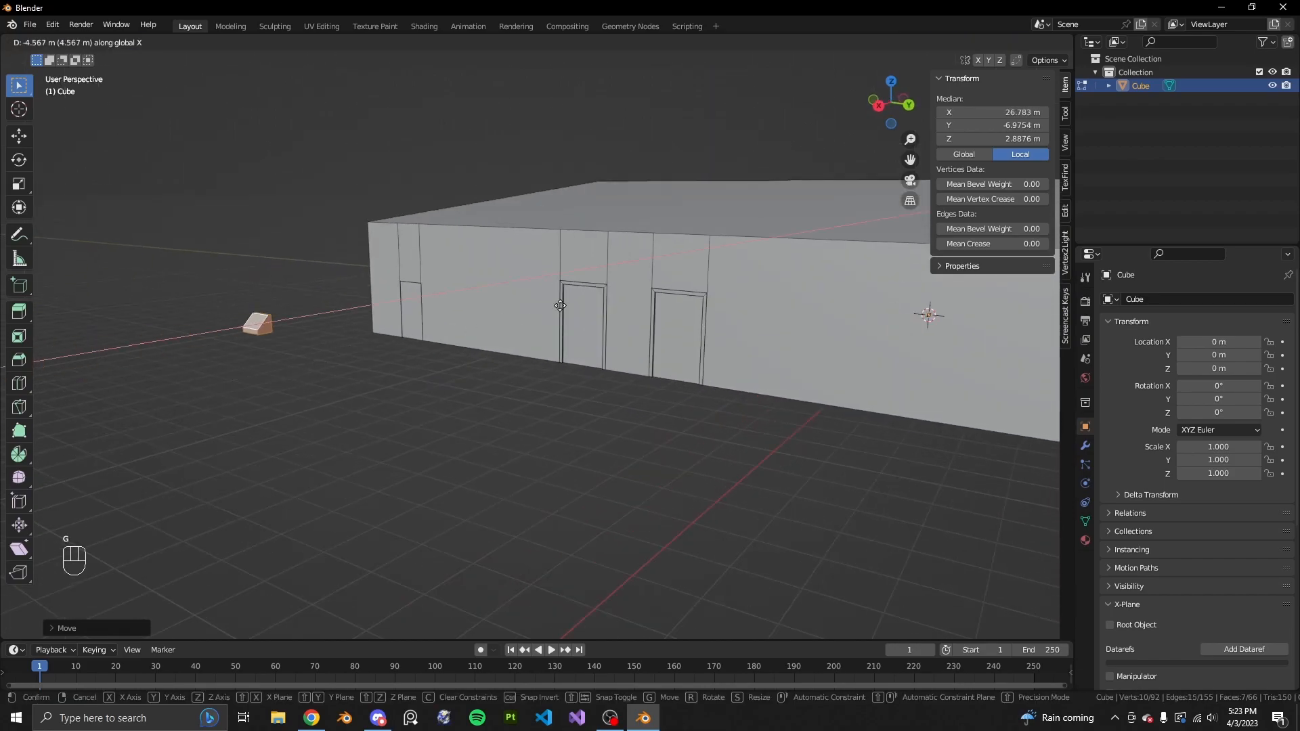
left_click(778, 270)
middle_click_drag(712, 284, 428, 442, "shift")
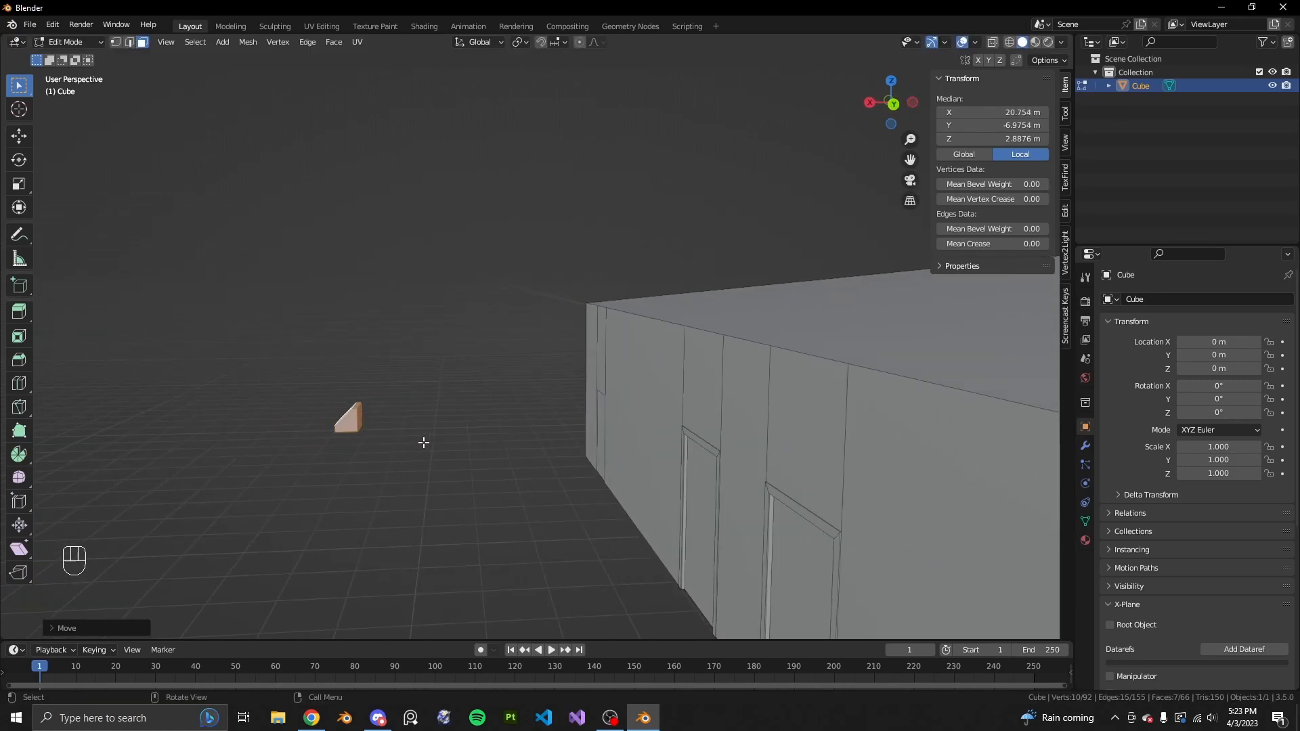
key("g")
key("x")
left_click(758, 462)
Scale the block down further and move it along X until its back meets the wall, at about X 16.06 m
middle_click_drag(758, 462, 572, 244)
middle_click_drag(597, 451, 626, 355)
key("s")
left_click(704, 376)
key("g")
key("x")
left_click(614, 352)
Delete the block's back face hidden inside the hangar wall
middle_click_drag(501, 334, 436, 372)
left_click(436, 372)
right_click(420, 595)
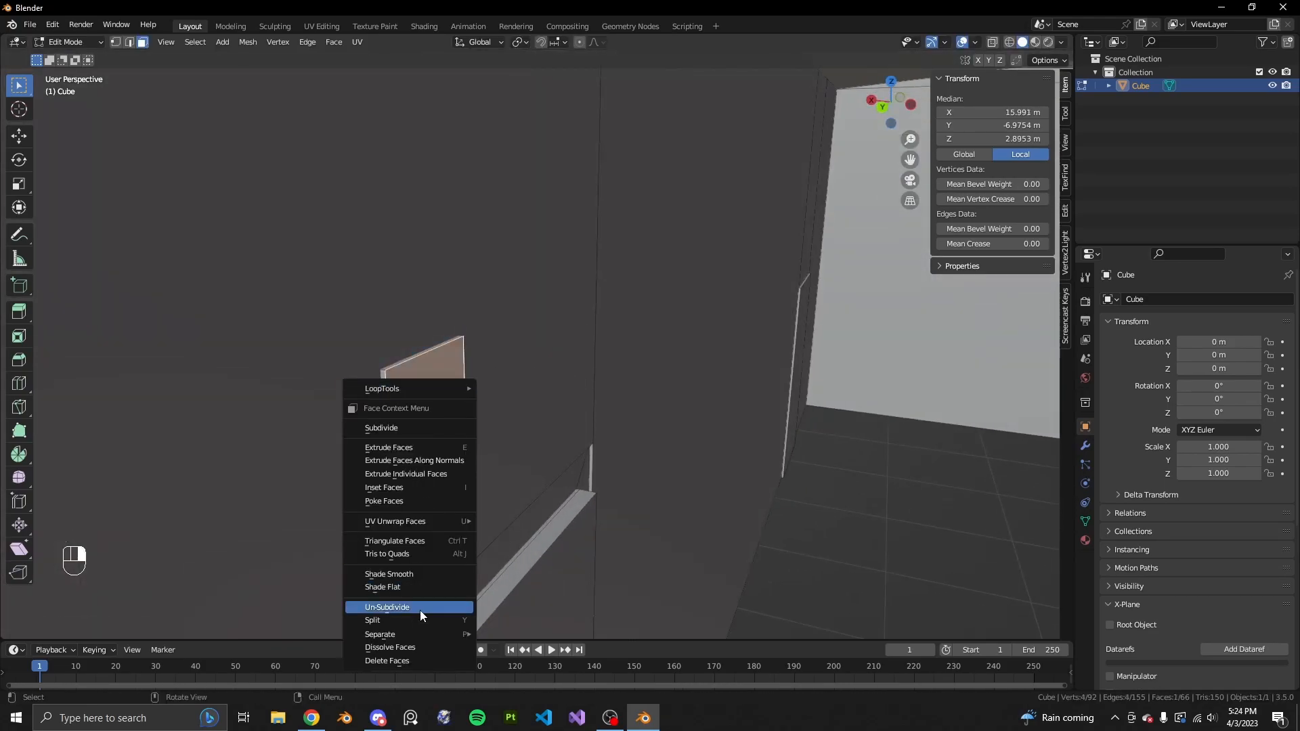
left_click(398, 662)
middle_click_drag(399, 662, 700, 400)
Scale the whole block down again and center it above the first wide door, at about Y -7.01 m and Z 2.76 m
key("l")
scroll(778, 381, "down", 9)
key("Tab")
scroll(772, 371, "down", 3)
key("Tab")
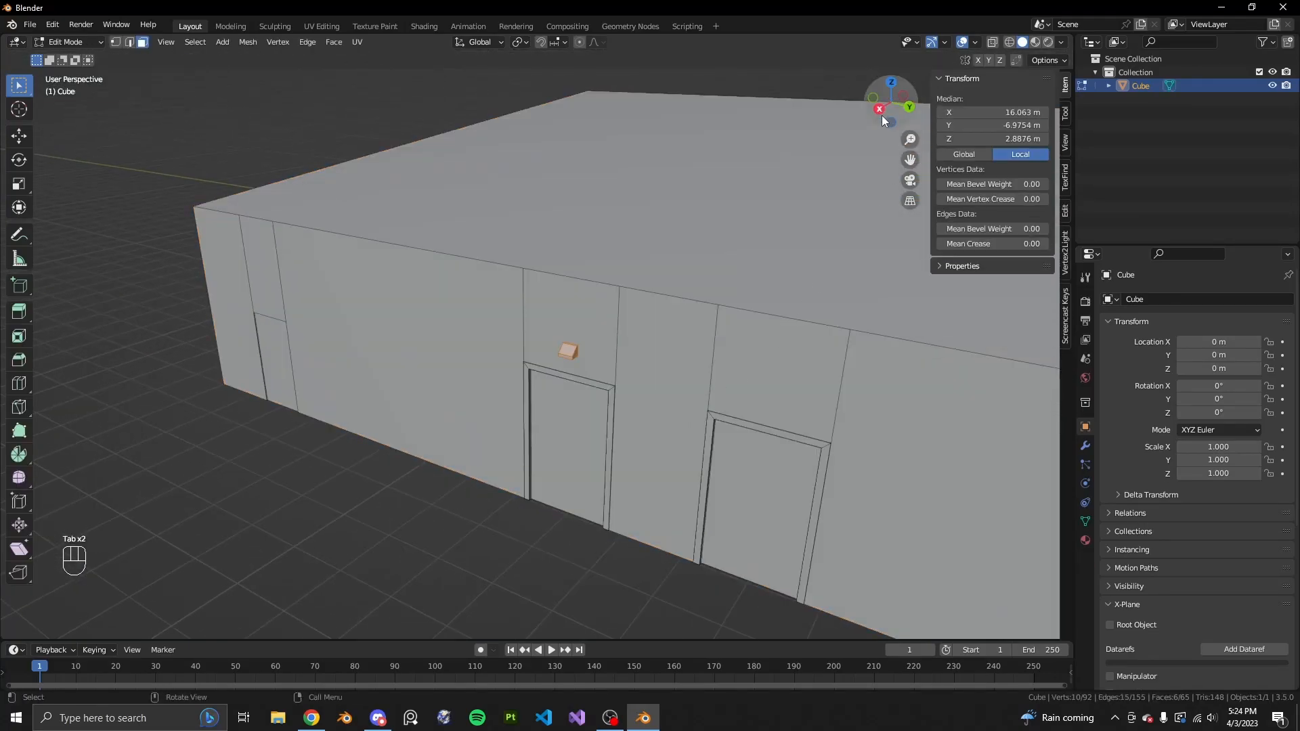
left_click(881, 114)
key("s")
left_click(734, 345)
key("g")
left_click(734, 363)
key("g")
key("y")
left_click(729, 368)
Move the resized block along X against the wall, to about X 16.04 m
scroll(725, 372, "down", 3)
middle_click_drag(722, 375, 772, 410)
scroll(664, 392, "up", 3)
key("g")
key("x")
left_click(584, 400)
scroll(774, 410, "down", 4)
key("Tab")
scroll(773, 408, "down", 4)
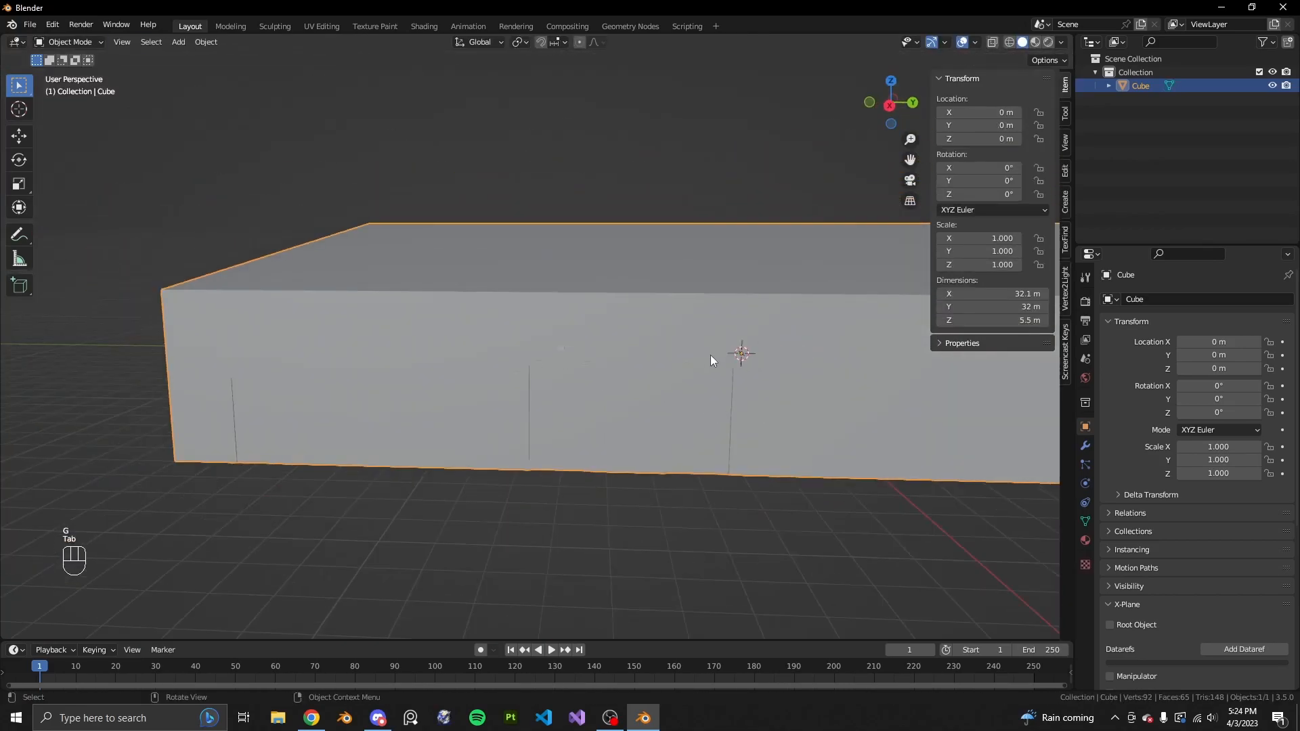
Duplicate the whole block about 3 m along Y so the copy sits above the second wide door
scroll(691, 363, "up", 4)
key("Tab")
left_click(887, 108)
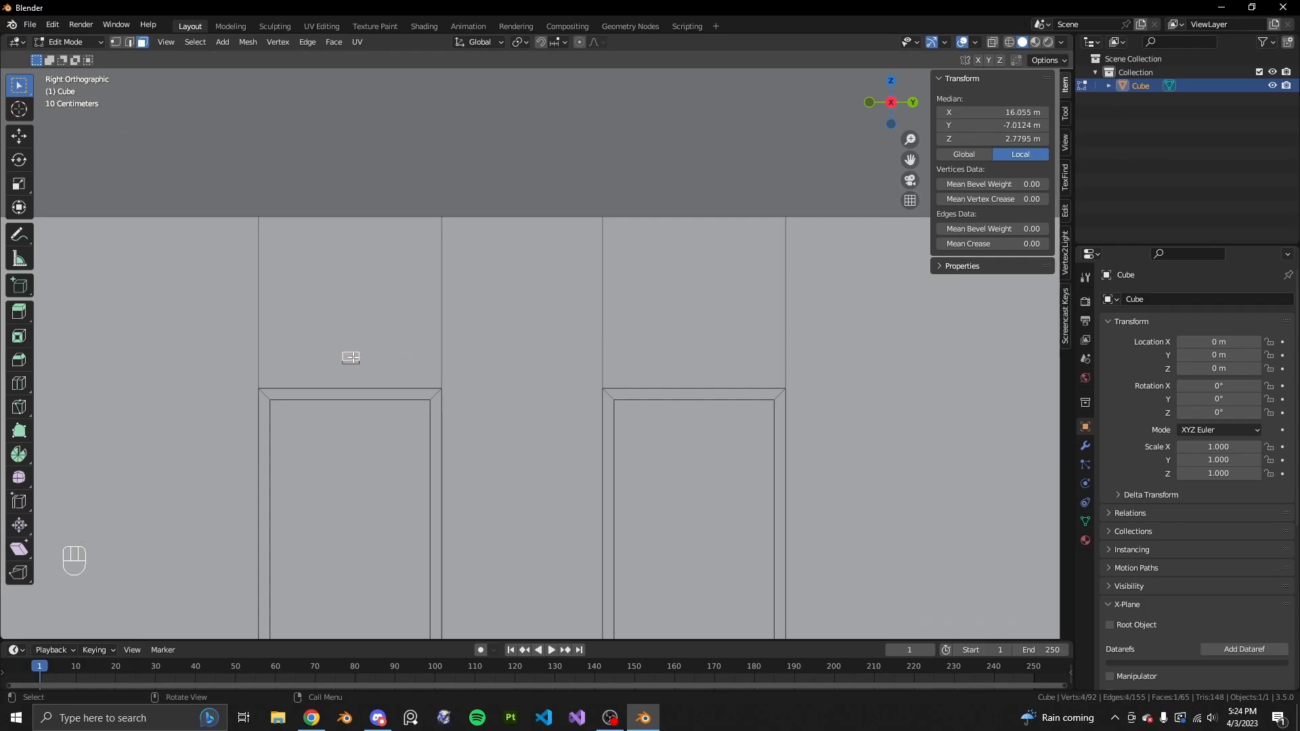
key("l")
scroll(417, 330, "up", 2)
key("shift+d")
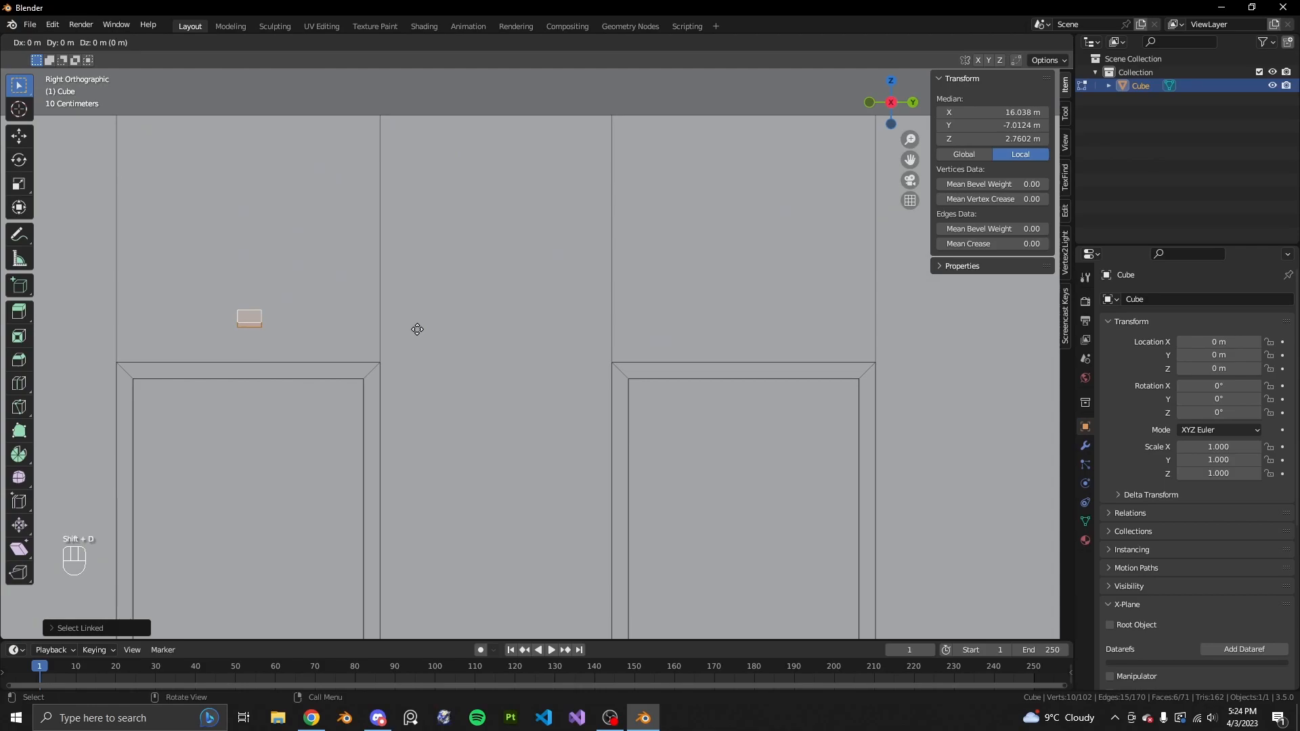
key("y")
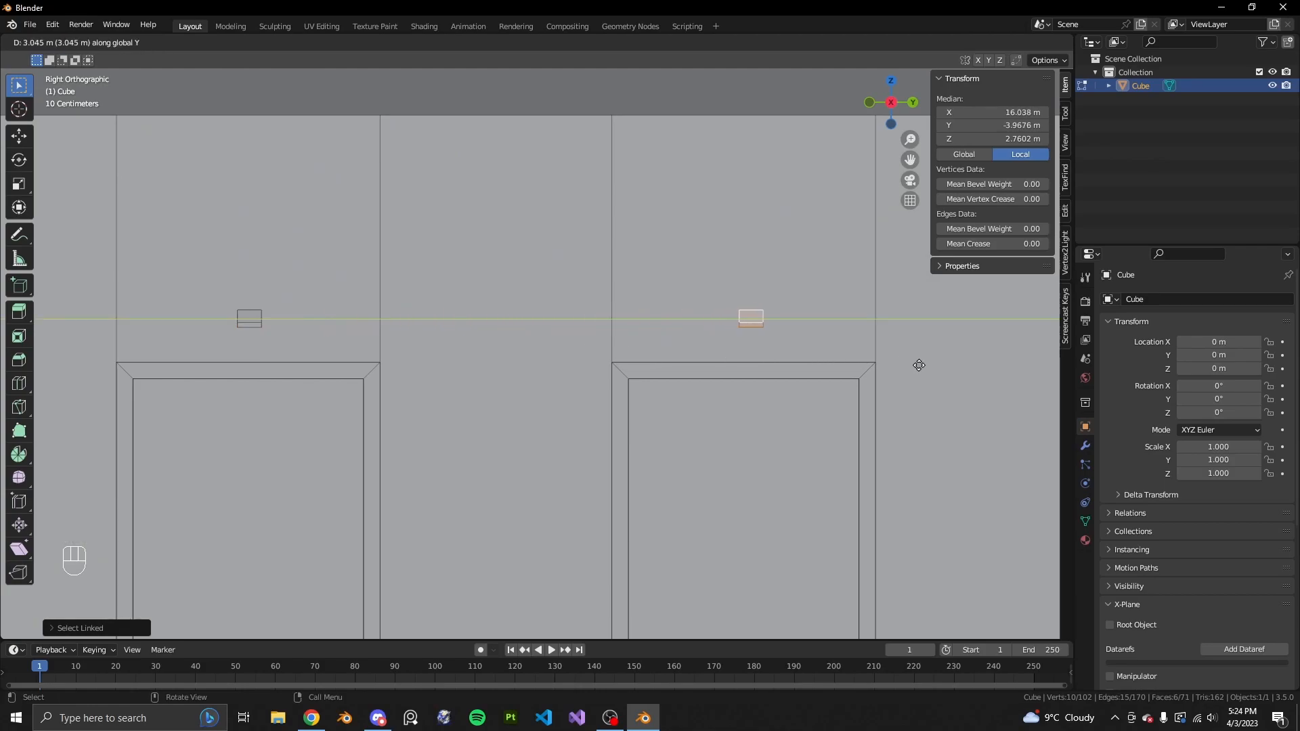
left_click(914, 366)
Examine the two blocks above the wide doors from several distances and angles
scroll(823, 395, "down", 7)
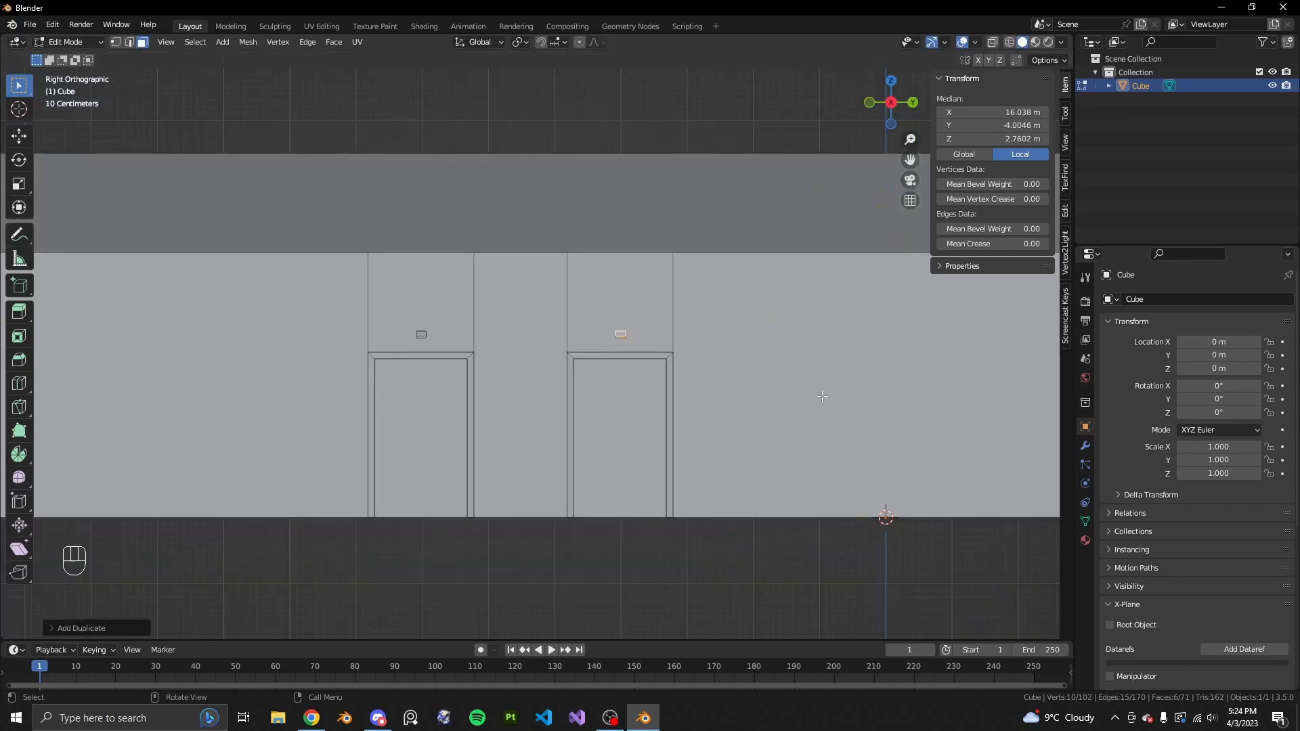
key("Tab")
middle_click_drag(644, 393, 359, 429)
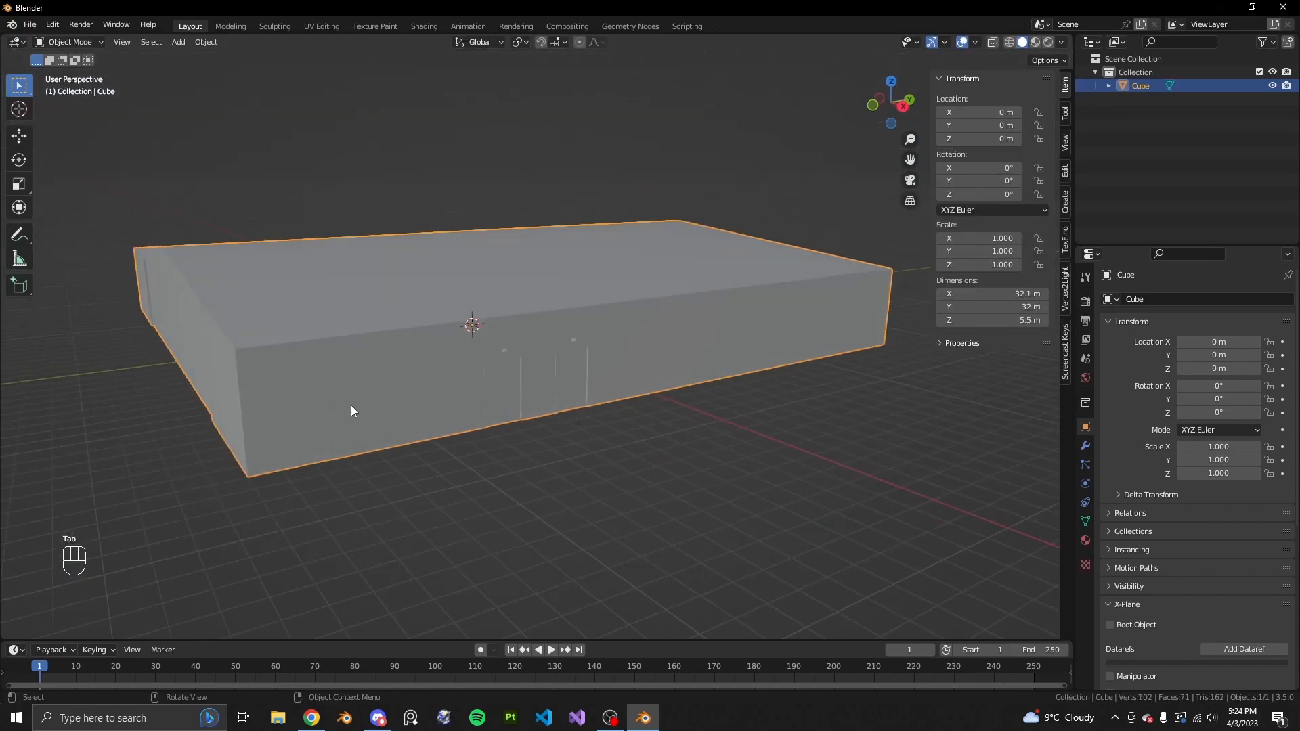
scroll(550, 380, "up", 5)
scroll(745, 353, "down", 5)
scroll(480, 377, "up", 3)
scroll(524, 361, "down", 4)
middle_click_drag(526, 360, 527, 360)
scroll(624, 386, "up", 4)
Duplicate the block about 14 m along negative Y, past the hangar corner to about Y -18 m
key("Tab")
middle_click_drag(624, 386, 587, 434)
scroll(534, 485, "down", 8)
key("shift+d")
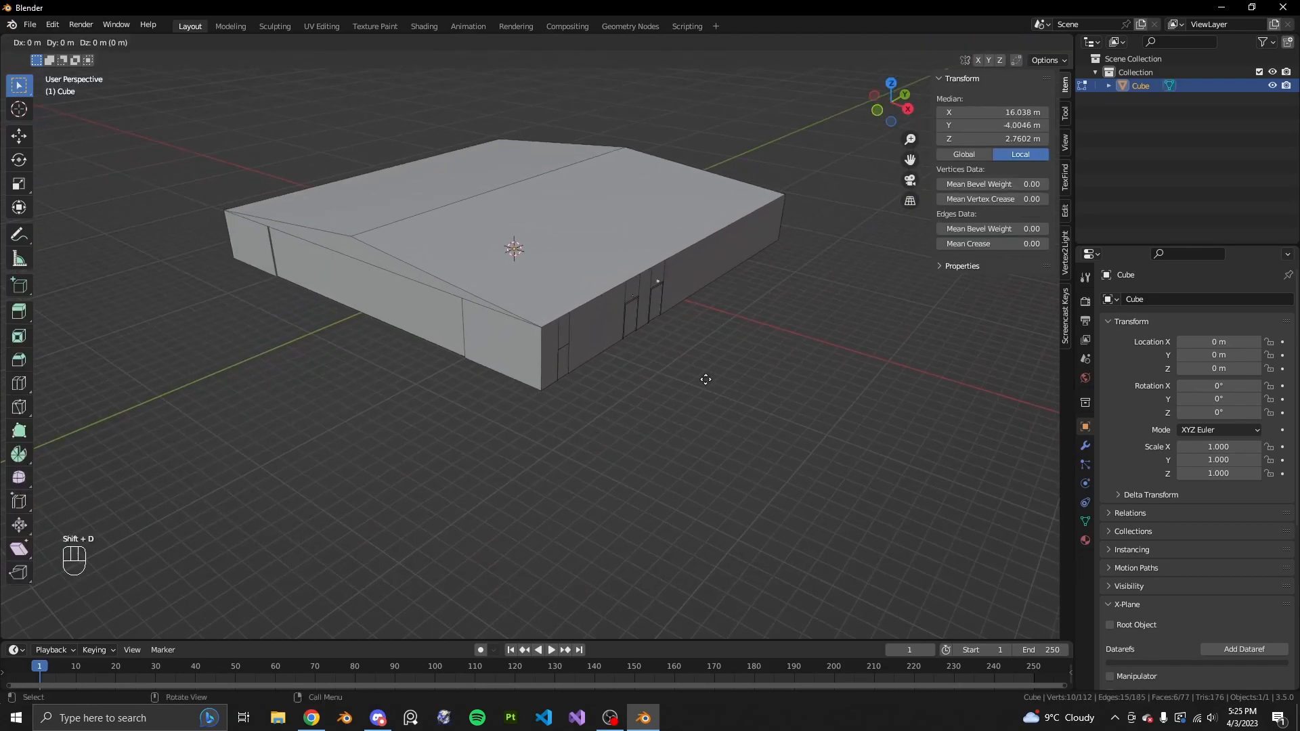
key("y")
left_click(569, 467)
scroll(569, 467, "up", 5)
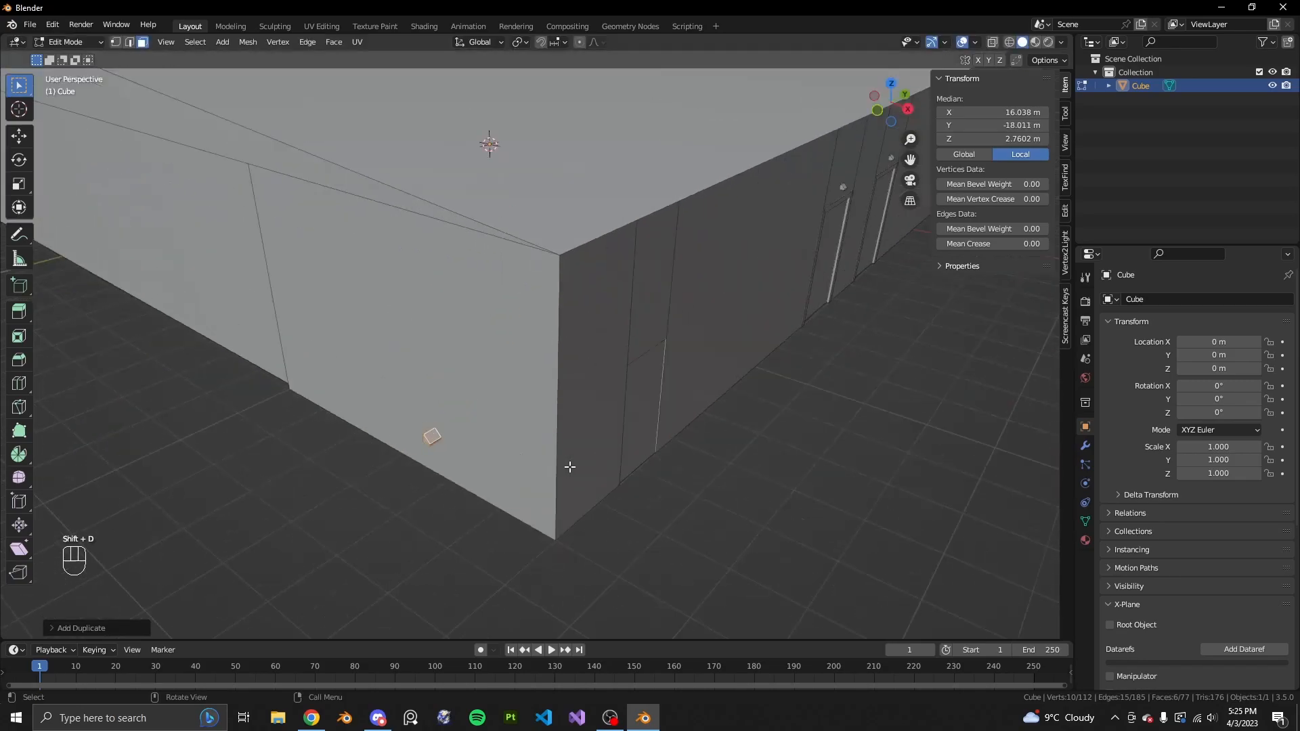
scroll(532, 473, "up", 1)
scroll(485, 488, "down", 1)
middle_click_drag(467, 494, 509, 491, "shift")
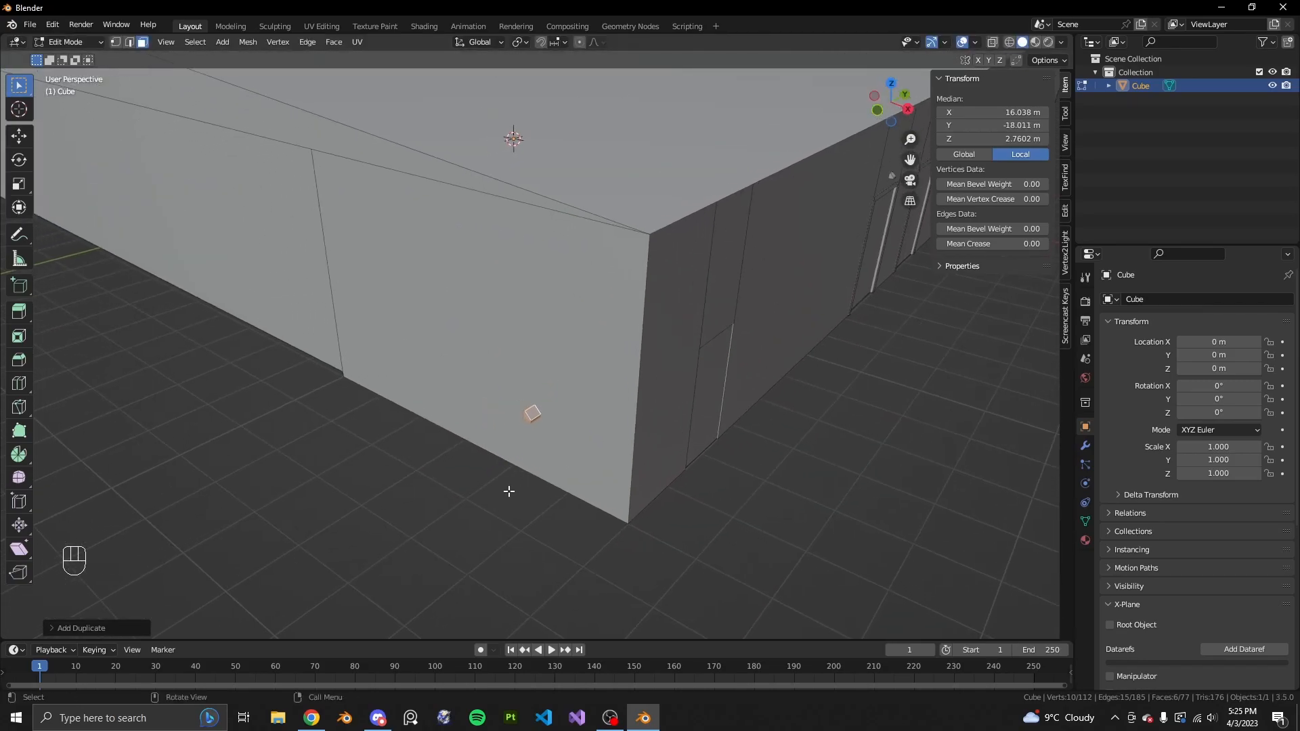
Rotate the duplicated block a quarter turn about Z so its sloped face points outward from the end wall
scroll(559, 497, "up", 1)
key("ctrl+z")
key("r")
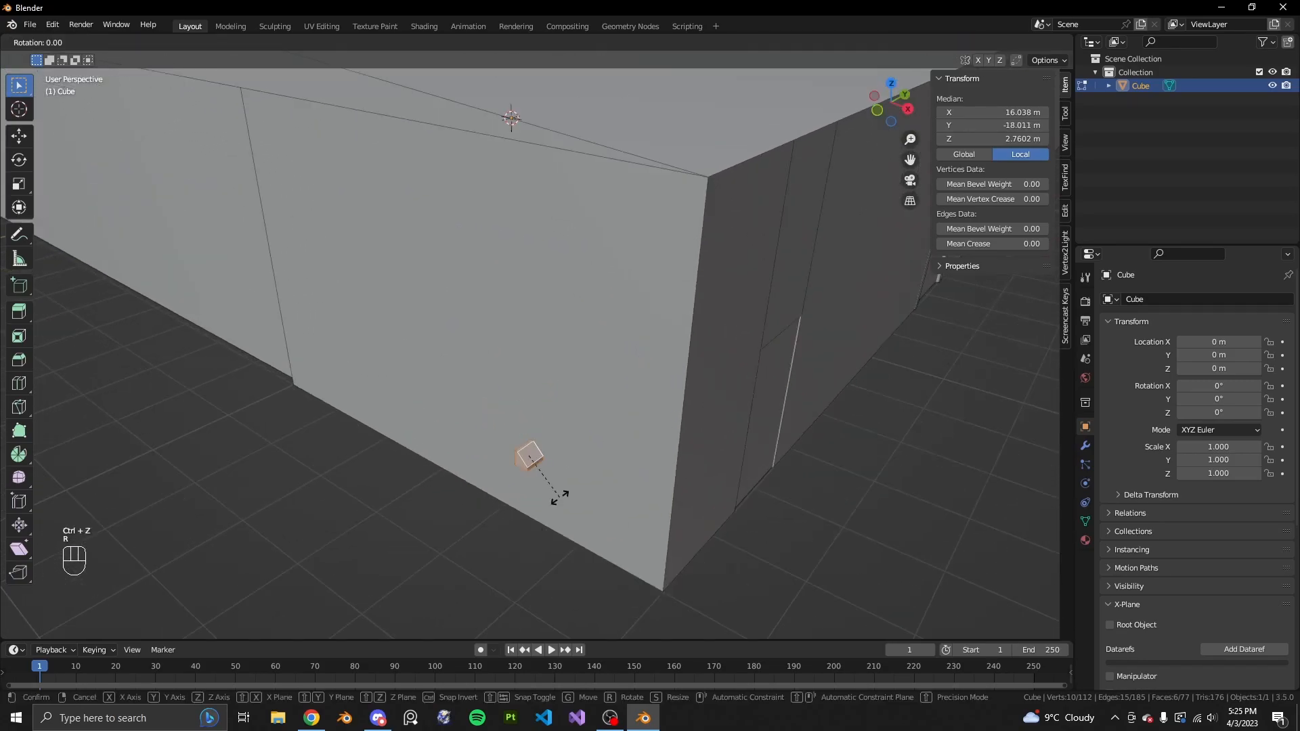
key("z")
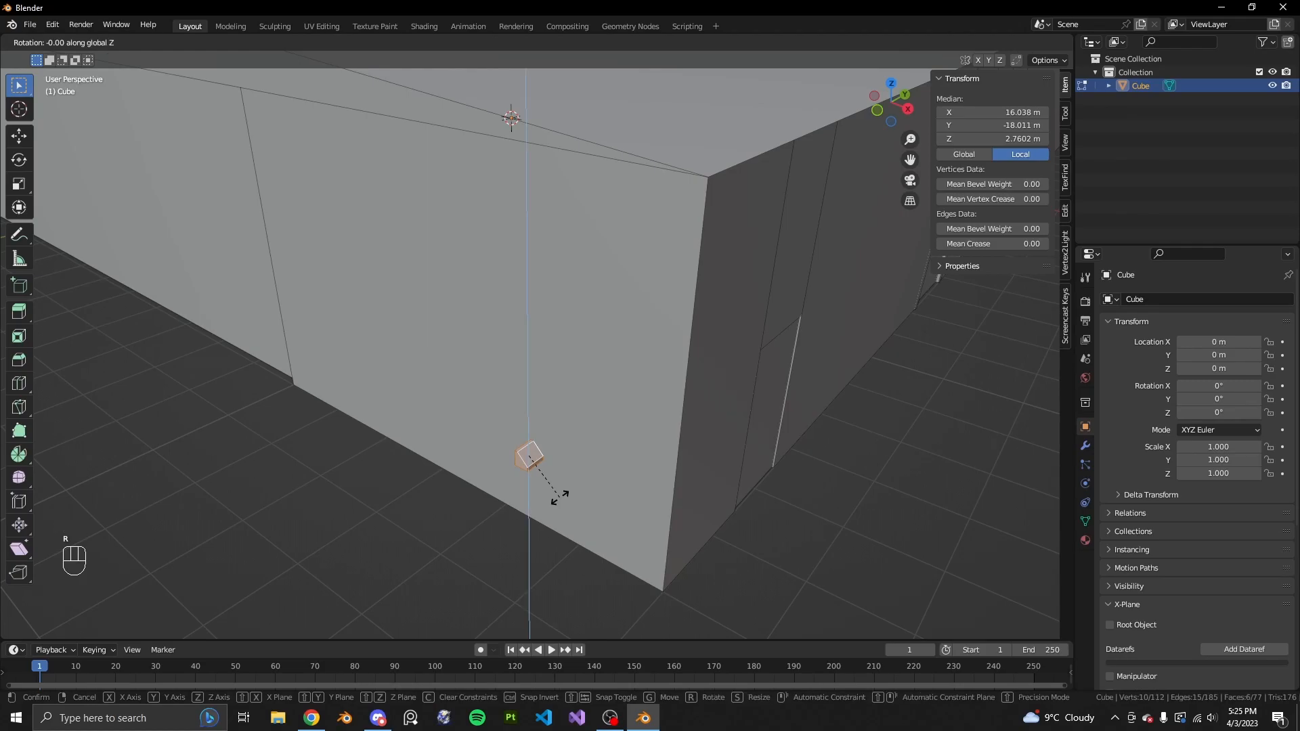
left_click(560, 495)
middle_click_drag(560, 494, 502, 469)
scroll(590, 444, "down", 4)
scroll(432, 491, "up", 4)
scroll(691, 400, "down", 4)
mouse_move(651, 407)
middle_mouse_down()
mouse_move(691, 400)
mouse_move(685, 389)
mouse_move(662, 398)
middle_mouse_up()
scroll(661, 398, "up", 4)
Scale the rotated block up uniformly by about a quarter
key("s")
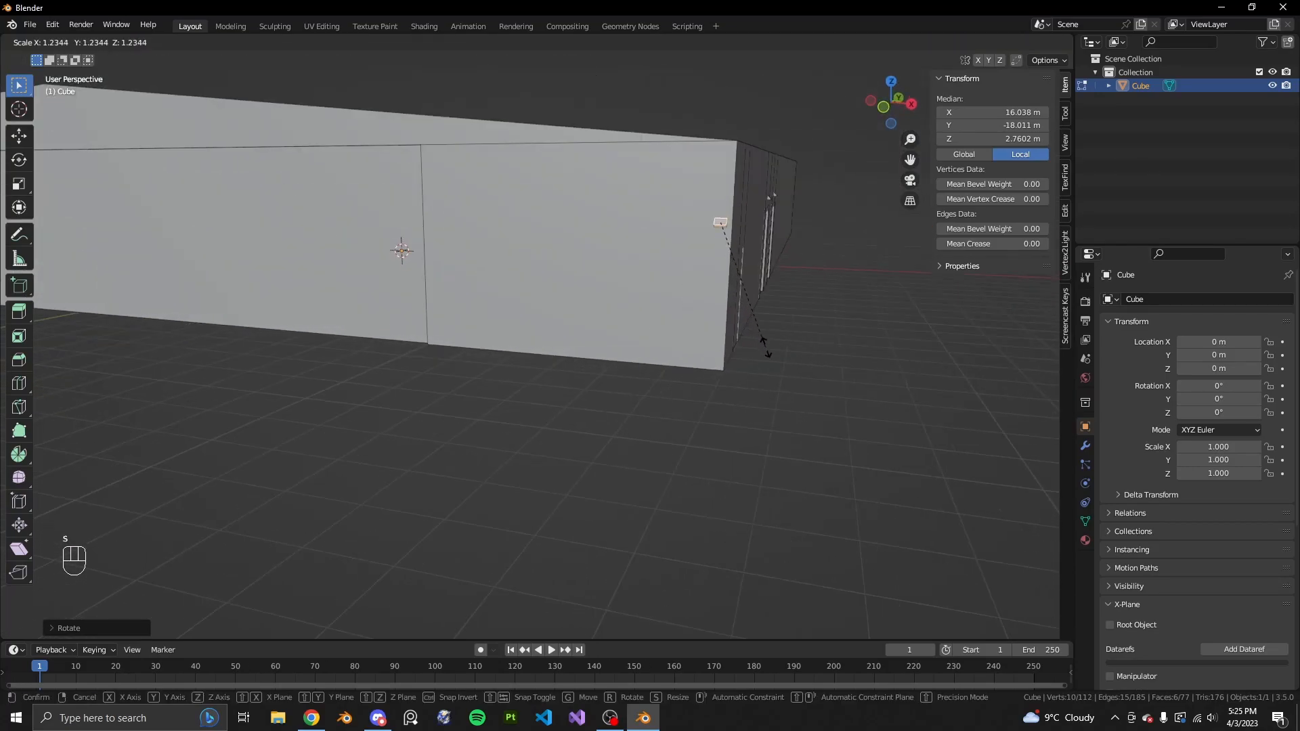
left_click(775, 361)
middle_click_drag(775, 361, 659, 453)
scroll(725, 360, "up", 3)
scroll(659, 453, "up", 2)
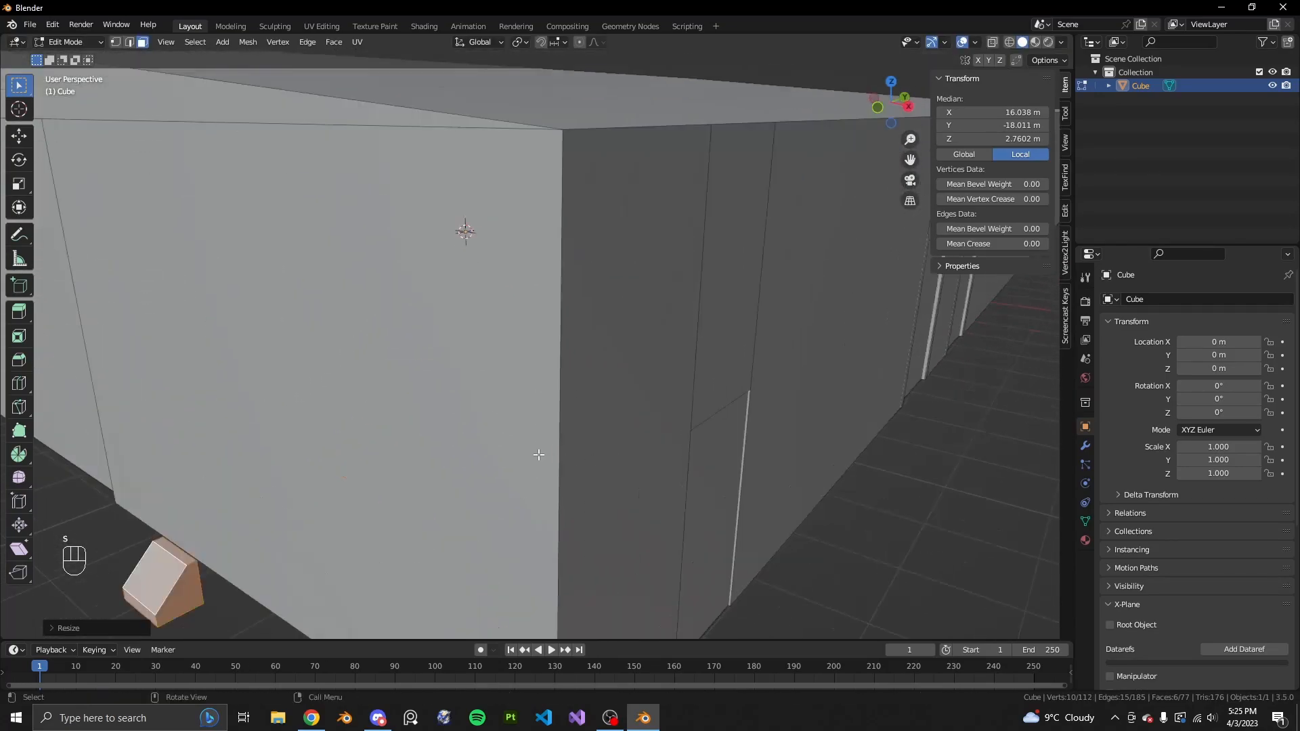
Move the block along Y against the end wall, to about Y -16.05 m
key("g")
key("x")
key("y")
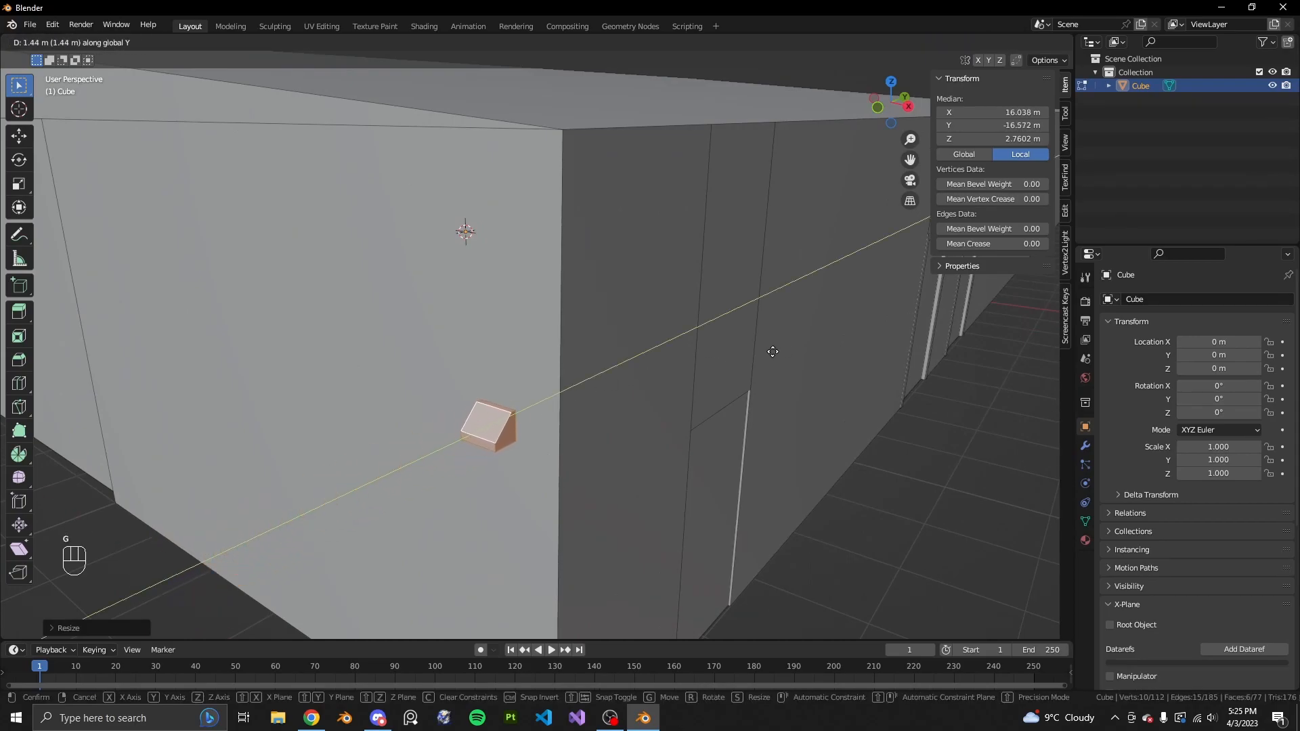
left_click(854, 333)
middle_click_drag(641, 381, 420, 439)
scroll(396, 402, "up", 3)
scroll(359, 421, "down", 2)
scroll(420, 439, "up", 1)
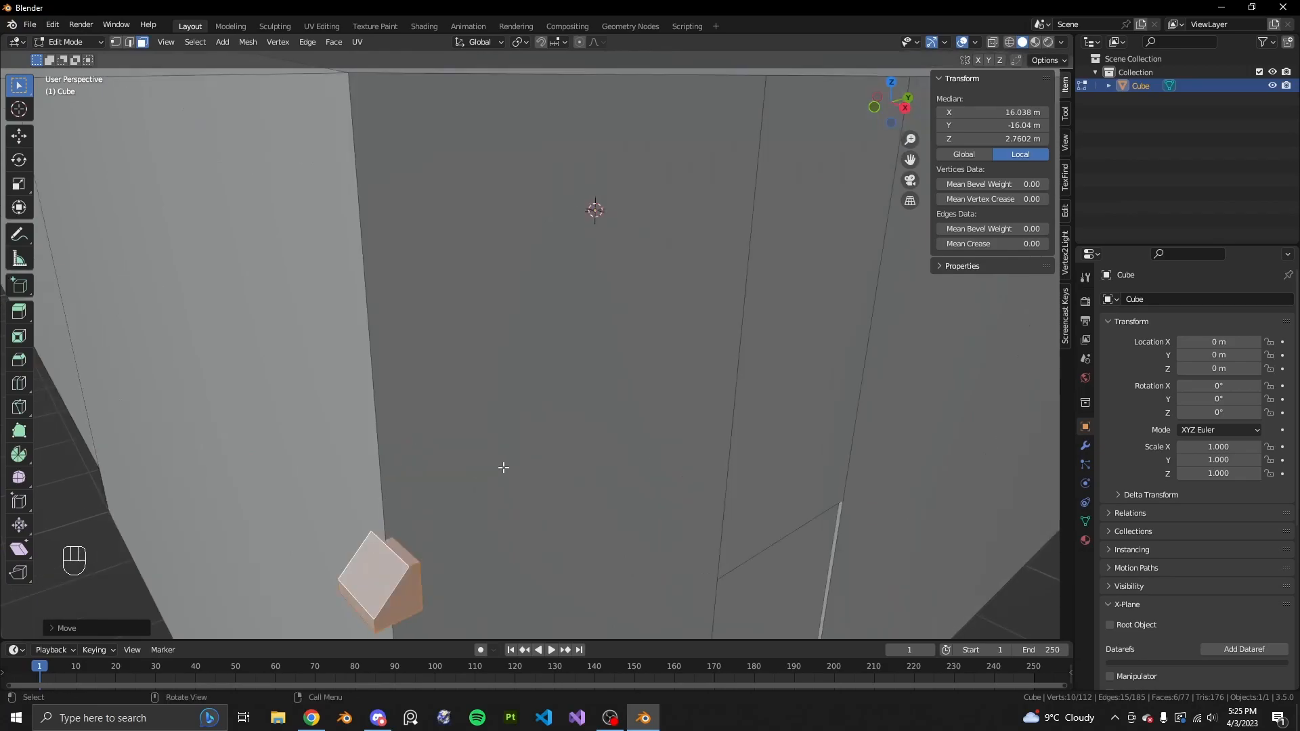
key("g")
key("y")
left_click(508, 464)
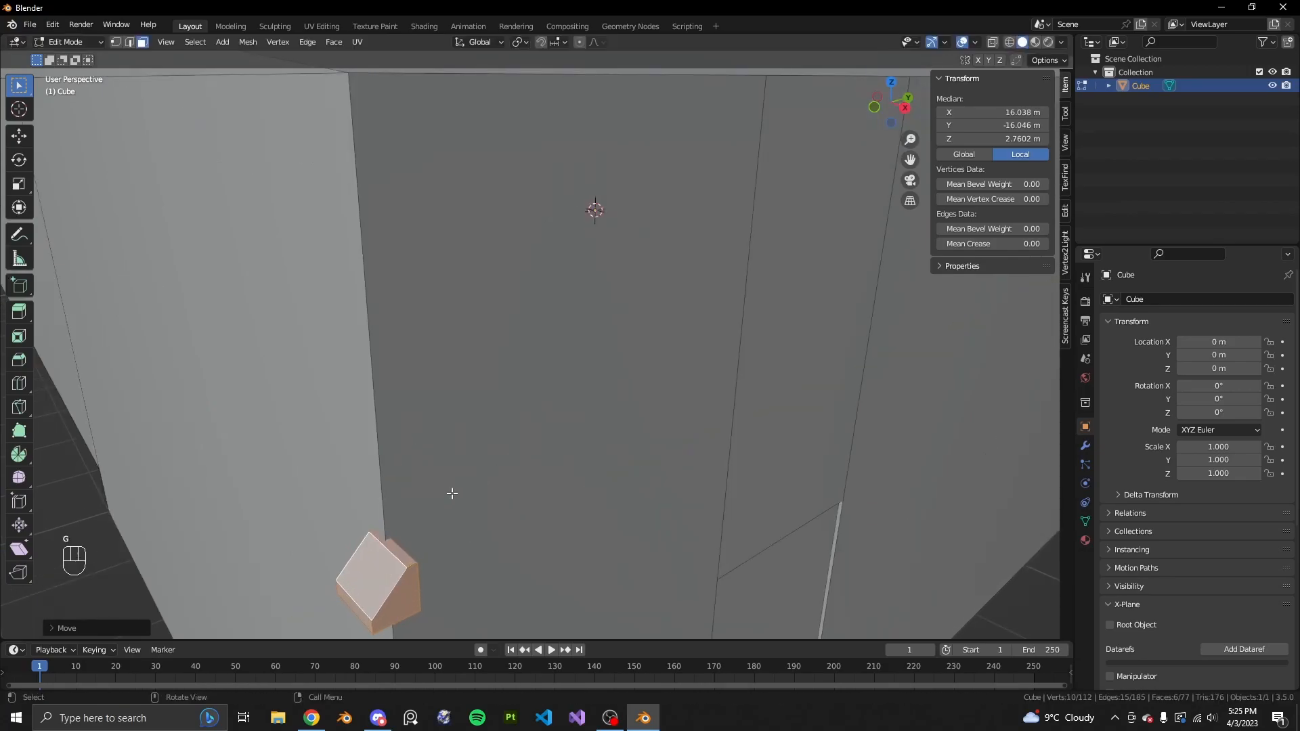
Shift the block along X, away from the hangar corner and inward along the end wall
scroll(449, 493, "down", 6)
middle_click_drag(452, 493, 577, 486)
key("g")
key("x")
left_click(383, 429)
Raise the block to about Z 3.68 m, near the end wall's upper edge at about X 13.48 m
scroll(531, 429, "down", 4)
middle_click_drag(537, 429, 824, 184)
key("g")
key("z")
left_click(580, 378)
scroll(590, 386, "up", 3)
scroll(621, 392, "down", 3)
key("g")
left_click(564, 381)
scroll(564, 381, "down", 5)
key("Tab")
scroll(543, 367, "up", 1)
key("Tab")
Duplicate the block about 27 m along negative X, placing the copy near the end wall's opposite corner at about X -13.62 m
left_click(886, 106)
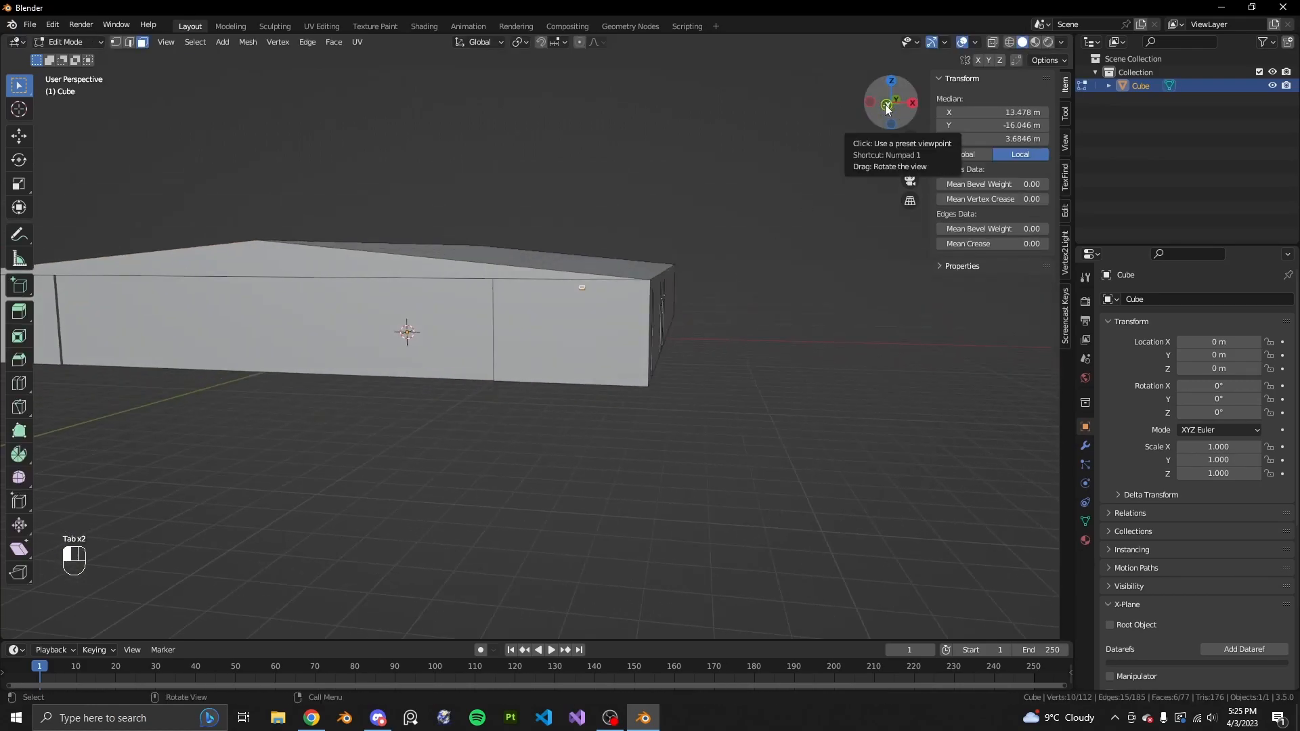
key("shift+d")
key("x")
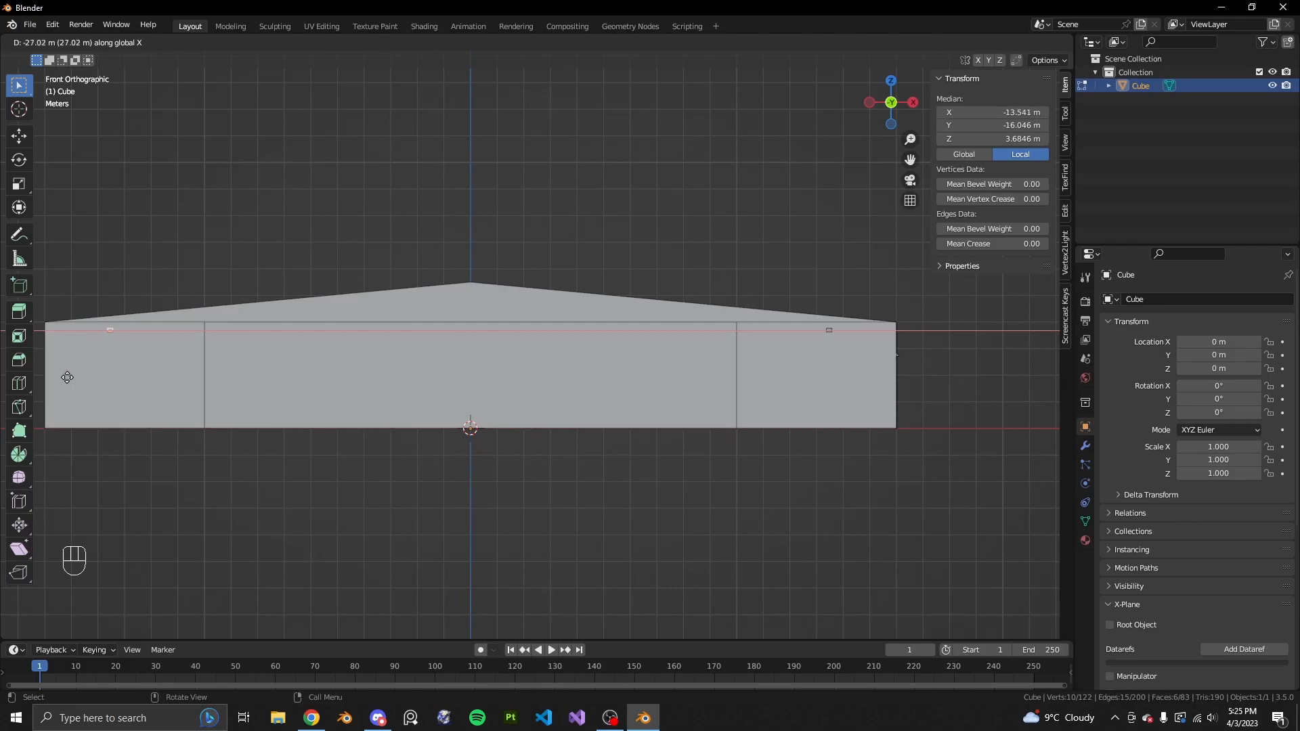
key("Escape")
key("Tab")
middle_click_drag(228, 409, 684, 420)
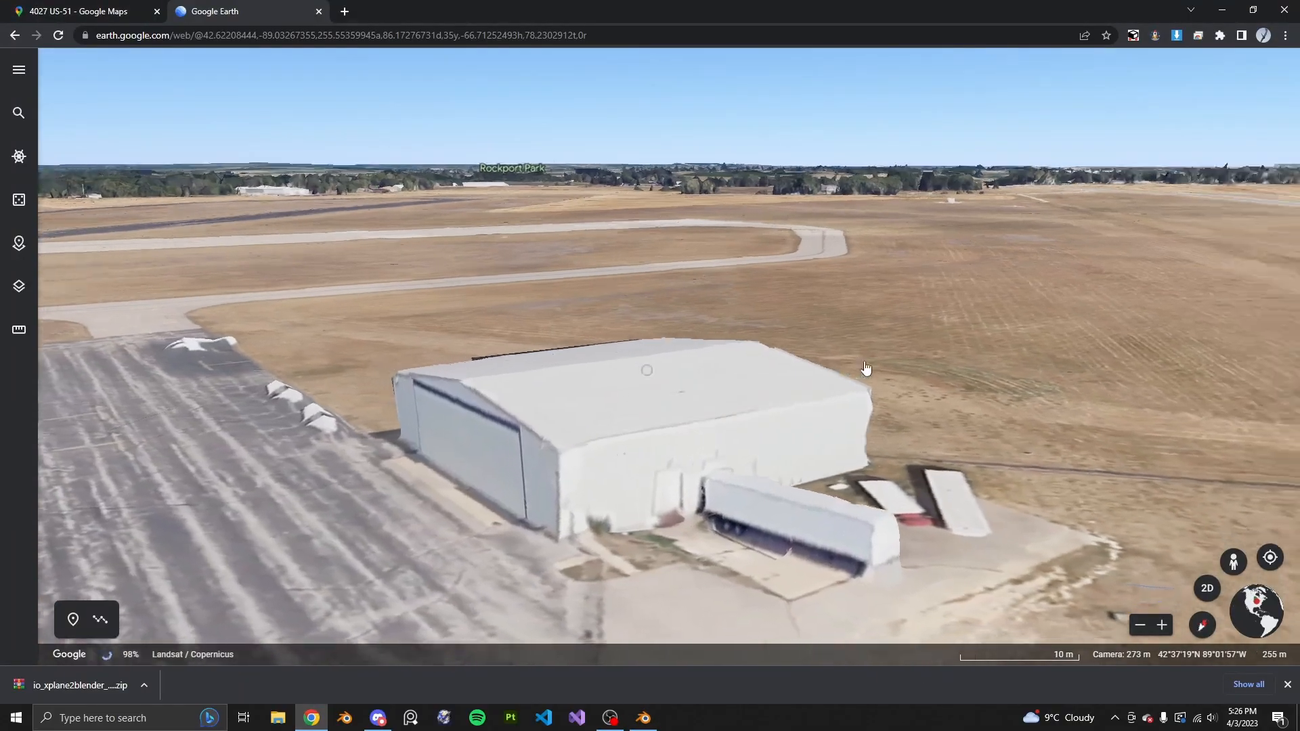
Examine the hangar in the Google Earth and Street View references in Chrome, and return to Blender
middle_click_drag(866, 365, 975, 407)
left_click(94, 11)
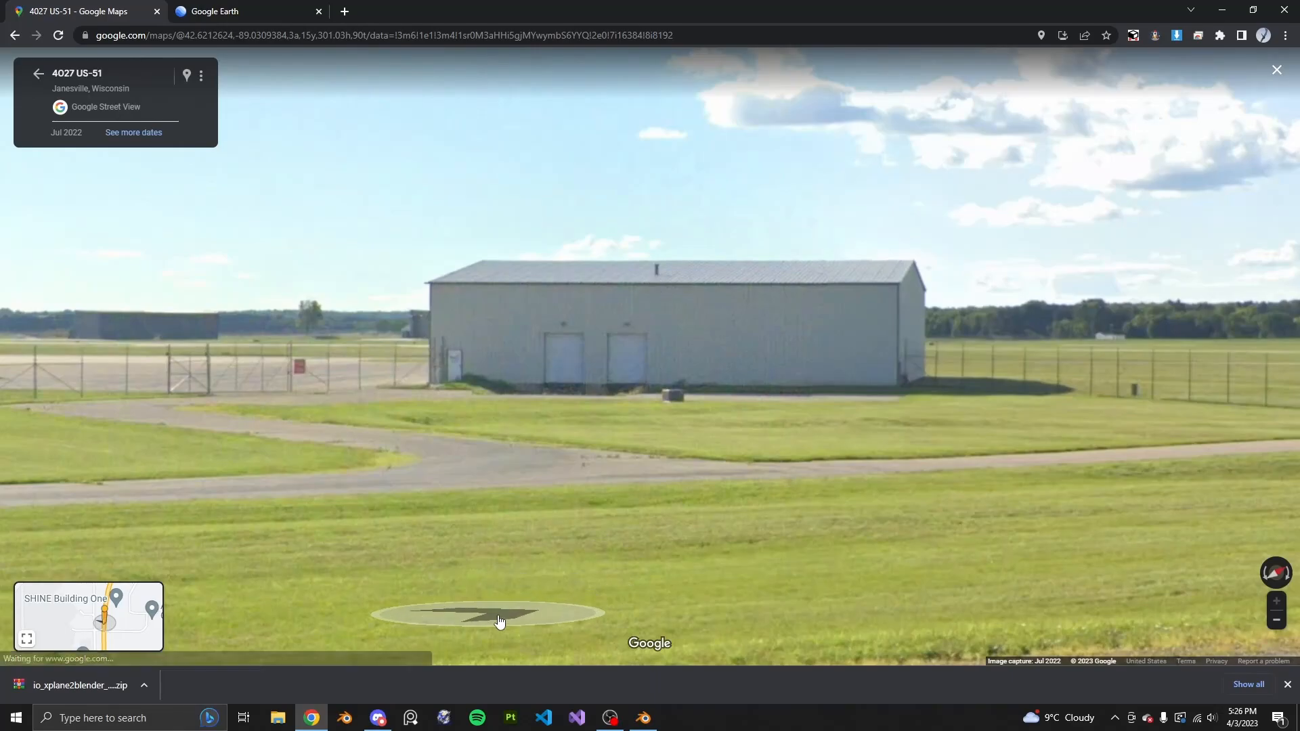
left_click(644, 719)
Add a cylinder to the hangar mesh and move it along X to about 21.73 m, outside the long wall
middle_click_drag(599, 495, 589, 397)
key("Tab")
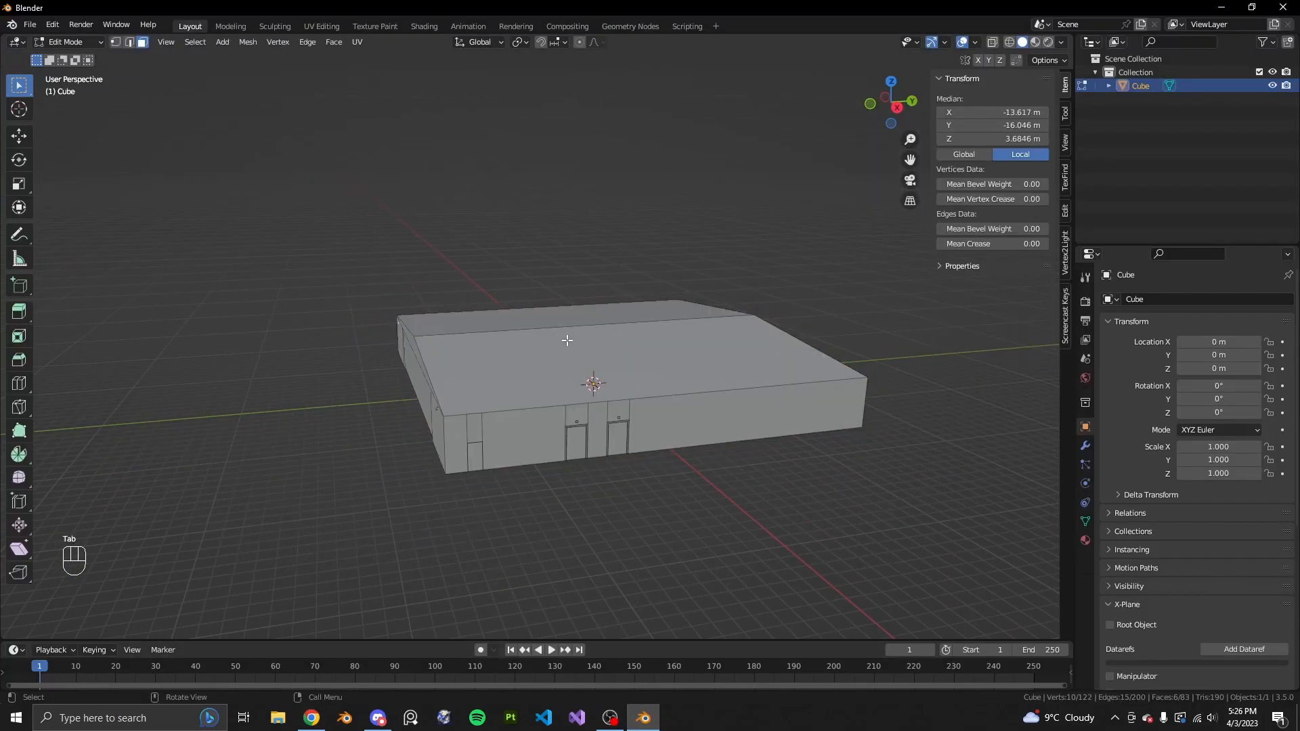
key("shift+a")
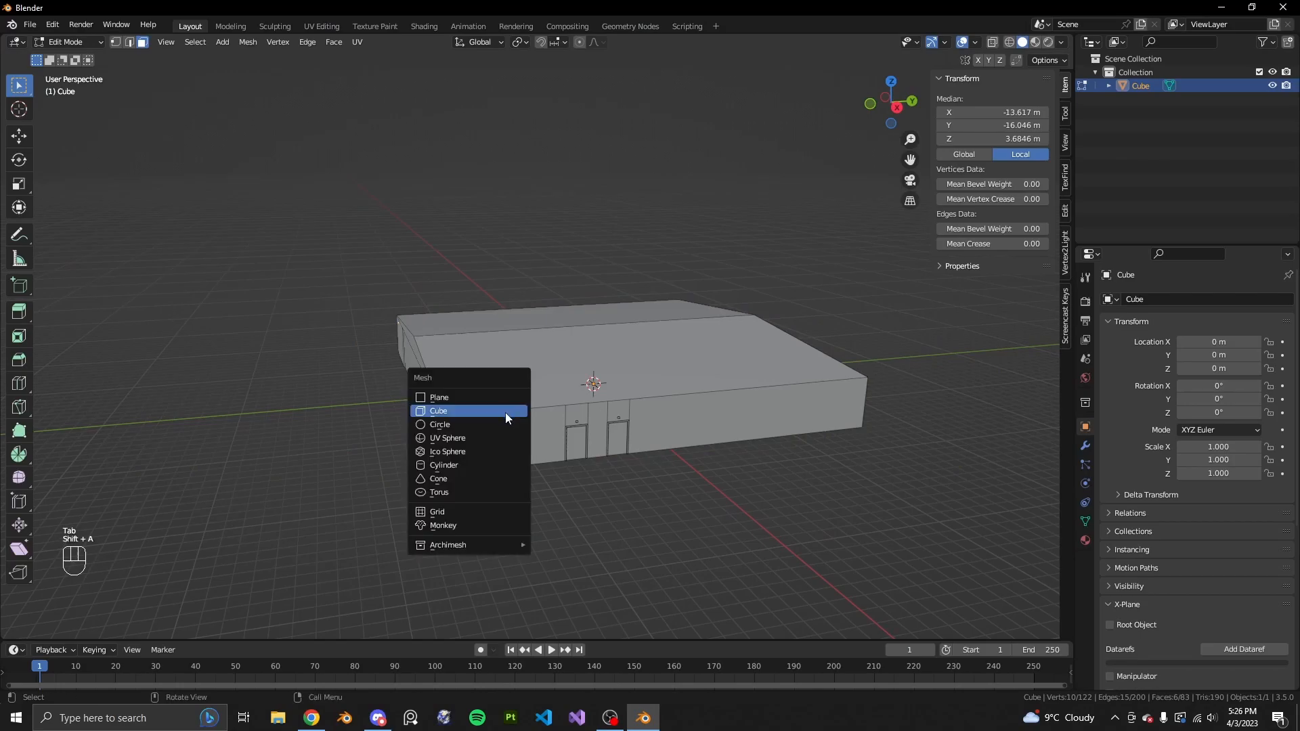
left_click(457, 467)
key("g")
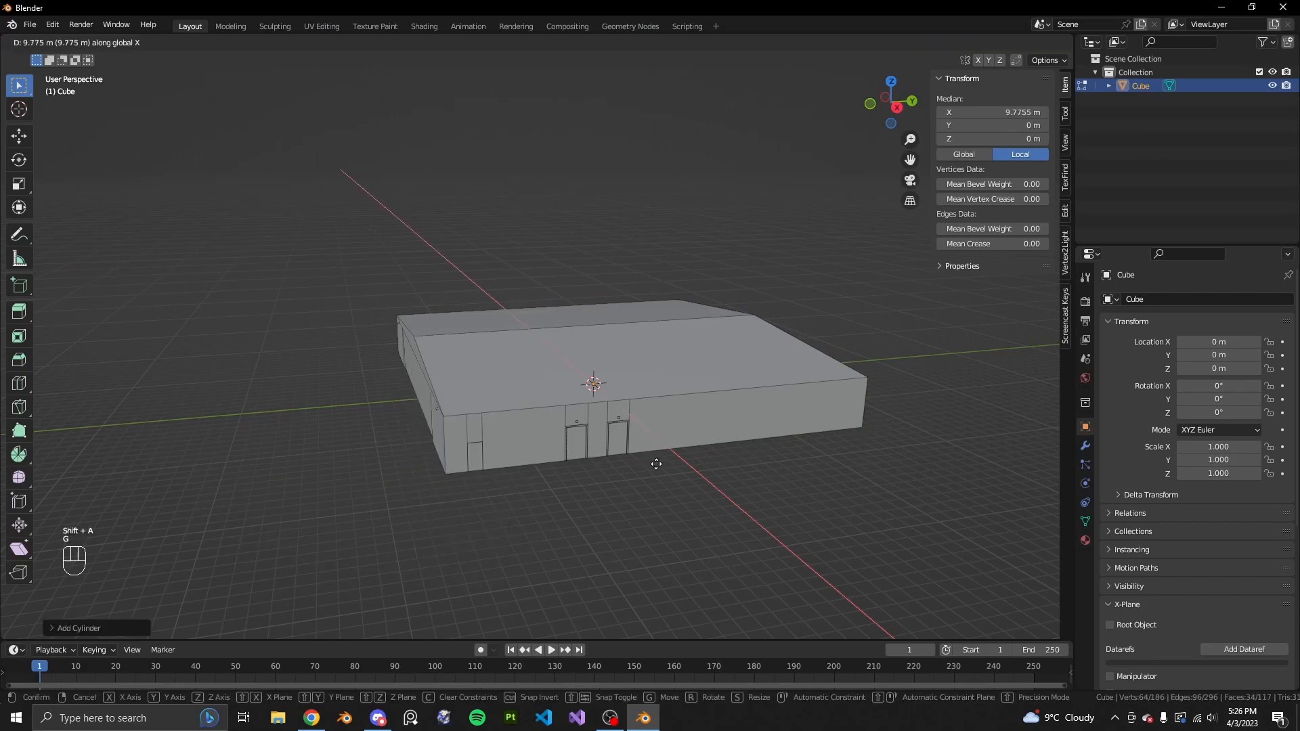
left_click(709, 547)
Scale the cylinder down uniformly to about a quarter of its size
middle_click_drag(709, 547, 635, 484, "shift")
scroll(636, 473, "up", 4)
key("Tab")
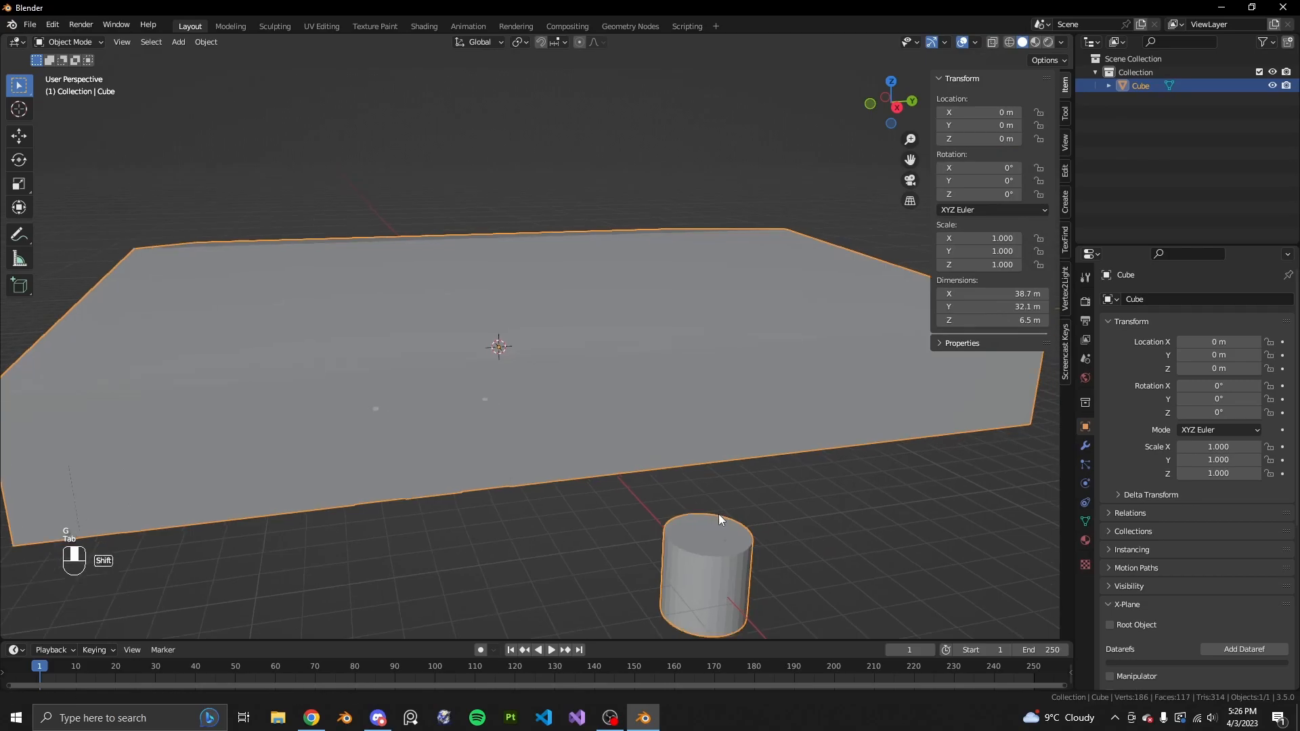
middle_click_drag(728, 525, 528, 464, "shift")
scroll(526, 464, "up", 2)
key("Tab")
scroll(535, 476, "down", 1)
key("s")
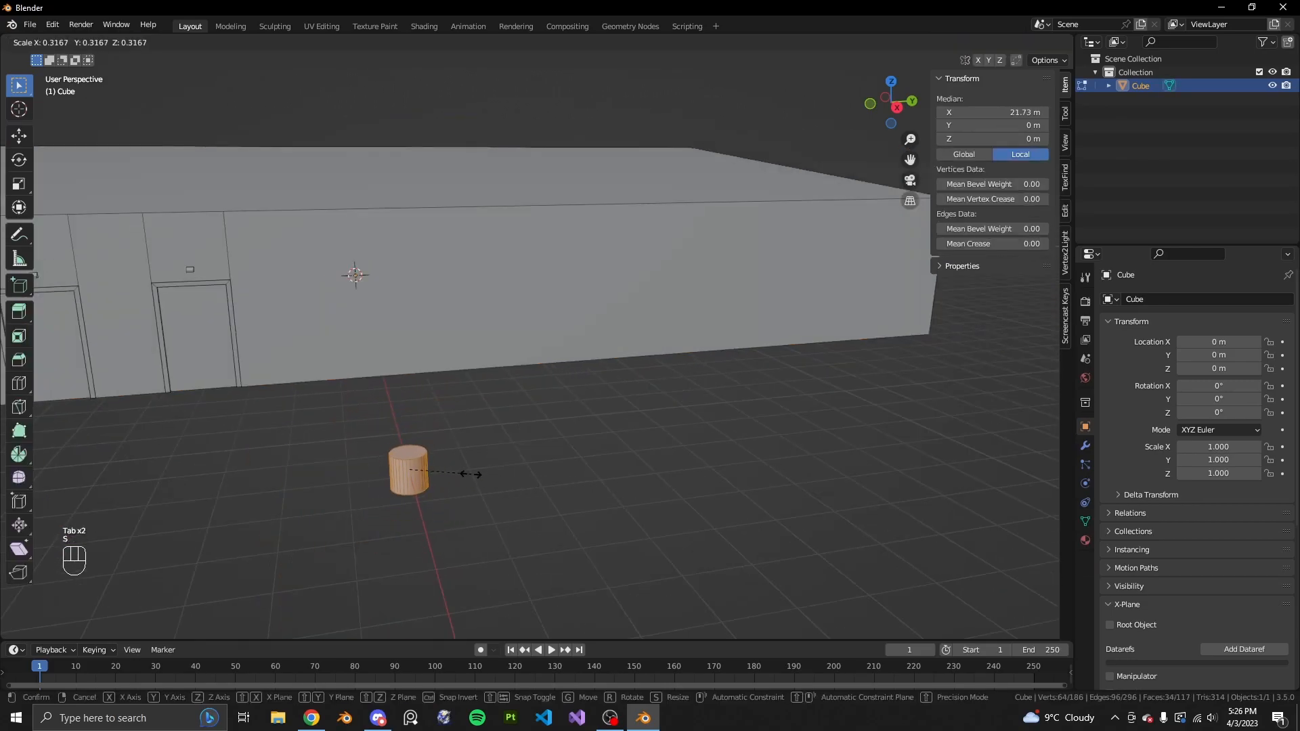
left_click(458, 472)
scroll(490, 485, "up", 2)
middle_click_drag(463, 484, 540, 447)
scroll(540, 447, "up", 6)
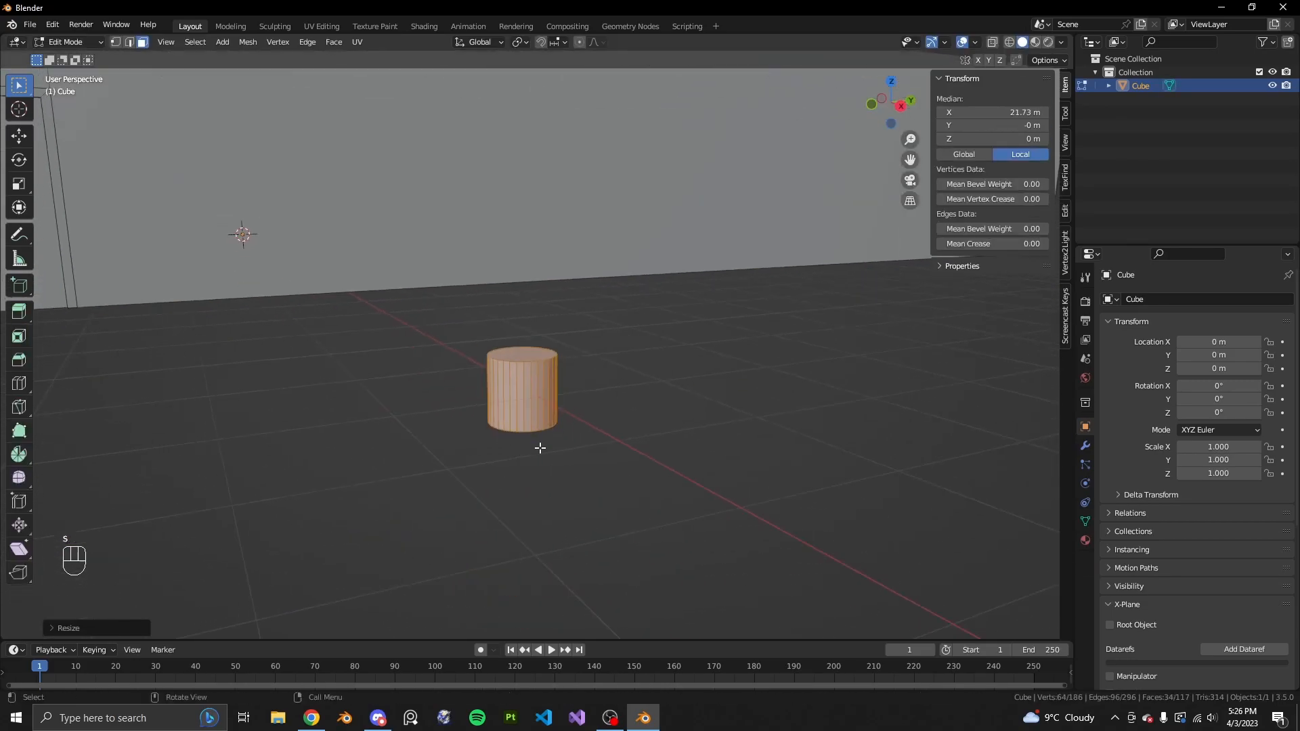
Raise the cylinder's top face along Z to about 1.32 m to form a tall pipe
left_click(513, 353)
scroll(535, 379, "down", 9)
key("g")
key("z")
left_click(575, 320)
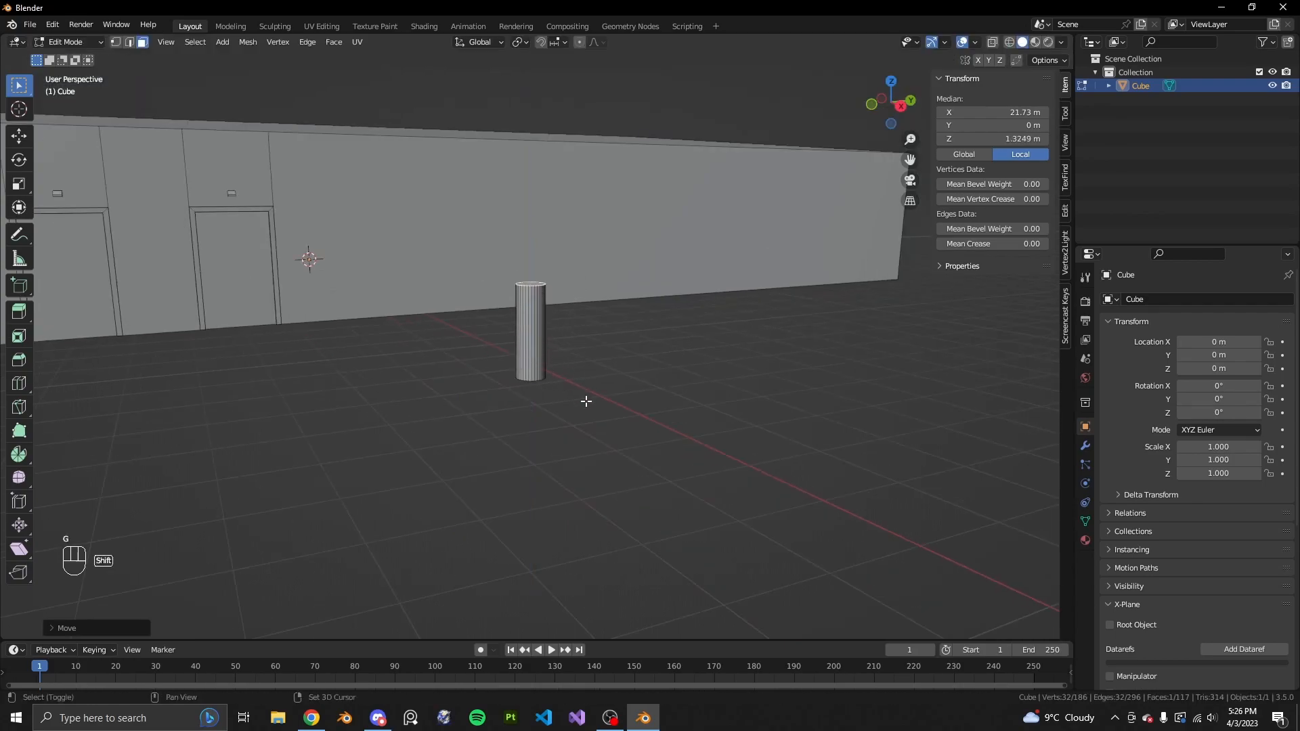
Add a horizontal loop cut around the pipe near its top, at about Z 1.03 m
middle_click_drag(589, 401, 583, 450)
scroll(572, 412, "up", 5)
scroll(482, 390, "down", 5)
key("ctrl+r")
left_click(515, 413)
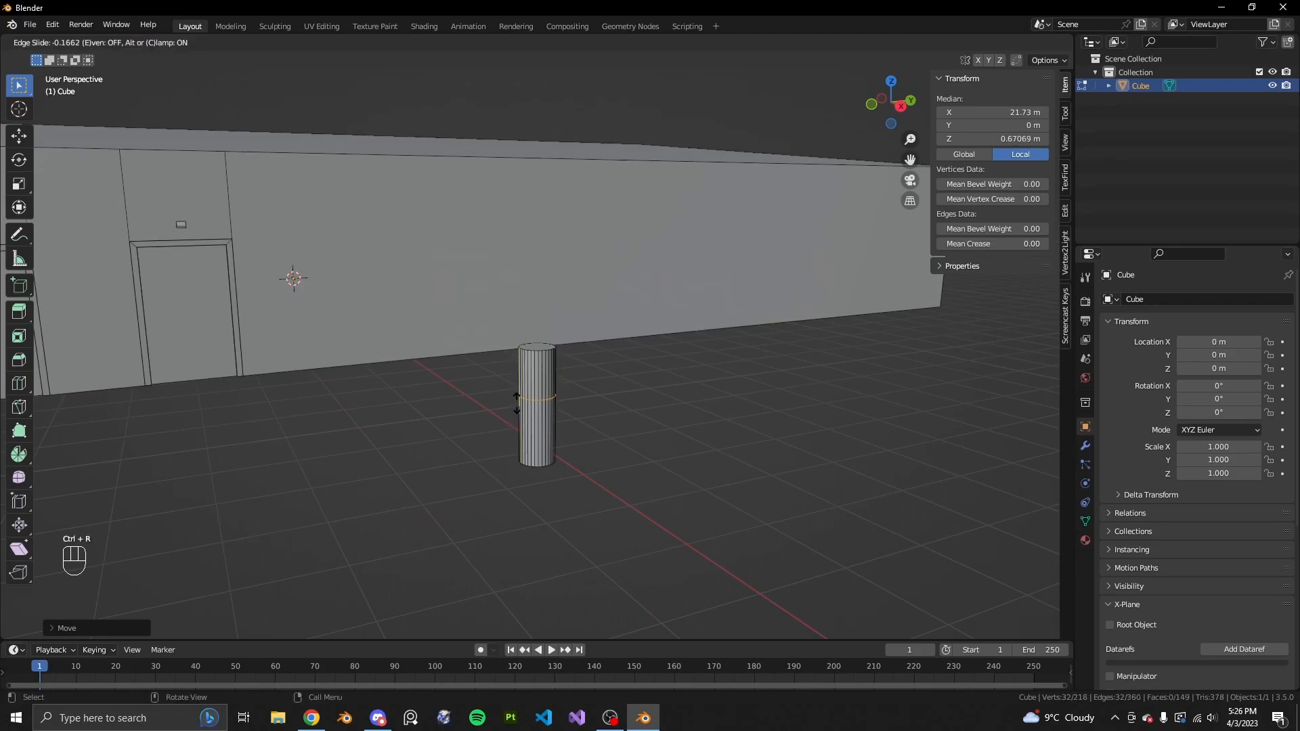
left_click(520, 377)
scroll(538, 379, "up", 6)
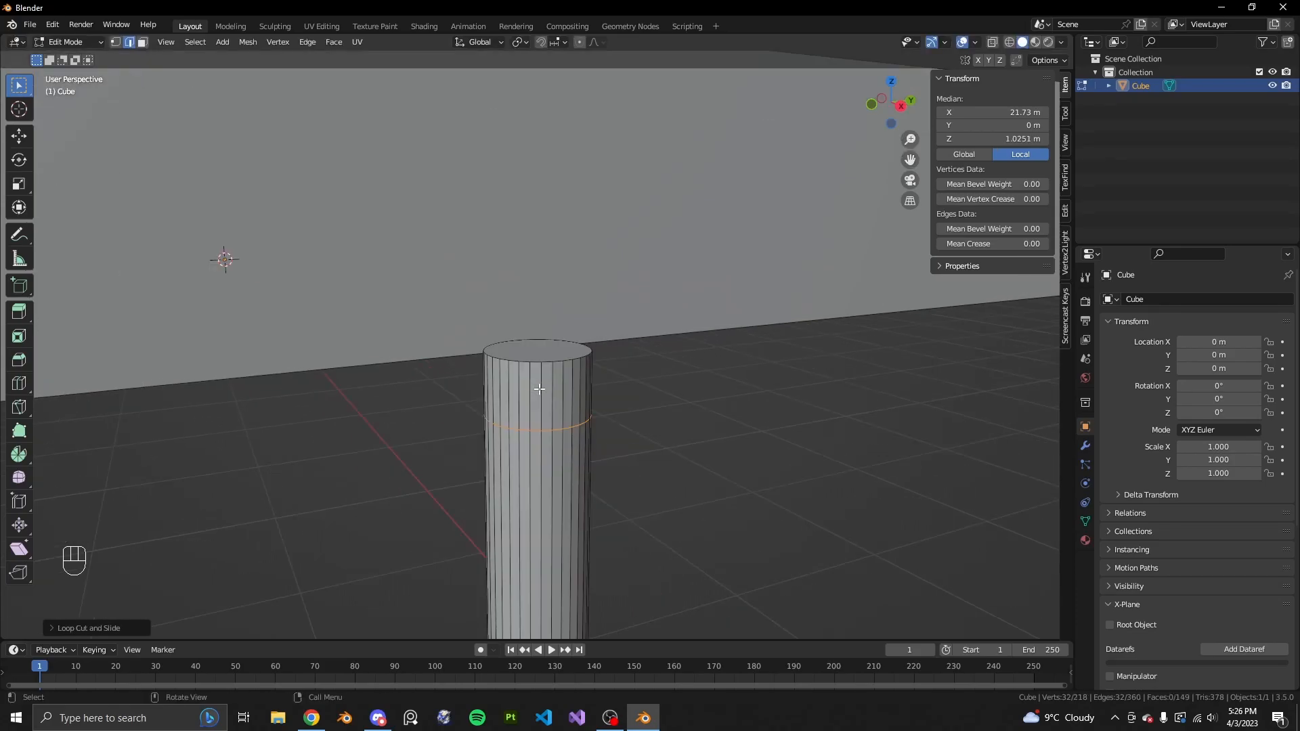
Extrude the ring of faces above the loop cut along their normals by about 0.2 m to form a cap
key("3")
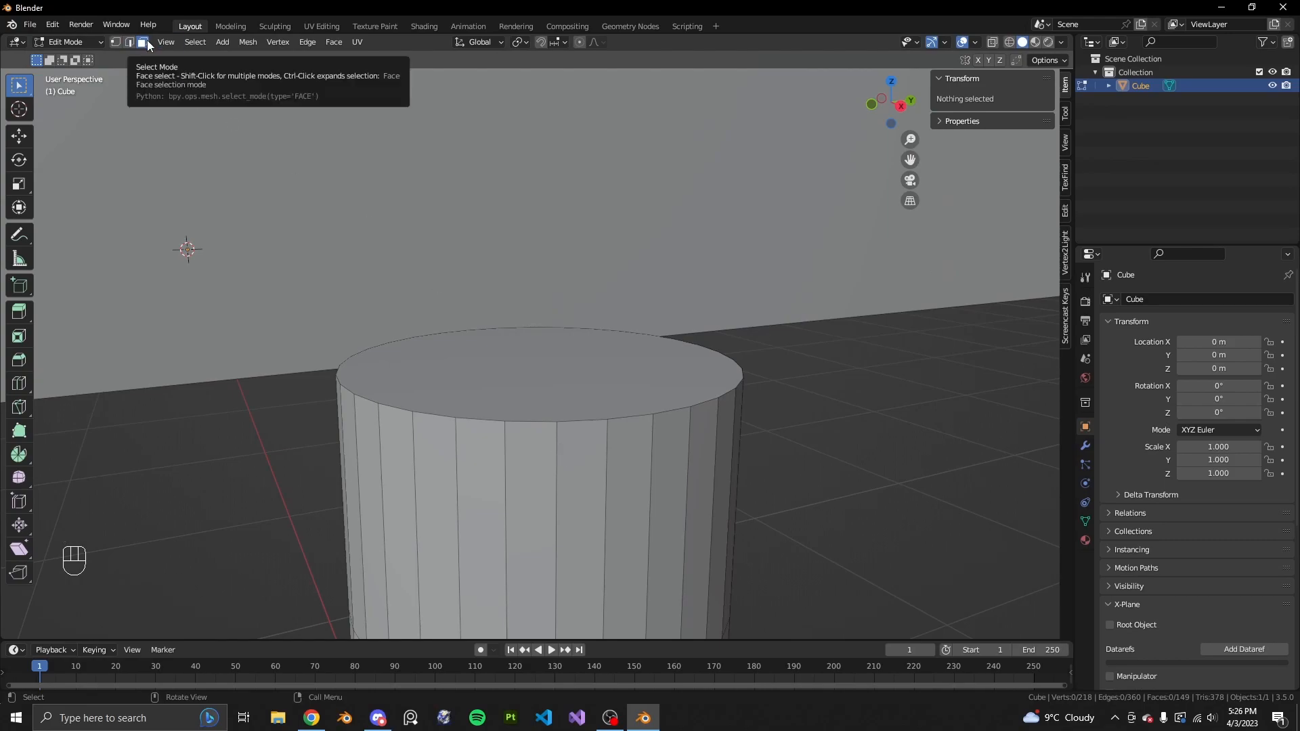
left_click(557, 461, "alt")
scroll(557, 462, "down", 10)
scroll(596, 380, "up", 5)
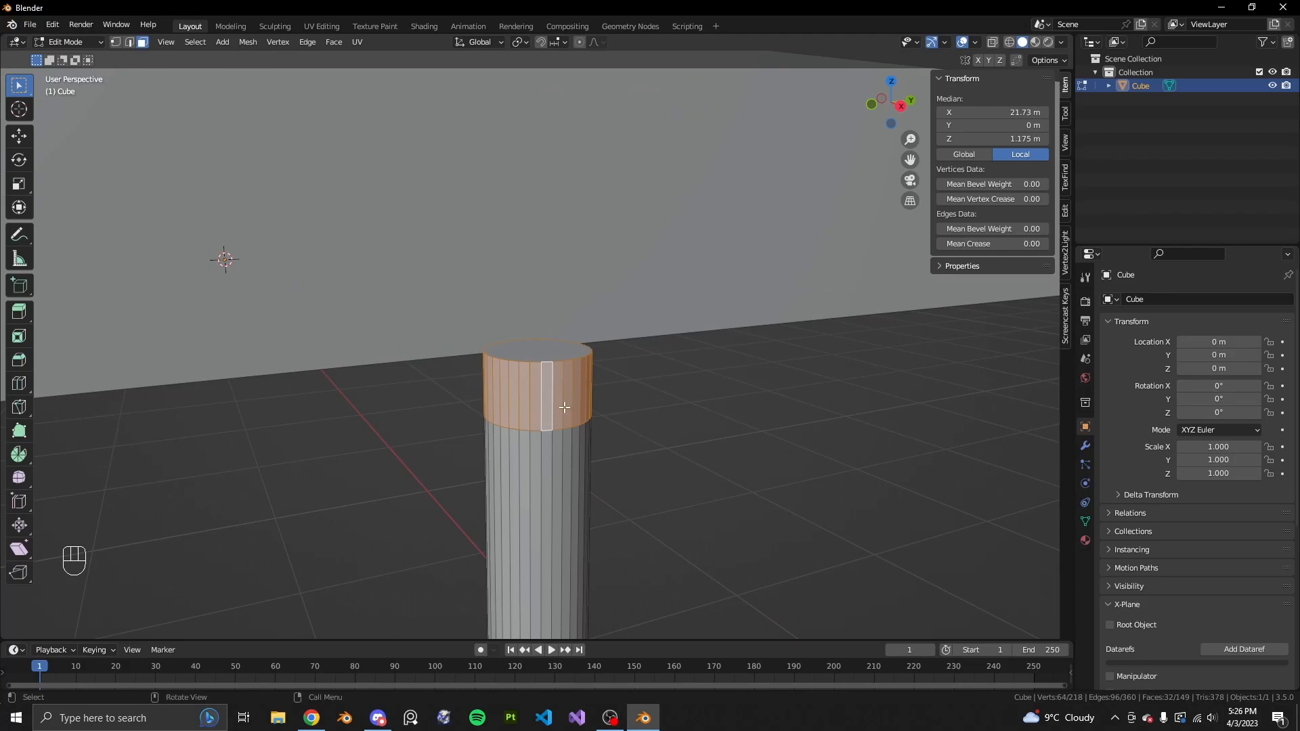
key("alt+e")
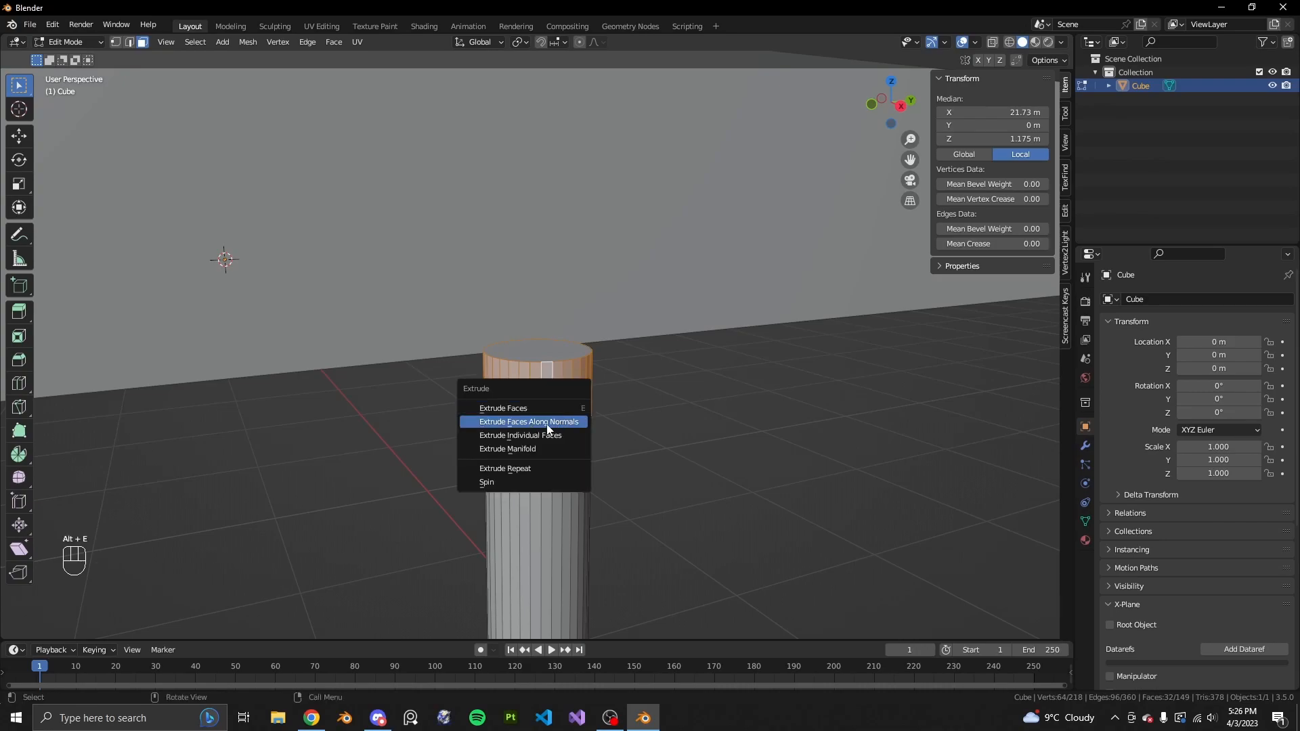
left_click(546, 423)
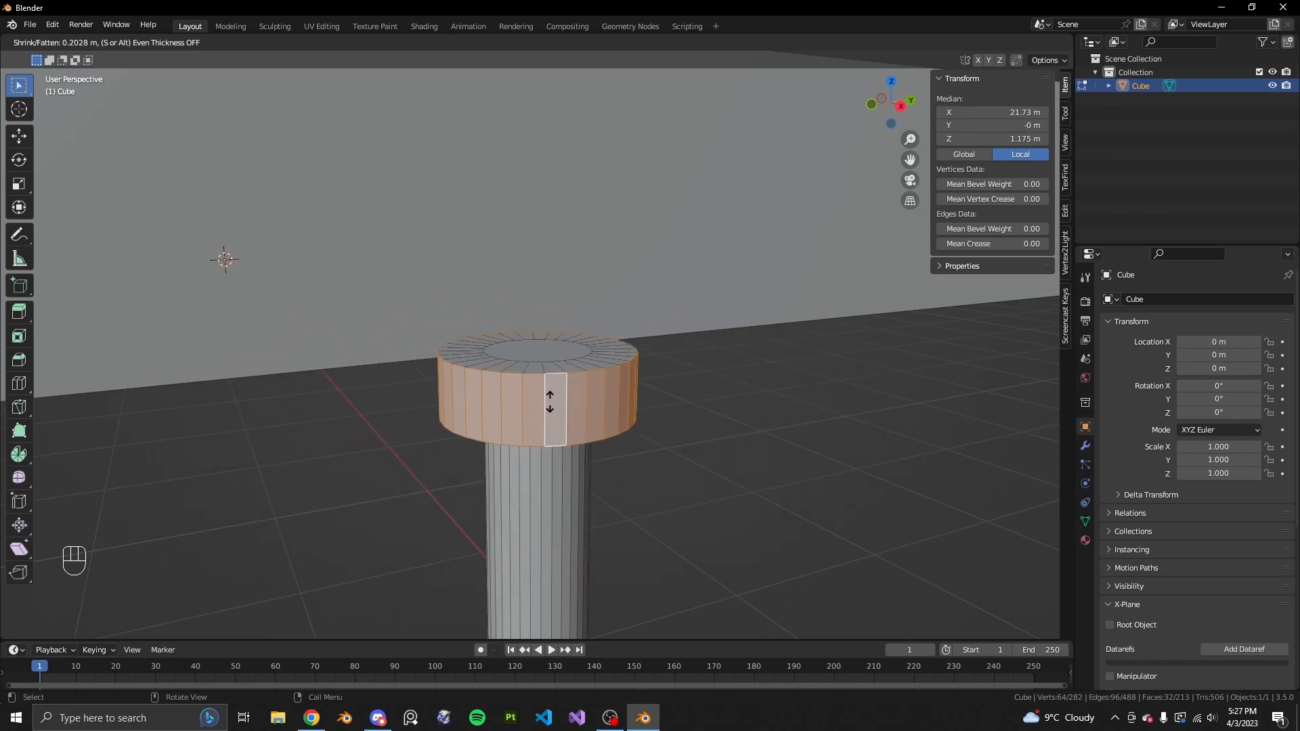
left_click(550, 404)
Apply Shade Auto Smooth to the hangar object, followed by Shade Smooth
scroll(550, 403, "down", 5)
middle_click_drag(550, 404, 481, 447)
scroll(546, 391, "up", 2)
key("Tab")
right_click(366, 434)
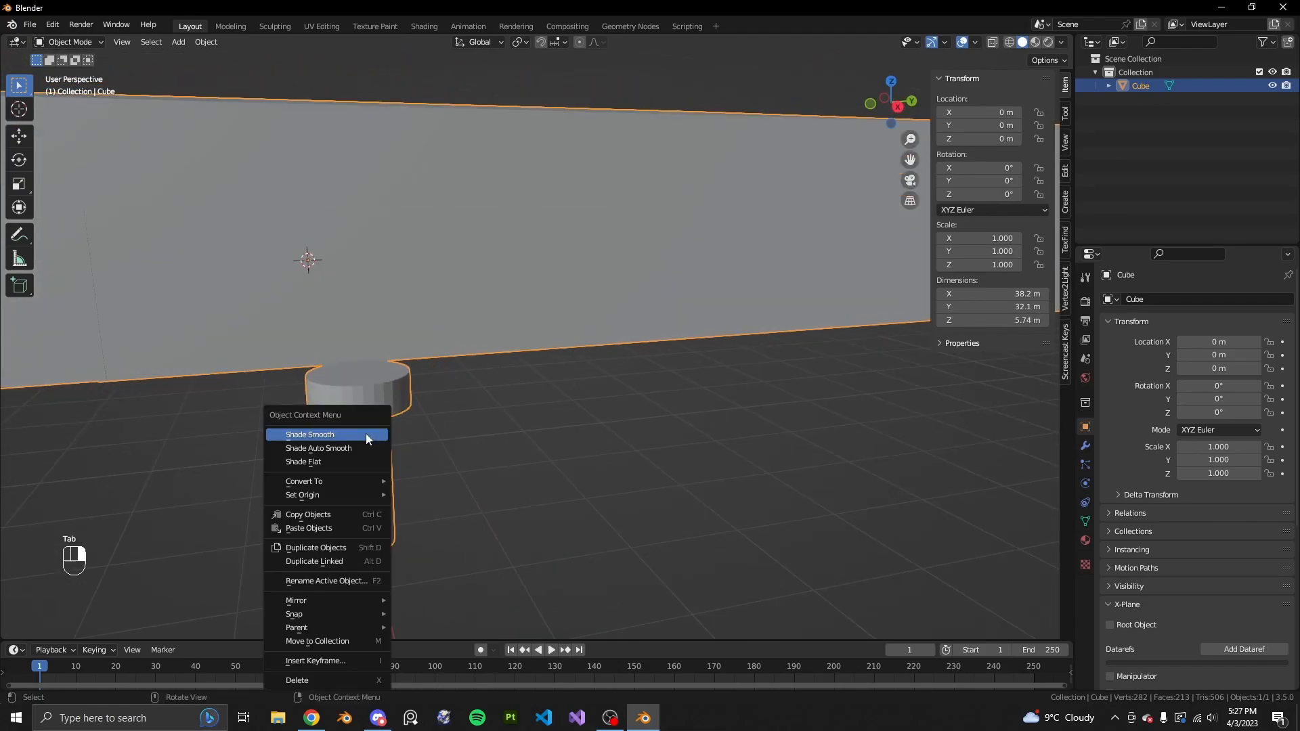
left_click(355, 450)
right_click(353, 428)
left_click(368, 428)
middle_click_drag(368, 428, 601, 521)
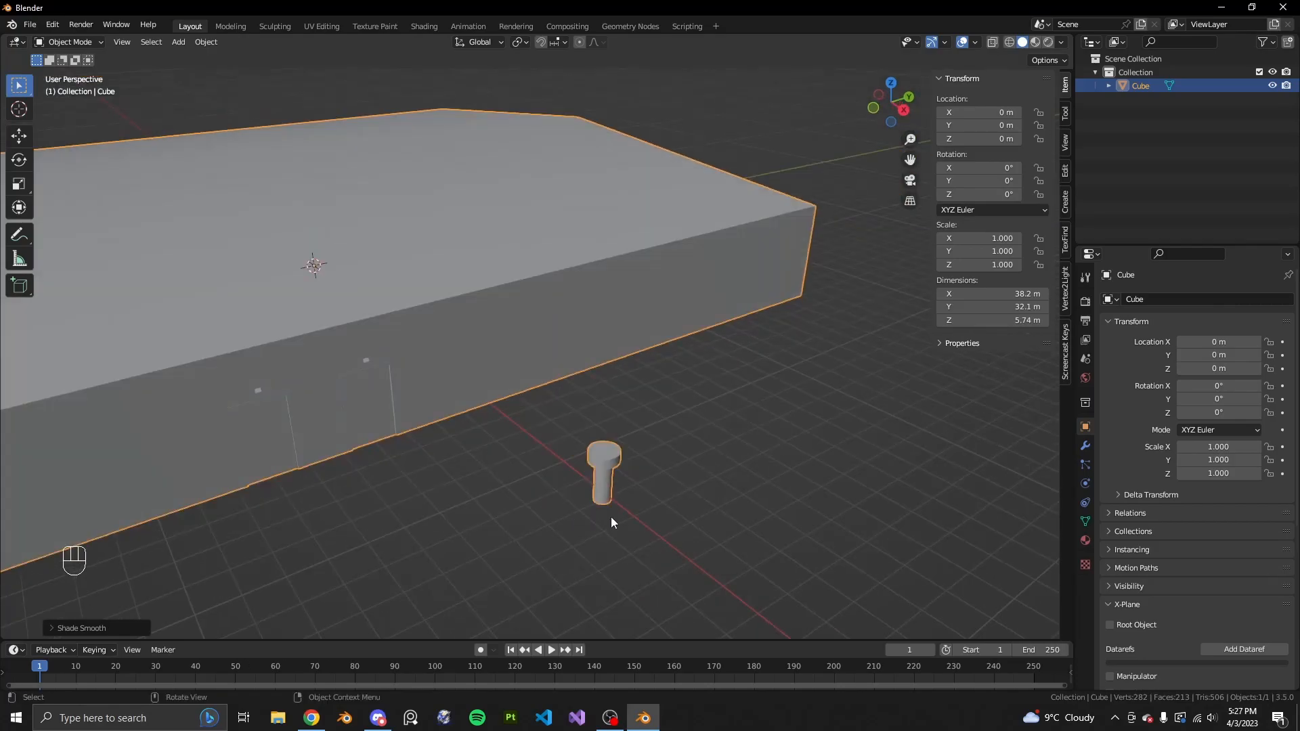
Select the whole capped pipe and shrink it to about a third of its size
key("Tab")
left_click(604, 478)
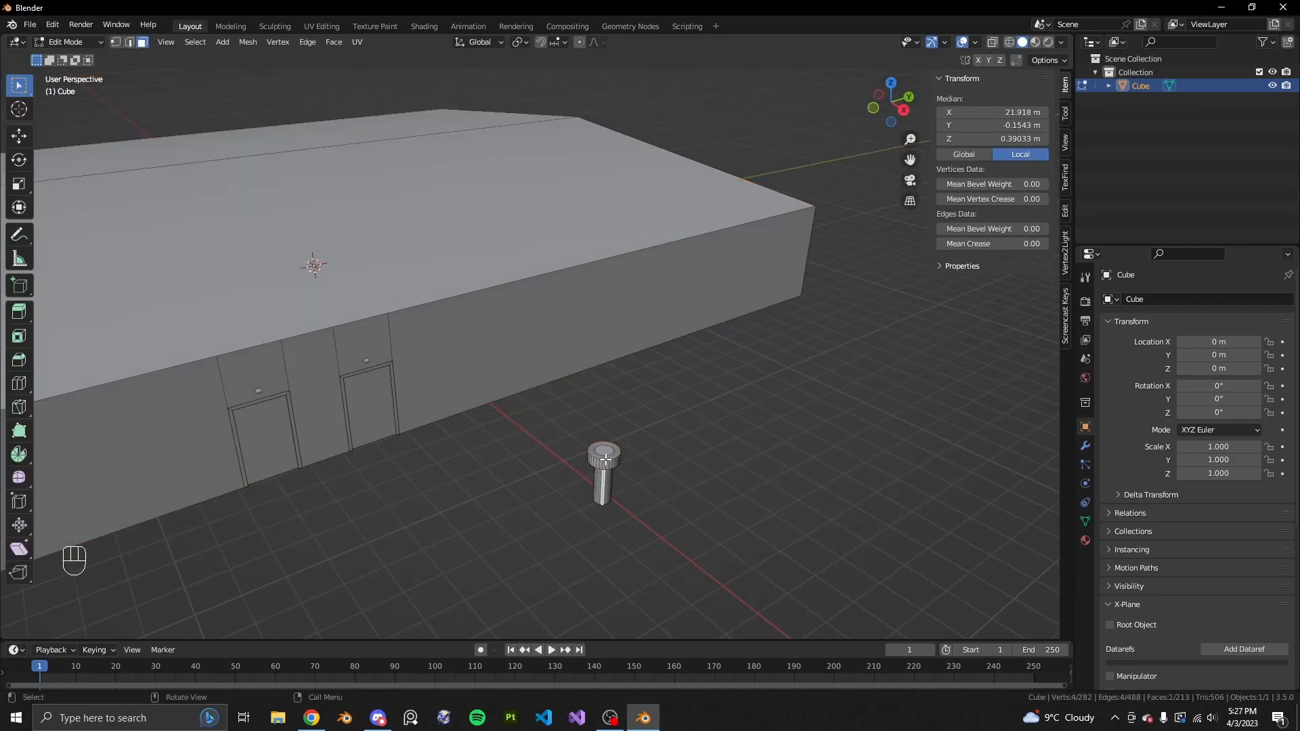
key("l")
scroll(630, 467, "down", 4)
key("s")
left_click(612, 432)
Delete the pipe's bottom face
middle_click_drag(612, 432, 610, 363)
mouse_move(609, 363)
middle_mouse_down("shift")
mouse_move(580, 432)
mouse_move(600, 377)
mouse_move(595, 342)
middle_mouse_up("shift")
scroll(550, 394, "down", 3)
middle_click_drag(528, 432, 485, 372)
left_click(493, 353)
right_click(517, 366)
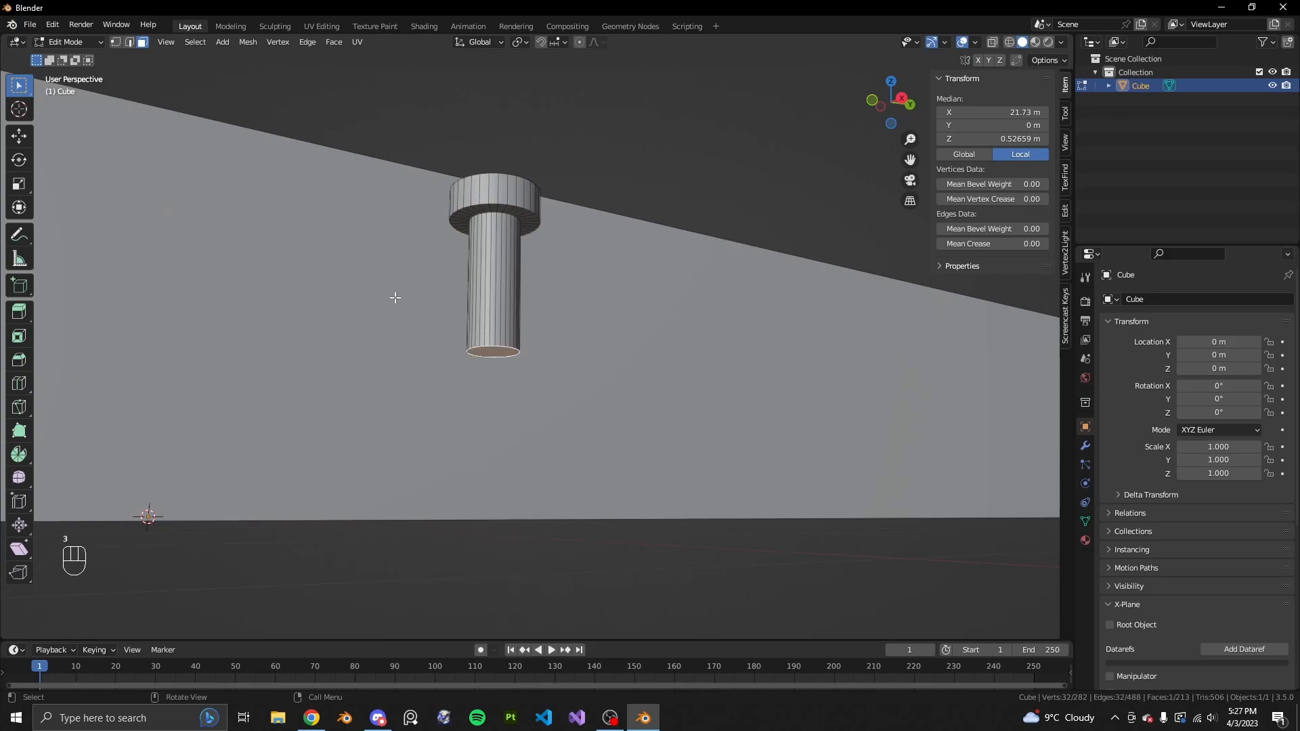
right_click(501, 355)
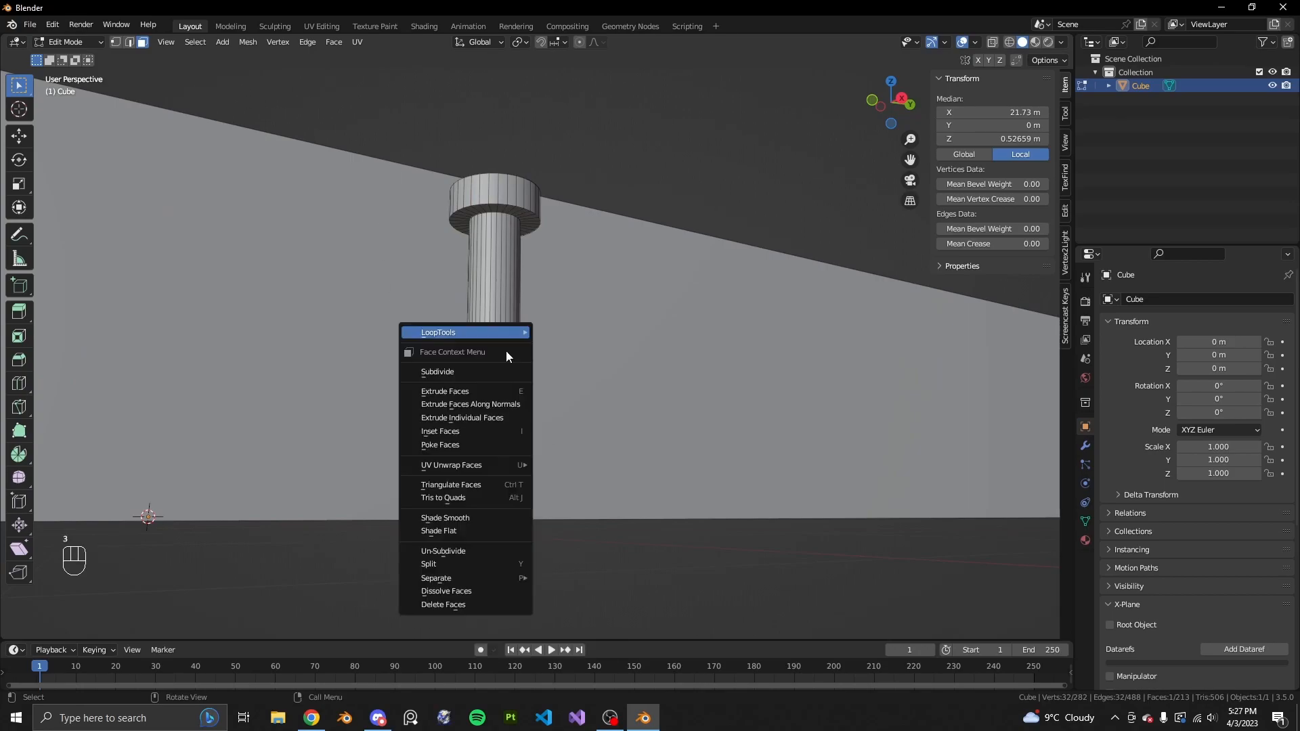
left_click(453, 595)
Raise the whole capped pipe to about Z 5.41 m and move it along negative X over the roof
scroll(461, 575, "down", 8)
middle_click_drag(503, 444, 506, 498)
middle_click_drag(560, 581, 659, 505, "shift")
key("l")
scroll(542, 541, "down", 4)
key("g")
left_click(671, 405)
key("g")
key("x")
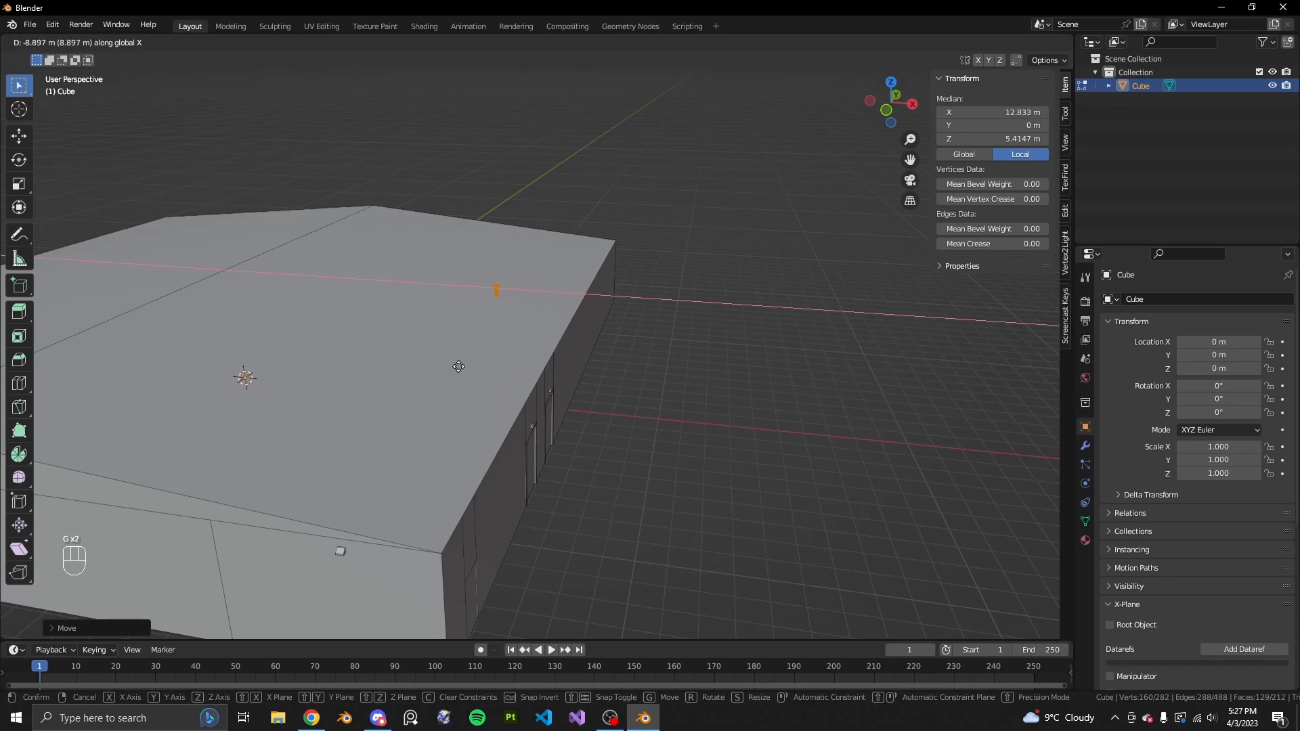
left_click(416, 357)
Enlarge the capped pipe uniformly above the roof
middle_click_drag(434, 363, 696, 452)
scroll(377, 371, "up", 3)
scroll(701, 453, "up", 3)
key("s")
left_click(719, 418)
Lower the pipe into the roof slope and shift it along X, to about X 10.01 m and Z 4.93 m
key("g")
key("z")
left_click(570, 415)
key("g")
key("x")
left_click(637, 426)
key("Tab")
scroll(554, 416, "down", 5)
key("Tab")
key("Tab")
scroll(696, 452, "up", 5)
key("Tab")
key("Tab")
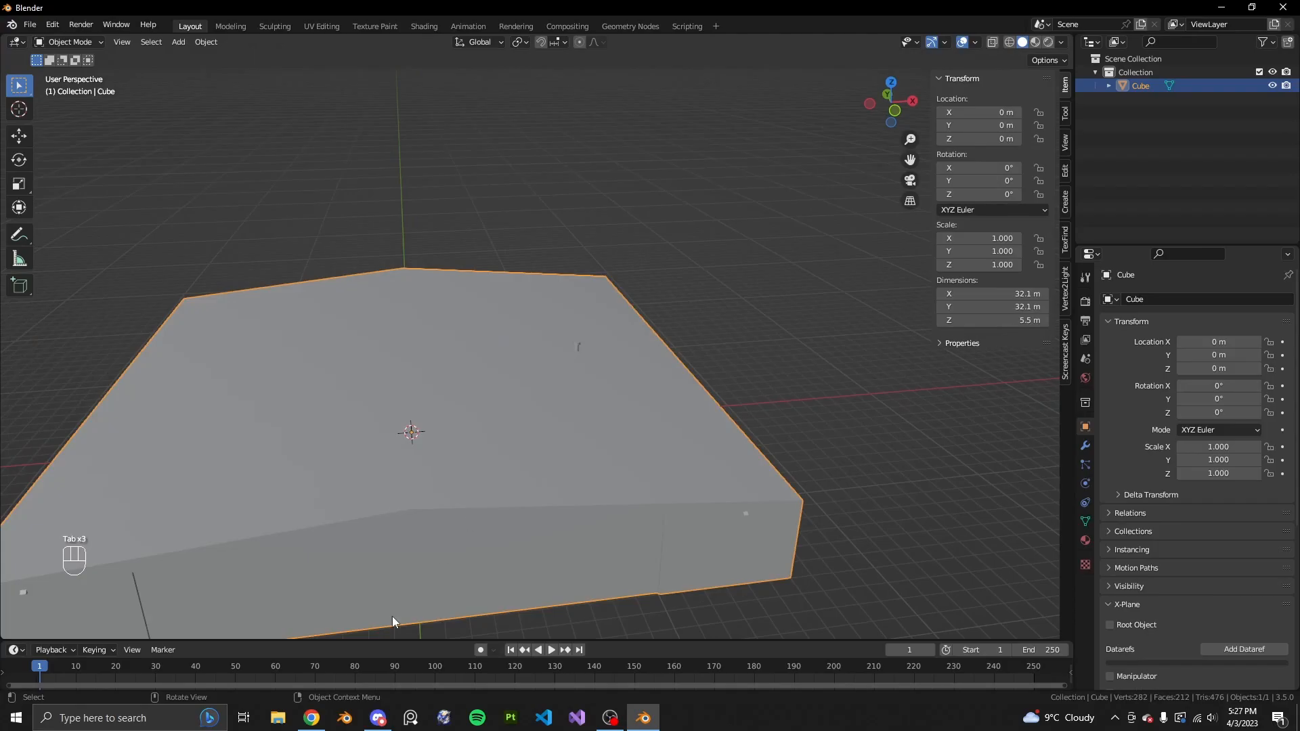
Examine the vents on the hangar roof in the Google Earth reference in Chrome, and return to Blender
left_click(311, 717)
left_click(215, 11)
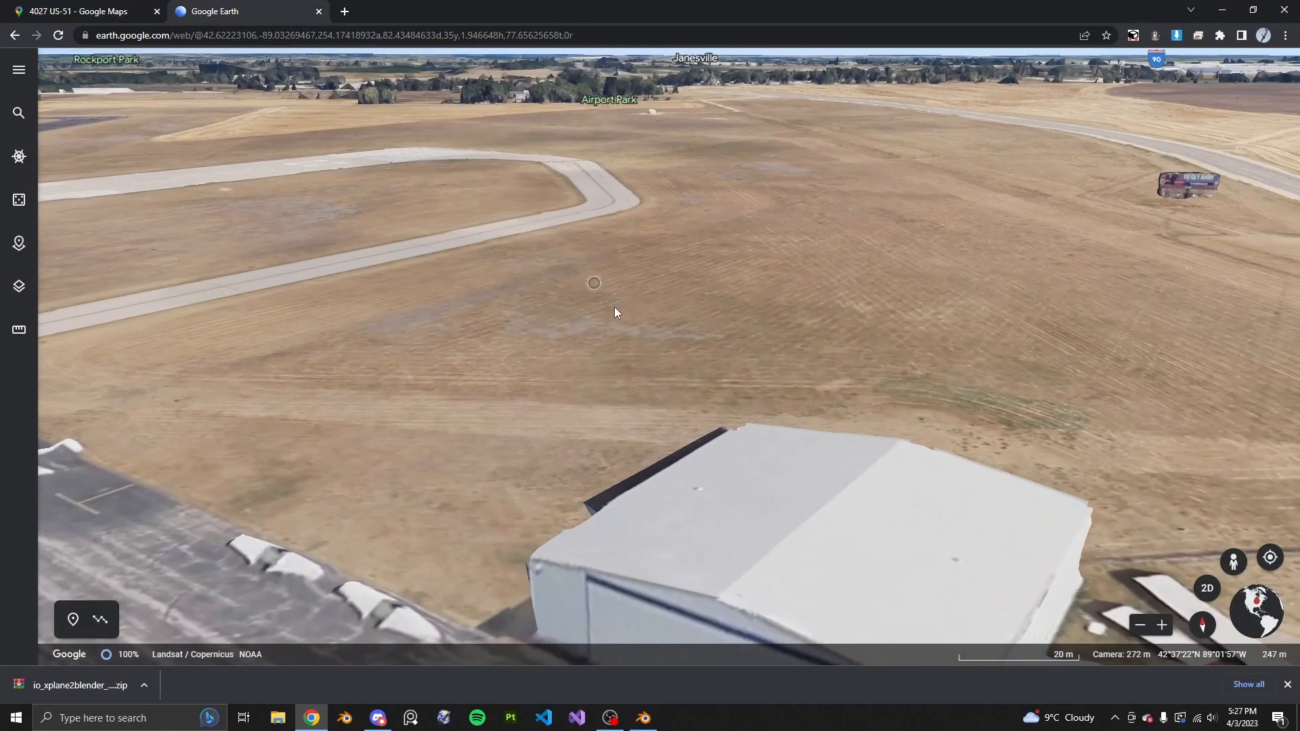
left_click(651, 704)
Switch to wireframe shading and check the pipe's position on the roof slope in front orthographic view
key("Tab")
middle_click_drag(519, 340, 589, 284)
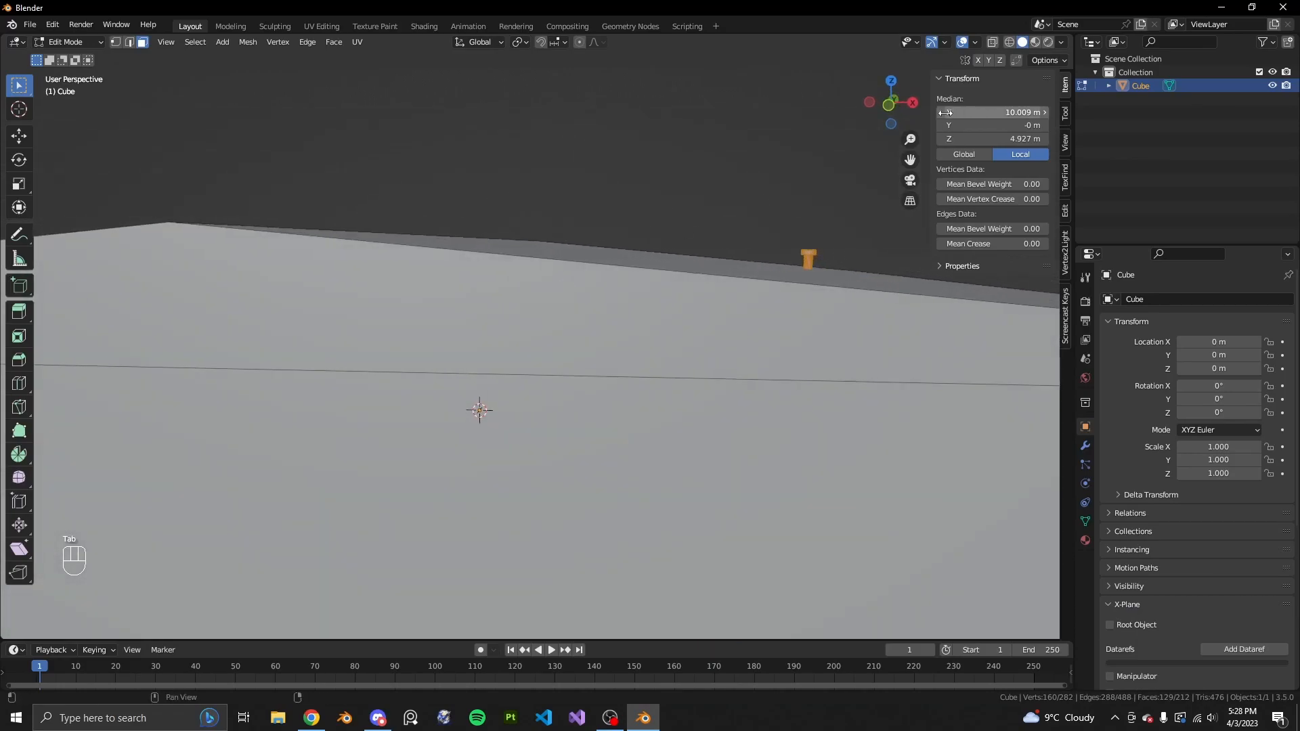
left_click(890, 110)
key("shift+z")
middle_click_drag(691, 323, 734, 335, "shift")
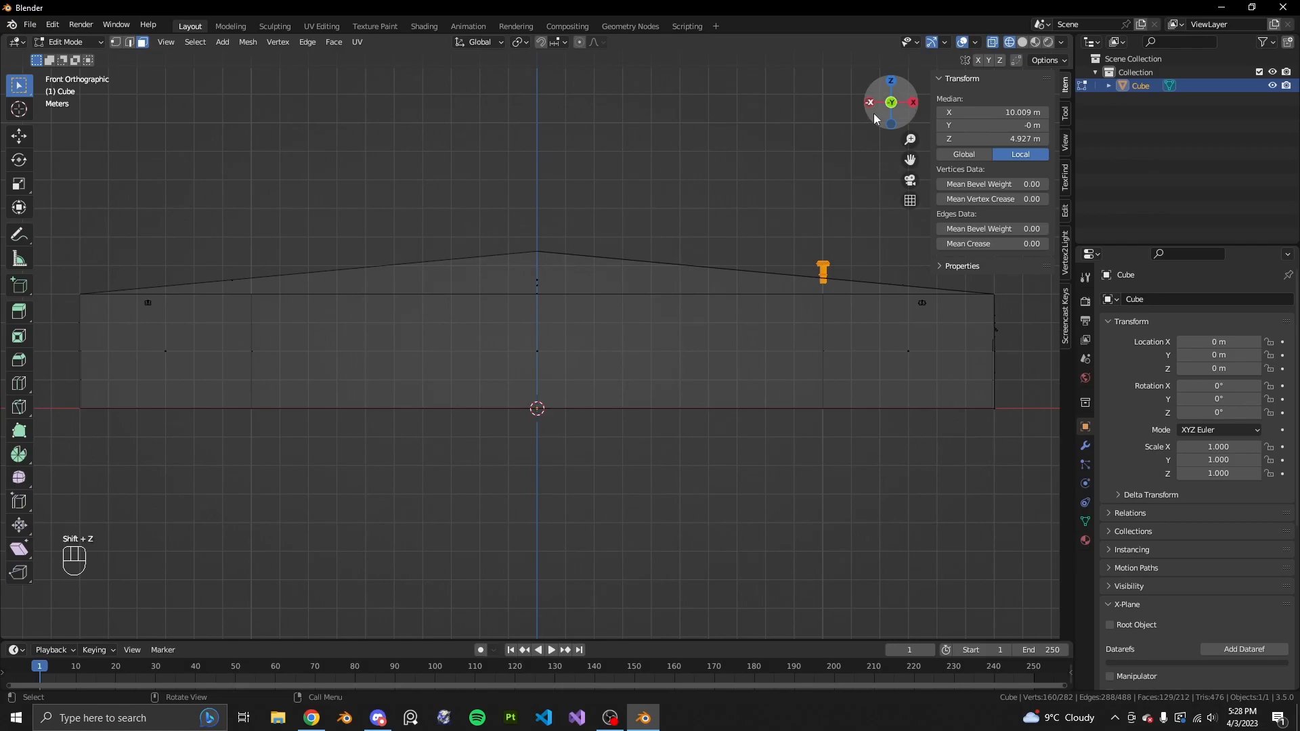
middle_click_drag(859, 291, 841, 314)
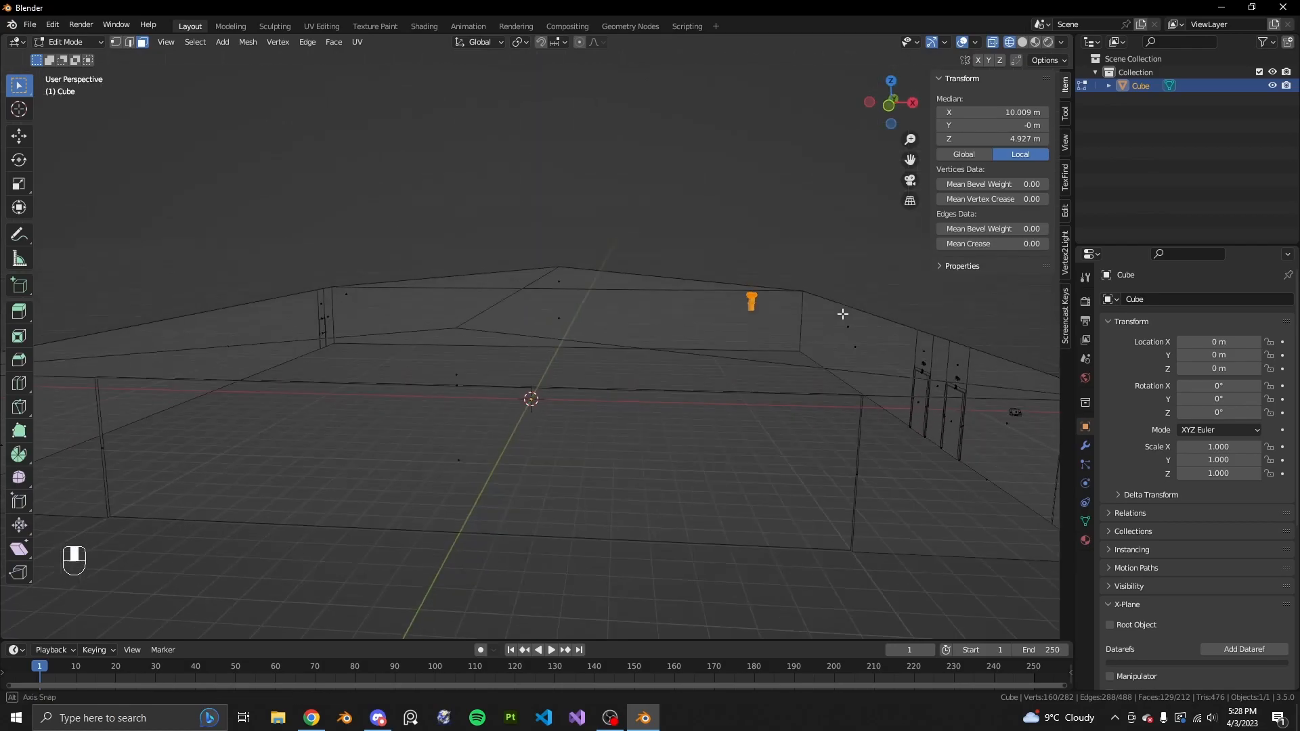
Duplicate the vent pipe along X in front orthographic wireframe view, placing the copy on the opposite roof slope at about X -10.21 m
key("shift+z")
left_click(888, 108)
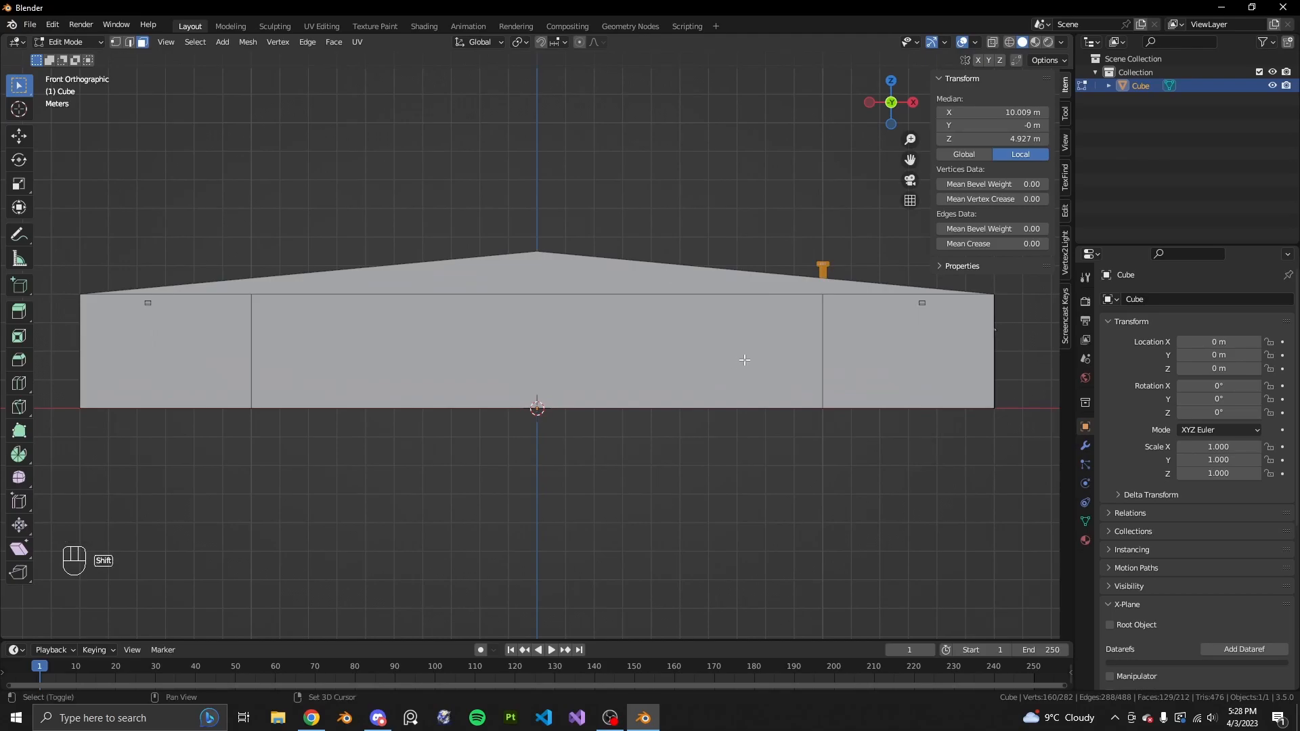
key("shift+z")
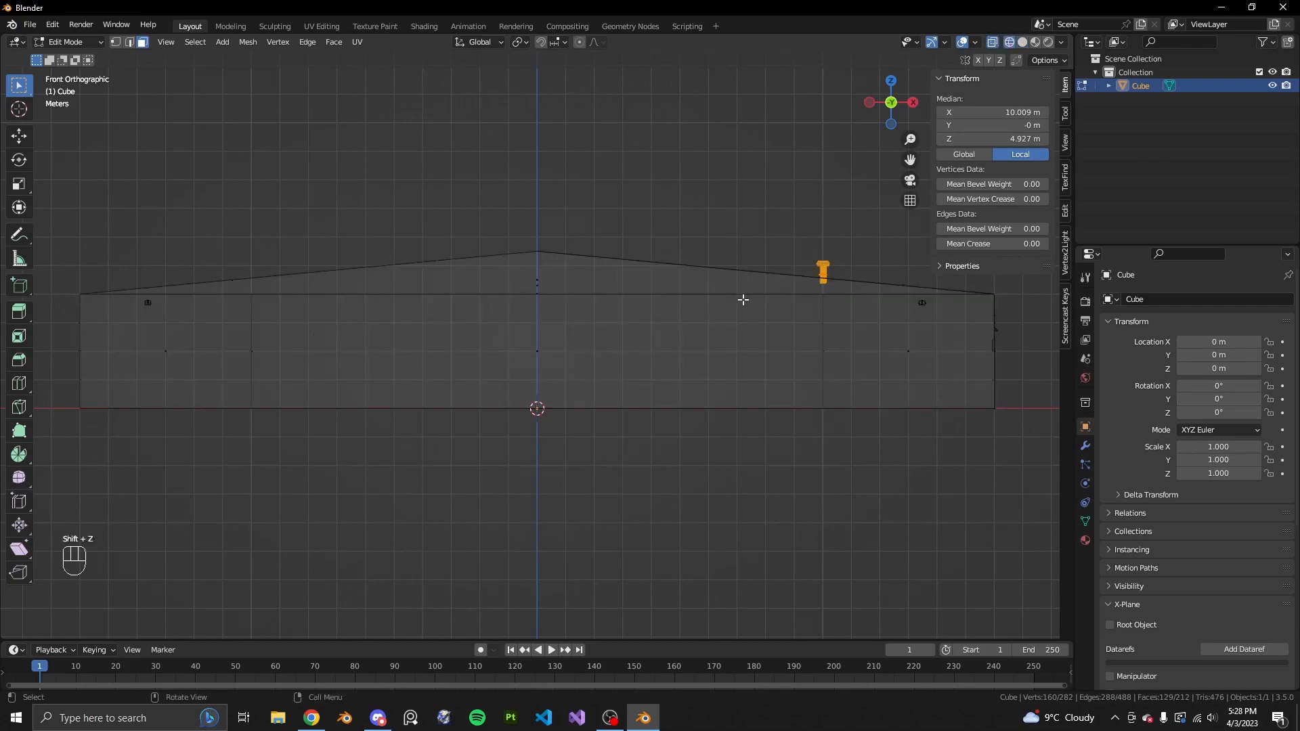
scroll(854, 276, "up", 4)
middle_click_drag(627, 350, 260, 458, "shift")
scroll(781, 348, "down", 3)
middle_click_drag(442, 348, 743, 363, "shift")
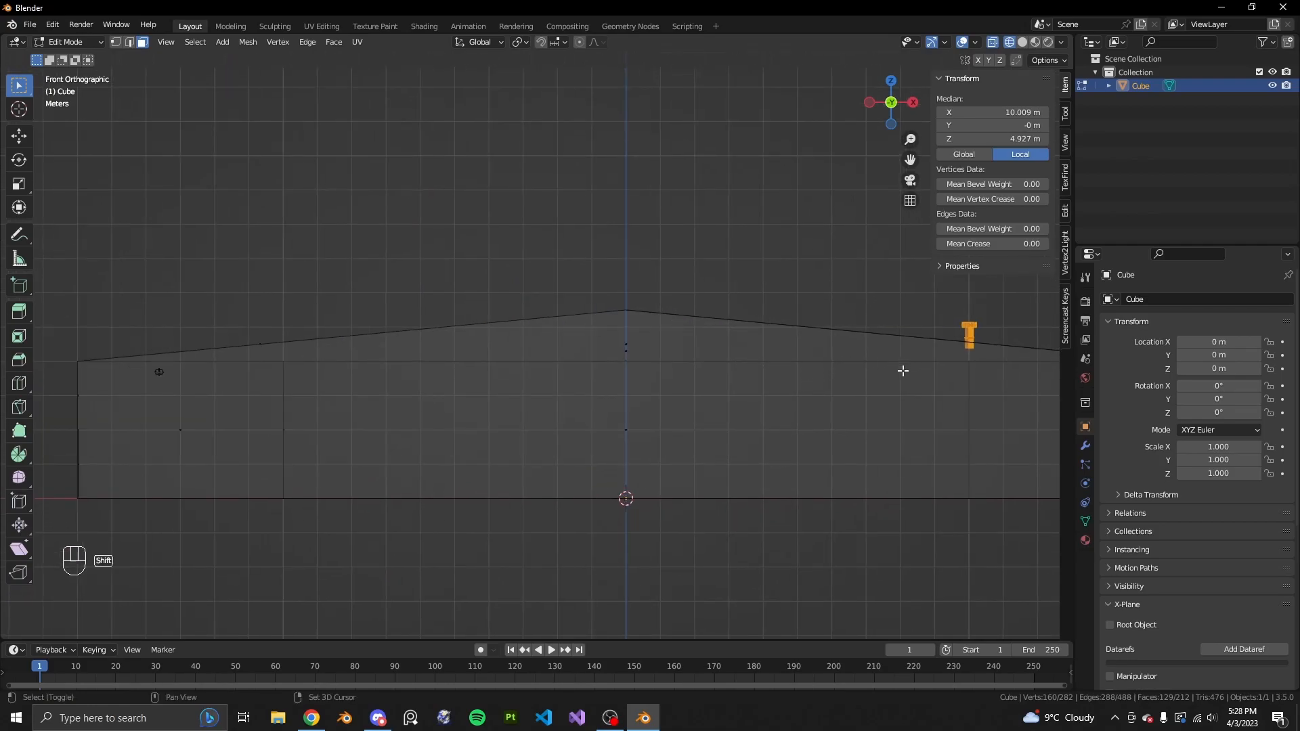
key("shift+d")
key("x")
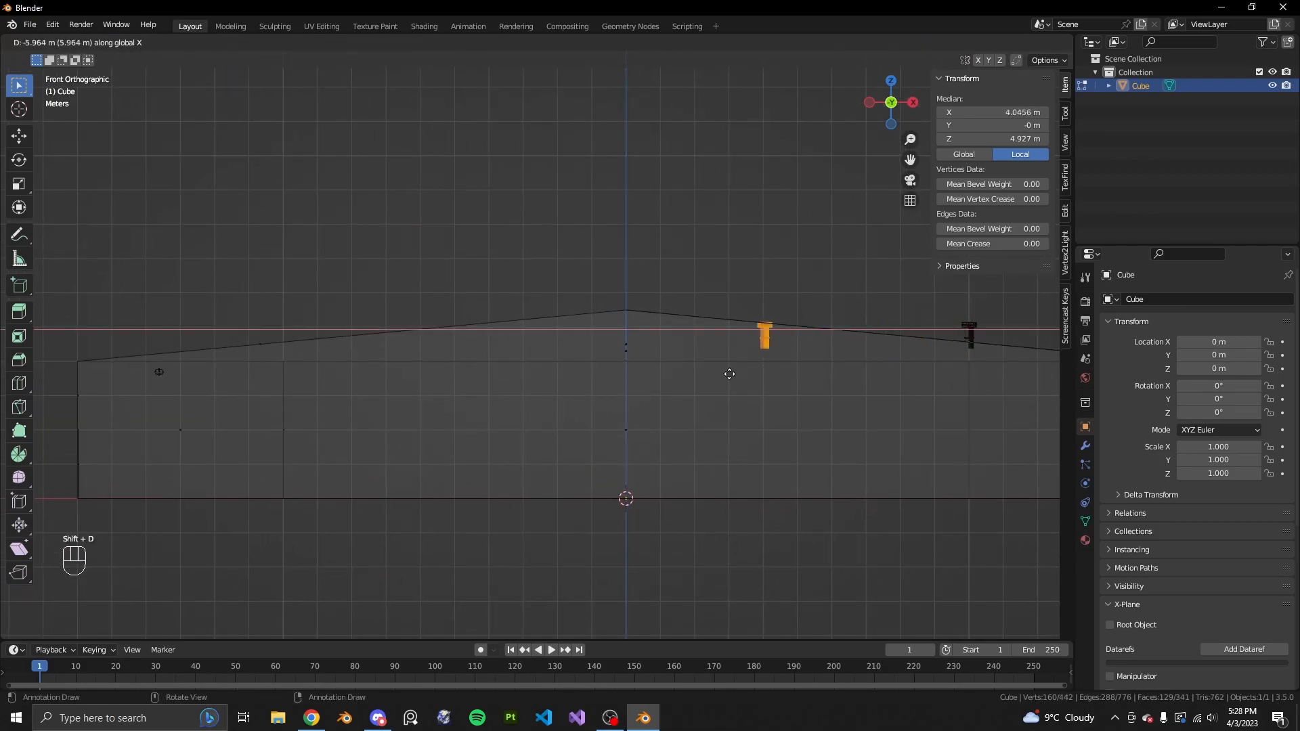
left_click(247, 389)
Check how the copied pipe meets the roof slope, and view both vents on the roof in solid shading
middle_click_drag(281, 357, 609, 384, "shift")
scroll(790, 471, "up", 9)
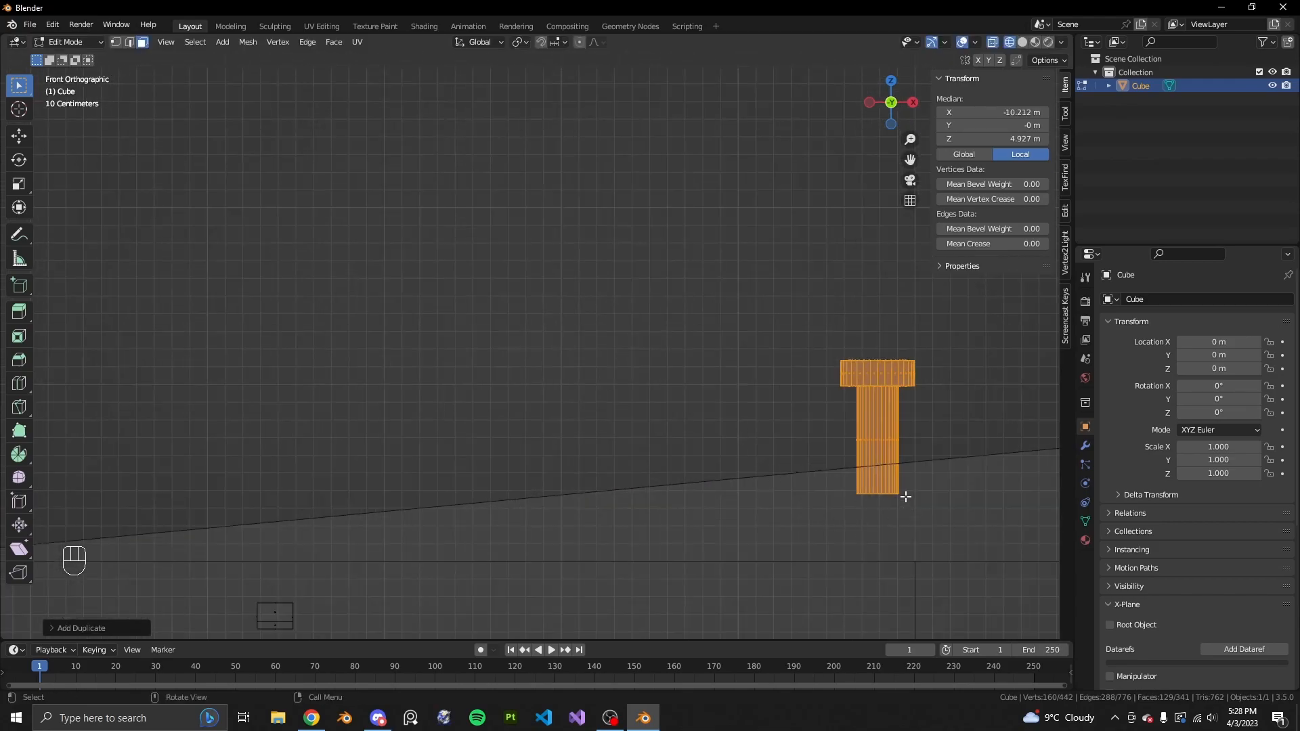
scroll(867, 486, "down", 9)
middle_click_drag(885, 424, 554, 444, "shift")
scroll(468, 418, "down", 1)
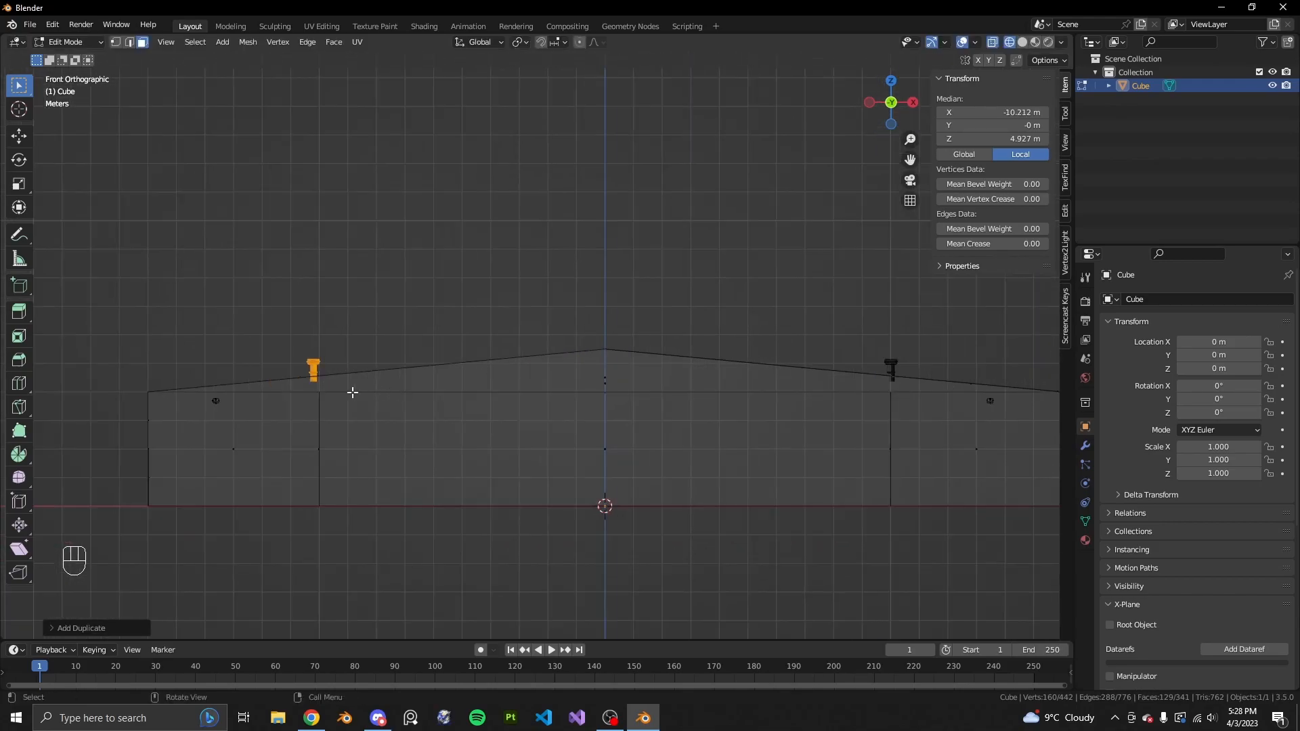
key("Tab")
mouse_move(838, 450)
middle_mouse_down()
mouse_move(685, 497)
mouse_move(729, 422)
middle_mouse_up()
key("shift+z")
left_click(742, 486)
scroll(738, 467, "up", 3)
scroll(717, 421, "down", 4)
middle_click_drag(640, 427, 602, 406)
scroll(726, 411, "up", 2)
left_click(602, 407)
scroll(616, 413, "up", 2)
Select all outer perimeter edges of the roof on the hangar mesh, including the gable slopes and both eaves
key("Tab")
key("2")
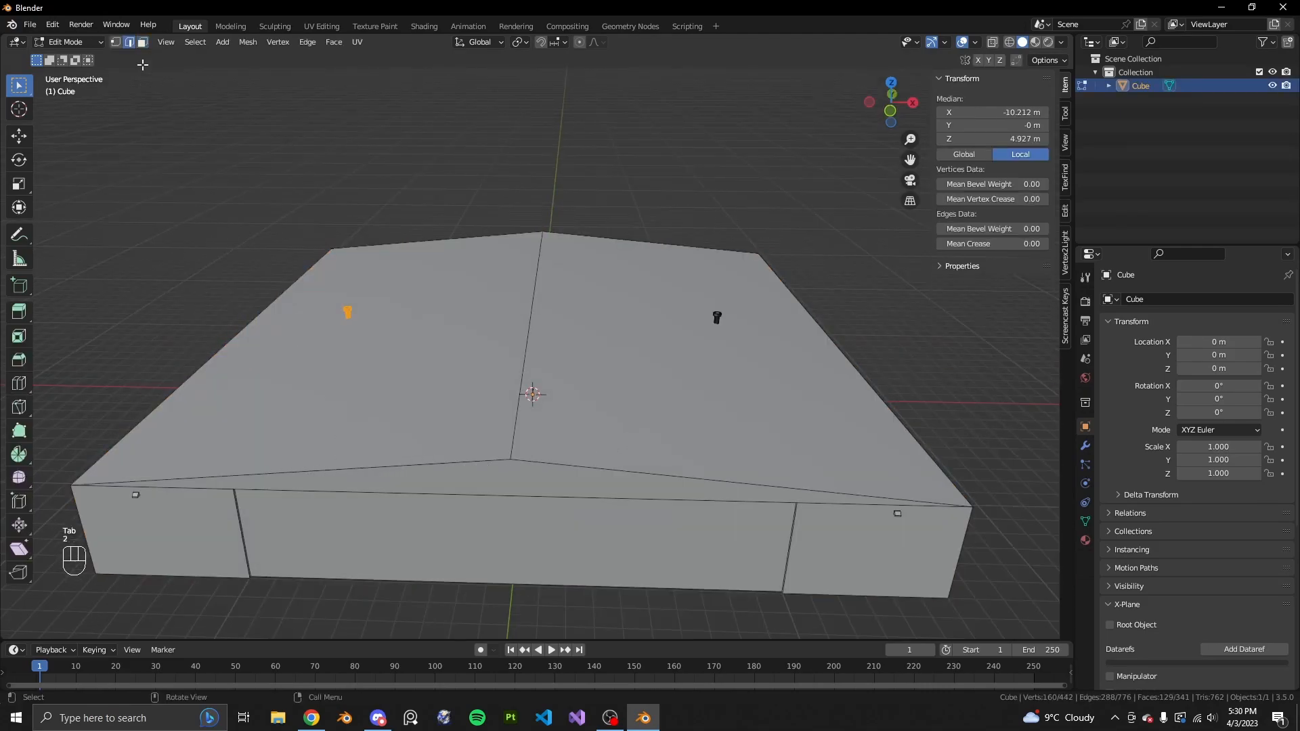
left_click(313, 469)
left_click(667, 476, "shift")
middle_click_drag(749, 449, 613, 440)
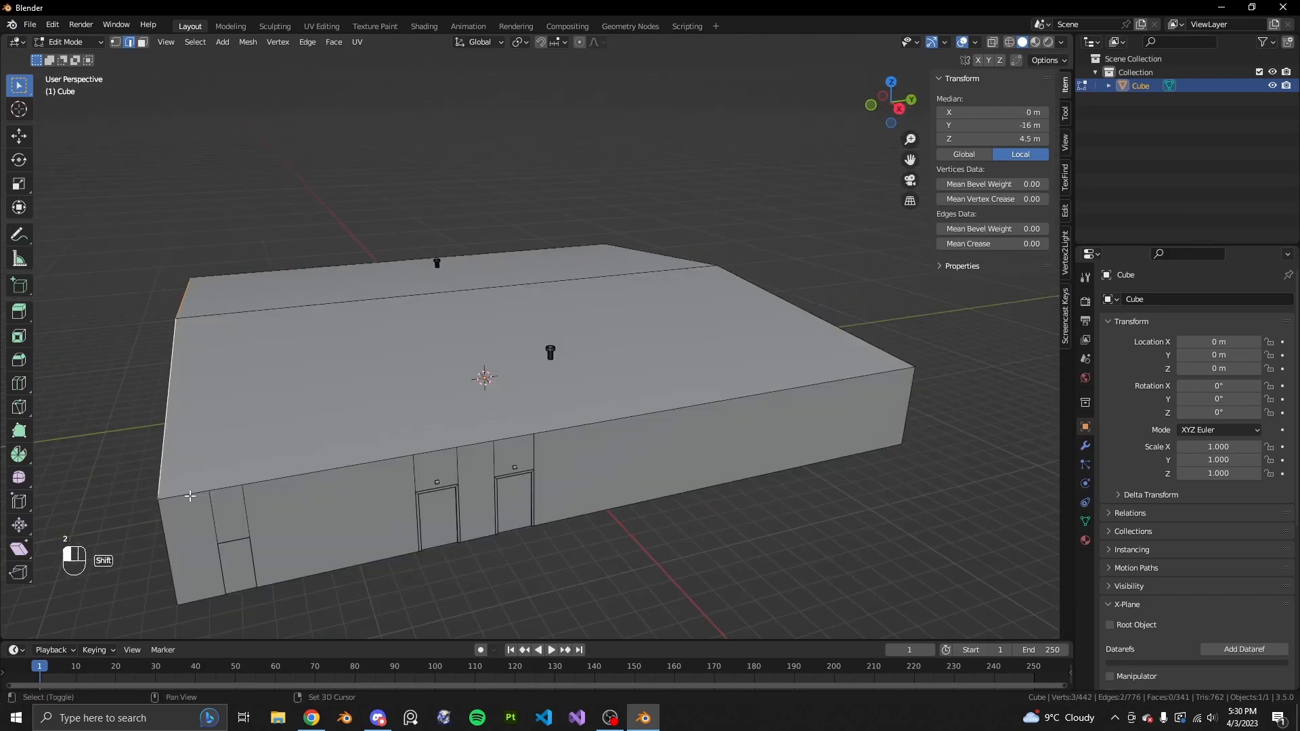
middle_click_drag(684, 289, 528, 412)
left_click(778, 344, "shift")
middle_click_drag(777, 343, 348, 542)
left_click(316, 537, "shift")
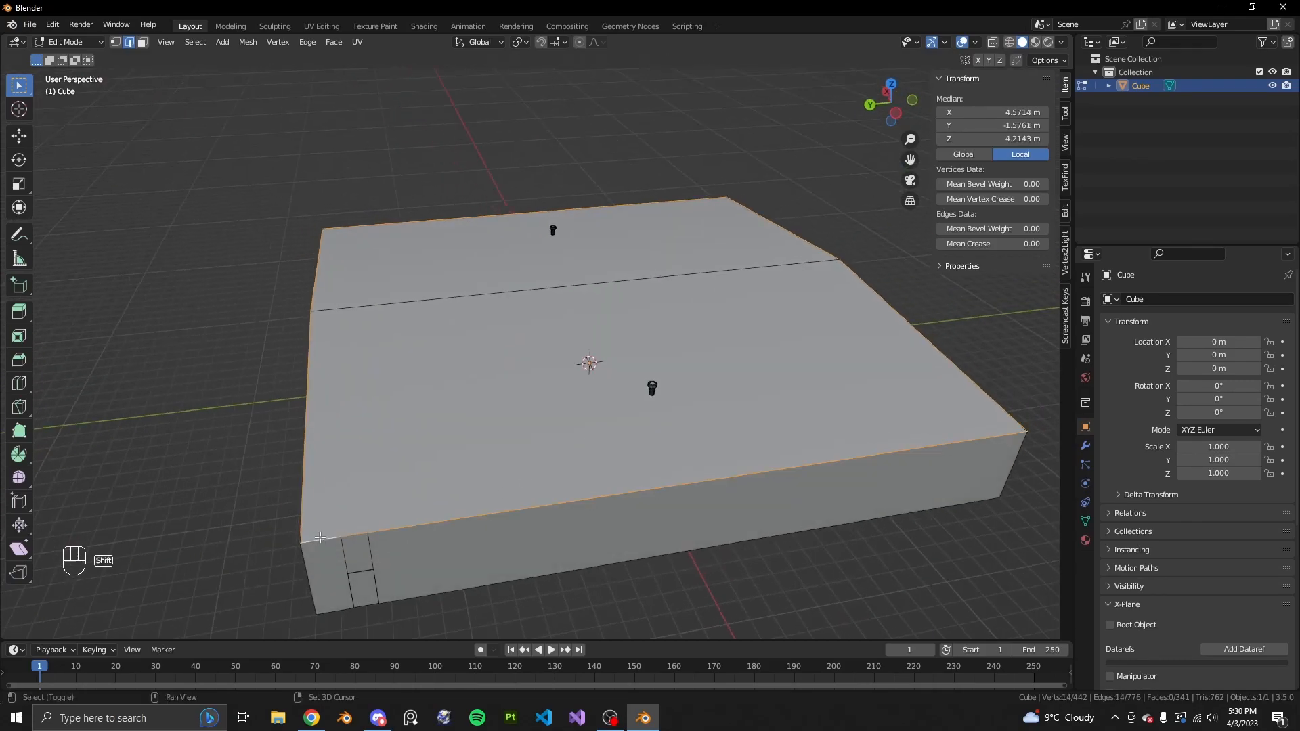
Duplicate the selected roof perimeter edges in place and separate the copy into its own object
middle_click_drag(656, 448, 811, 394)
scroll(811, 394, "up", 4)
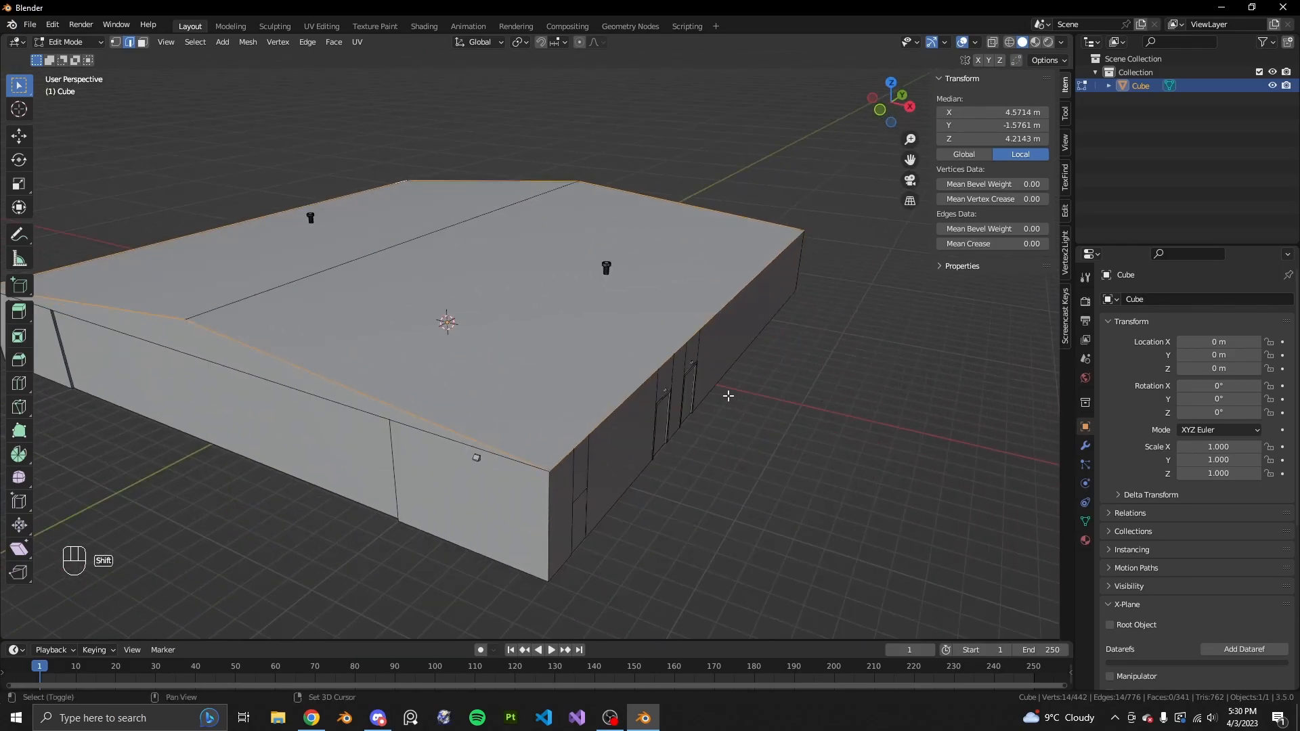
middle_click_drag(728, 397, 909, 445)
key("shift+d")
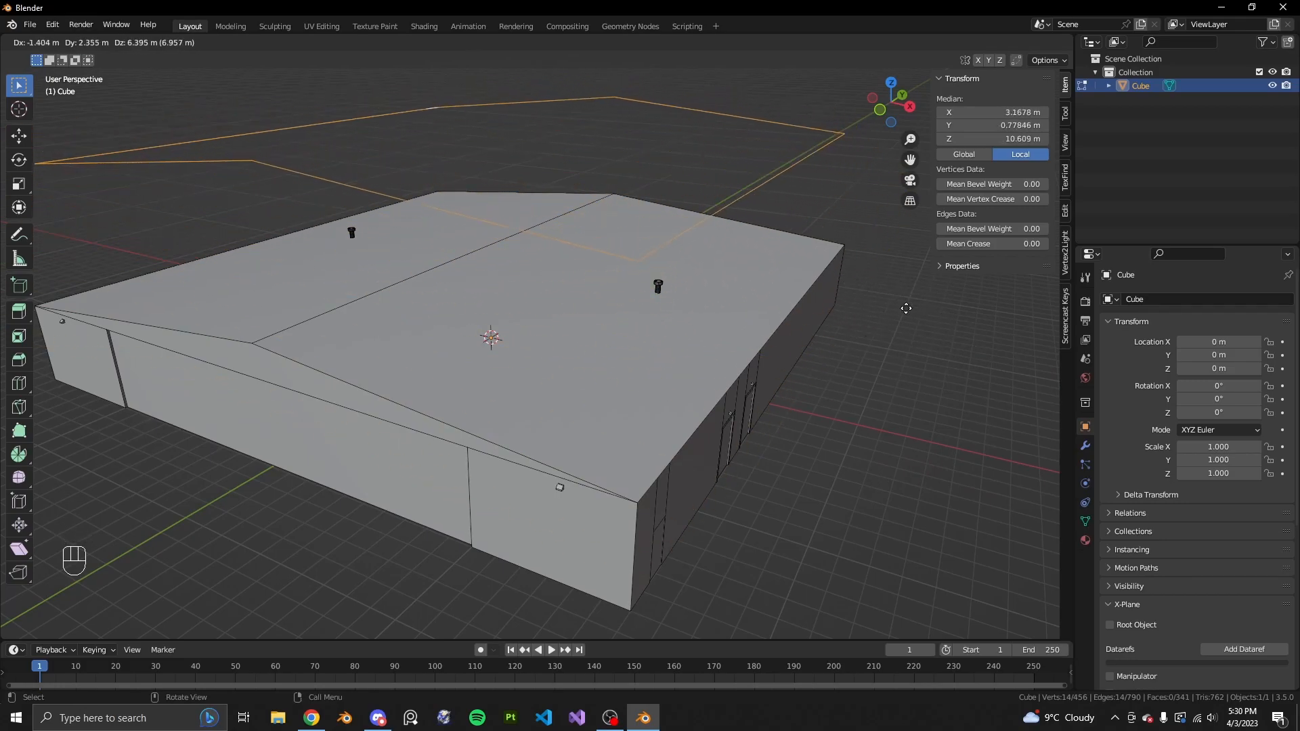
key("Escape")
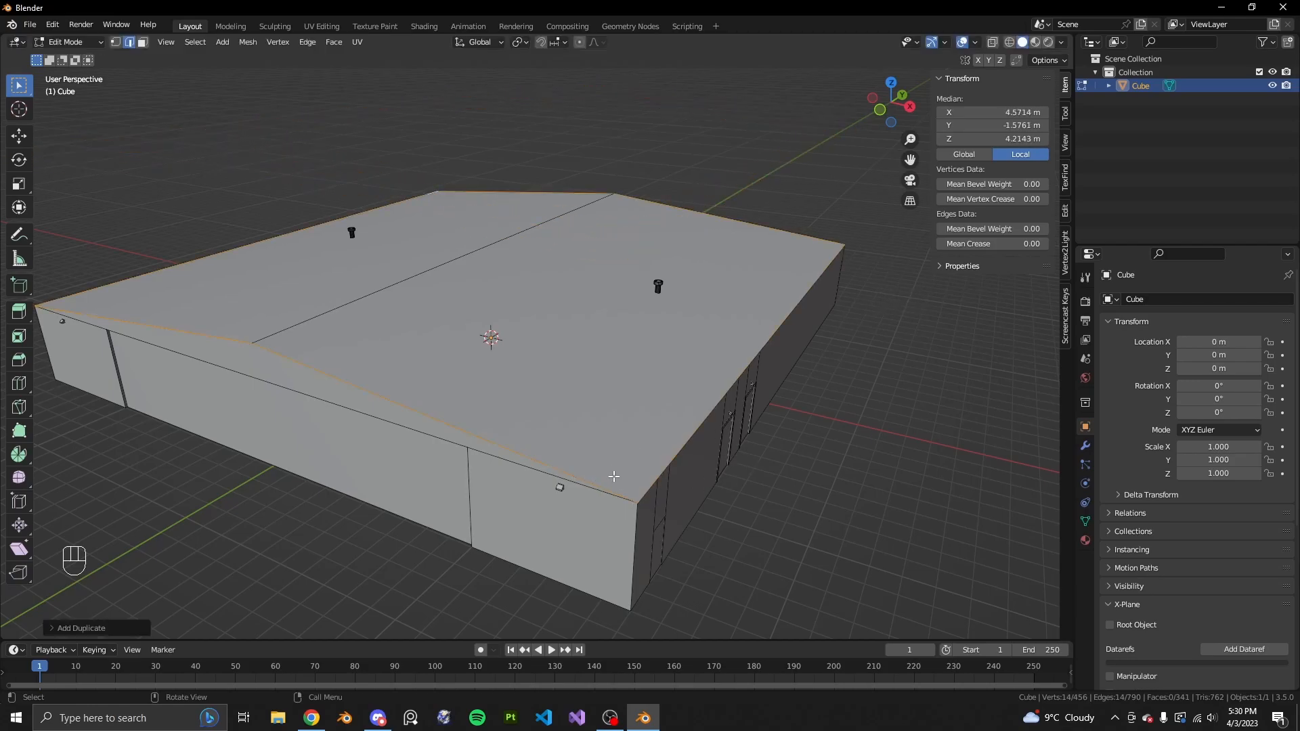
key("p")
left_click(653, 478)
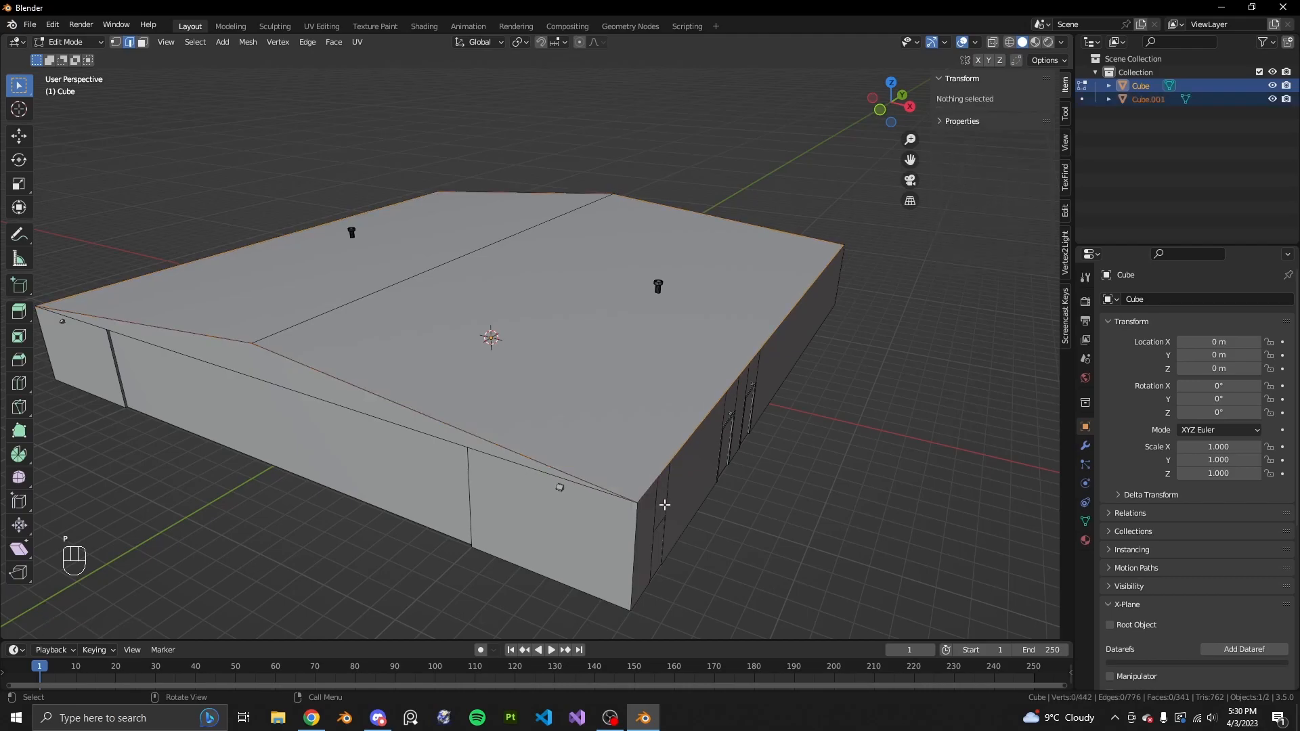
key("Tab")
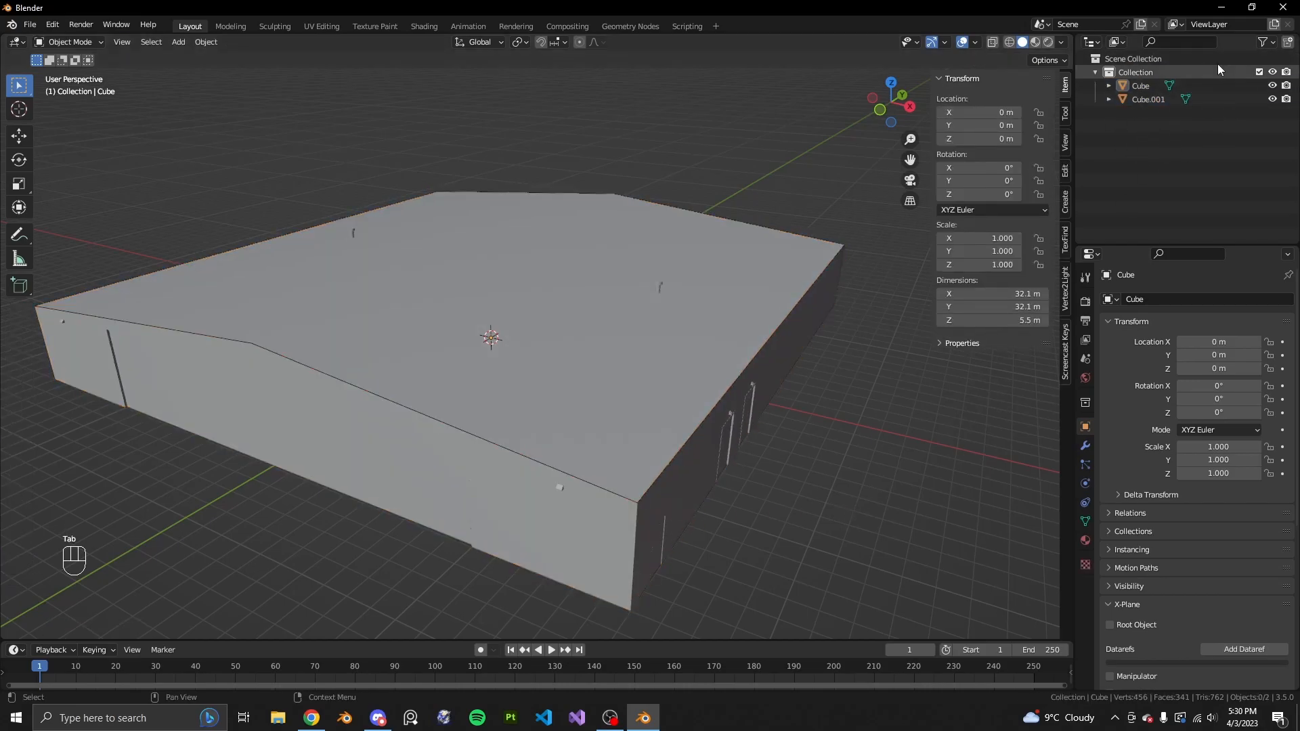
Dissolve the extra vertices along both eaves of the separated outline Cube.001, keeping only the corners and ridge ends
left_click(1148, 101)
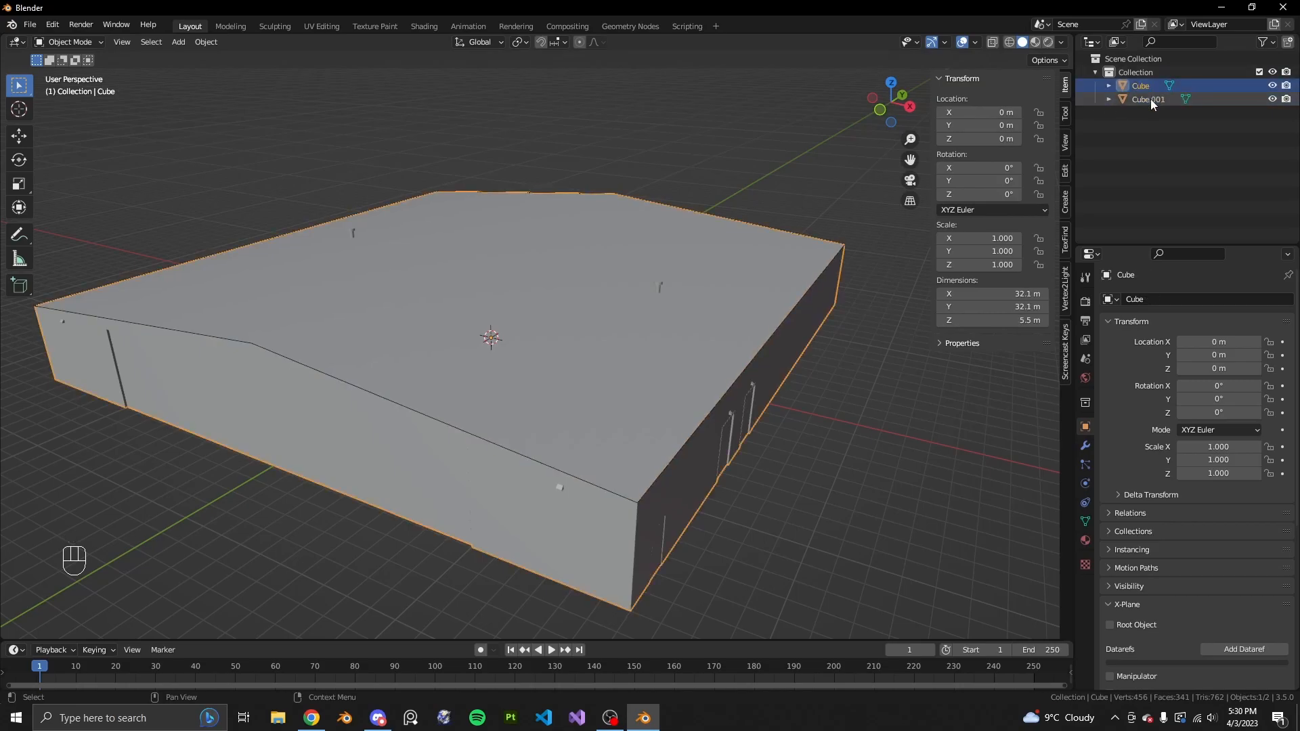
scroll(779, 237, "down", 2)
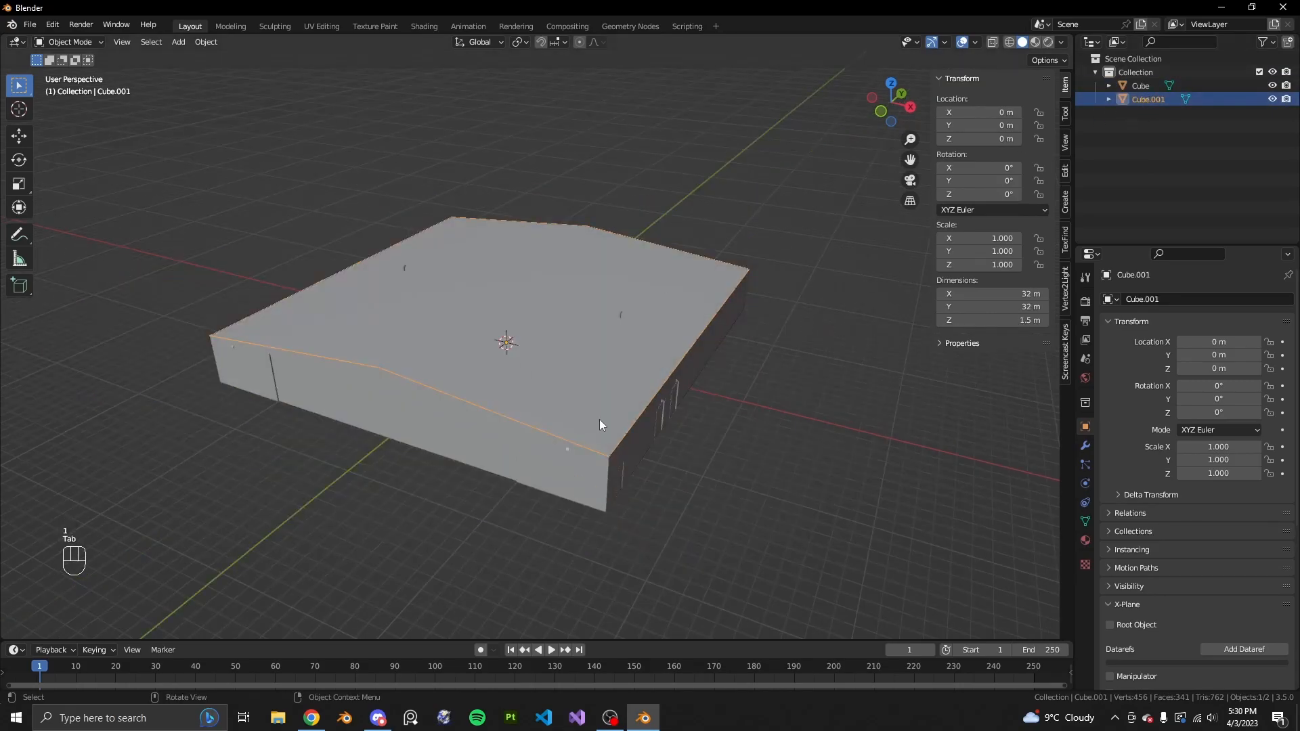
key("Tab")
middle_click_drag(613, 388, 672, 472)
key("1")
key("2")
key("1")
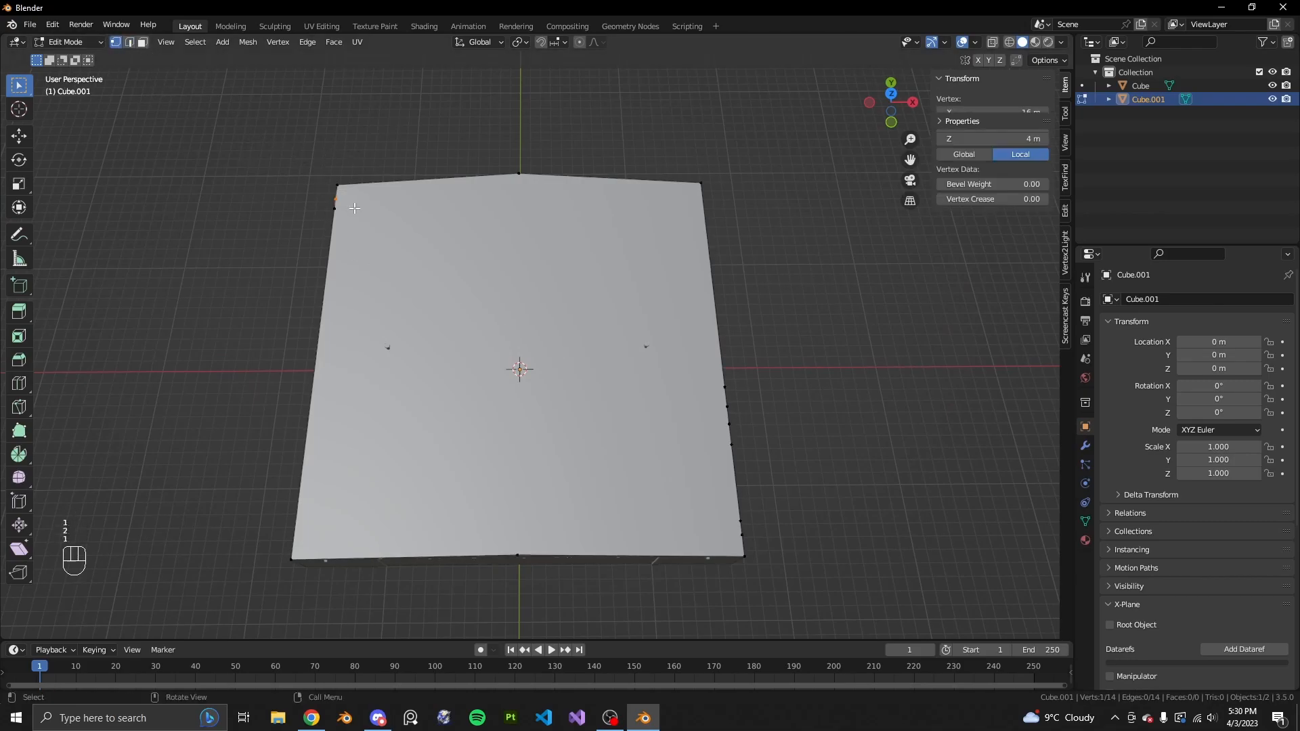
left_click(892, 96)
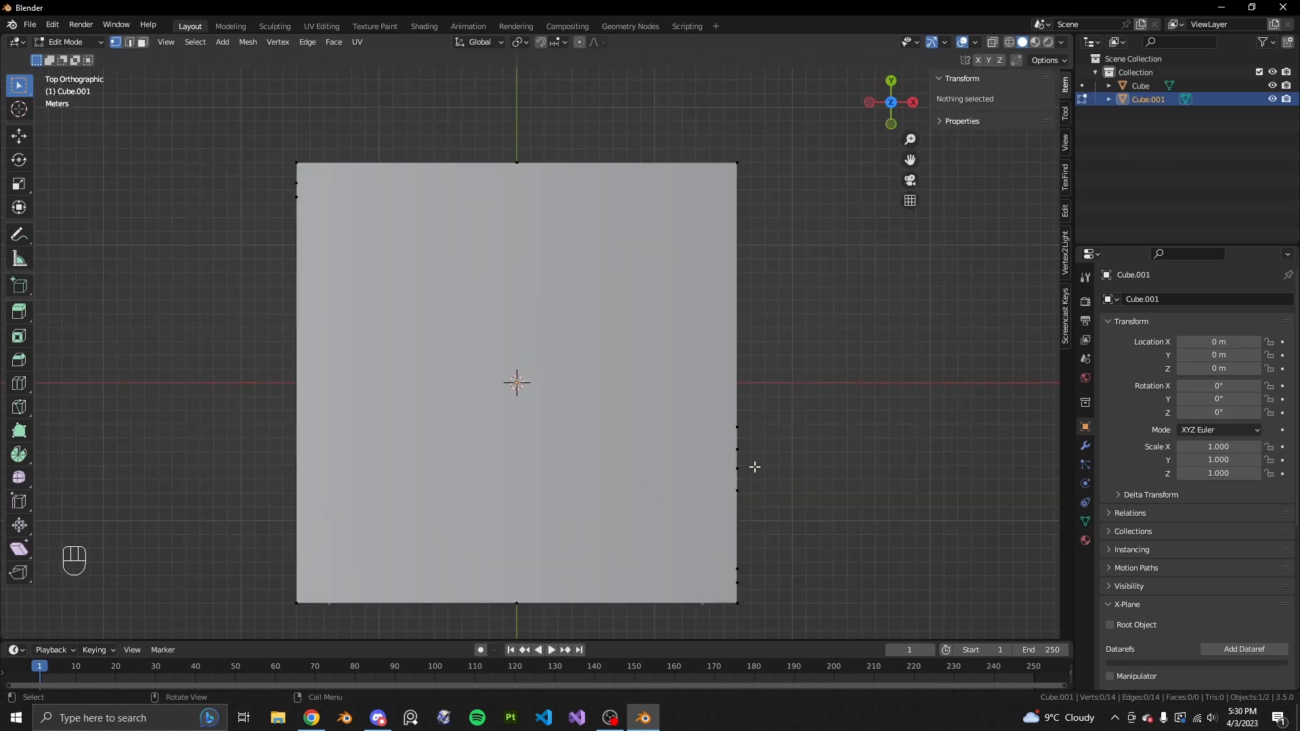
left_click(738, 427)
left_click(738, 583)
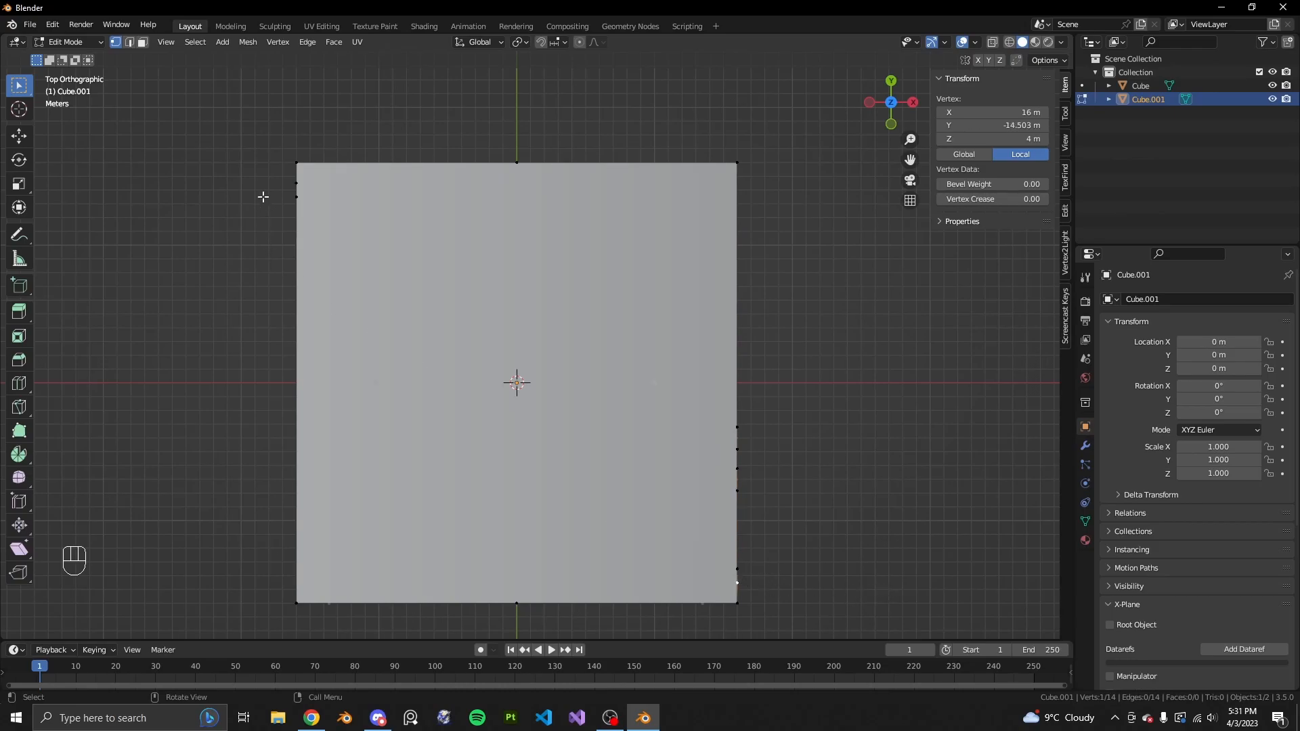
left_click_drag(168, 171, 894, 594)
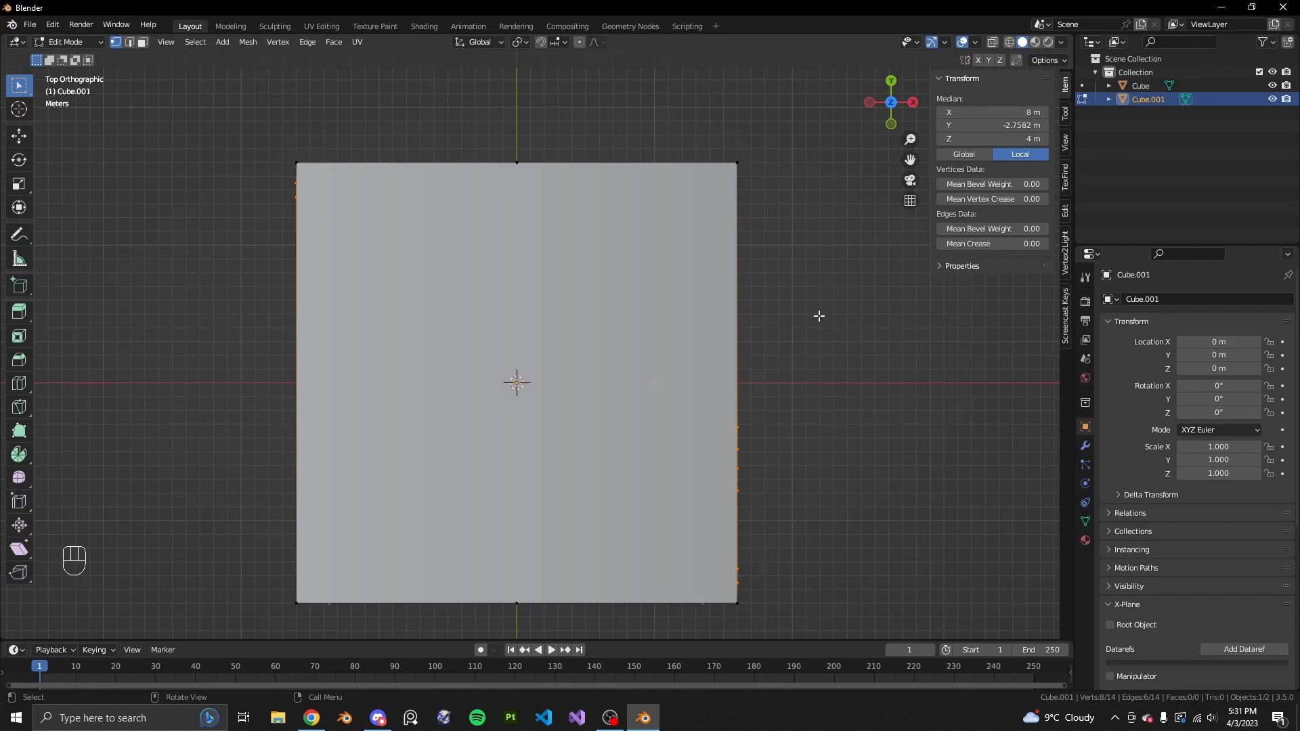
right_click(506, 386)
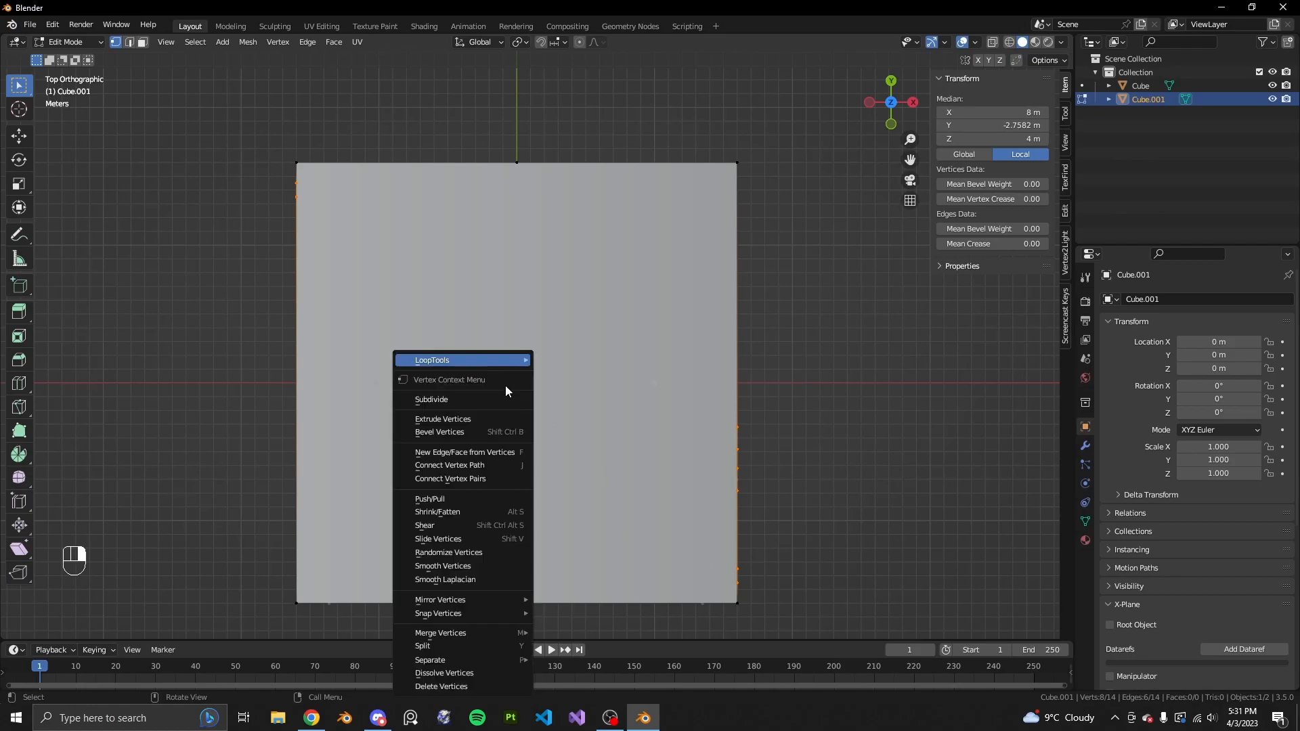
left_click(482, 673)
Connect the two ridge-end vertices of the outline with a new edge along the roof ridge
middle_click_drag(589, 526, 621, 452)
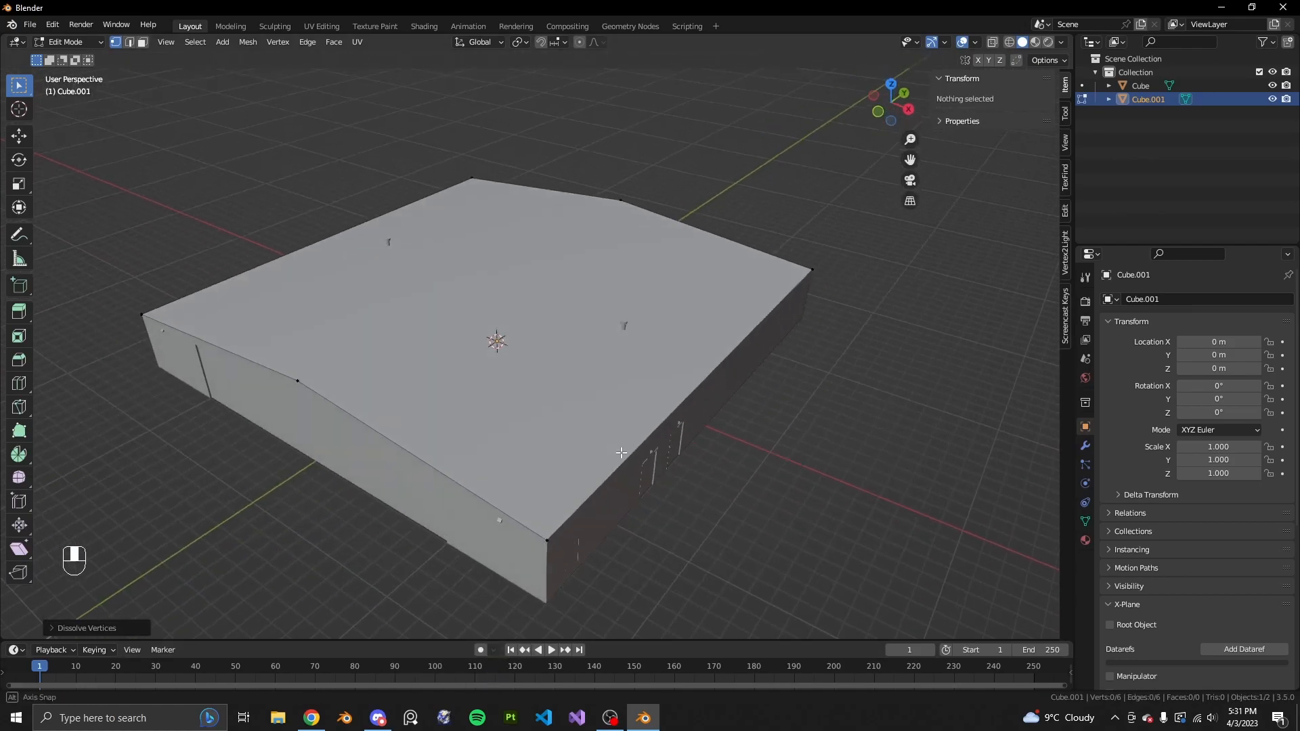
middle_click_drag(619, 508, 400, 445)
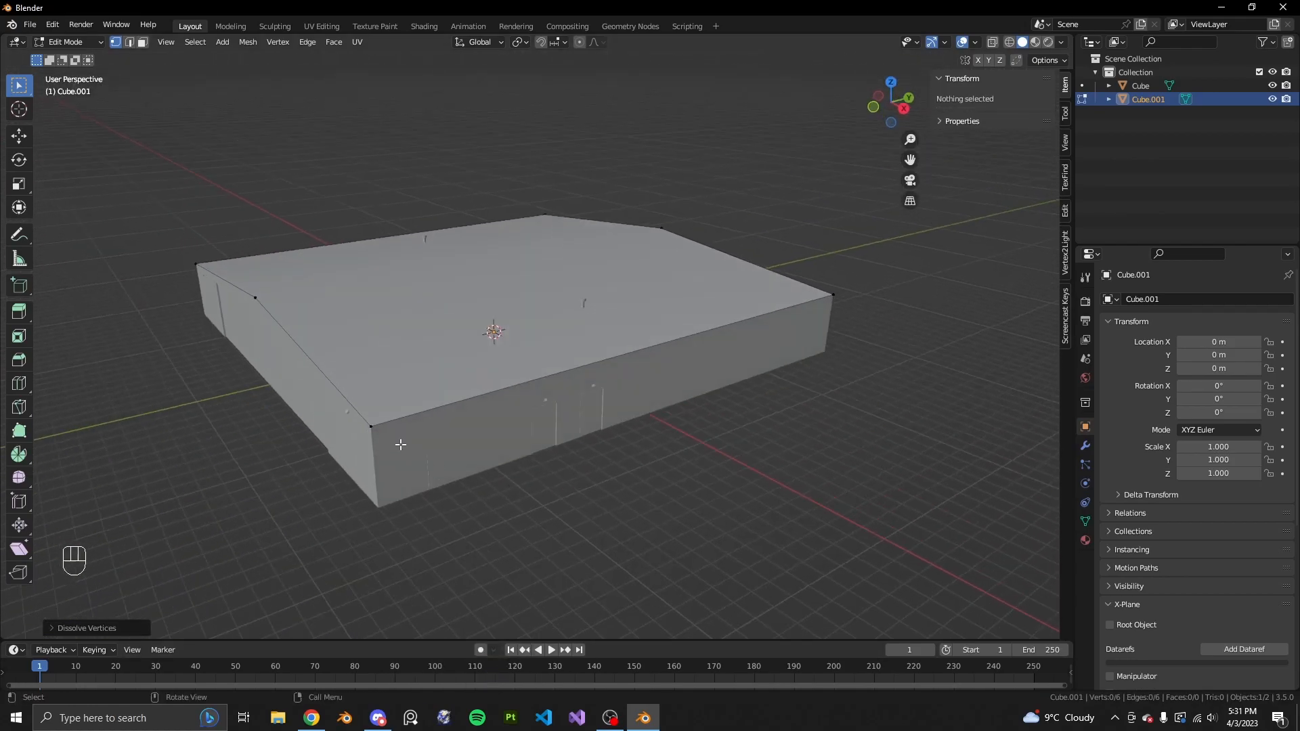
left_click(400, 445)
middle_click_drag(606, 435, 494, 467)
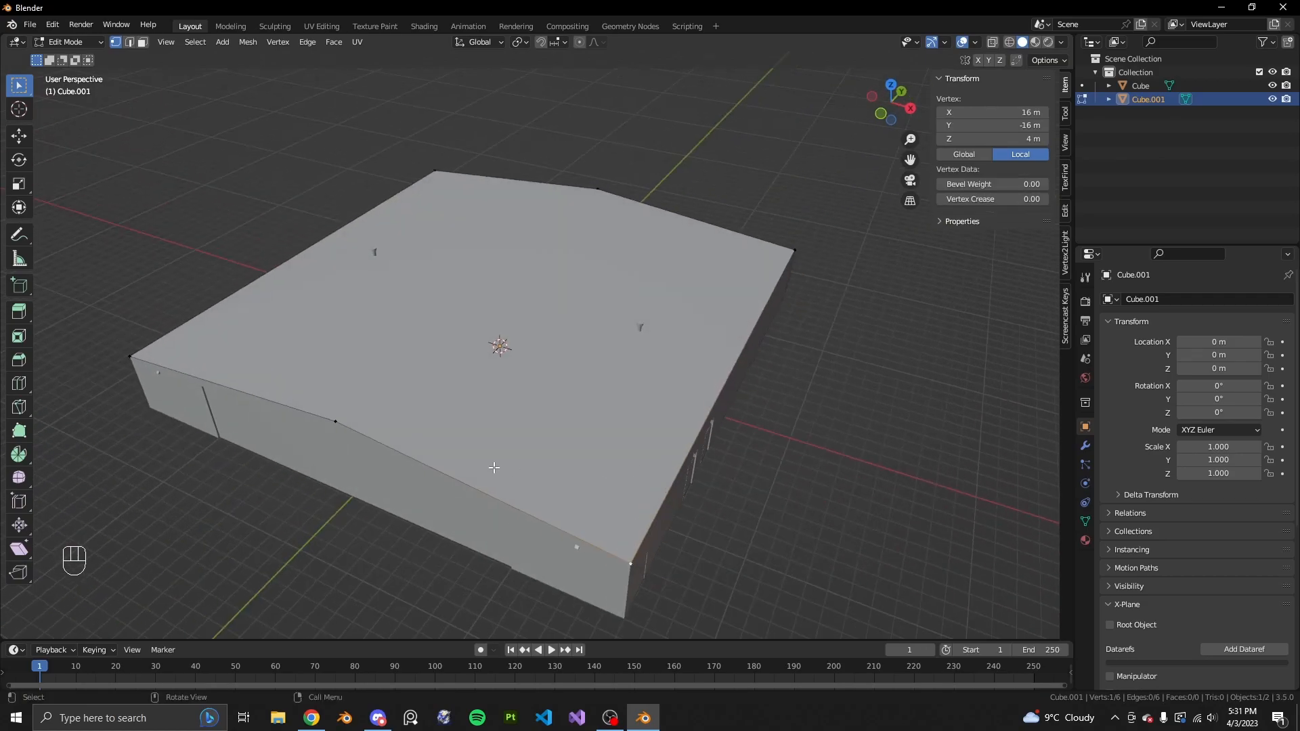
left_click(337, 416)
left_click(602, 191, "shift")
middle_click_drag(439, 364, 515, 379)
scroll(547, 436, "up", 3)
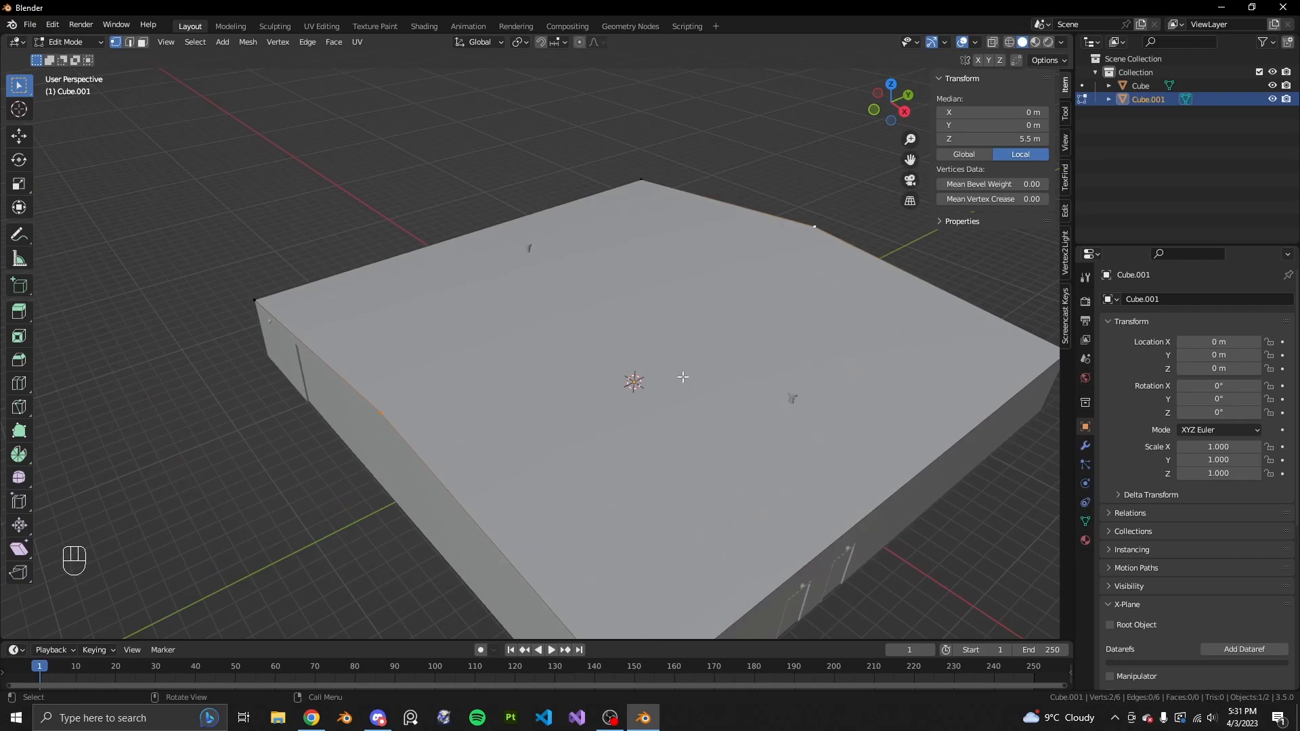
key("f")
middle_click_drag(633, 428, 701, 418)
key("Tab")
middle_click_drag(727, 348, 627, 329)
middle_click_drag(497, 382, 643, 396)
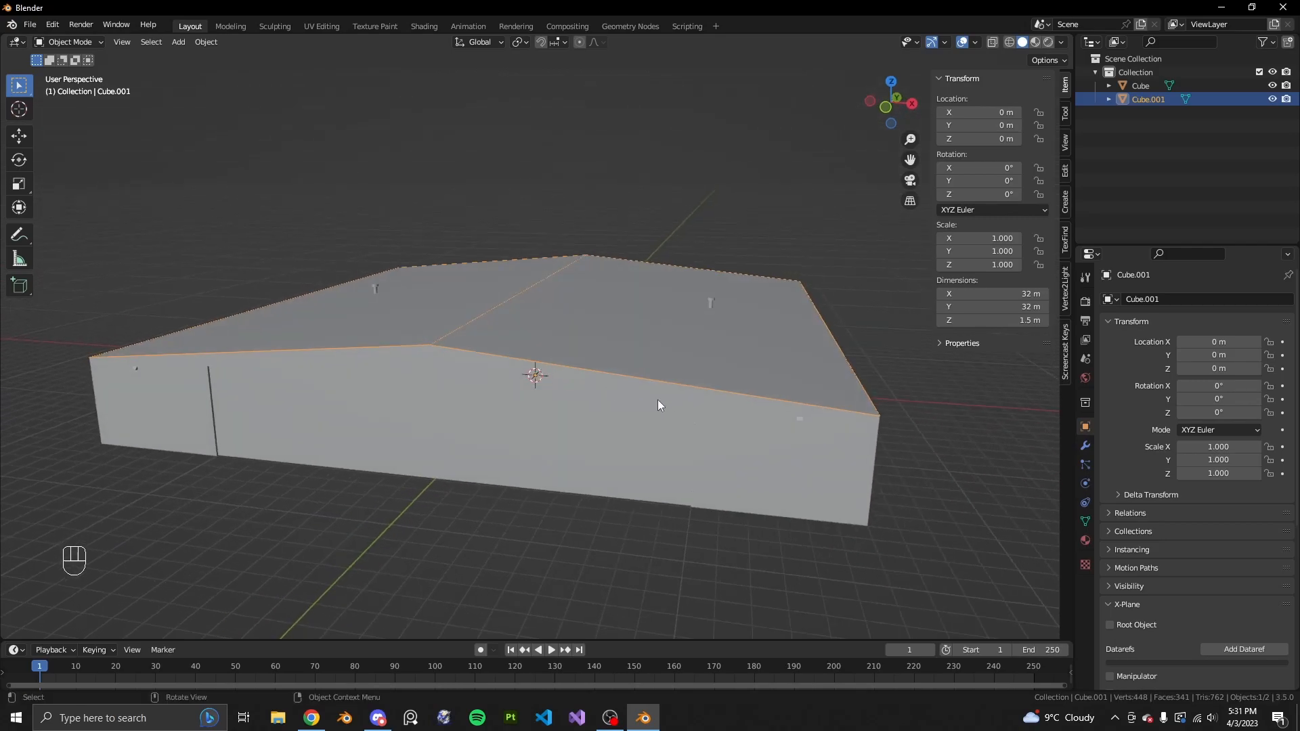
Apply the roof outline's object transform and convert the outline to a curve
key("ctrl+a")
left_click(574, 402)
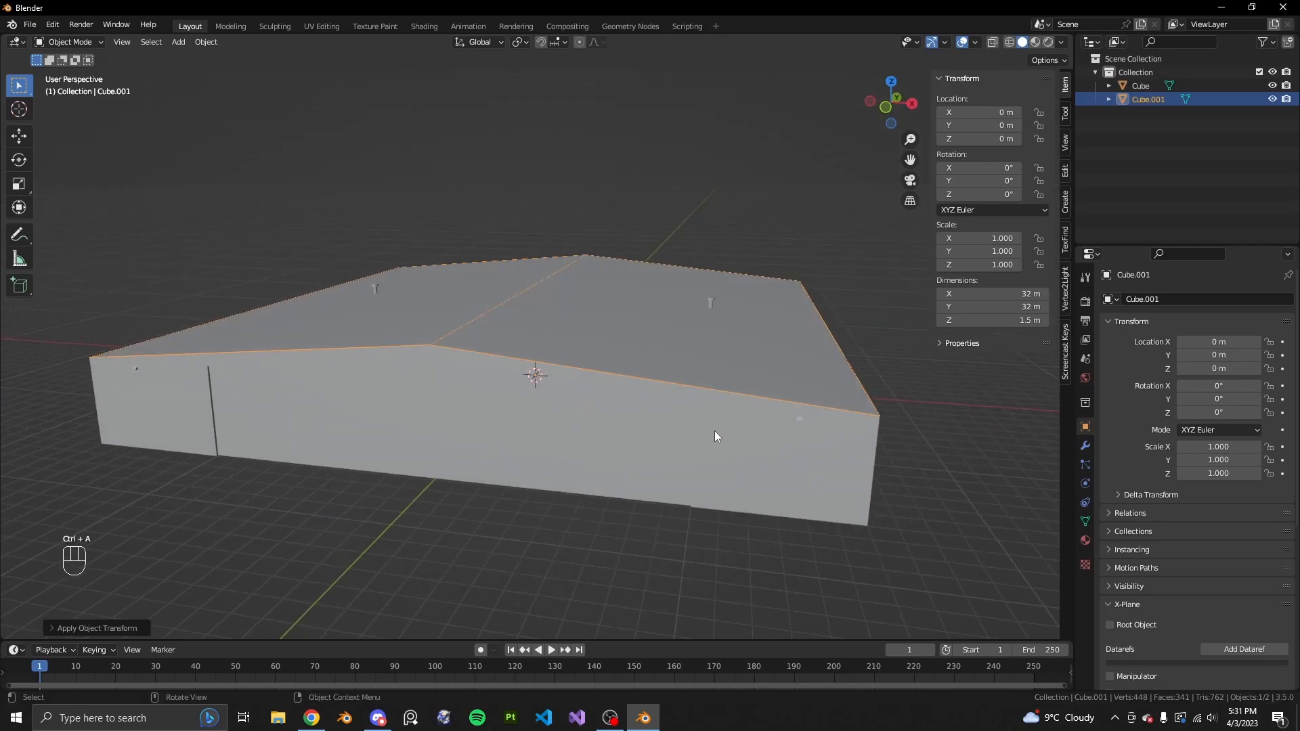
middle_click_drag(779, 426, 470, 361)
right_click(470, 361)
mouse_move(427, 399)
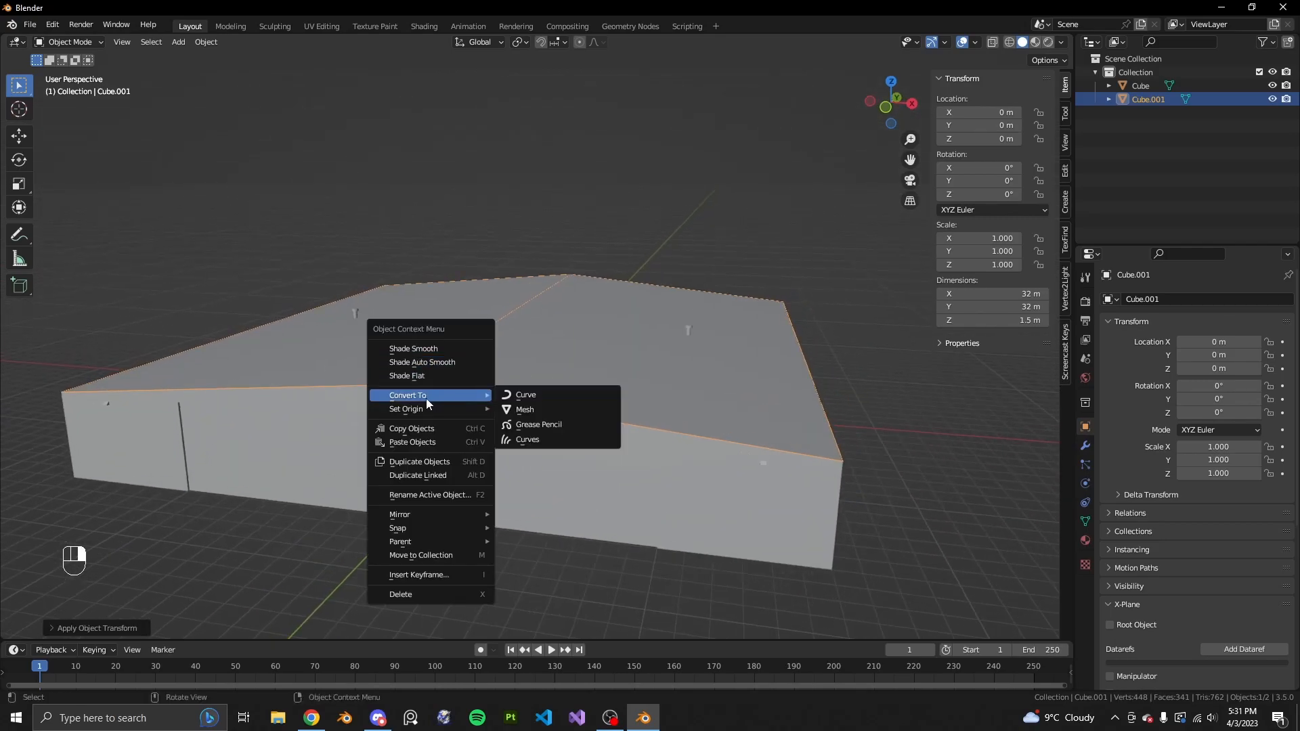
left_click(541, 394)
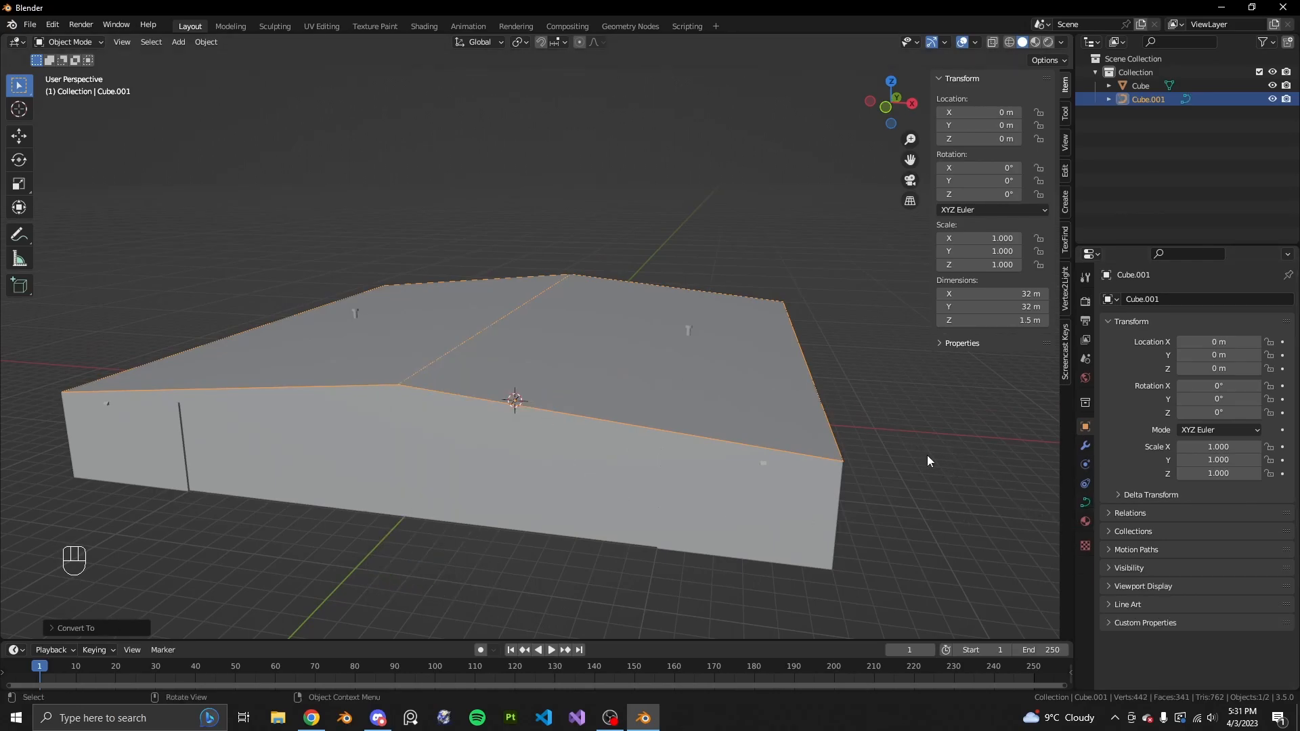
Give the roof outline curve a round bevel with resolution 2 and depth 0.1 m
left_click(1086, 505)
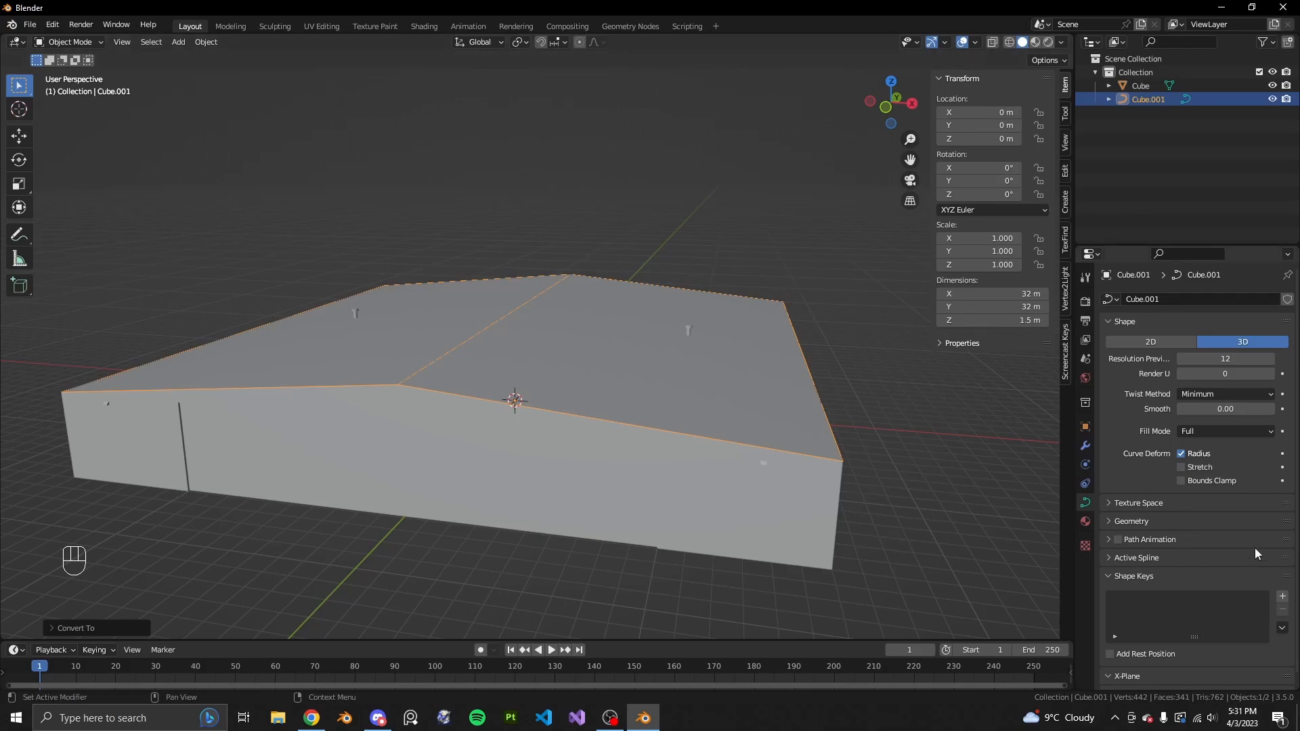
scroll(1169, 481, "down", 1)
scroll(1172, 616, "up", 1)
scroll(1155, 562, "down", 1)
left_click(1131, 508)
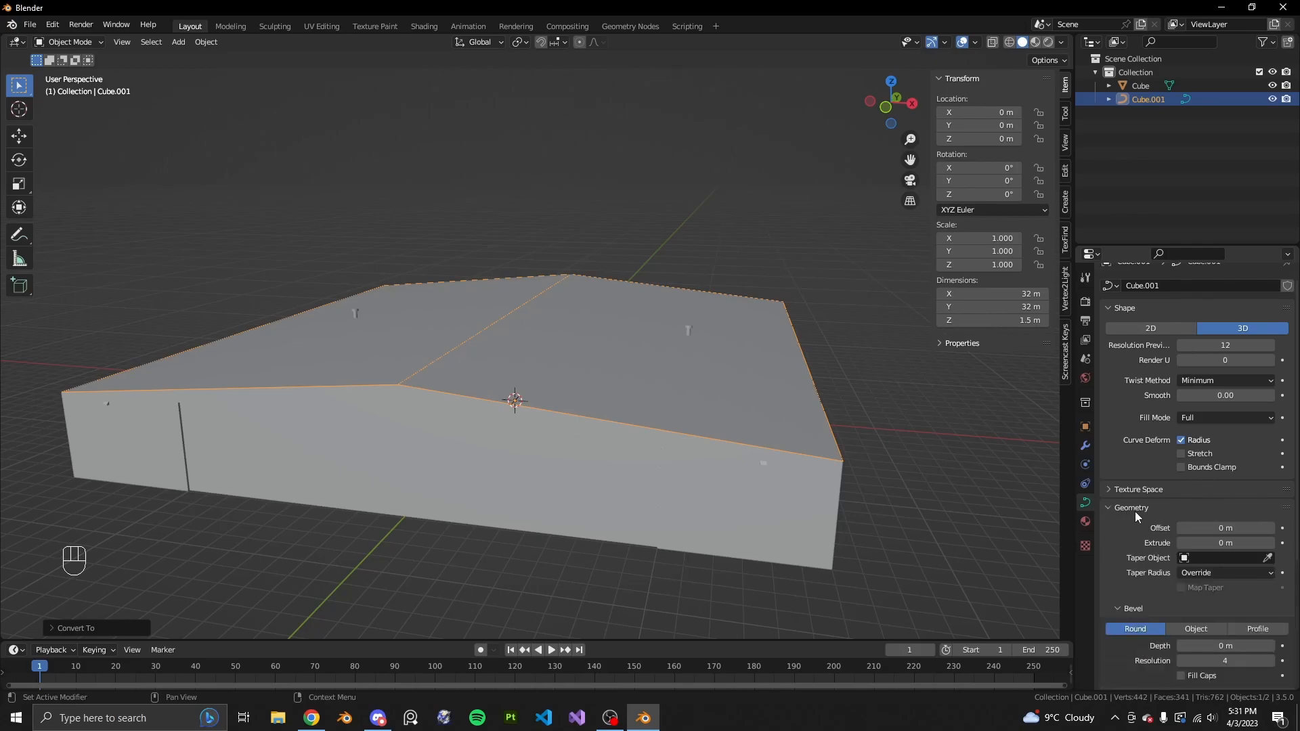
scroll(1158, 555, "down", 8)
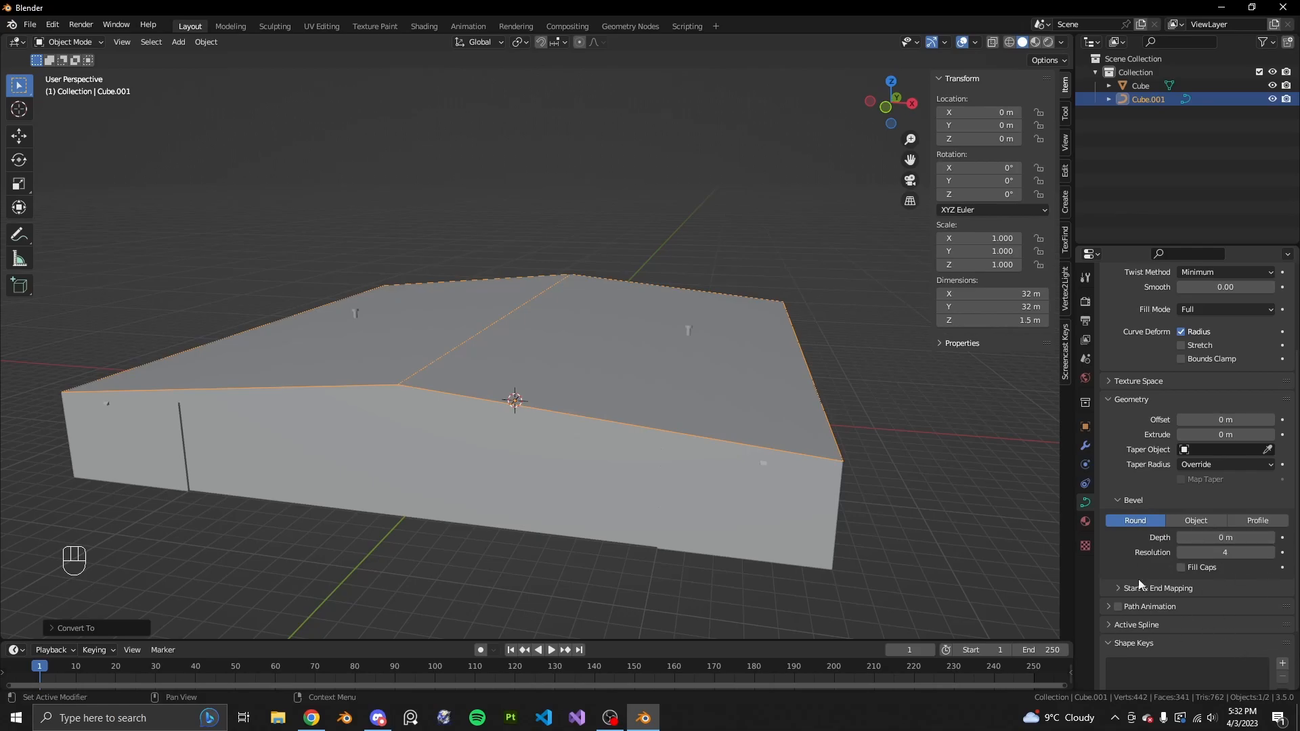
left_click(1180, 554)
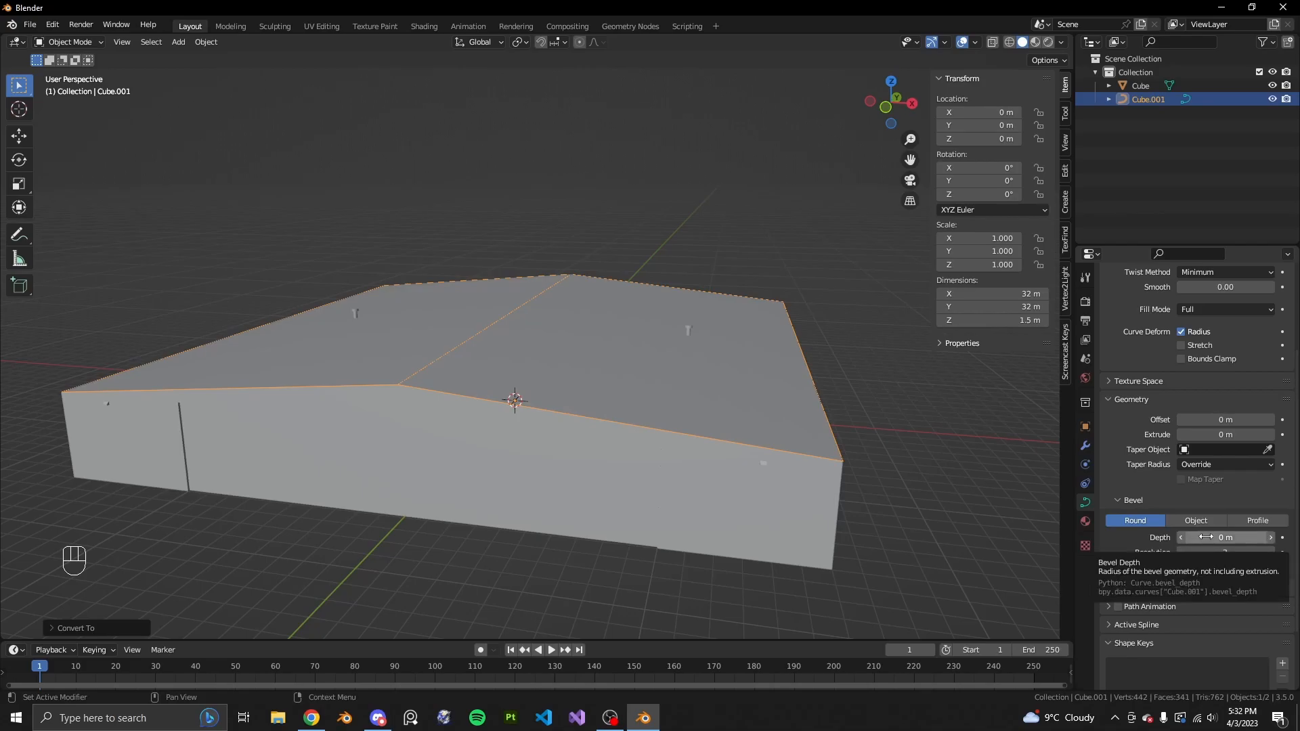
left_click(1206, 537)
type("0.1")
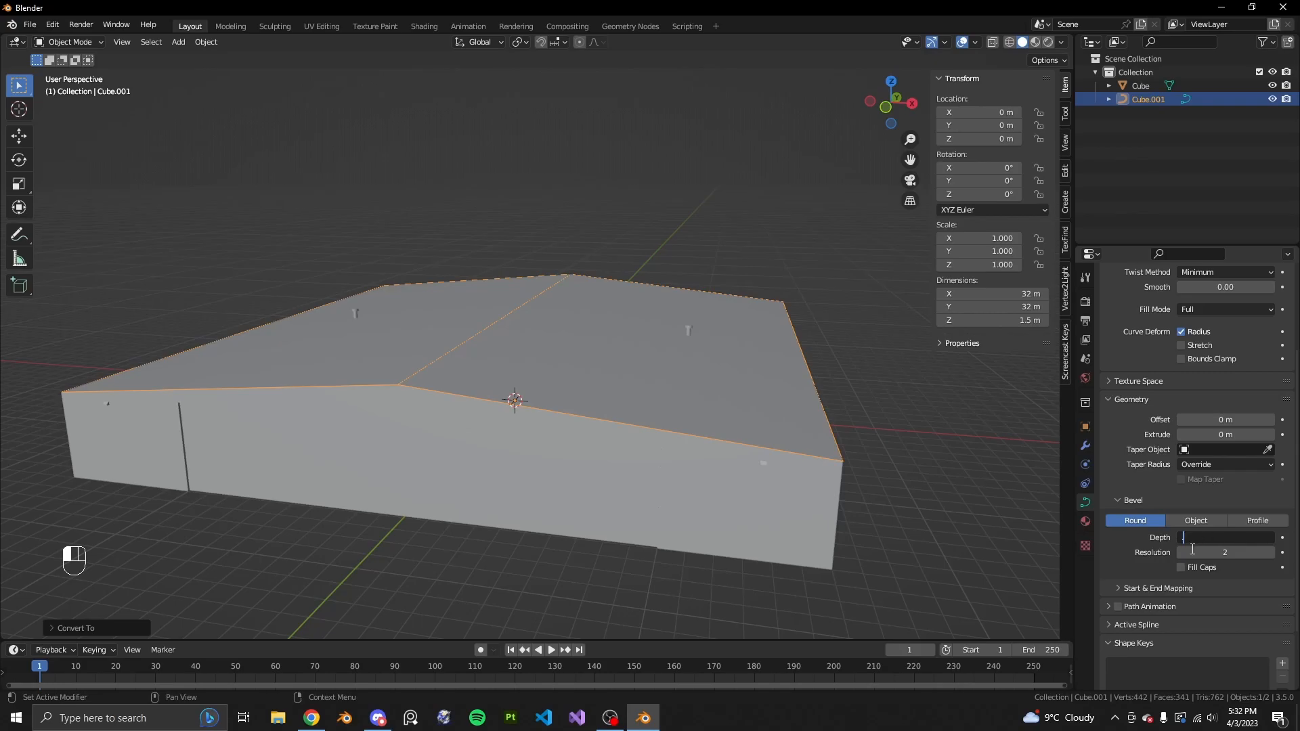
key("Return")
Convert the beveled roof outline curve to a mesh and join it into the main hangar object
scroll(806, 455, "up", 2)
left_click(688, 409)
left_click(766, 237)
scroll(778, 338, "down", 2)
middle_click_drag(778, 340, 493, 352)
left_click(493, 352)
right_click(489, 315)
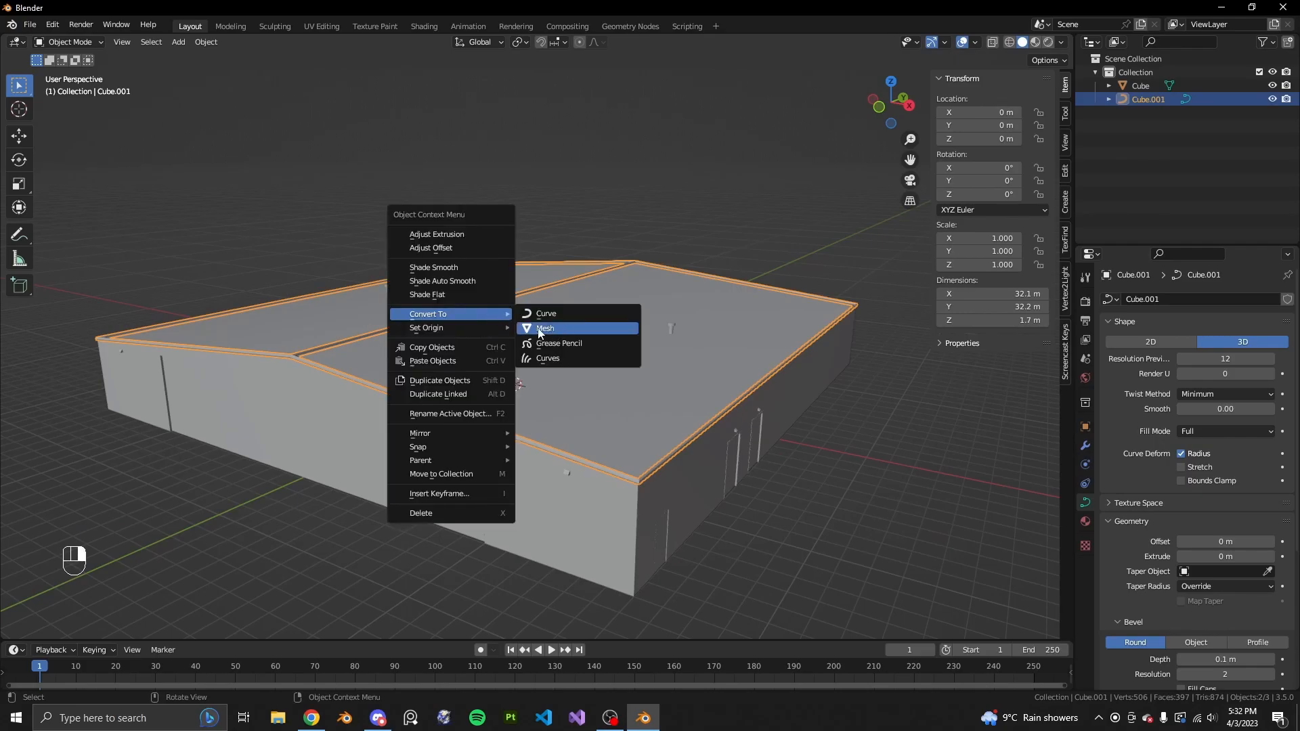
left_click(571, 329)
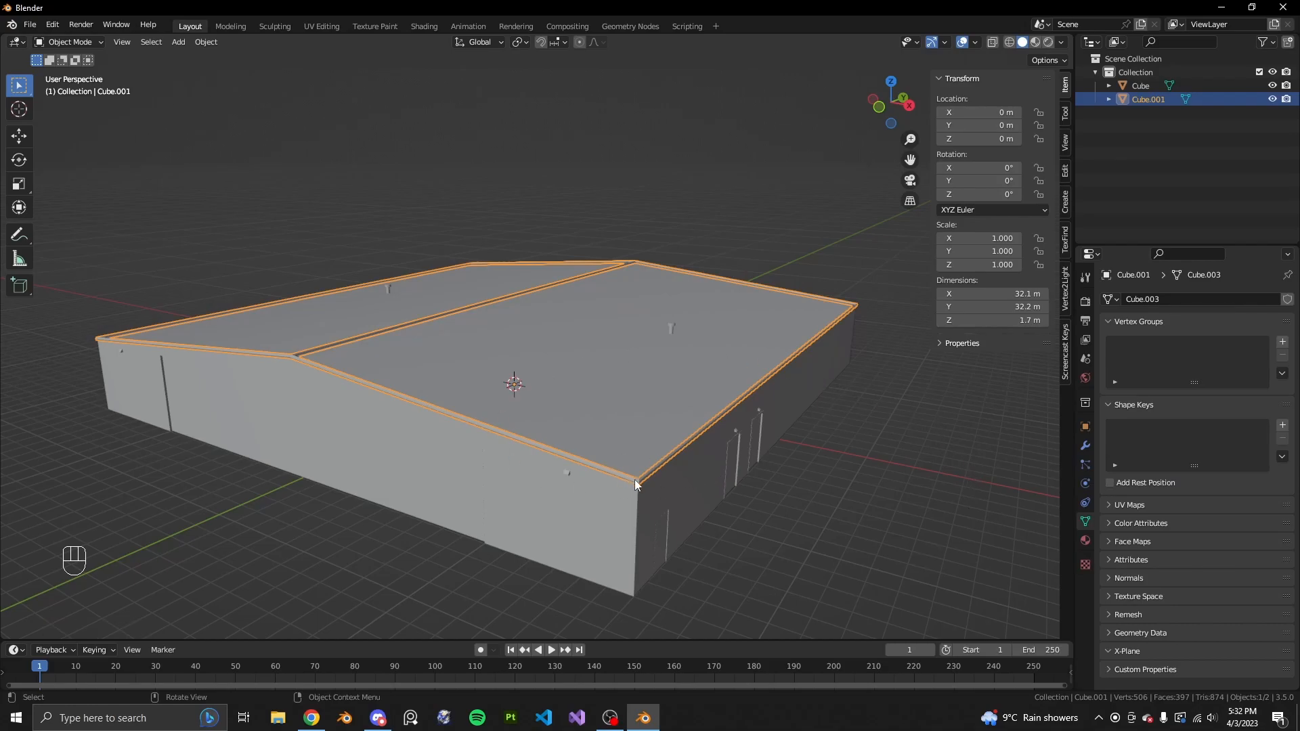
left_click(613, 340, "shift")
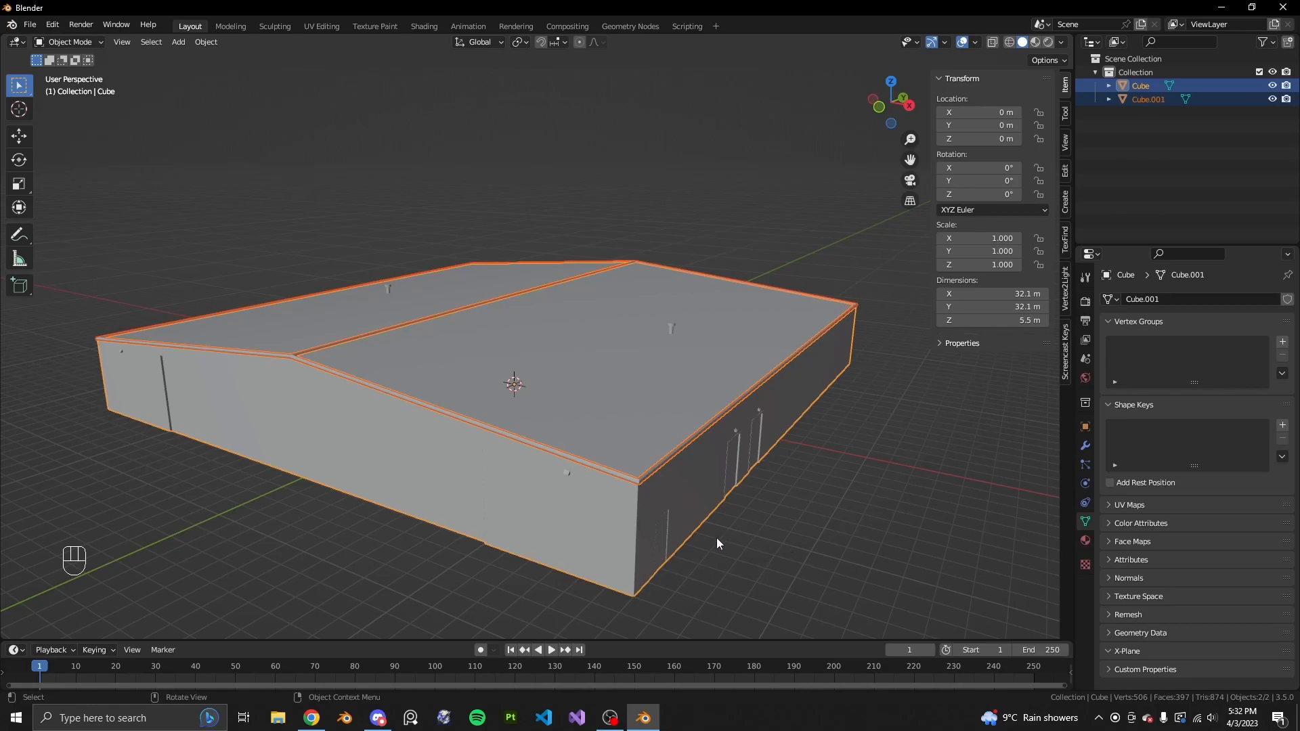
key("ctrl+j")
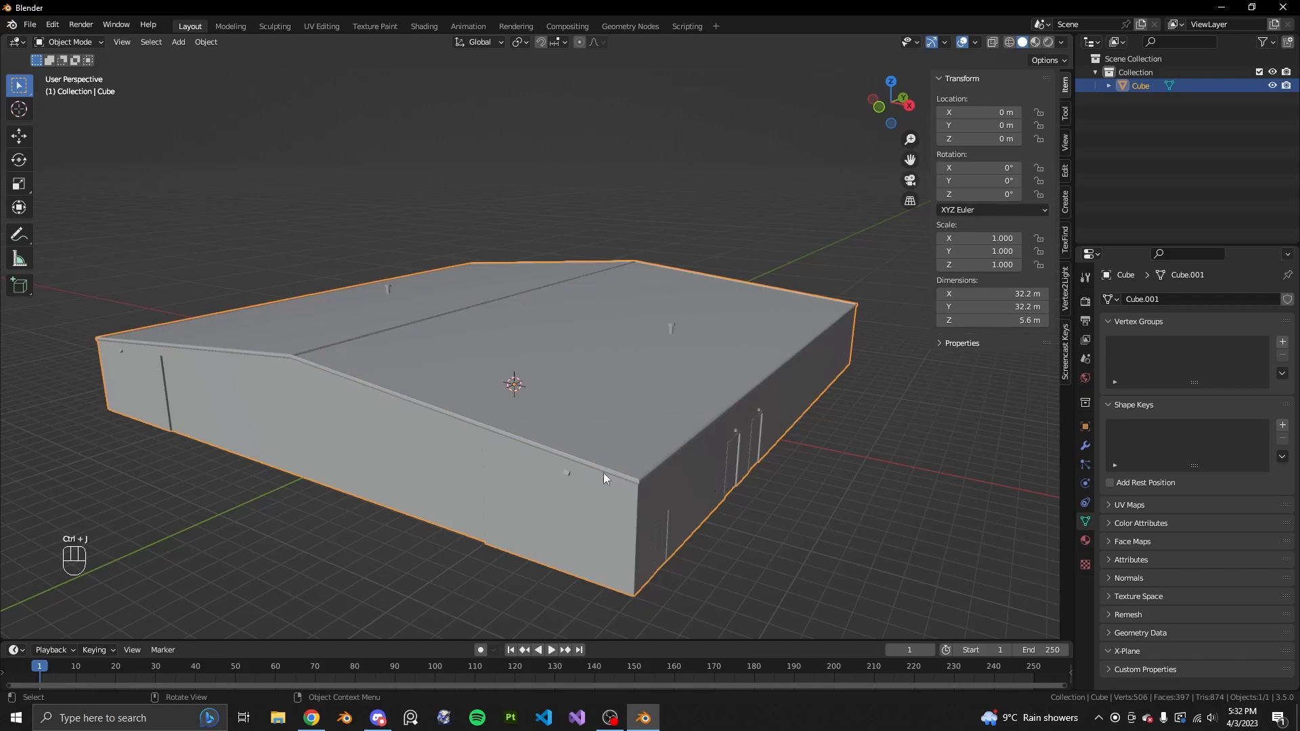
Inspect the joined hangar mesh and its roof trim from several sides, in edit mode and object mode
key("Tab")
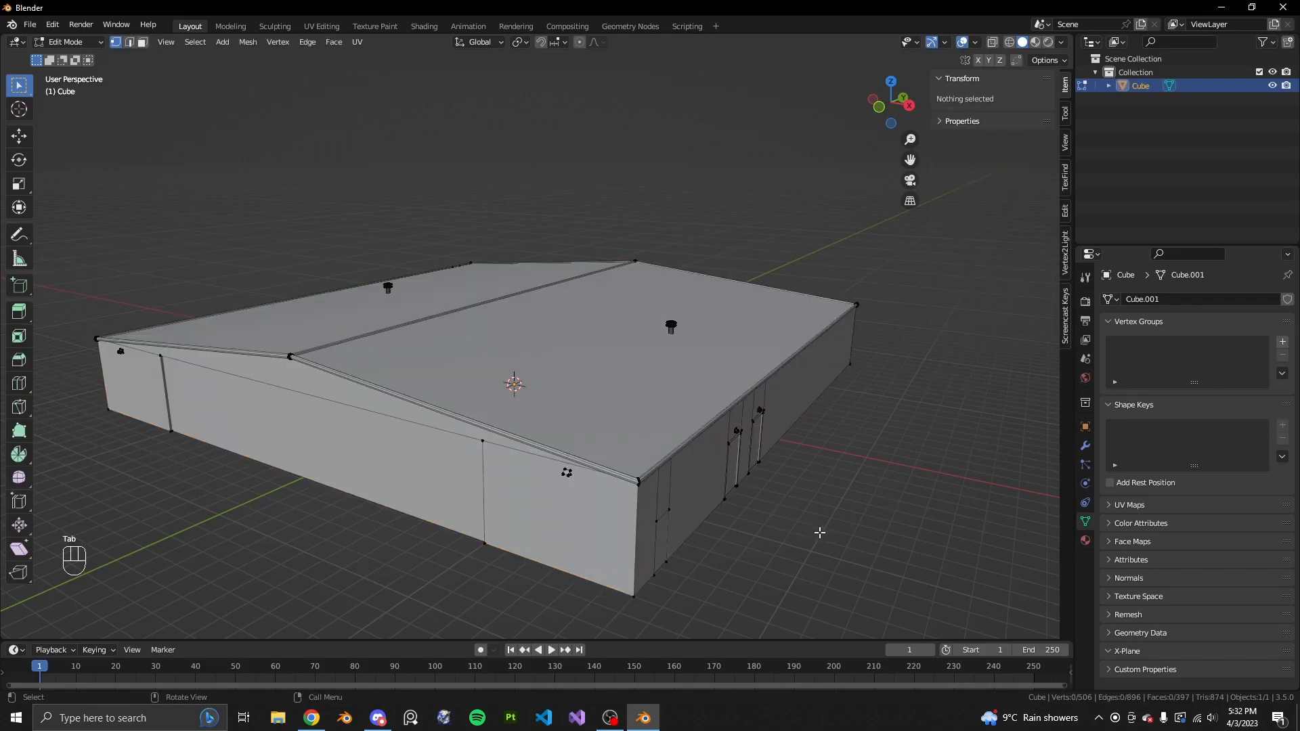
left_click(638, 481)
middle_click_drag(681, 486, 545, 482)
left_click(674, 451)
middle_click_drag(813, 460, 731, 460)
left_click(501, 489)
left_click(747, 522)
middle_click_drag(693, 404, 514, 408)
scroll(696, 453, "down", 1)
middle_click_drag(697, 453, 611, 460)
scroll(611, 460, "up", 3)
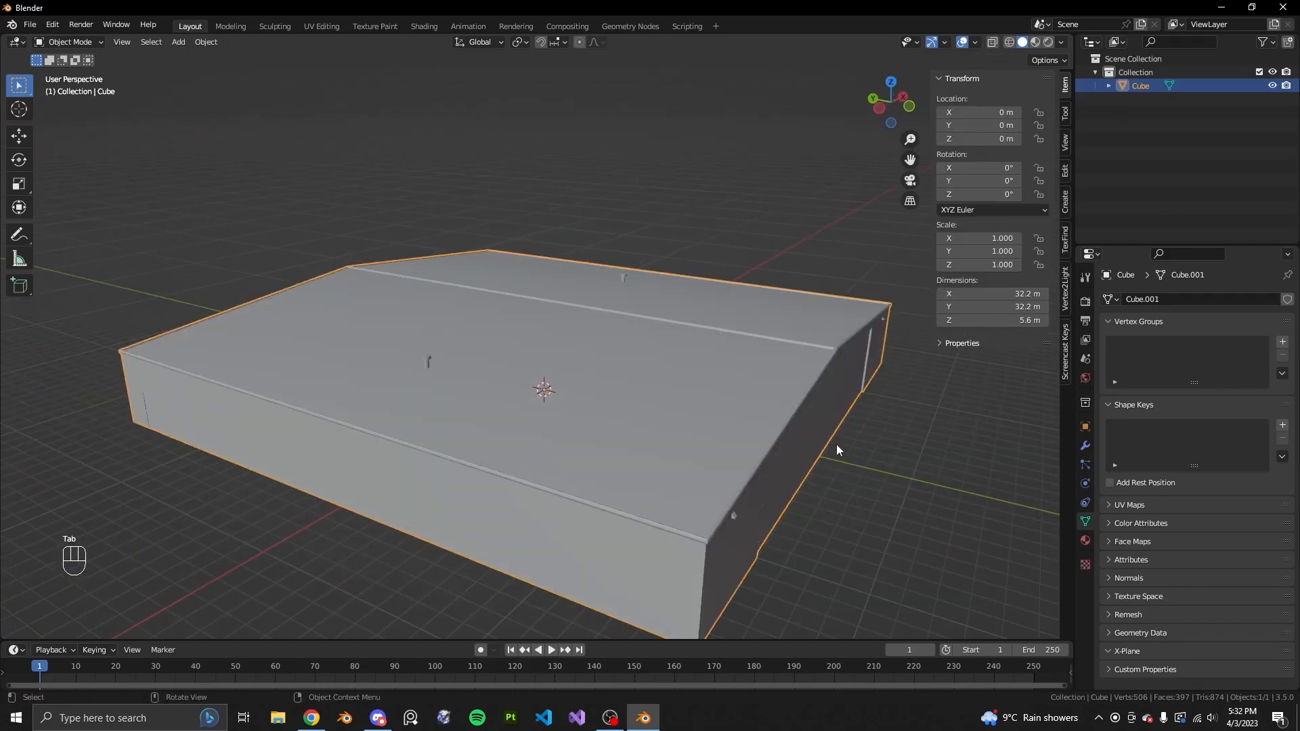
middle_click_drag(836, 444, 713, 501)
left_click(713, 501)
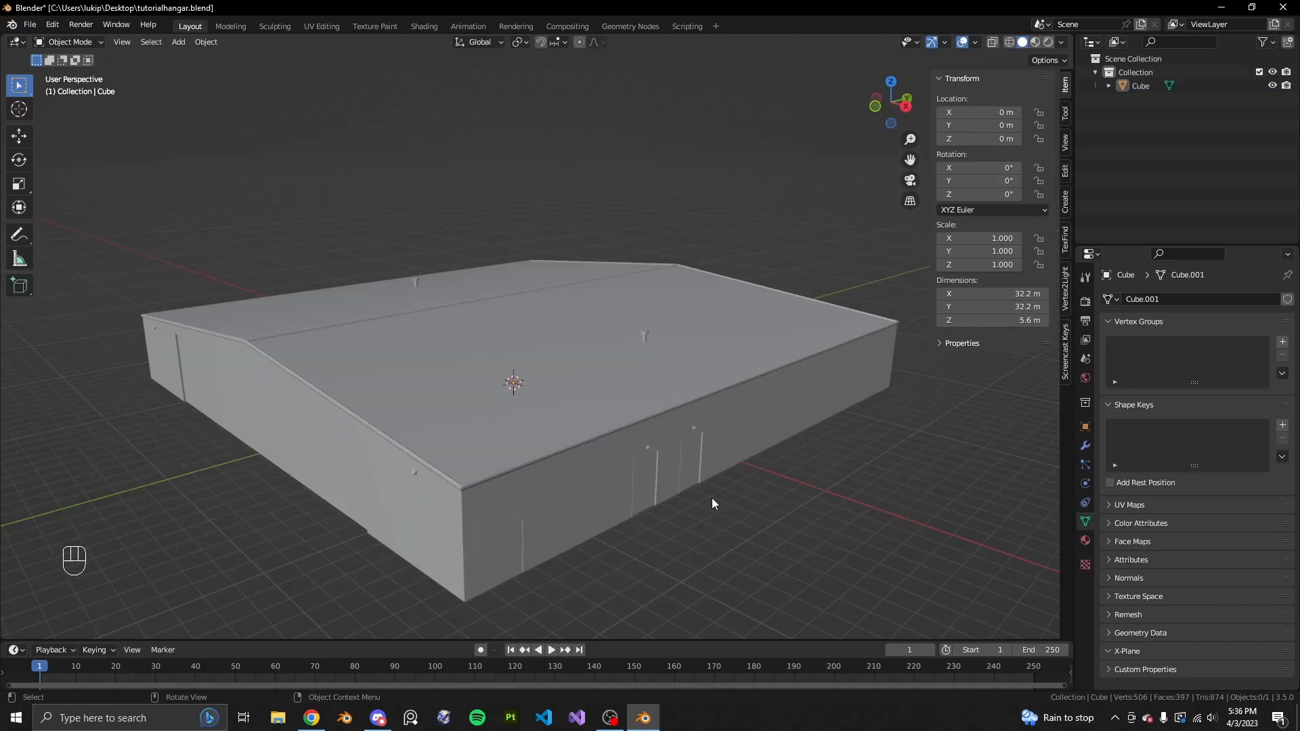
middle_click_drag(697, 516, 589, 481)
scroll(880, 502, "up", 1)
scroll(888, 520, "down", 1)
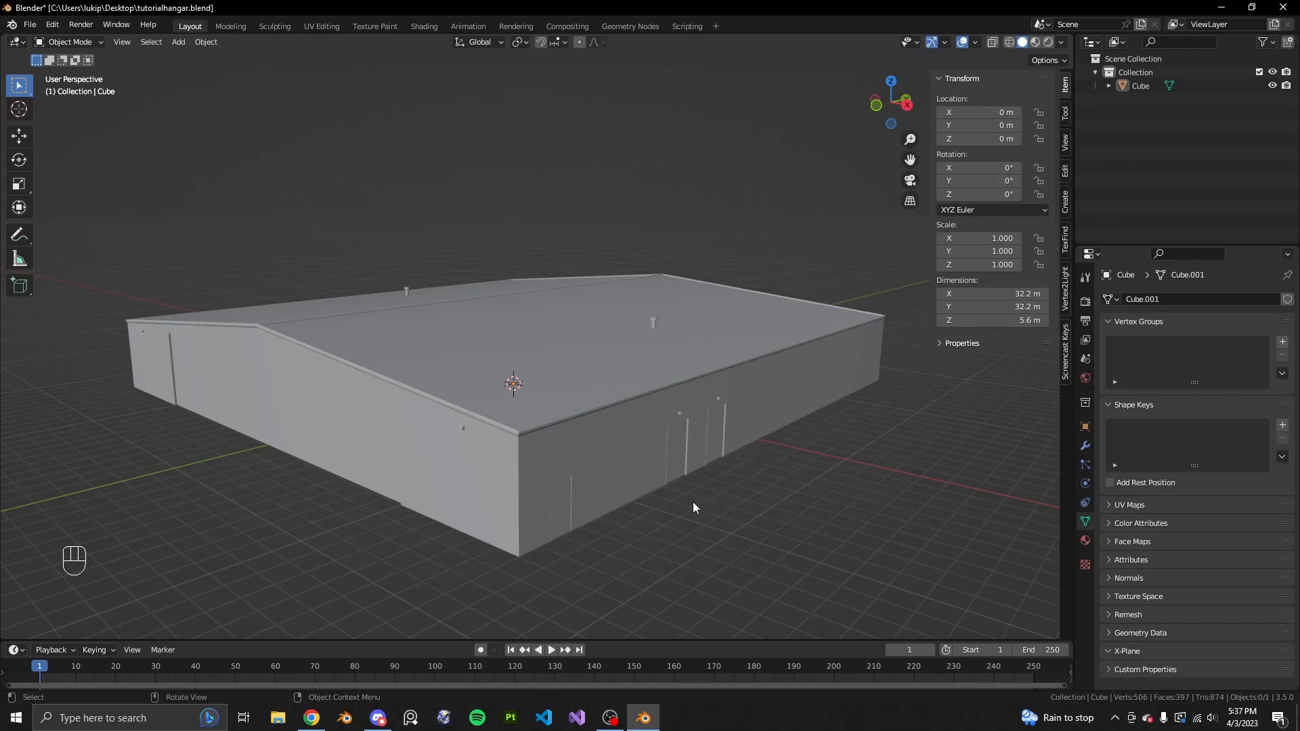
scroll(695, 504, "up", 2)
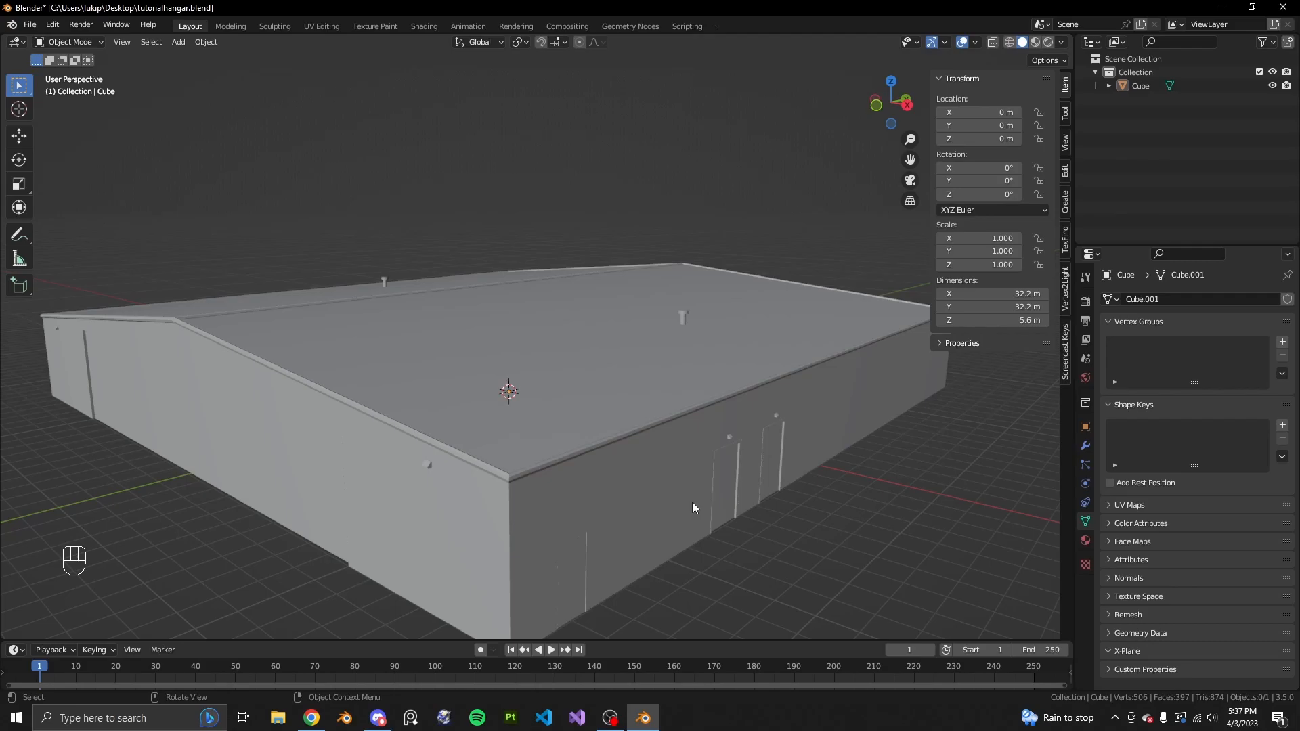
scroll(693, 504, "down", 1)
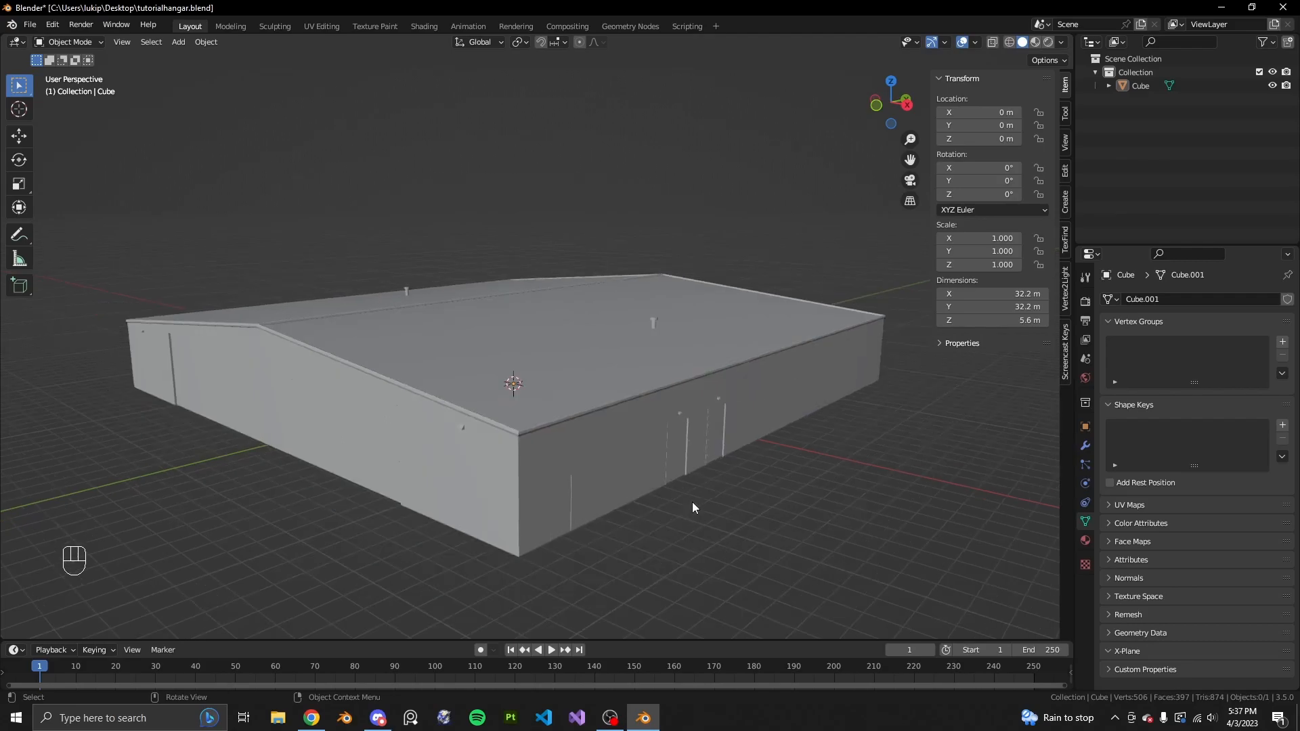